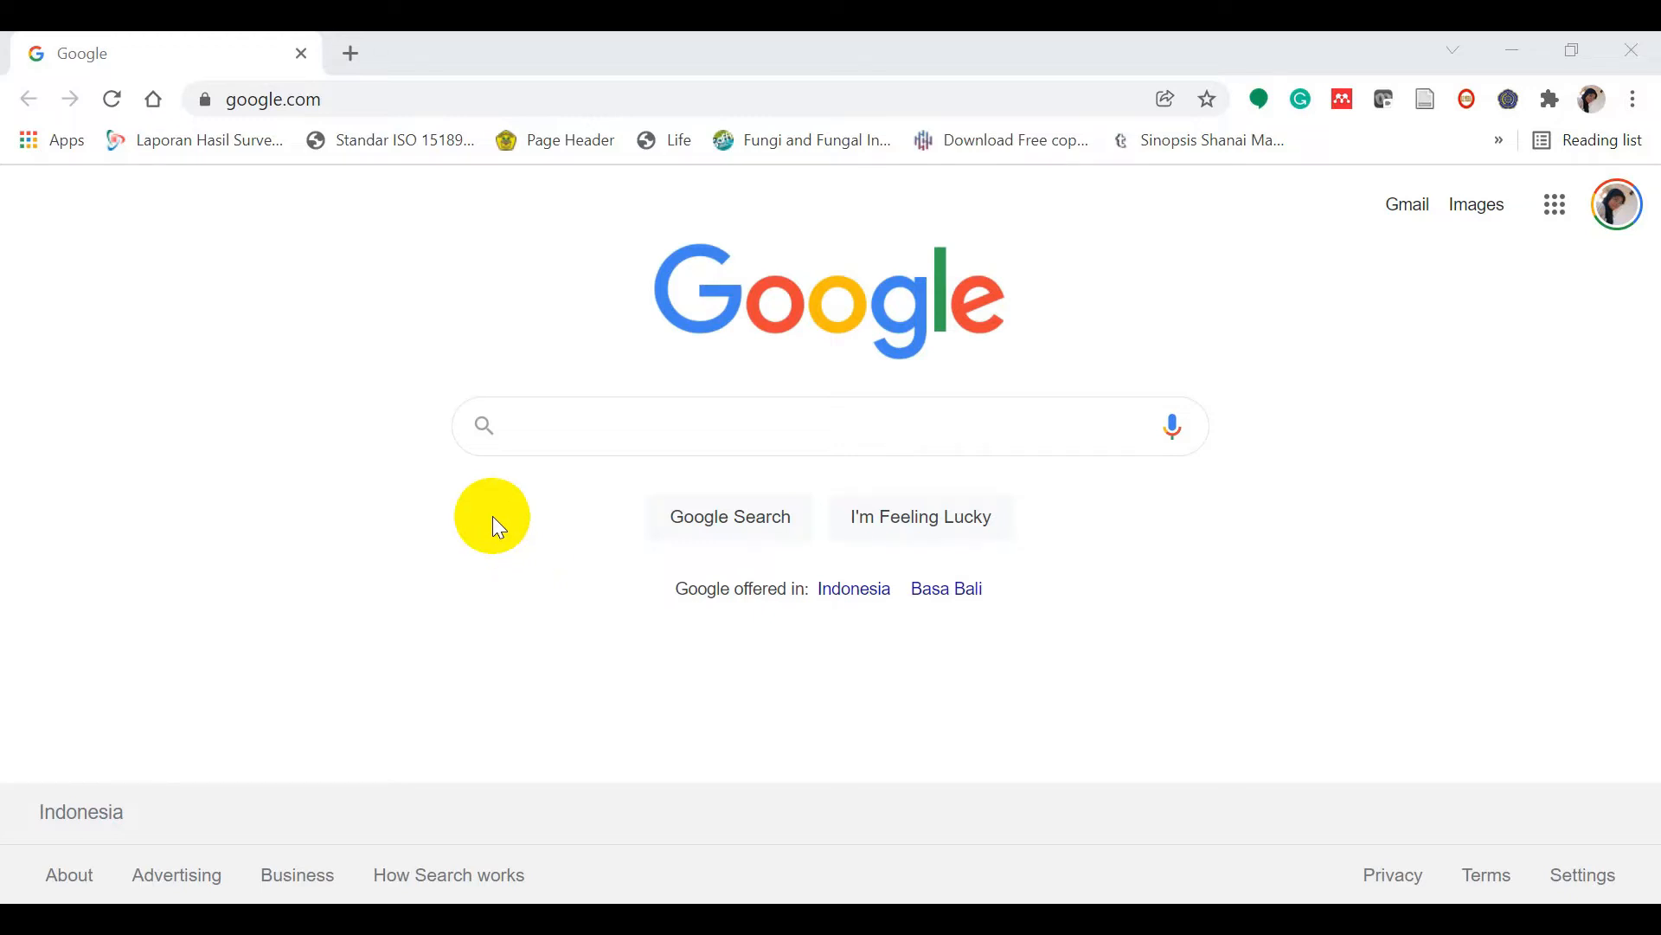
Step: Search Google for 'mendeley for desktop' and open the Mendeley Desktop download page
click(535, 430)
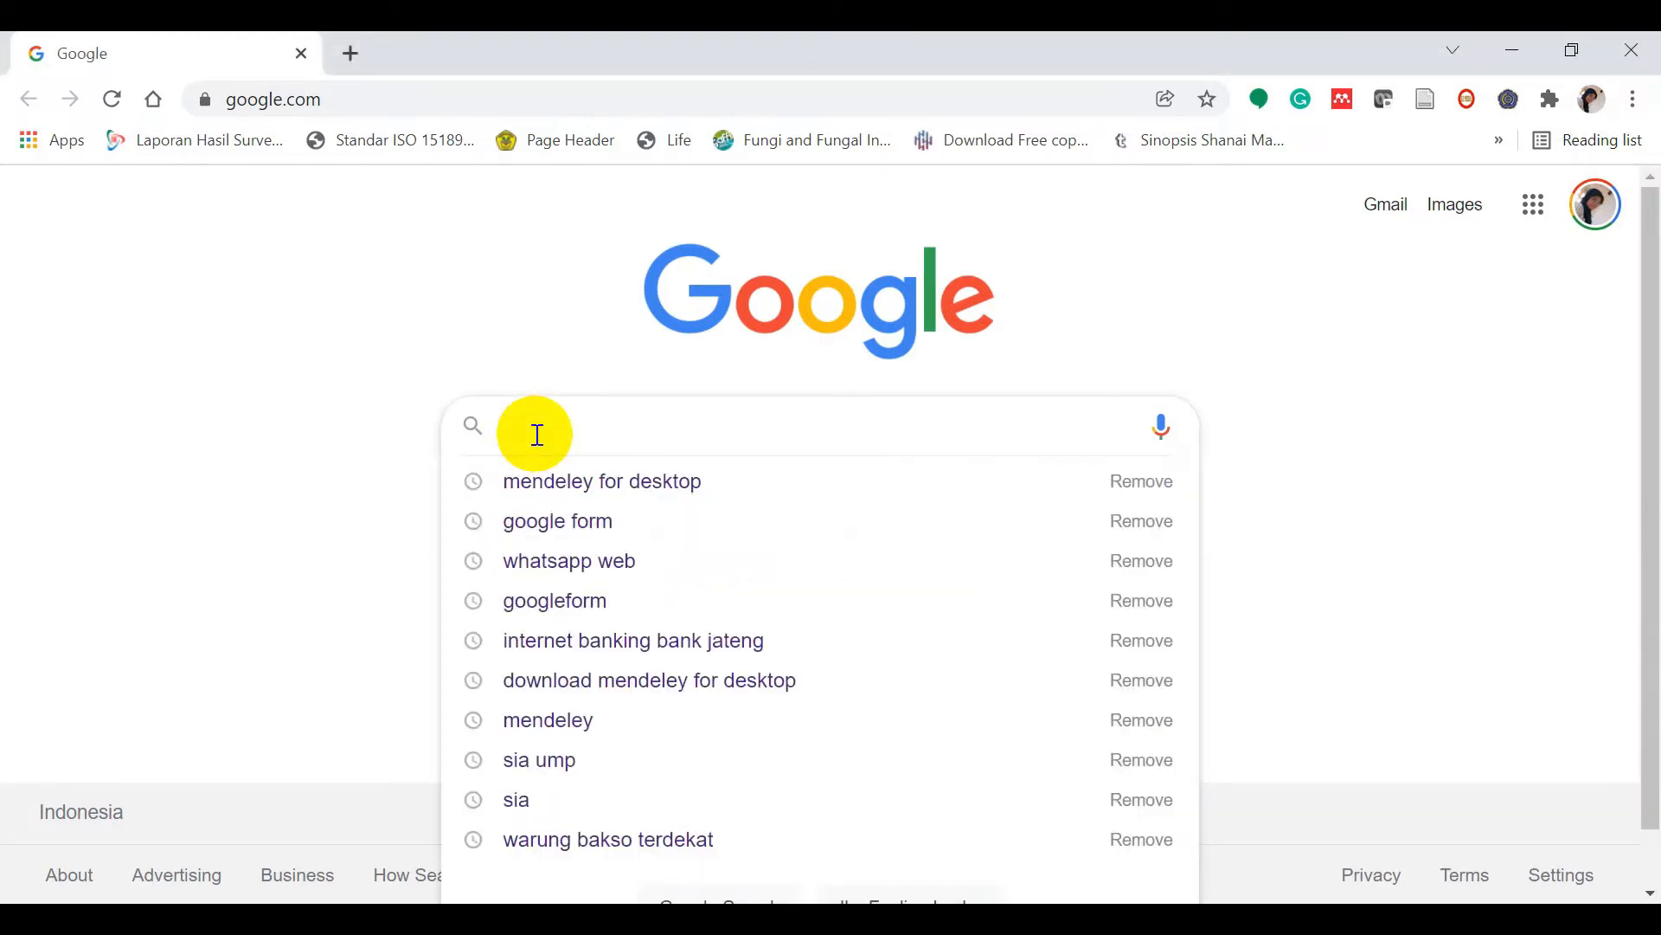
text(mende)
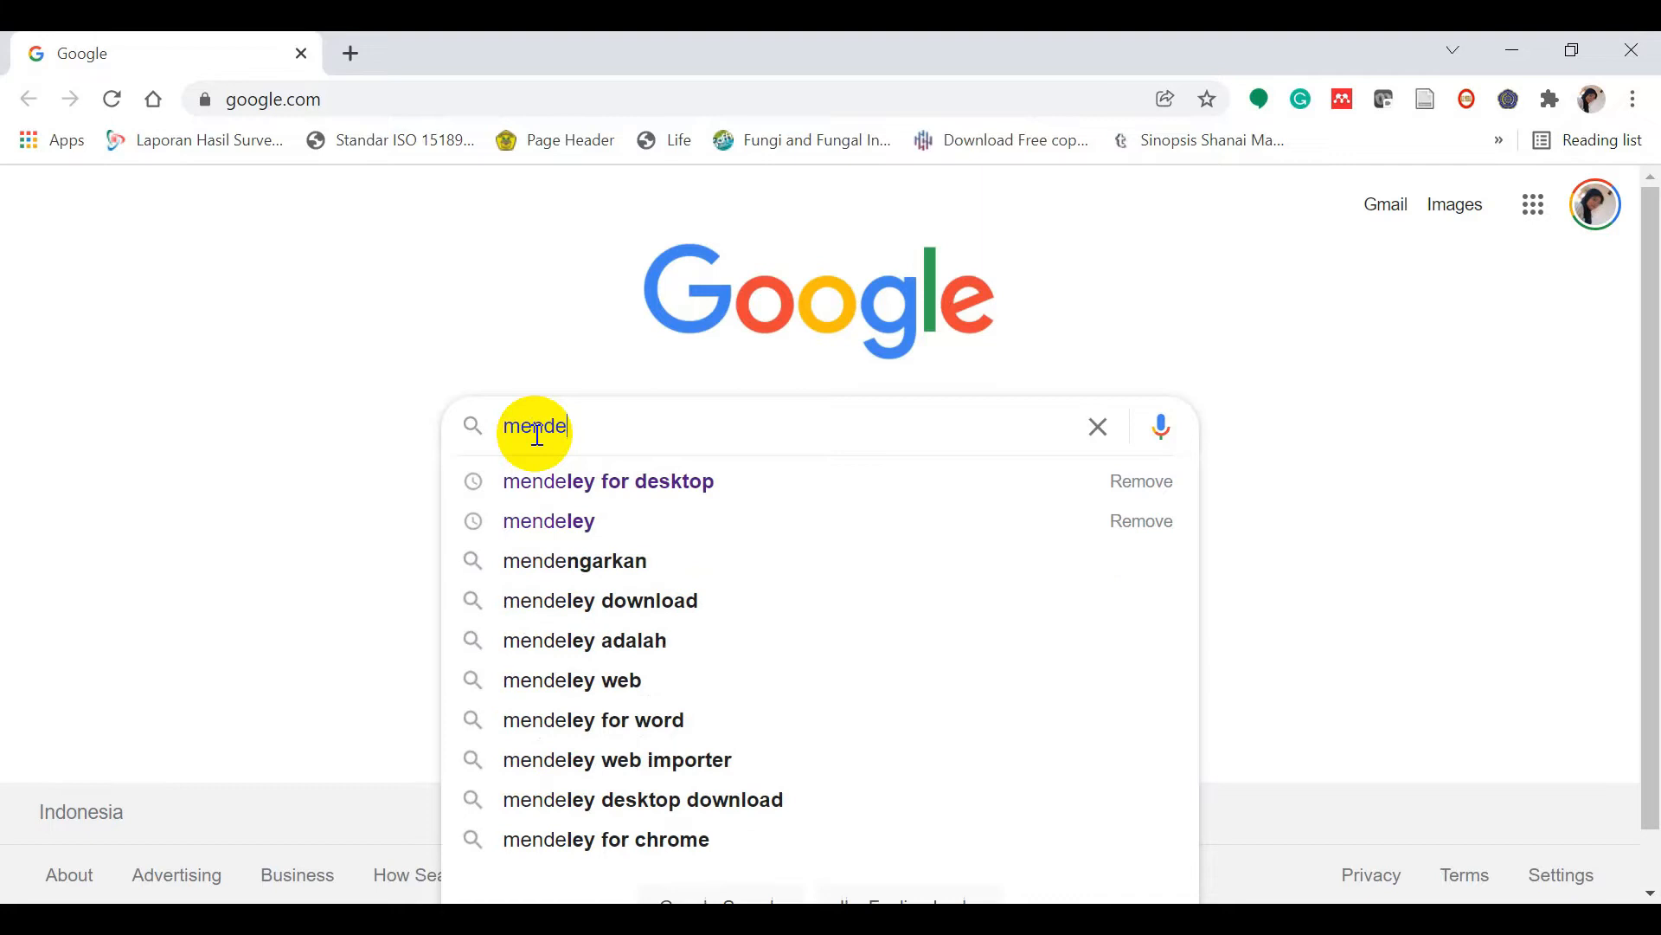
text(ley for de)
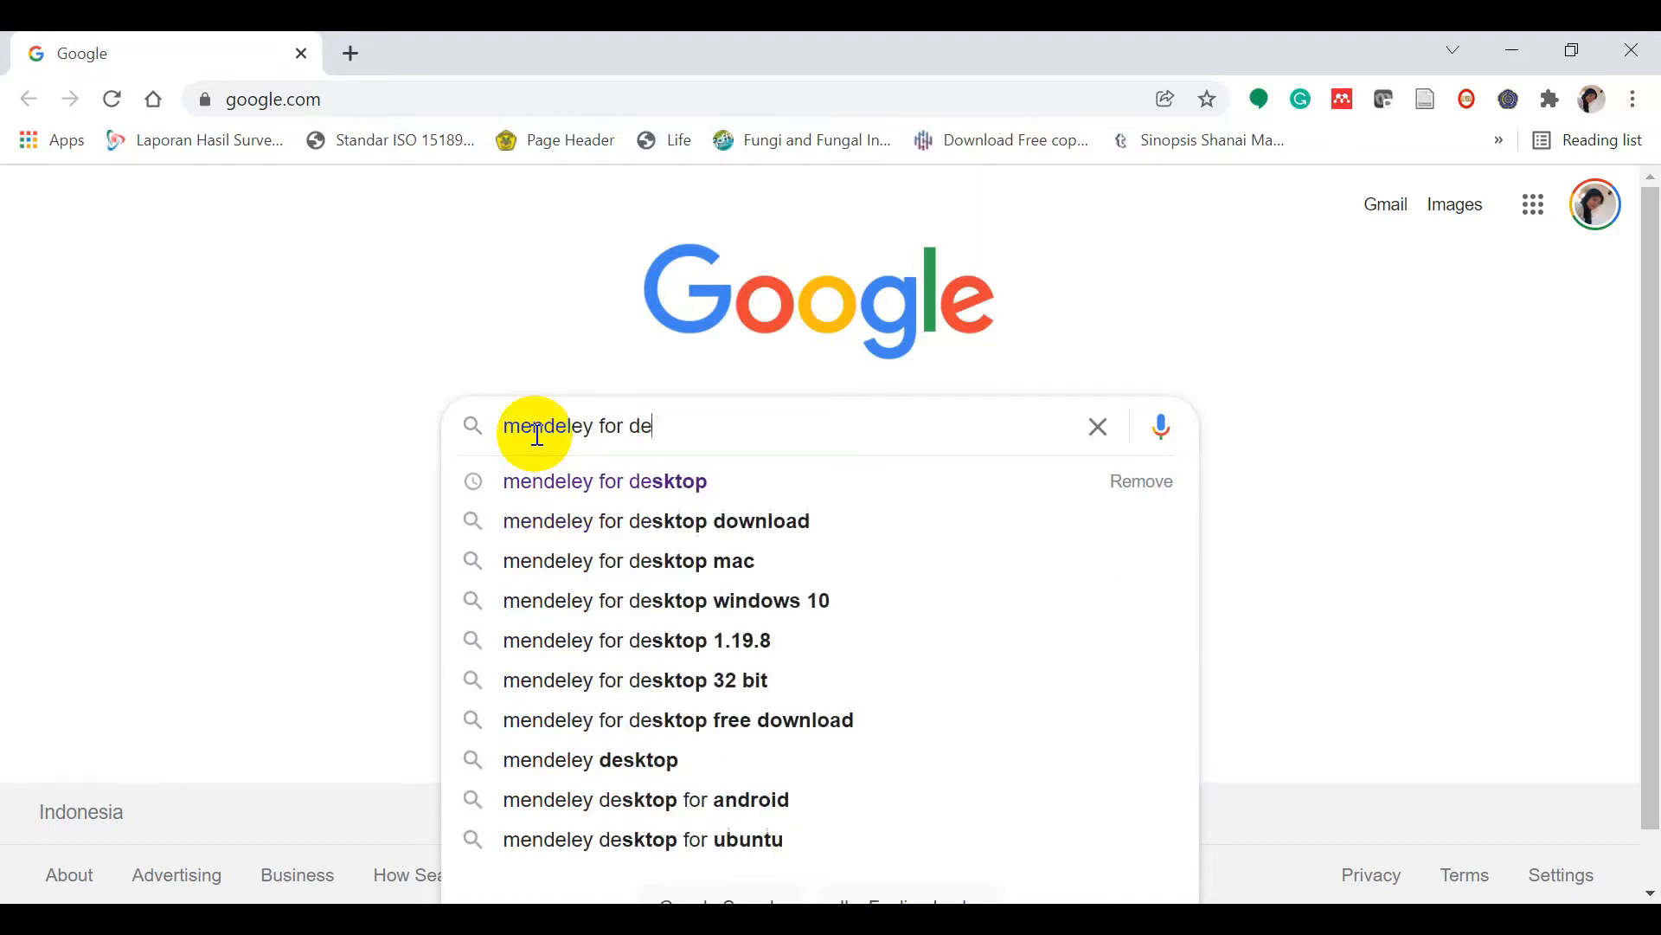
text(sktop)
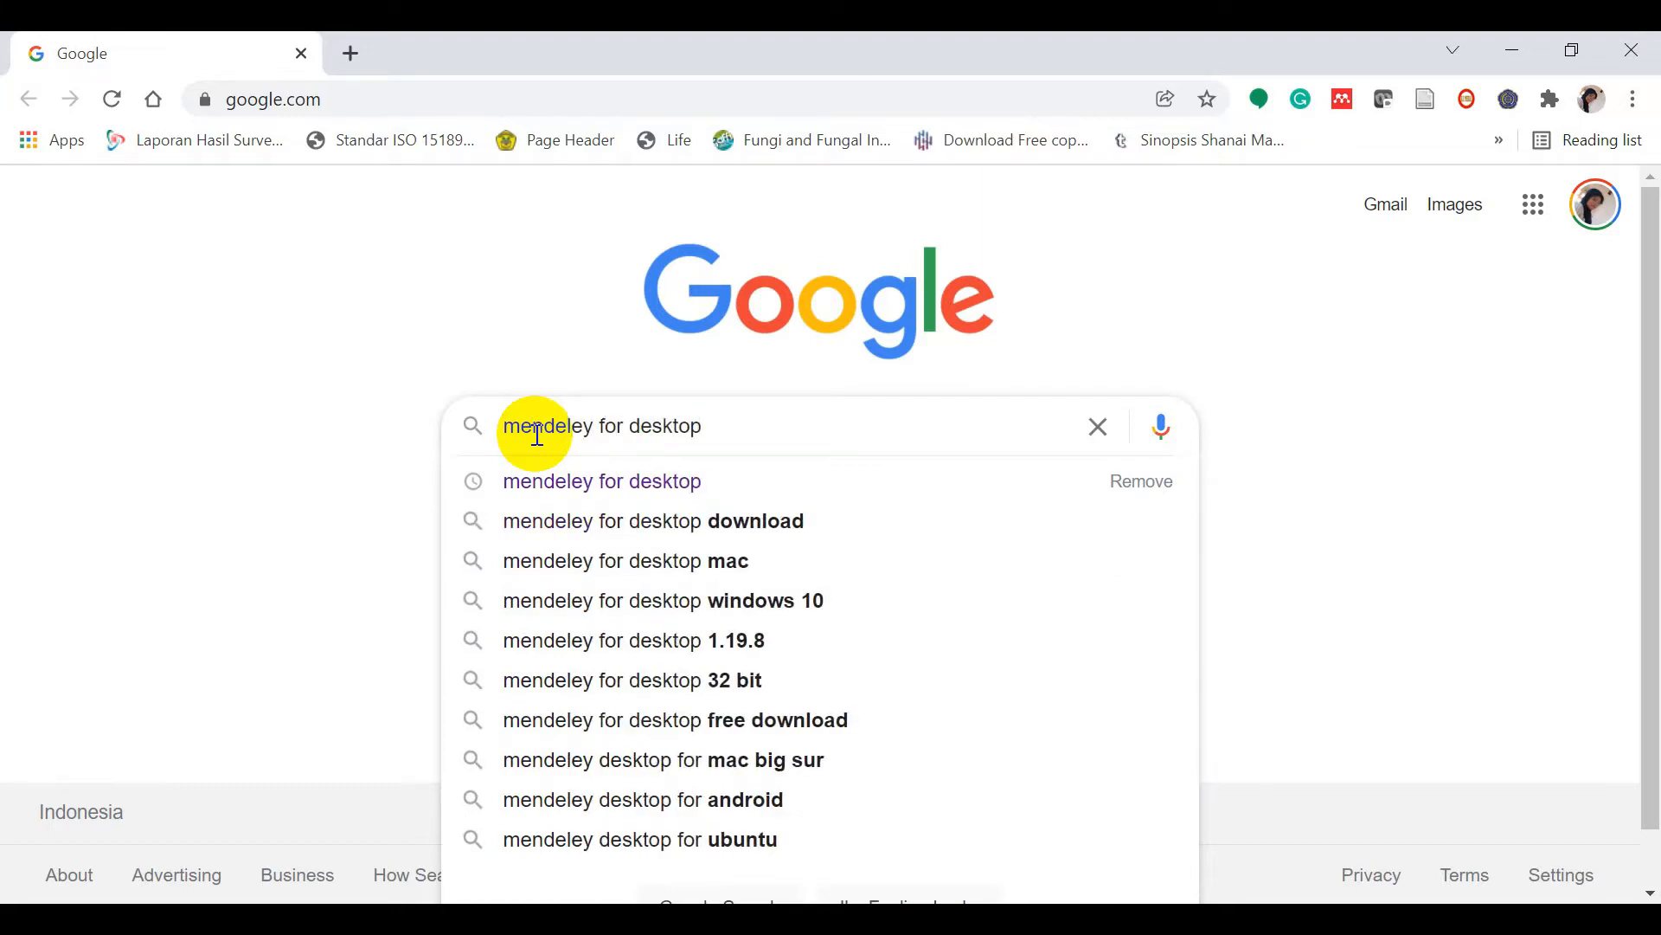
key(Return)
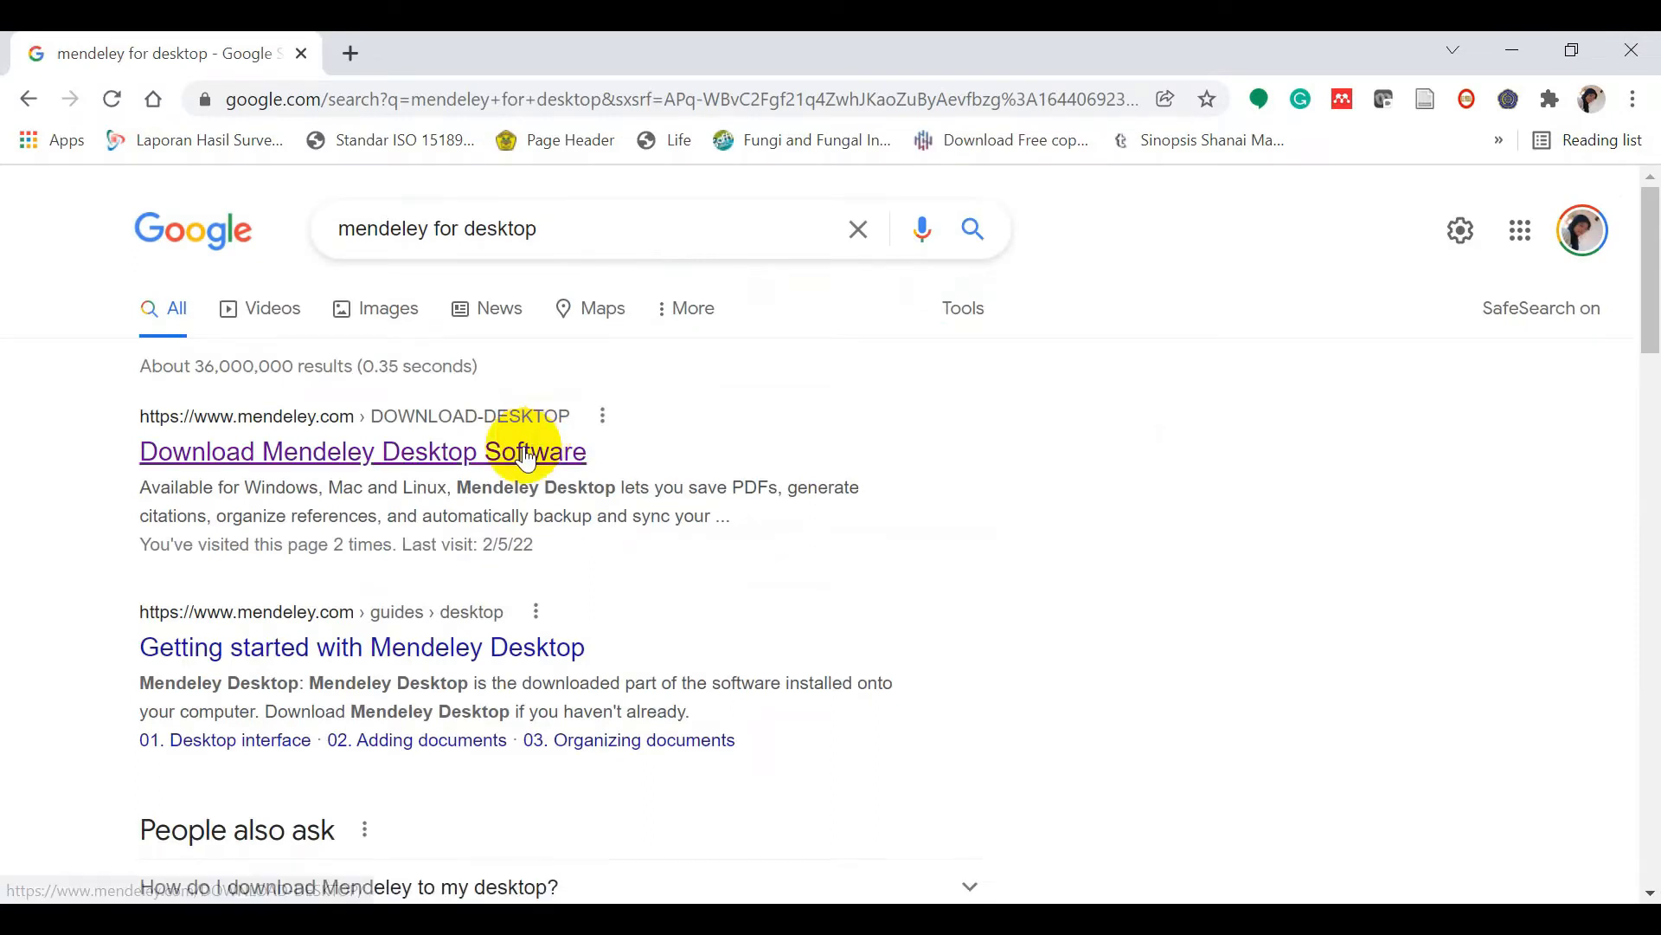
click(526, 457)
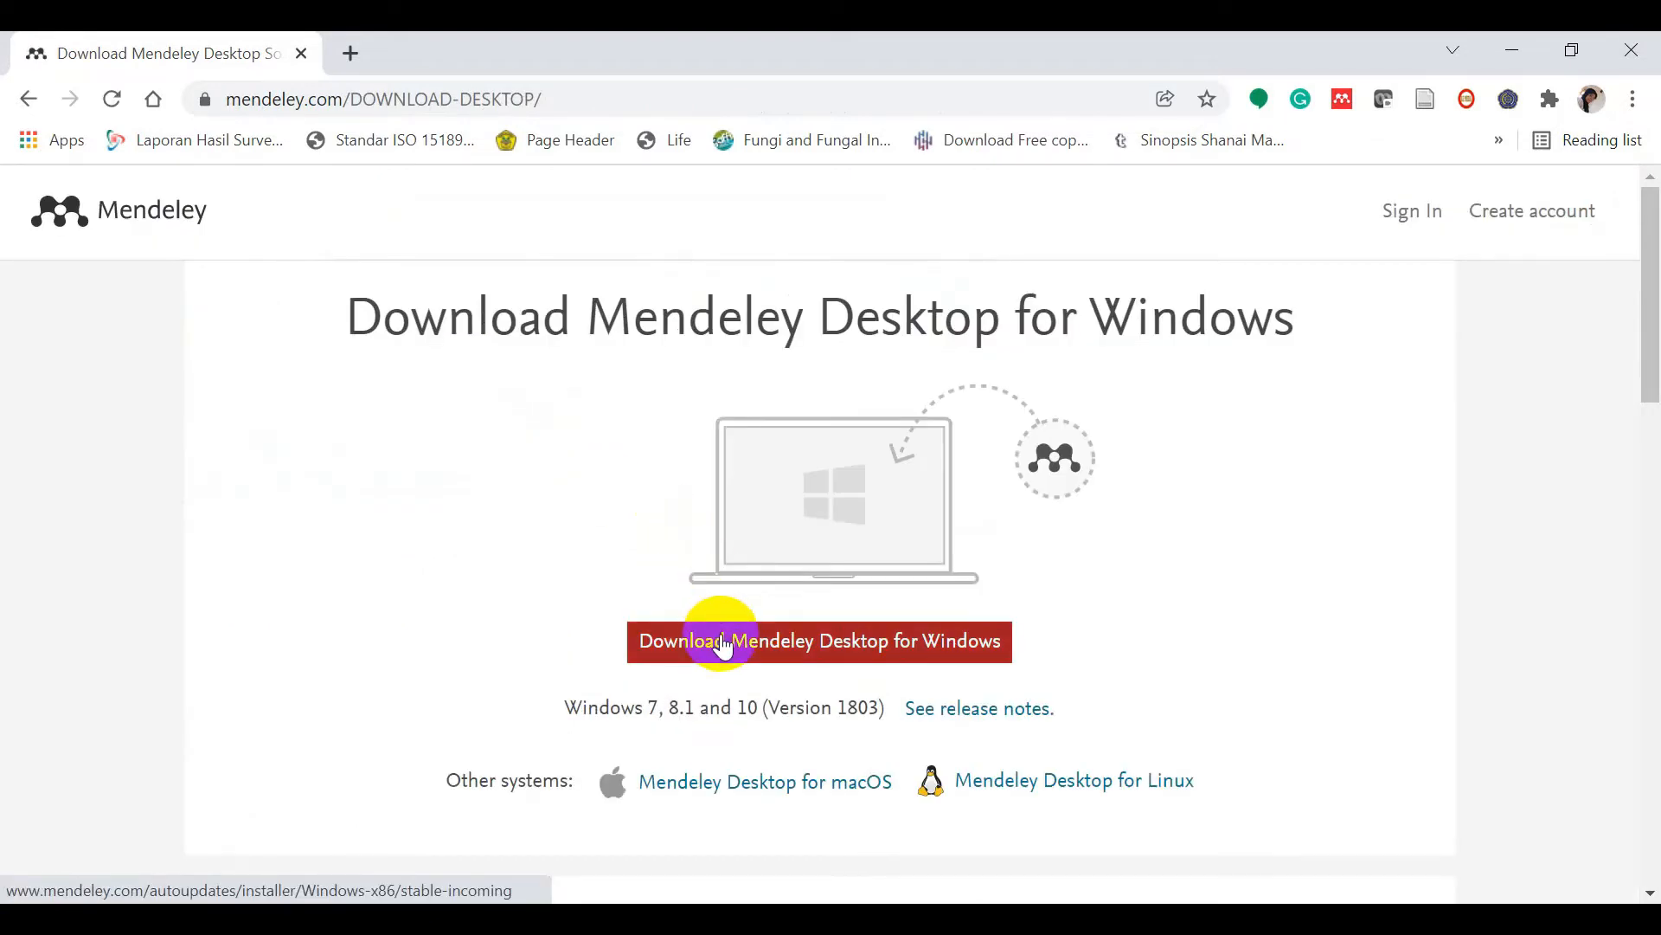
Step: Download the Mendeley Desktop installer for Windows and run the downloaded .exe
click(721, 640)
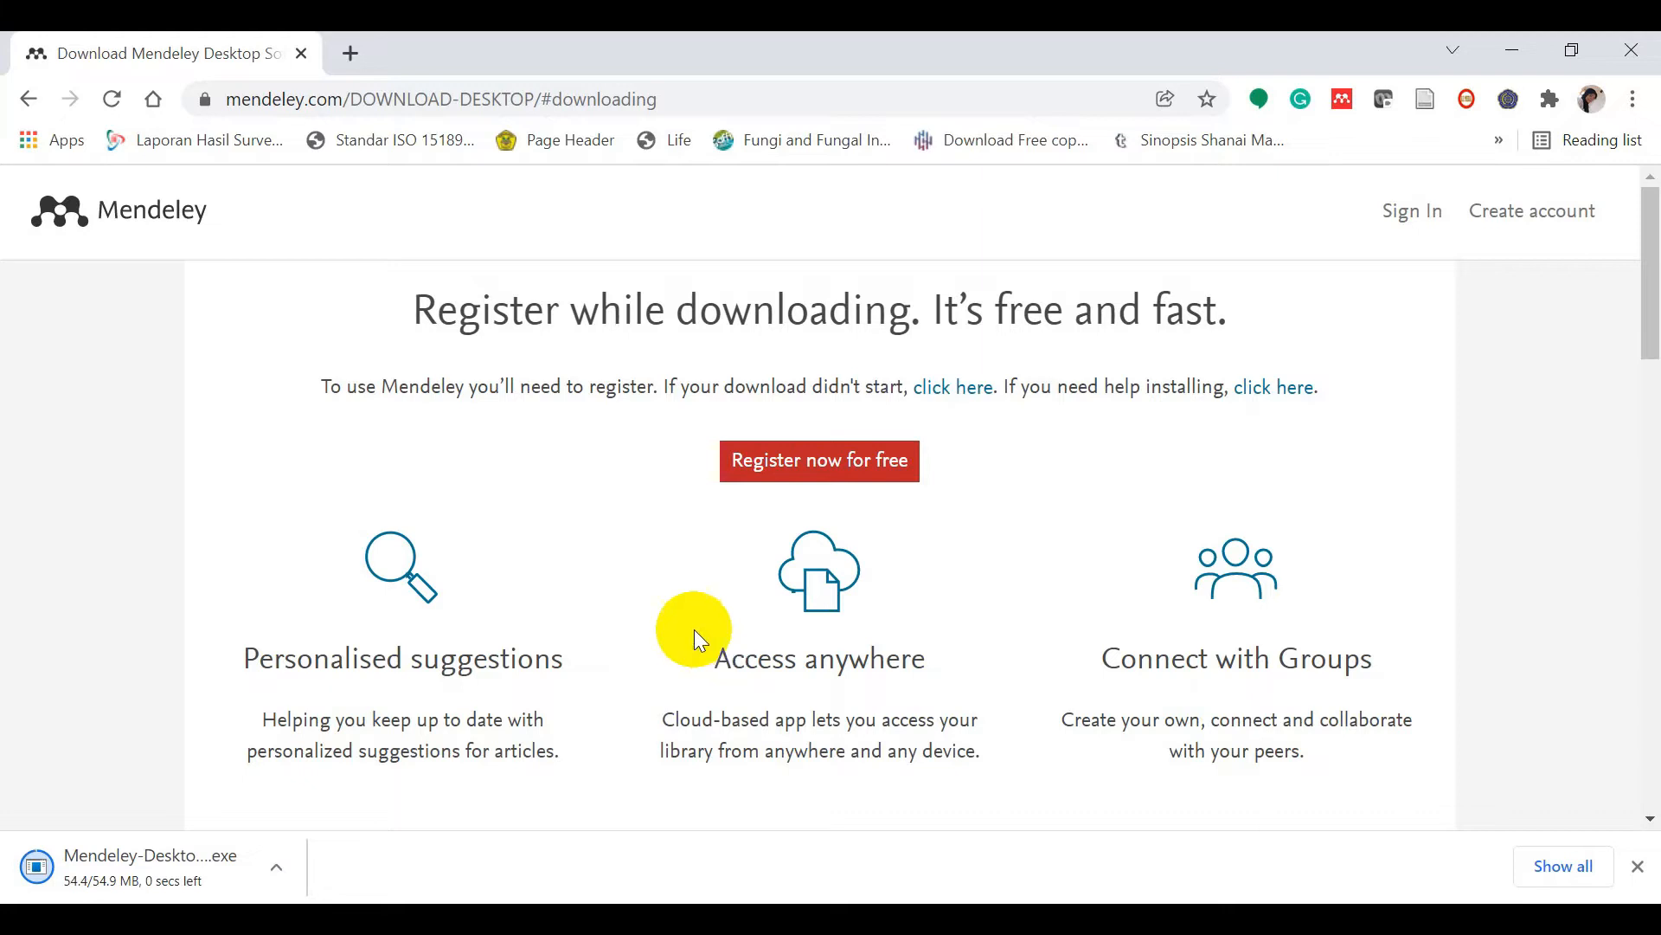
click(232, 867)
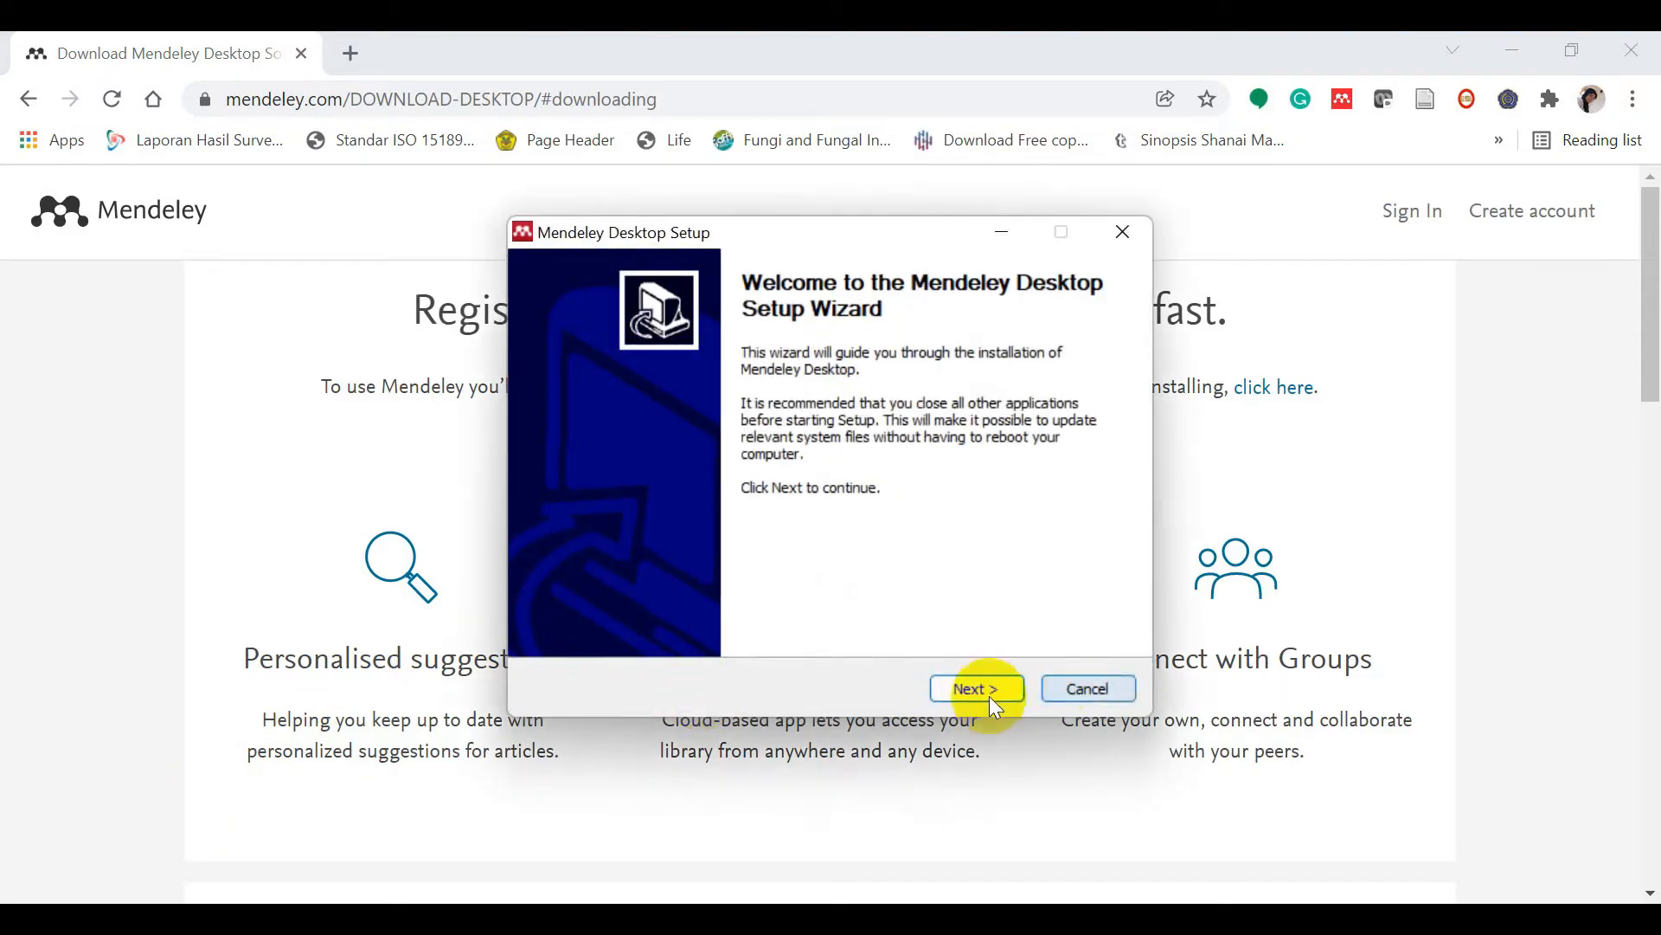
Step: Install Mendeley Desktop with the default location and Start menu folder, then launch it
click(966, 687)
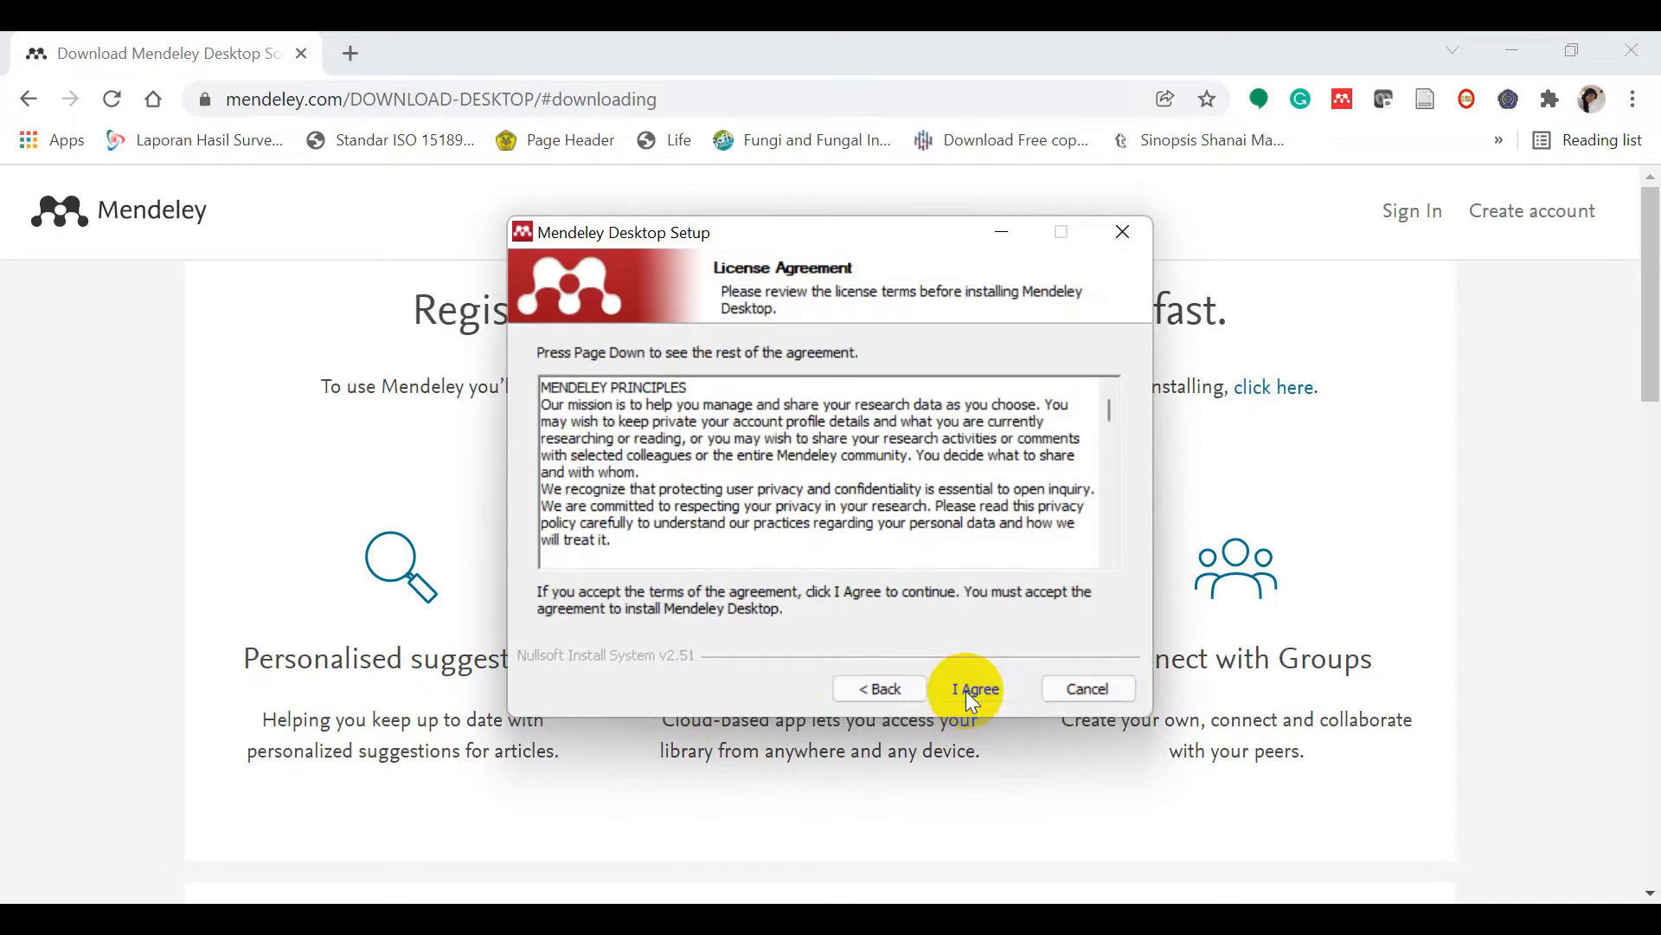
click(966, 689)
click(970, 692)
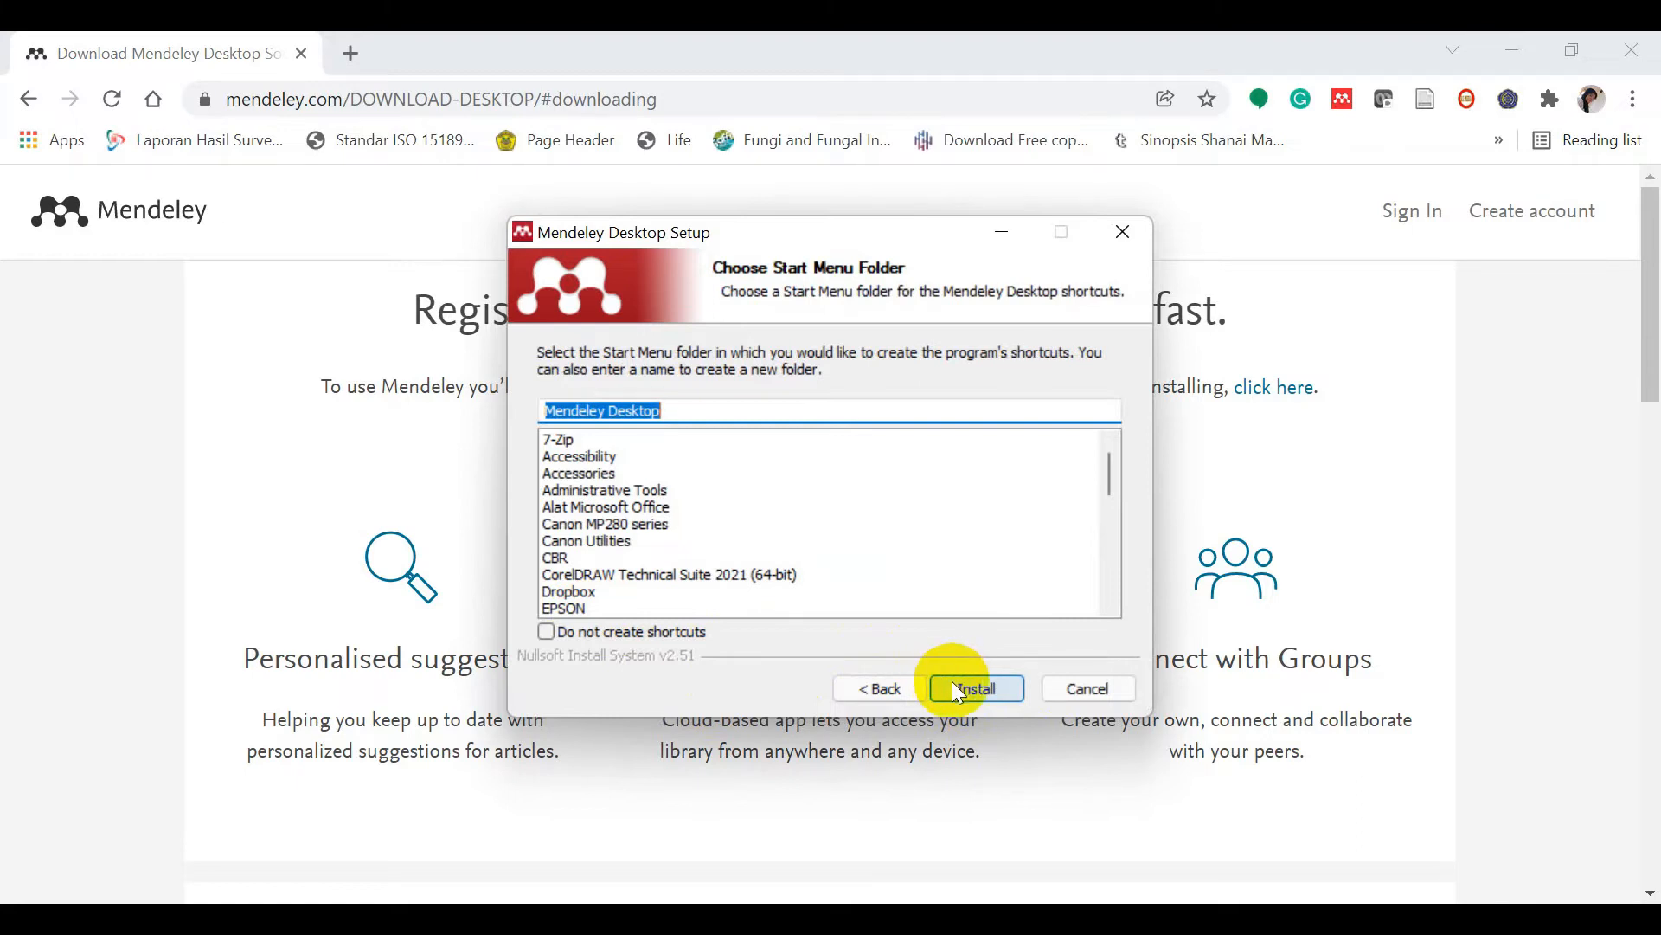
click(952, 688)
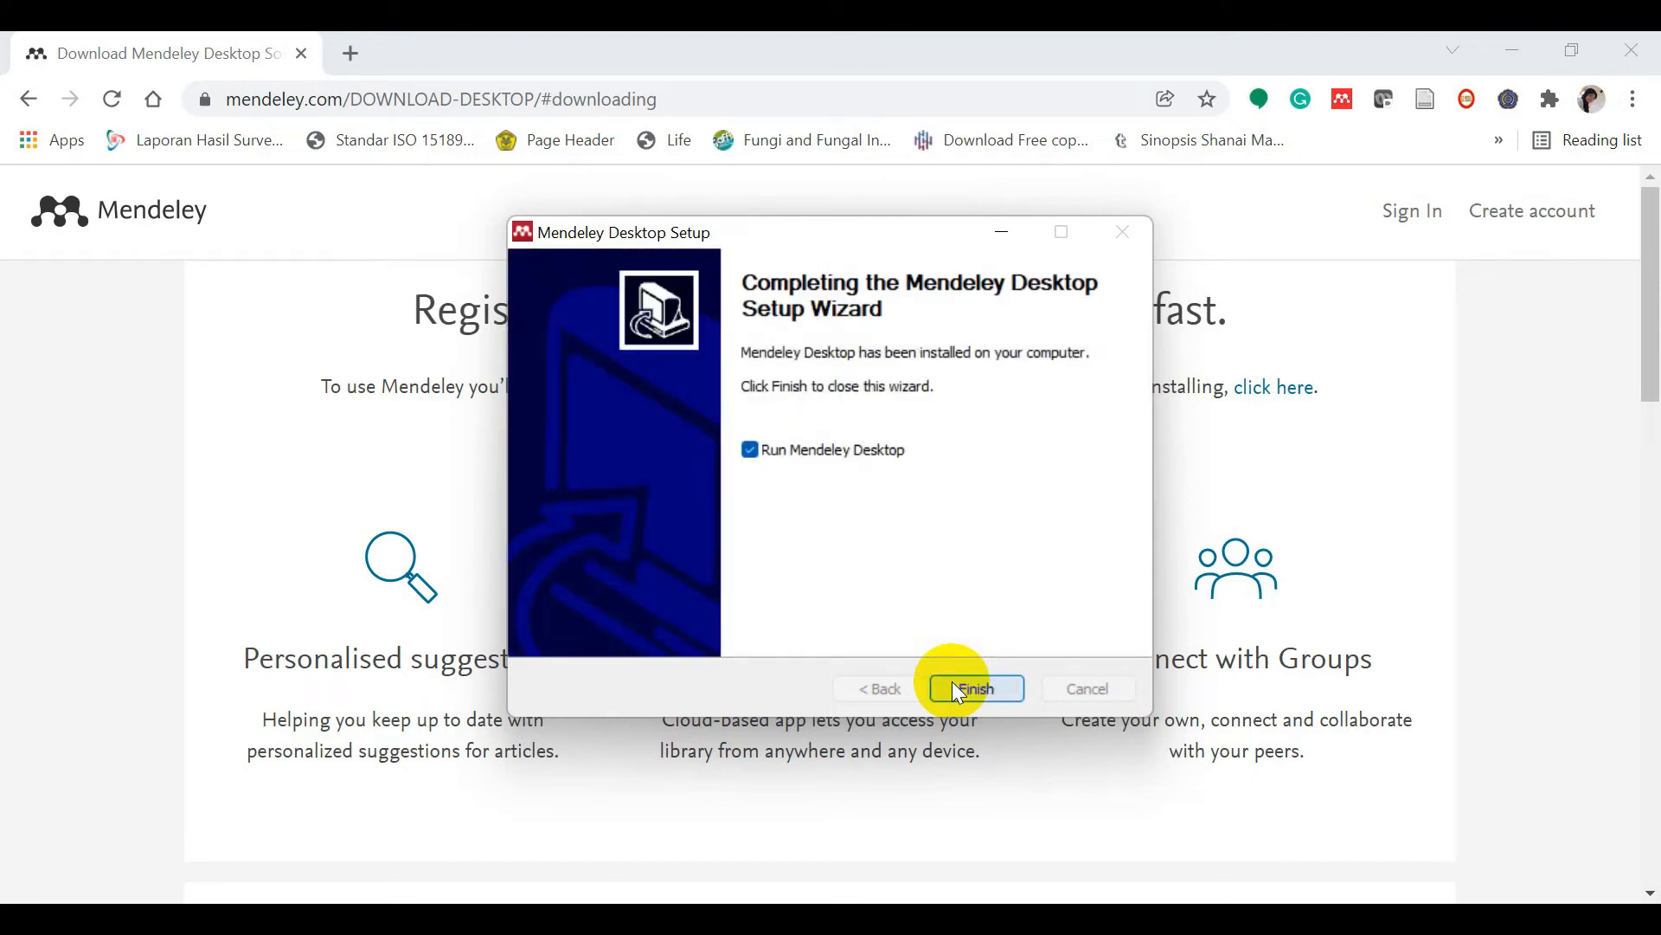
click(953, 683)
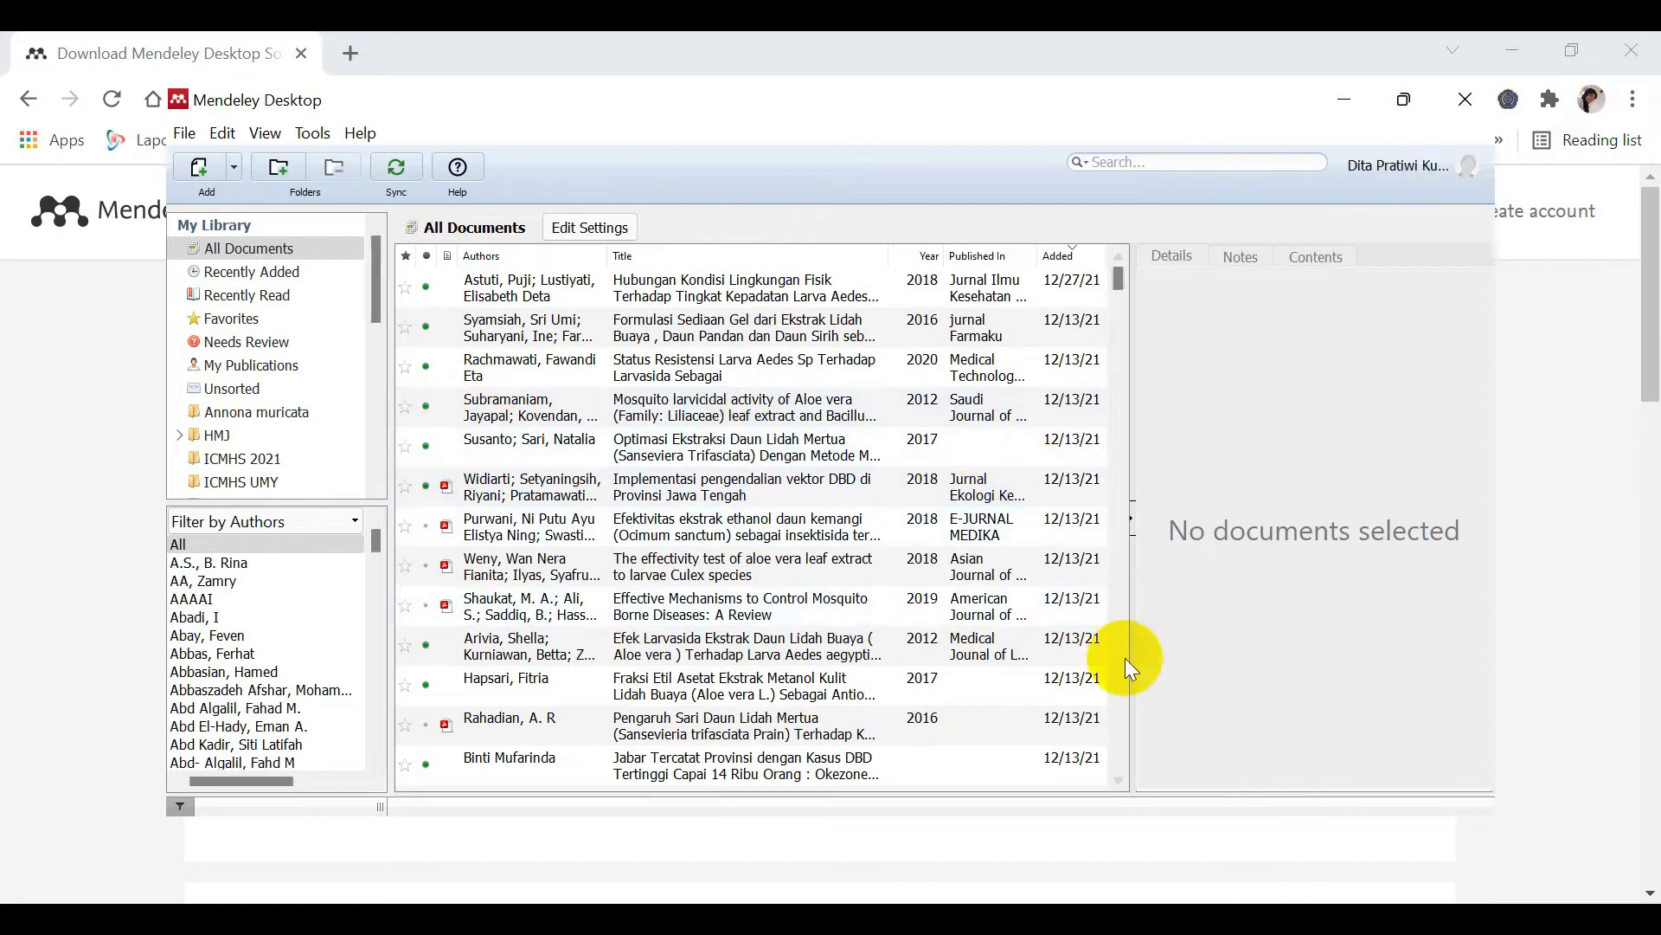
Step: Quit Mendeley Desktop from the File menu and minimise Chrome to reveal the desktop
drag(374, 298, 382, 266)
drag(1117, 275, 1117, 275)
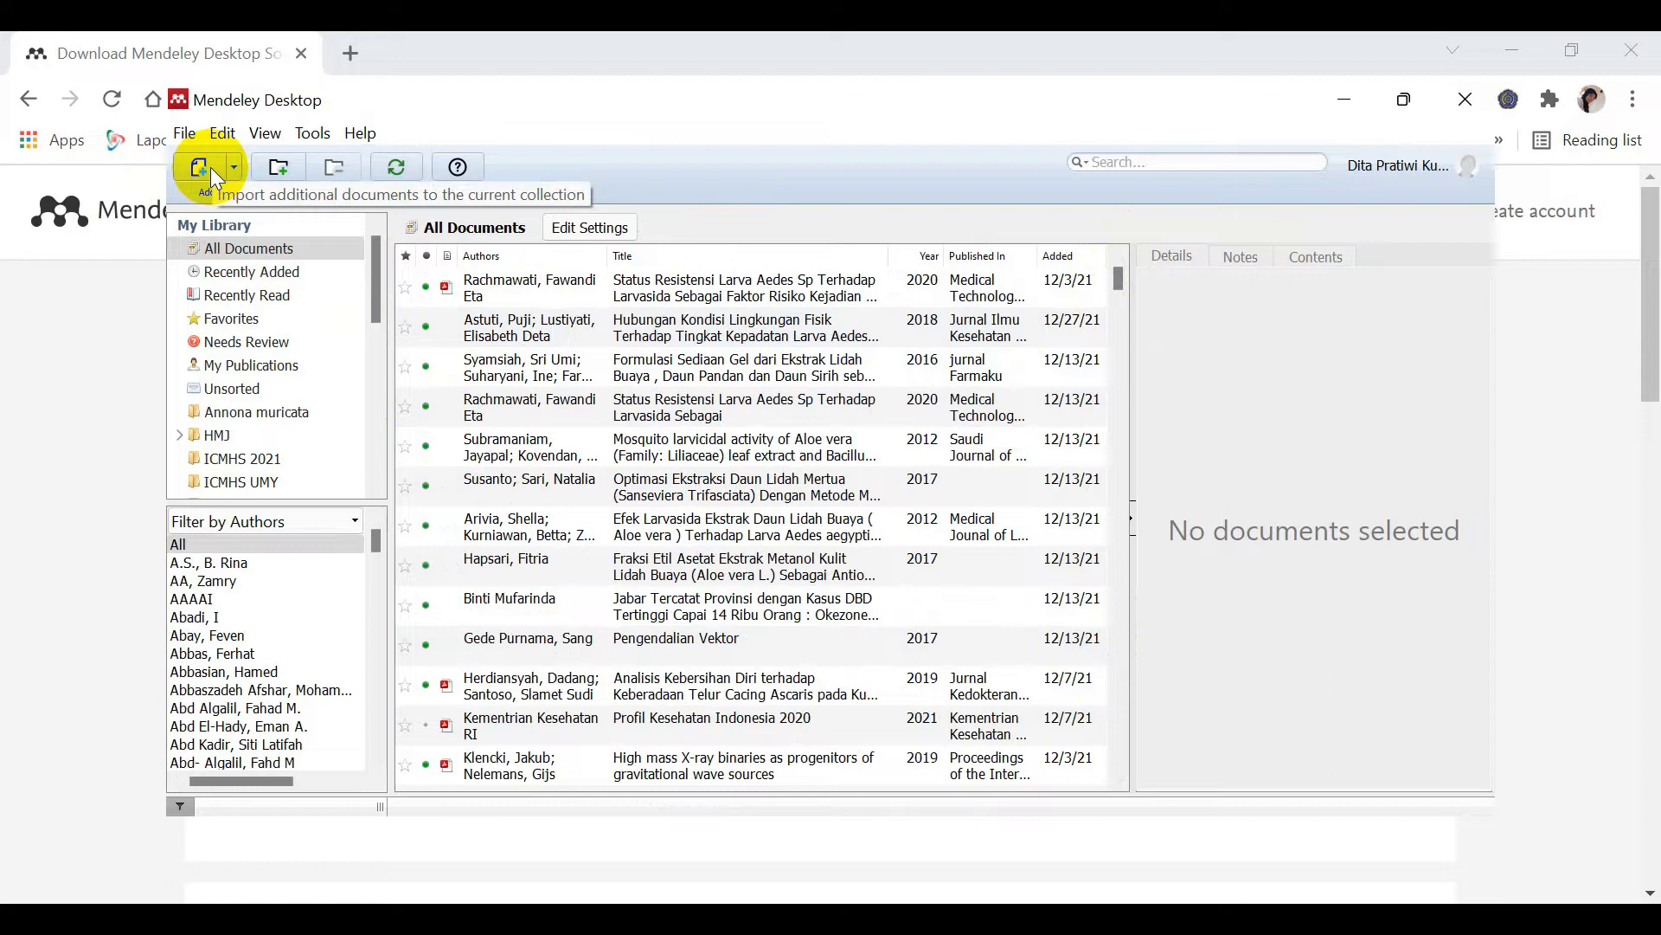
mouse_move(374, 263)
mouse_down()
mouse_move(379, 463)
mouse_move(389, 253)
mouse_move(361, 284)
mouse_up()
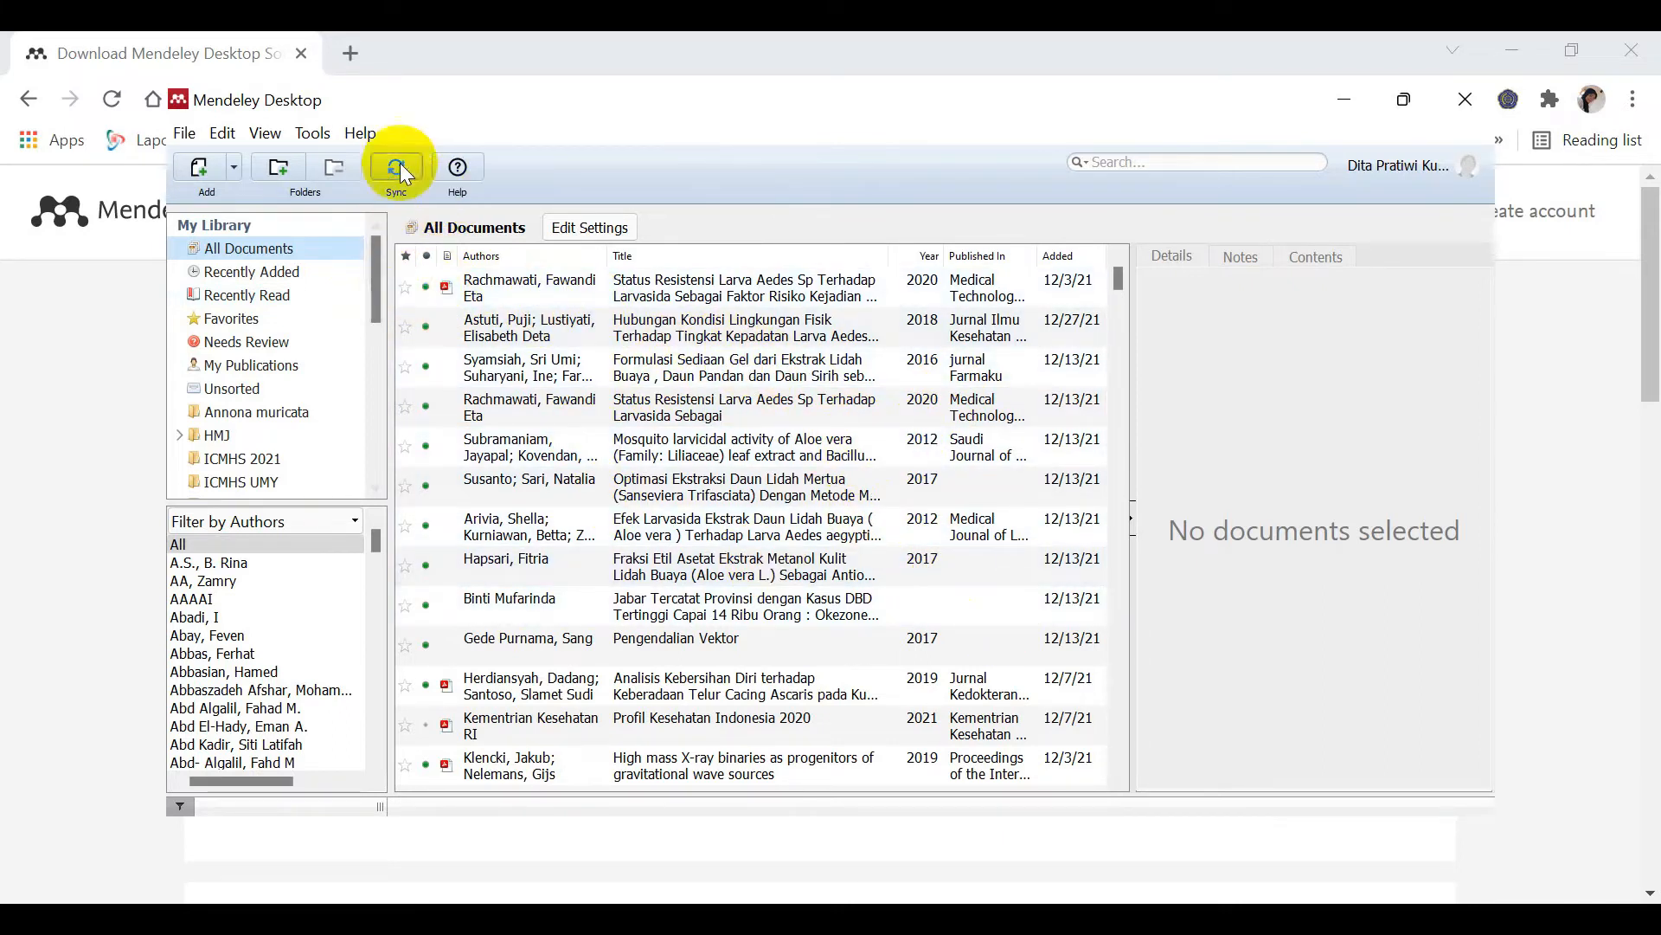
click(359, 134)
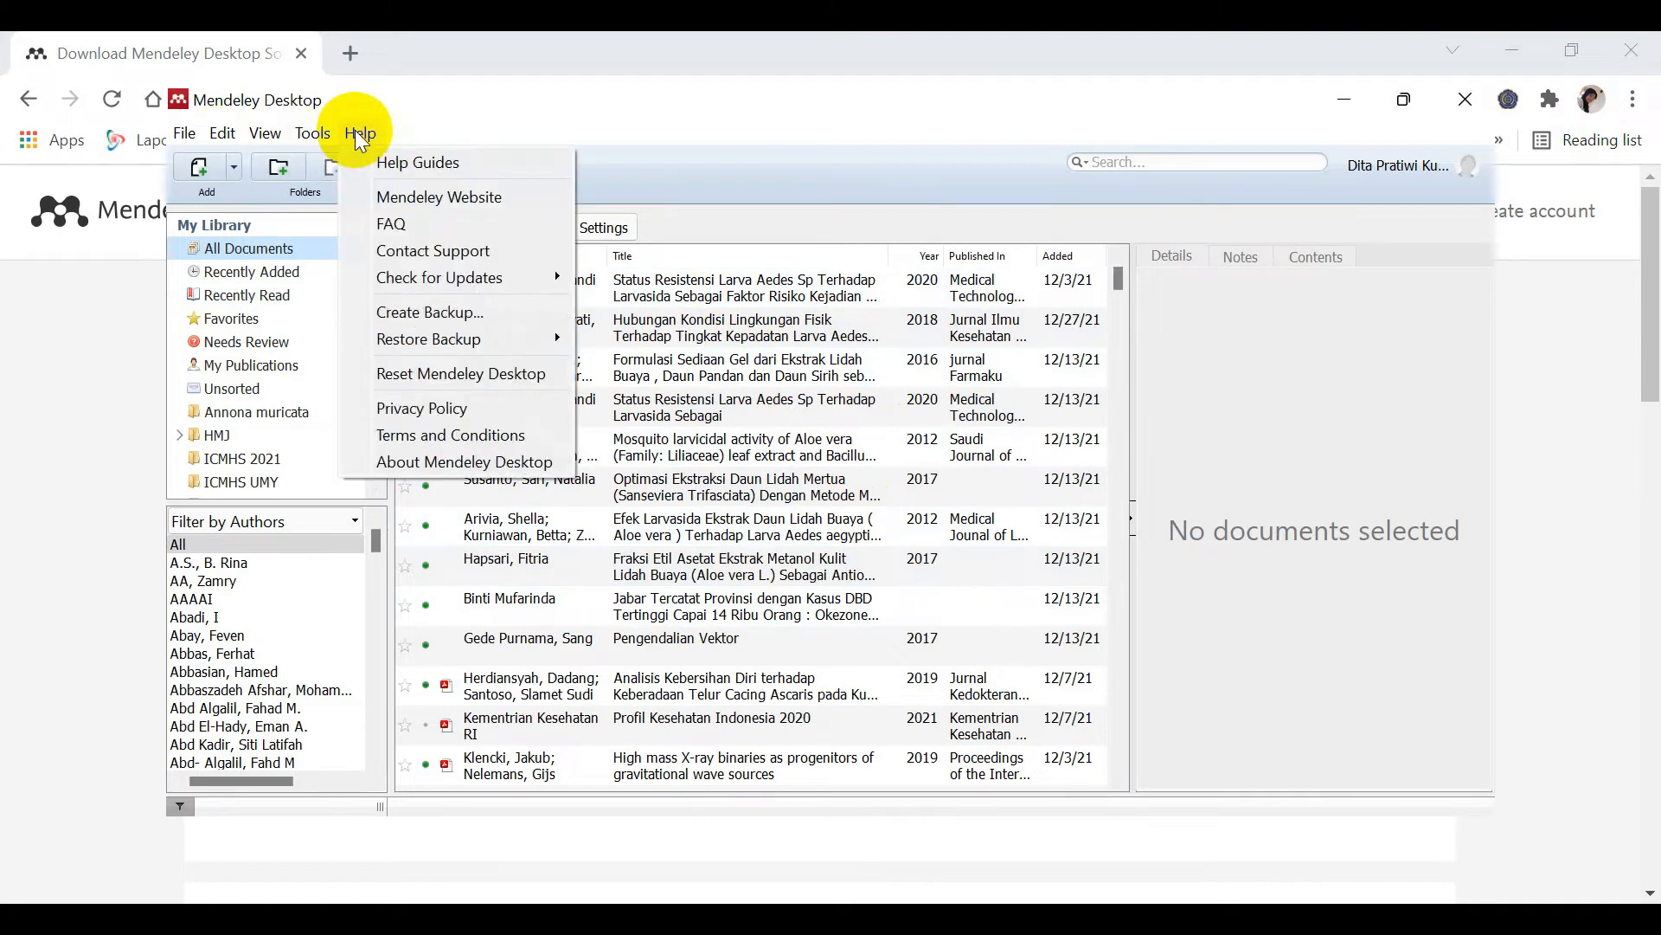
mouse_move(184, 139)
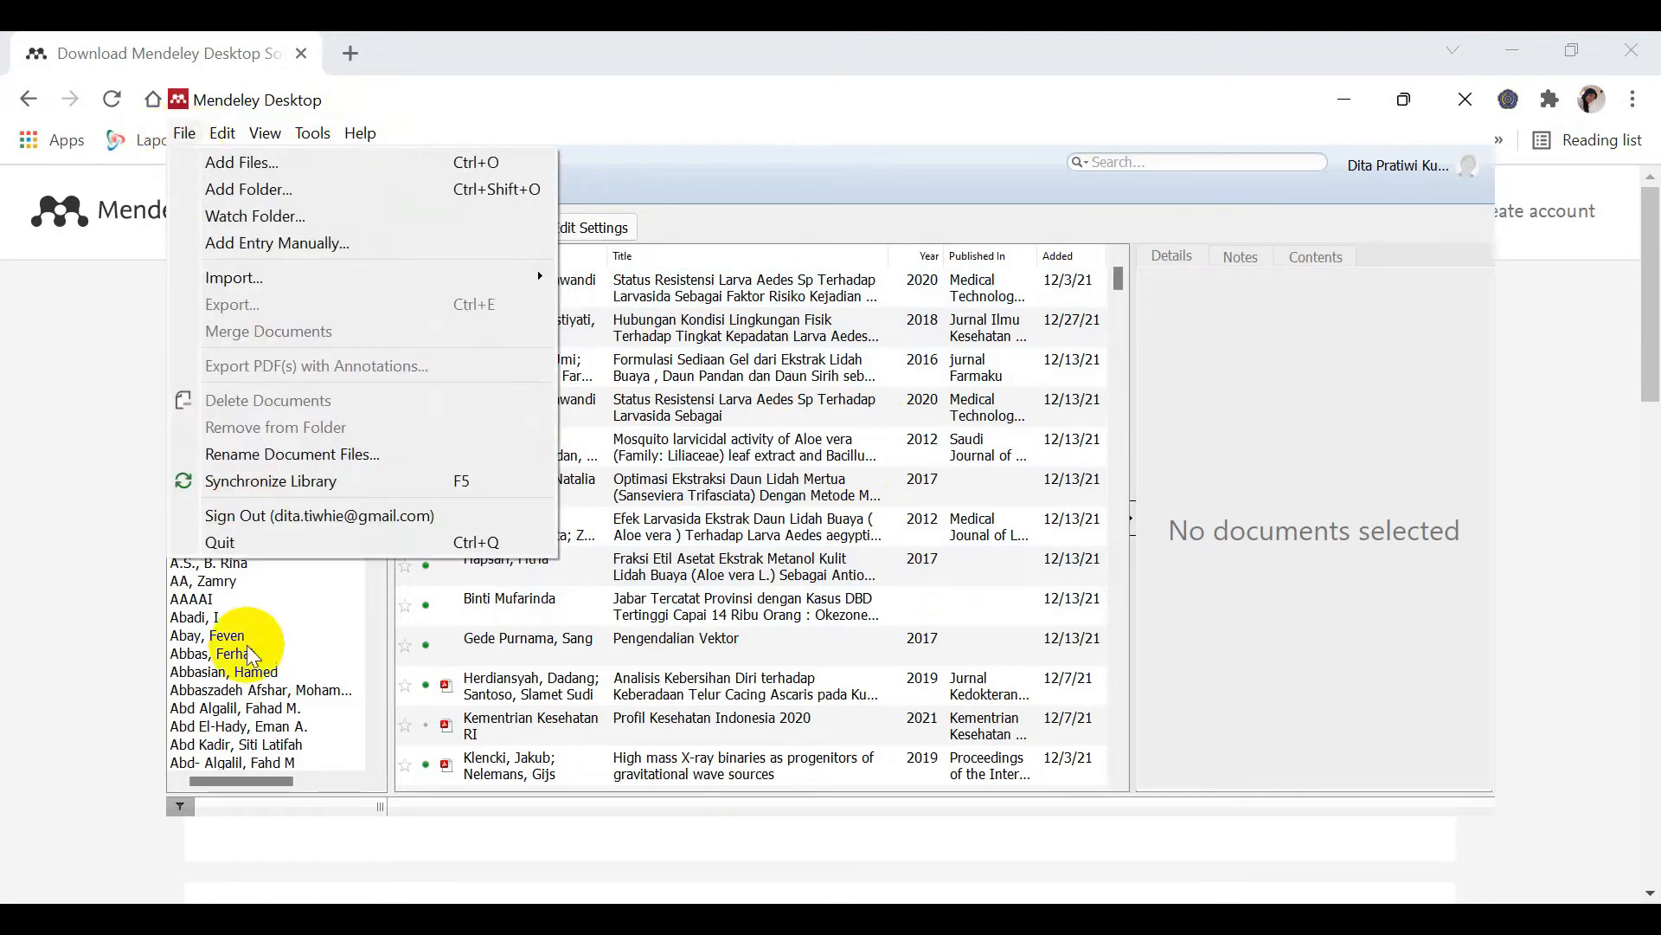
click(224, 542)
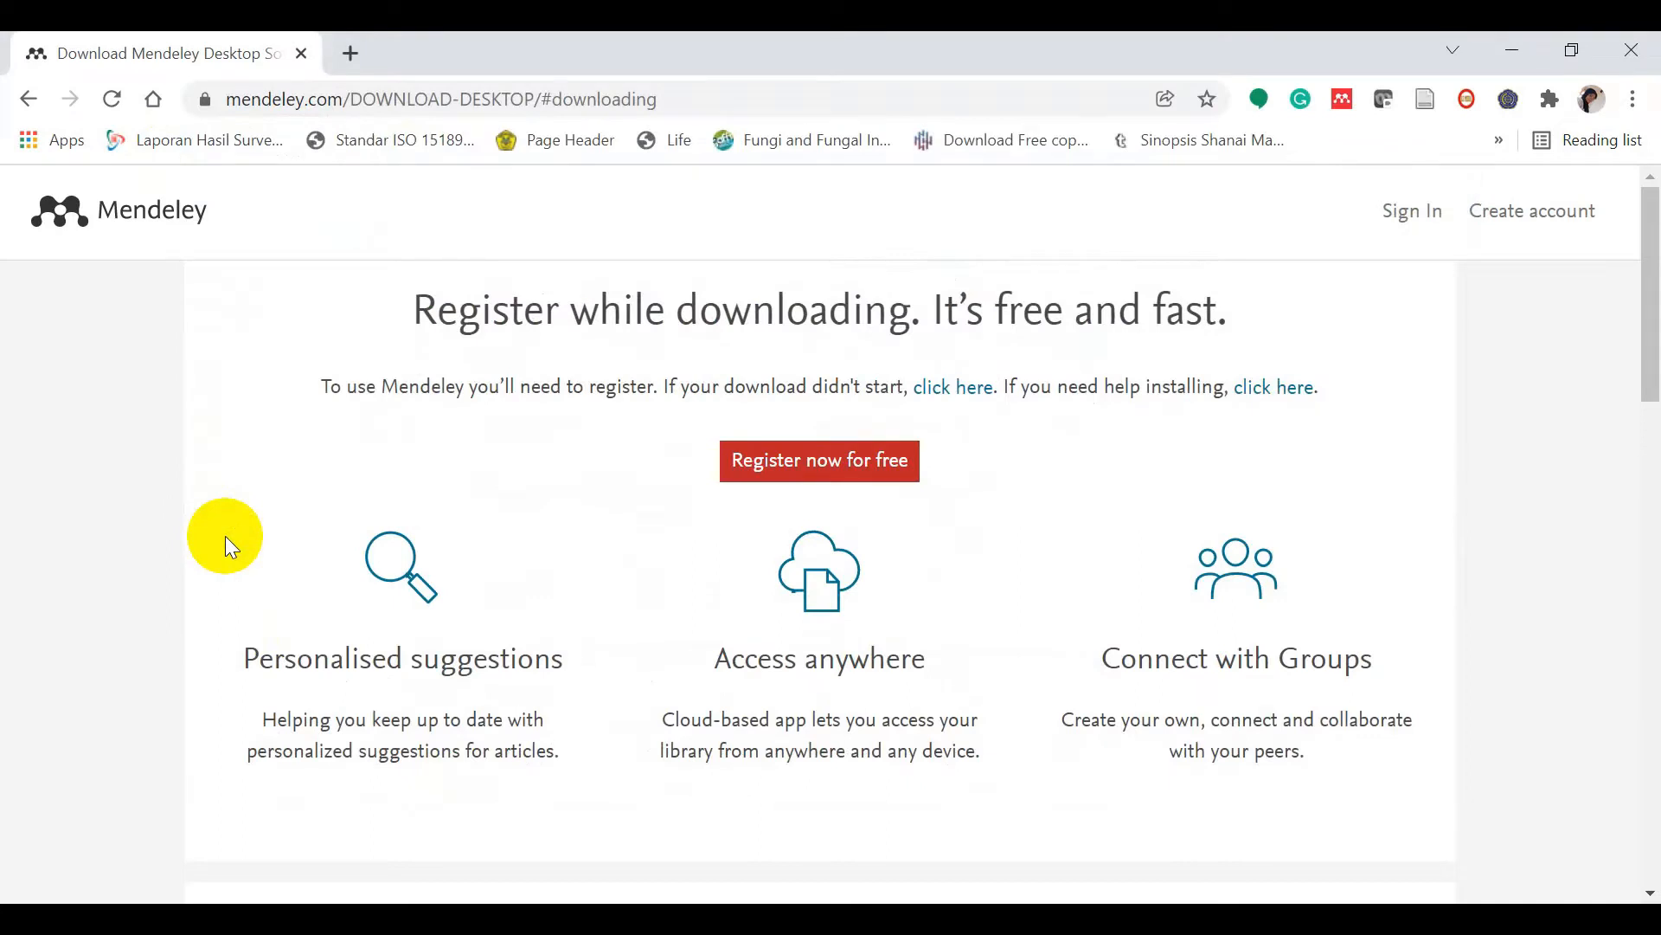
click(381, 926)
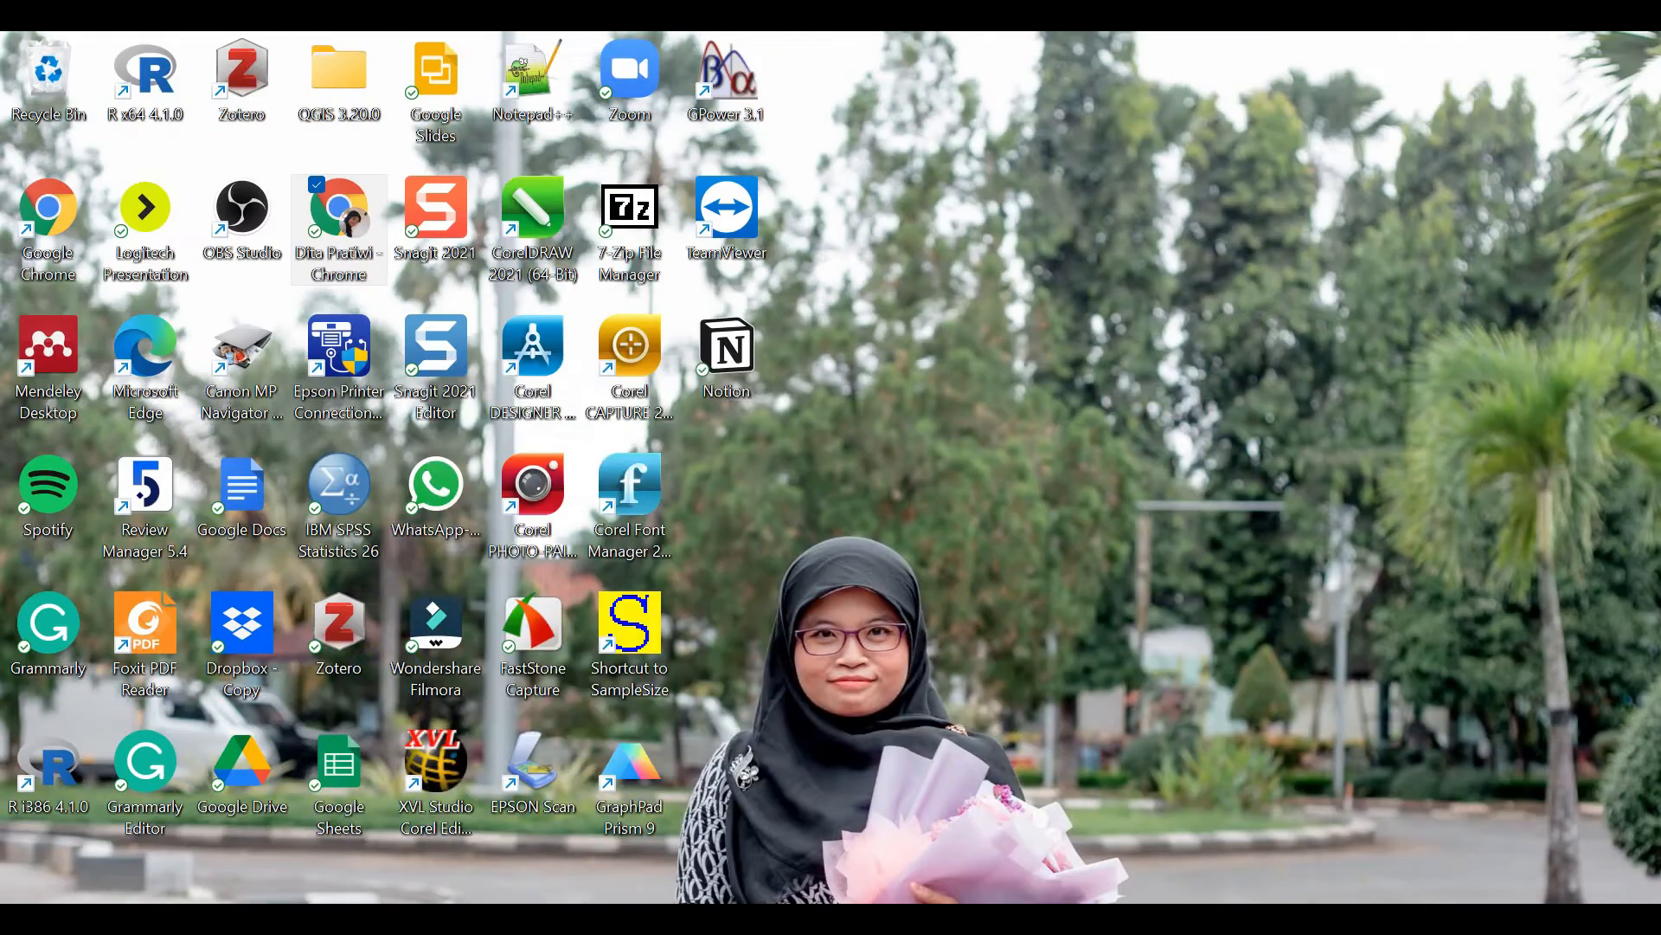
Step: Relaunch Mendeley Desktop from its desktop shortcut and sign out via File > Sign Out
click(48, 348)
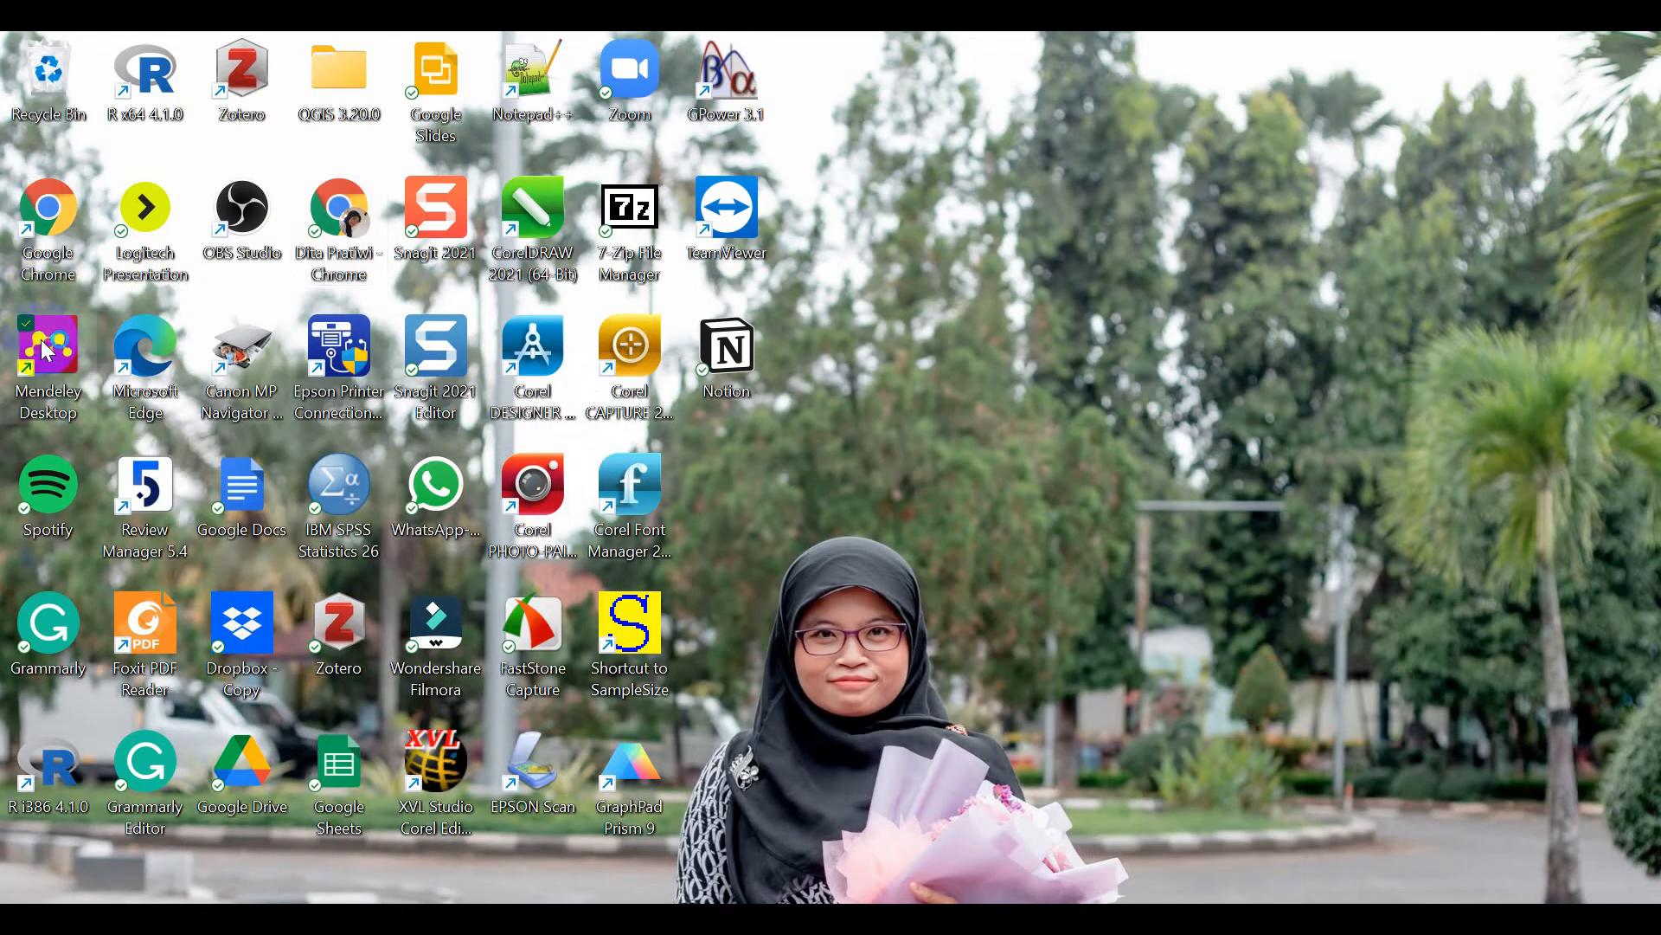
double_click(47, 348)
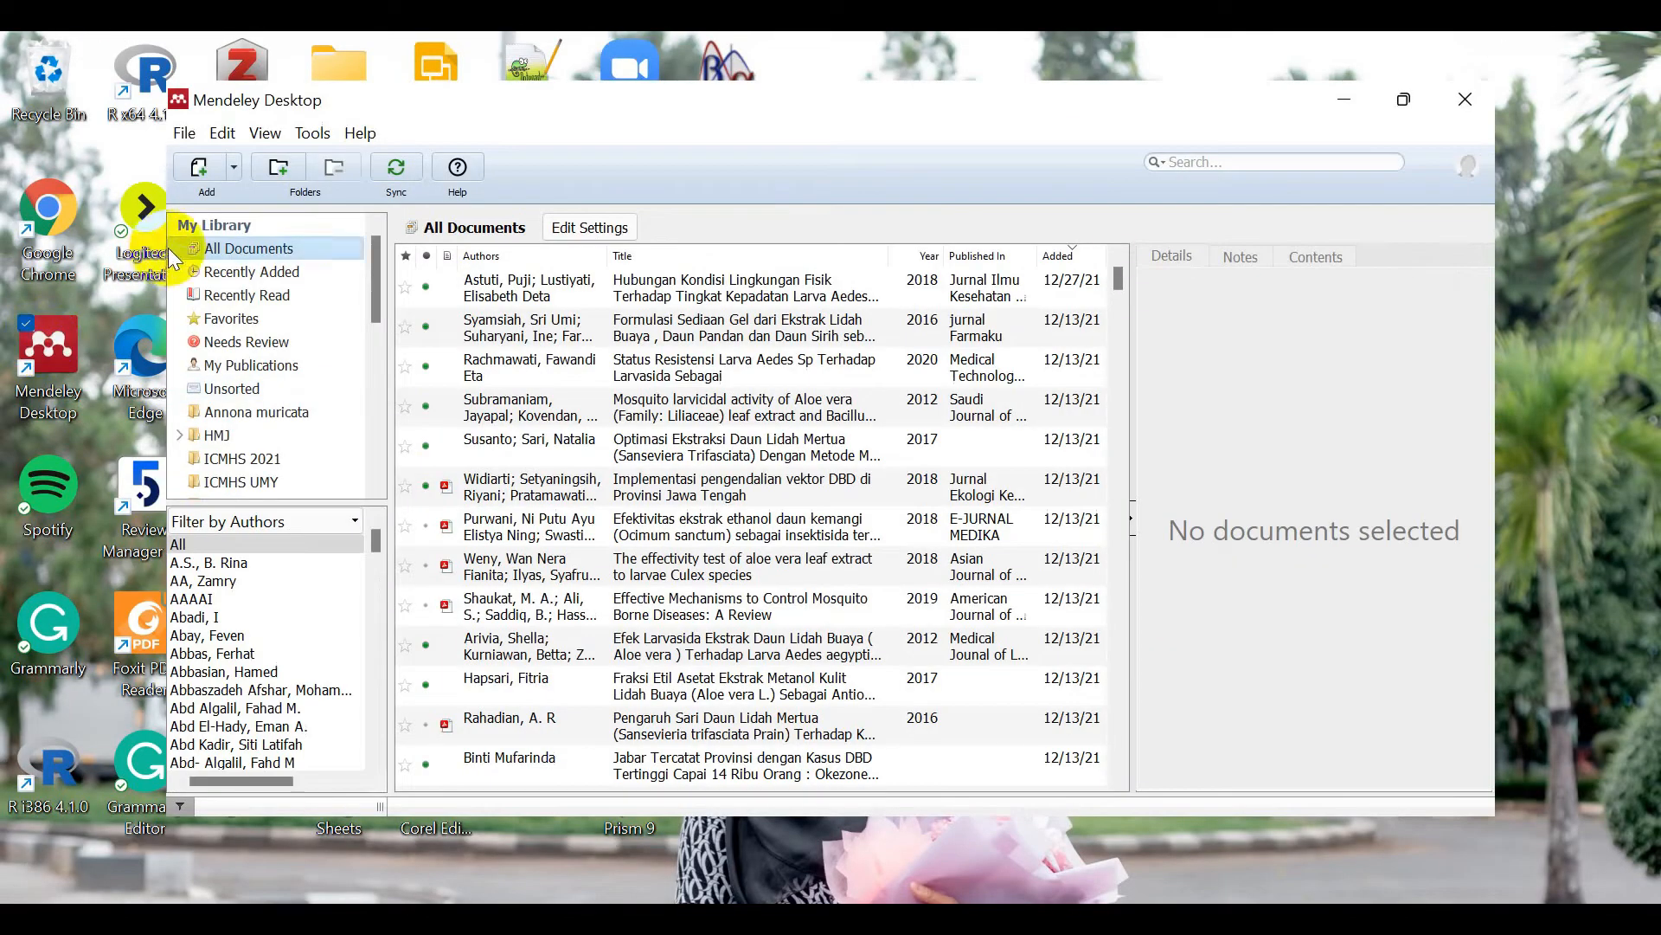
click(185, 132)
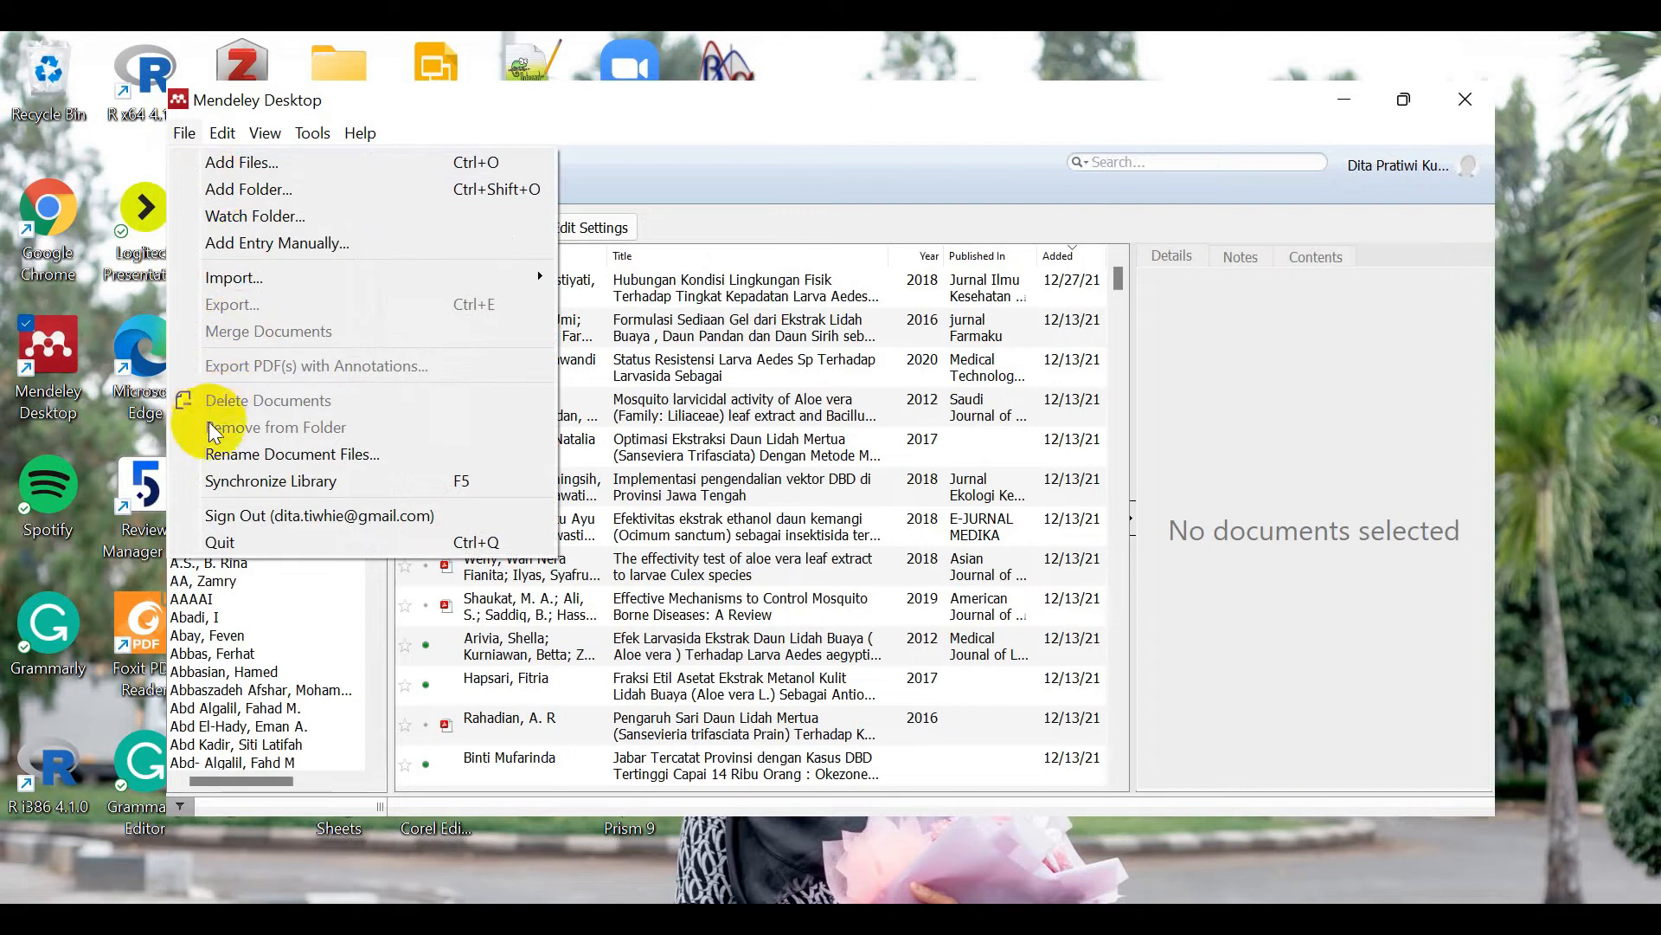
click(235, 515)
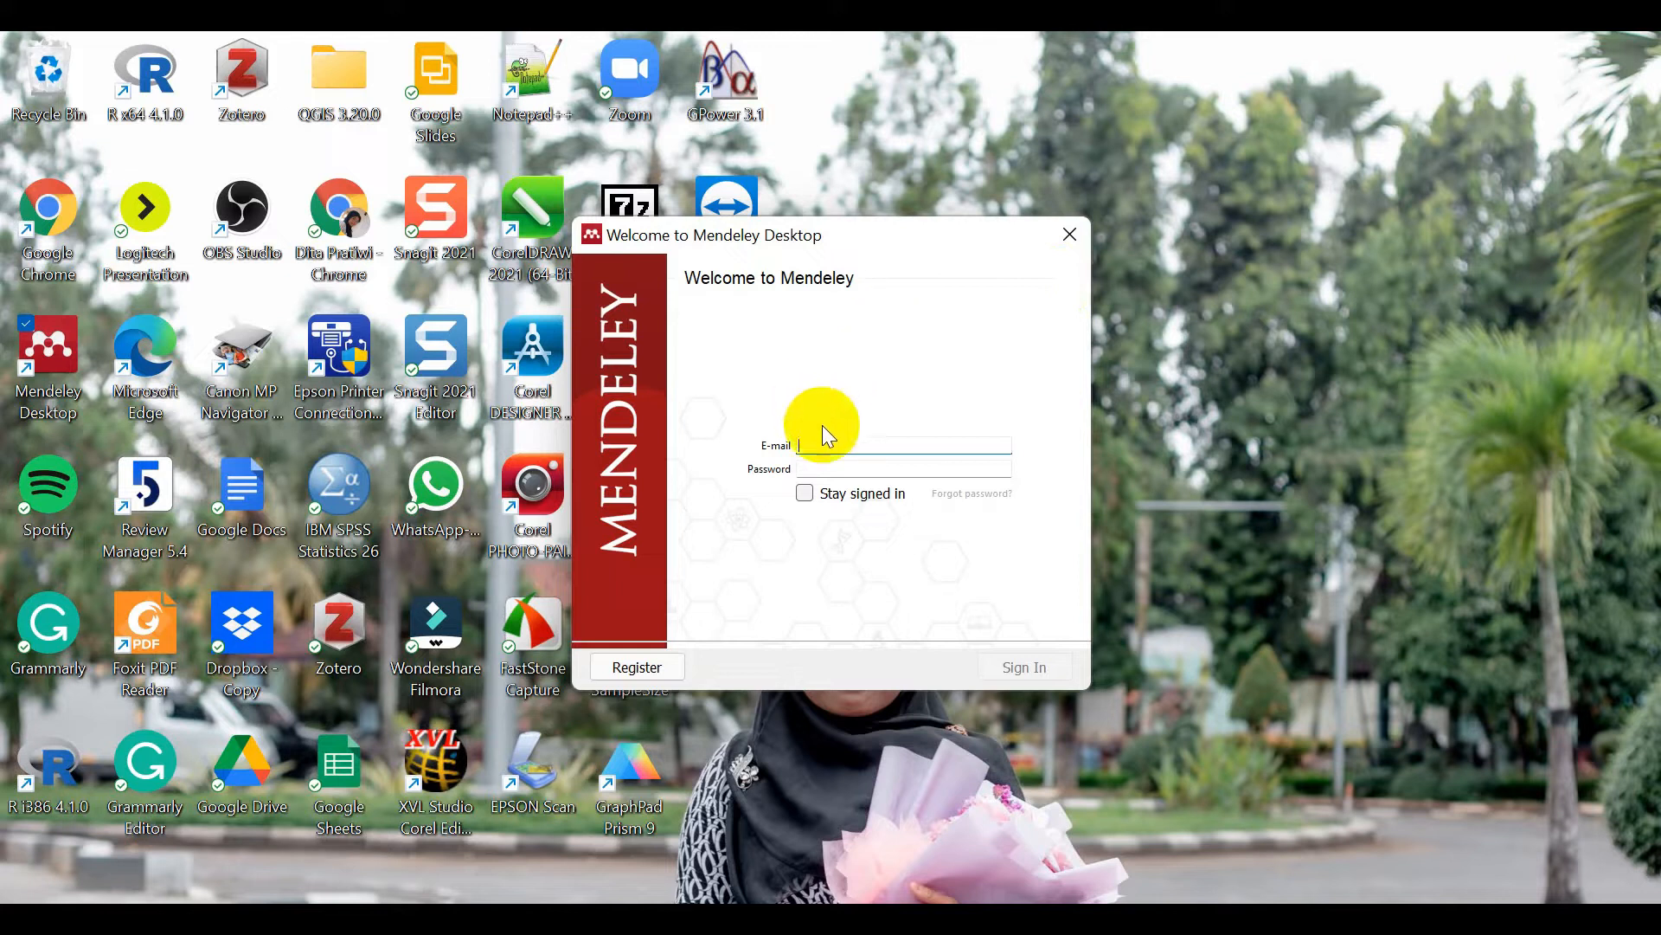
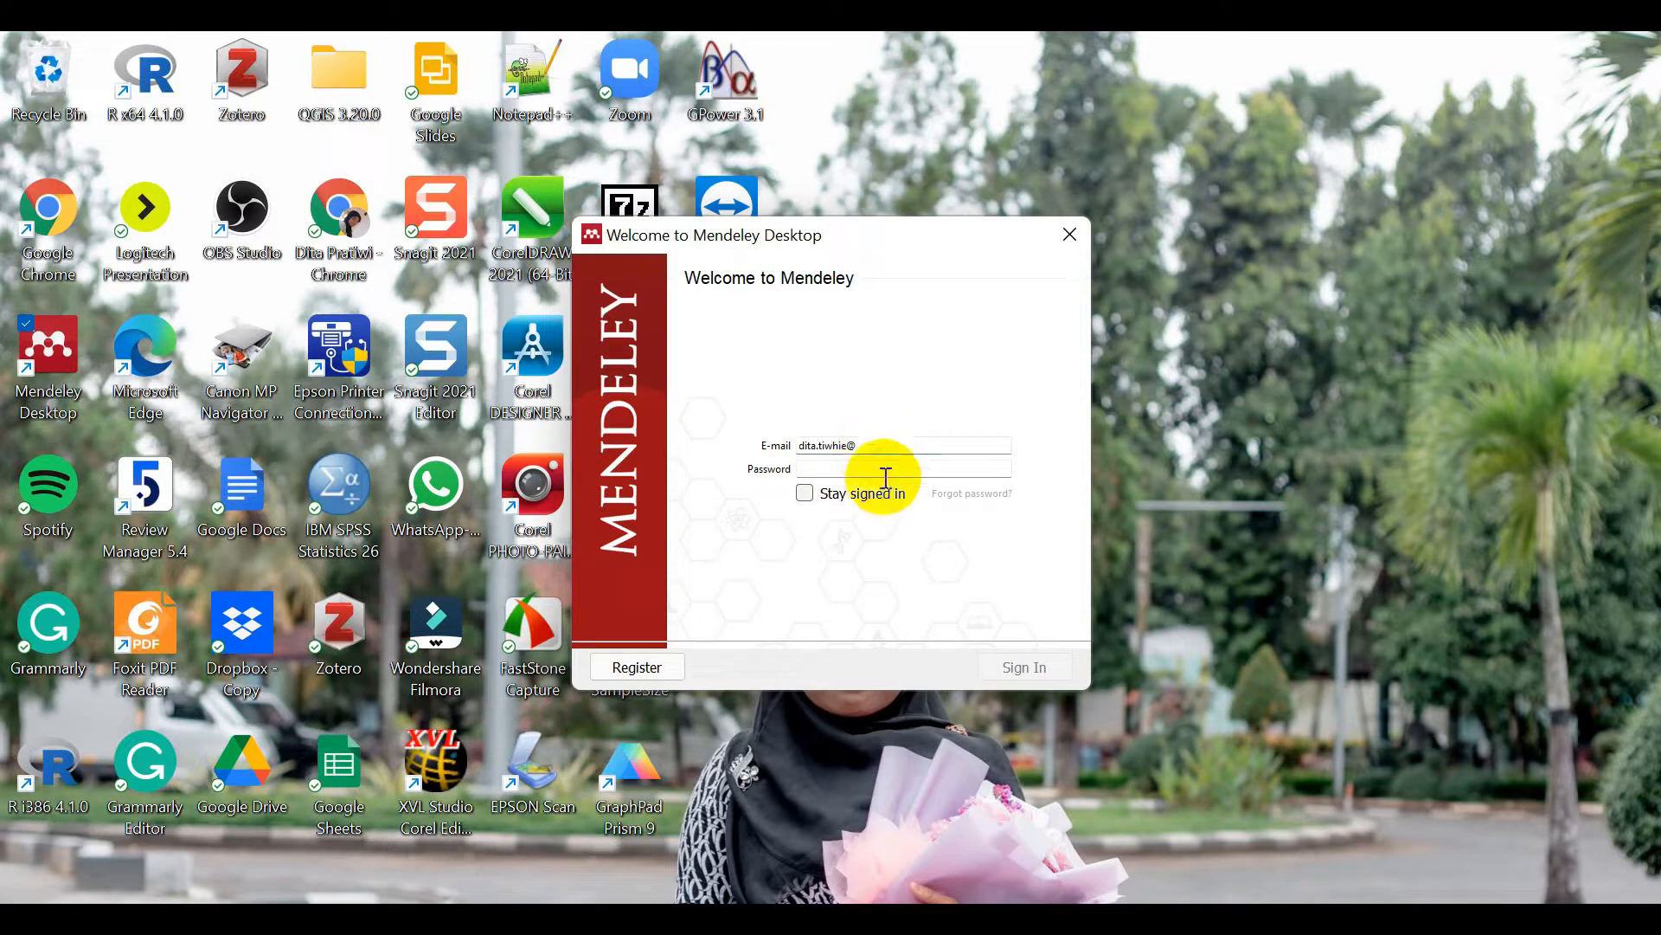
Step: Enter the account e-mail in the welcome dialog and choose Register
click(651, 666)
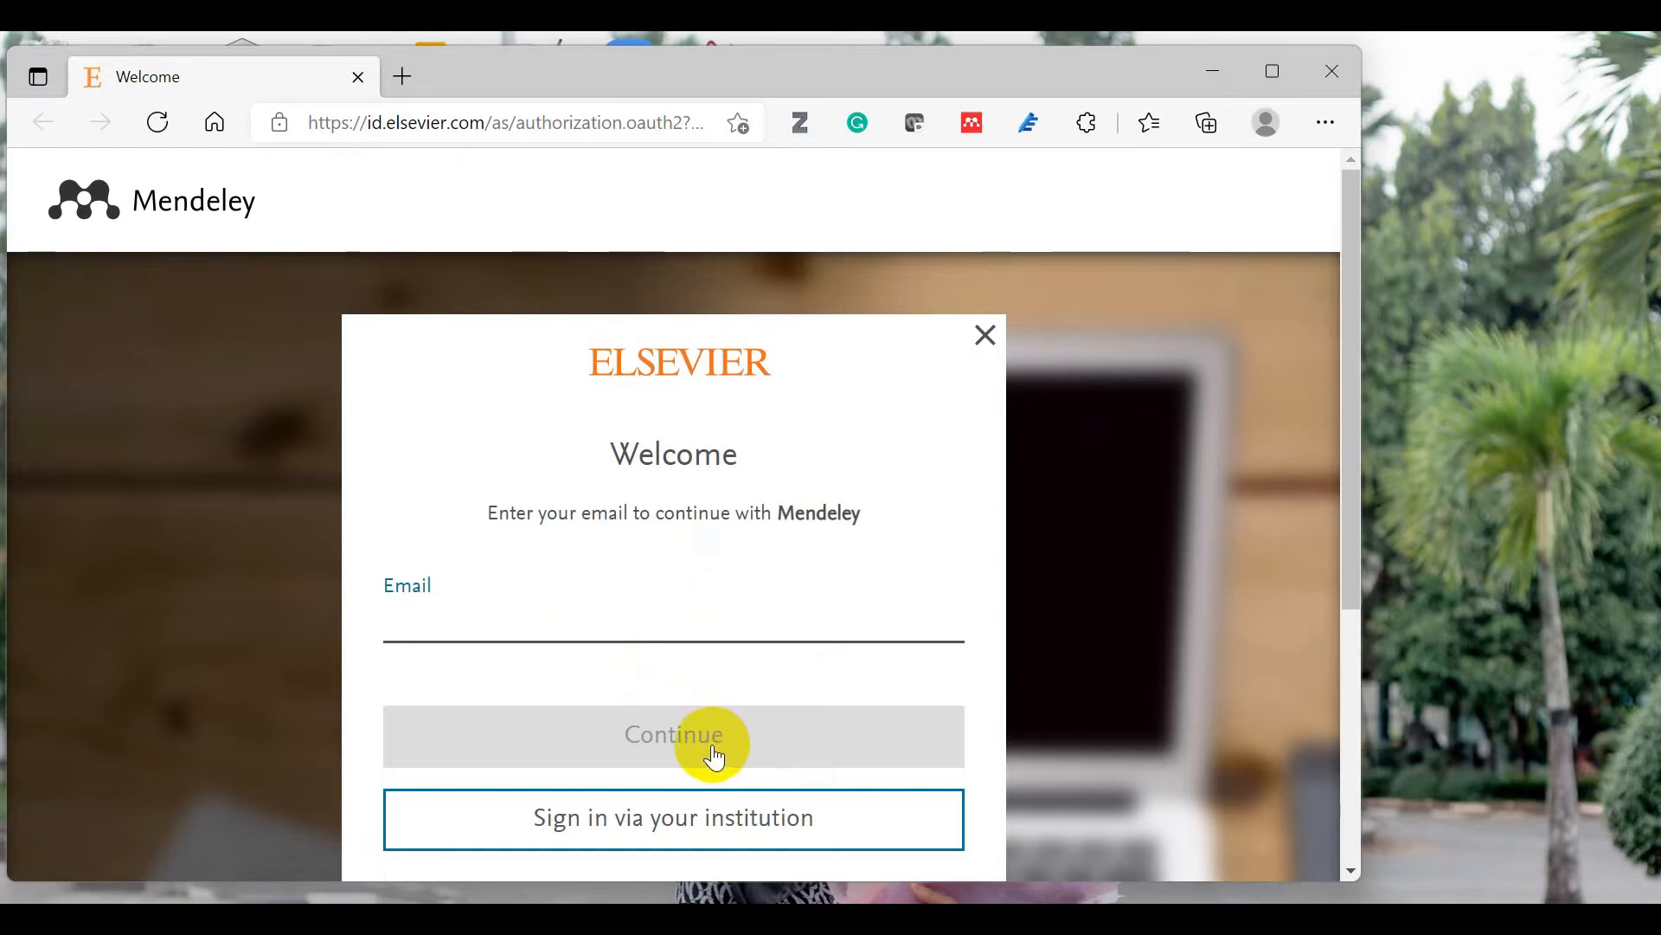
Step: Sign in on the Elsevier page with the saved account e-mail, keeping Stay signed in ticked
click(428, 611)
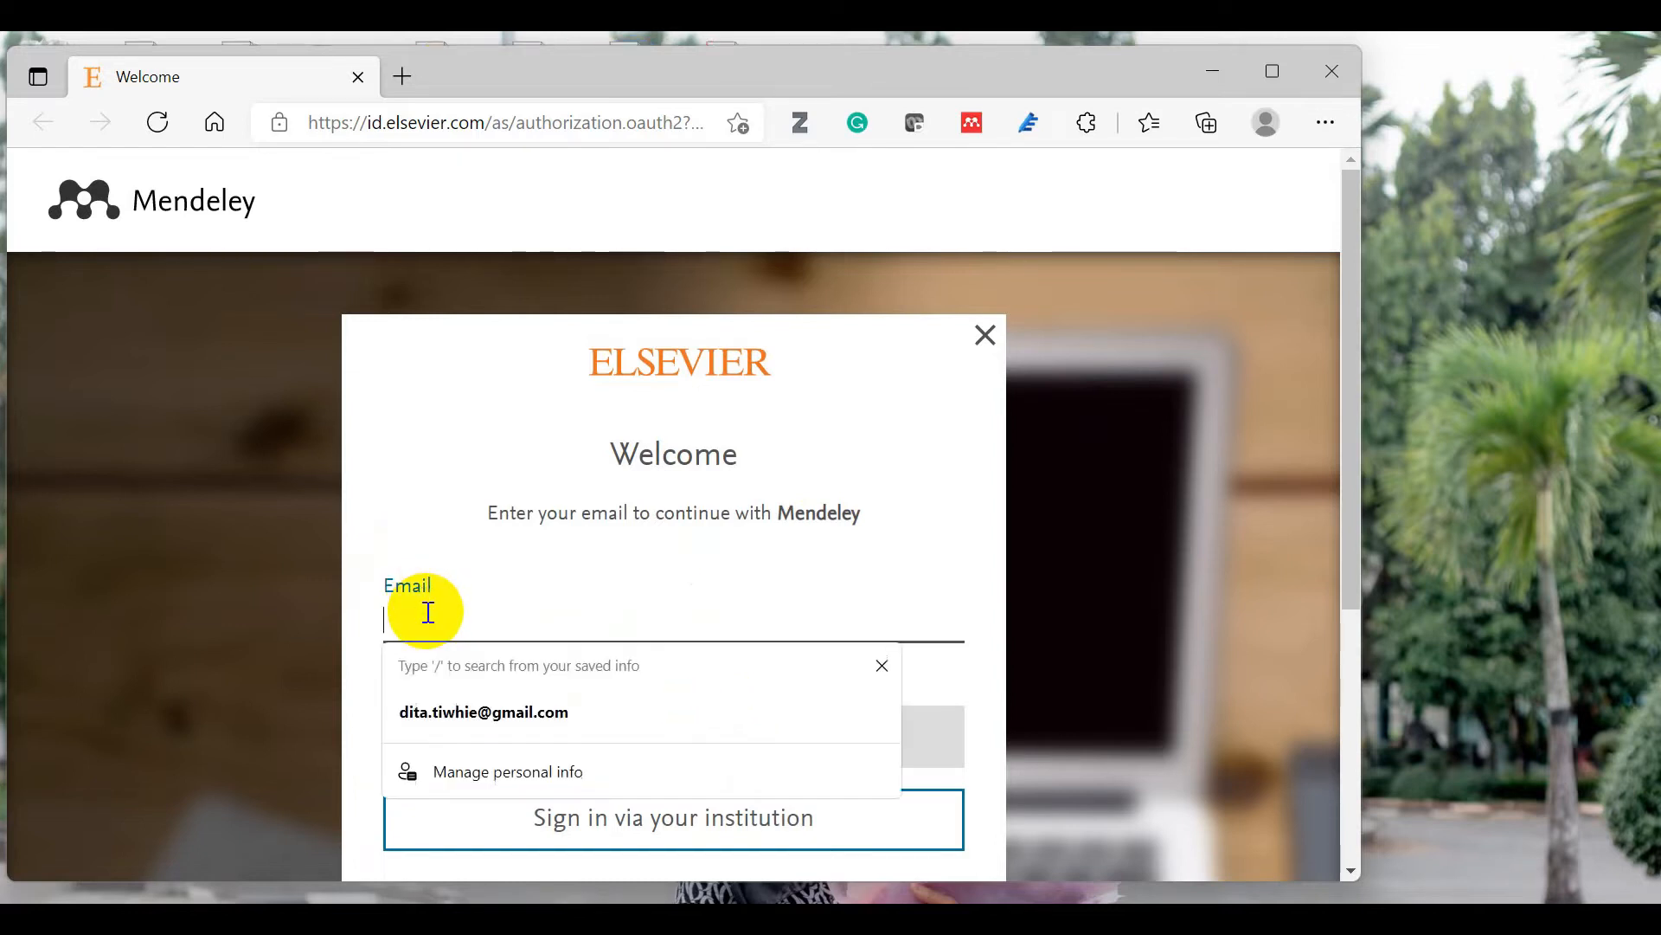
click(412, 714)
click(731, 744)
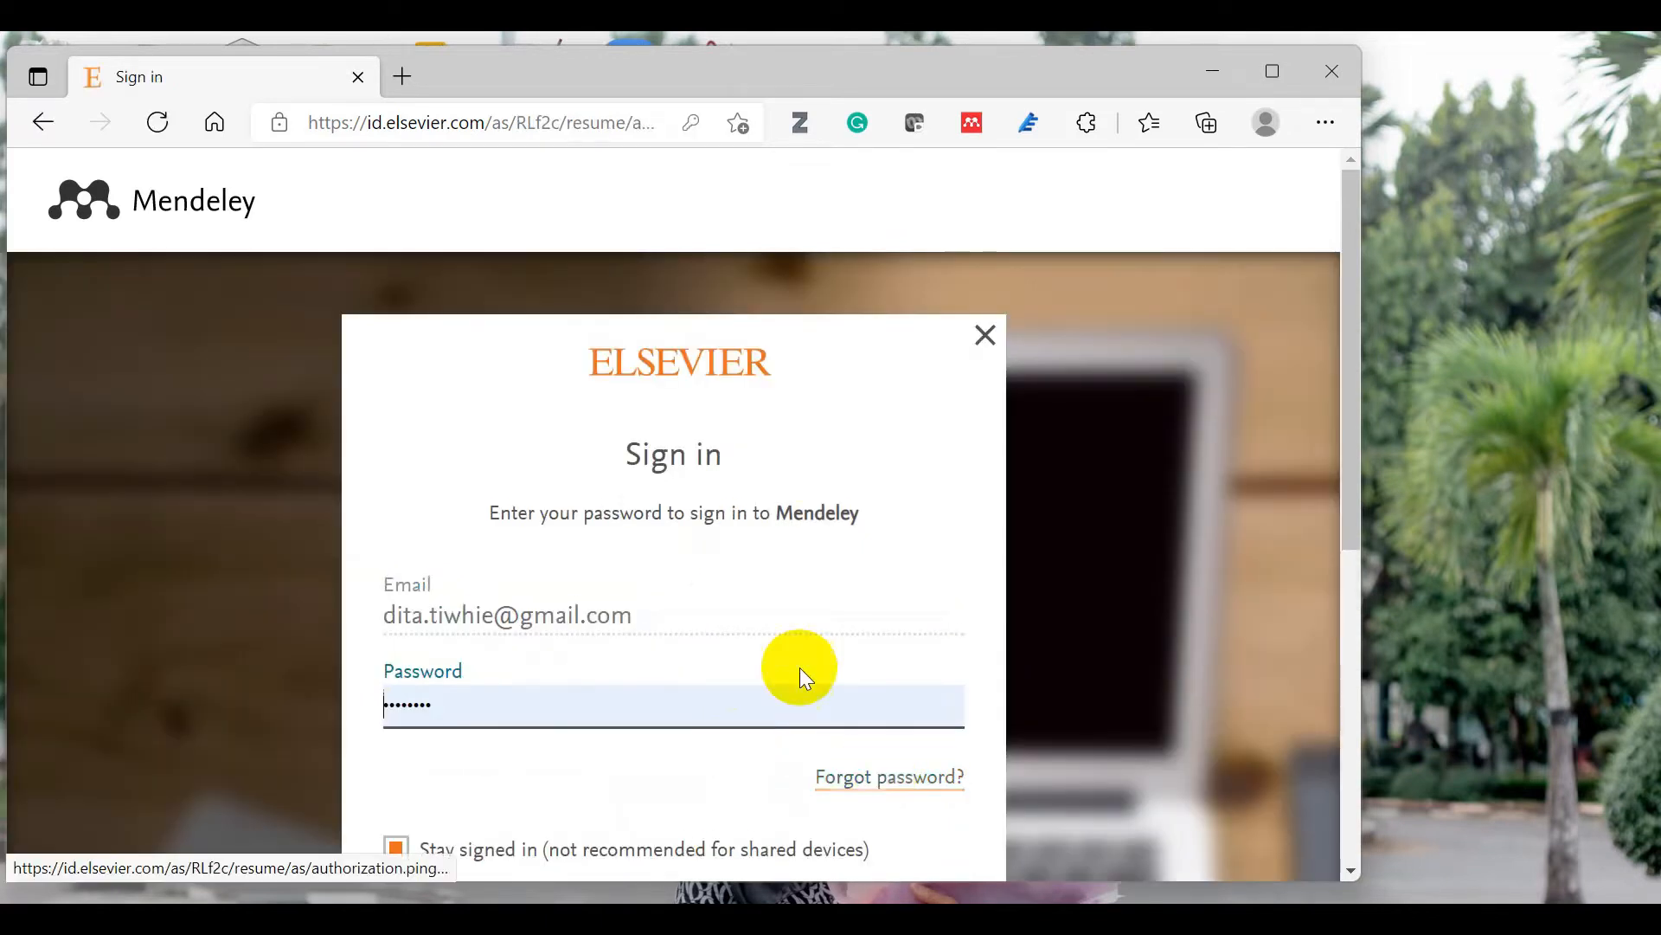
click(404, 844)
click(406, 846)
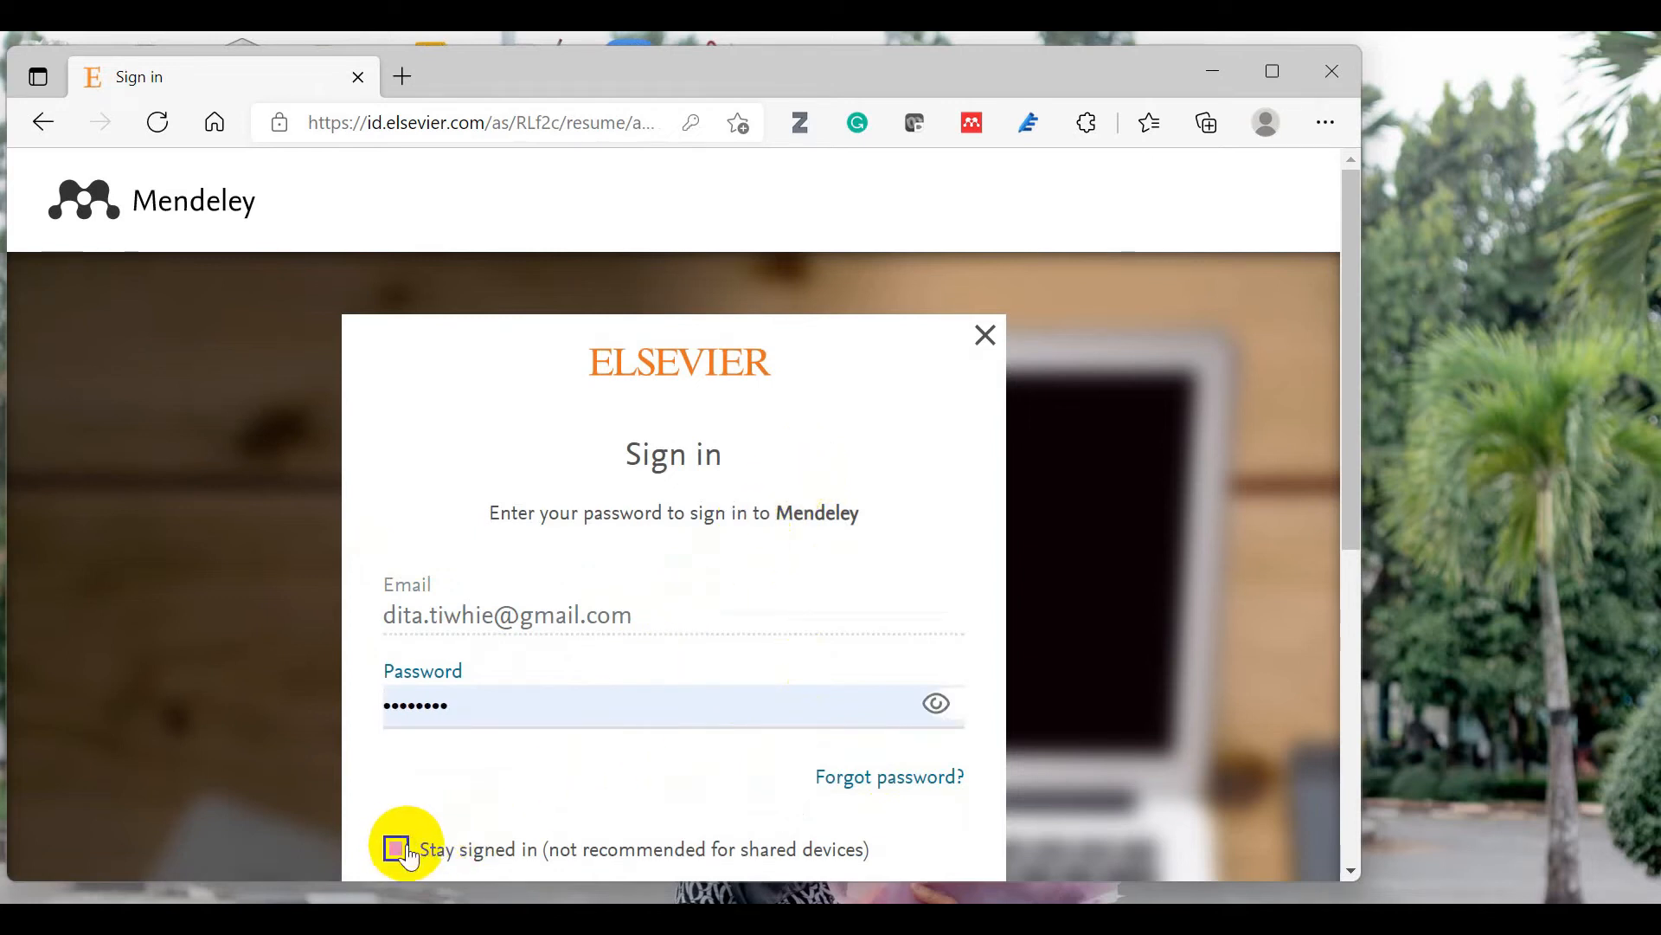
drag(1353, 519, 1351, 683)
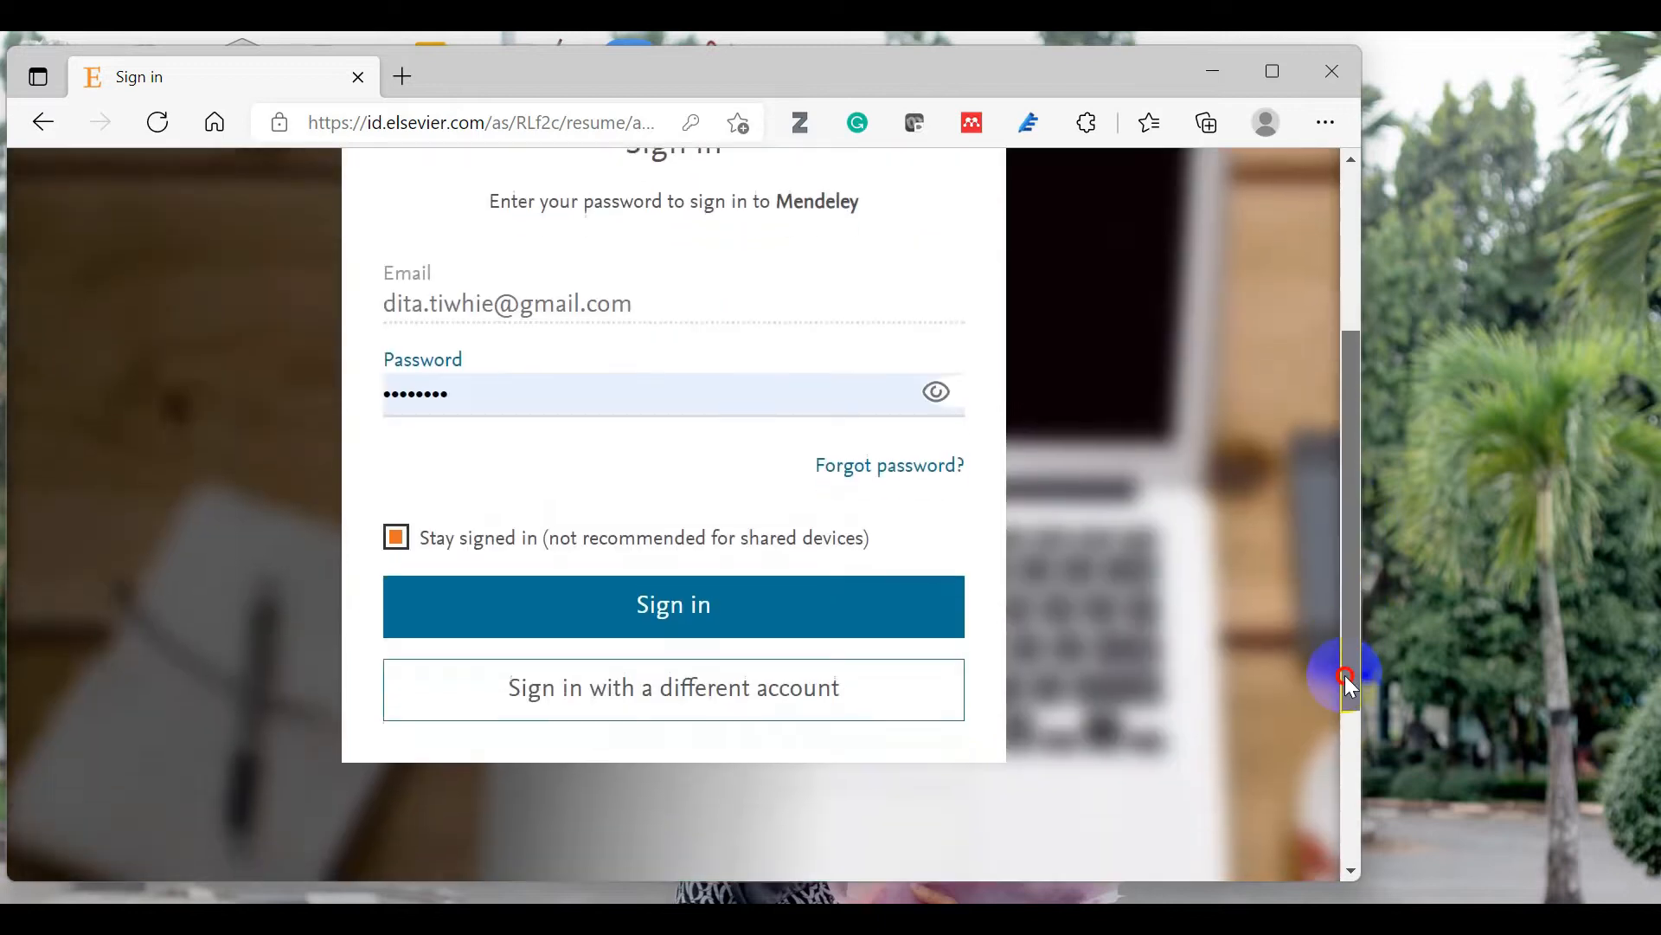
click(709, 613)
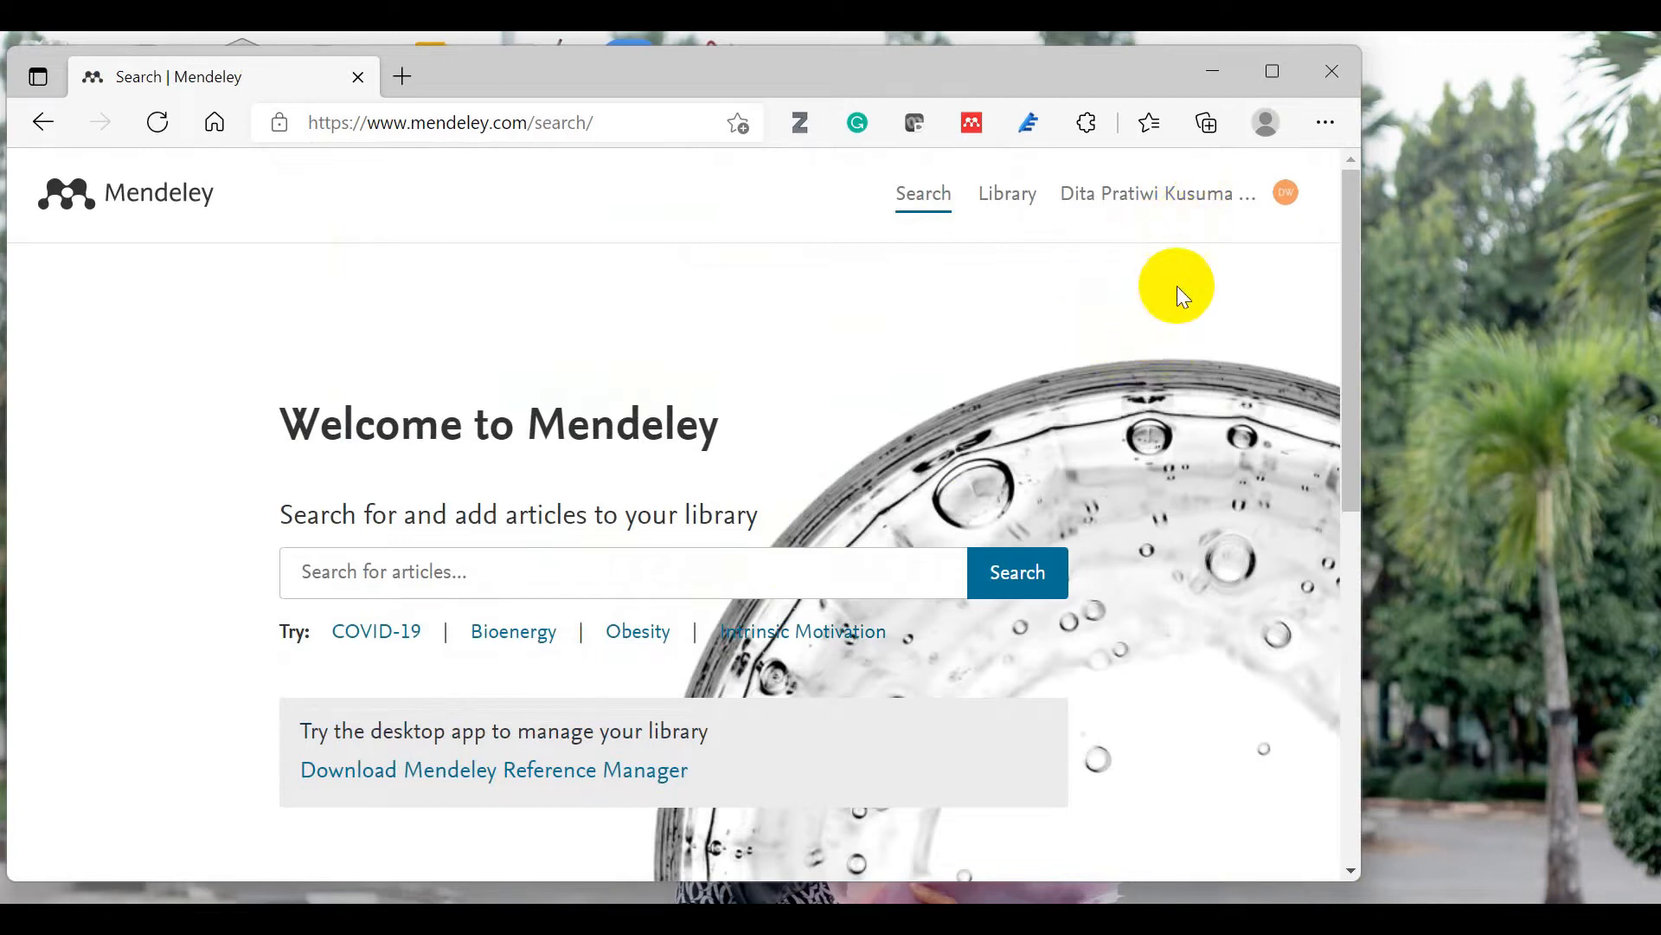
Step: Open the online Mendeley library, browse its sidebar, then minimise the browser
drag(1338, 236, 1395, 142)
click(1007, 195)
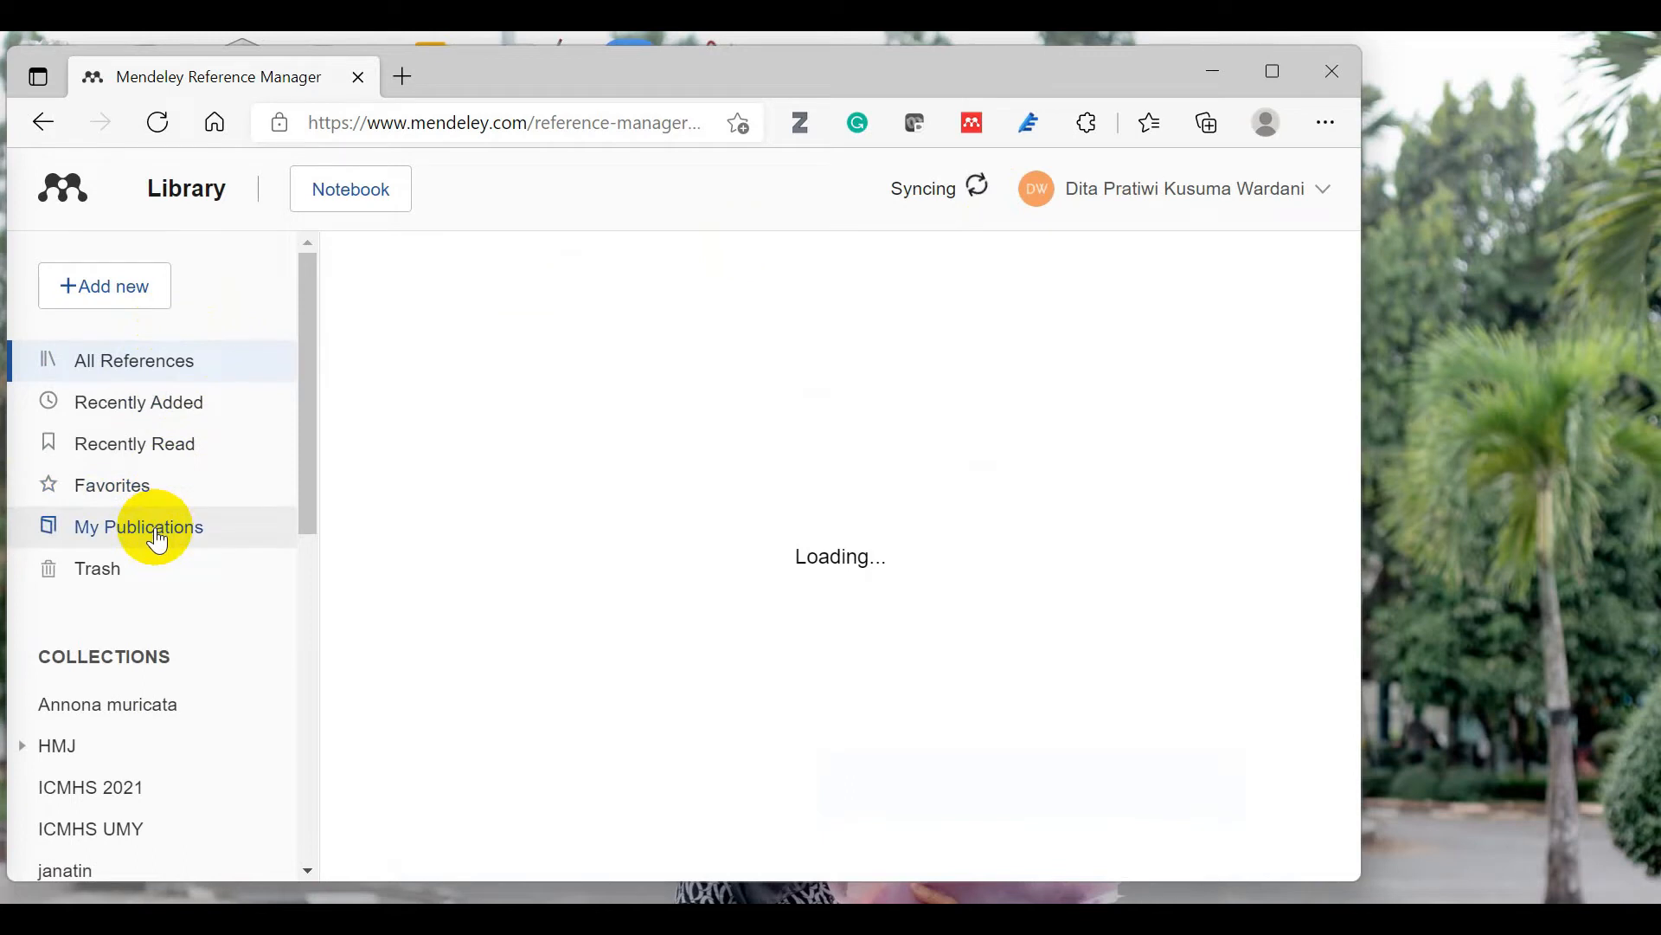
drag(308, 413, 299, 490)
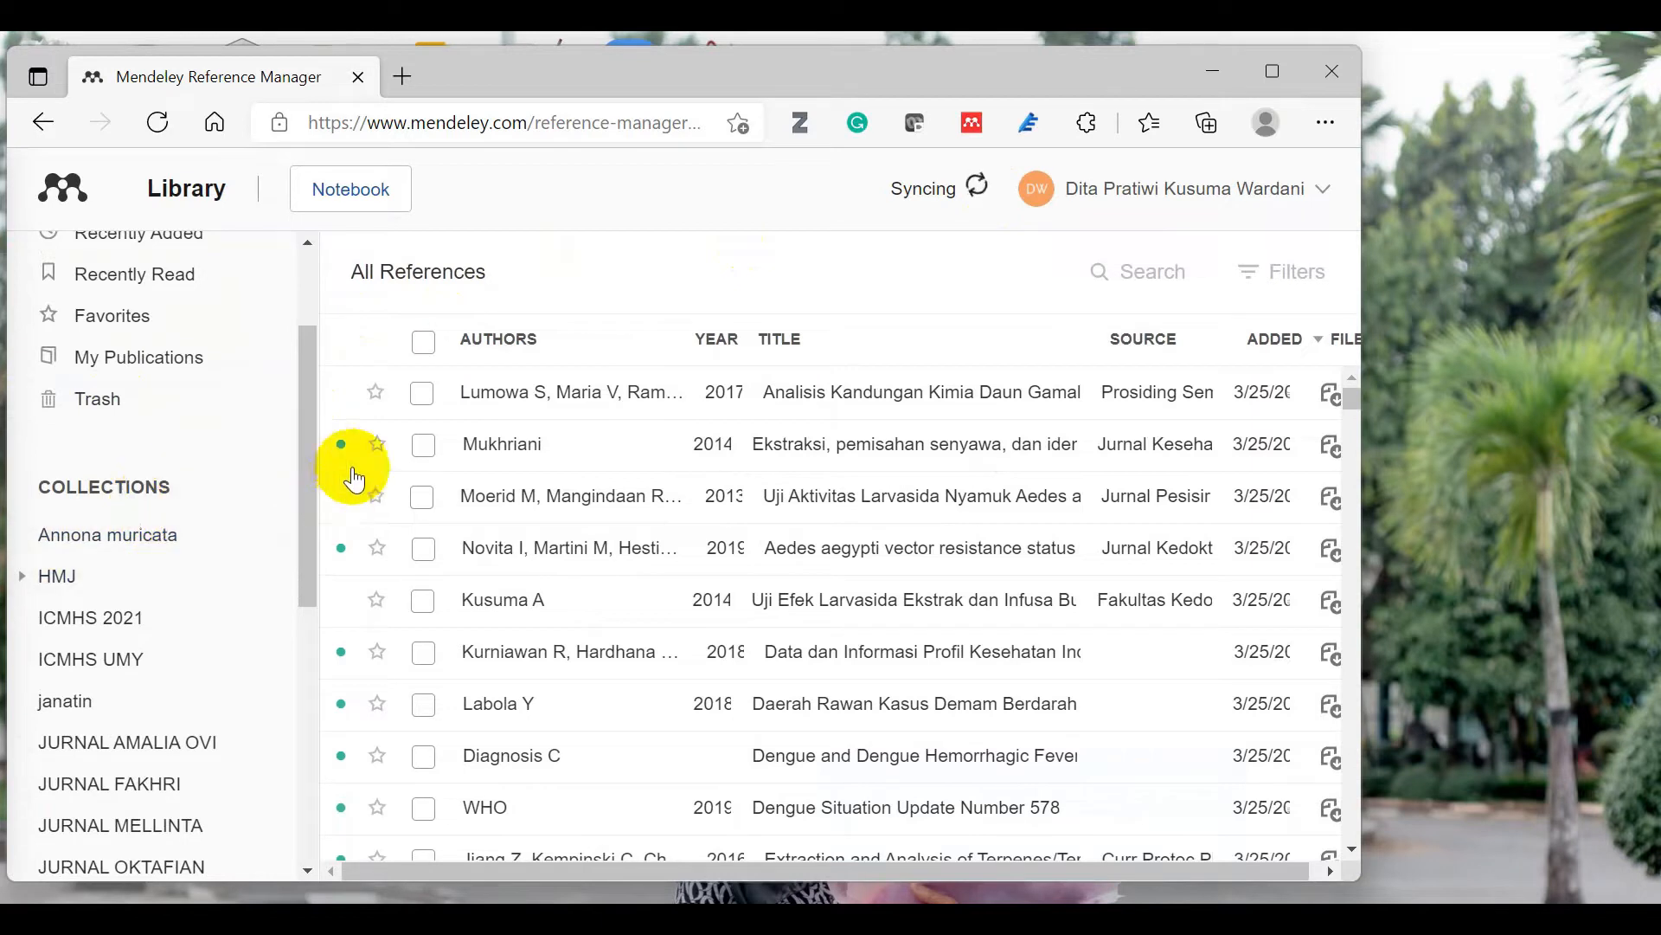
drag(308, 416, 365, 329)
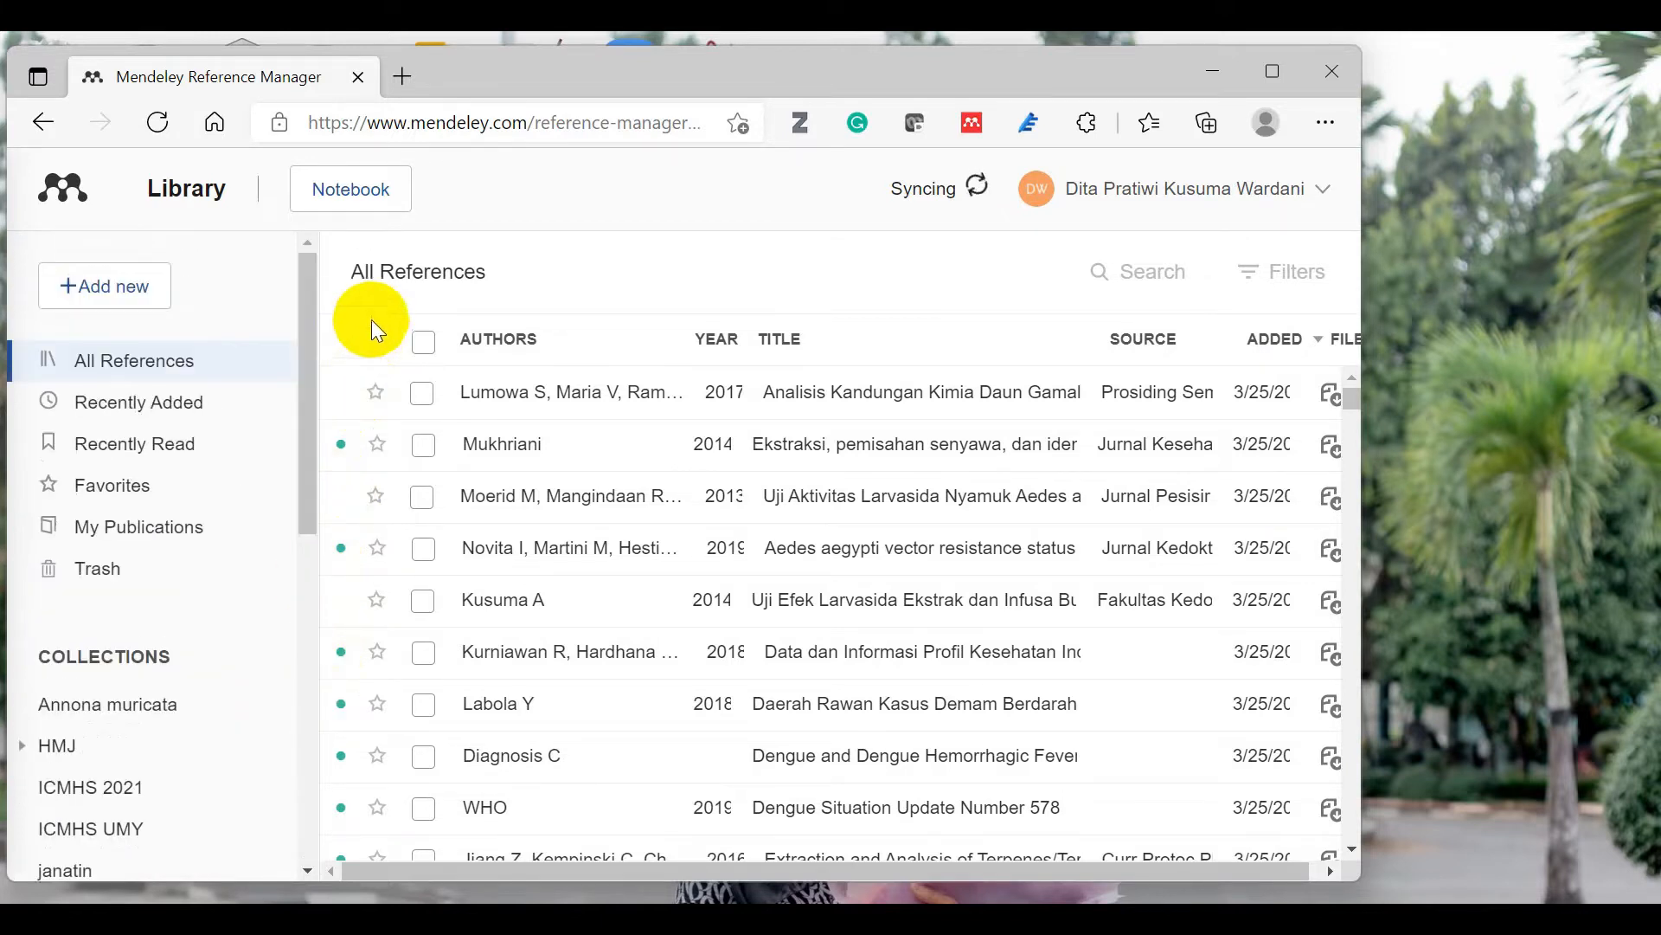
click(1215, 73)
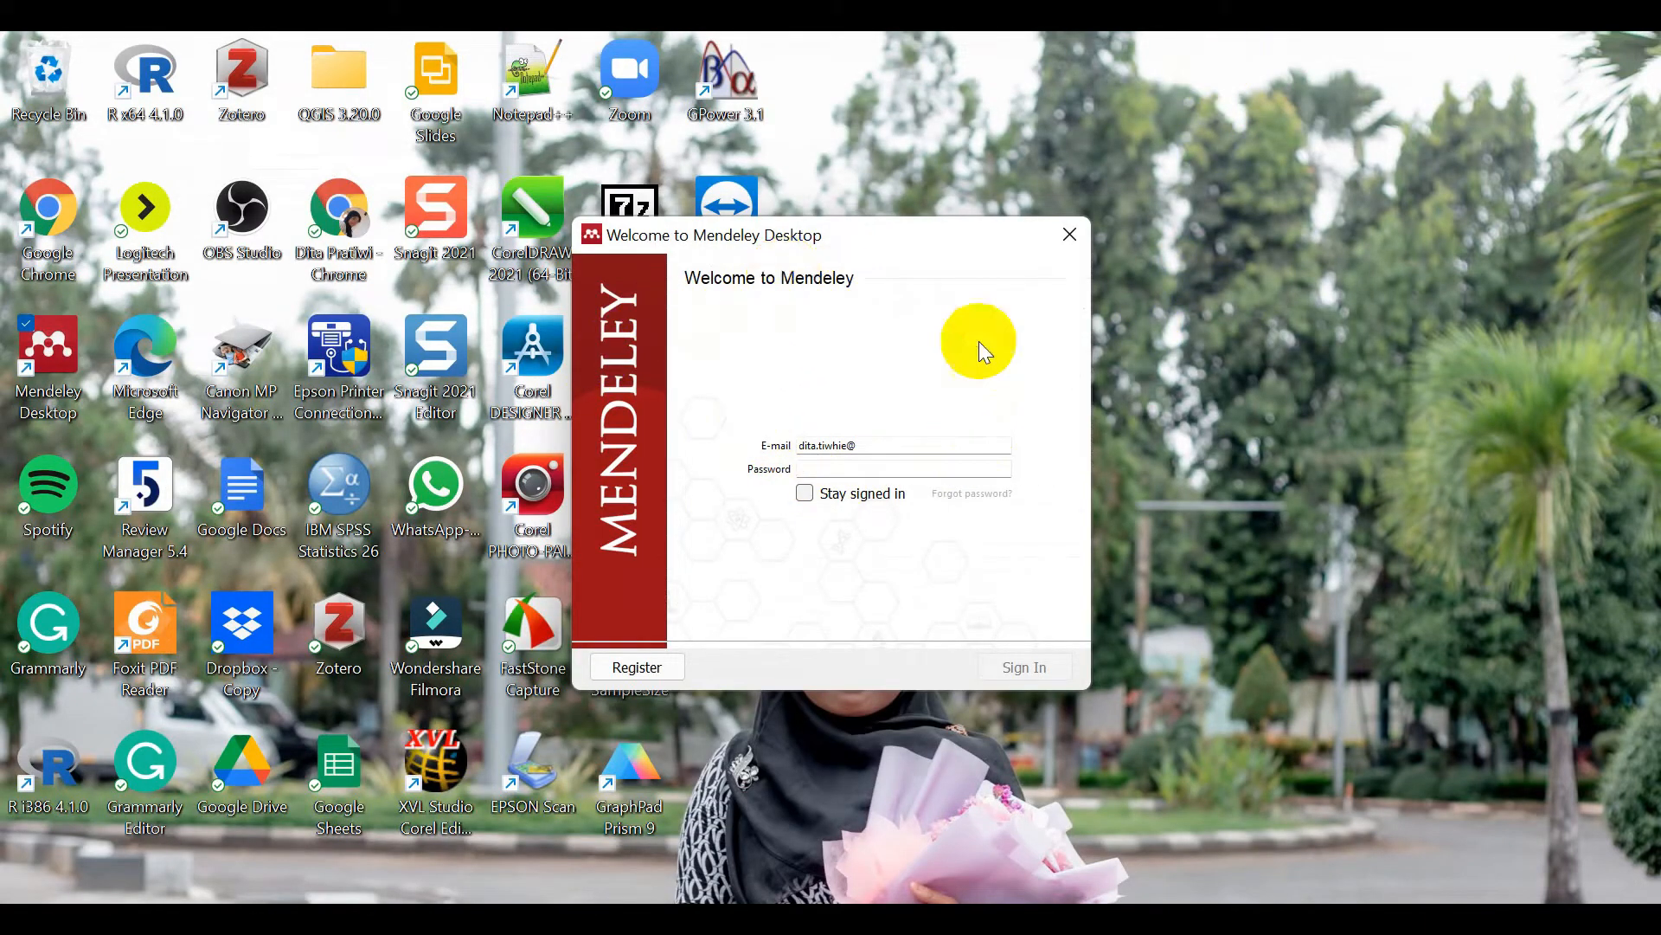
Step: Enter the account password with Stay signed in ticked and attempt to sign in
click(828, 464)
text(•)
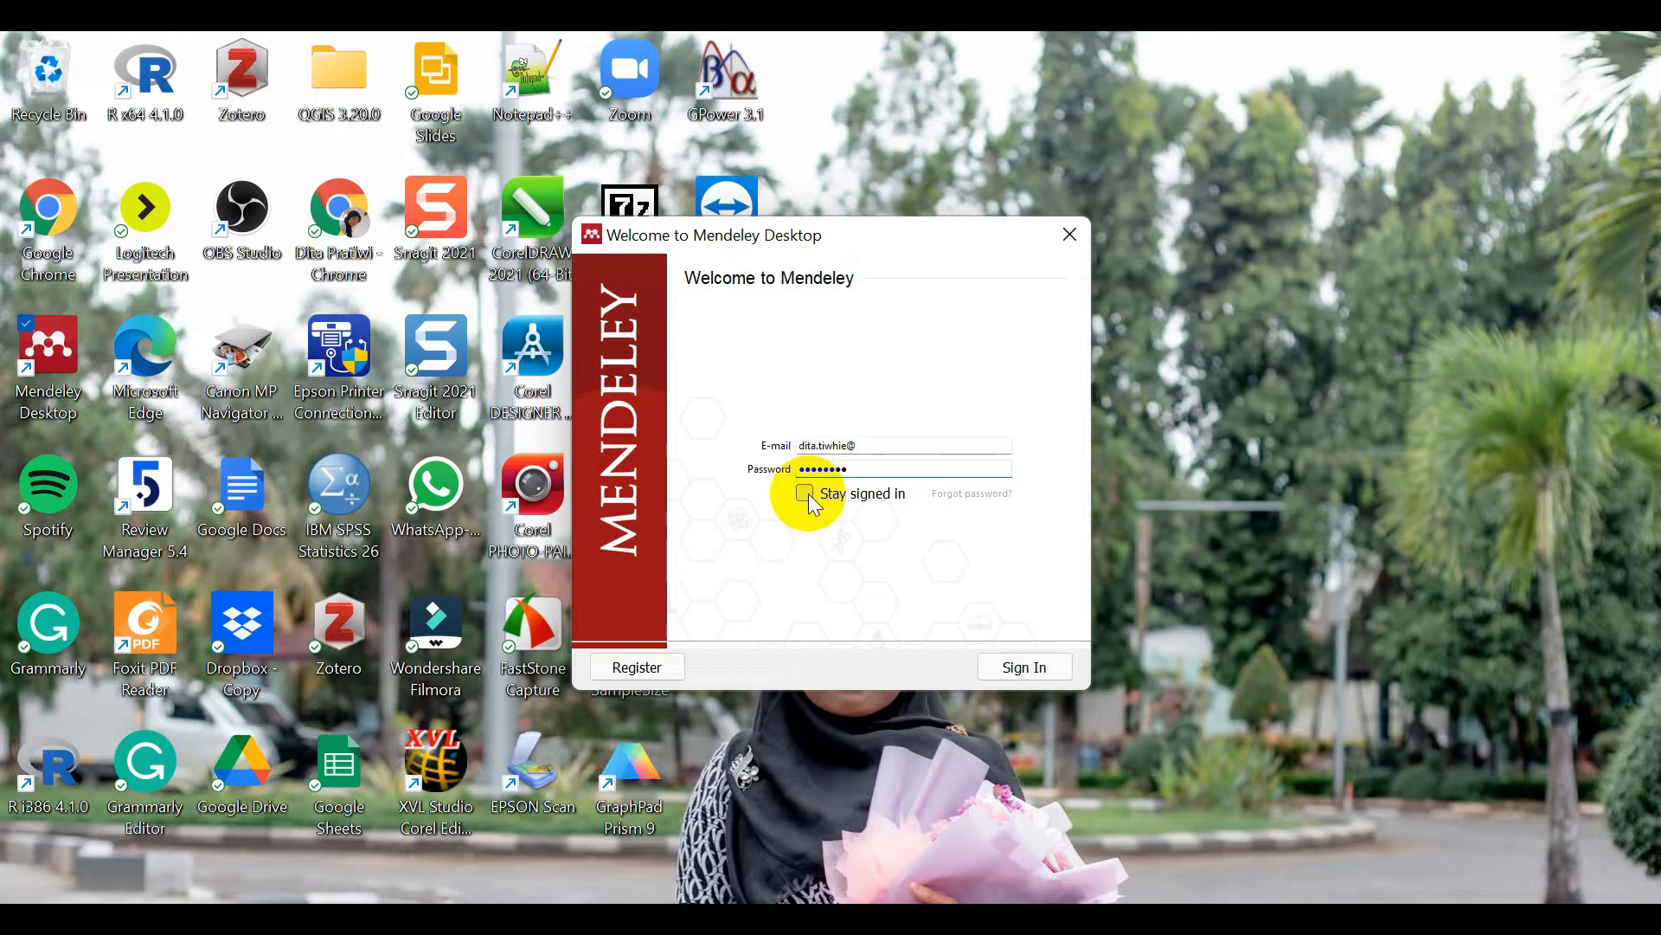
click(807, 494)
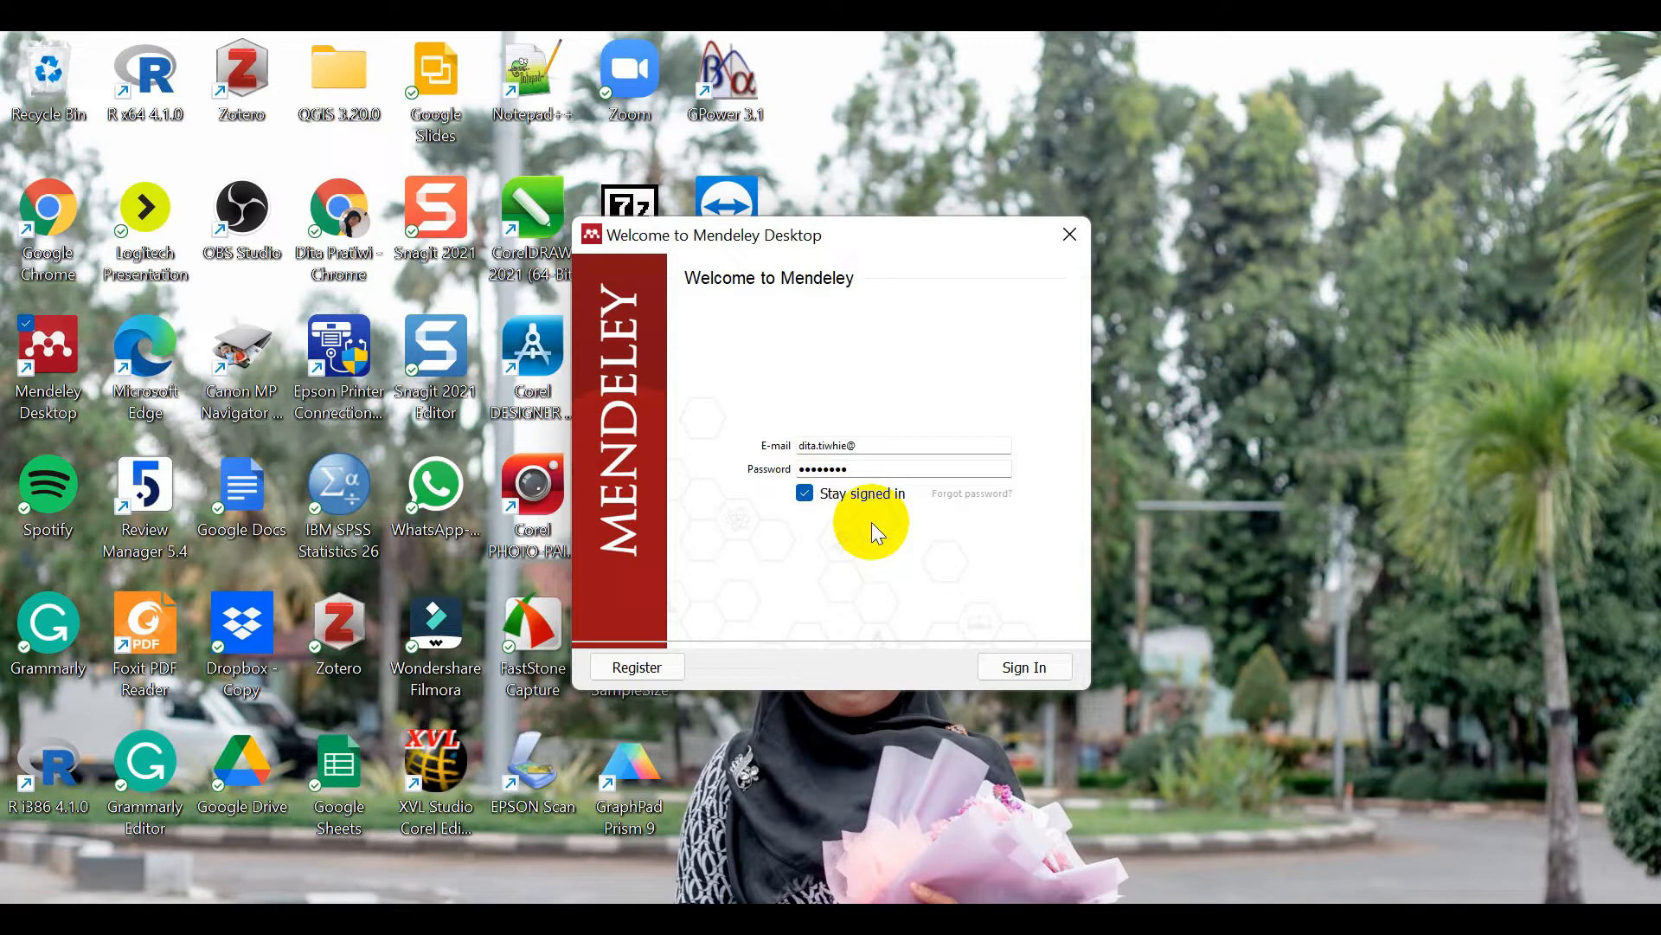
click(1025, 649)
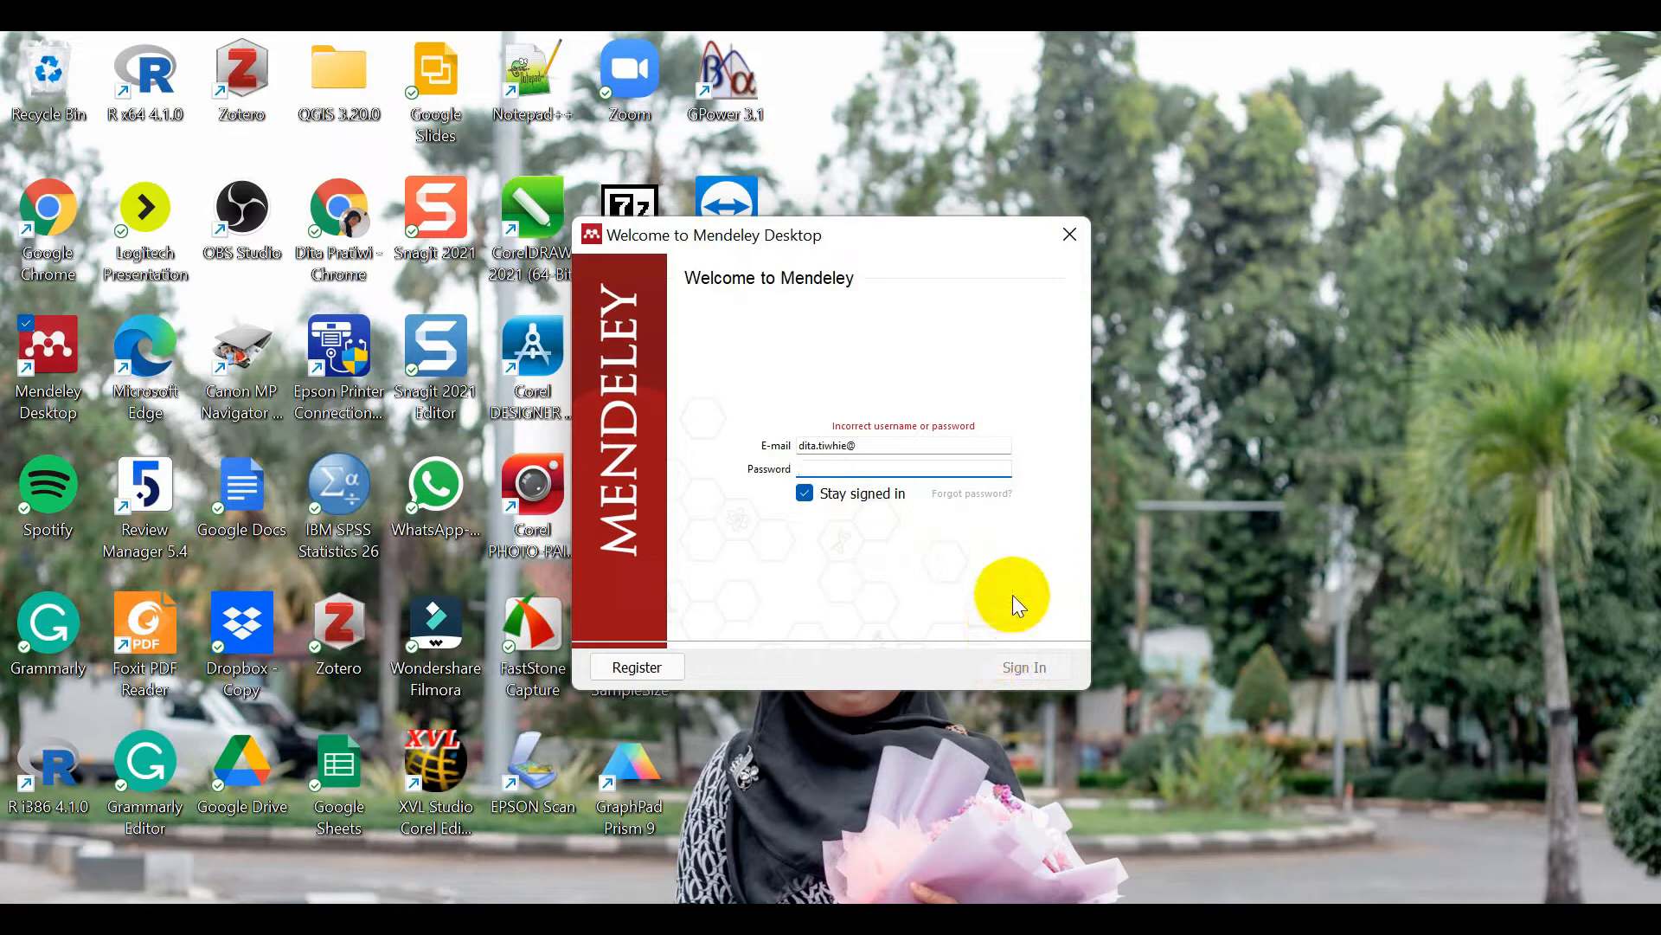
text(•••••••••)
key(Return)
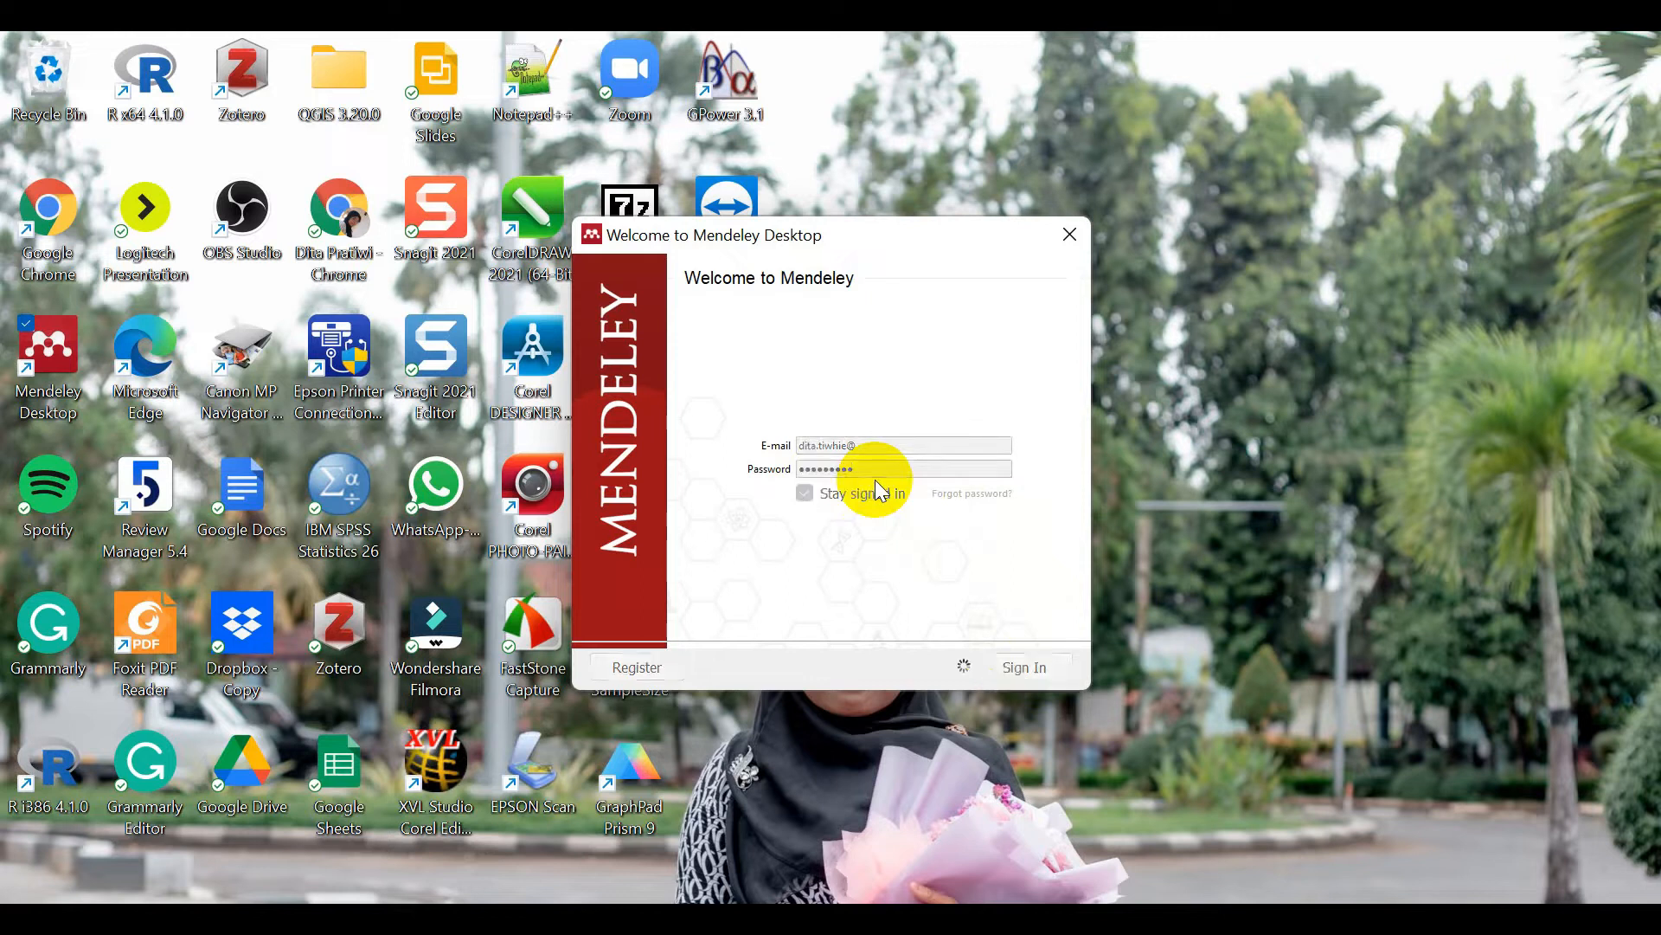
Step: Correct the account e-mail, re-enter the password and sign in
text(gmail.com)
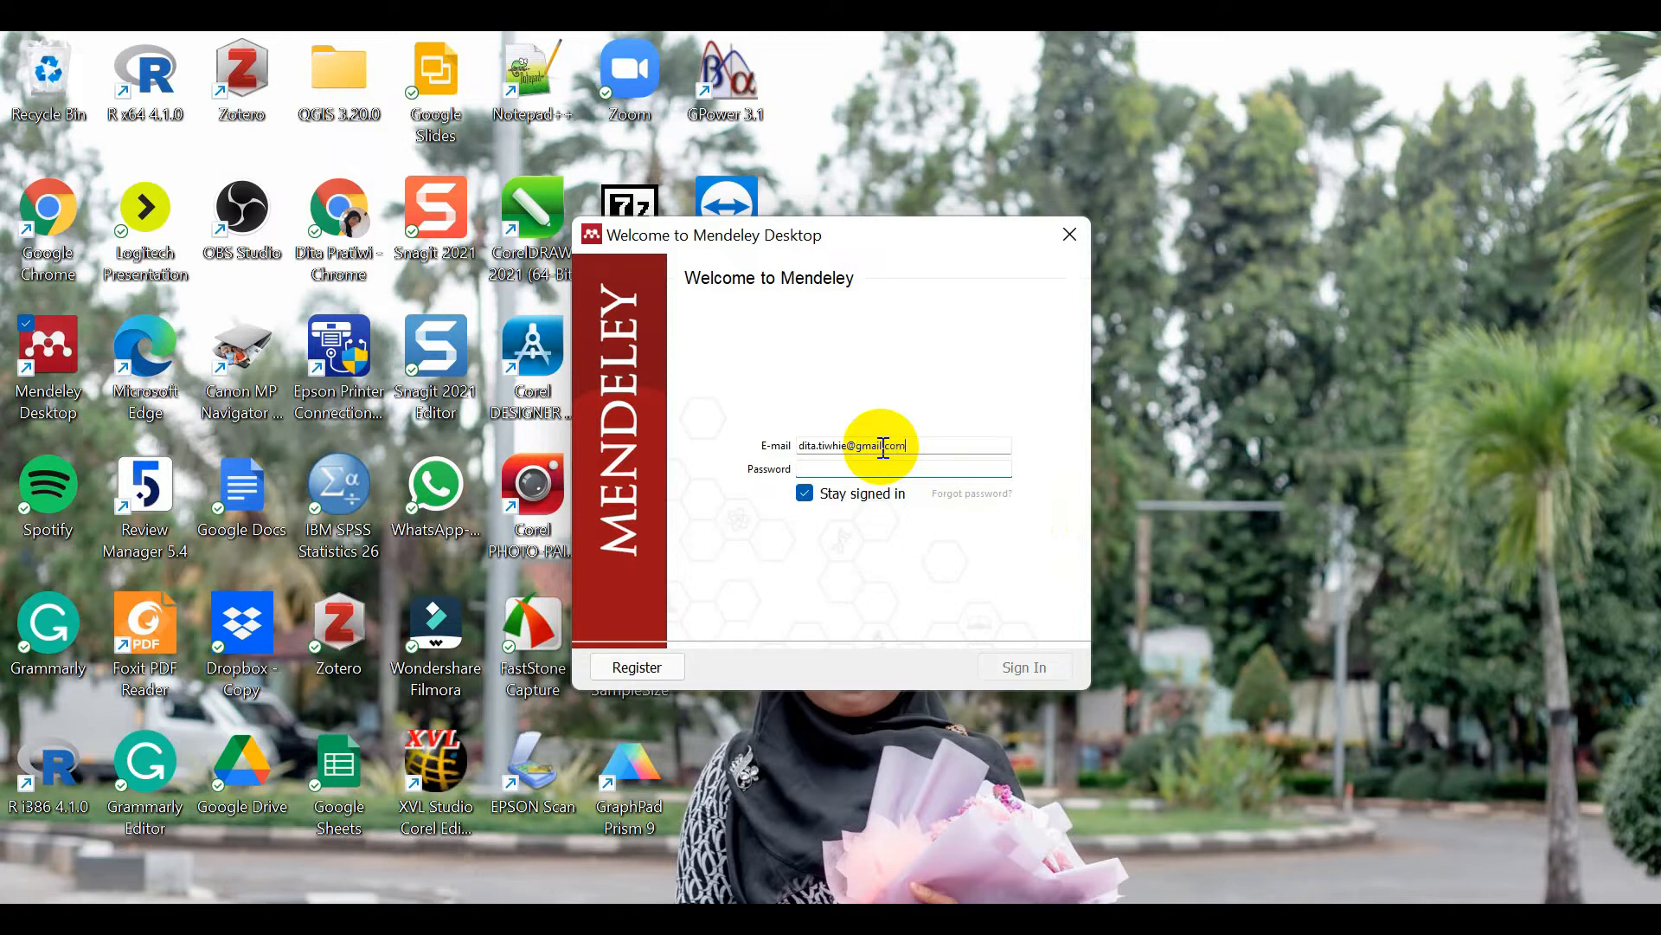
click(856, 471)
text(••••••••)
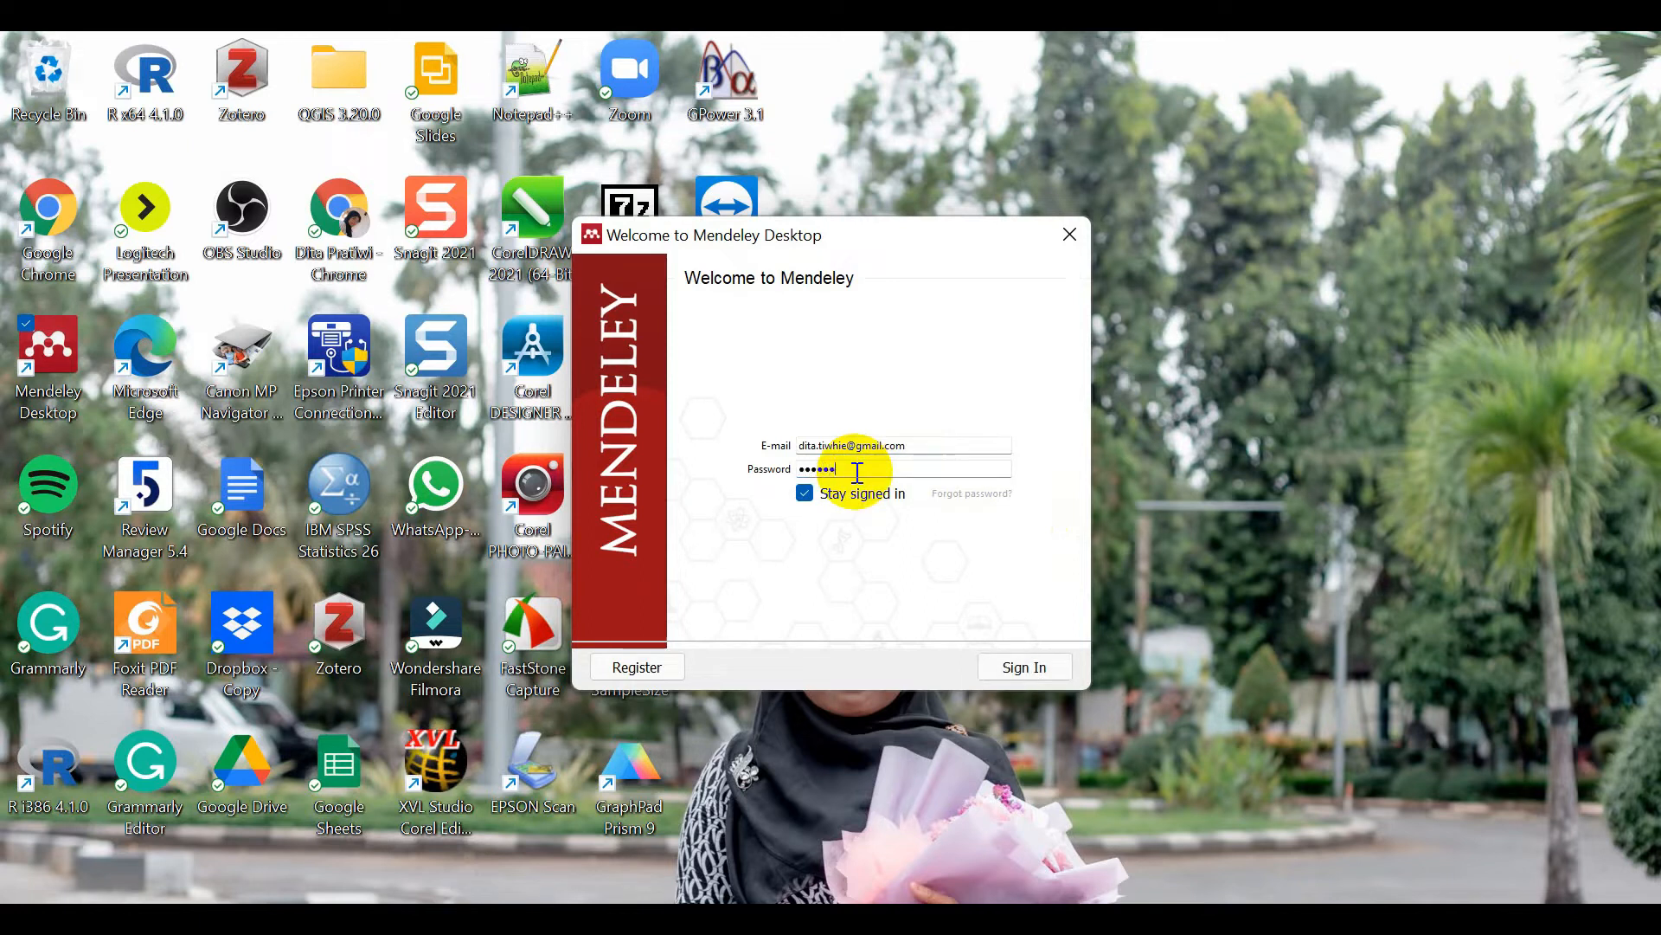
click(1052, 666)
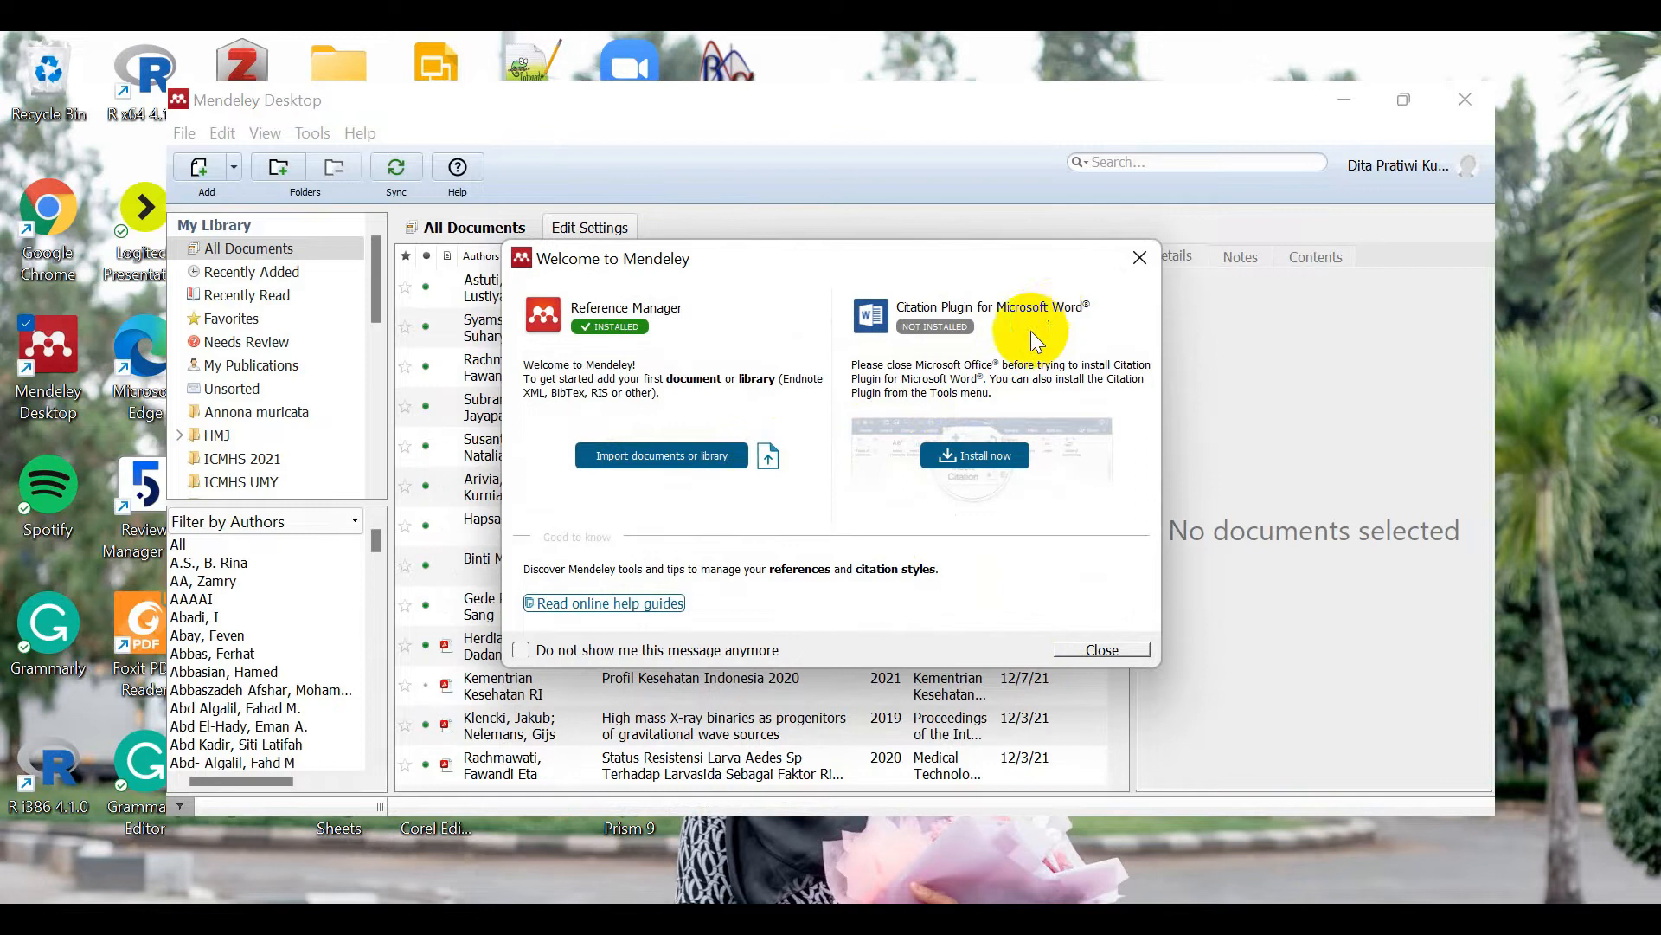
Step: Install the Word Citation Plugin, close the welcome dialog, and click through the three tour tips
click(964, 453)
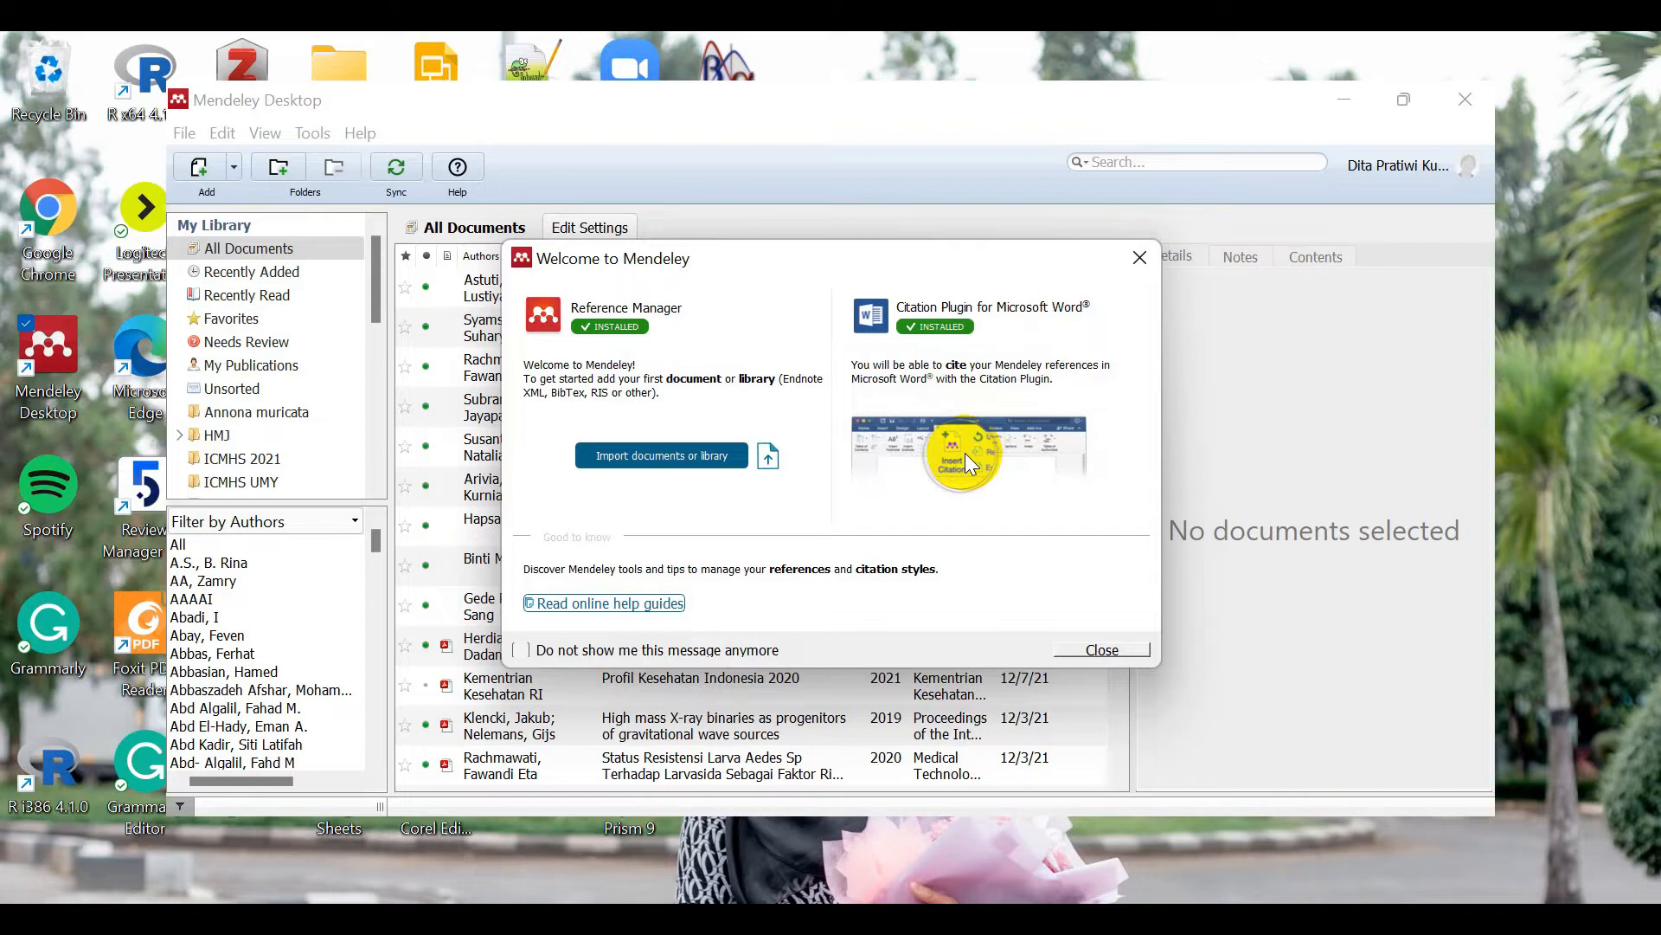
click(1095, 649)
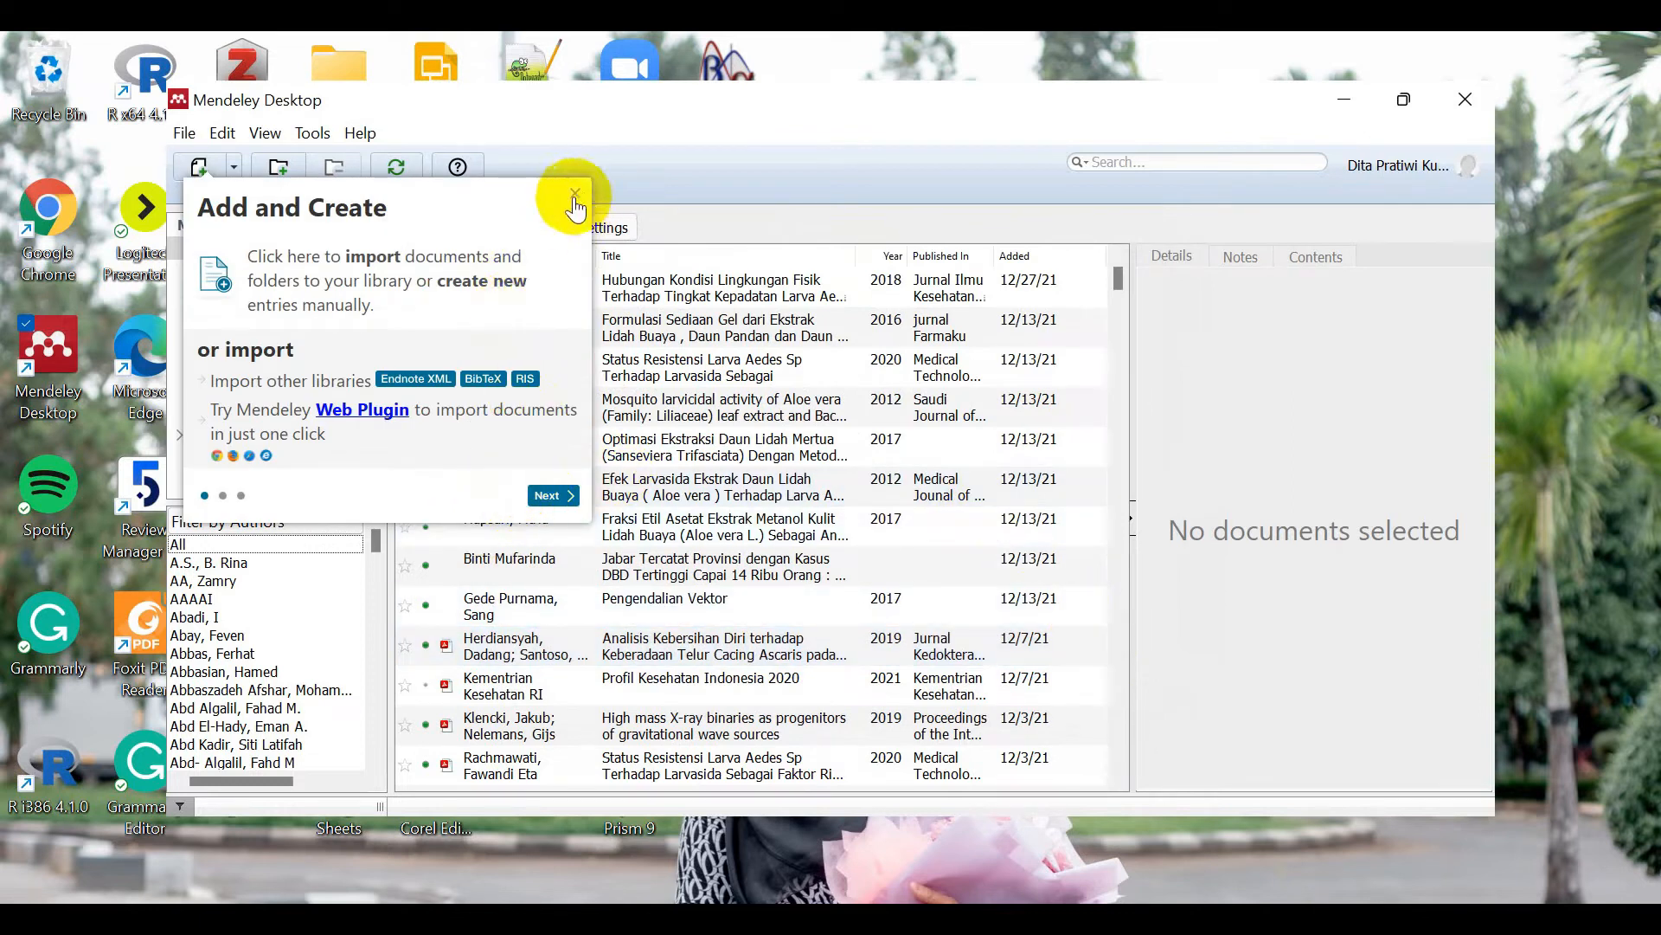
click(554, 495)
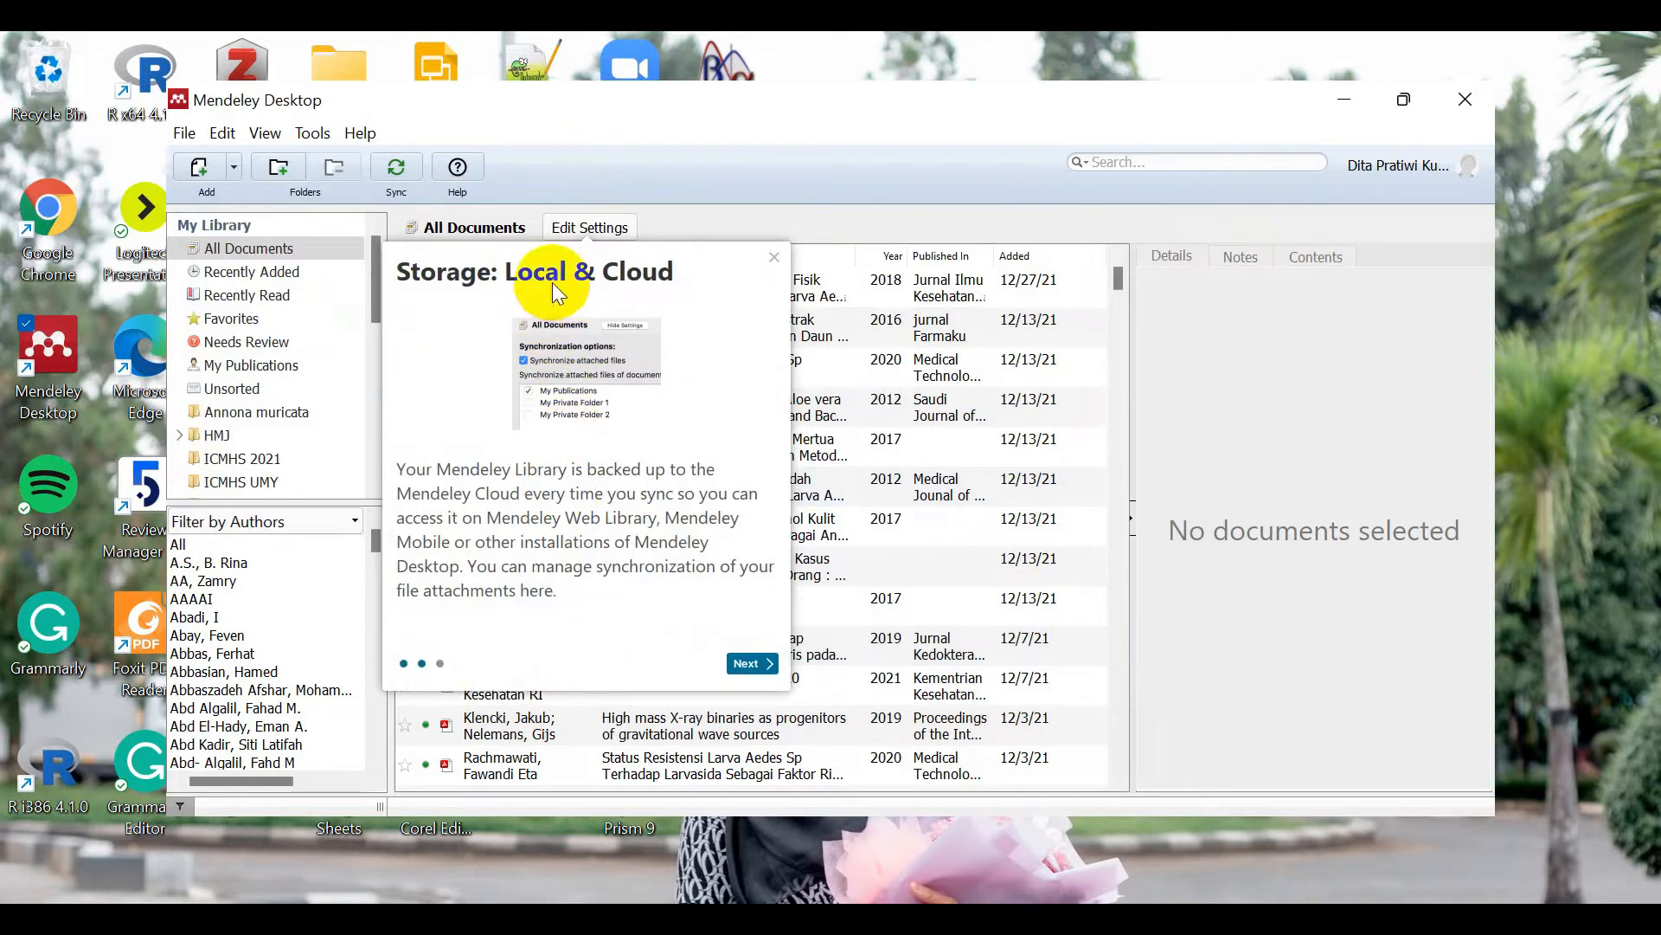
click(744, 671)
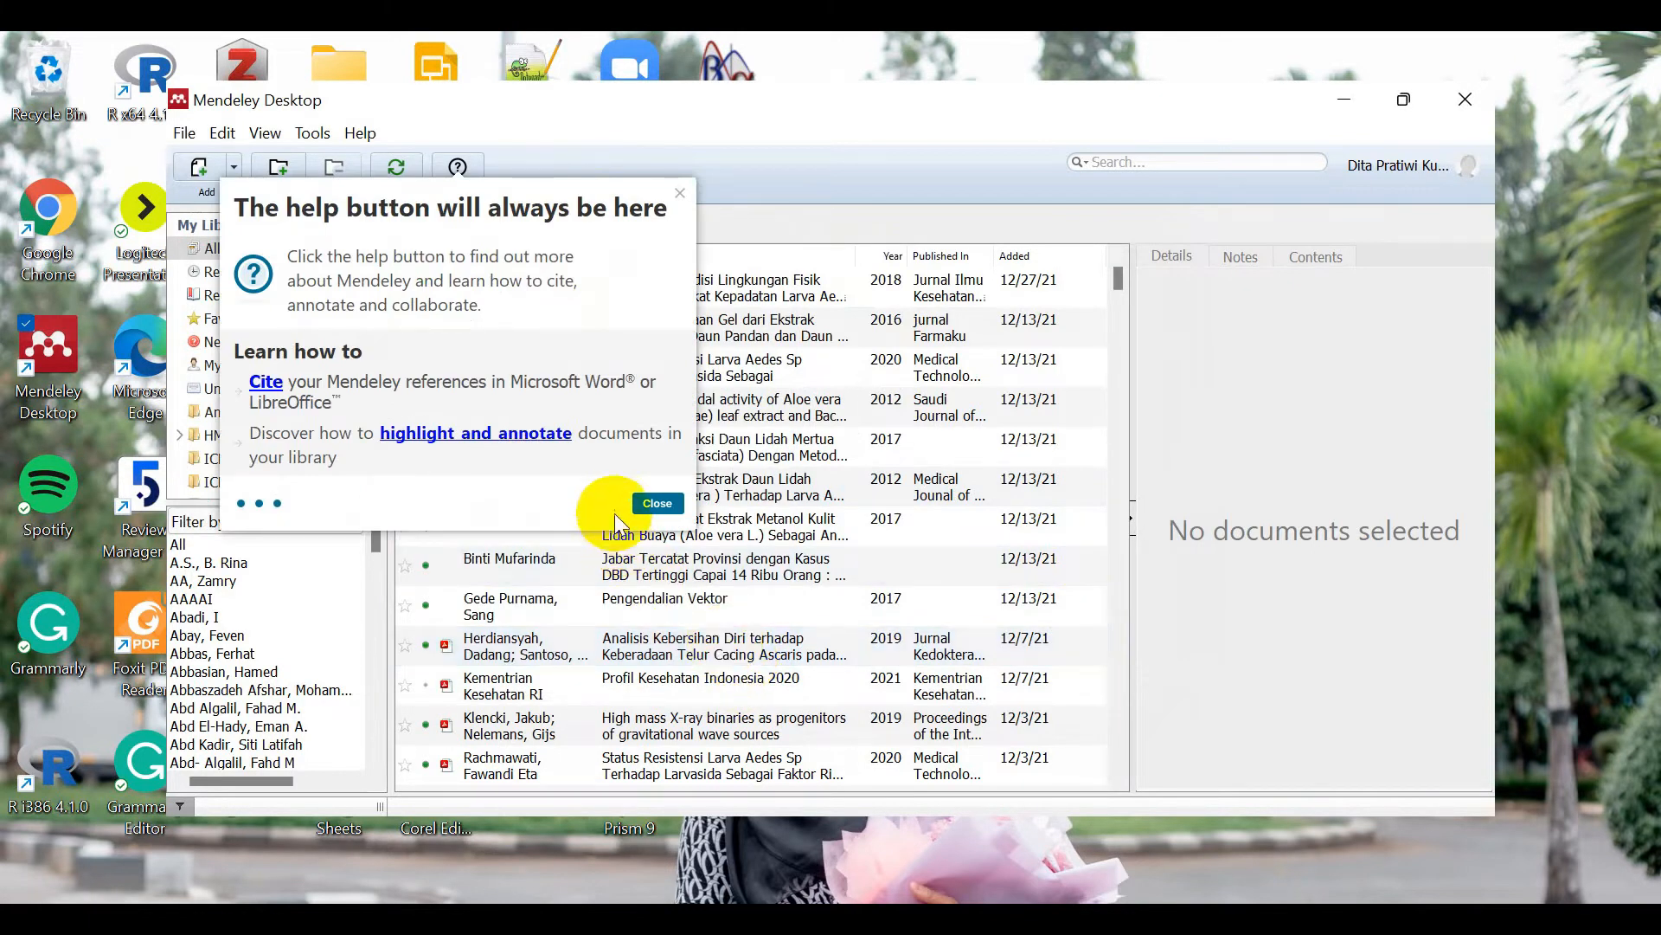
click(659, 505)
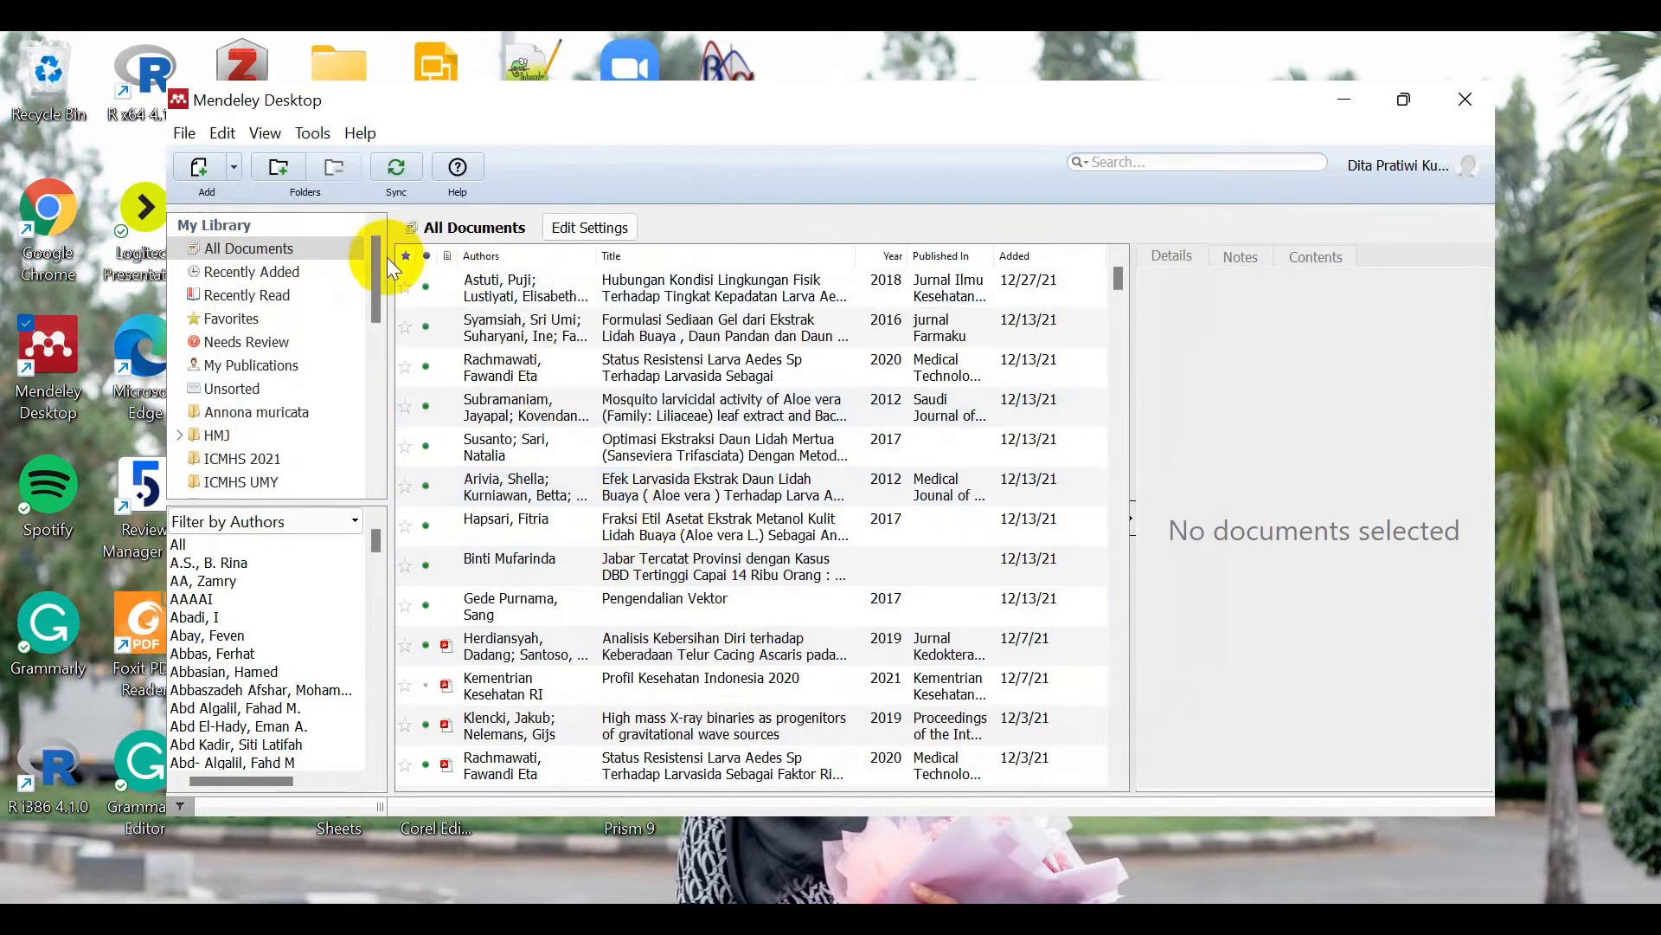
Step: Open the File menu to see the options for adding documents to the library
click(184, 134)
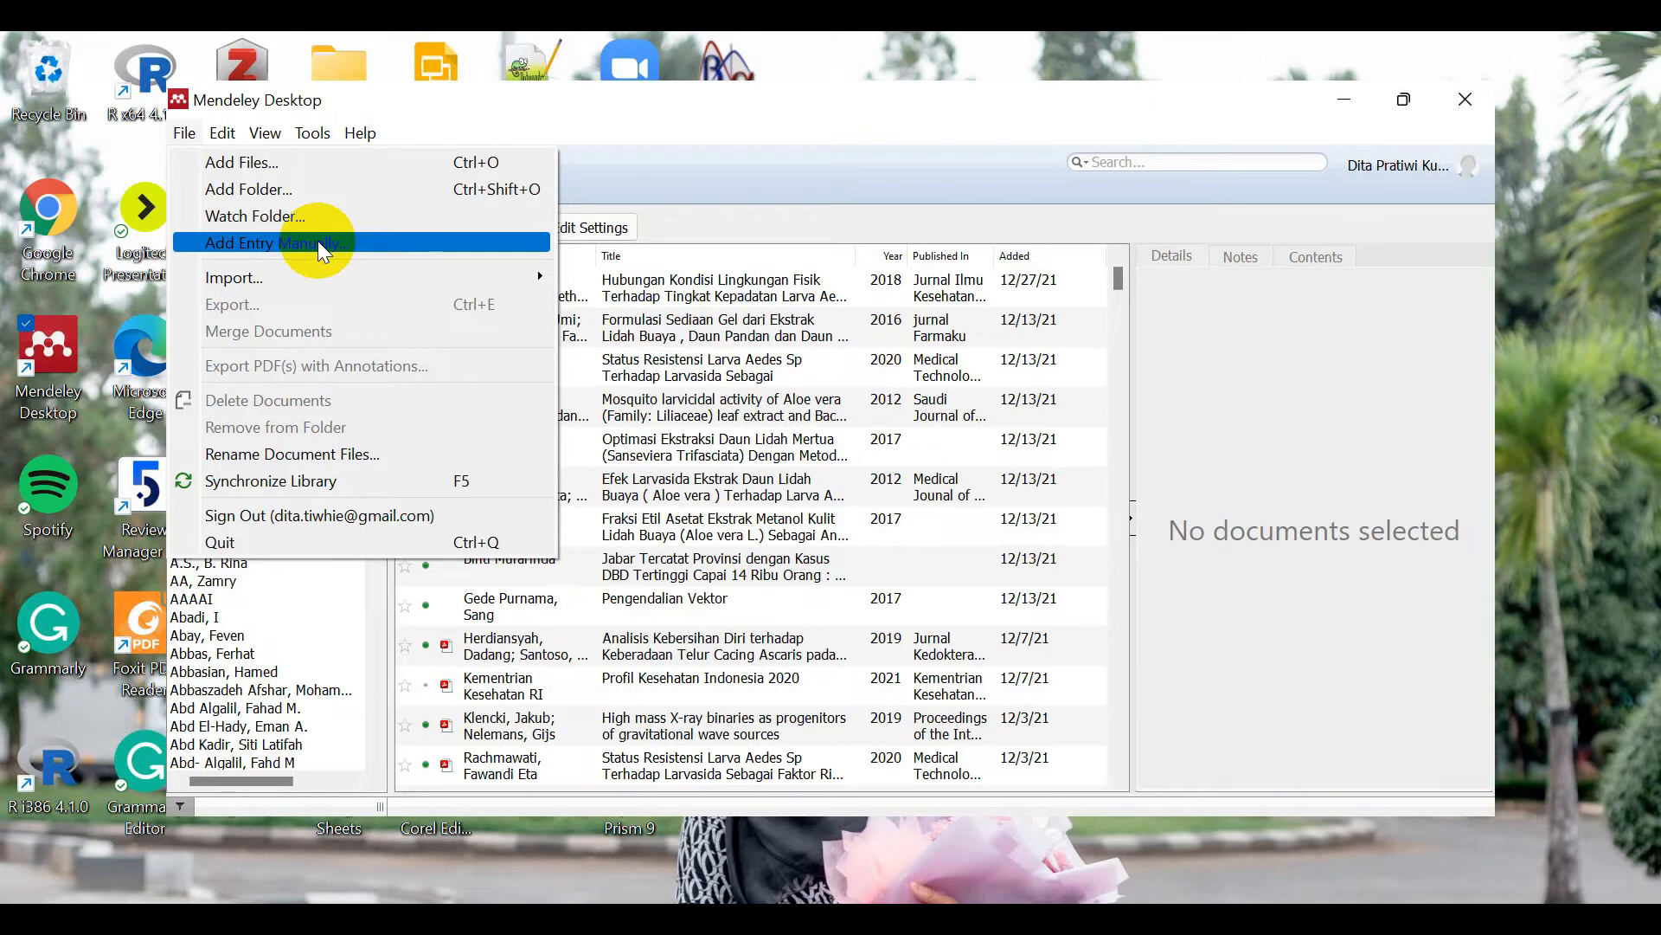
Step: Look over the File, Edit and View menus and the Citation Style choices, ending at Tools
mouse_move(320, 277)
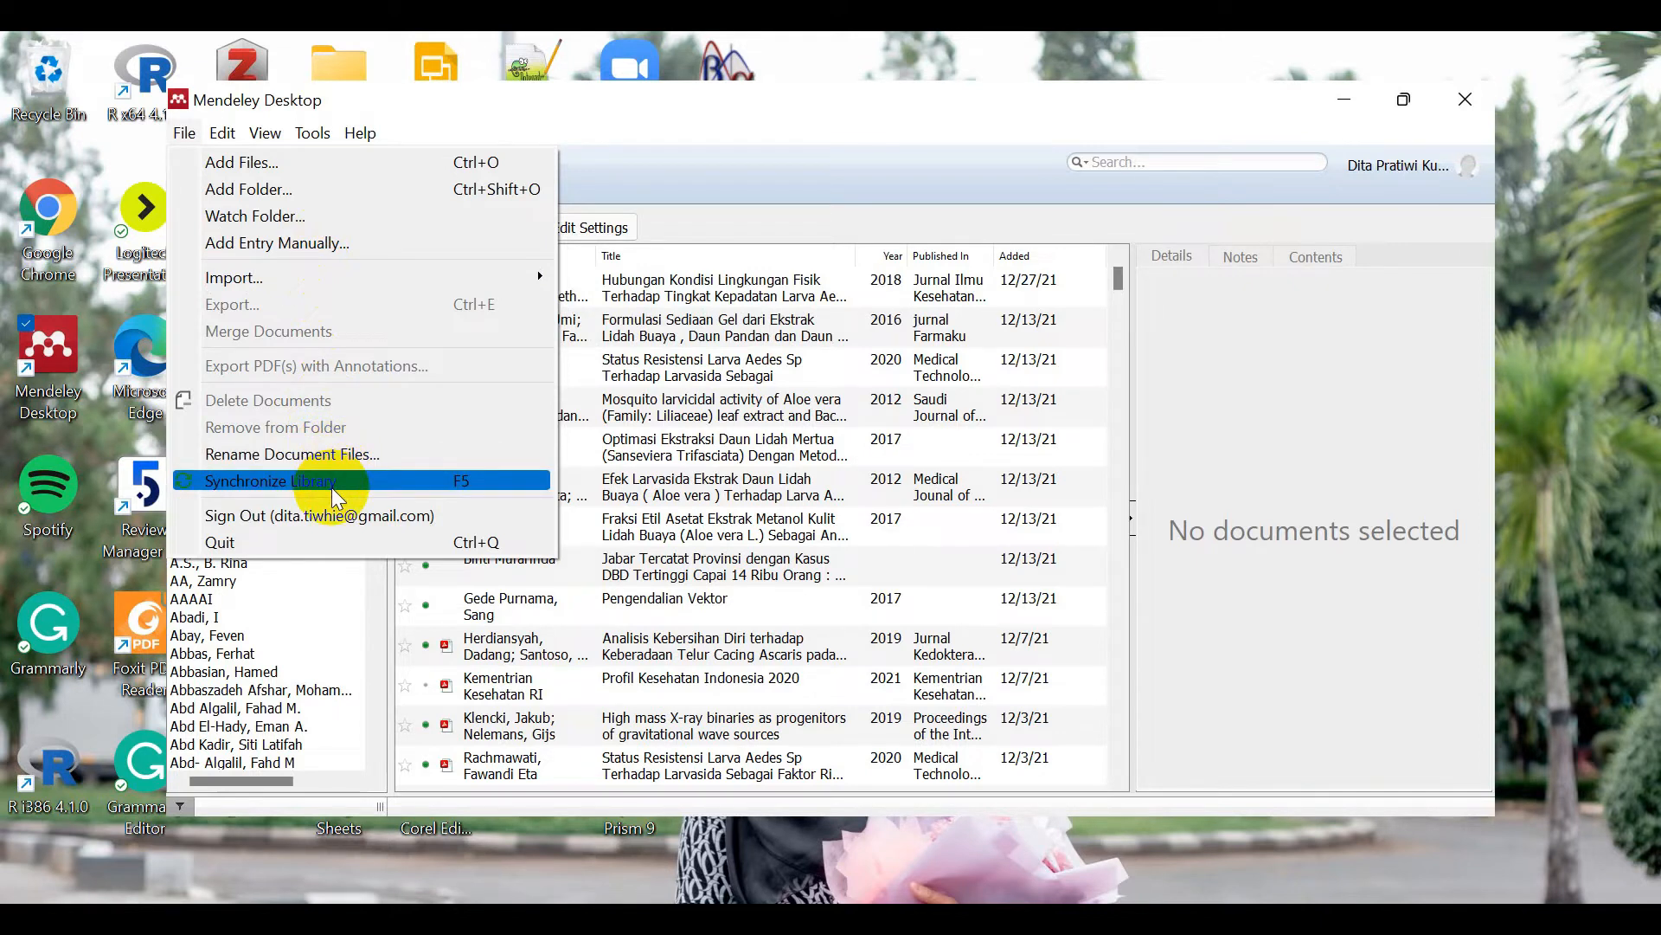
mouse_move(226, 139)
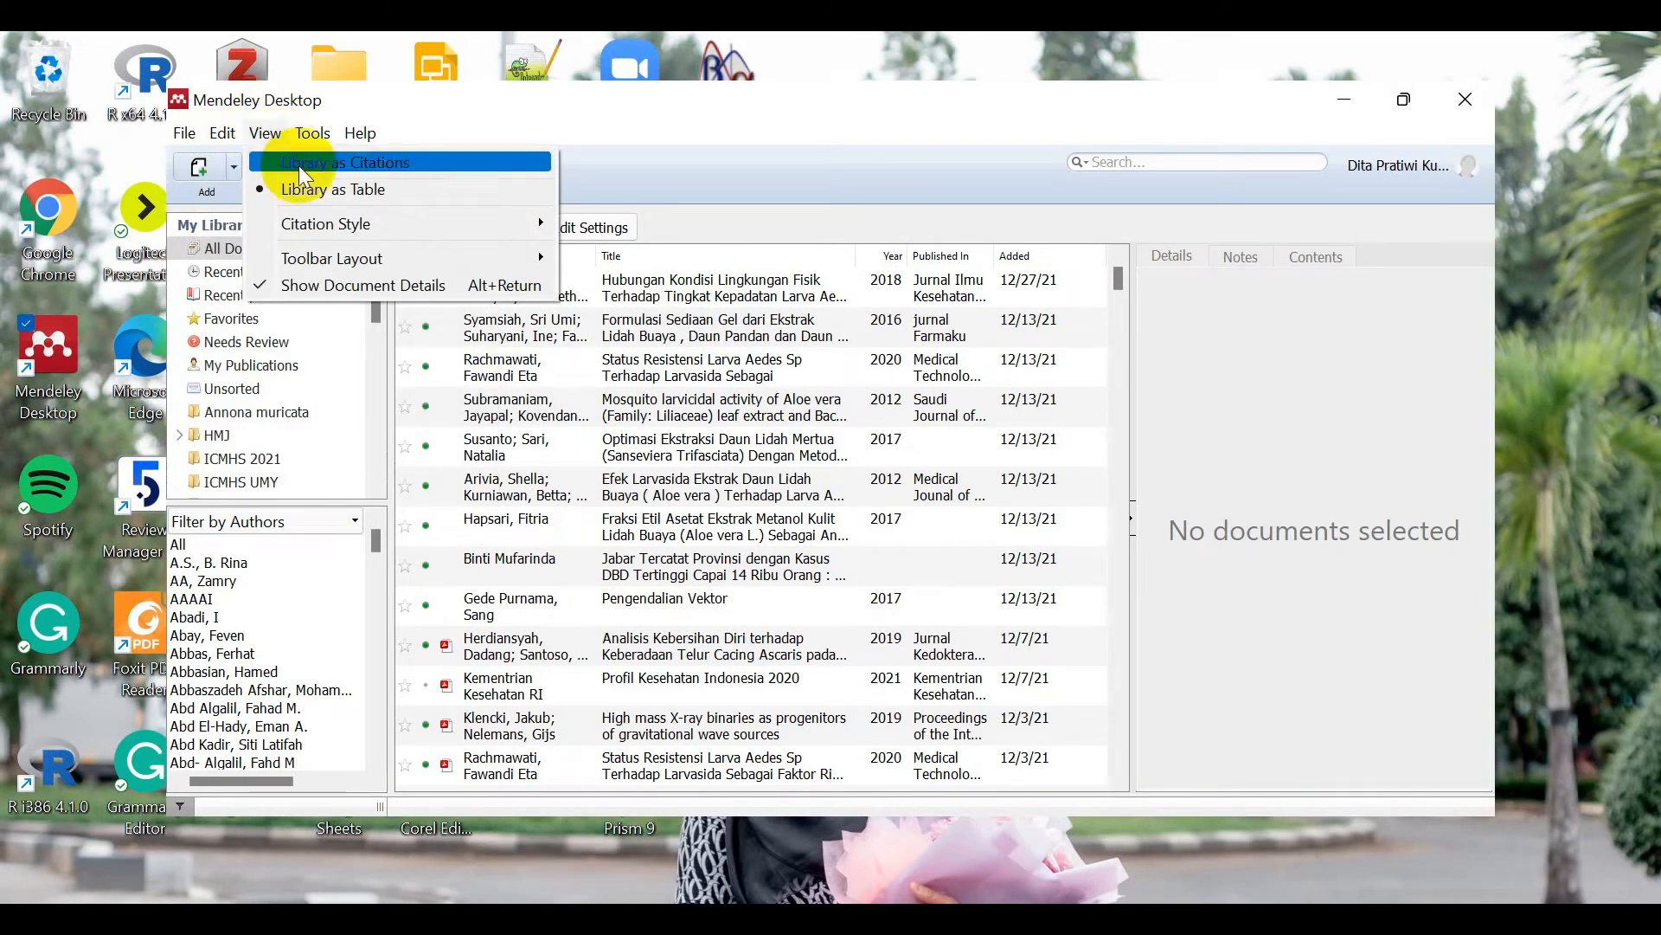
mouse_move(341, 223)
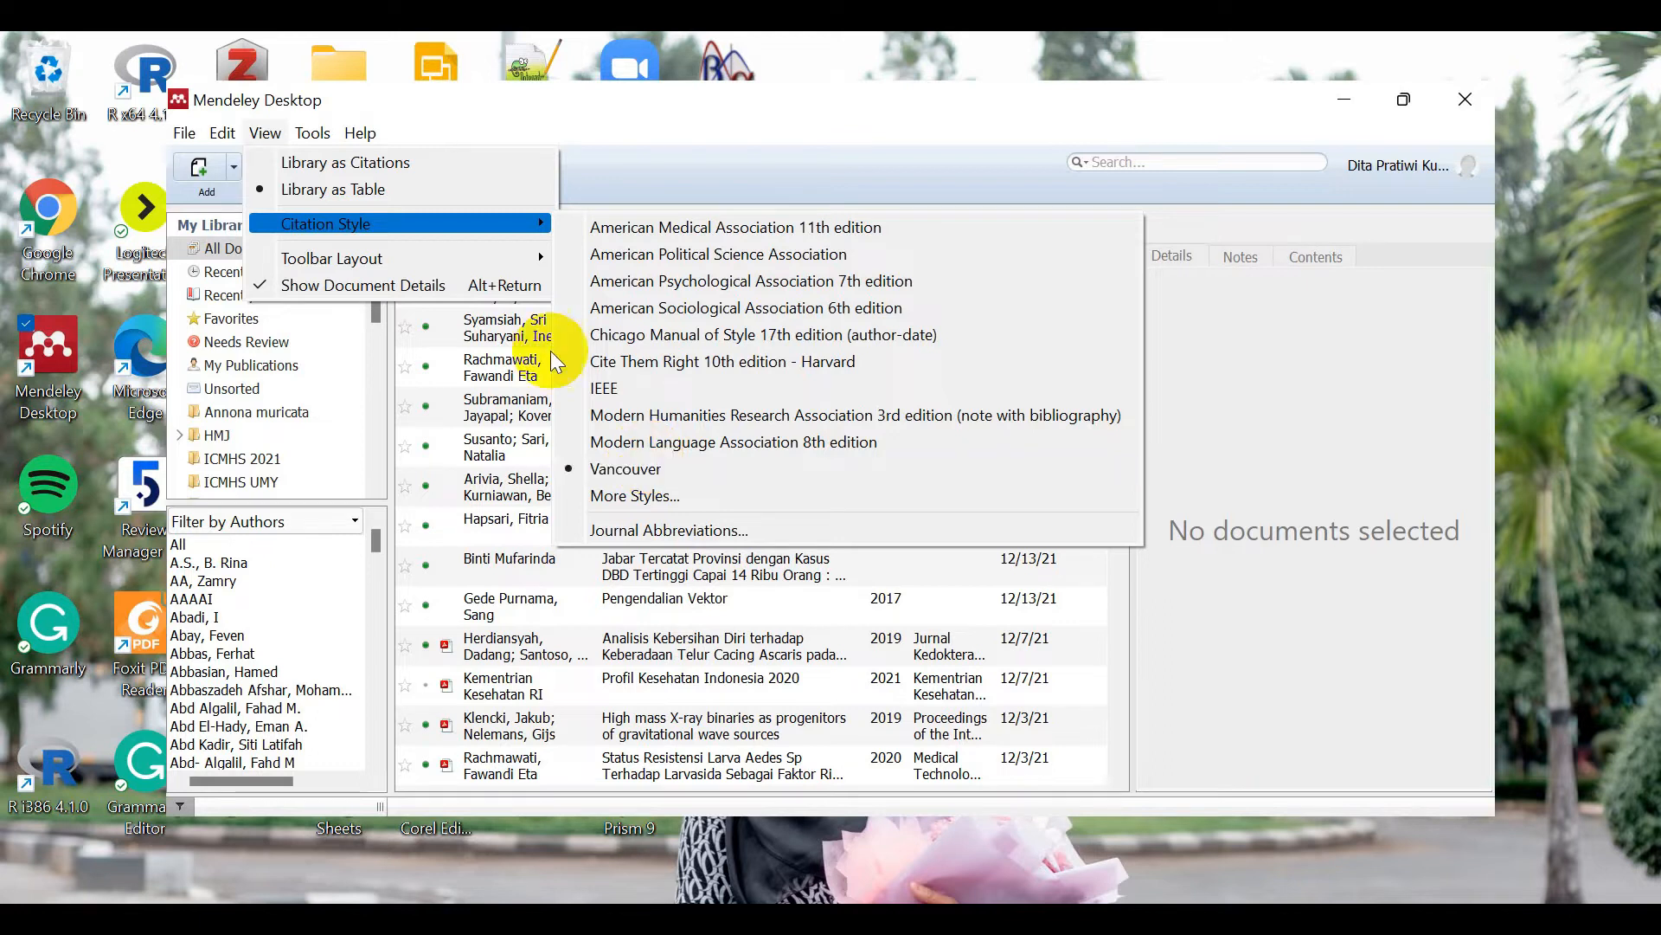
mouse_move(452, 264)
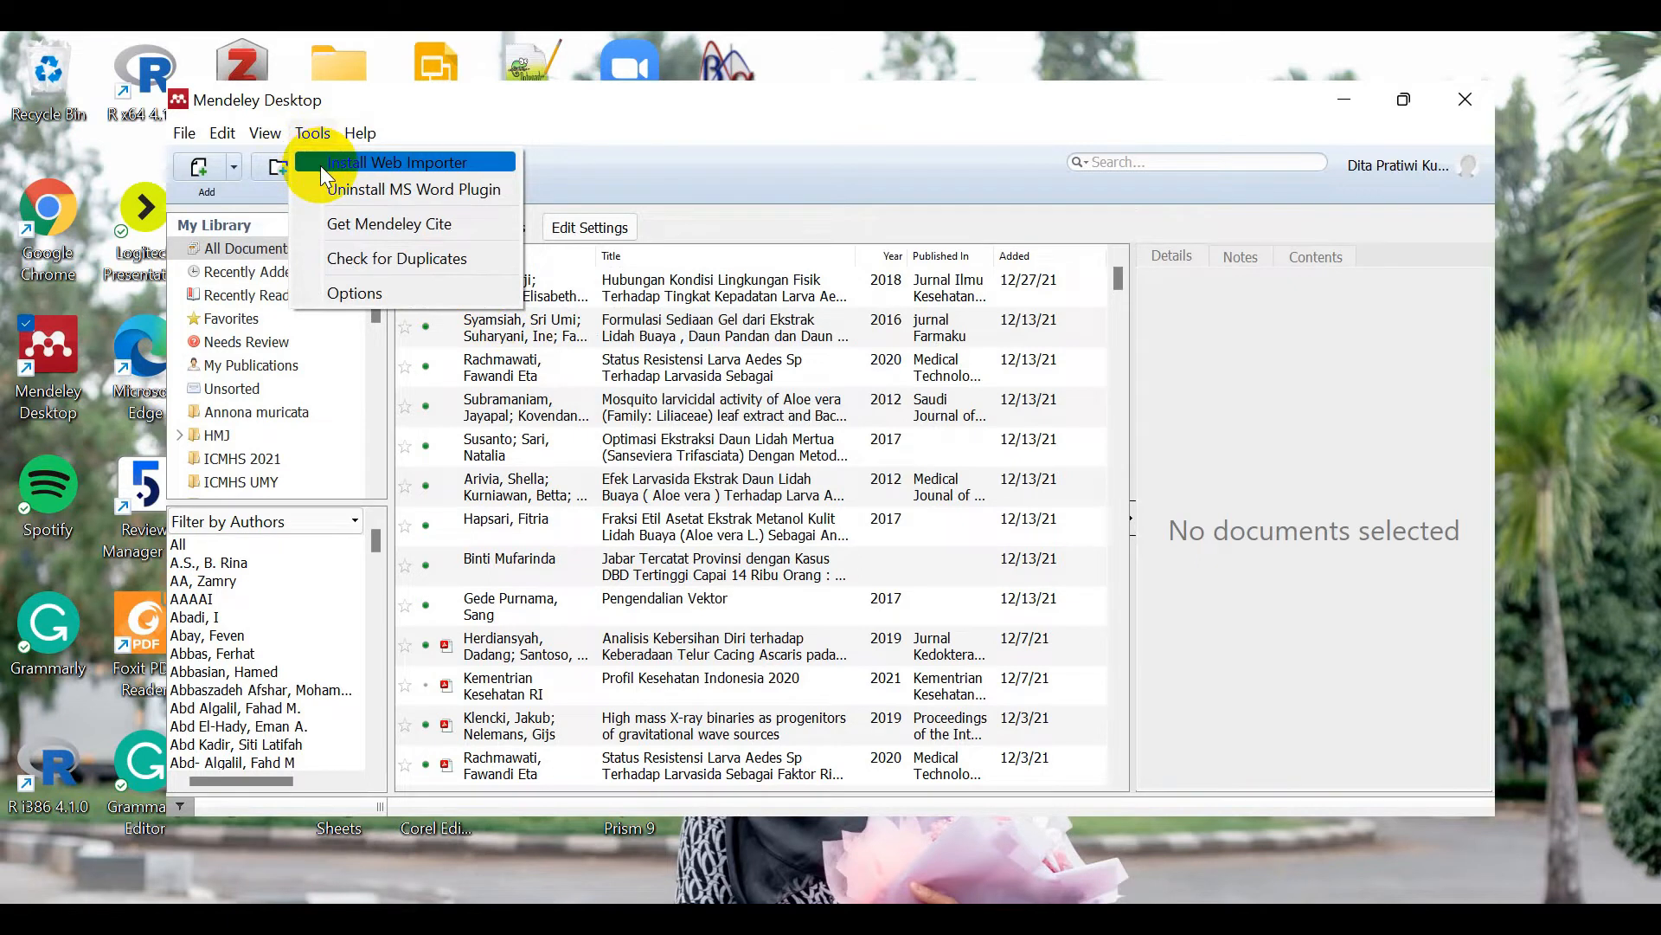
Step: Get the Mendeley Web Importer for Edge, confirm it is installed, and return to Mendeley Desktop
click(320, 164)
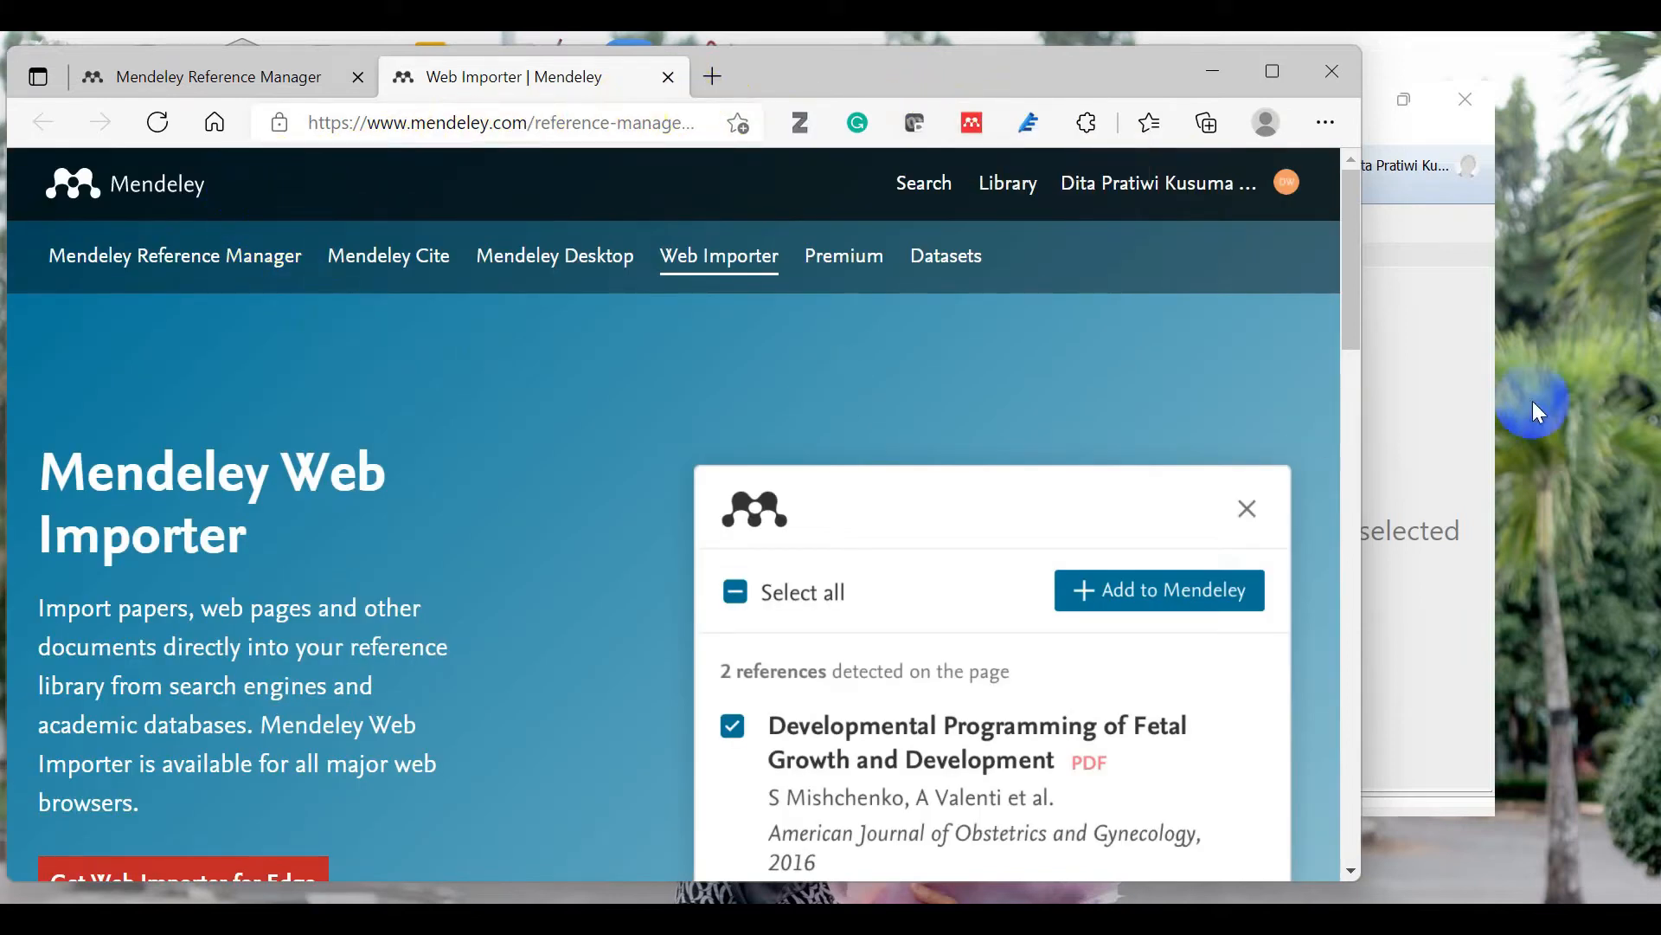
drag(1347, 252, 1353, 301)
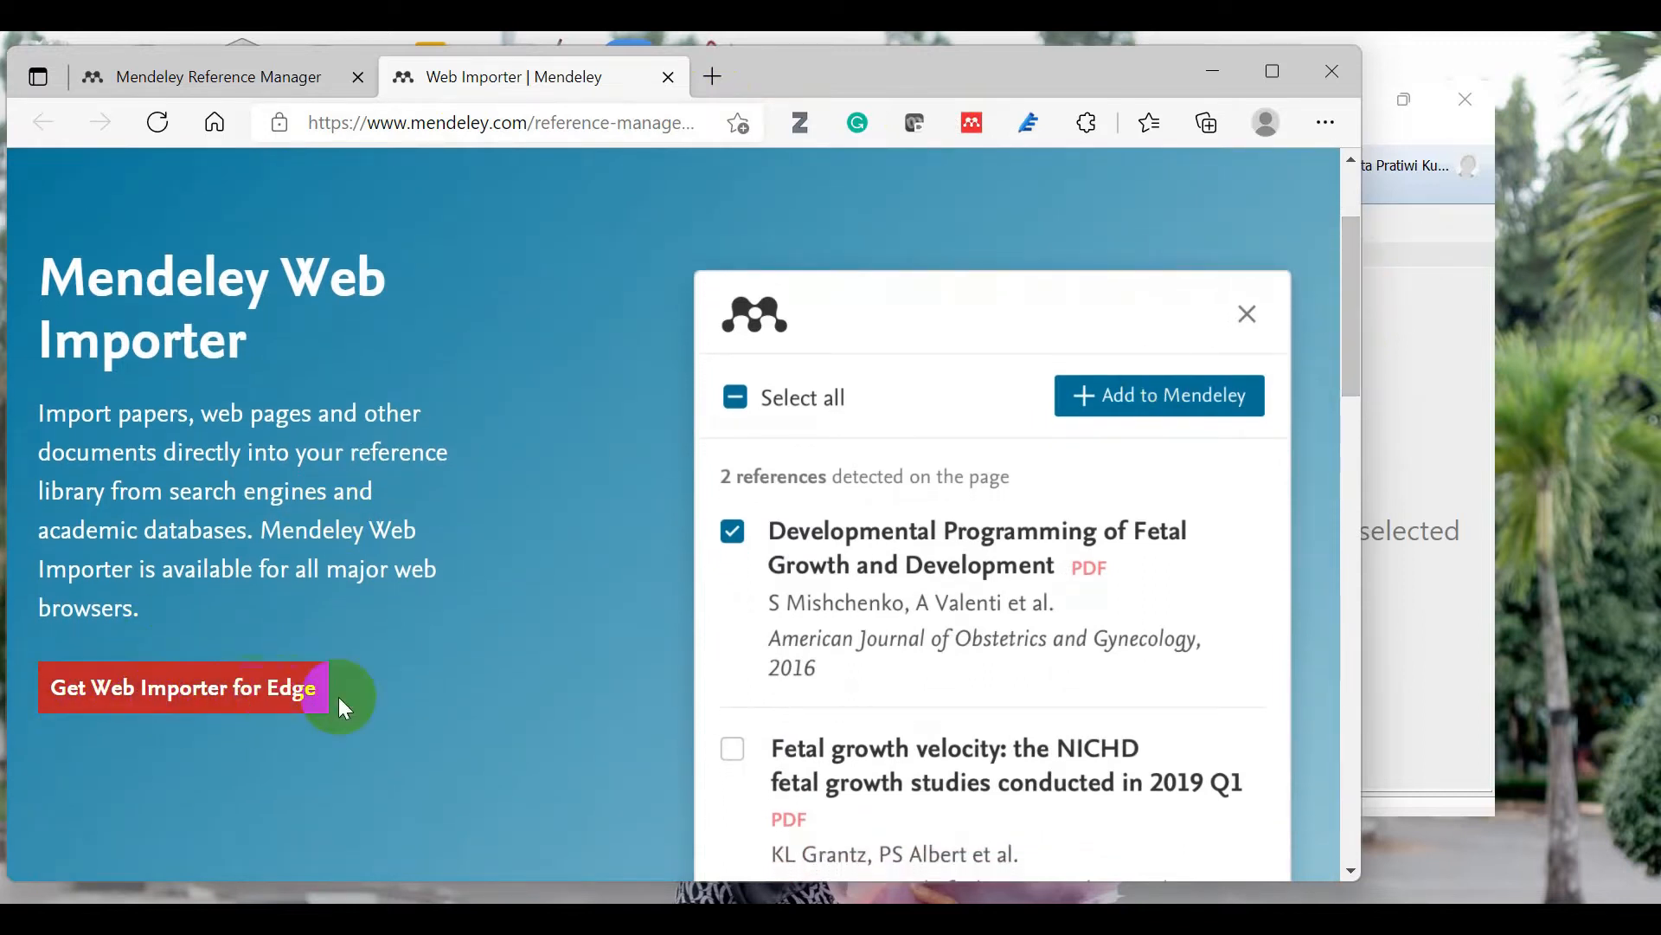
click(270, 698)
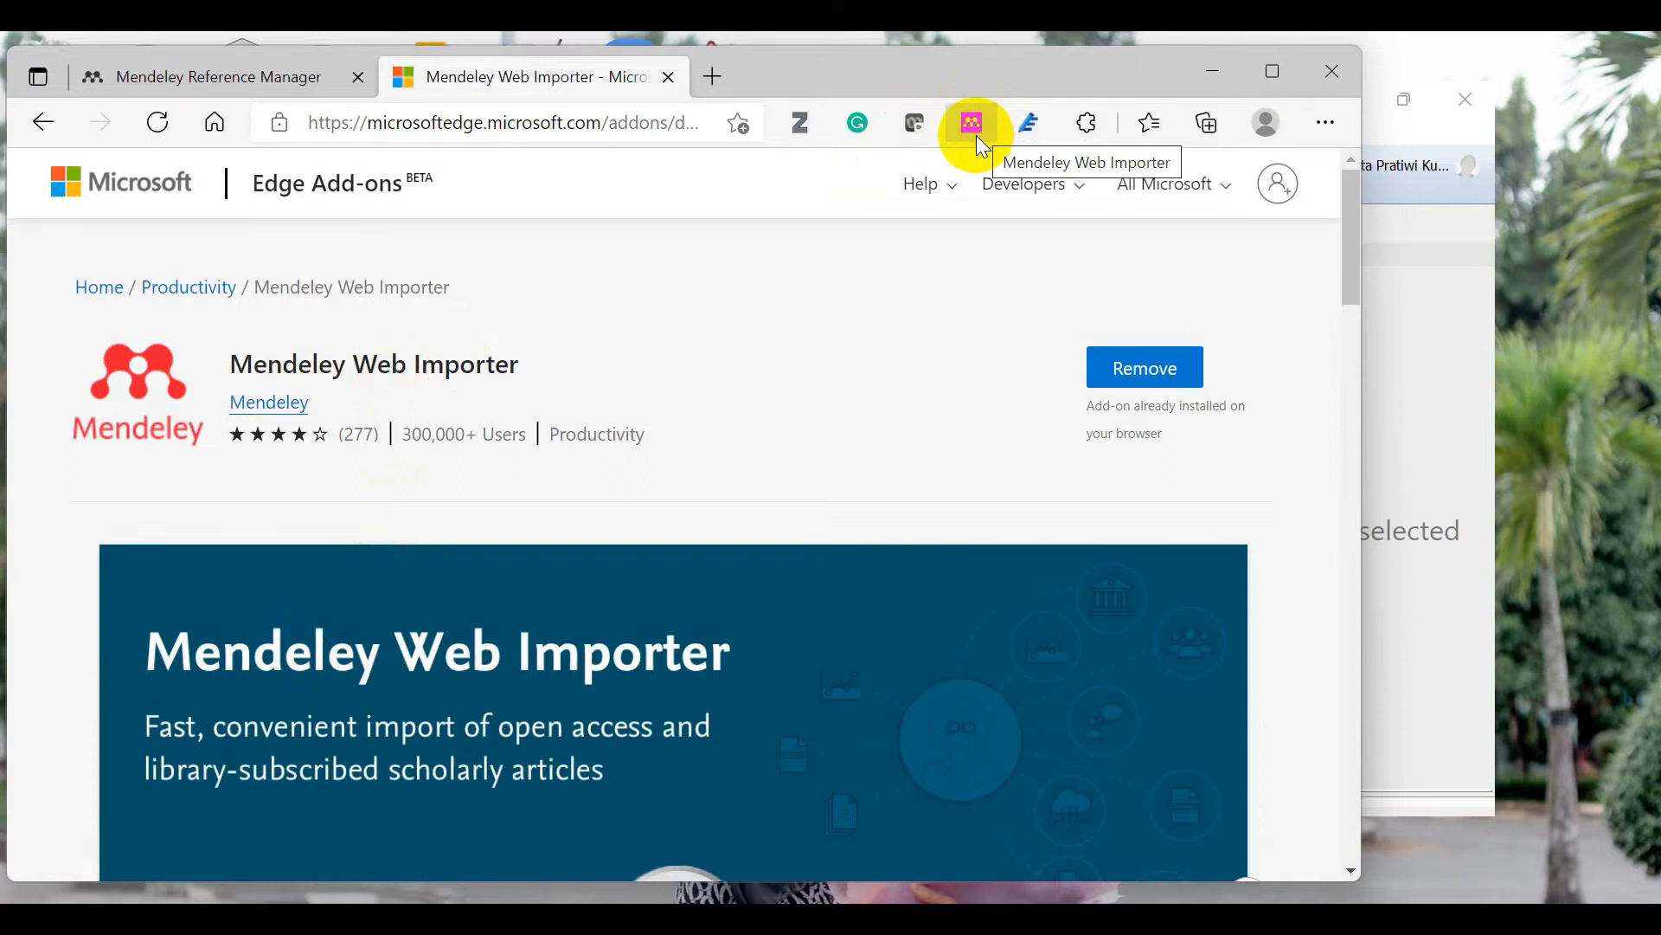
click(1398, 227)
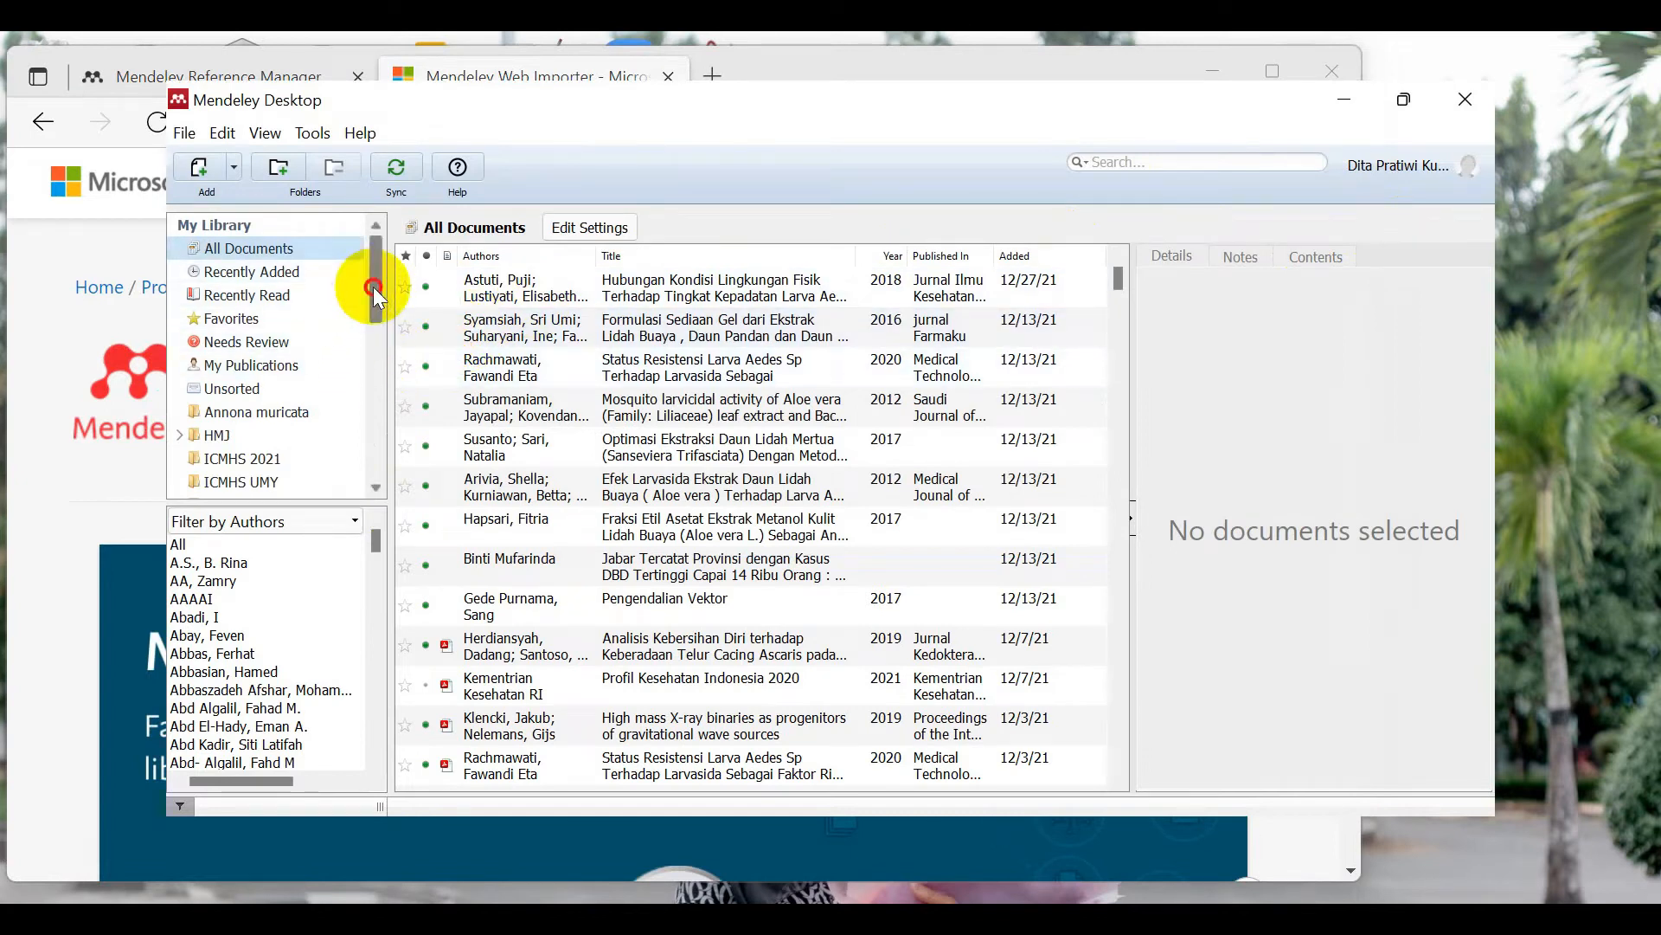
drag(379, 271, 369, 362)
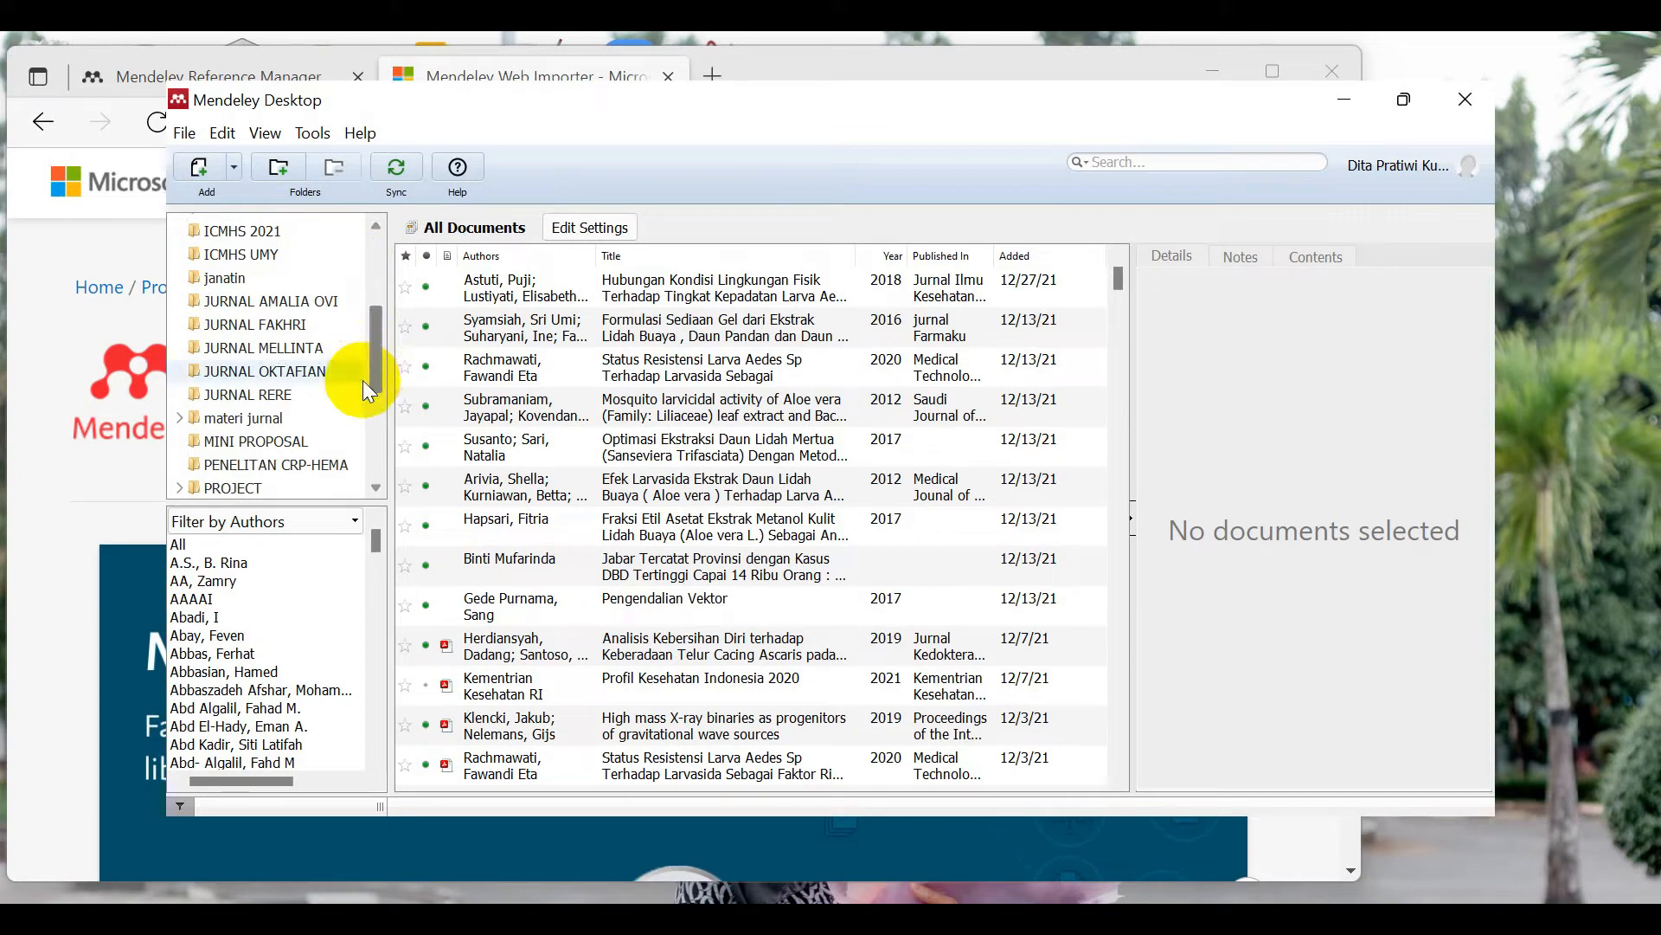
drag(372, 355, 361, 455)
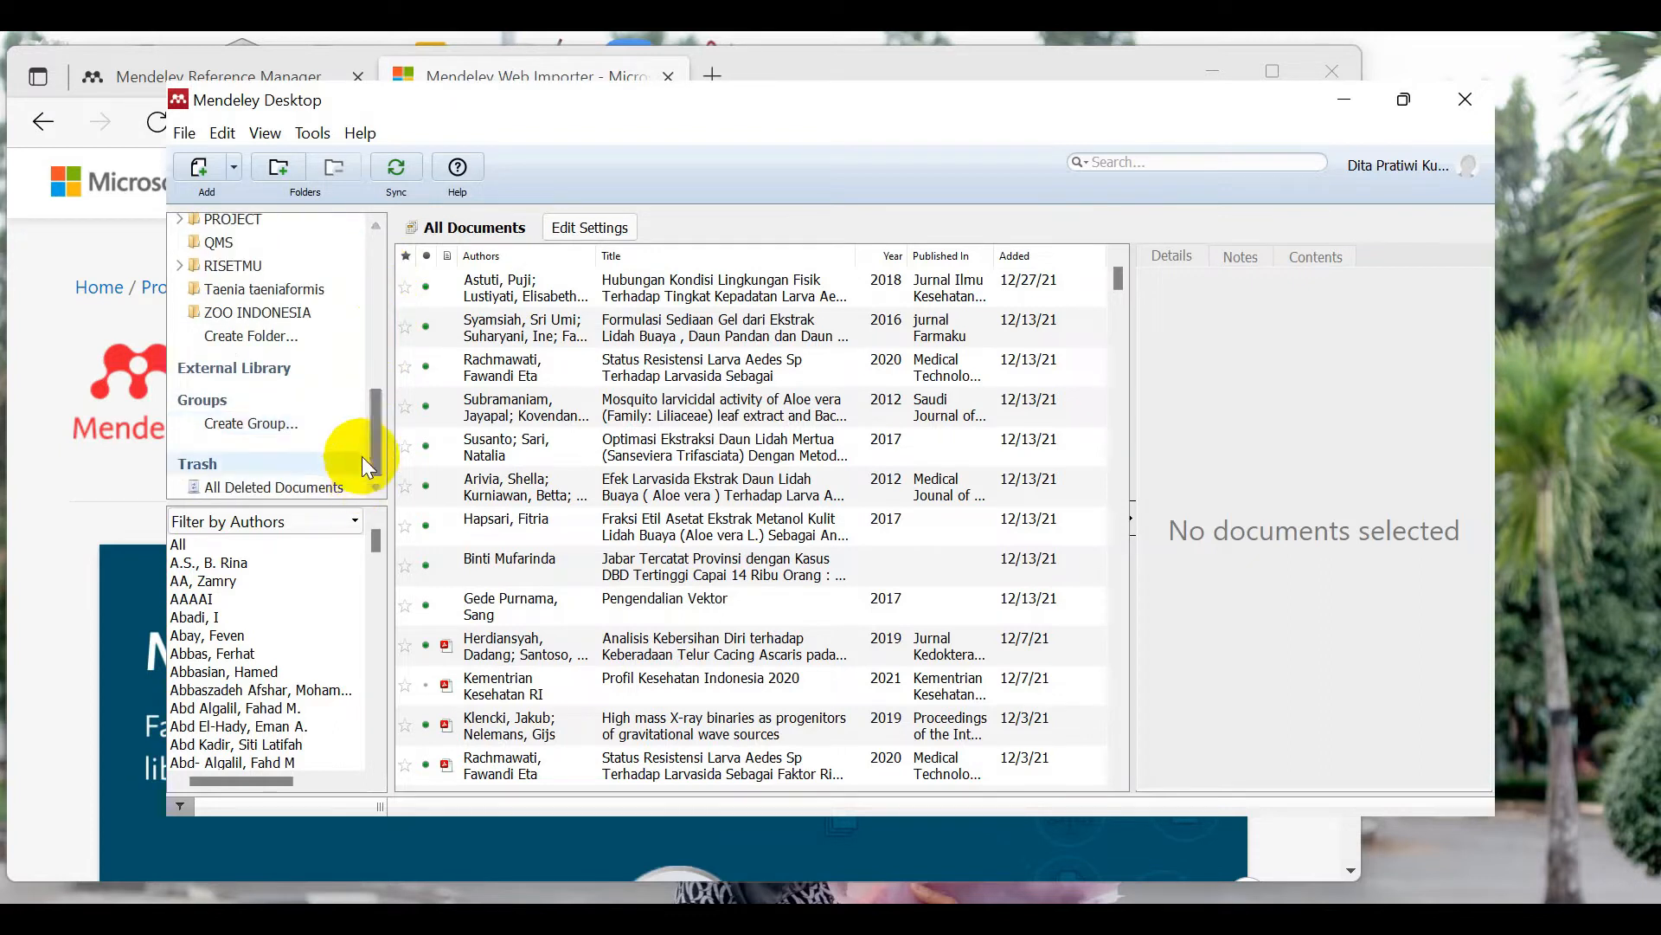
Step: Create a new Untitled Folder in the library and scroll the folder pane down to it
click(320, 426)
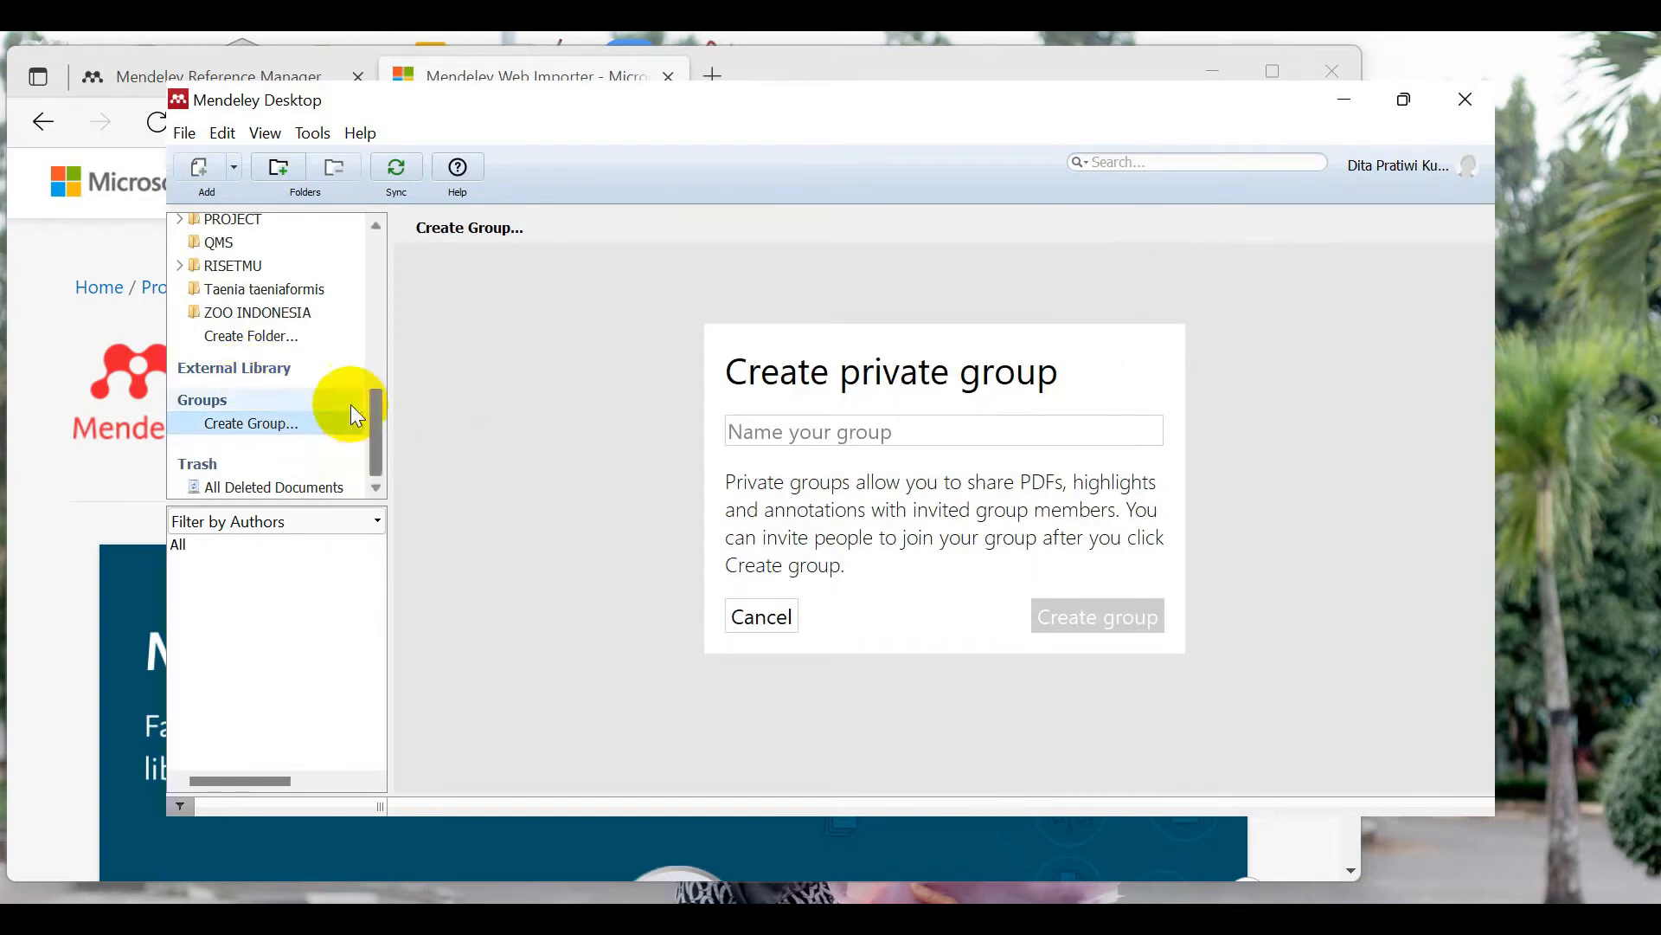
click(264, 336)
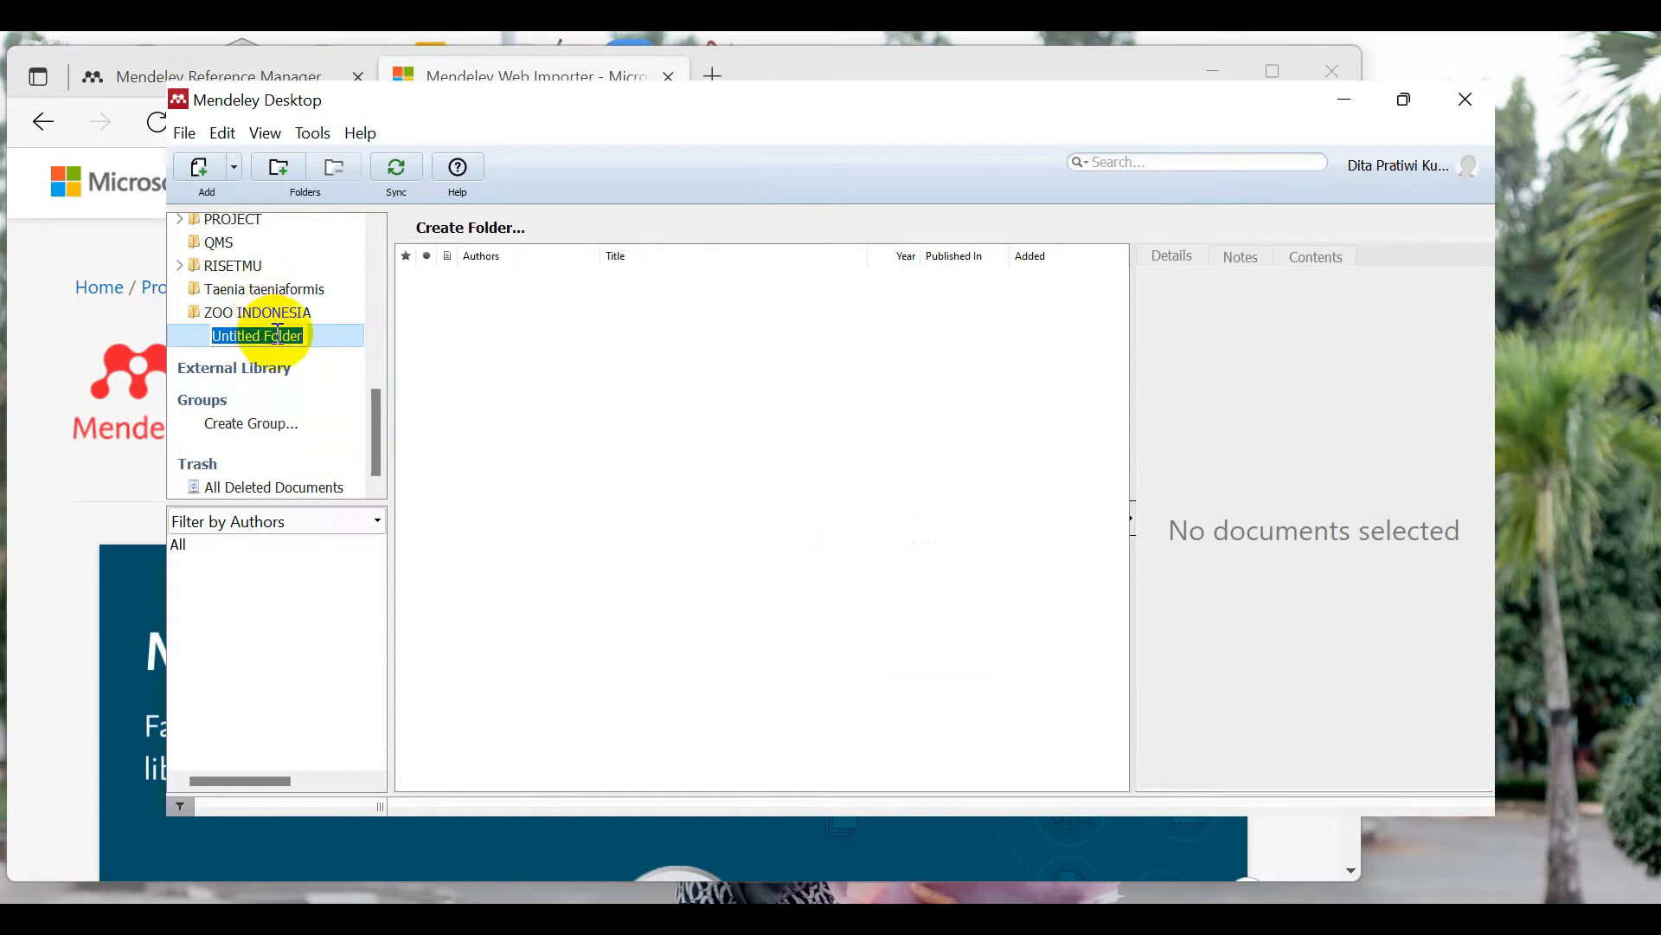
drag(381, 407, 379, 263)
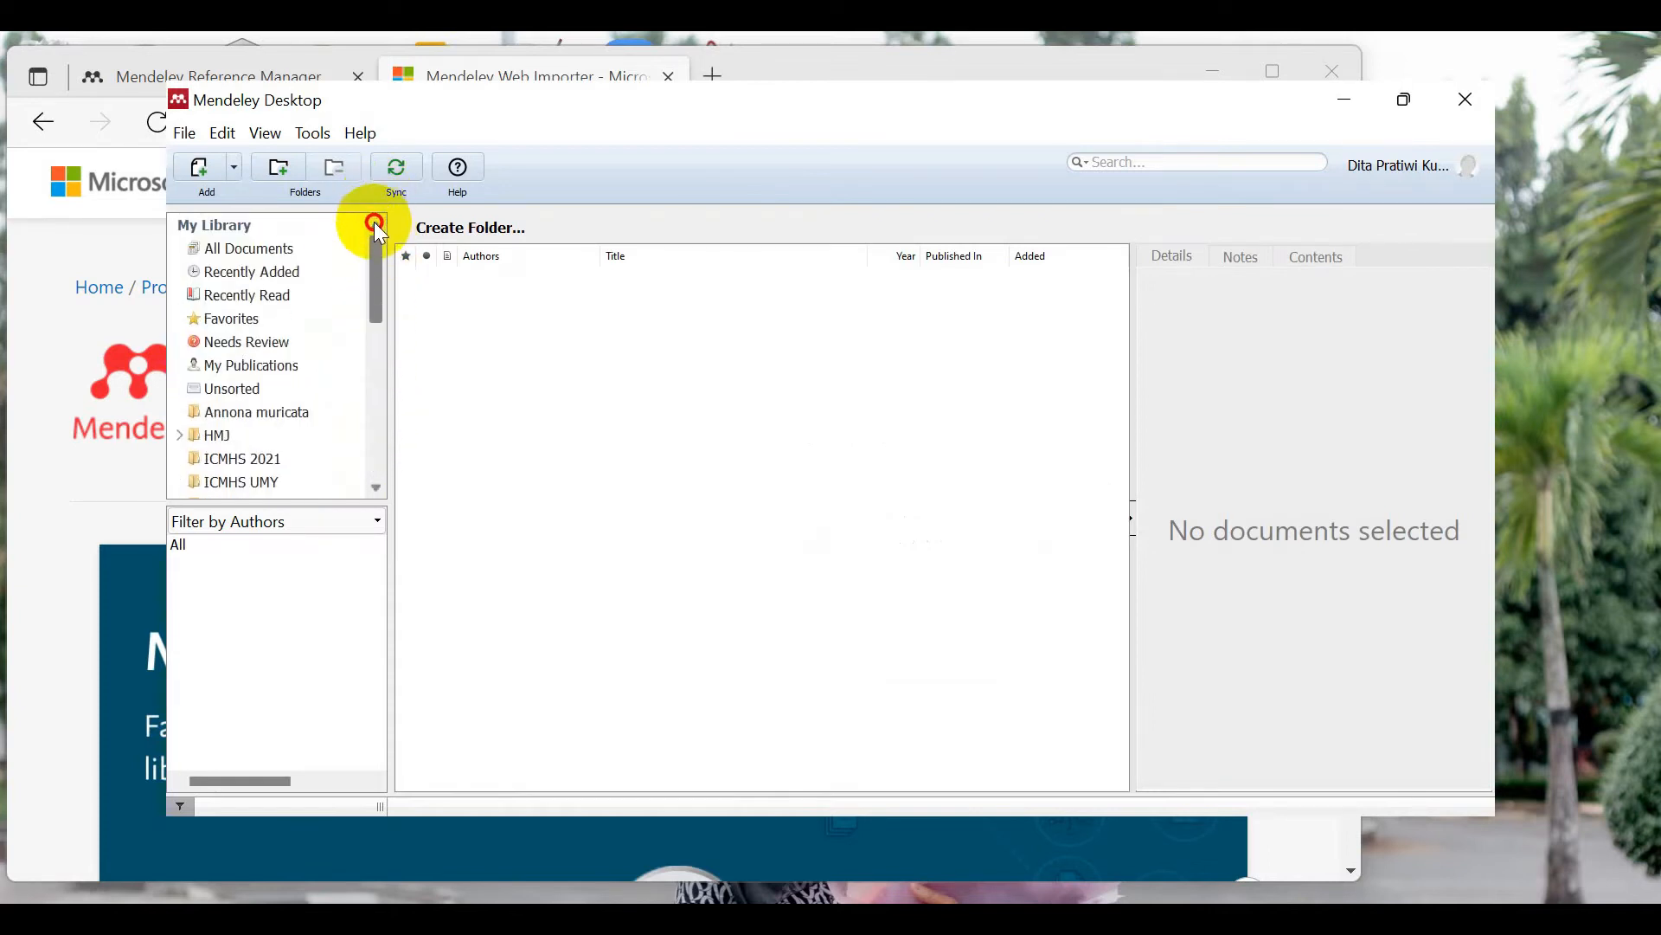
mouse_move(375, 246)
mouse_down()
mouse_move(378, 273)
mouse_move(372, 261)
mouse_up()
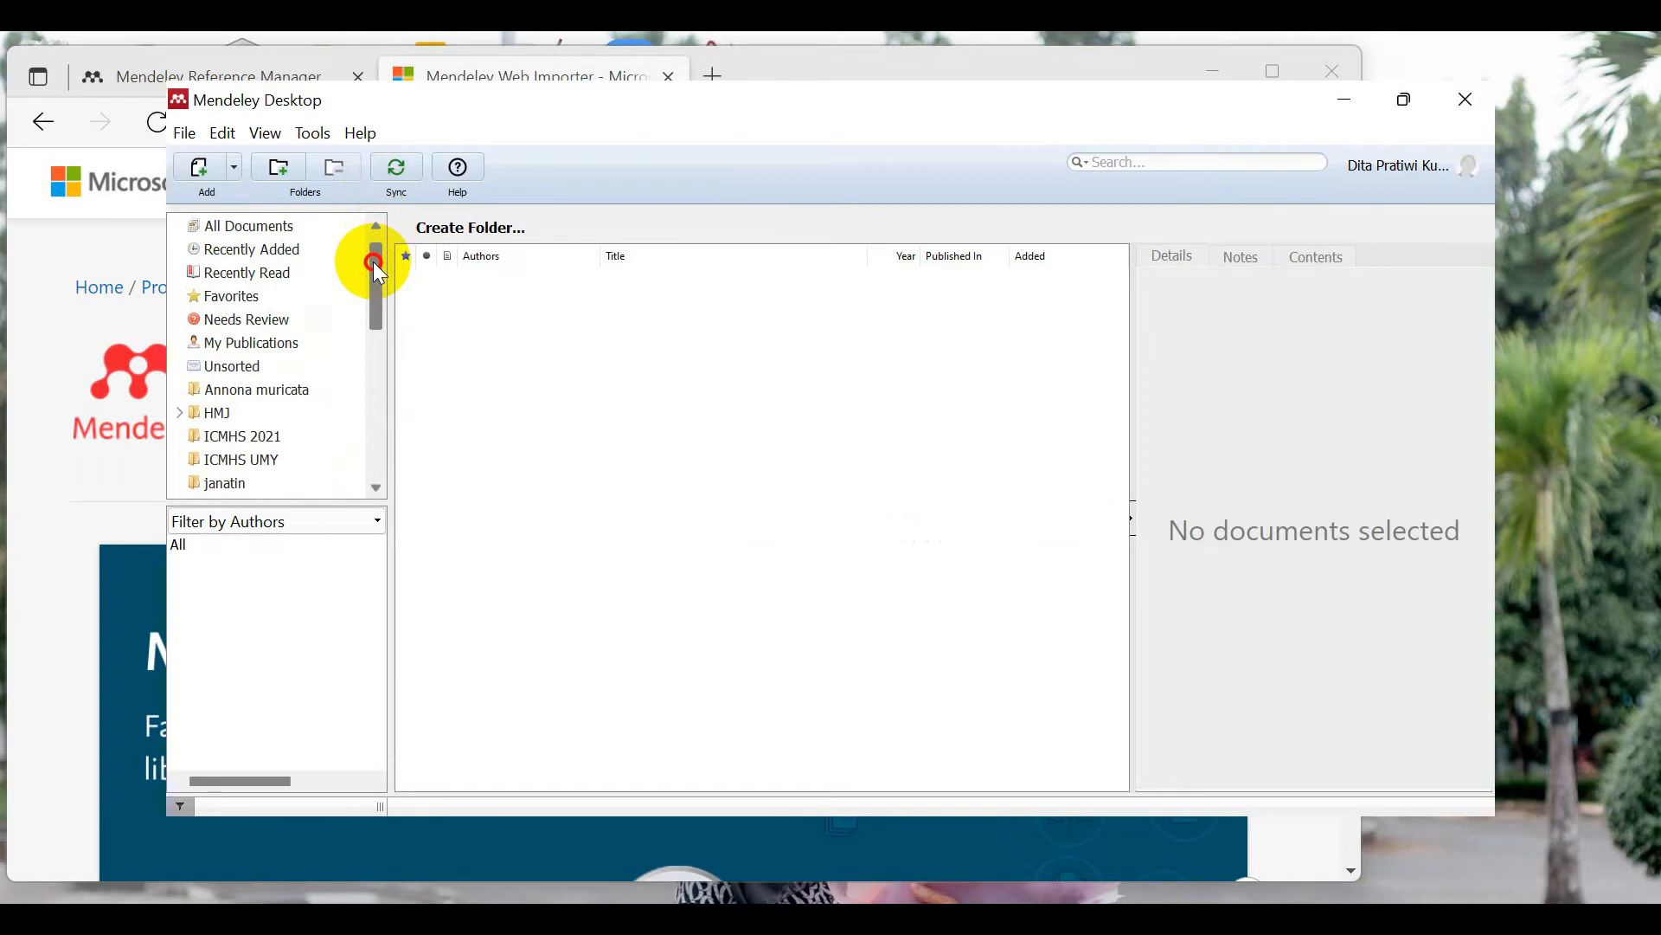
drag(372, 262, 364, 287)
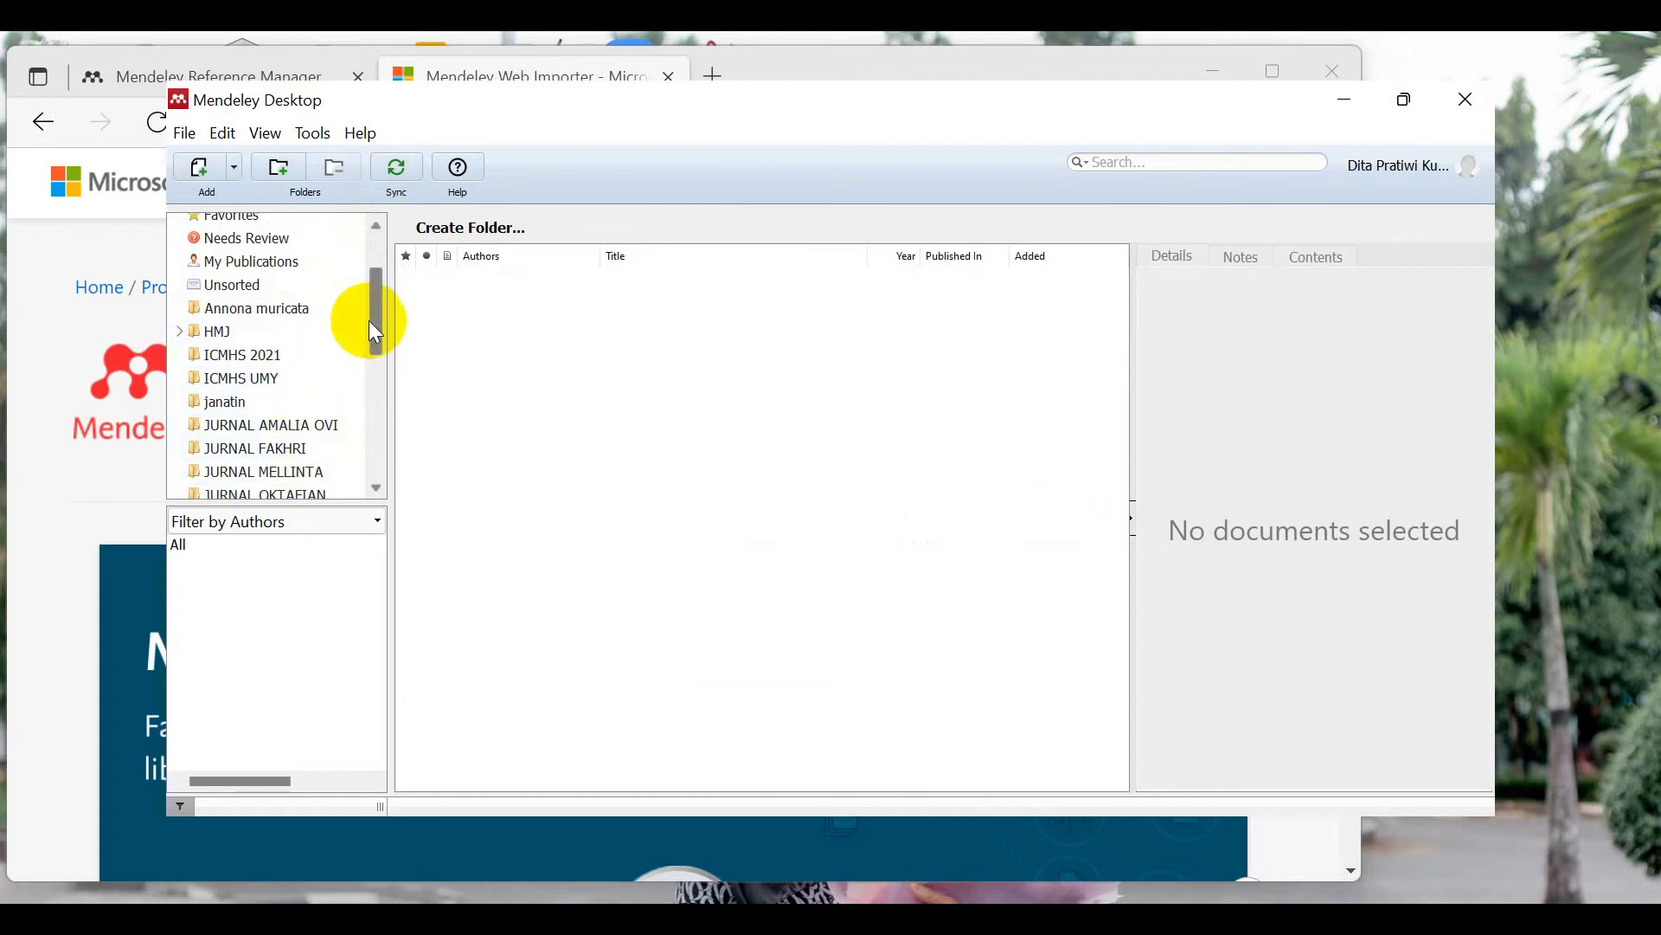
drag(374, 307, 372, 347)
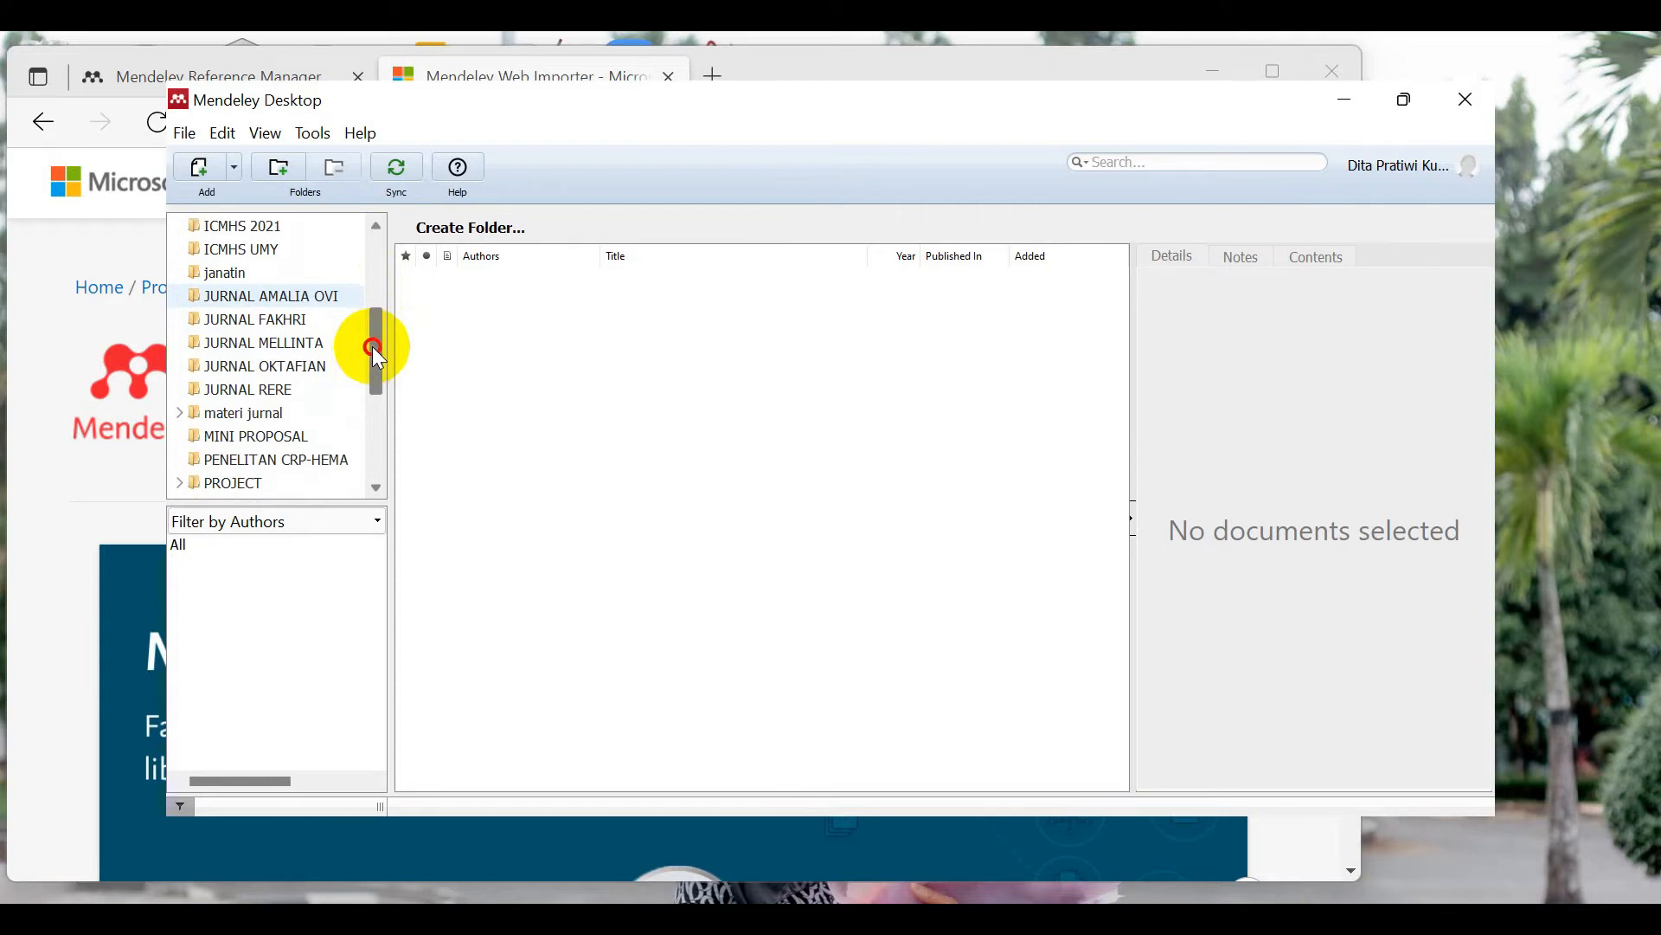
drag(373, 346, 365, 412)
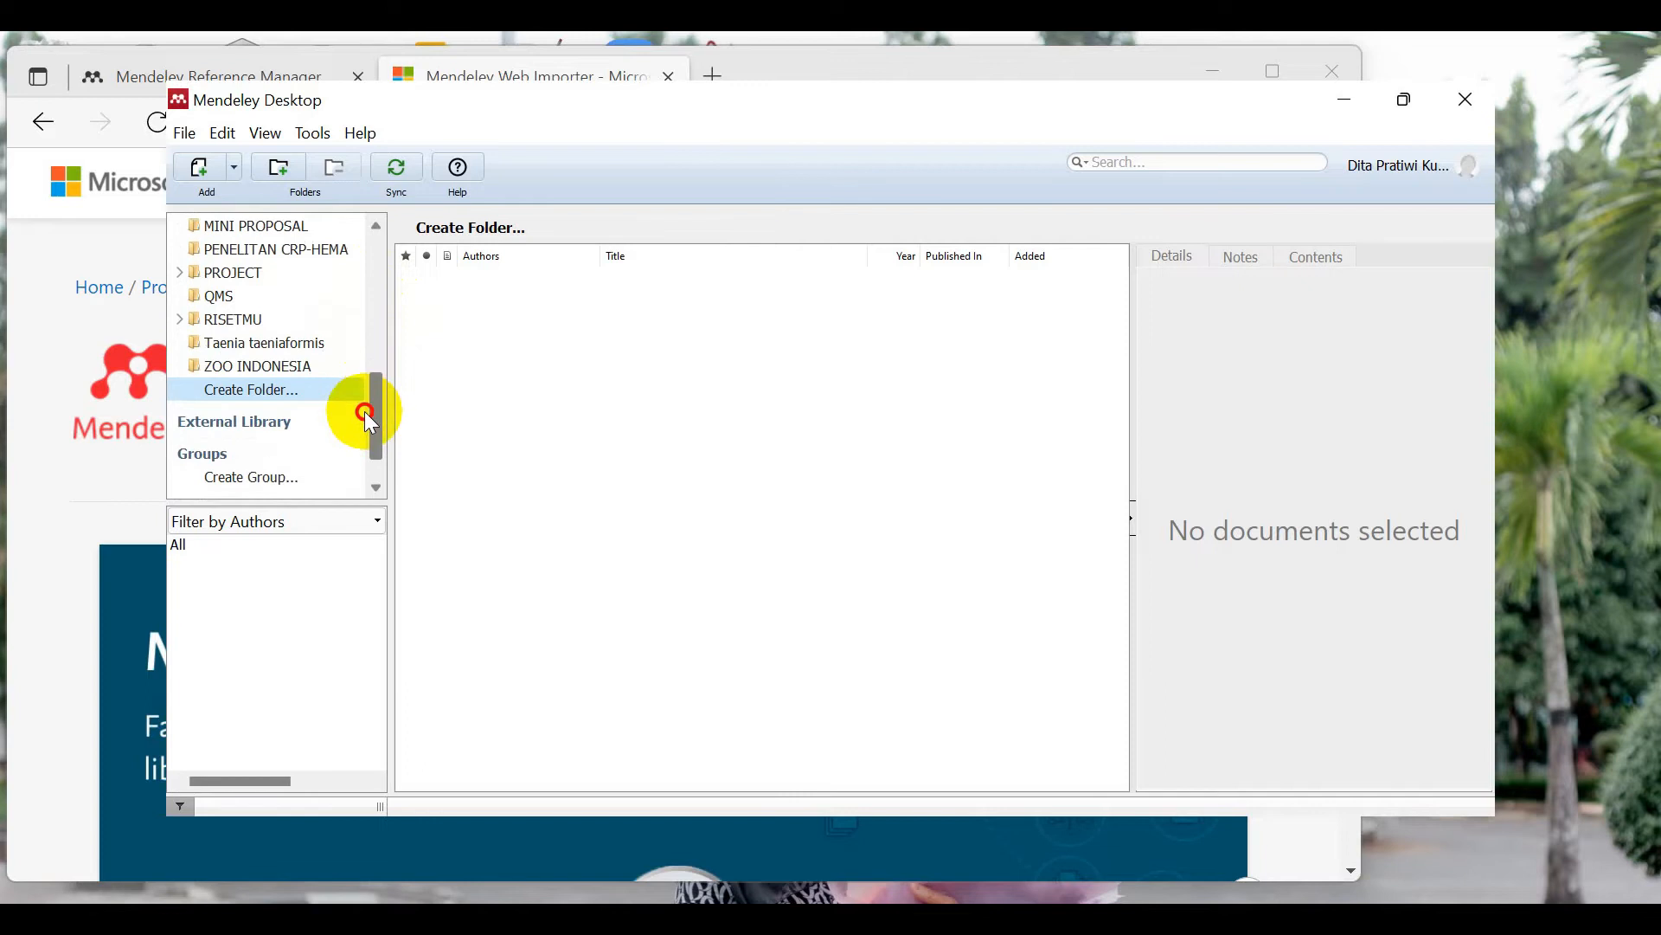
Step: Rename the Untitled Folder to 'LATIHAN MENDELEY' and scroll back up to My Library
click(306, 387)
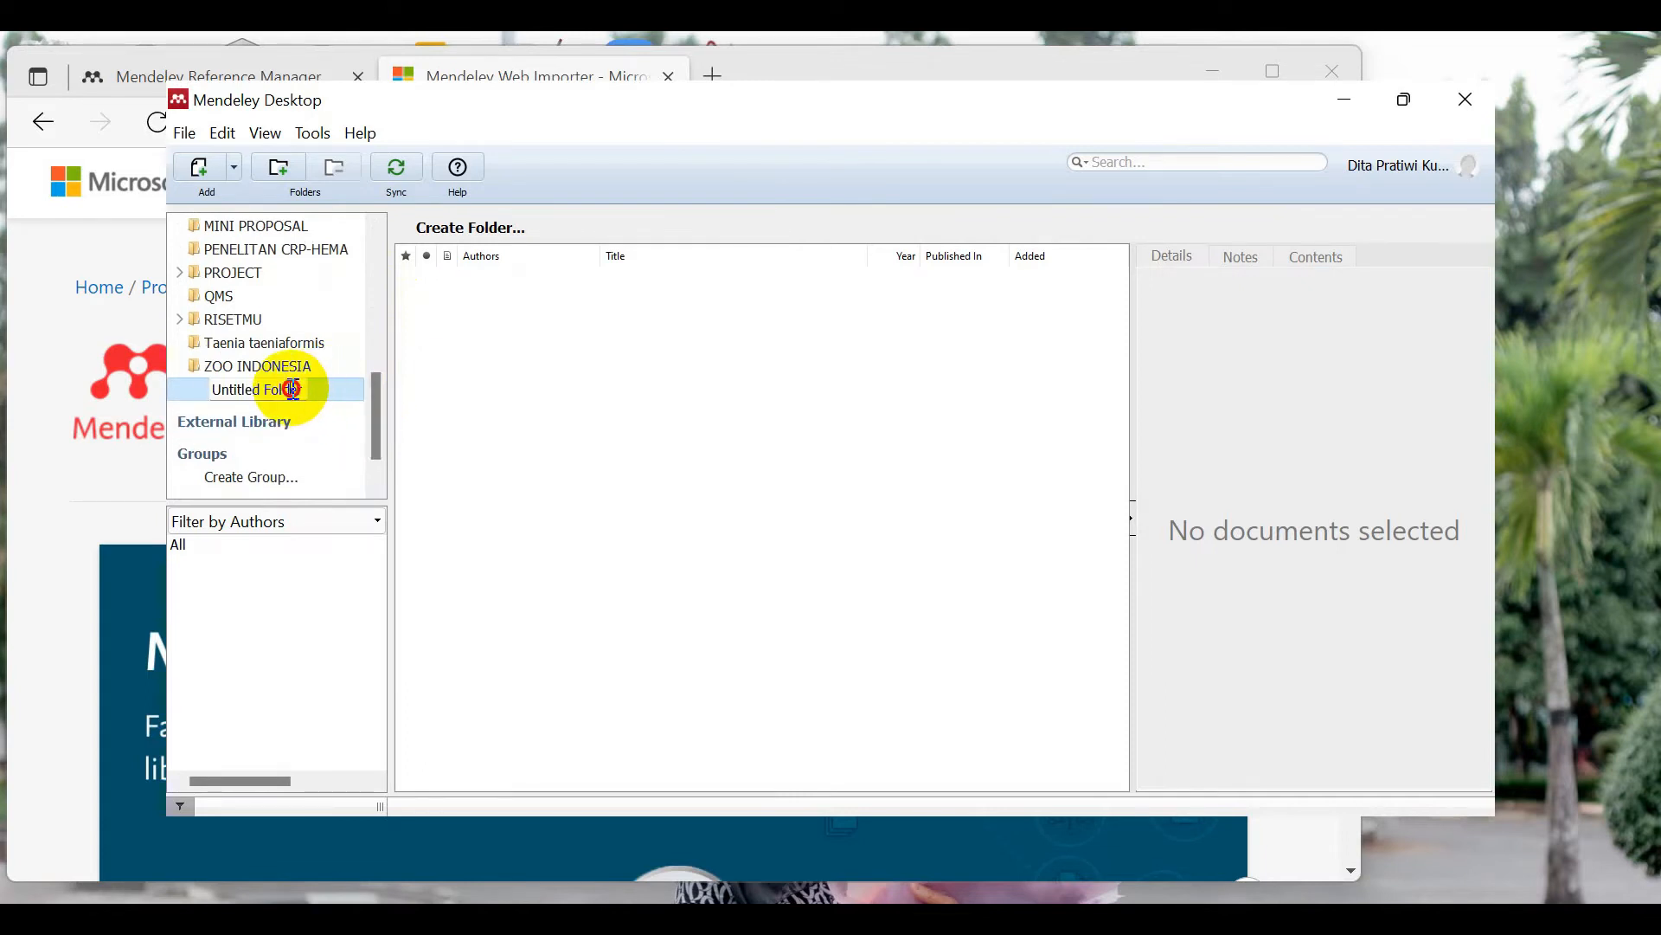
drag(212, 390, 316, 396)
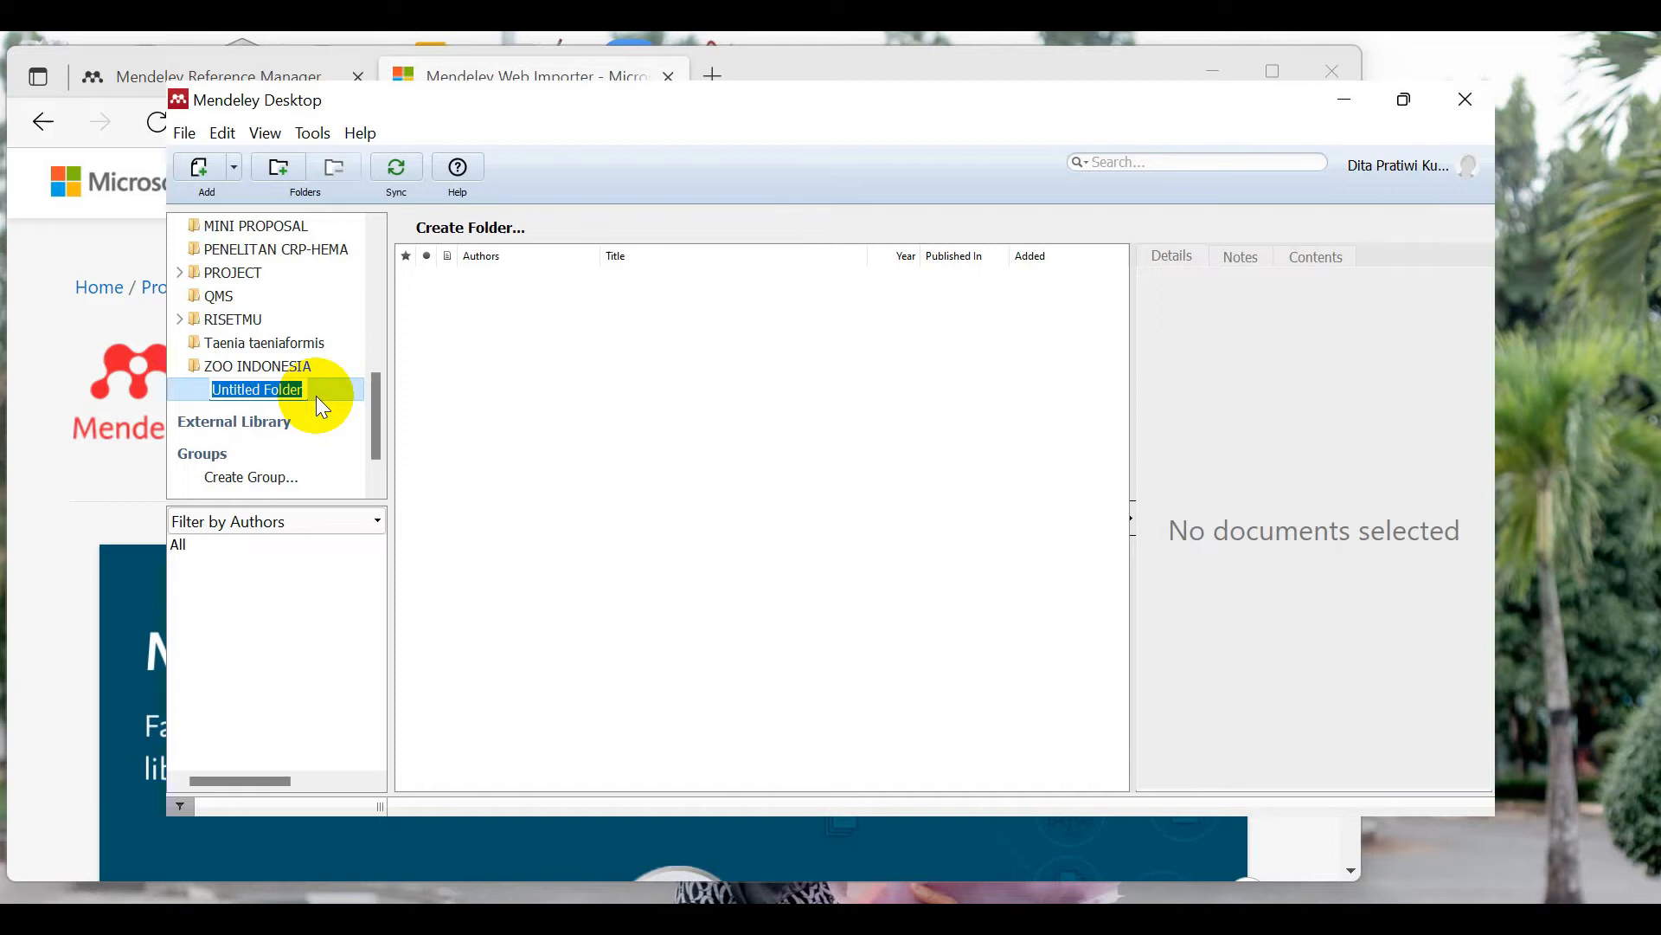
text(LATIHAN)
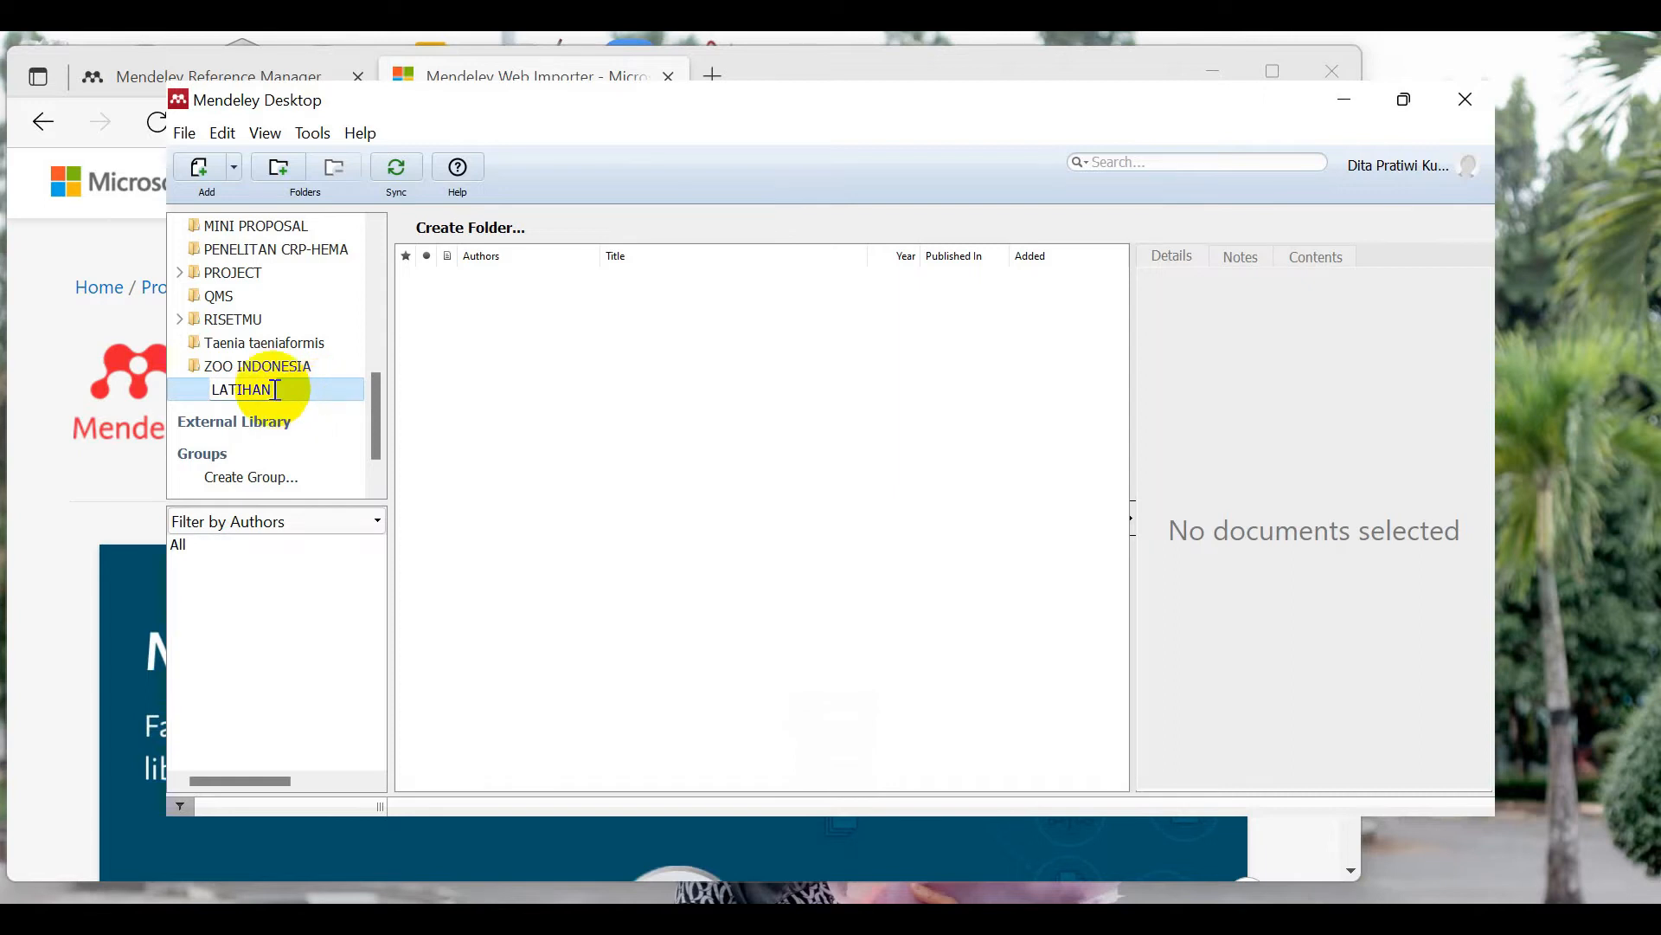
text(MENDELEY)
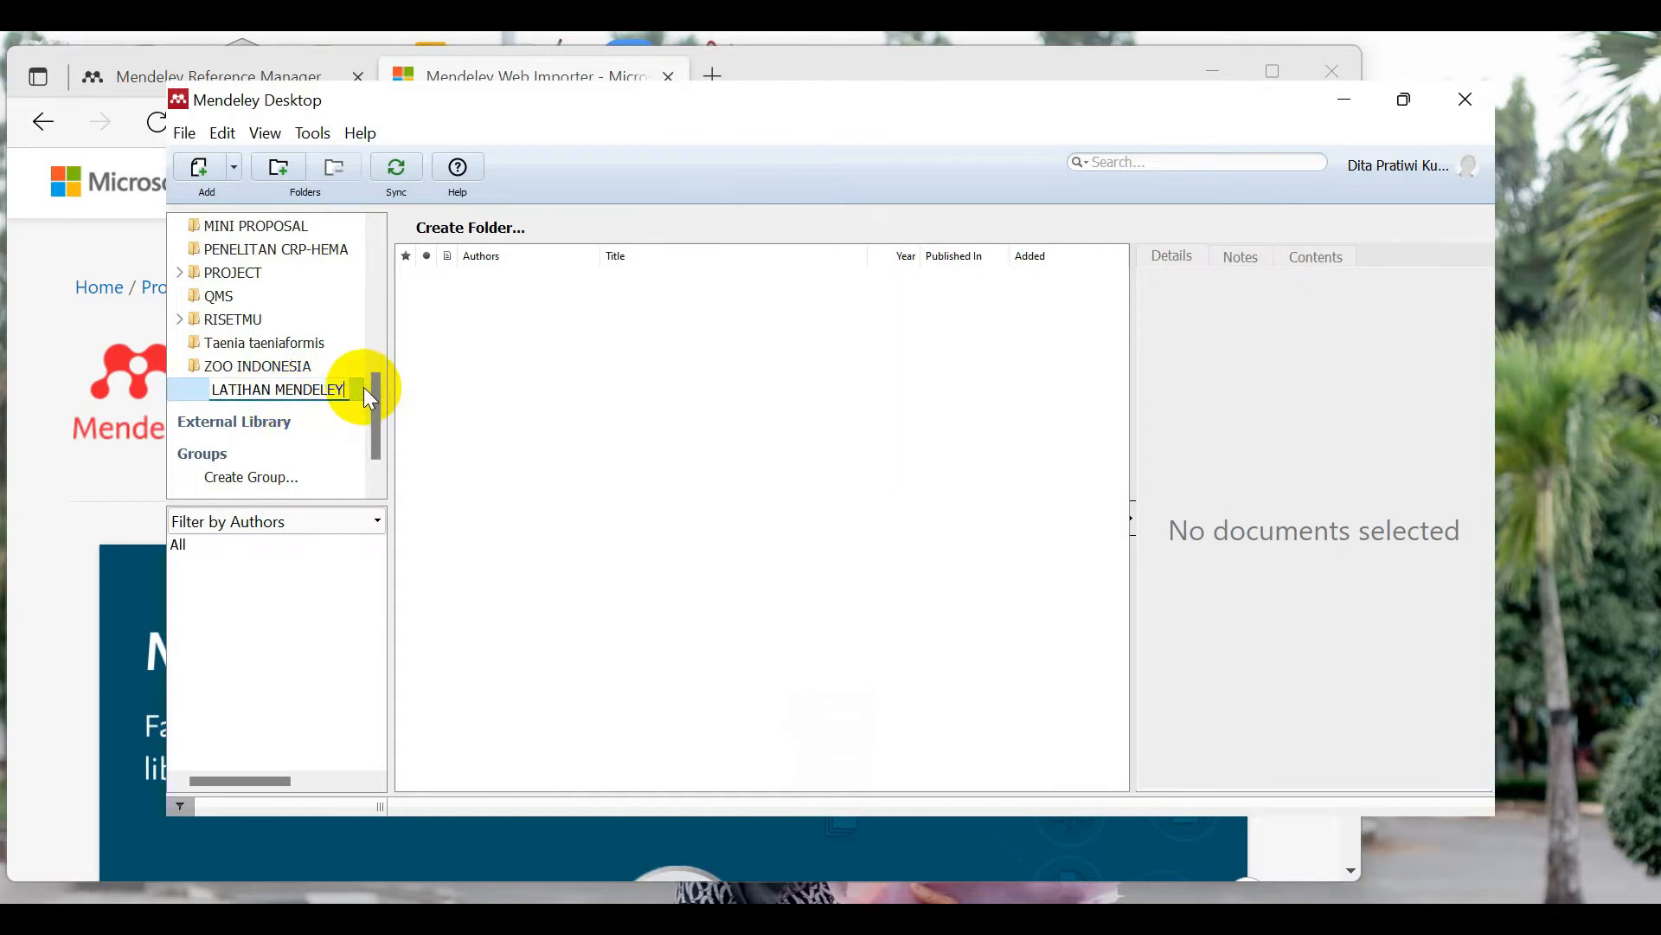
key(Return)
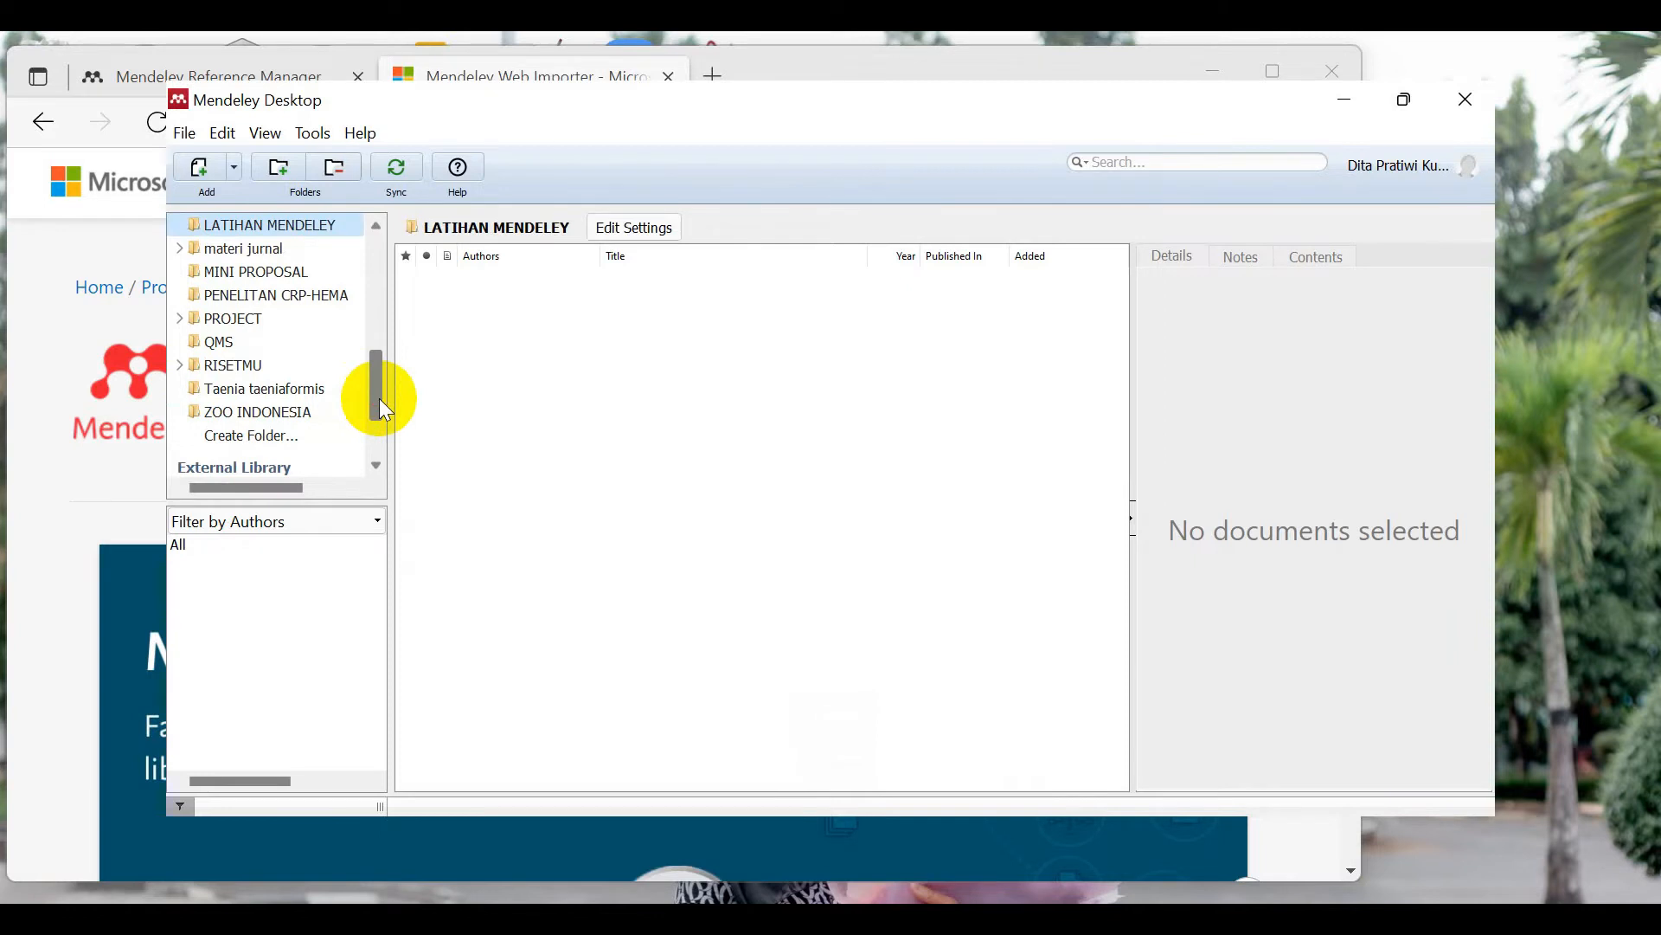
drag(376, 398, 378, 381)
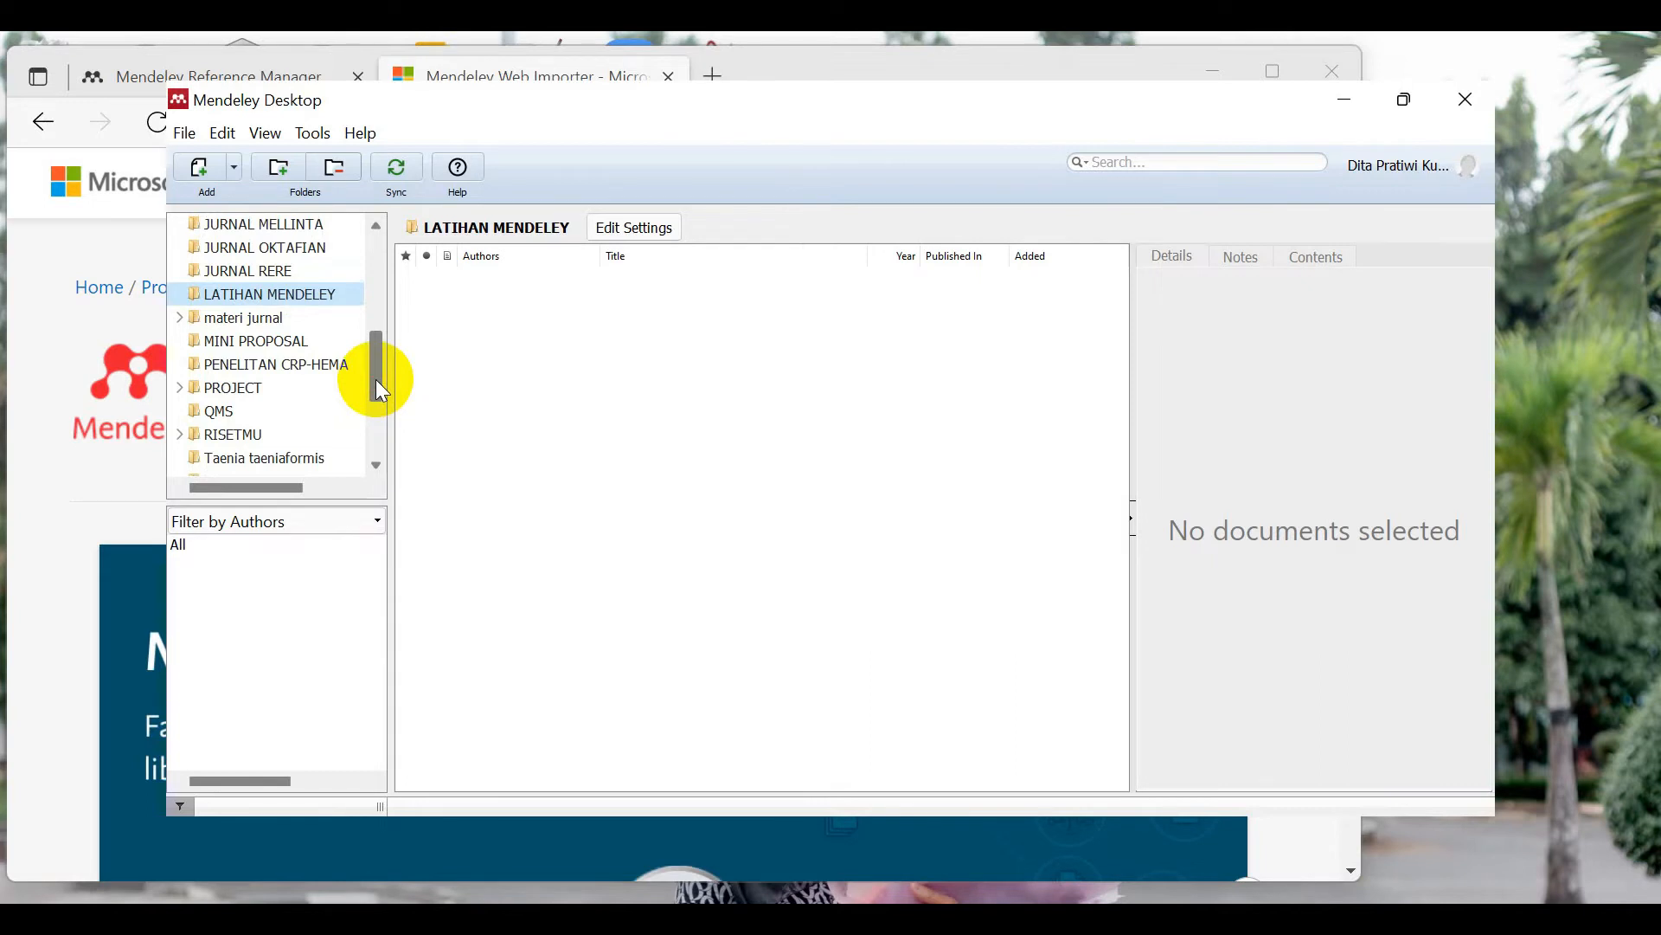
drag(380, 376, 388, 256)
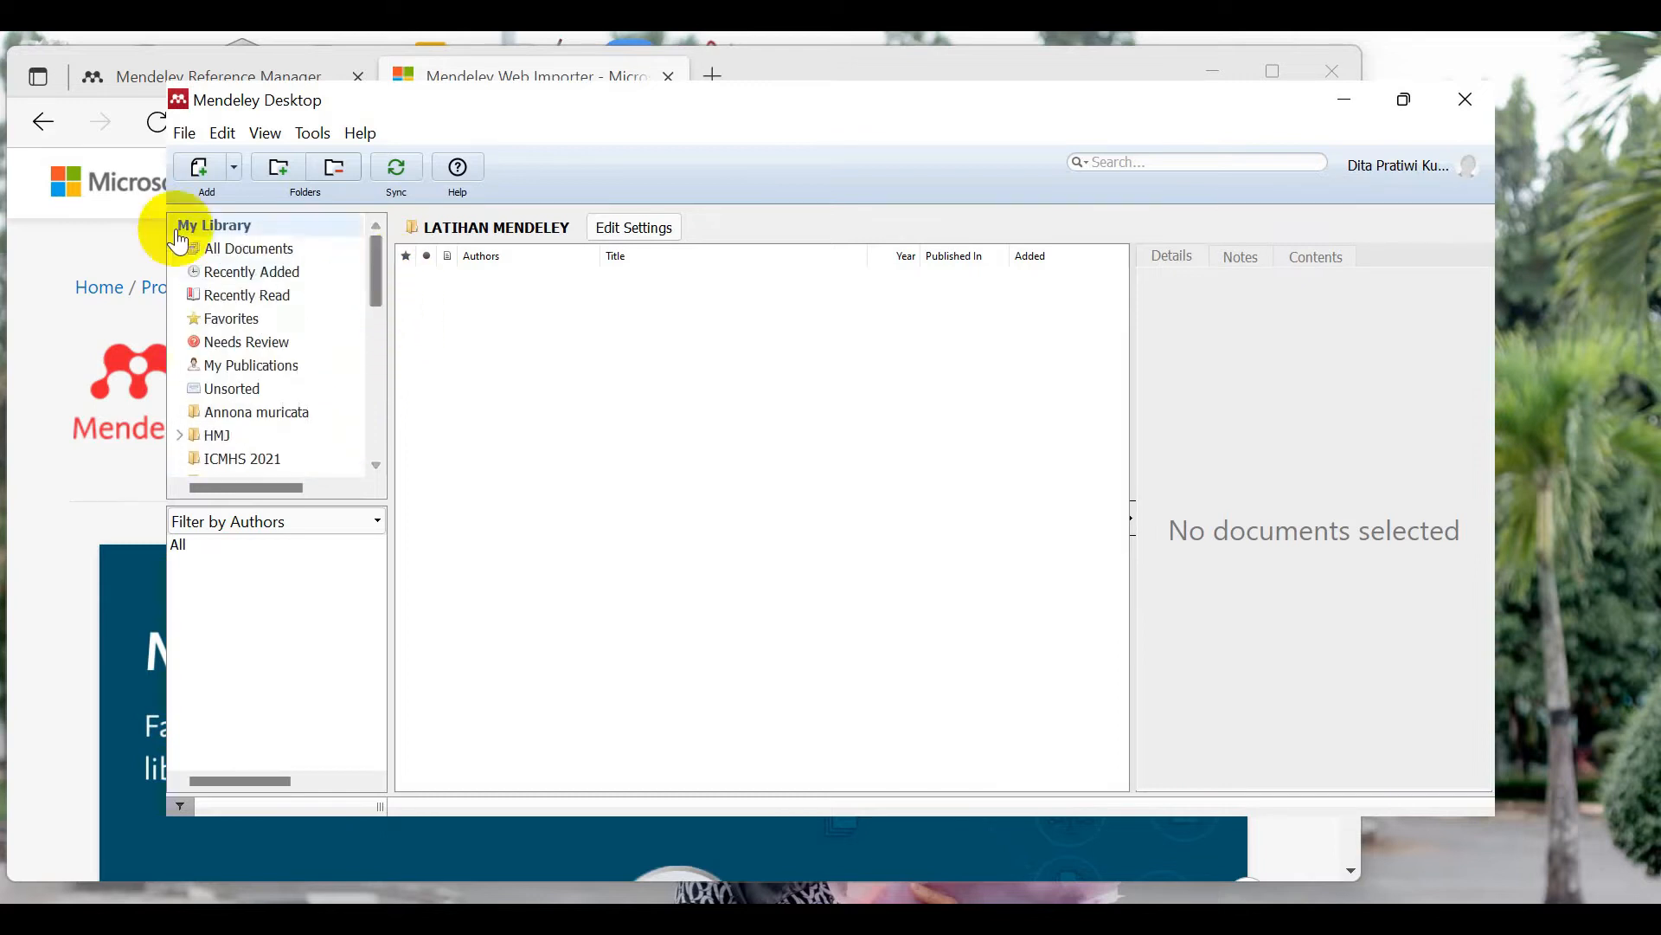
click(186, 136)
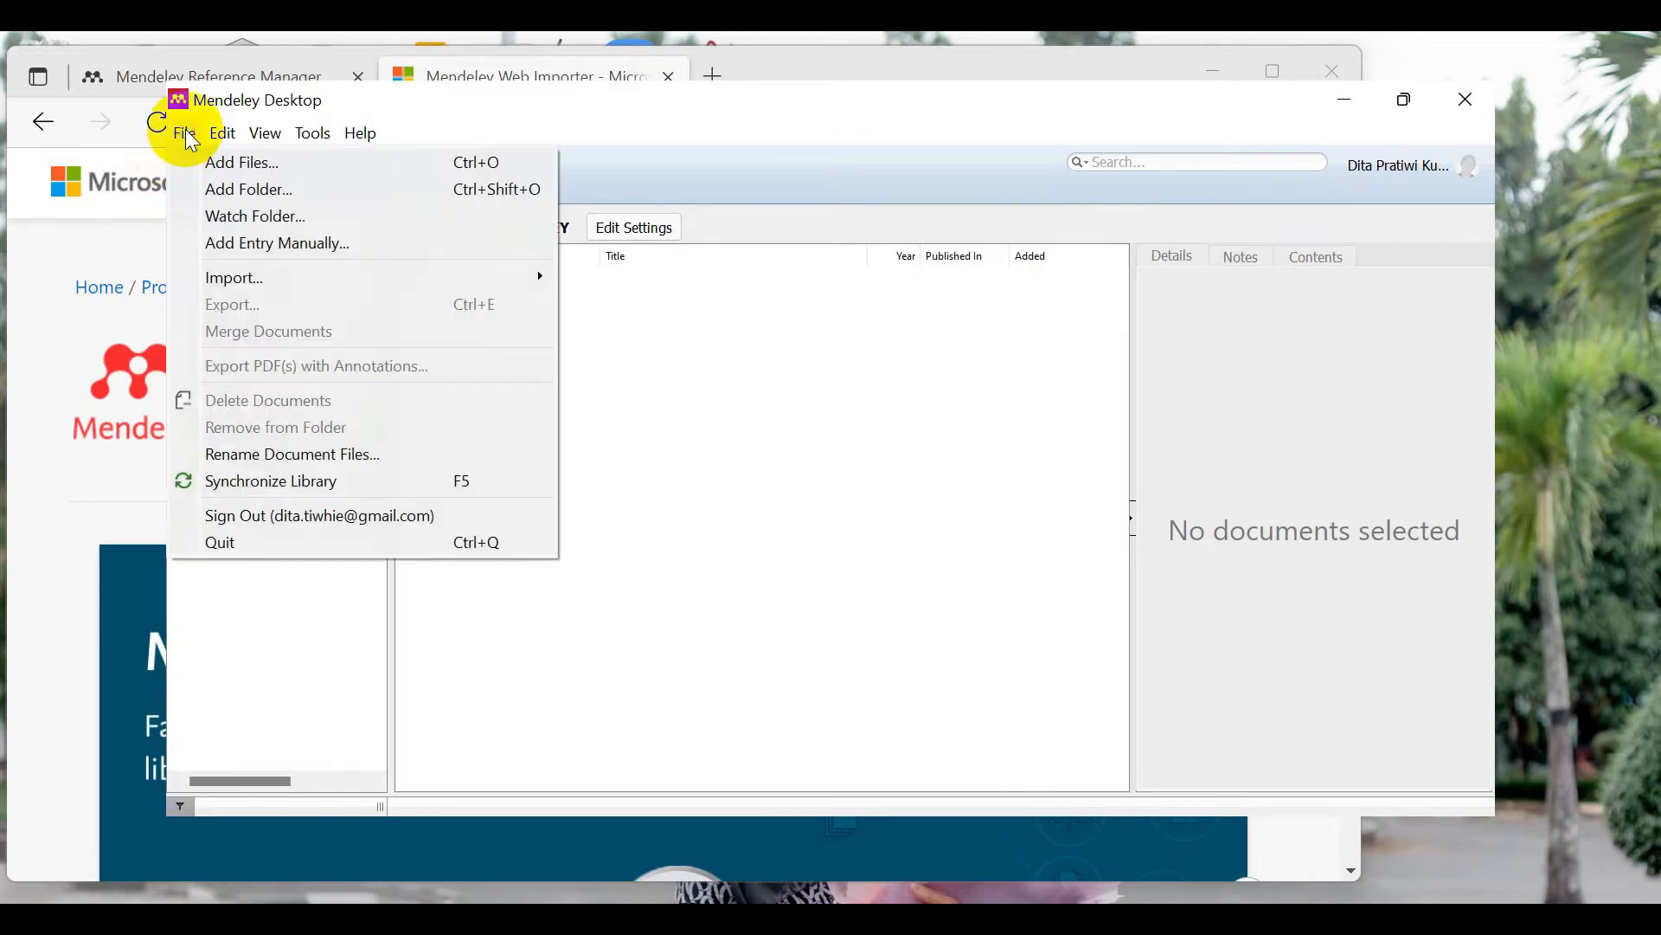
click(630, 145)
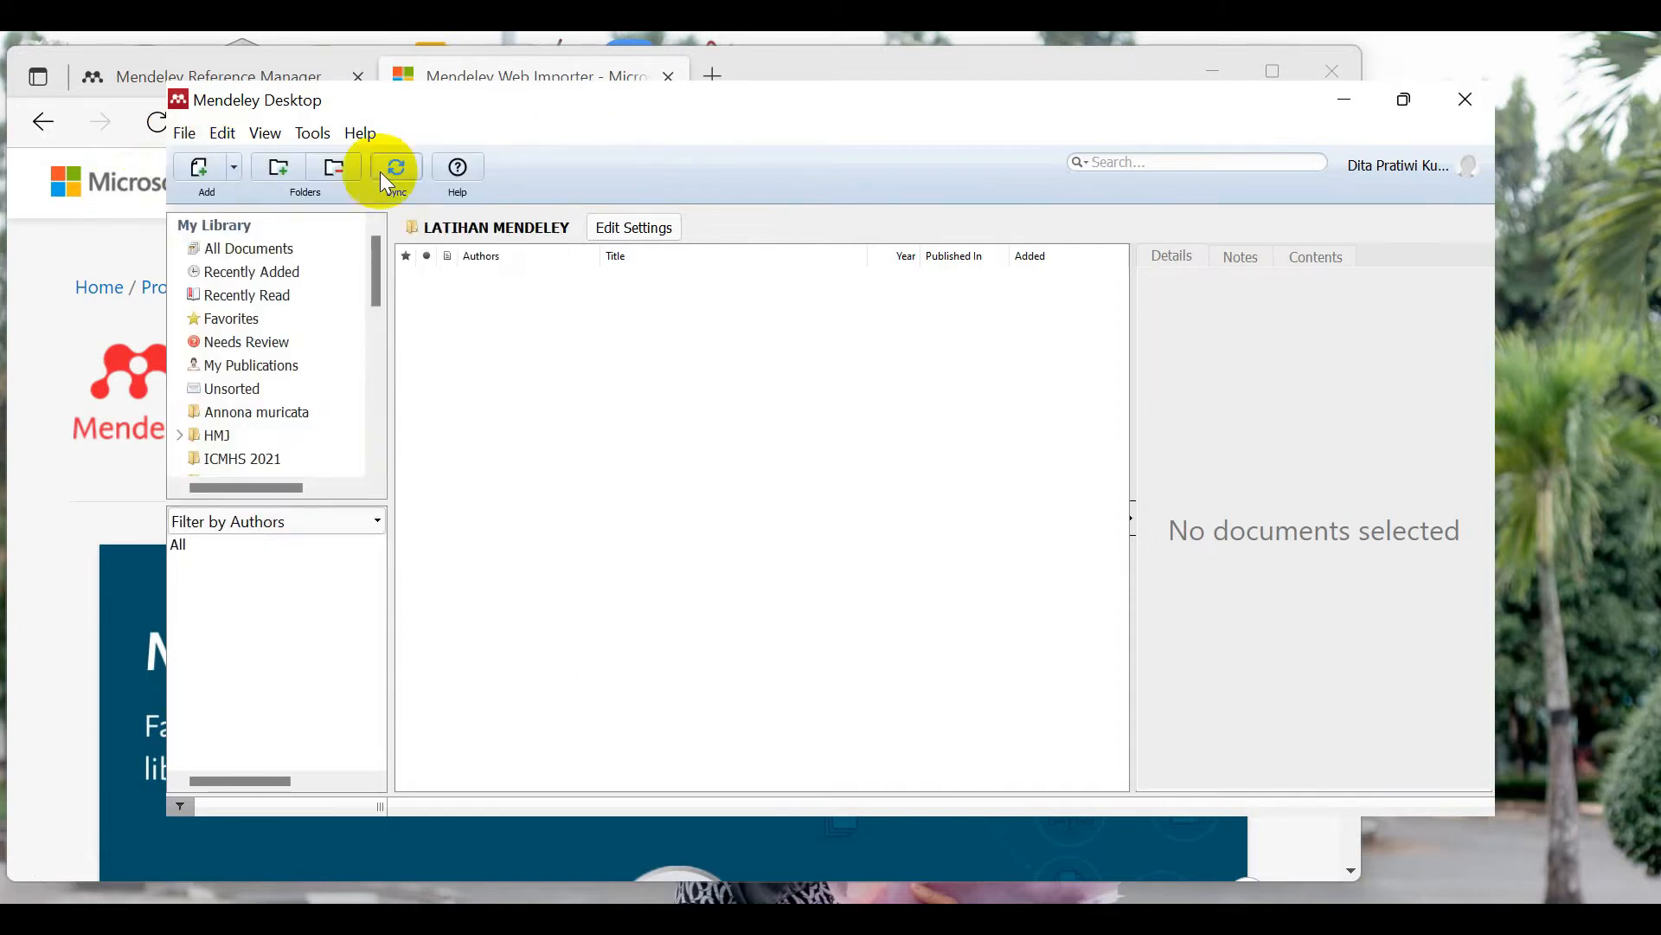
click(205, 168)
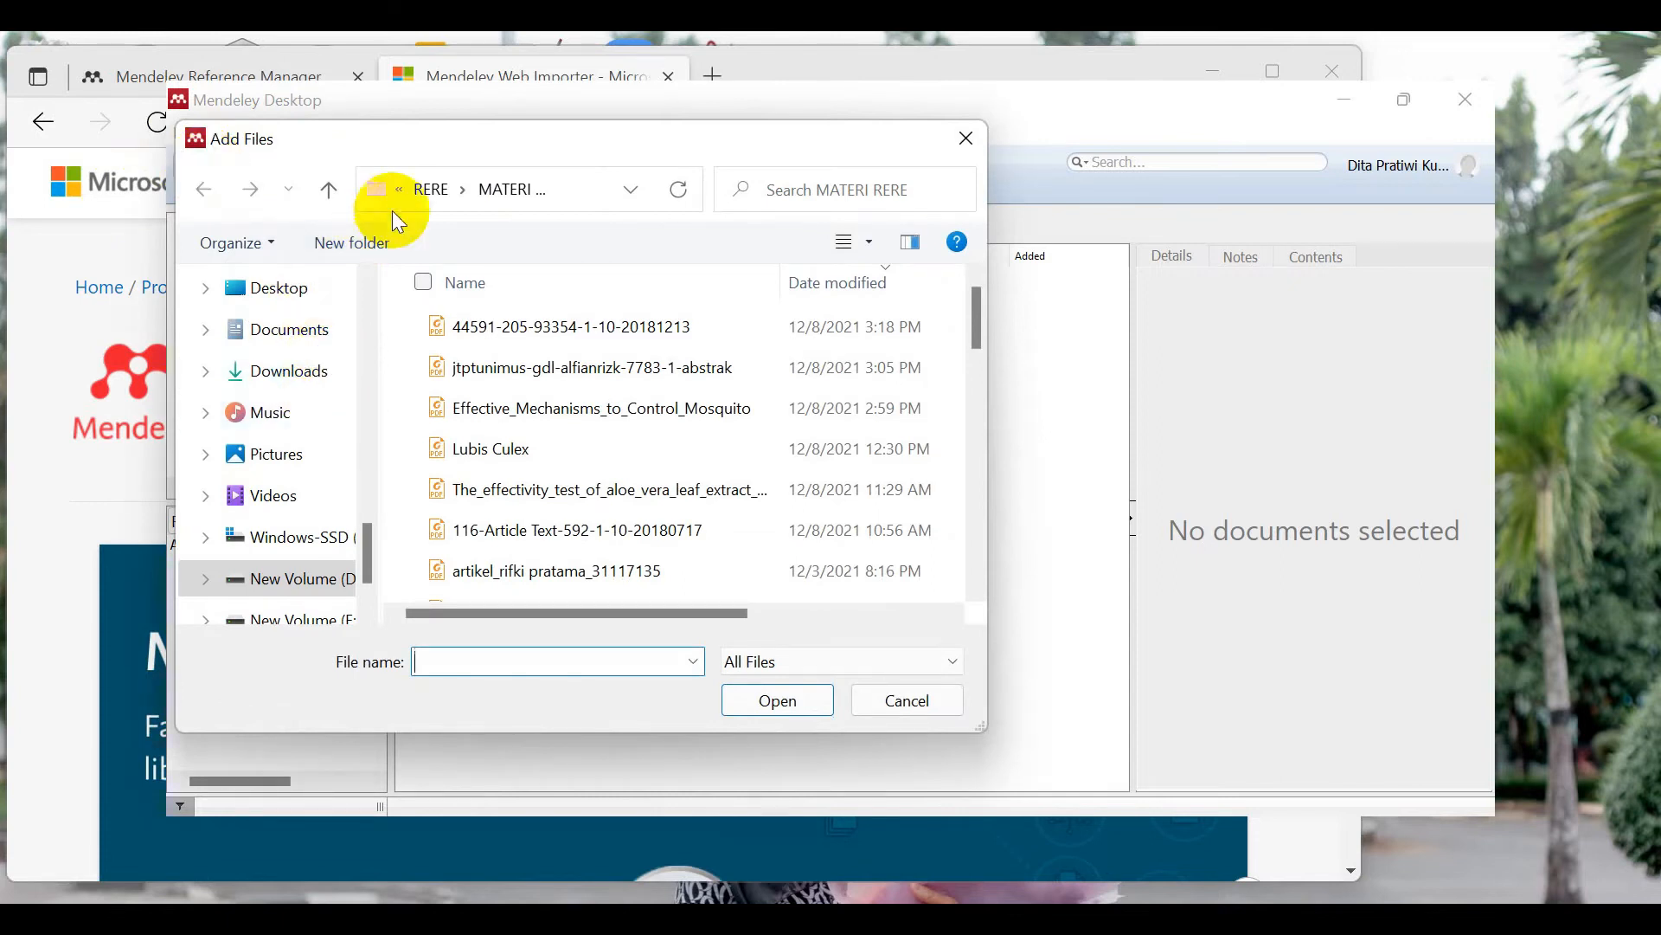
click(971, 327)
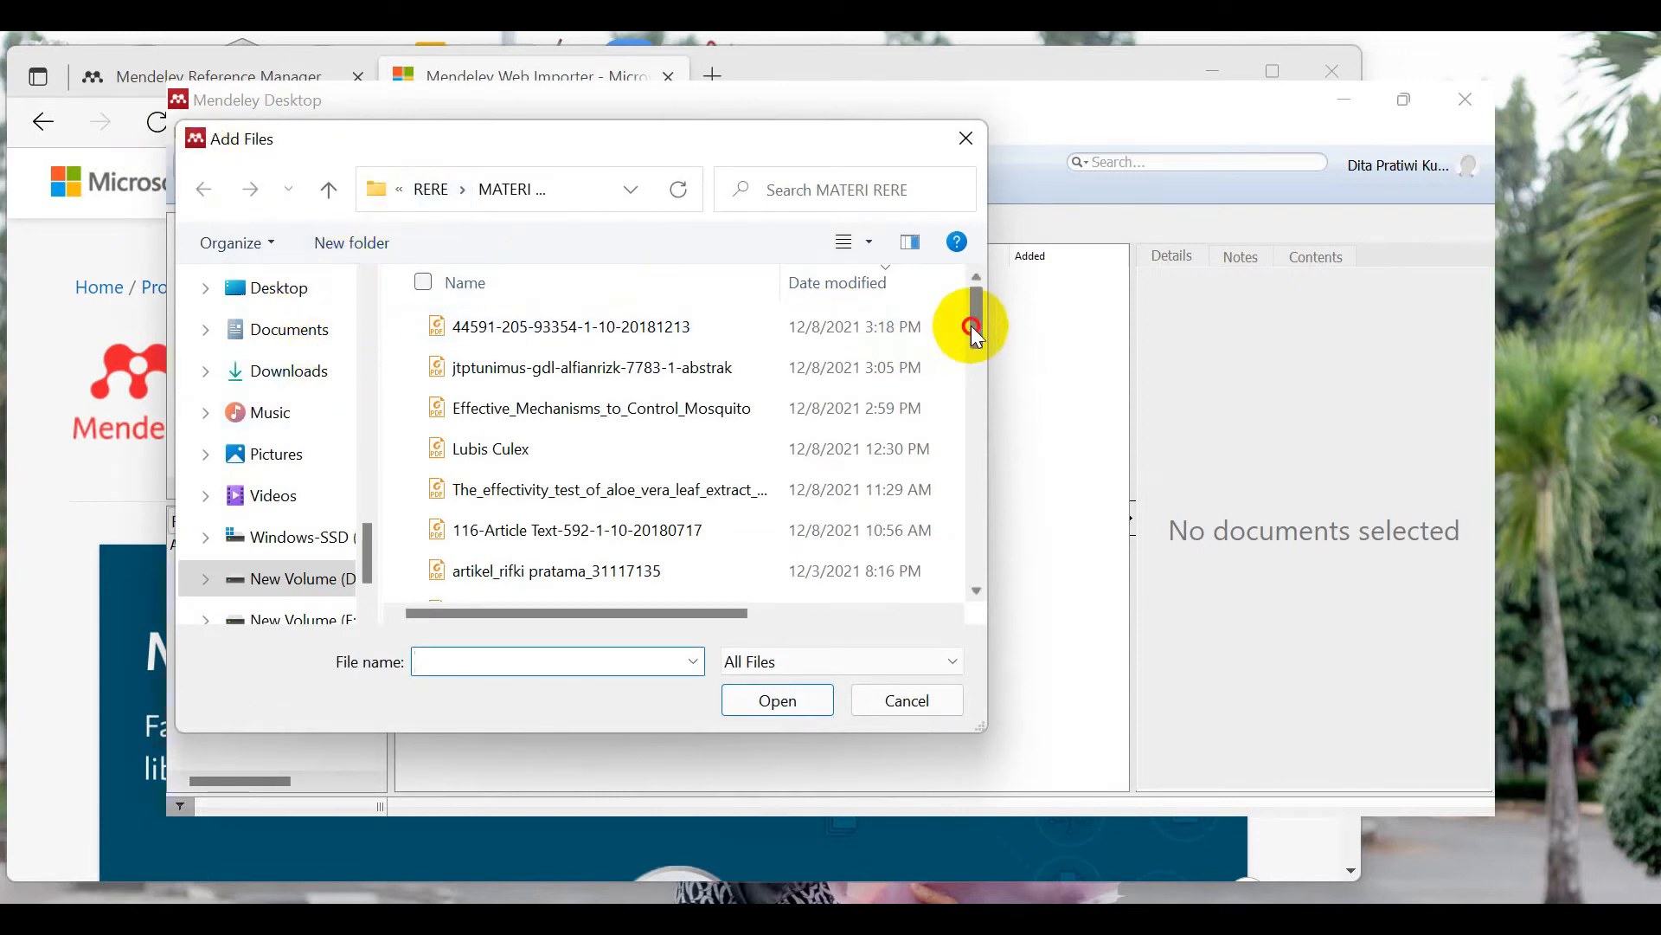
click(579, 337)
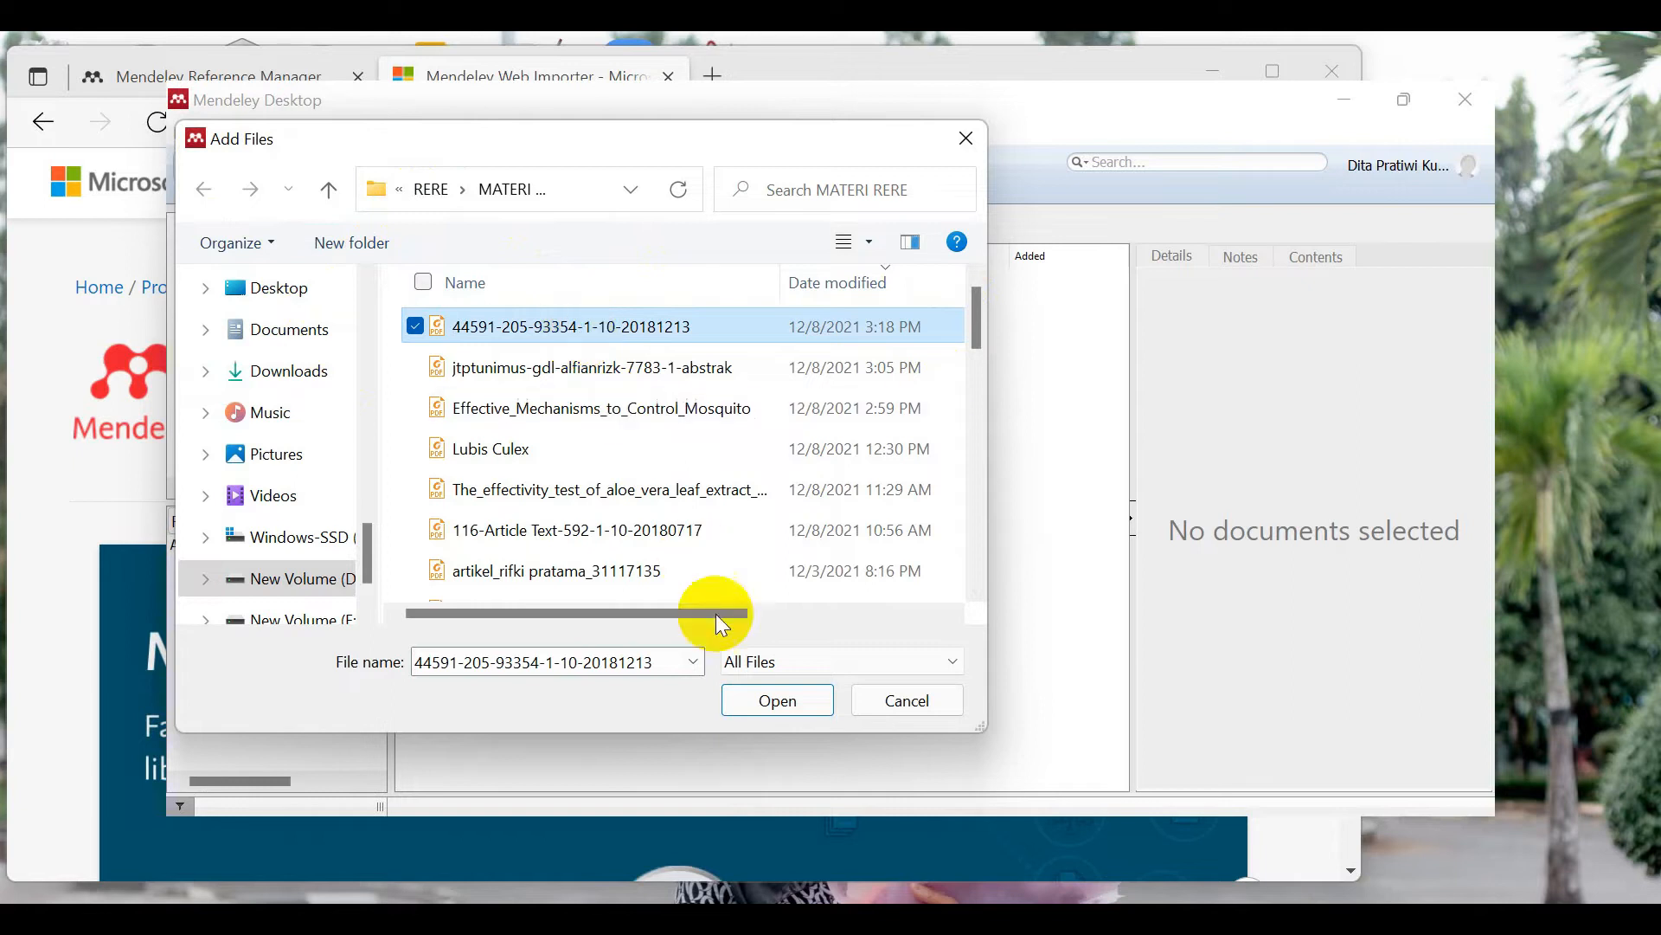
click(760, 701)
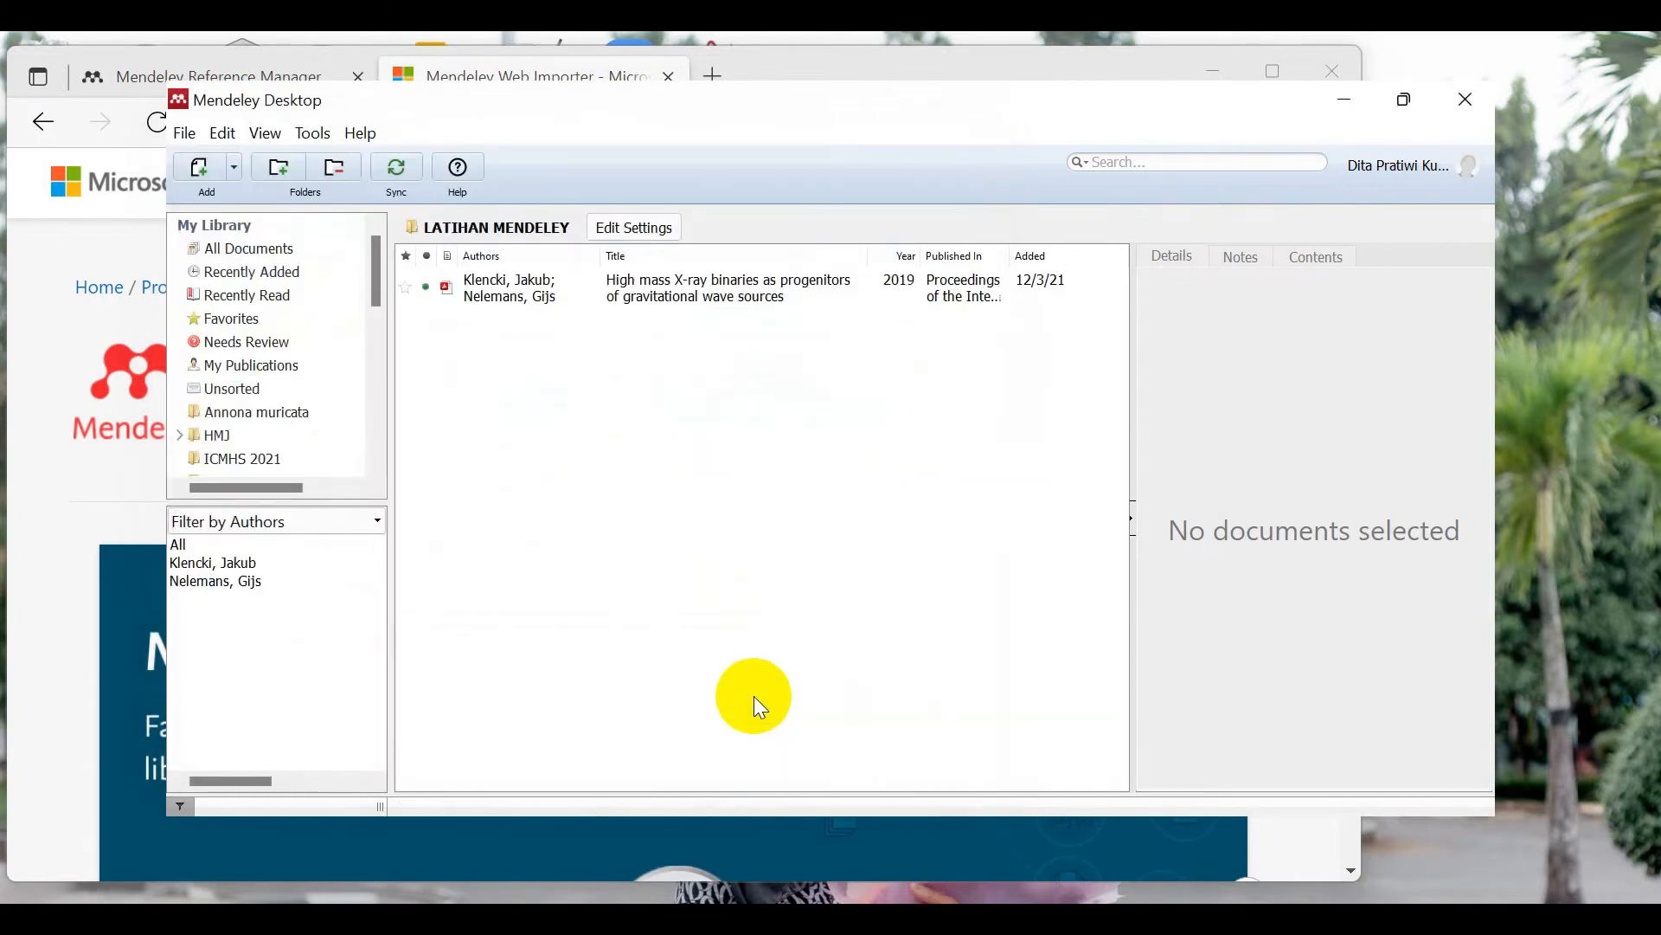
Step: Add the jtptunimus-gdl-alfianrizk-7783-1-abstrak PDF to LATIHAN MENDELEY as well
click(208, 168)
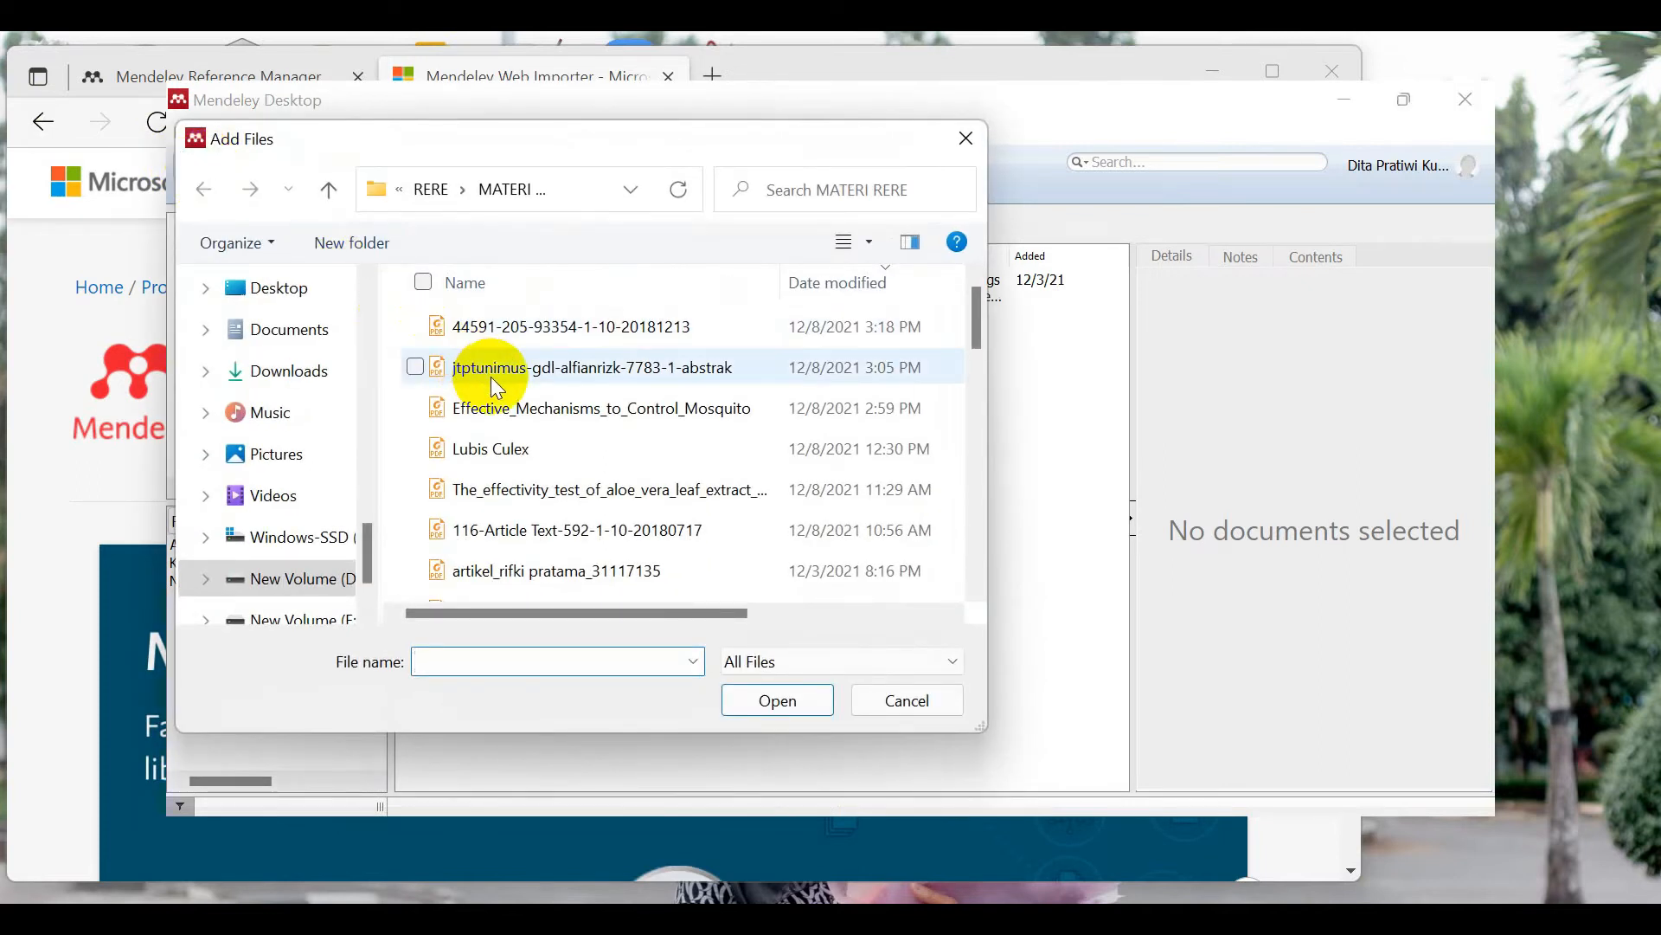
click(979, 147)
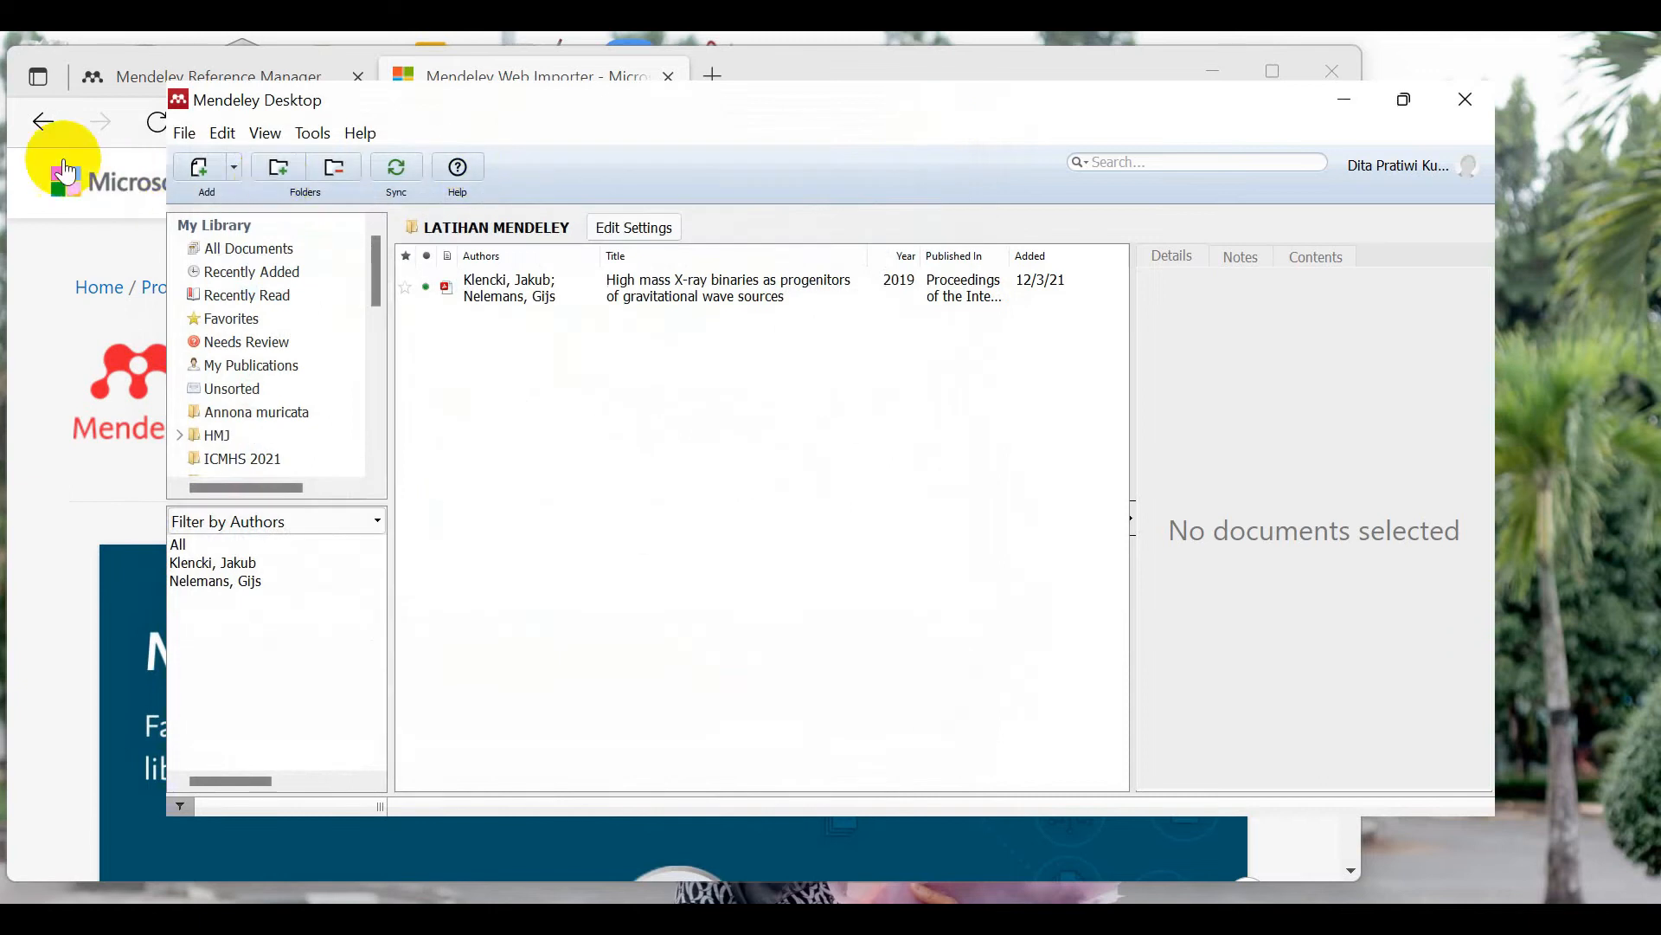
click(188, 136)
click(223, 133)
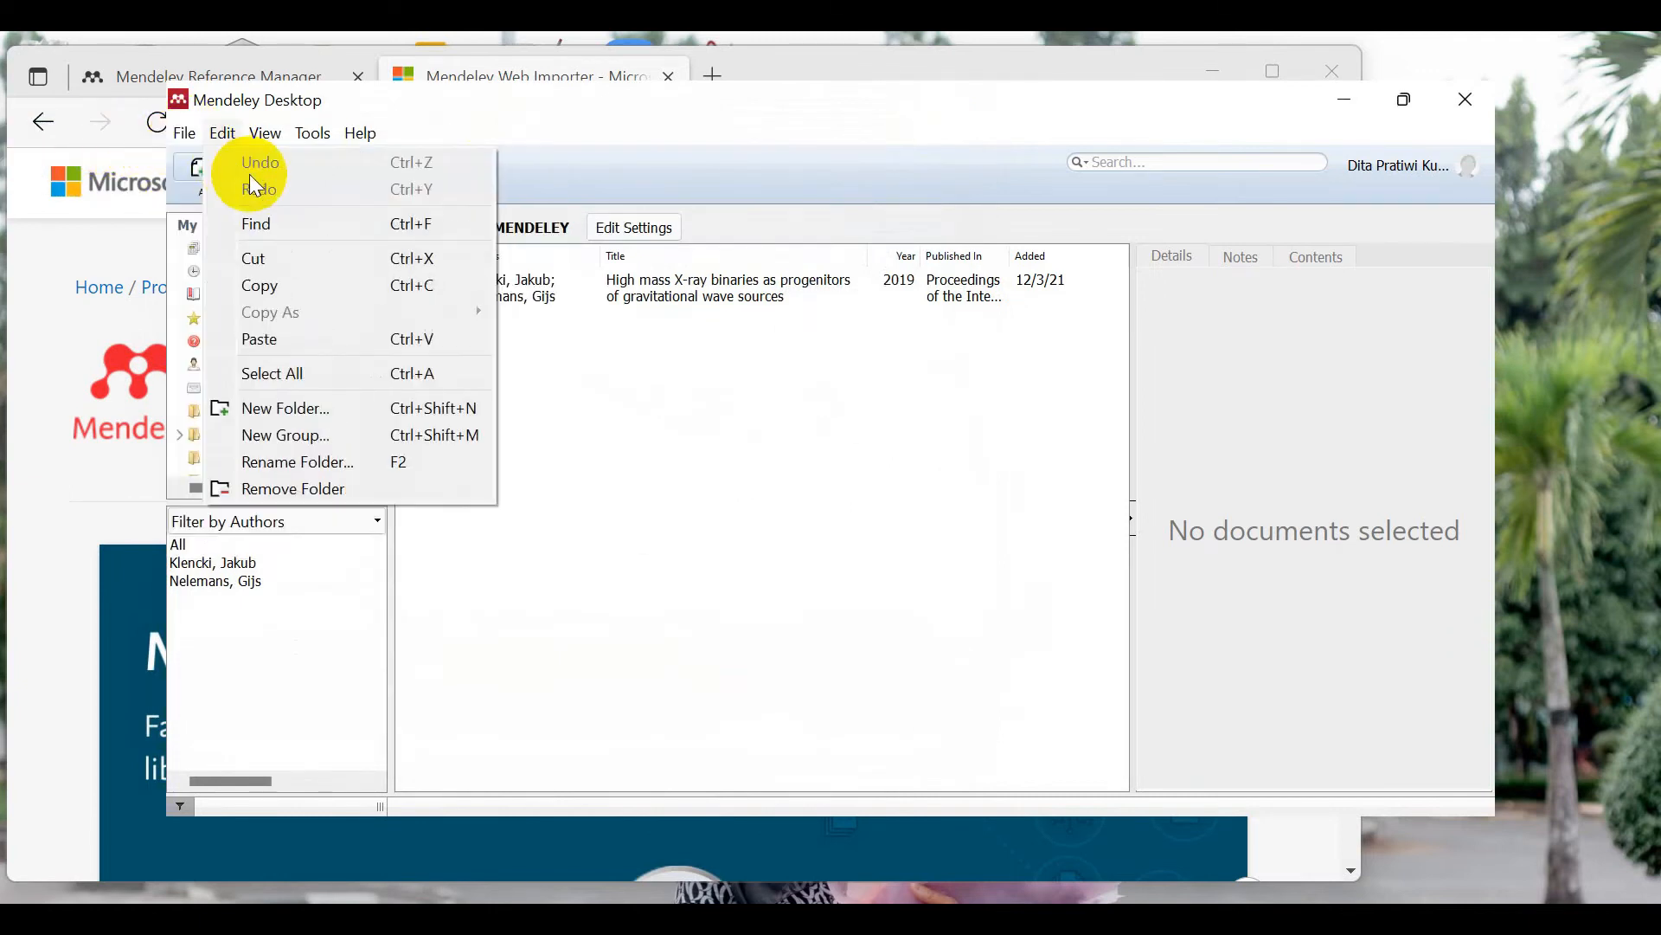
click(192, 160)
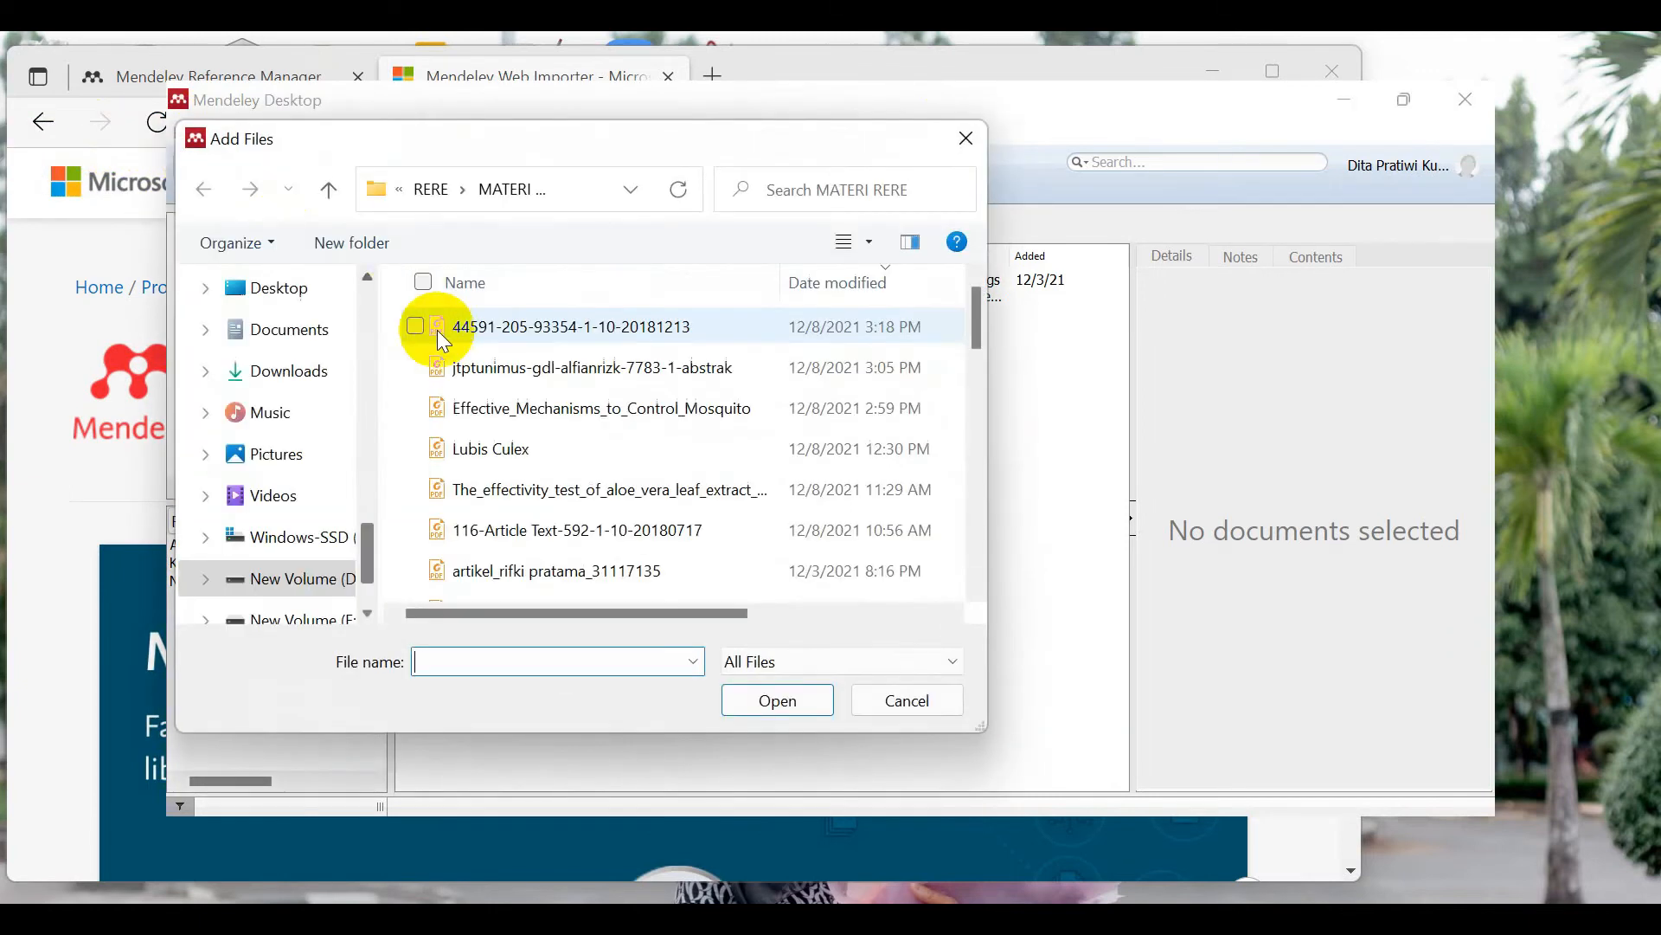
click(499, 379)
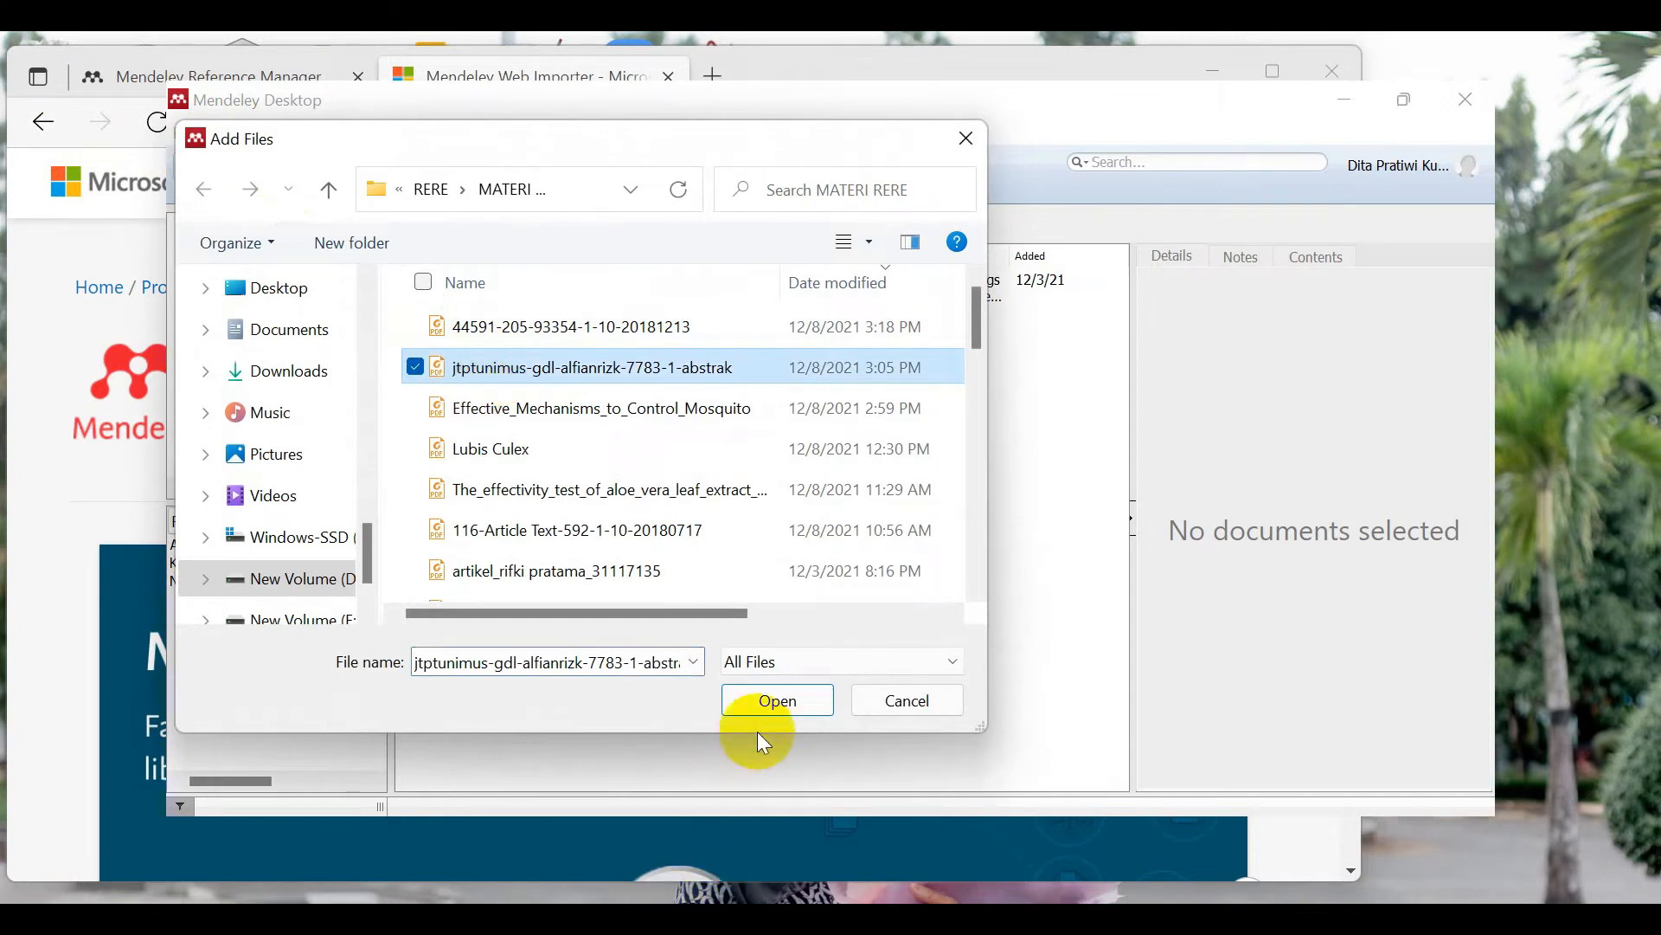
click(766, 699)
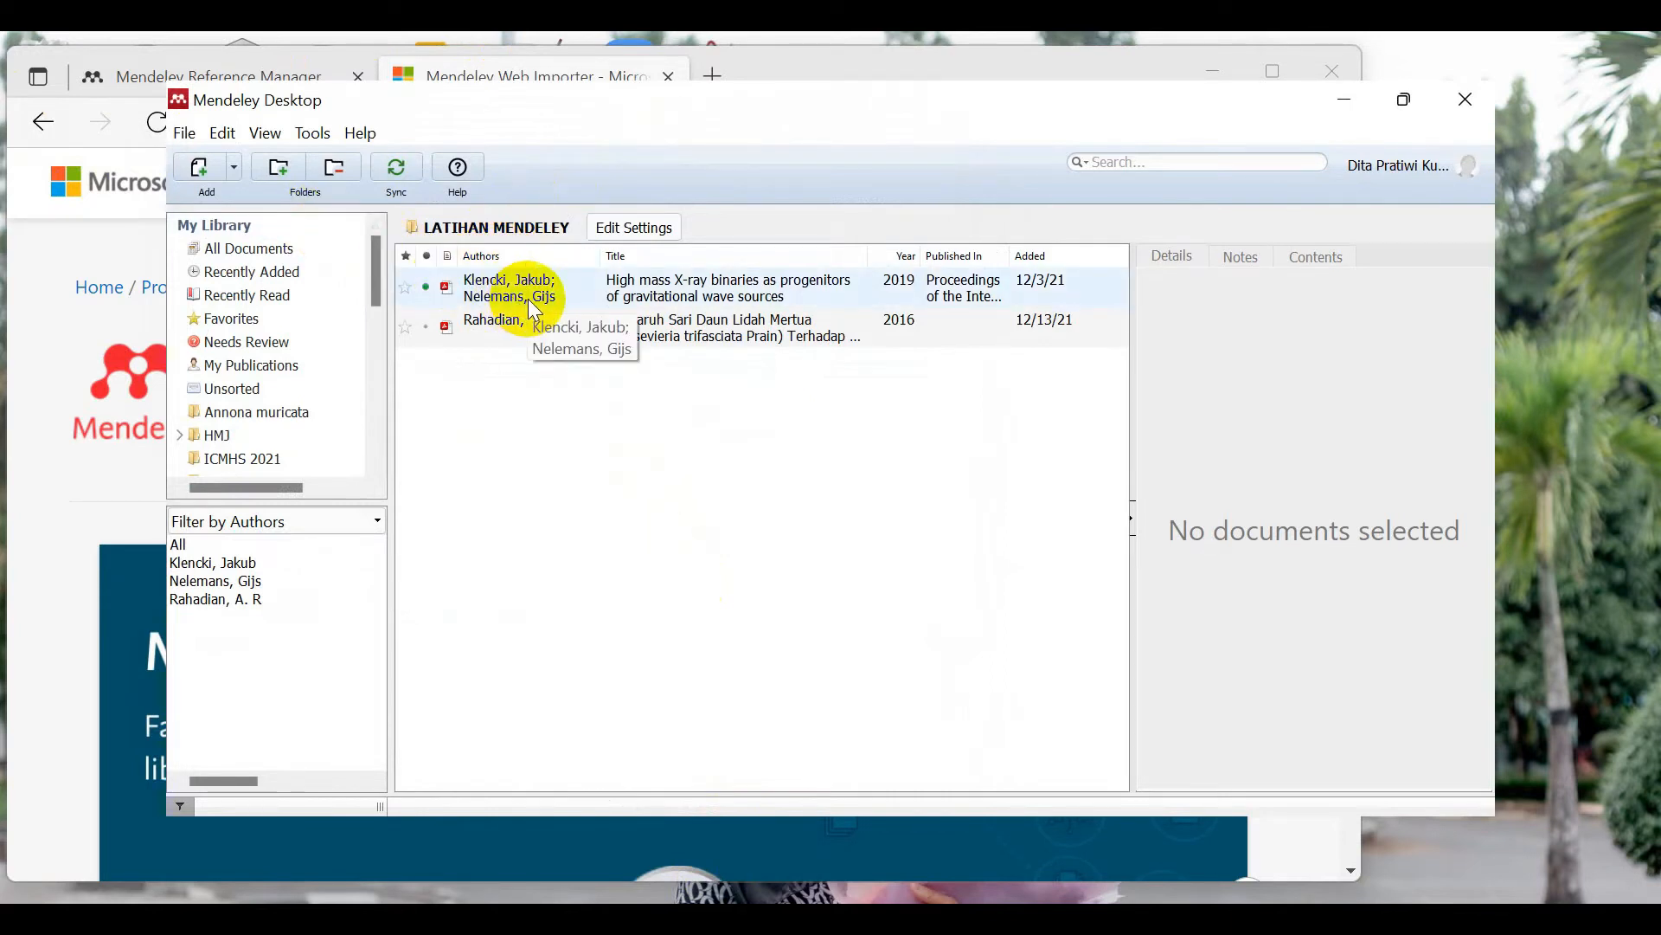
Step: Check the Add choices and File menu again, closing both without picking anything
click(233, 169)
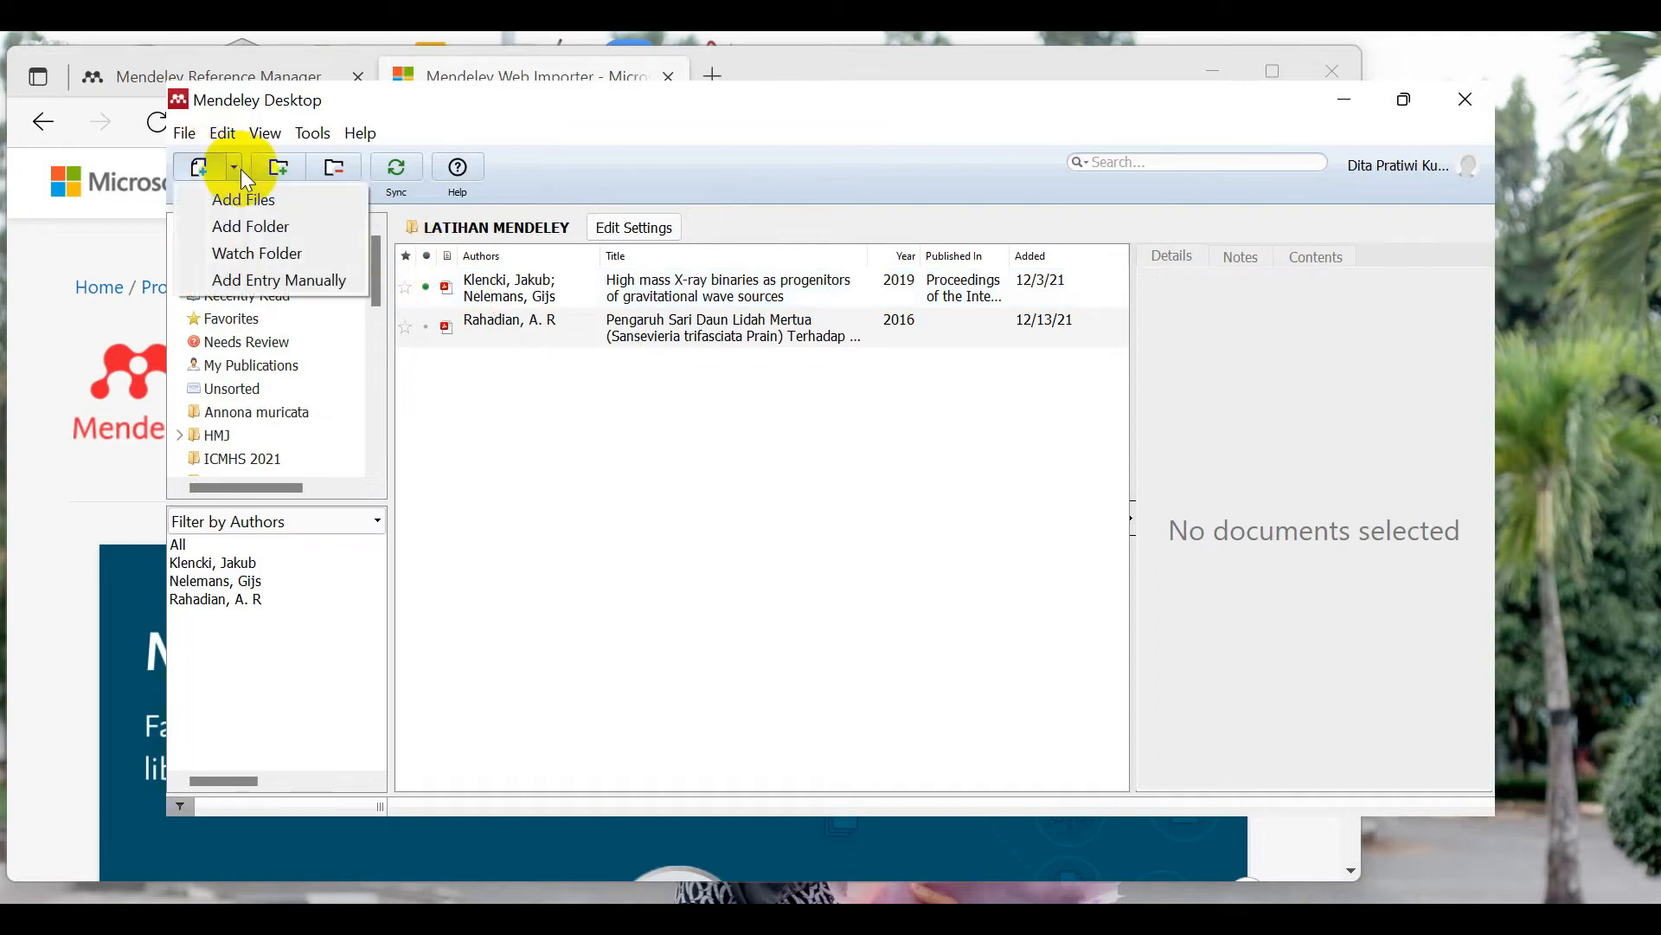
click(595, 126)
click(184, 132)
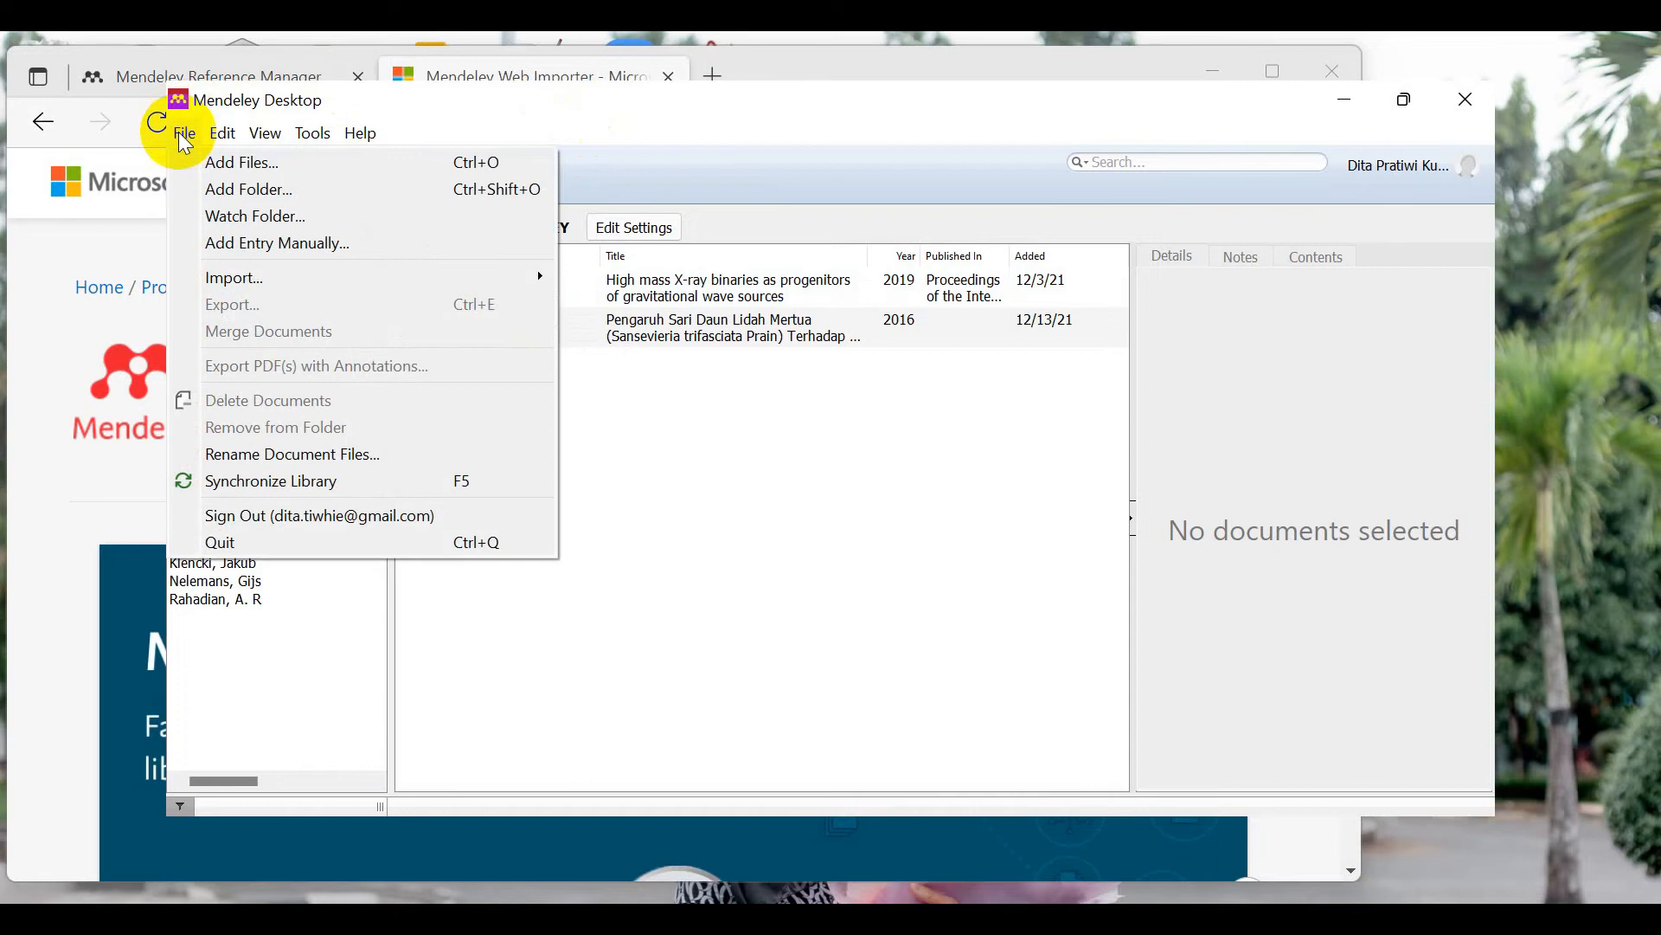
click(653, 126)
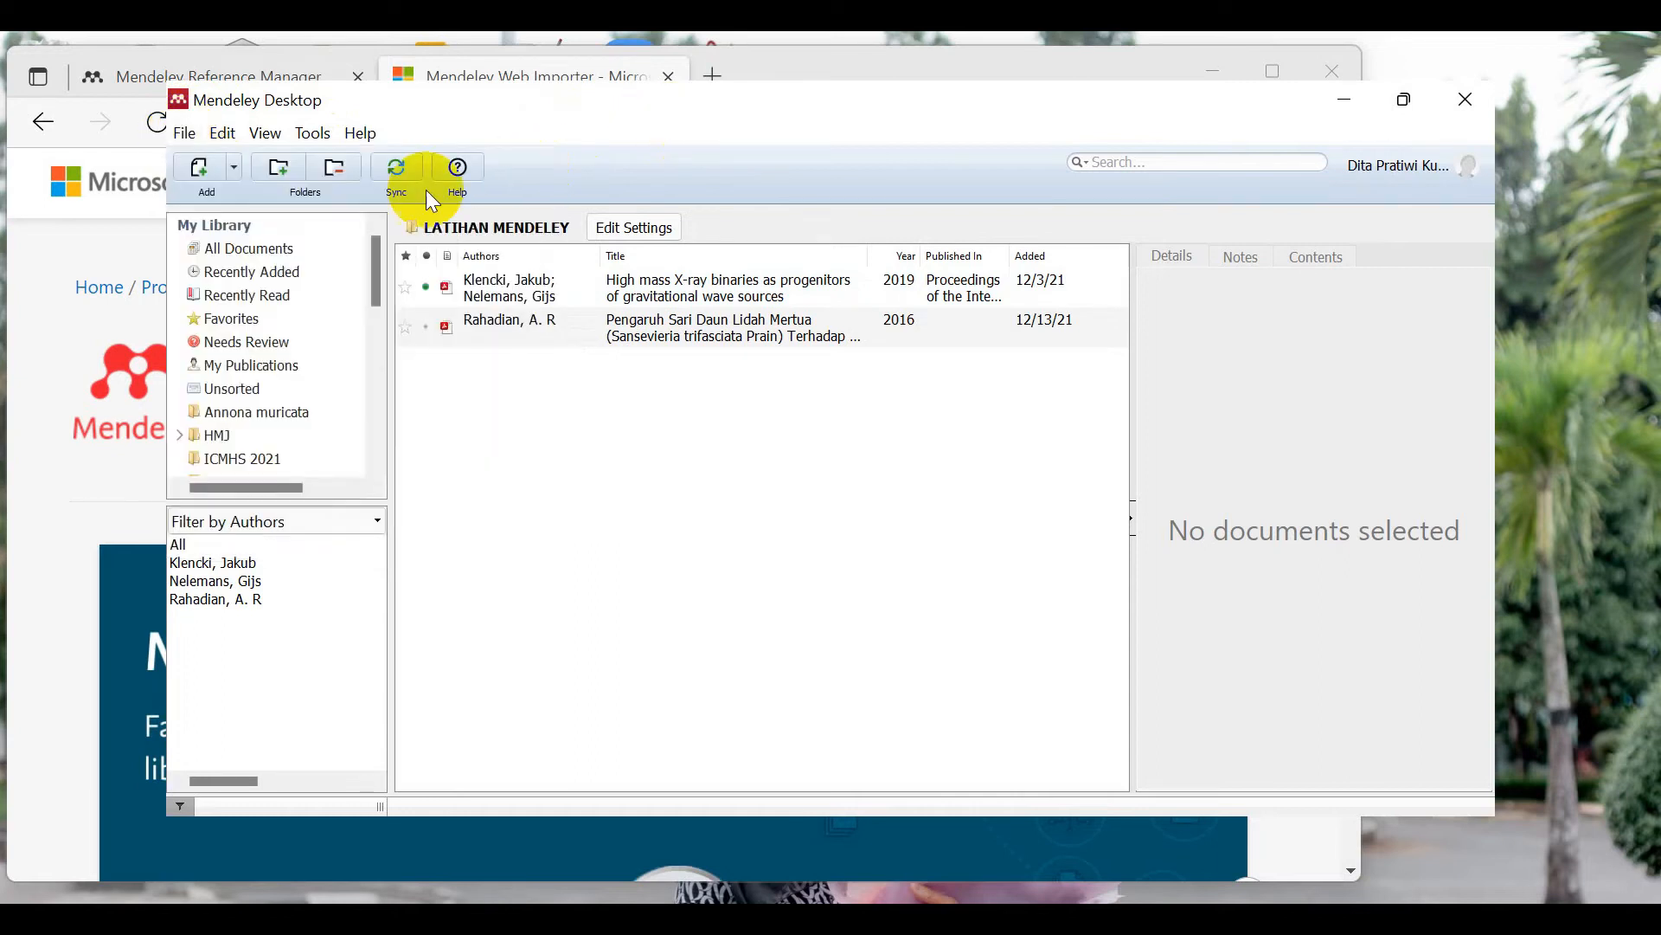
Step: Import the MATERI folder from New Volume (D:) > crp, including subfolders, into LATIHAN MENDELEY
click(234, 166)
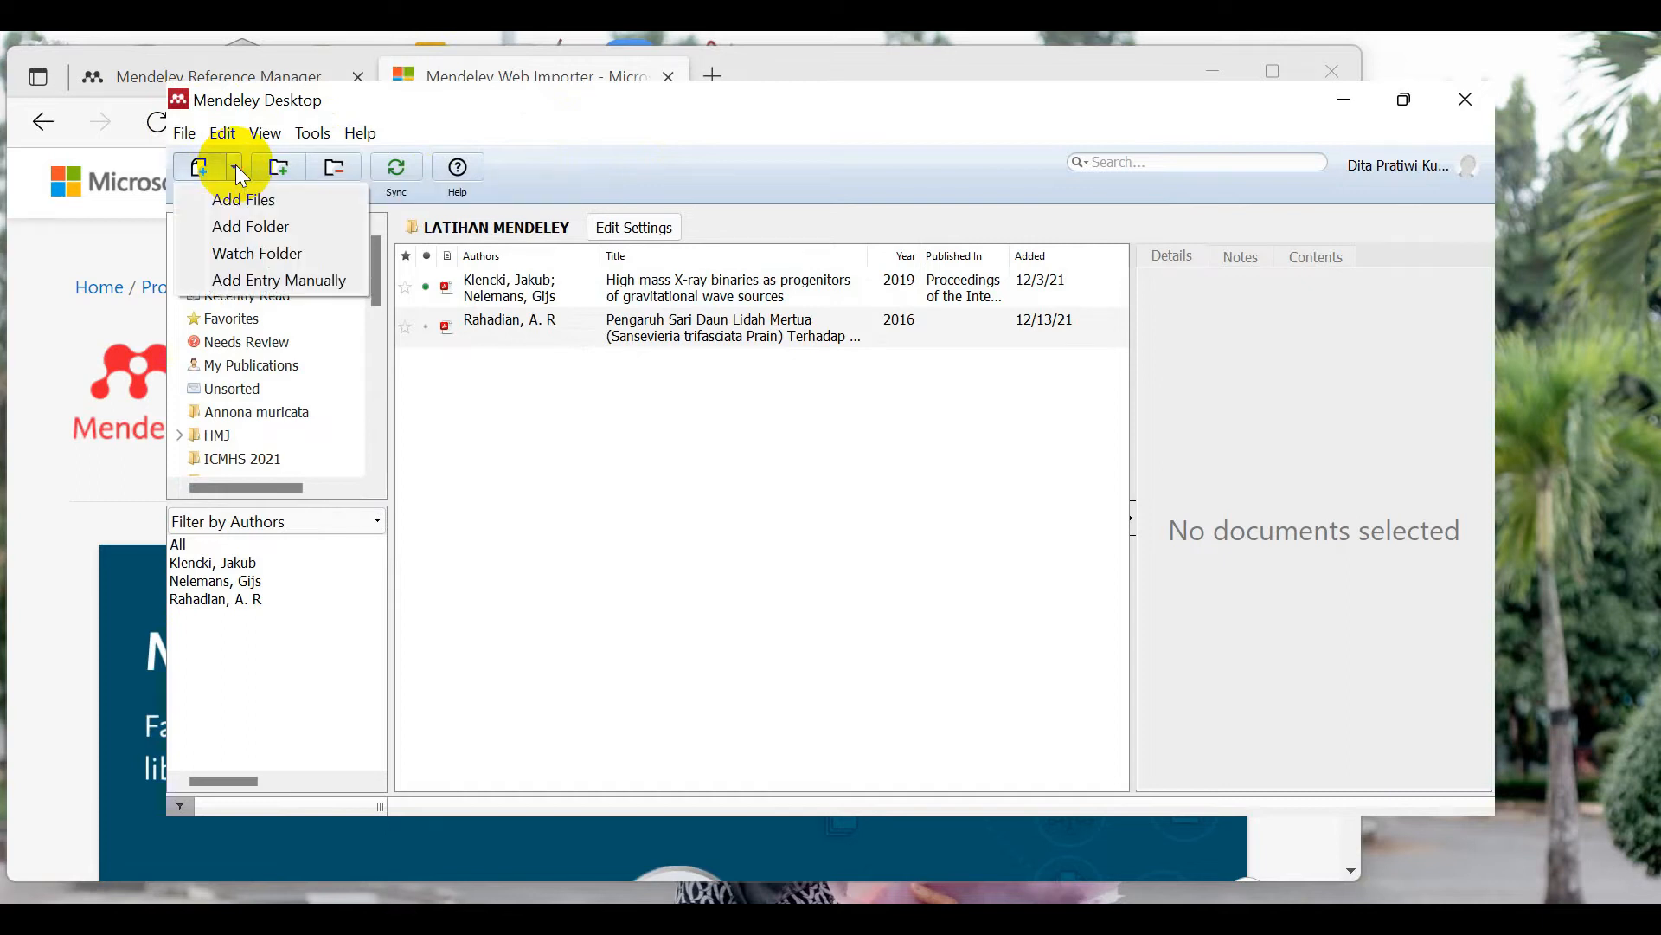
click(235, 225)
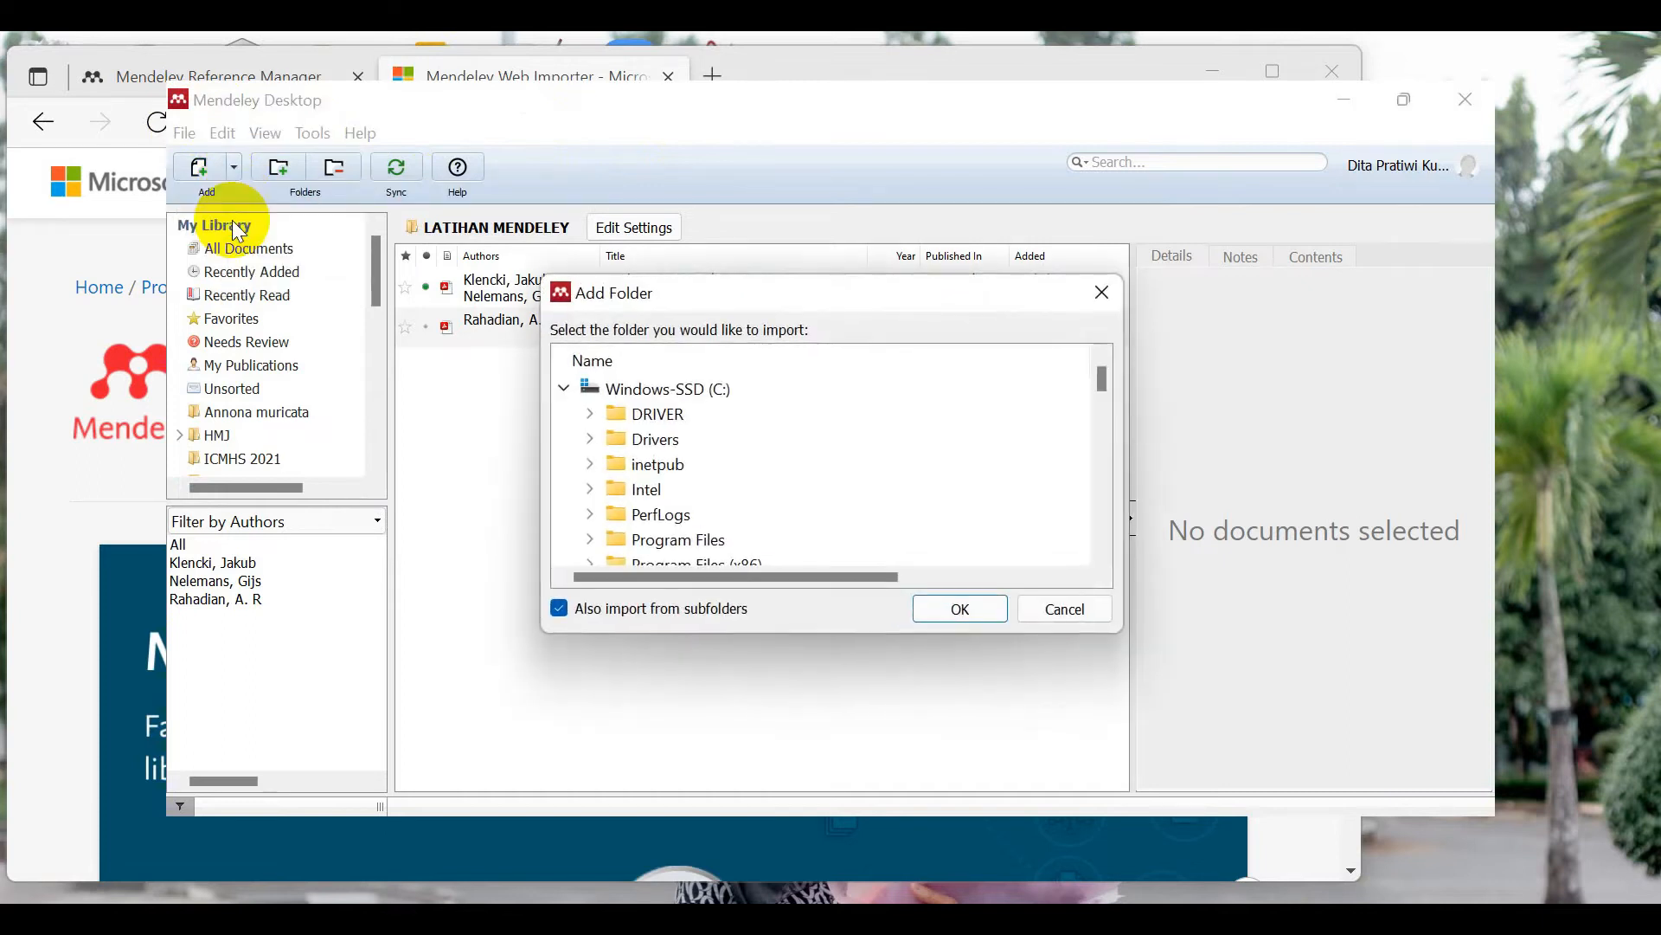
drag(1099, 377, 1086, 537)
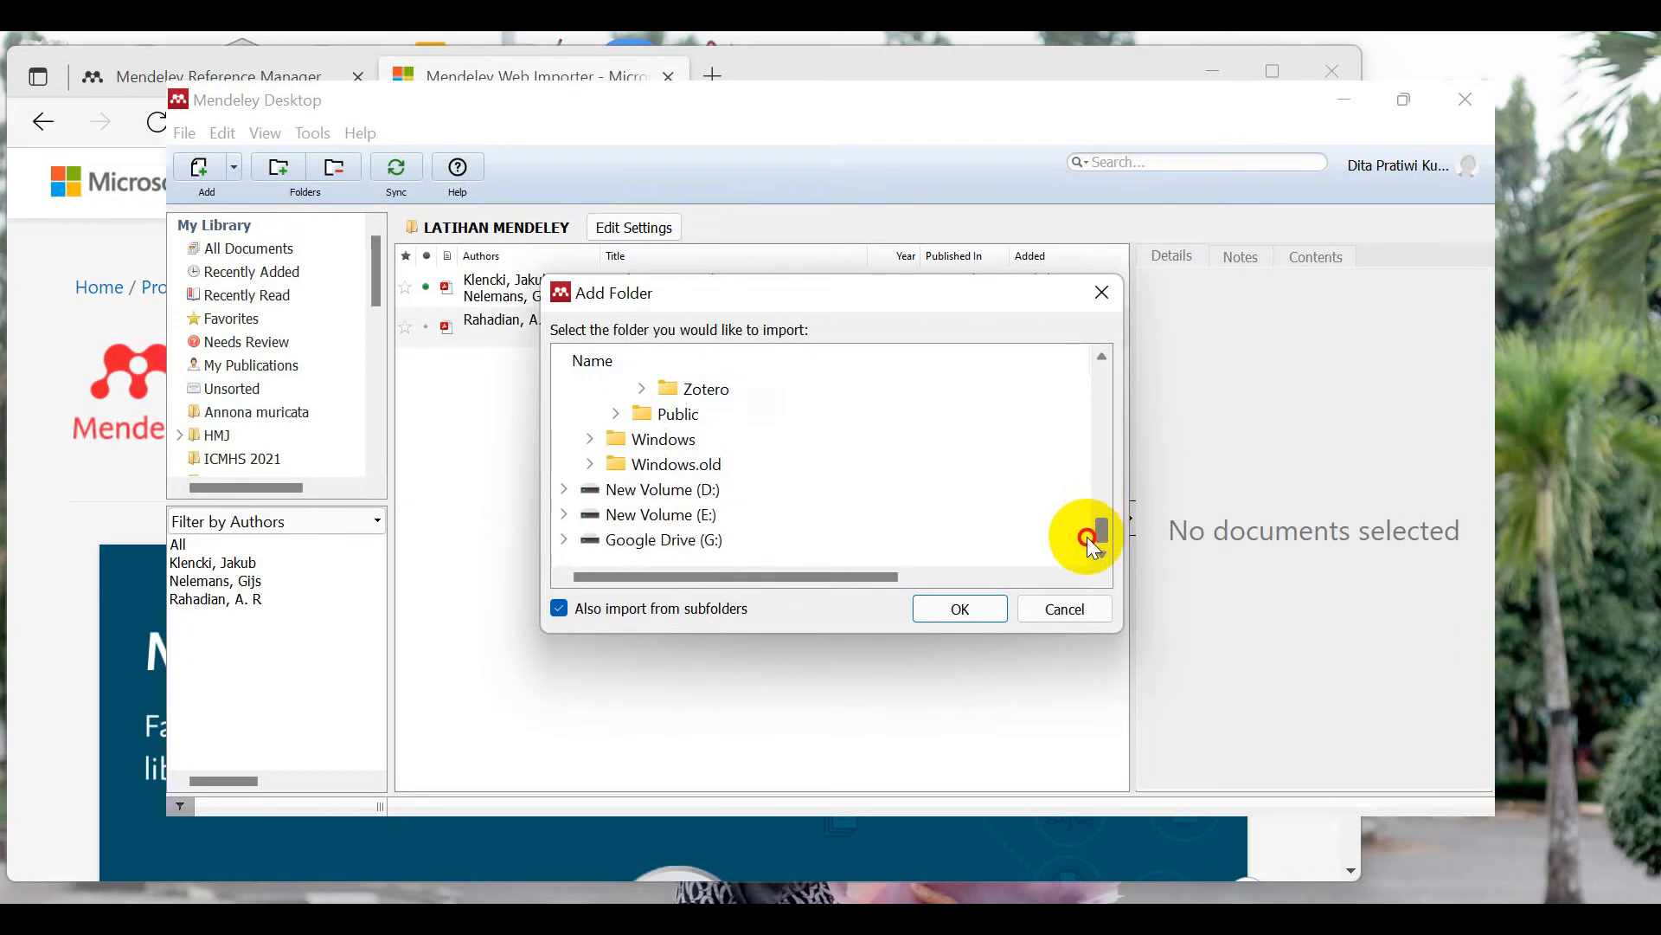
click(587, 502)
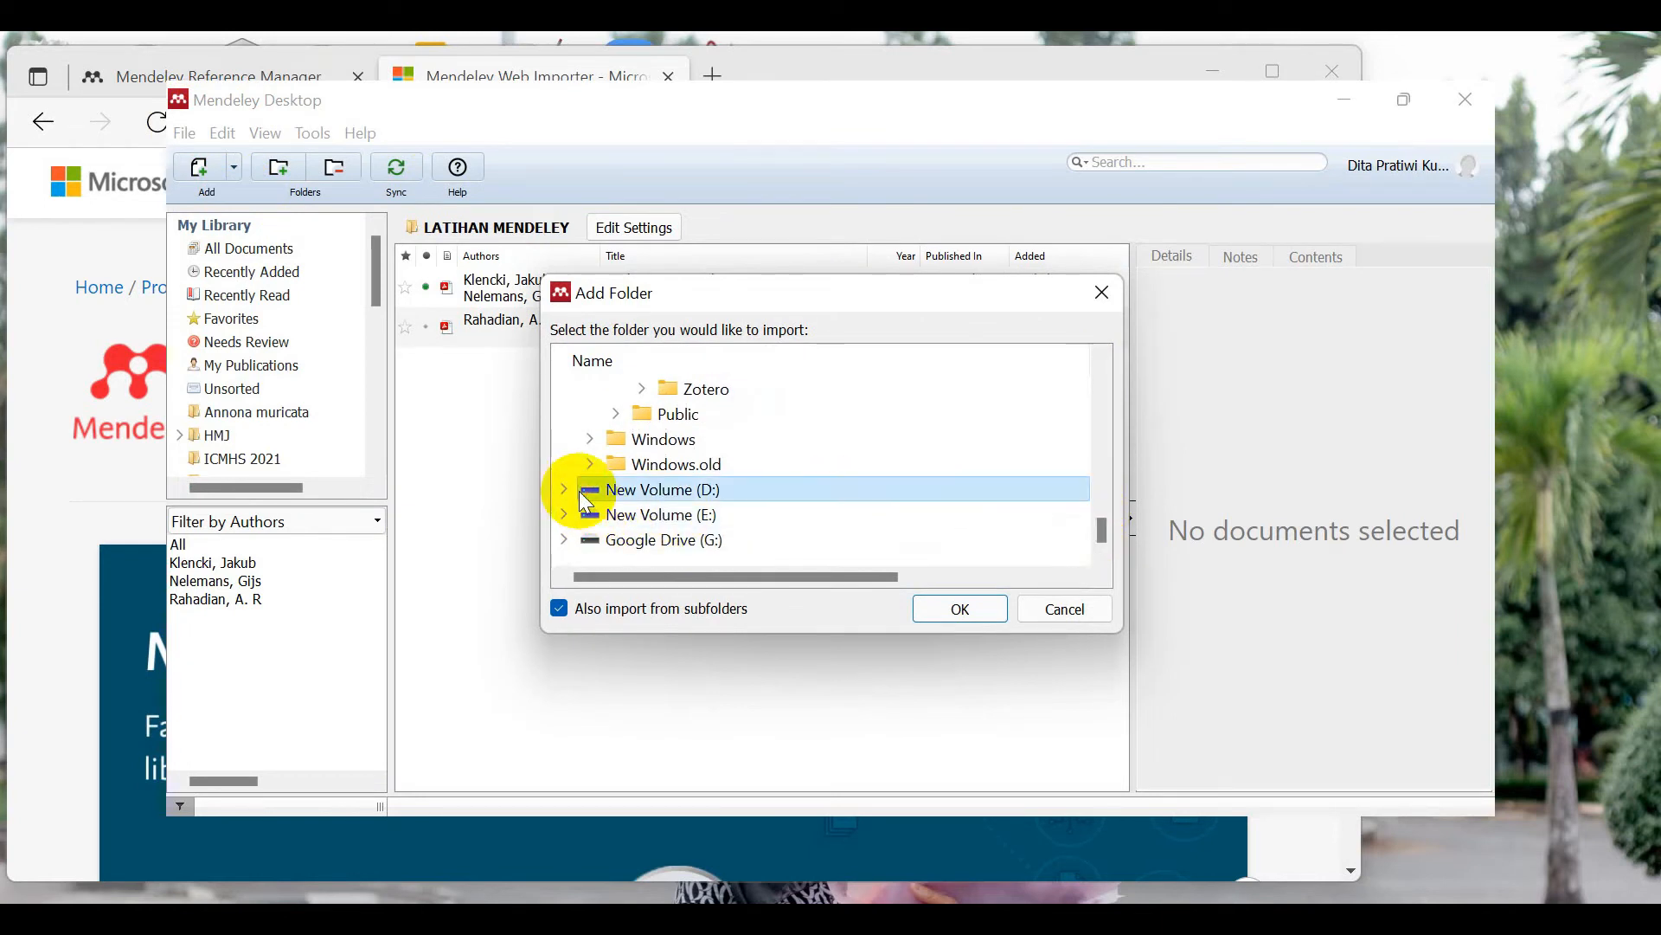
click(565, 488)
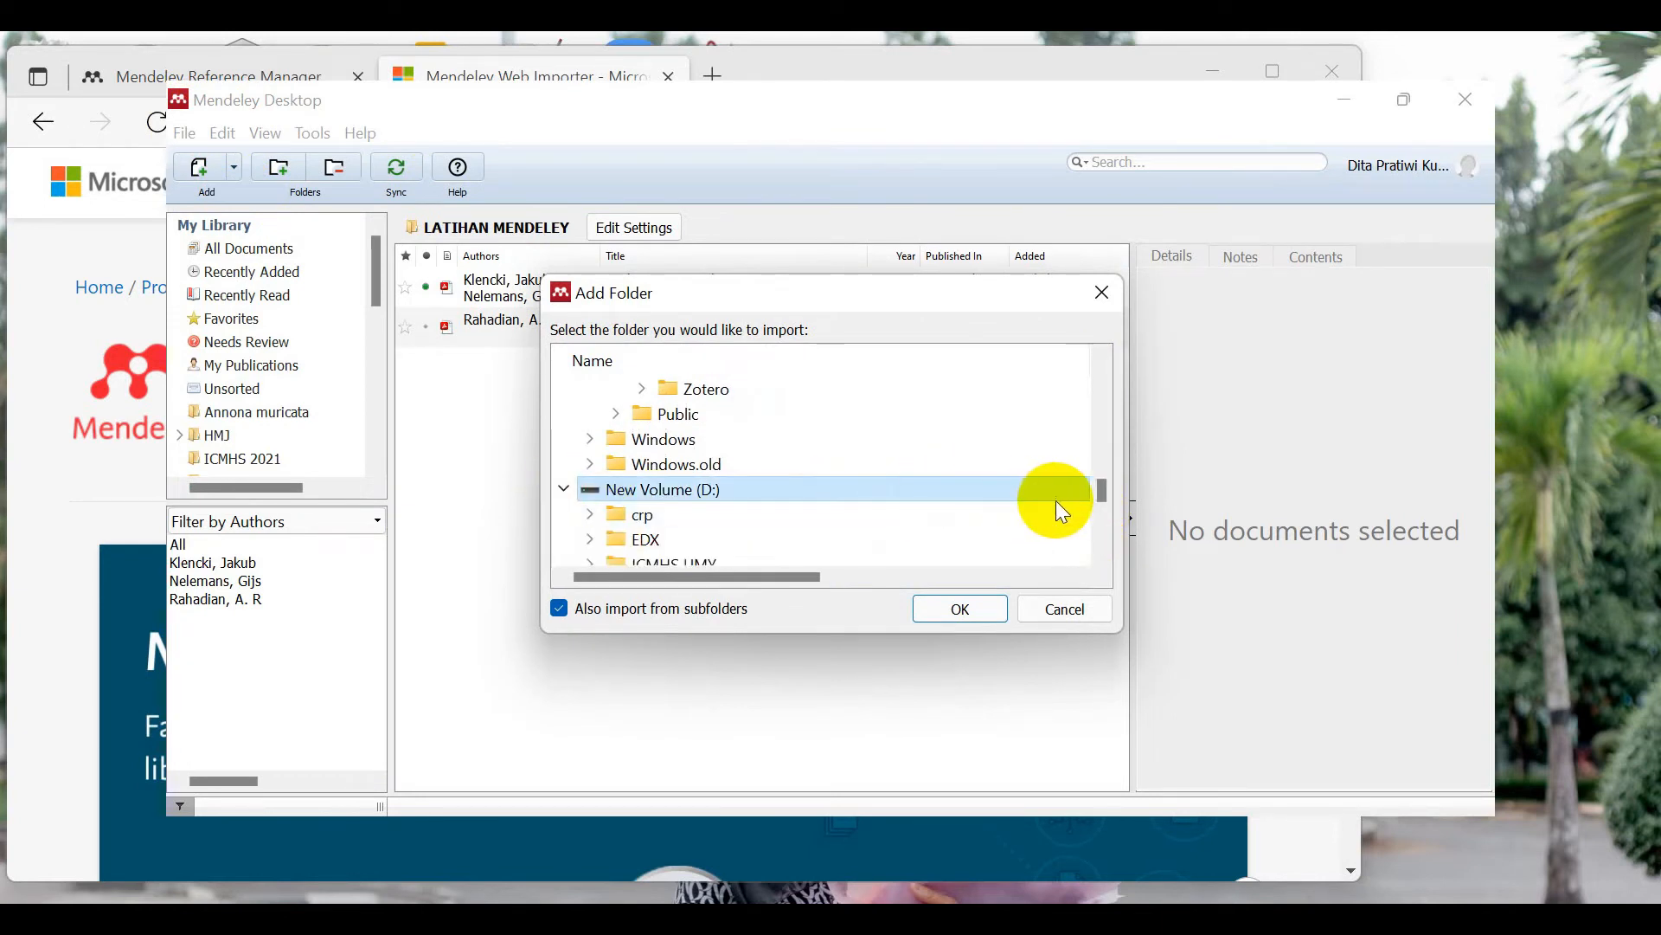
mouse_move(1102, 490)
mouse_down()
mouse_move(1107, 518)
mouse_move(1100, 495)
mouse_up()
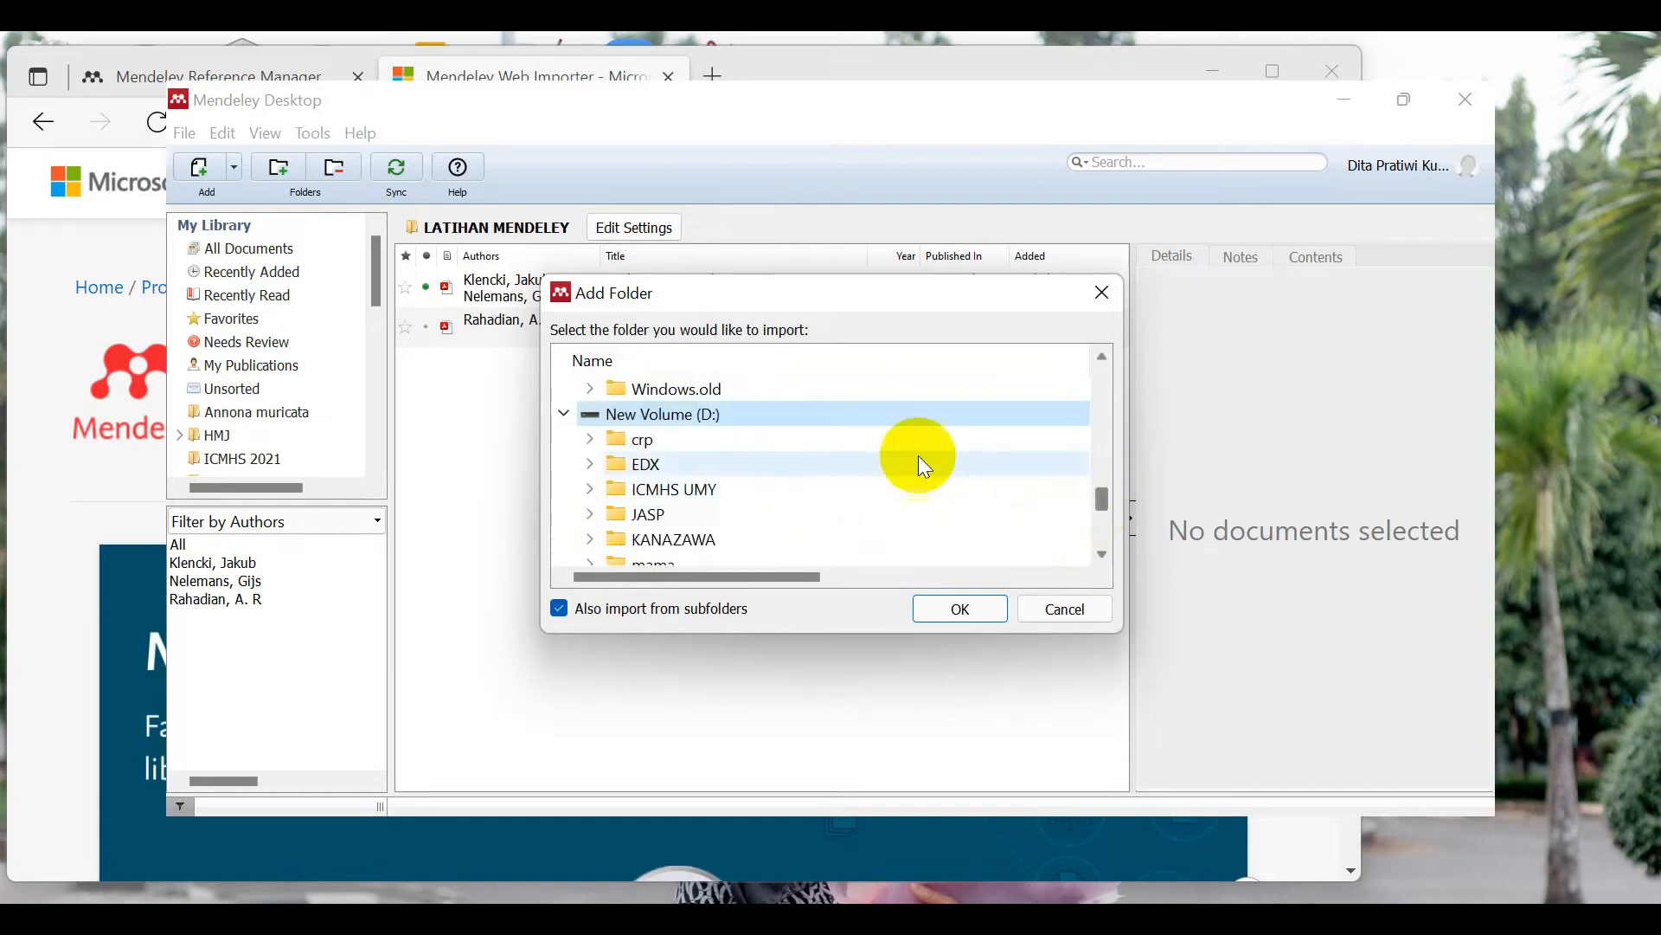
click(646, 440)
double_click(645, 440)
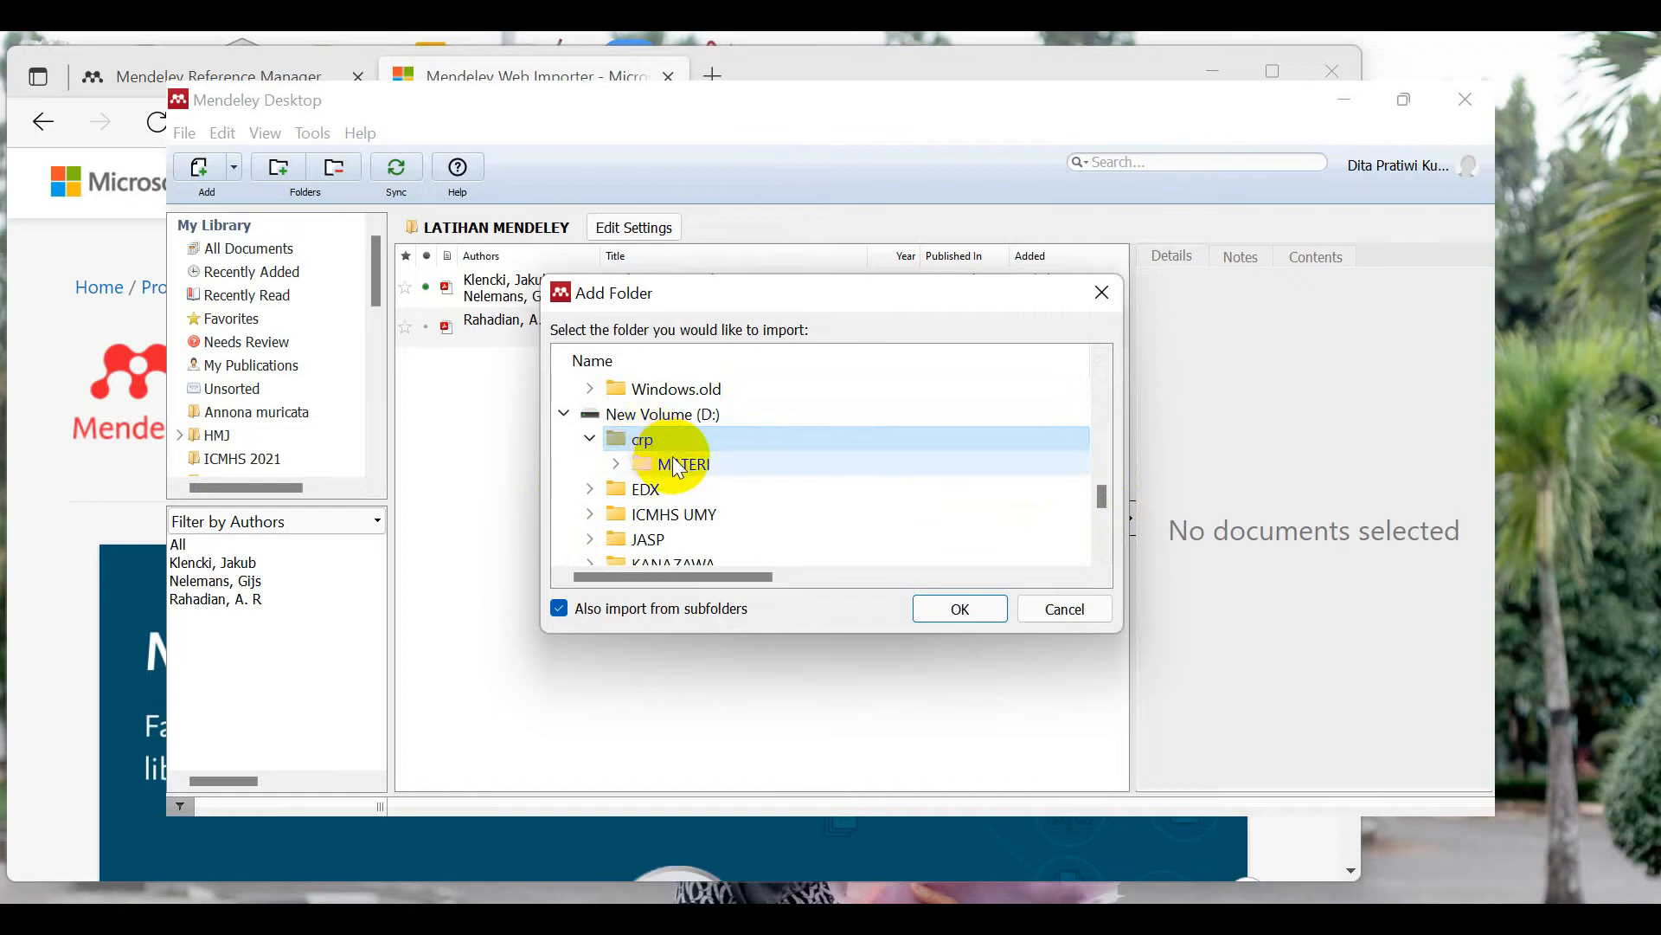
click(684, 464)
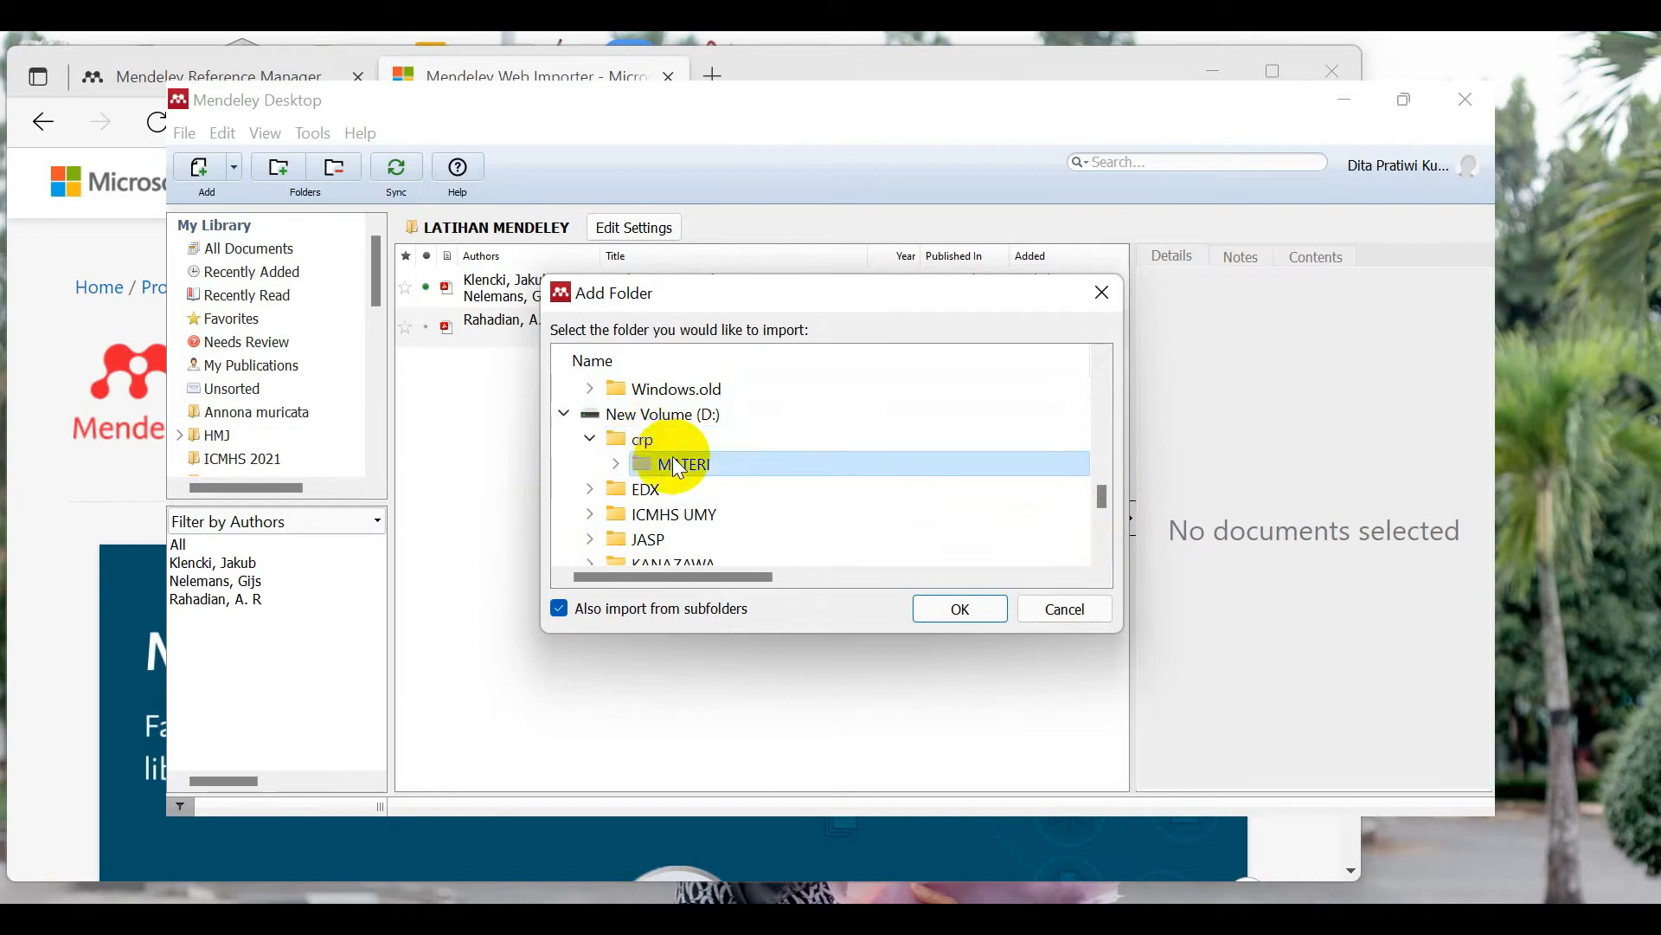
click(954, 606)
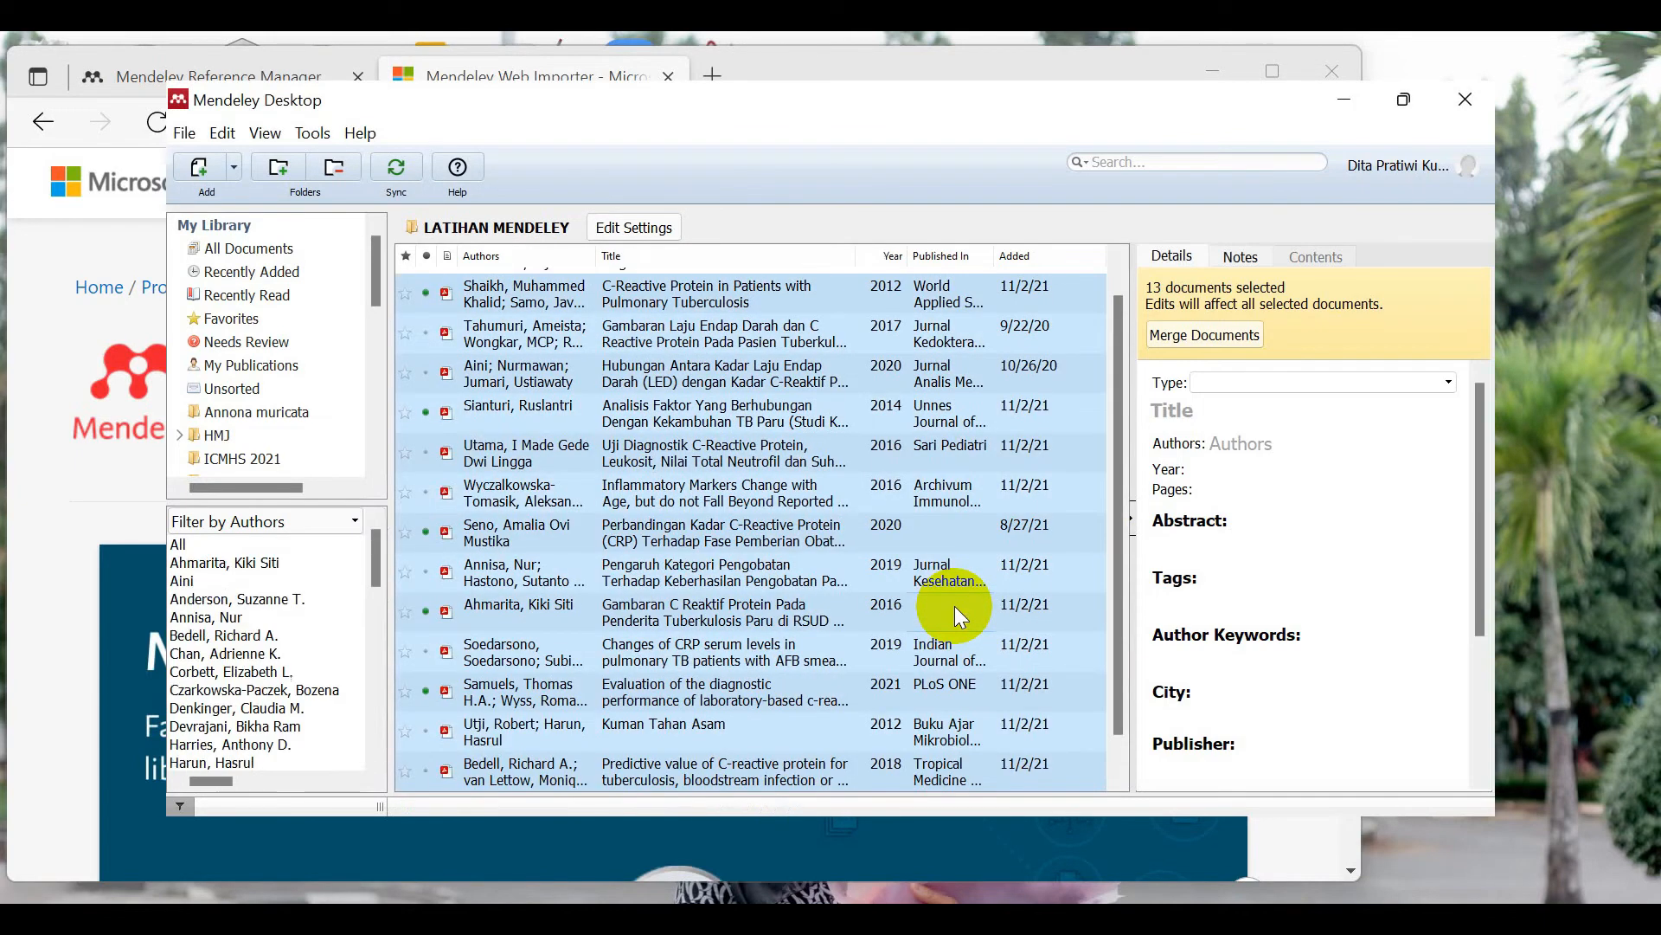
Step: Select only the Klencki high mass X-ray binaries paper so its details show
scroll(1122, 438, up, 1)
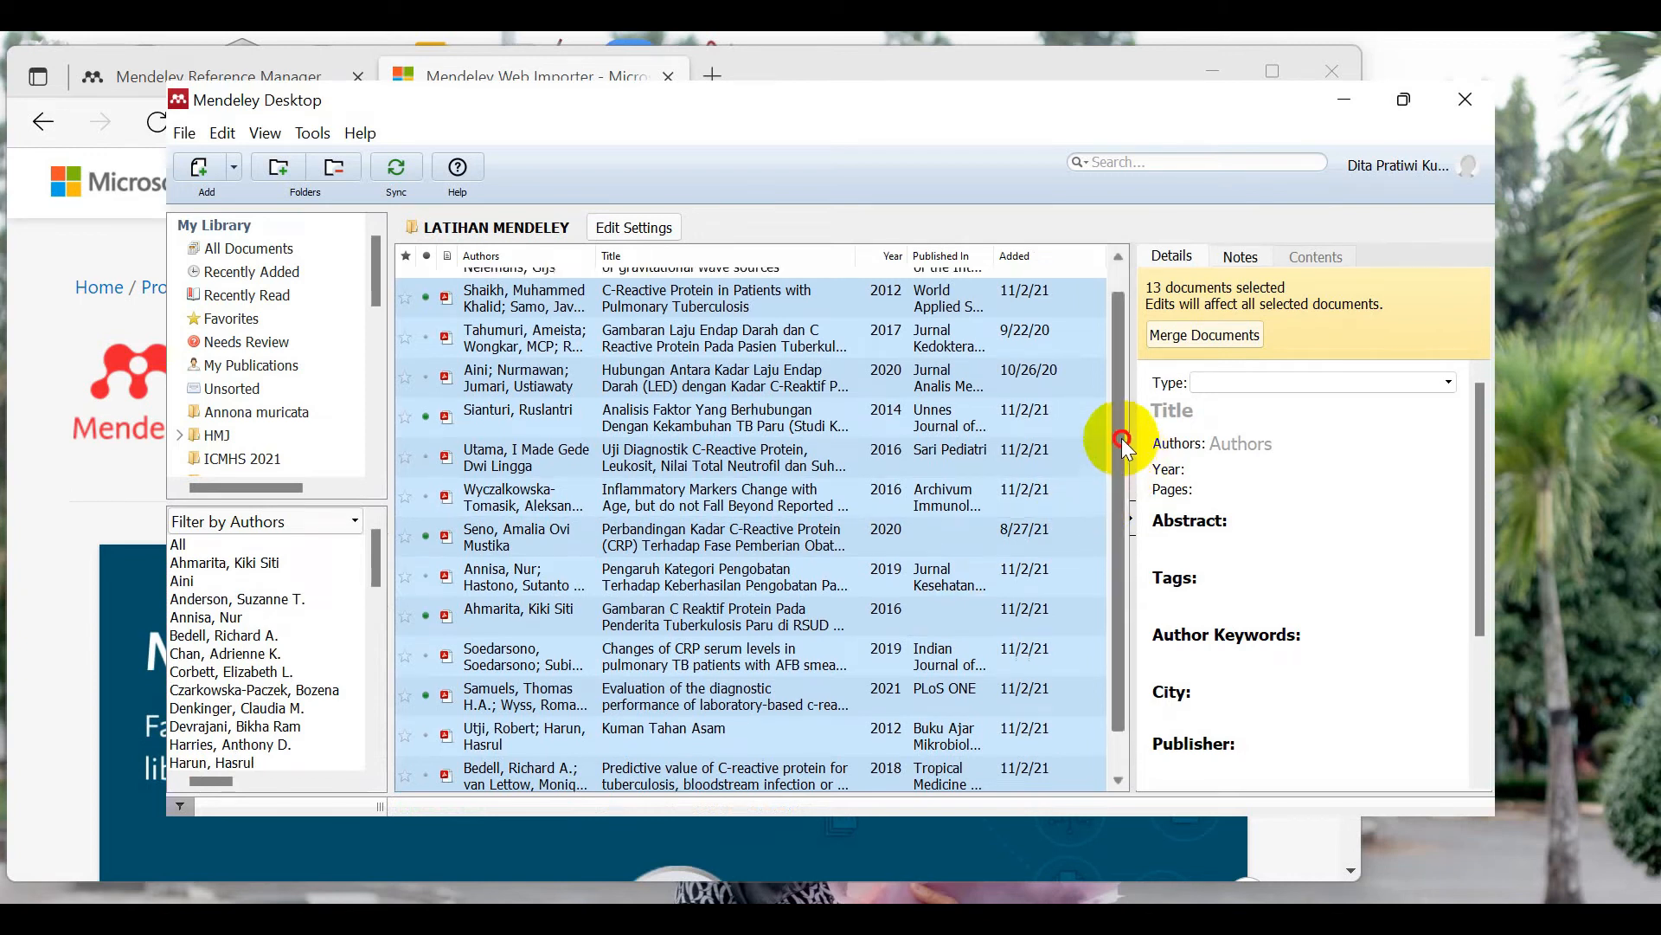
scroll(1116, 450, down, 2)
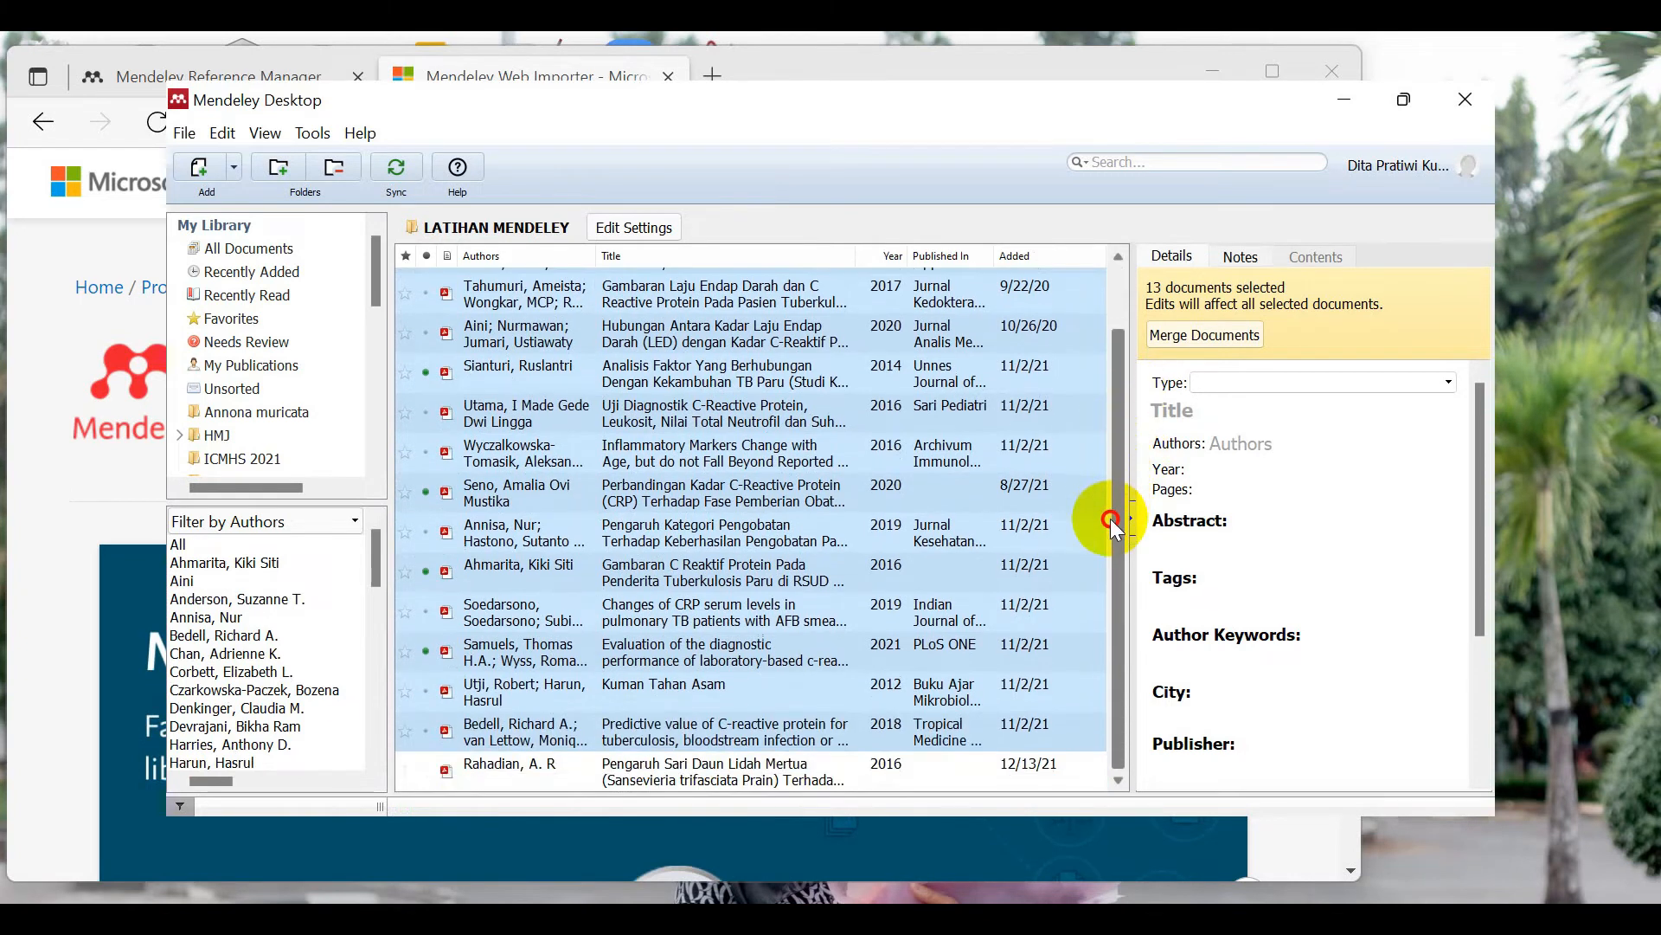
scroll(1112, 484, up, 2)
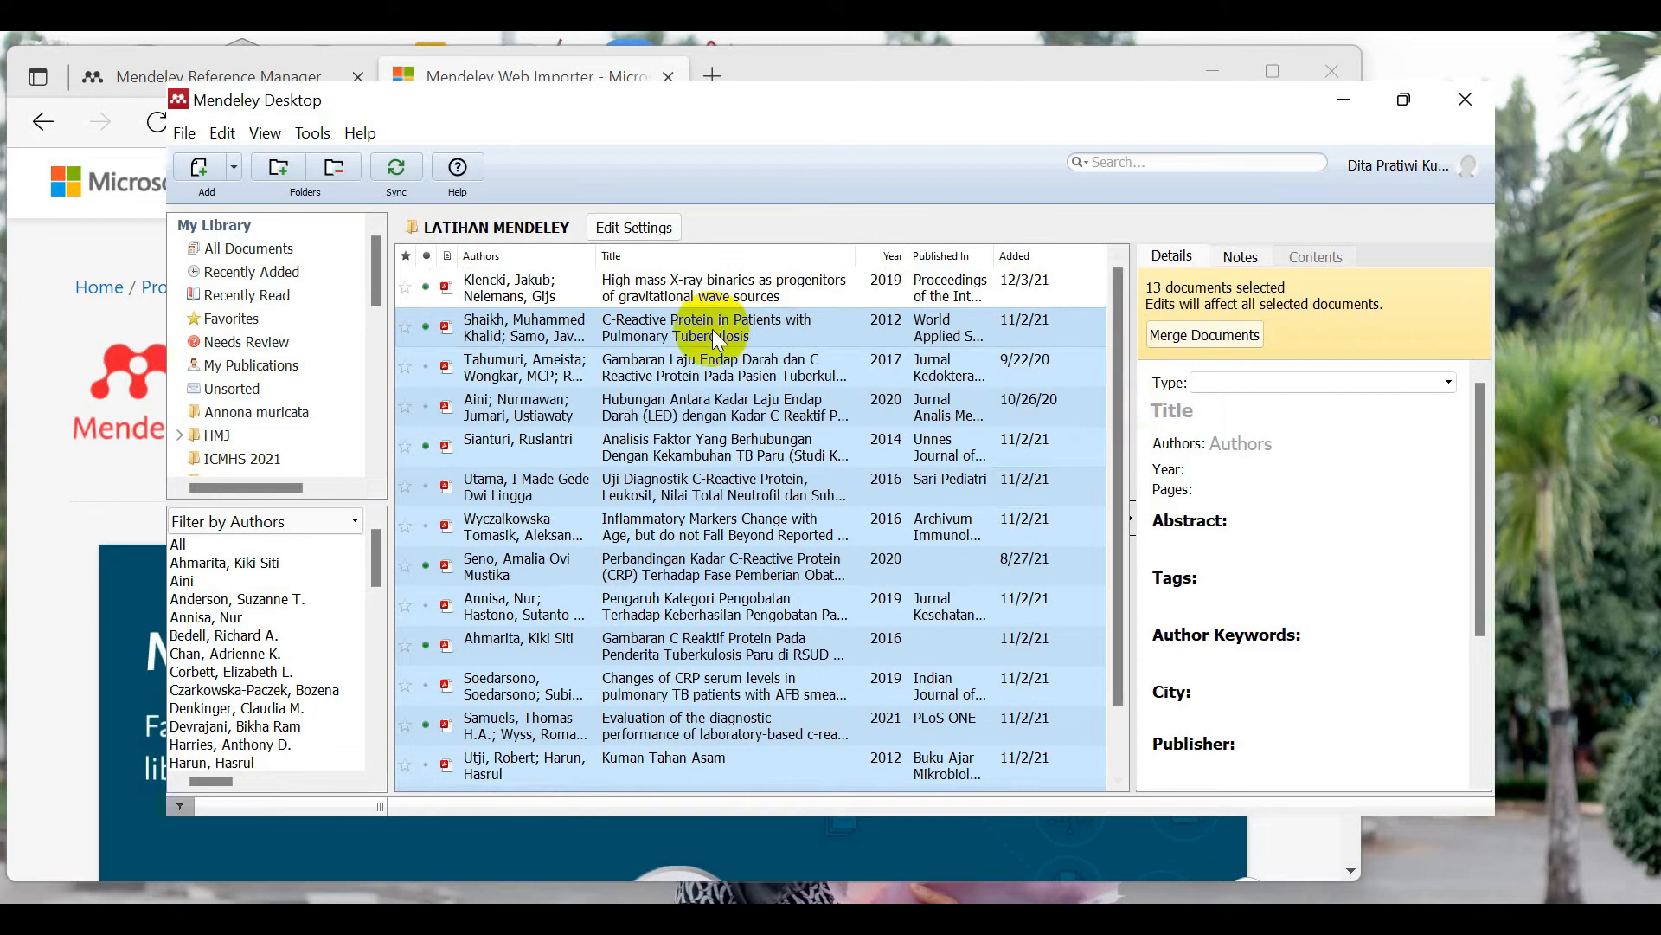
click(513, 297)
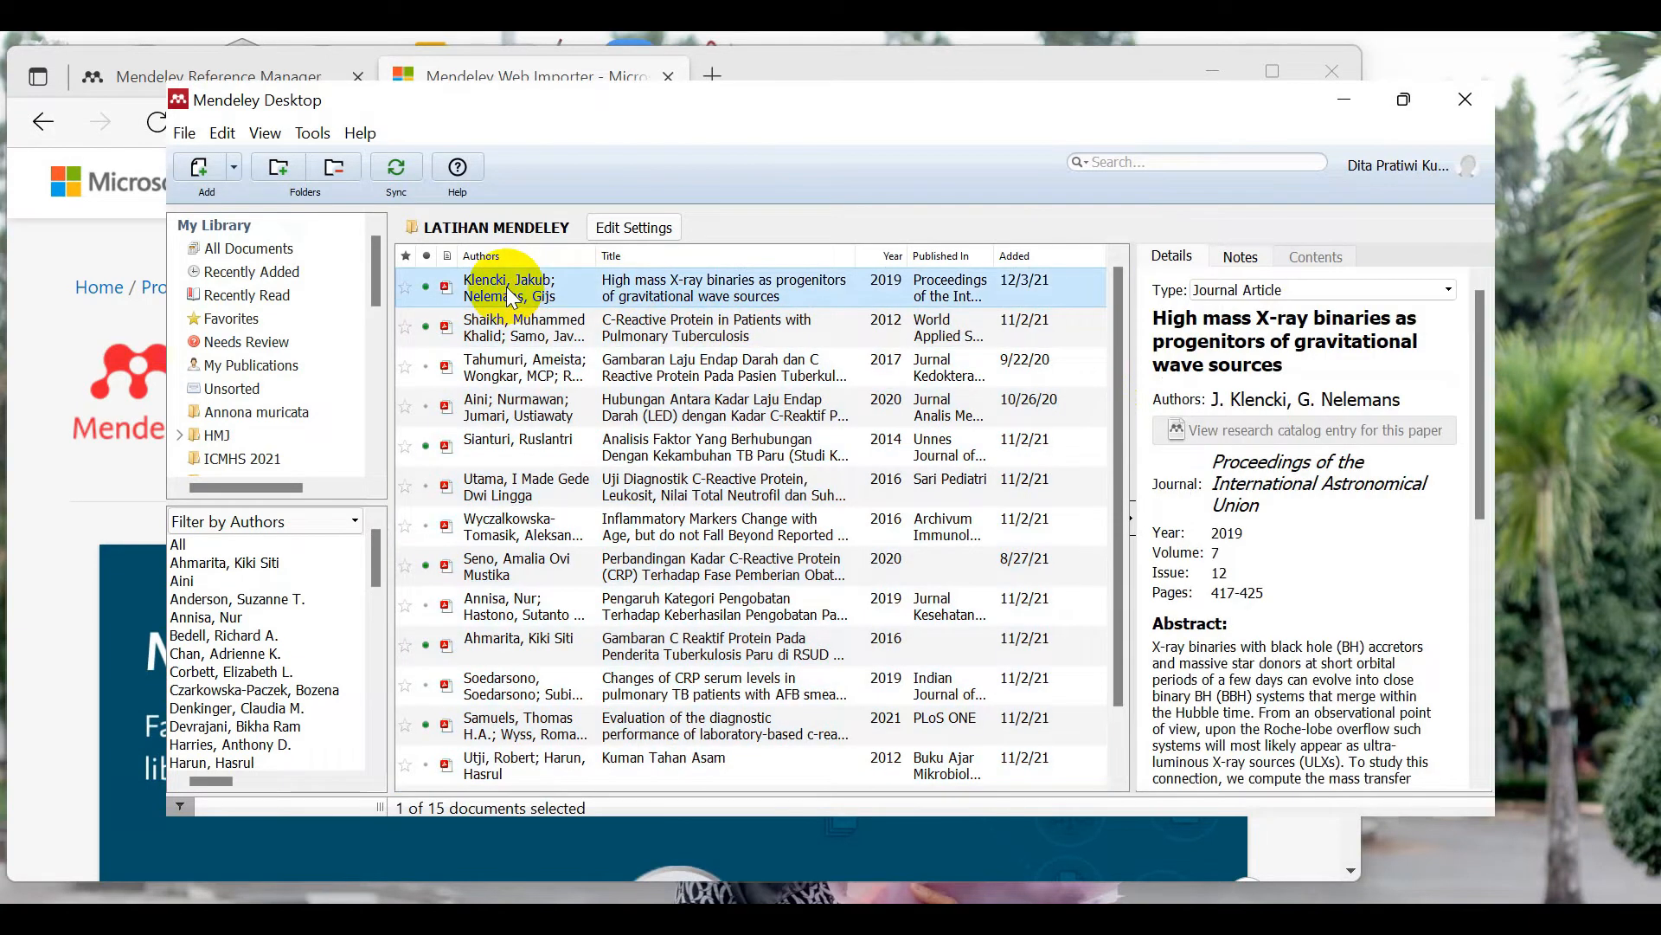
drag(1125, 379, 1103, 480)
scroll(1112, 360, up, 2)
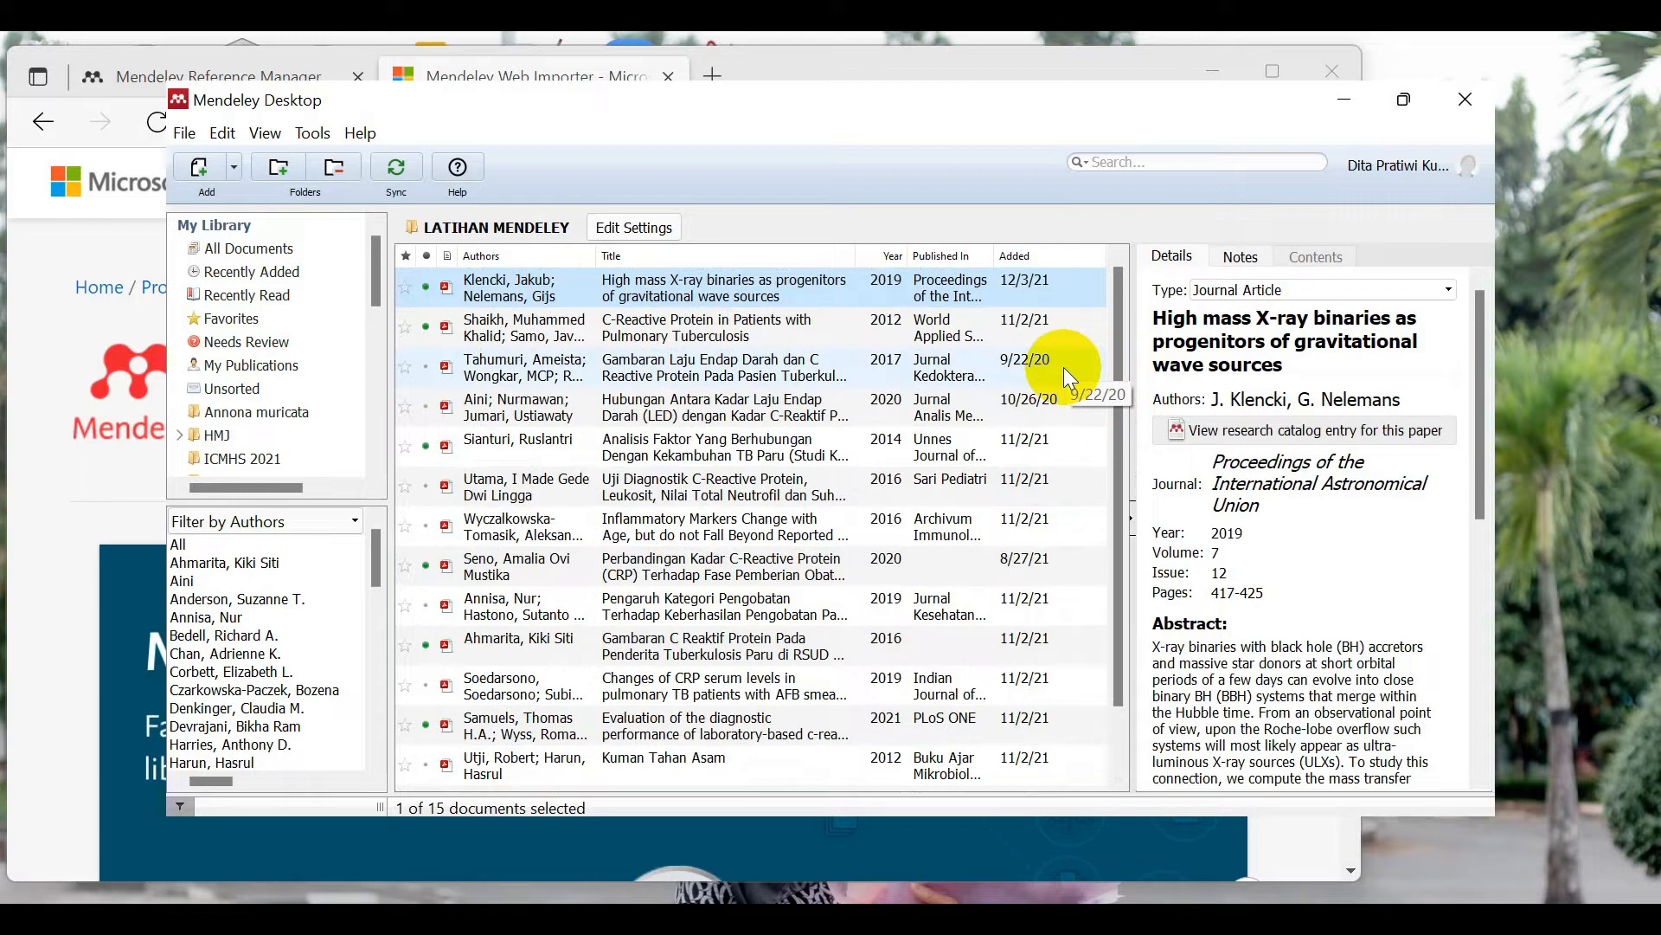
Step: Start a manual entry of type Book titled 'Imunoserologi'
click(232, 167)
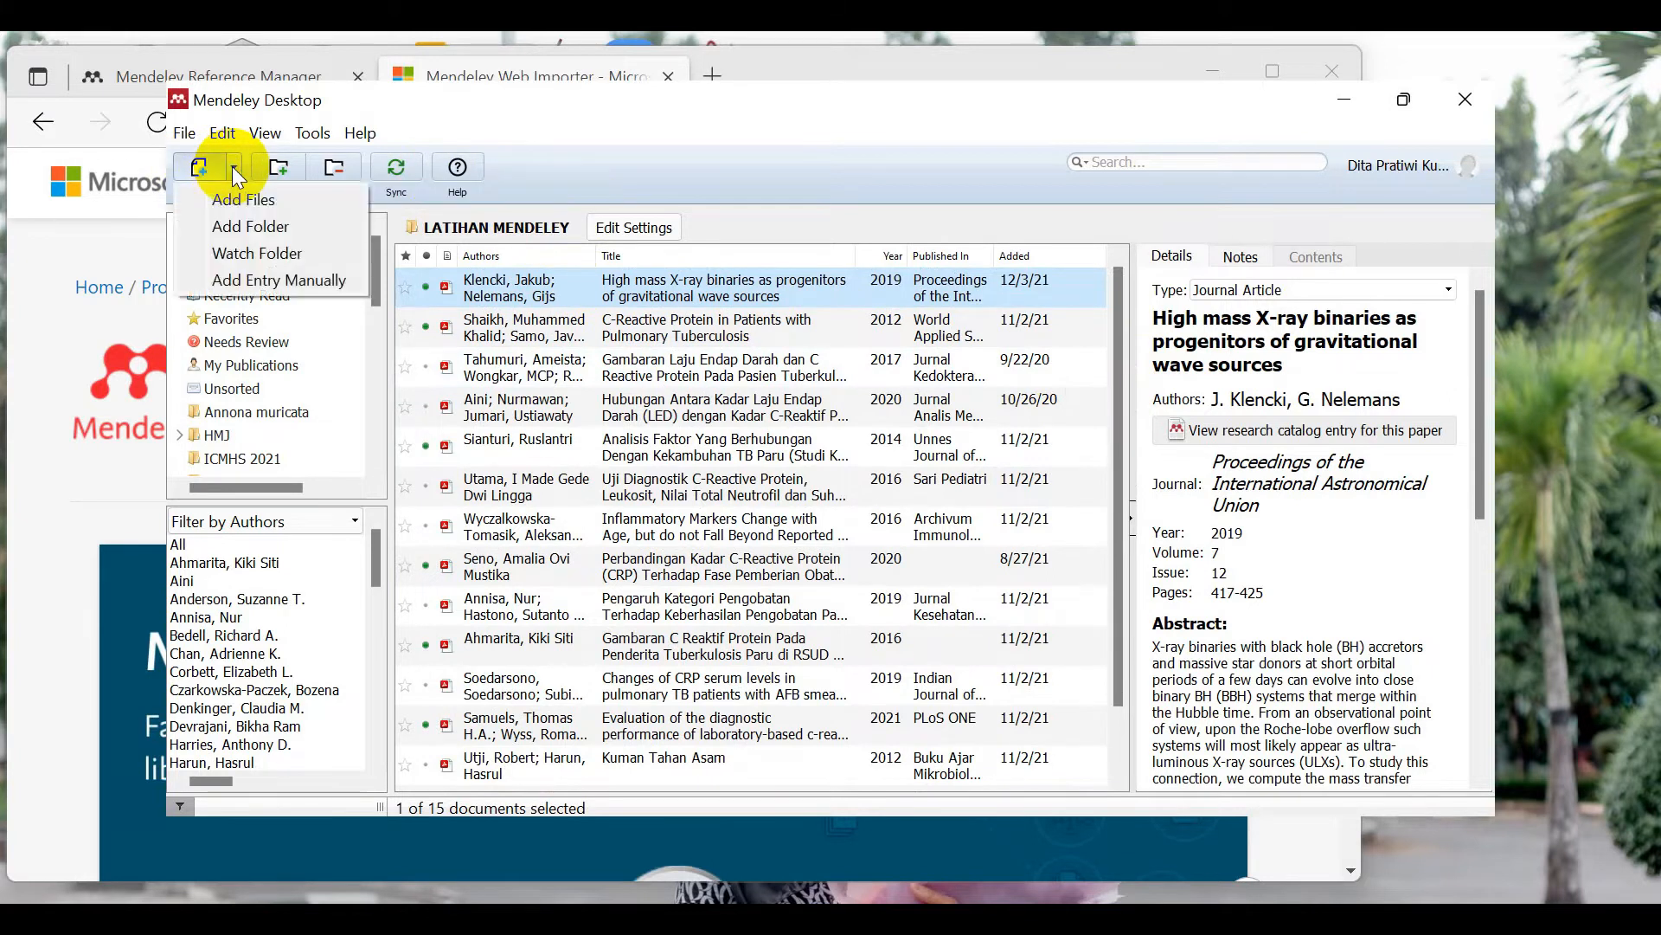
click(261, 279)
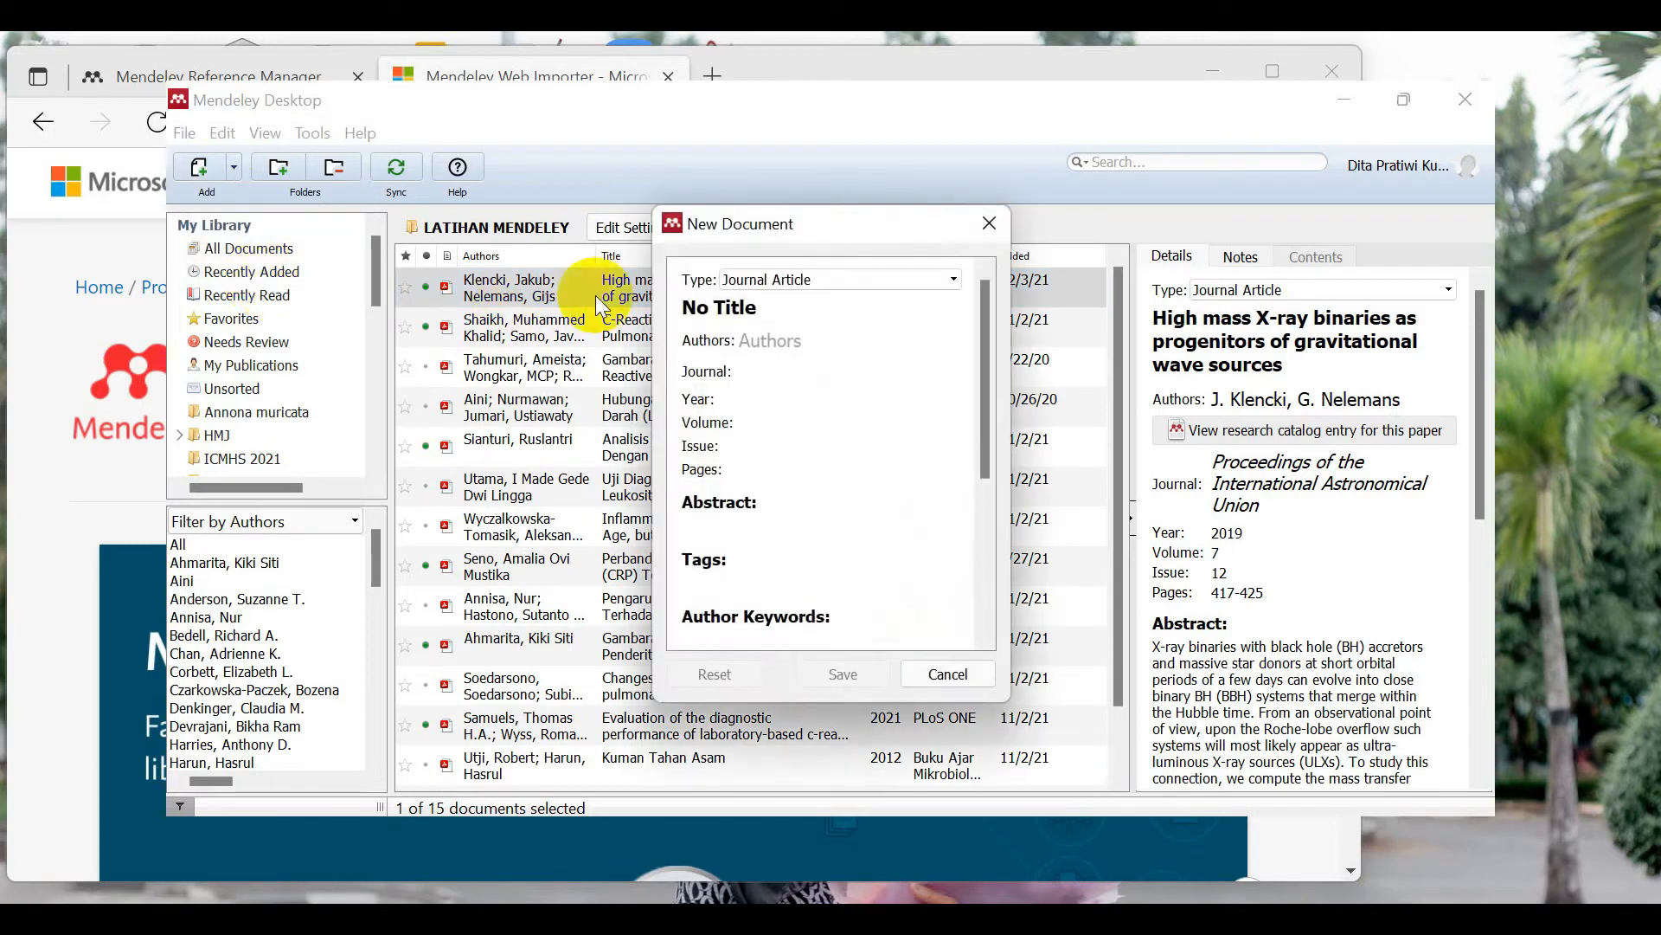
click(772, 279)
mouse_move(952, 349)
mouse_down()
mouse_move(953, 303)
mouse_move(952, 355)
mouse_move(940, 322)
mouse_up()
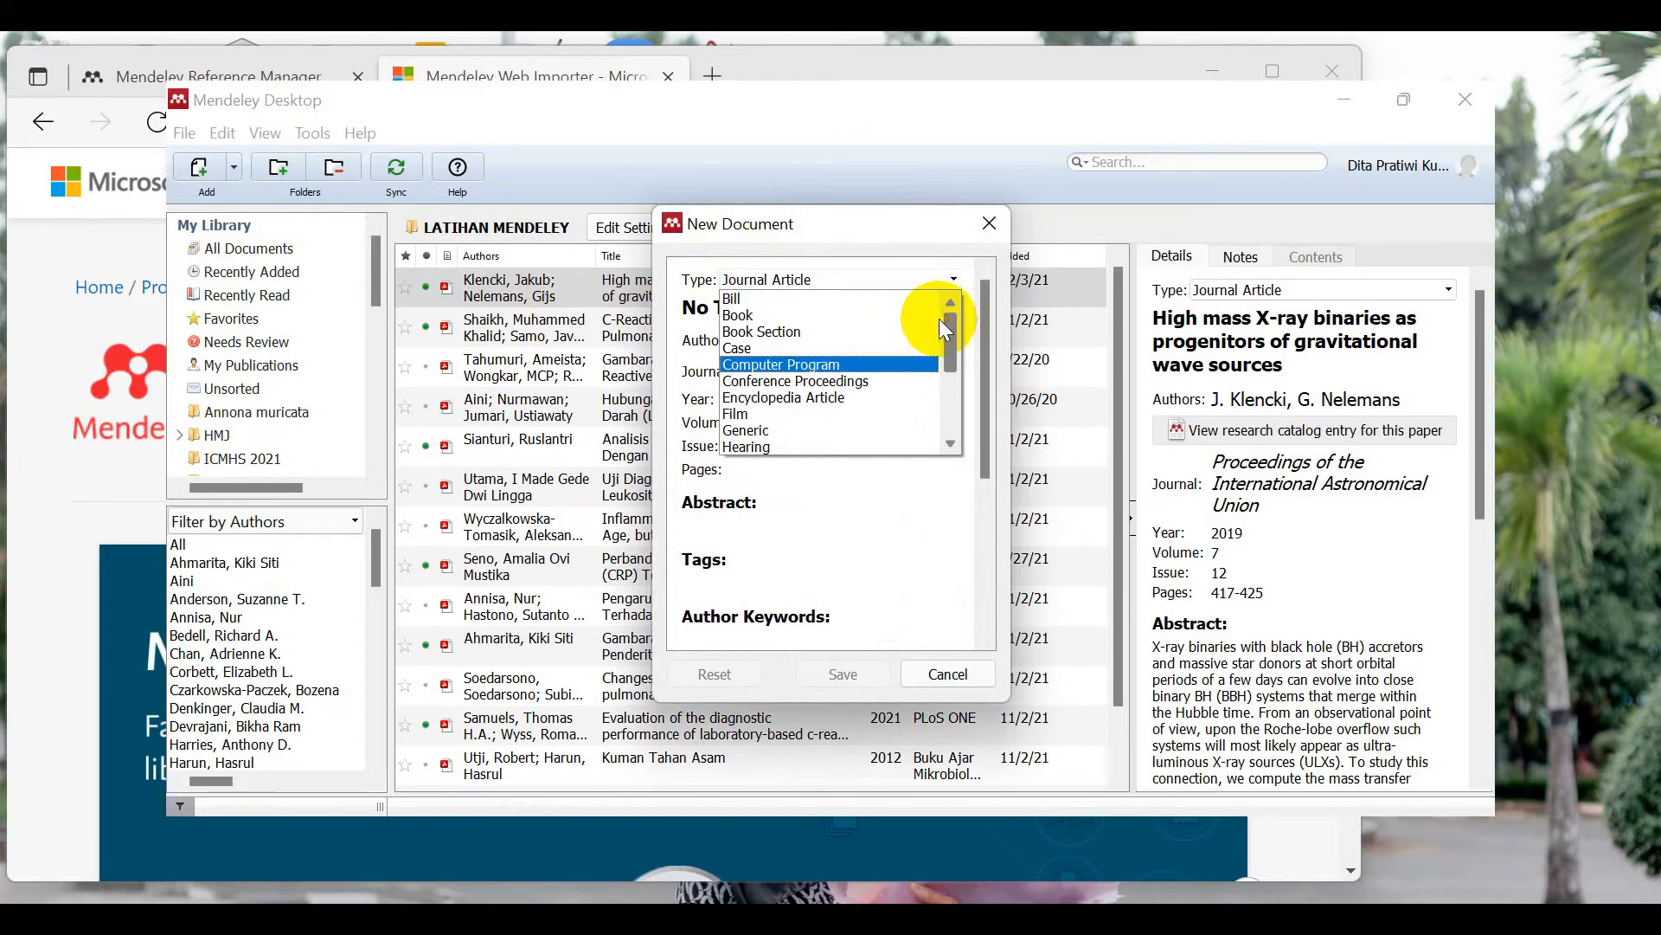
click(862, 315)
click(808, 309)
double_click(792, 309)
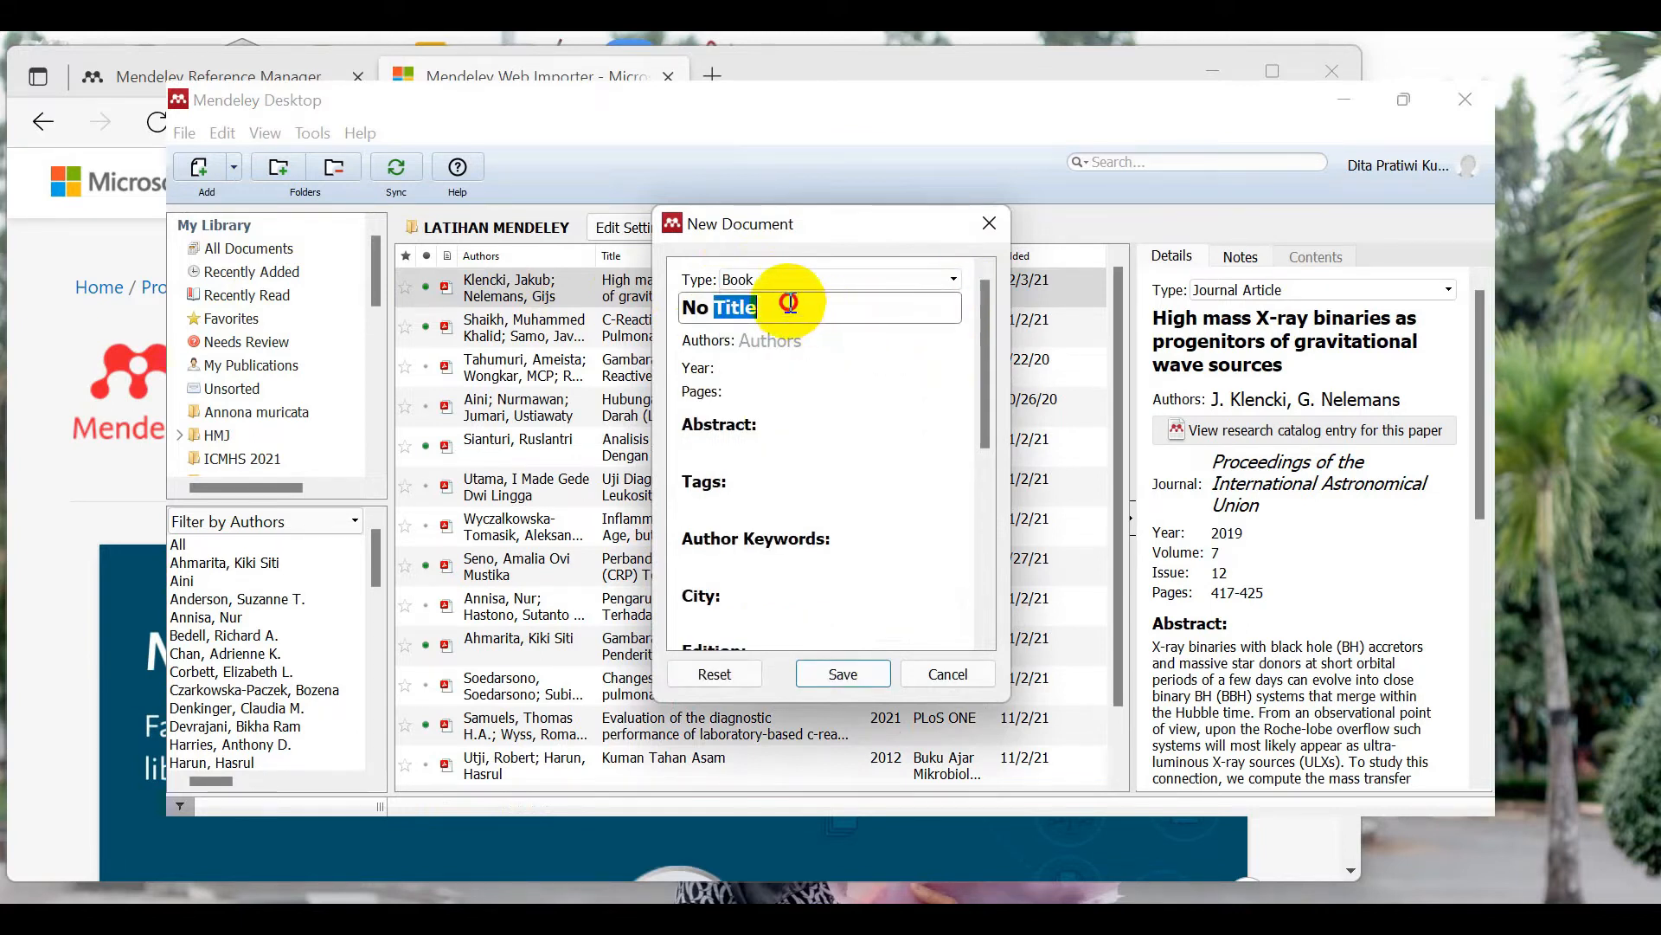
drag(738, 310, 667, 312)
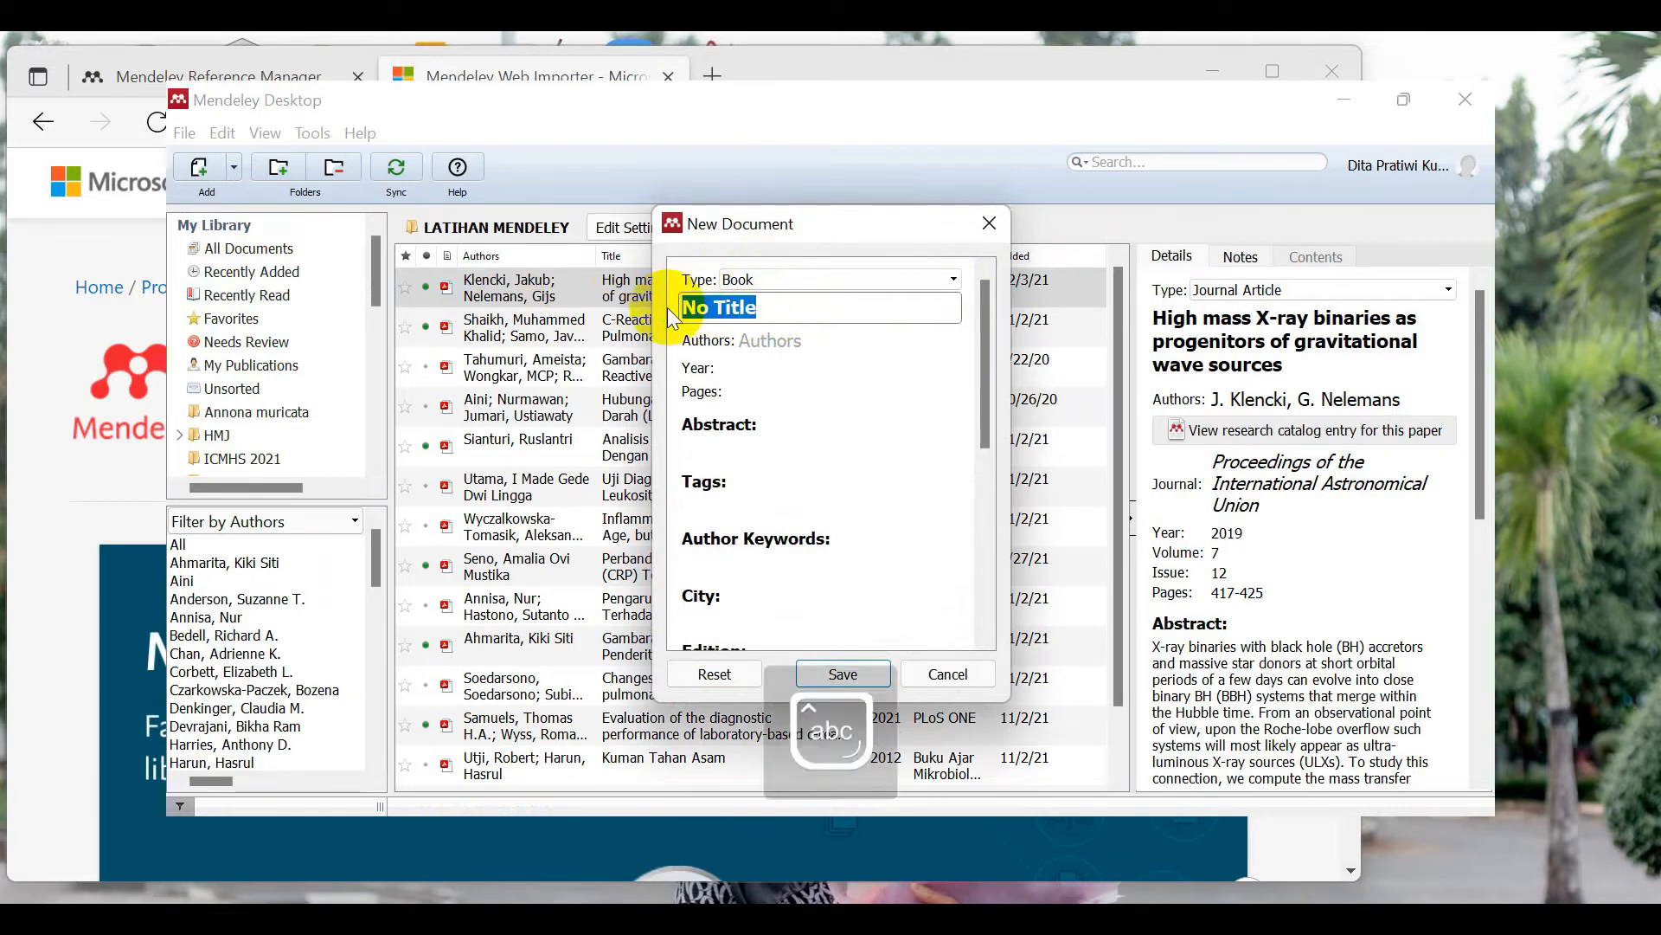
text(Imunoser)
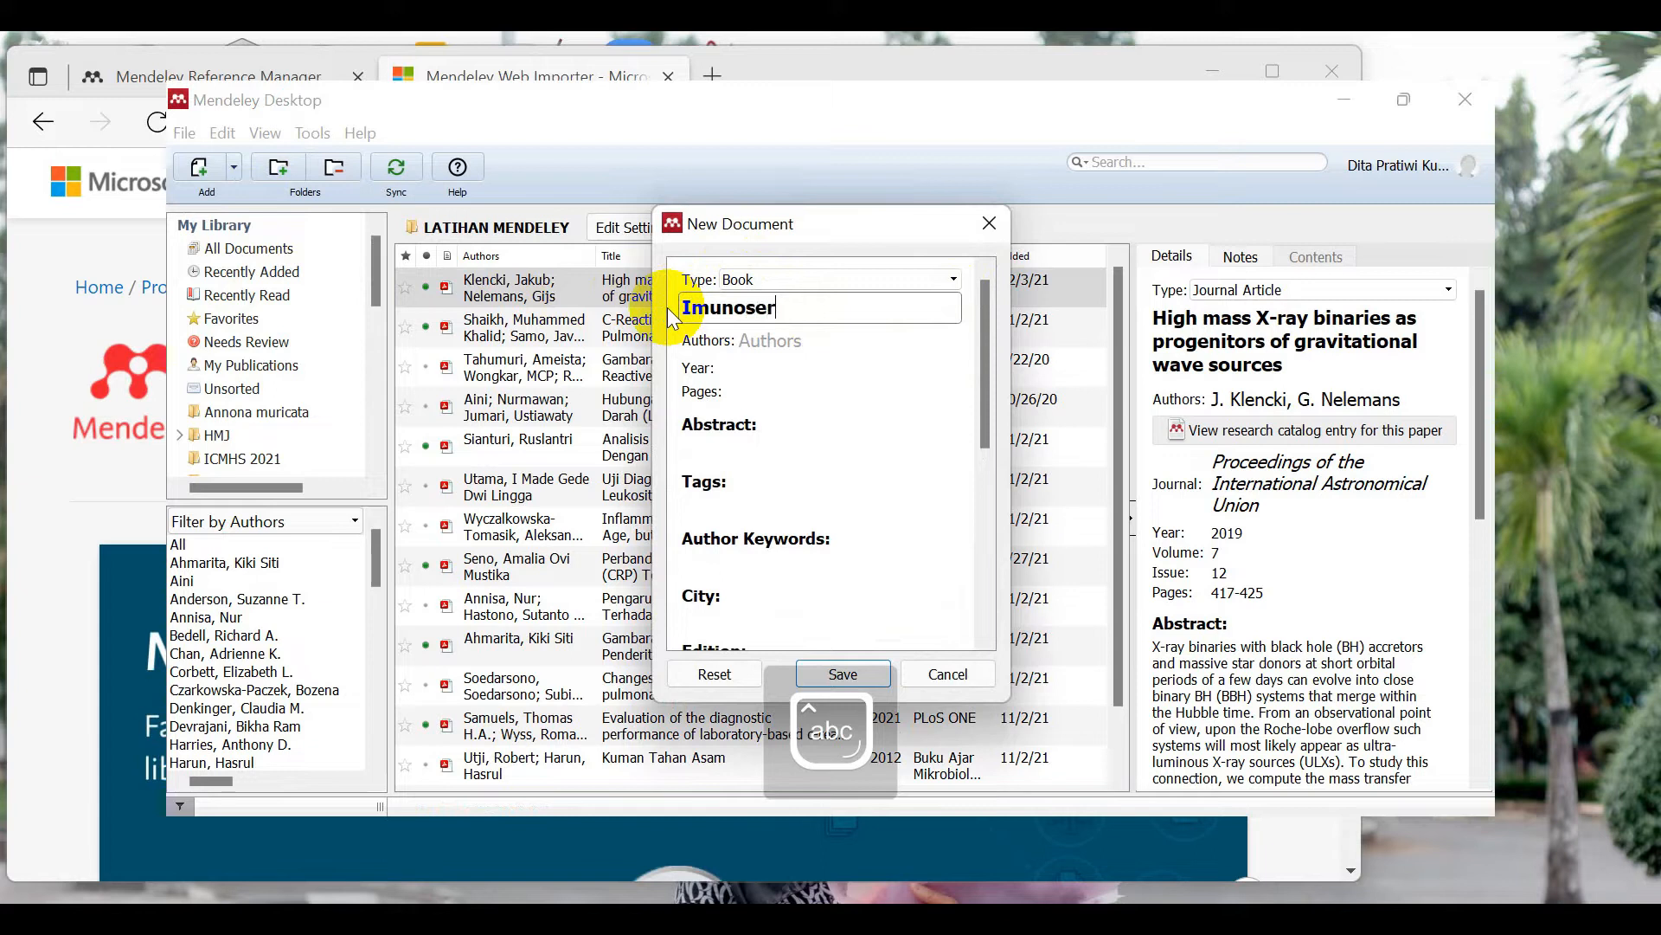
text(ologi)
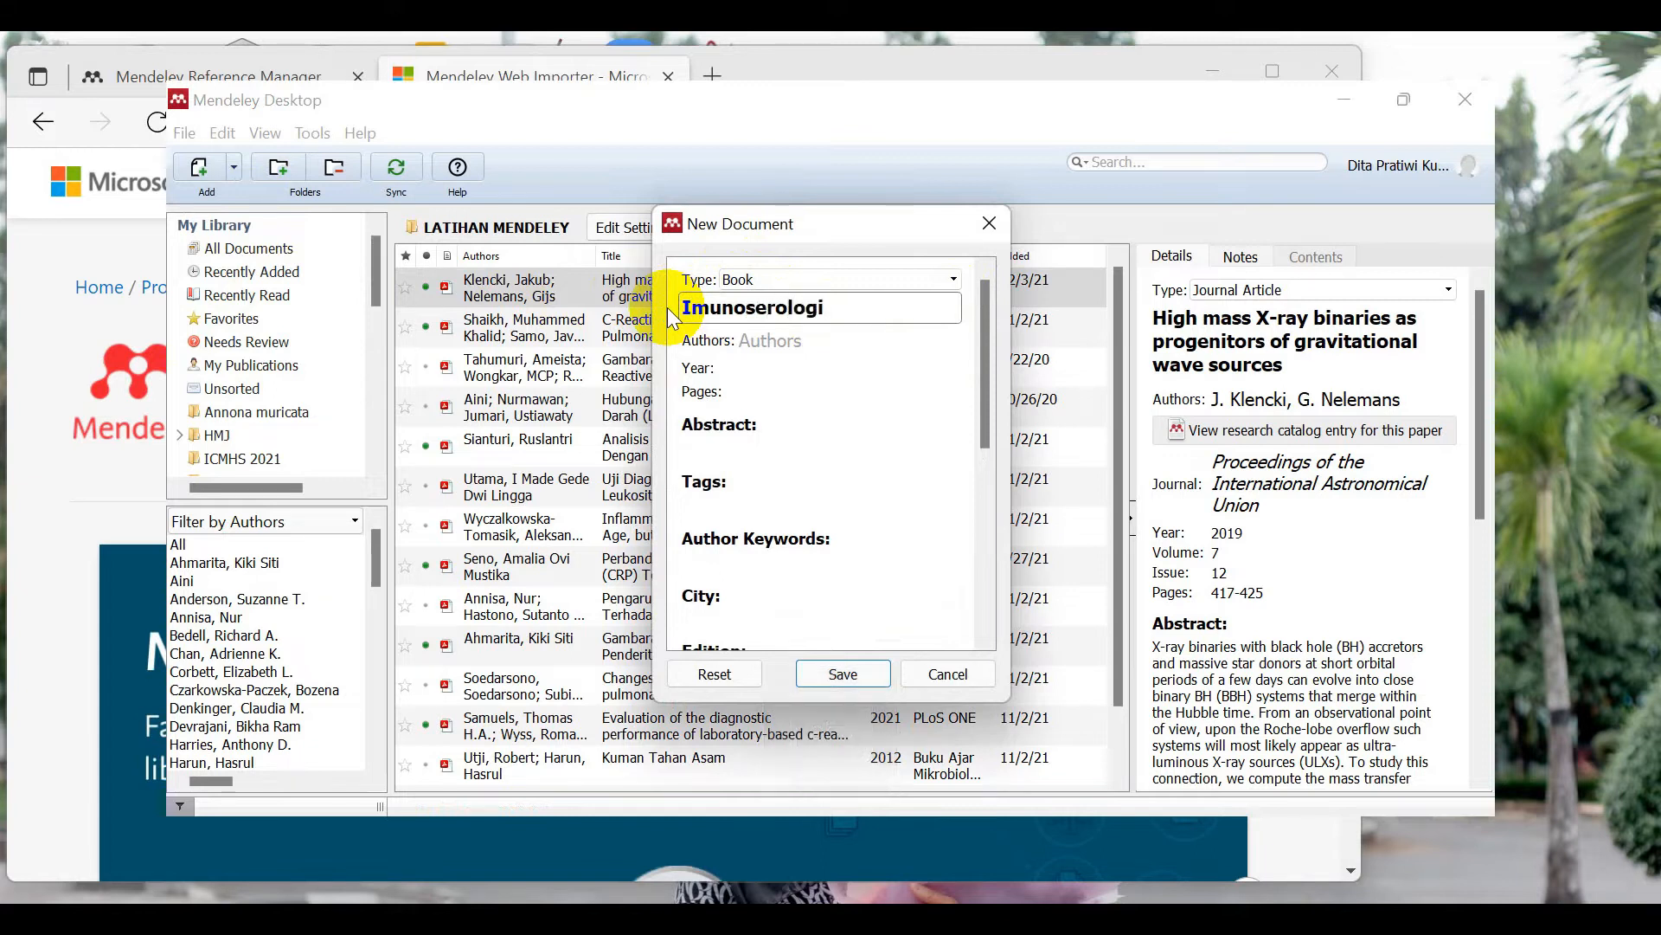
Step: Fill in the book author's full name
click(759, 337)
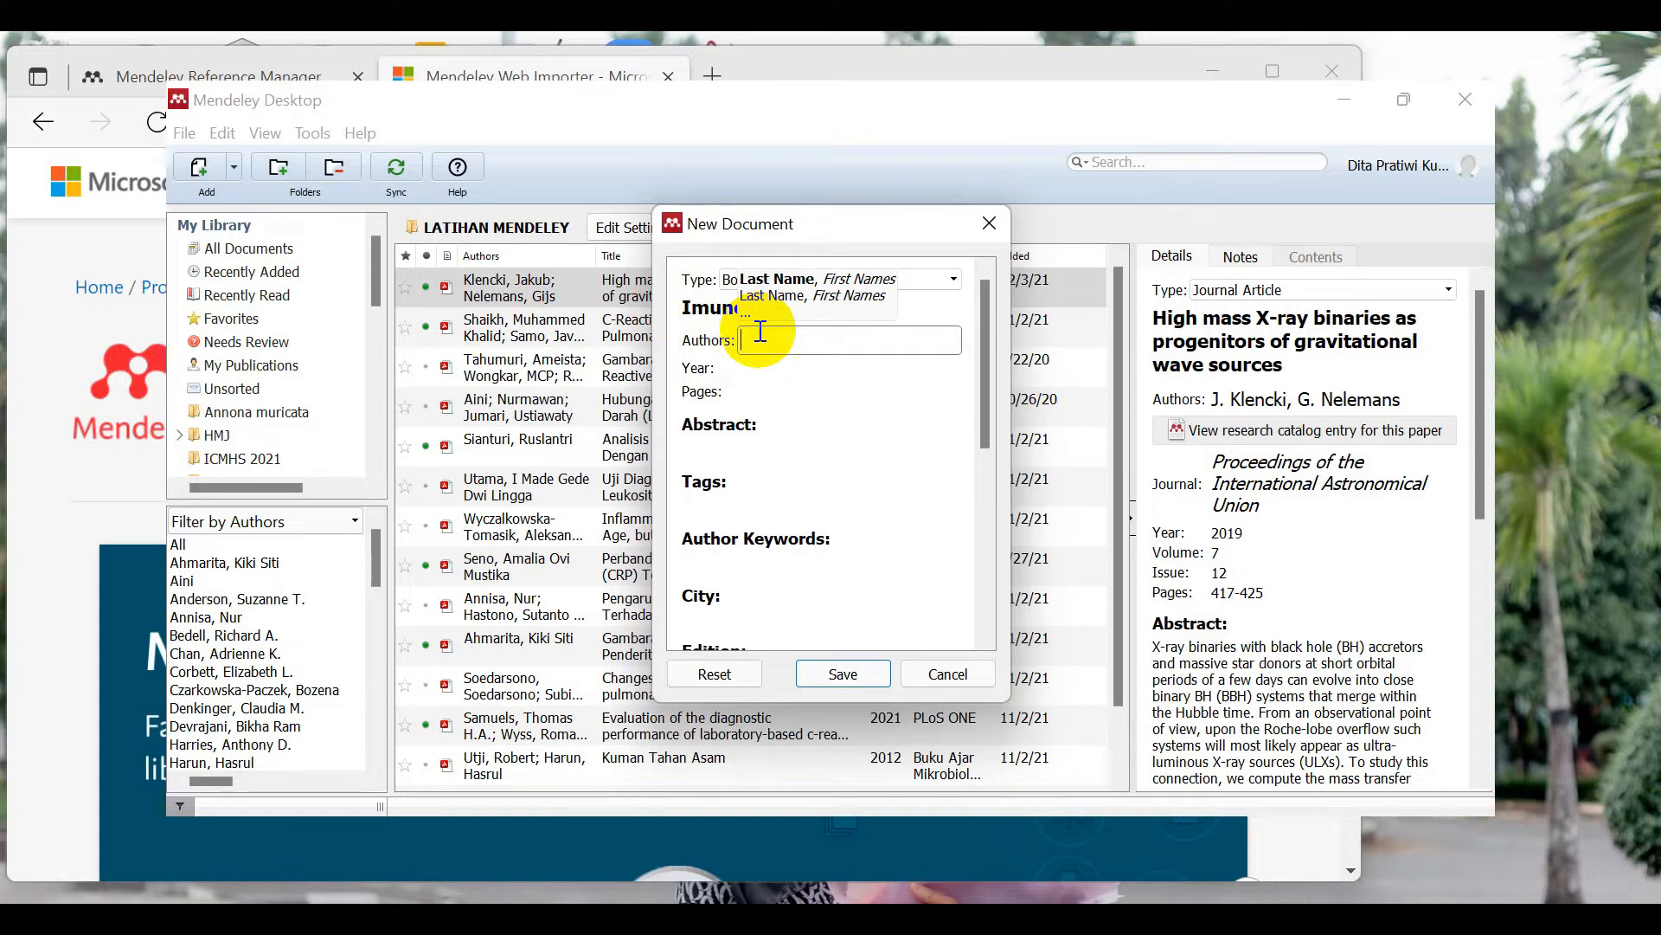
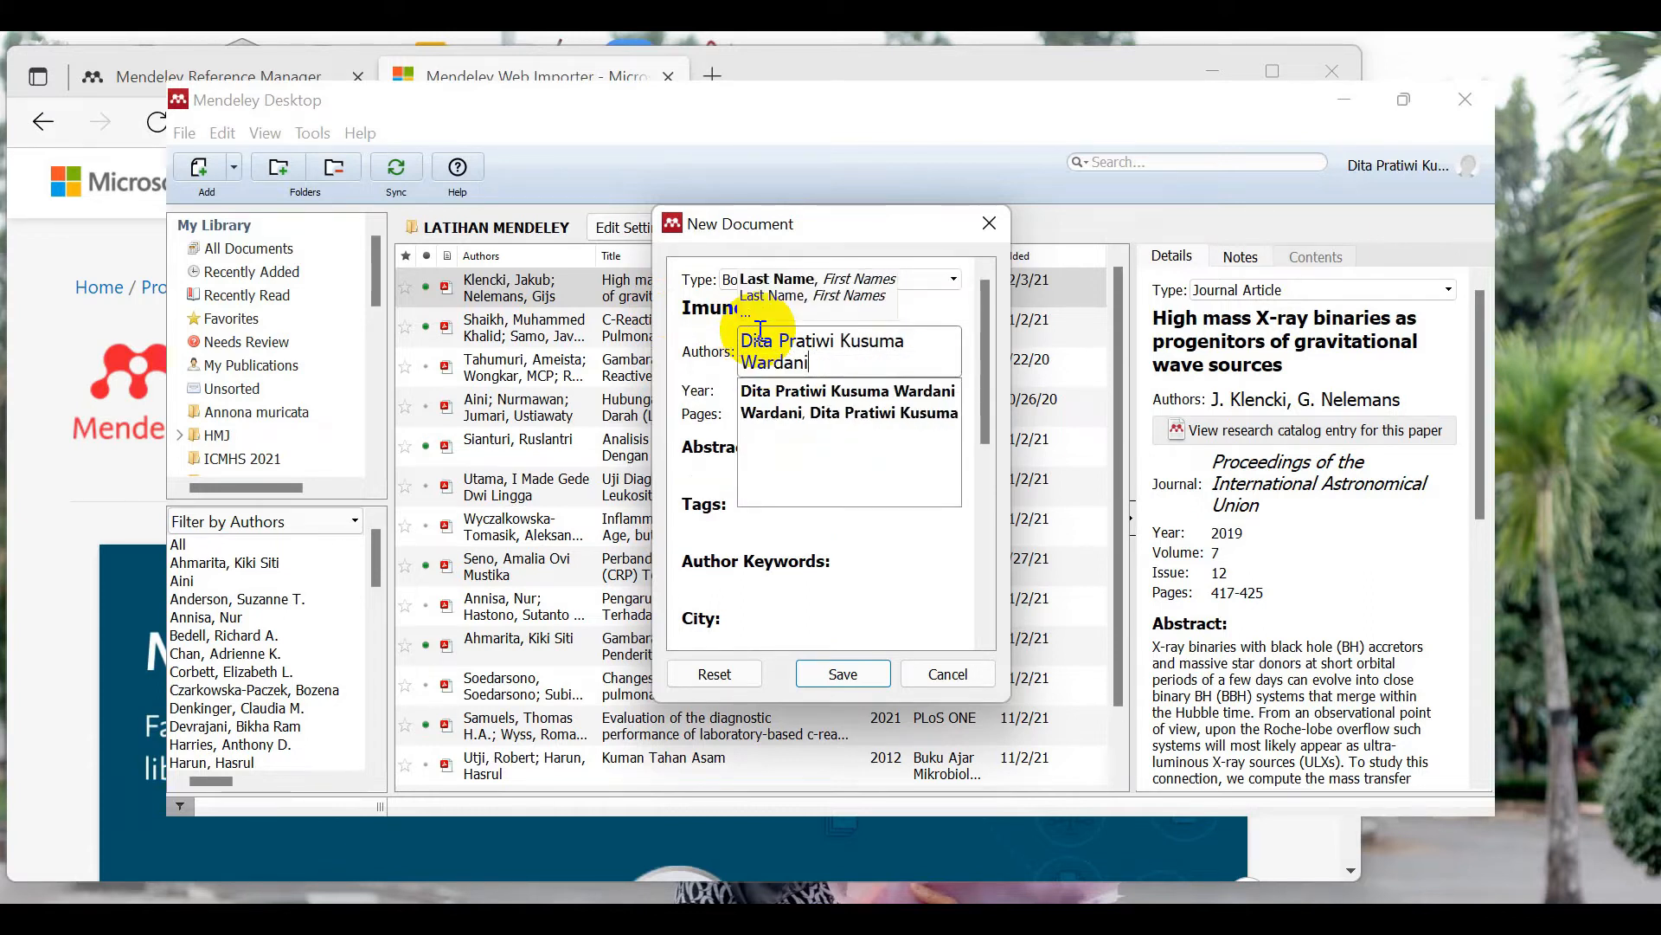
key(Return)
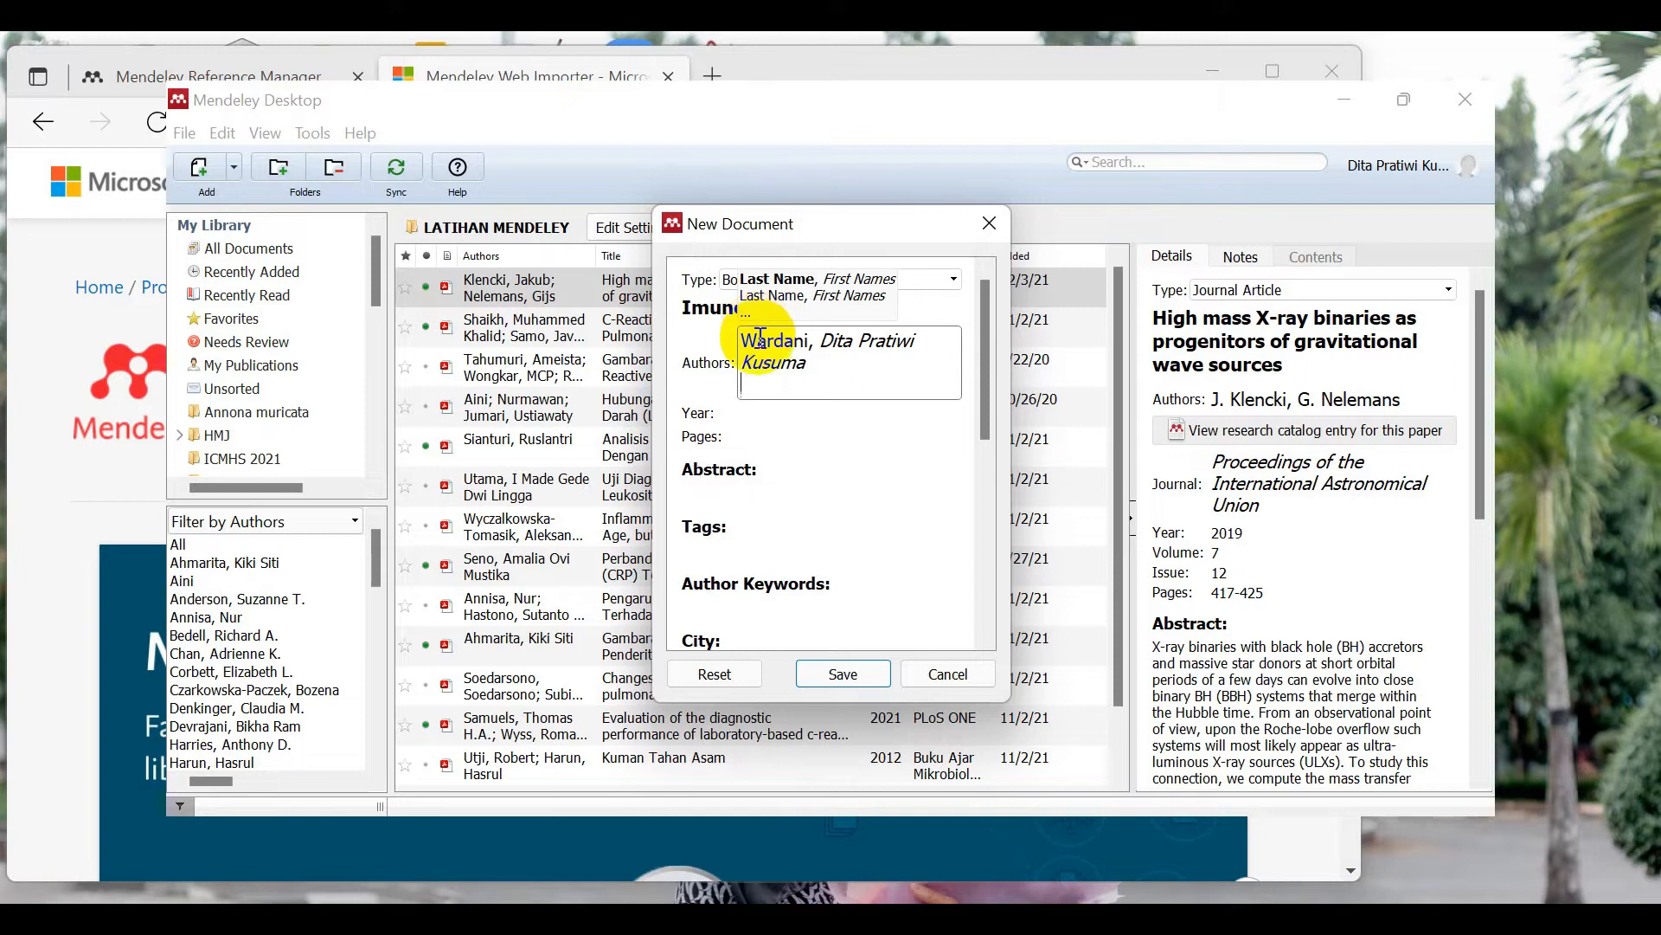
click(778, 414)
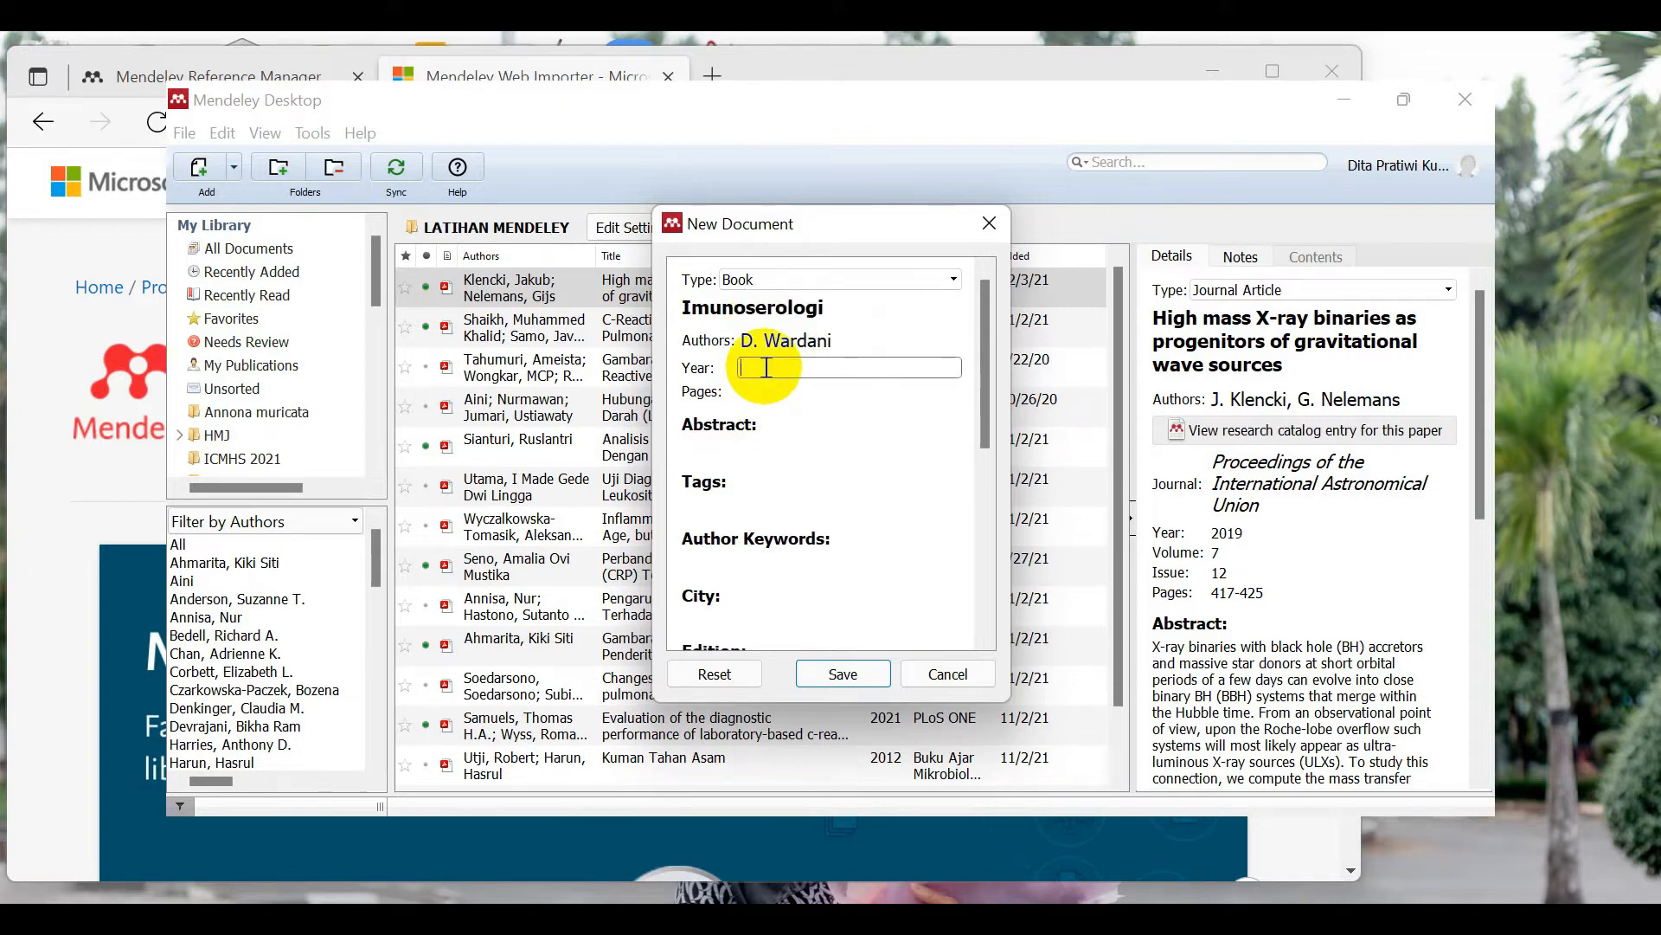
Step: Enter year 2018, pages 5-7 and city Purwokerto for the Imunoserologi book
text(2018)
click(779, 393)
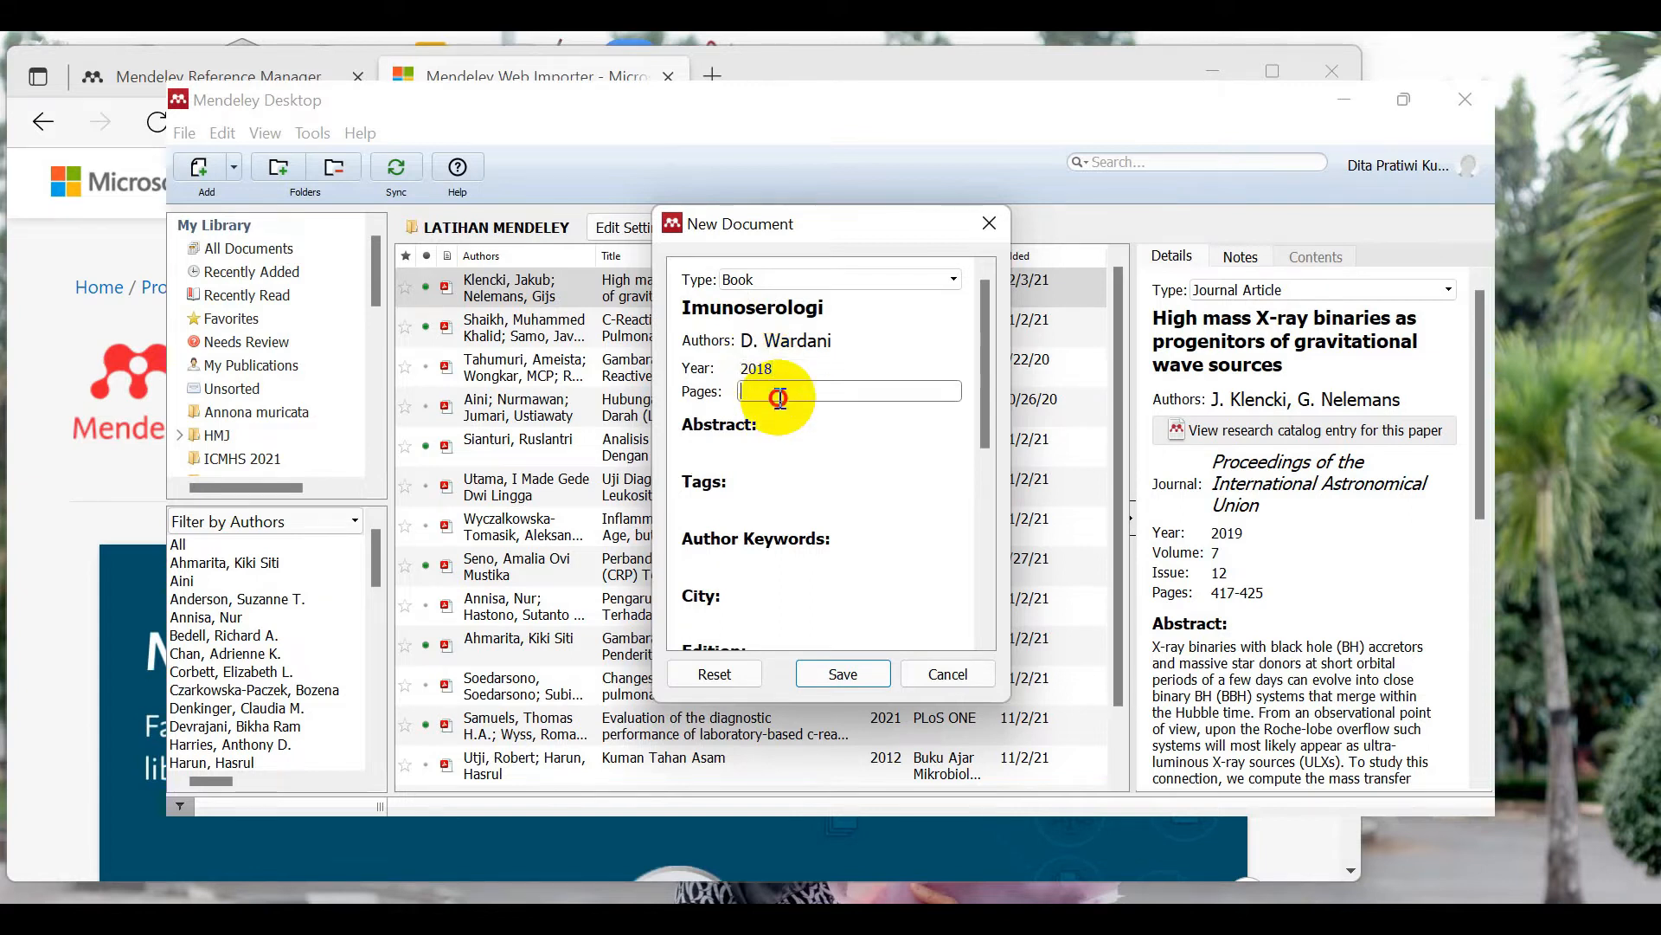
text(5-7)
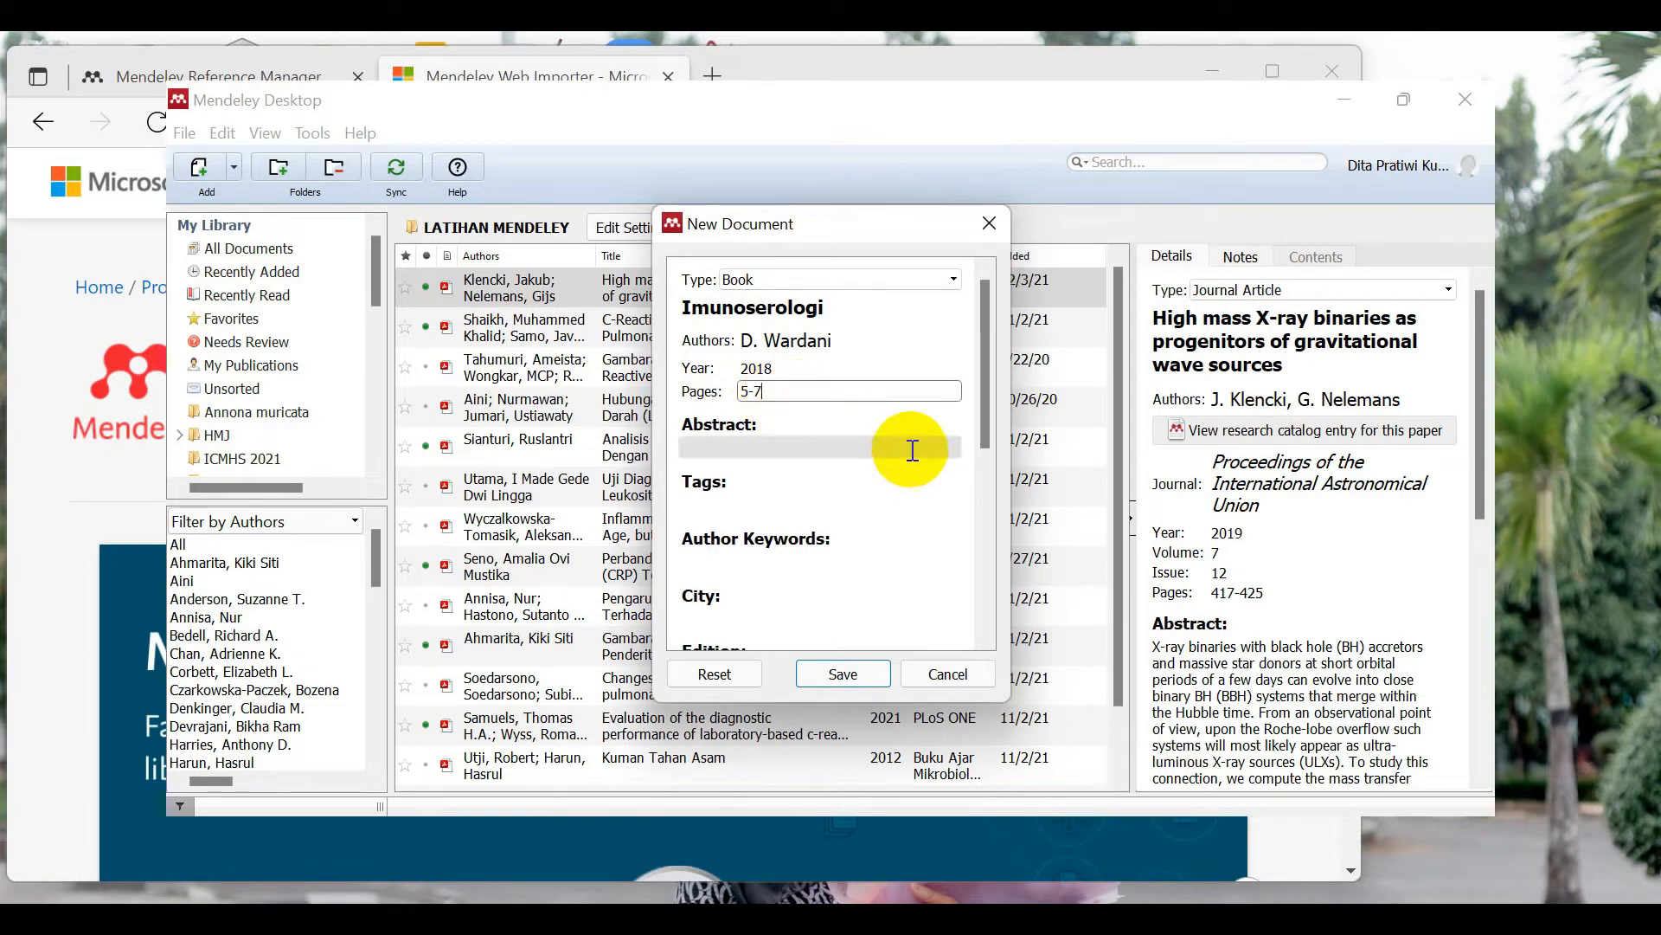
drag(984, 350, 982, 361)
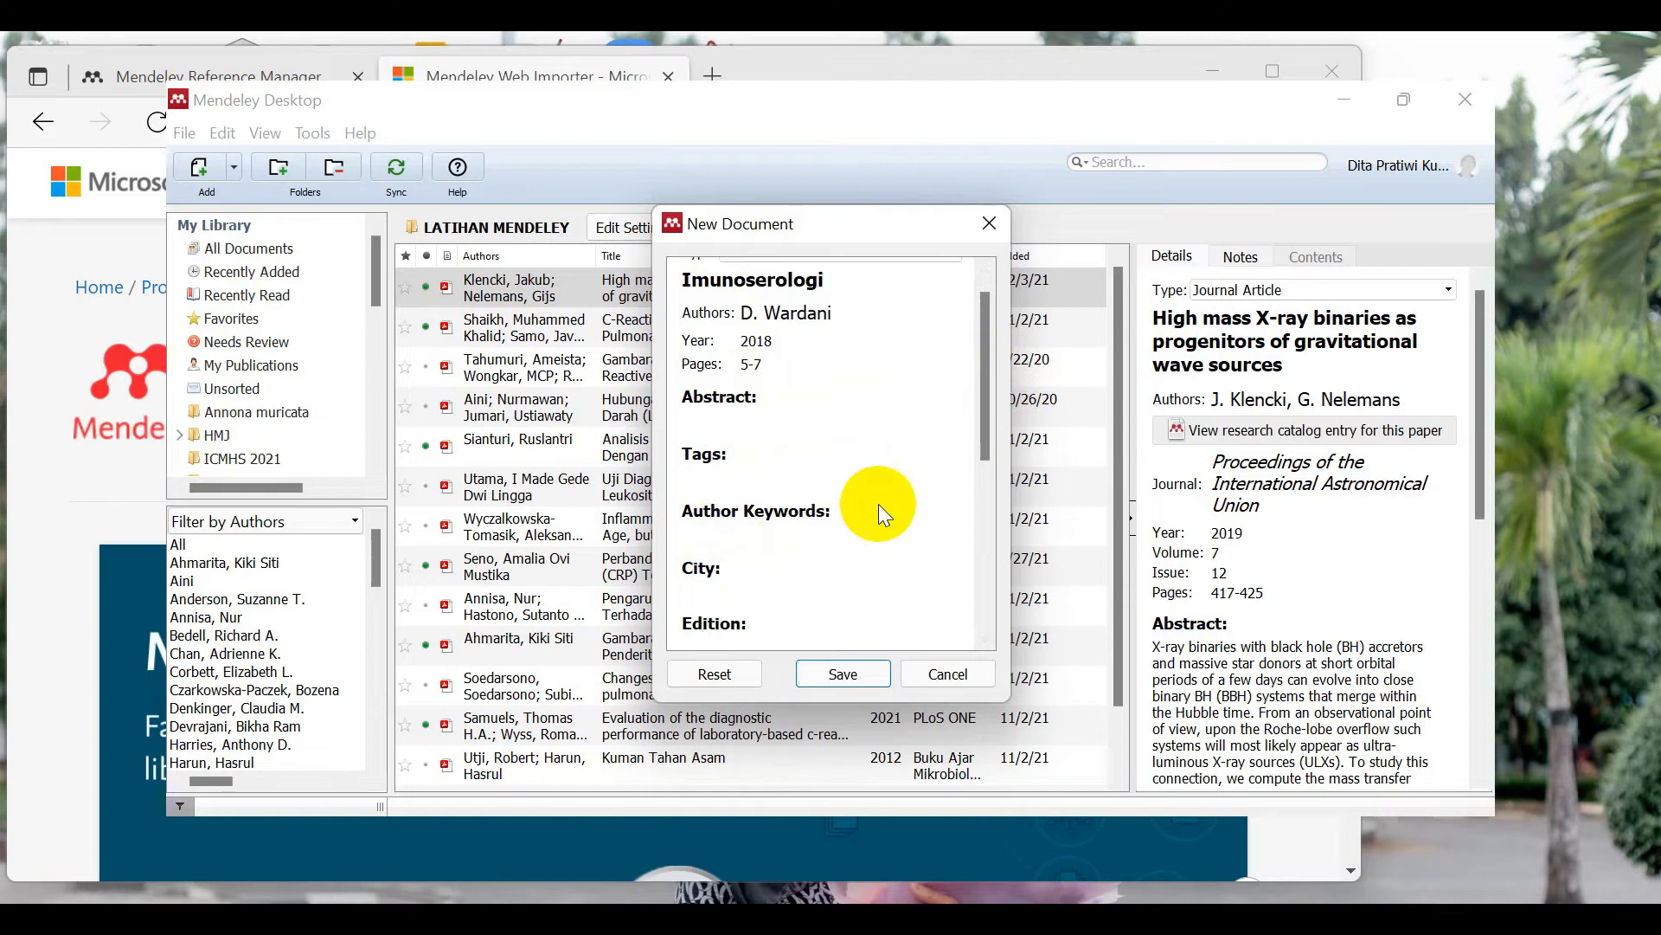
drag(983, 403, 988, 449)
click(723, 500)
text(Purwokerto)
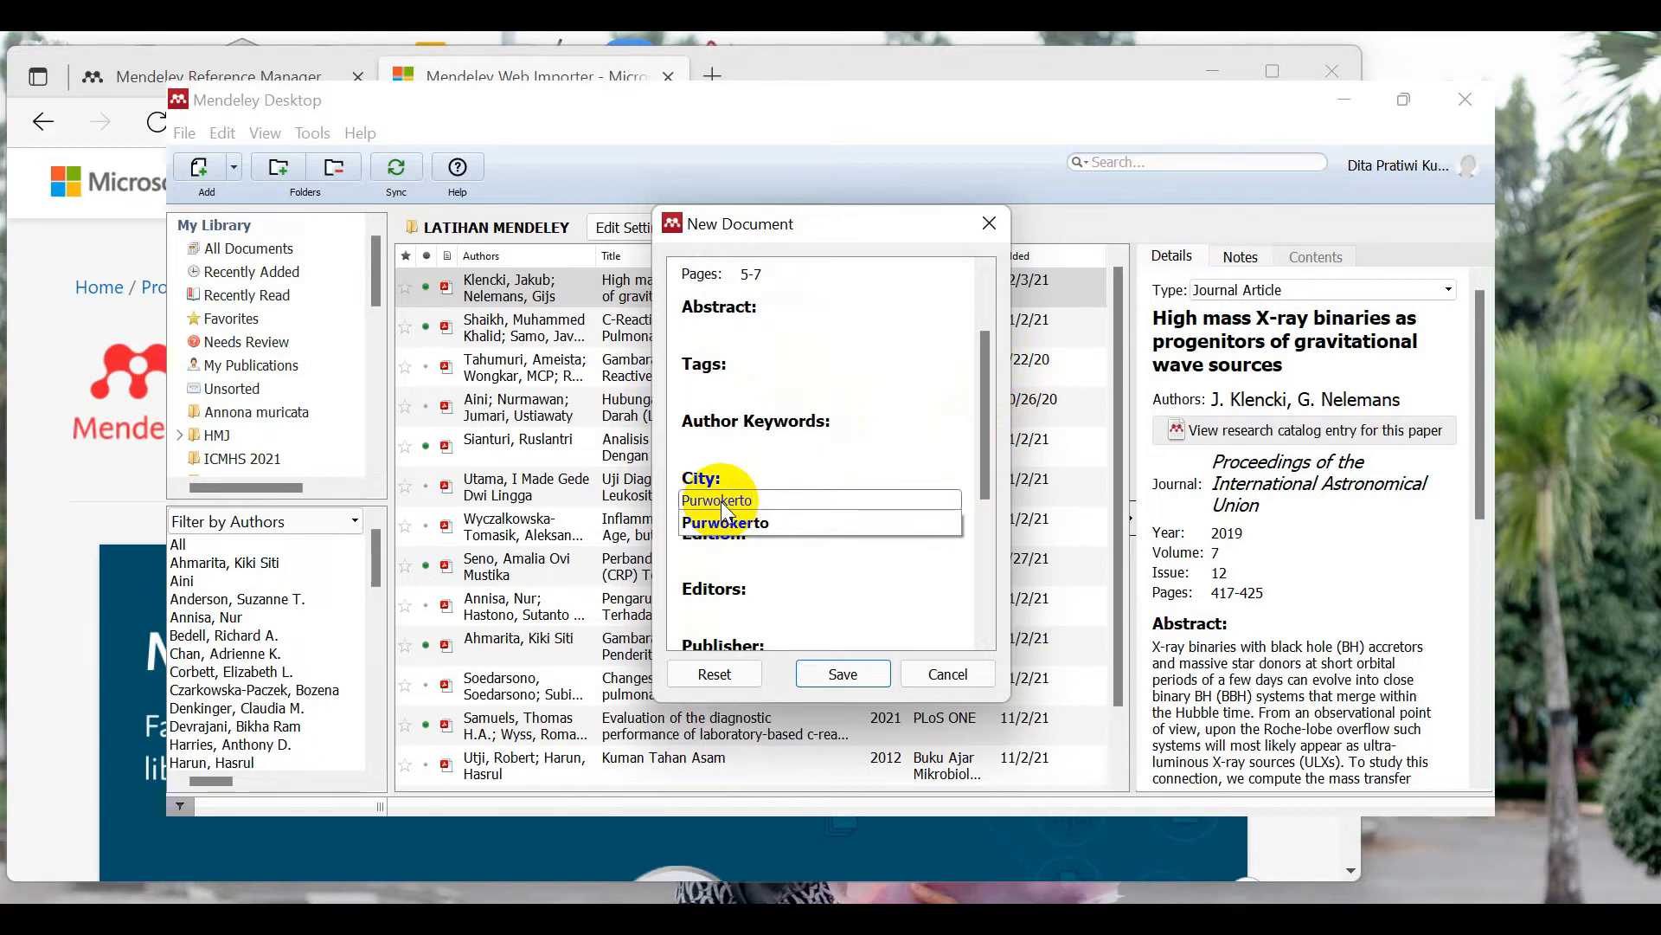
click(734, 524)
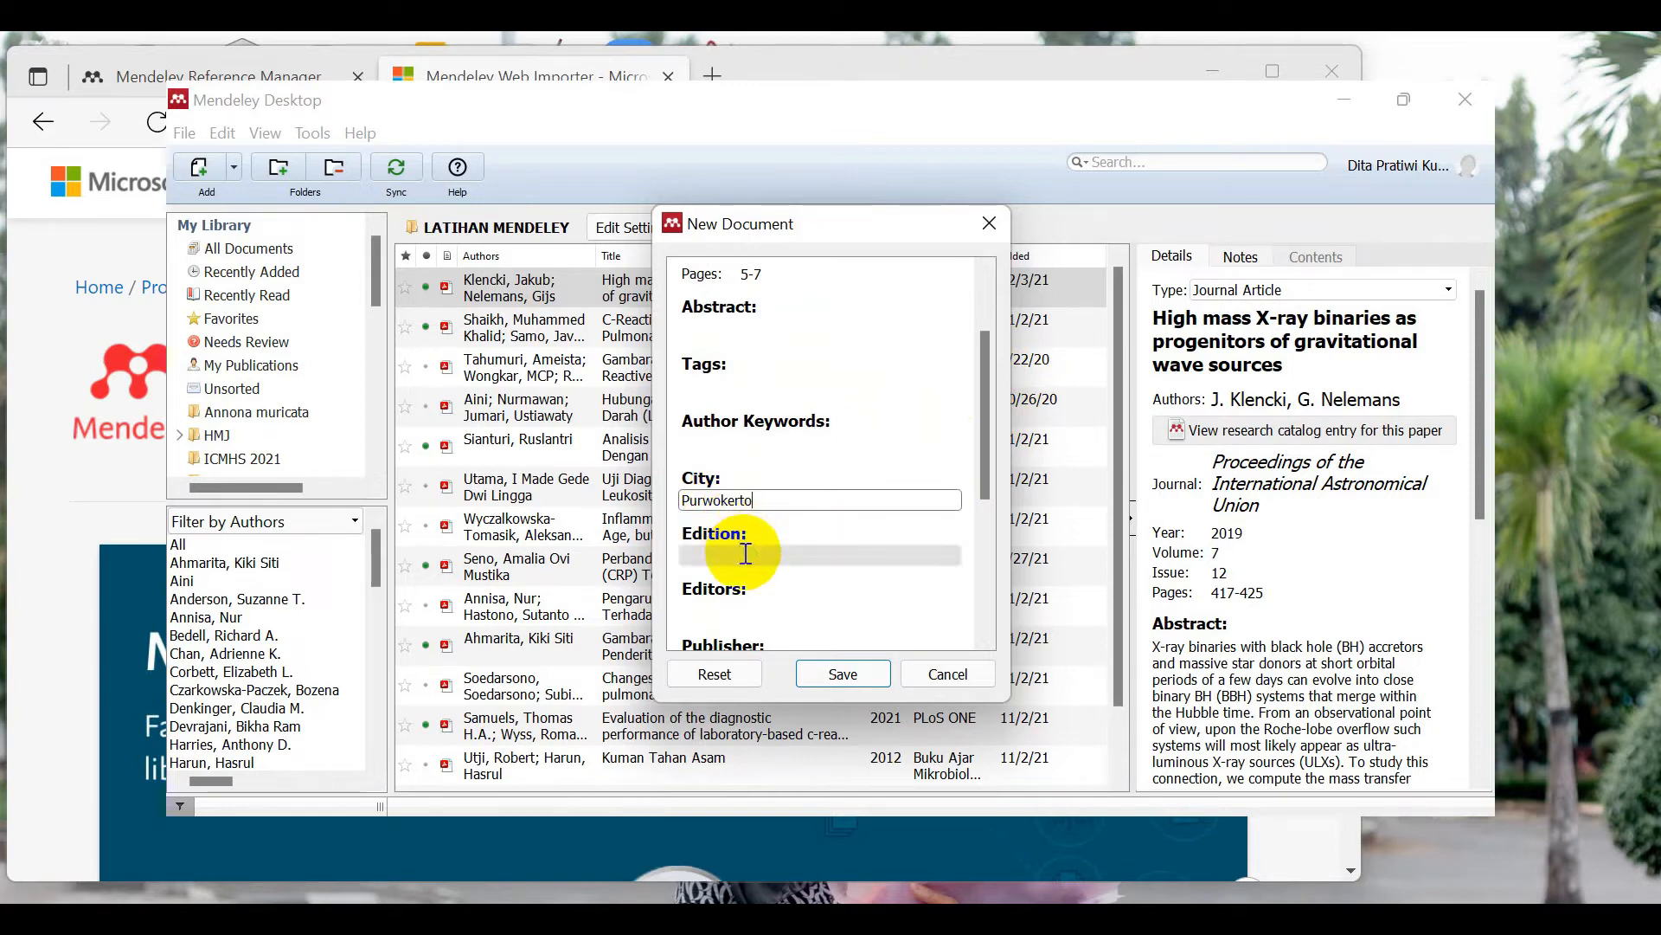
Step: Set the book's edition to 2nd Ed
click(745, 554)
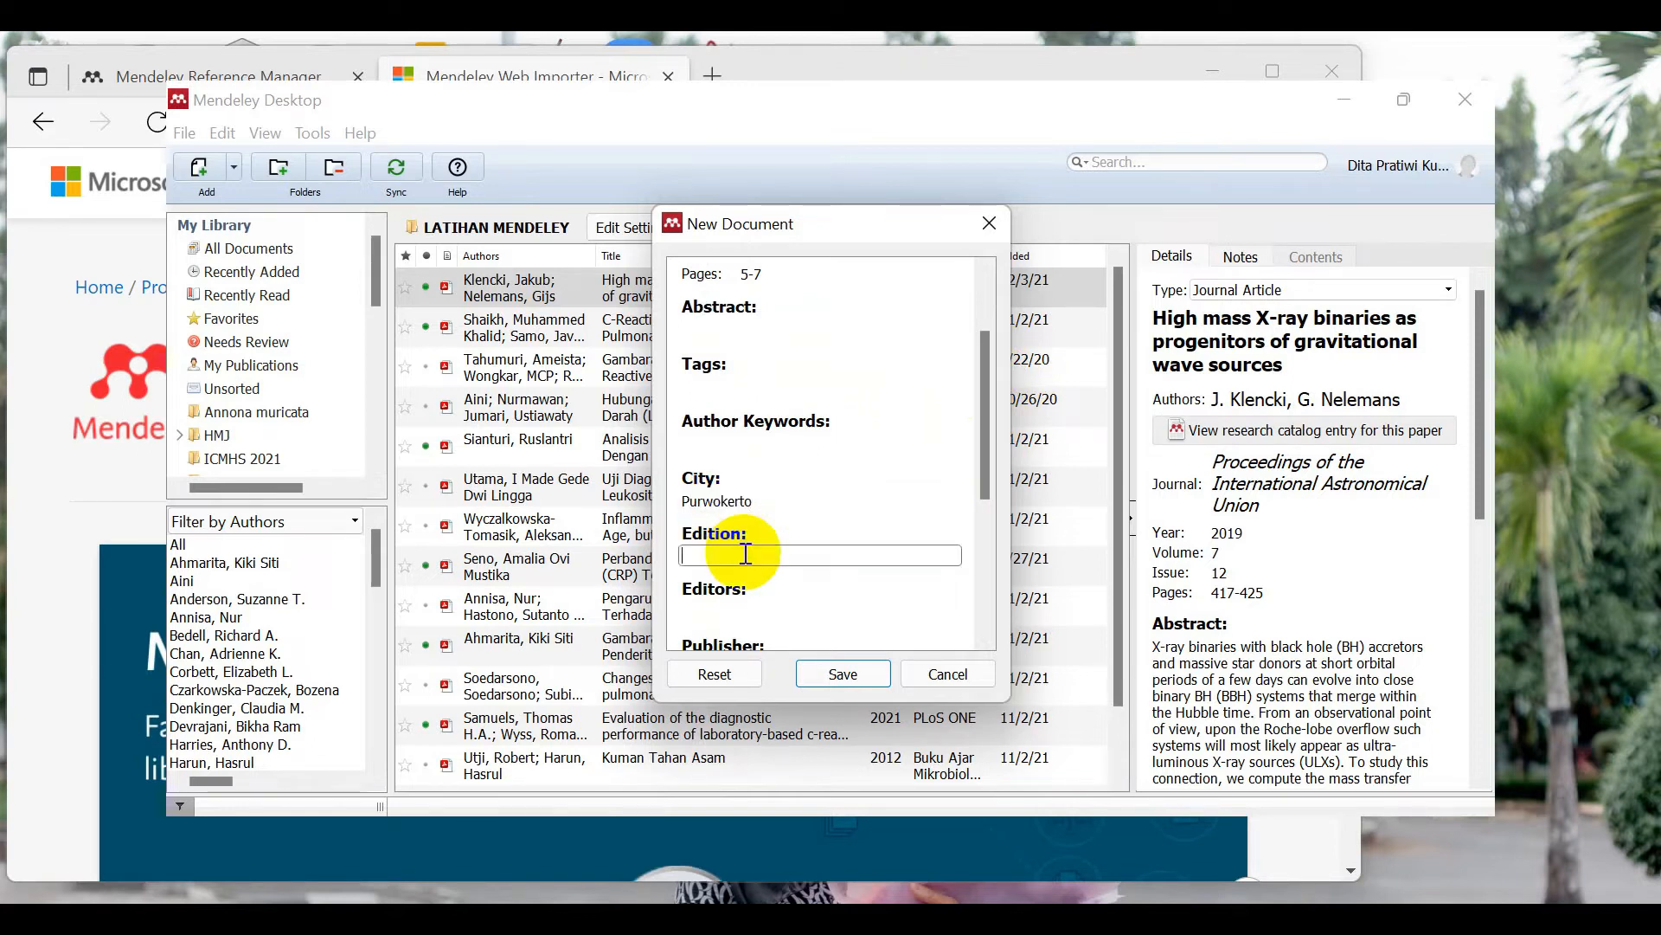
text(2)
key(BackSpace)
text(Edisi ke-2)
key(BackSpace)
key(BackSpace)
key(BackSpace)
key(BackSpace)
key(BackSpace)
key(BackSpace)
key(BackSpace)
key(BackSpace)
key(BackSpace)
key(BackSpace)
text(2nd Ed)
click(766, 606)
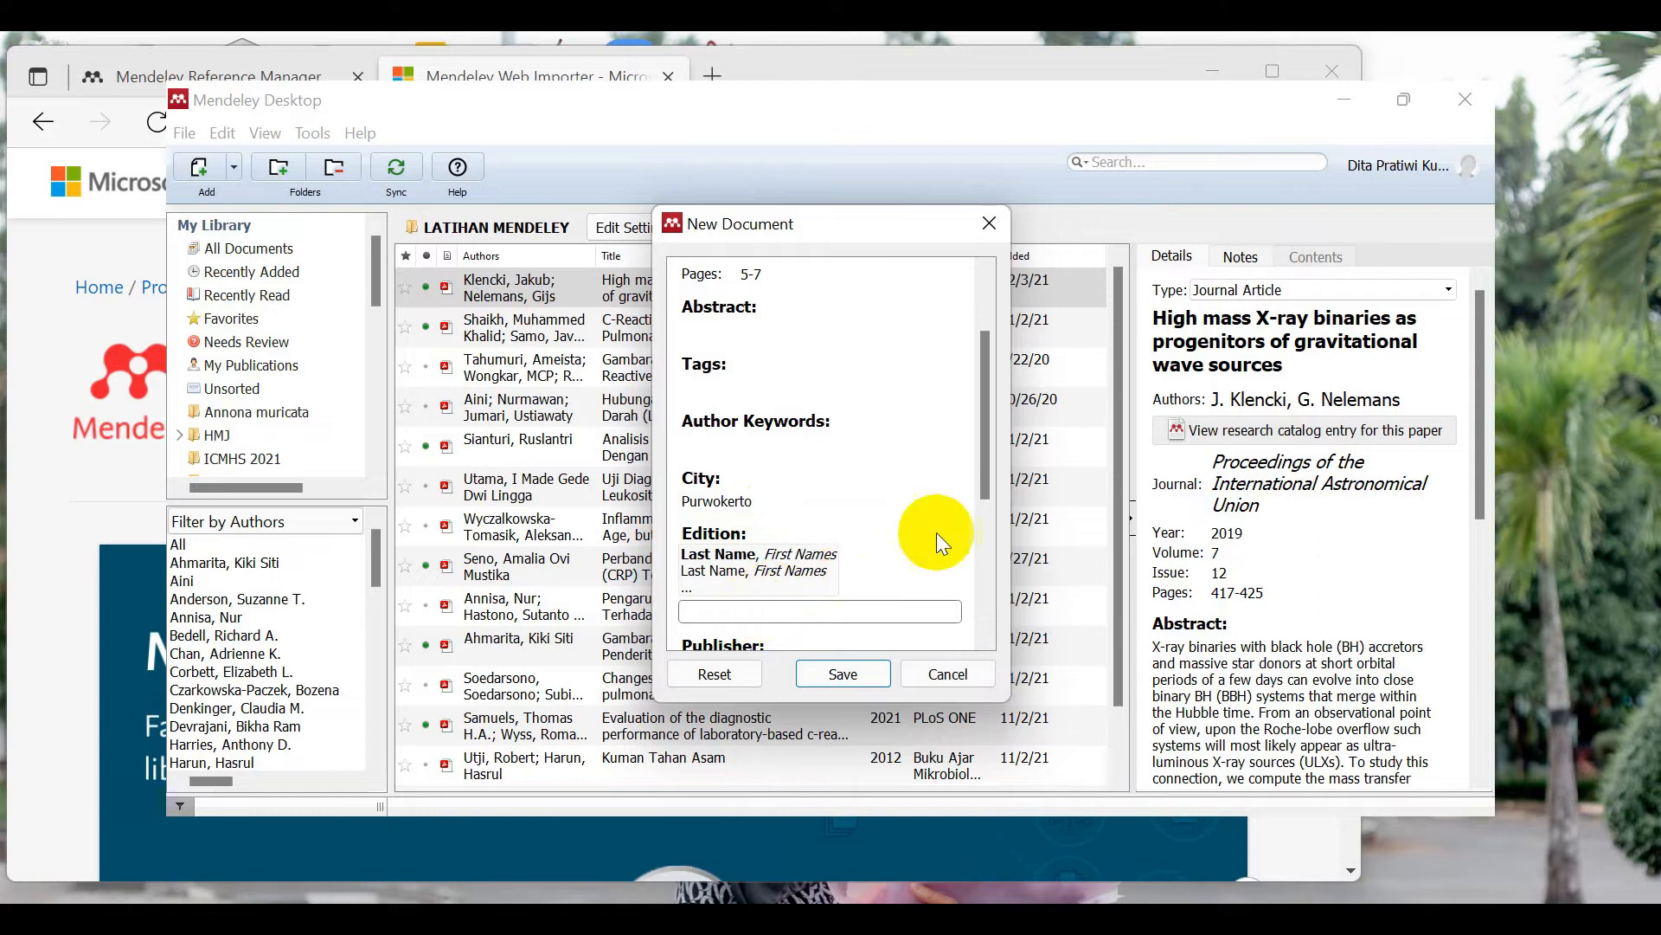
drag(983, 429, 997, 518)
click(724, 476)
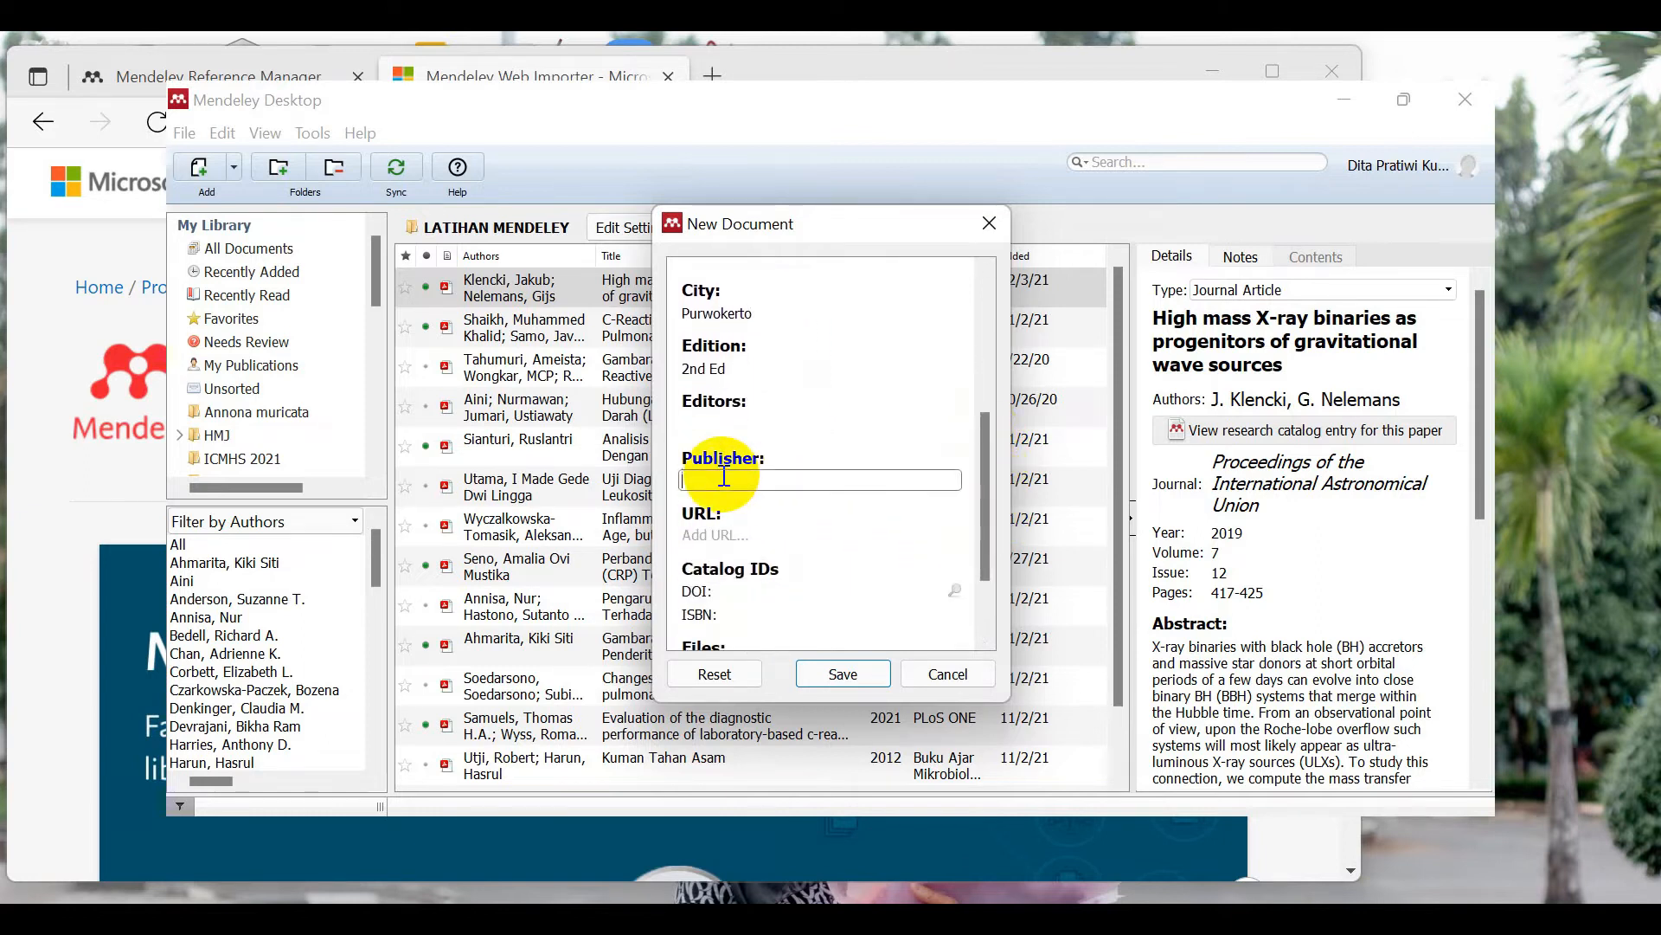
Step: Enter 'Baca buku' as publisher and save the 2018 Imunoserologi book without attaching a file
text(Baca buku)
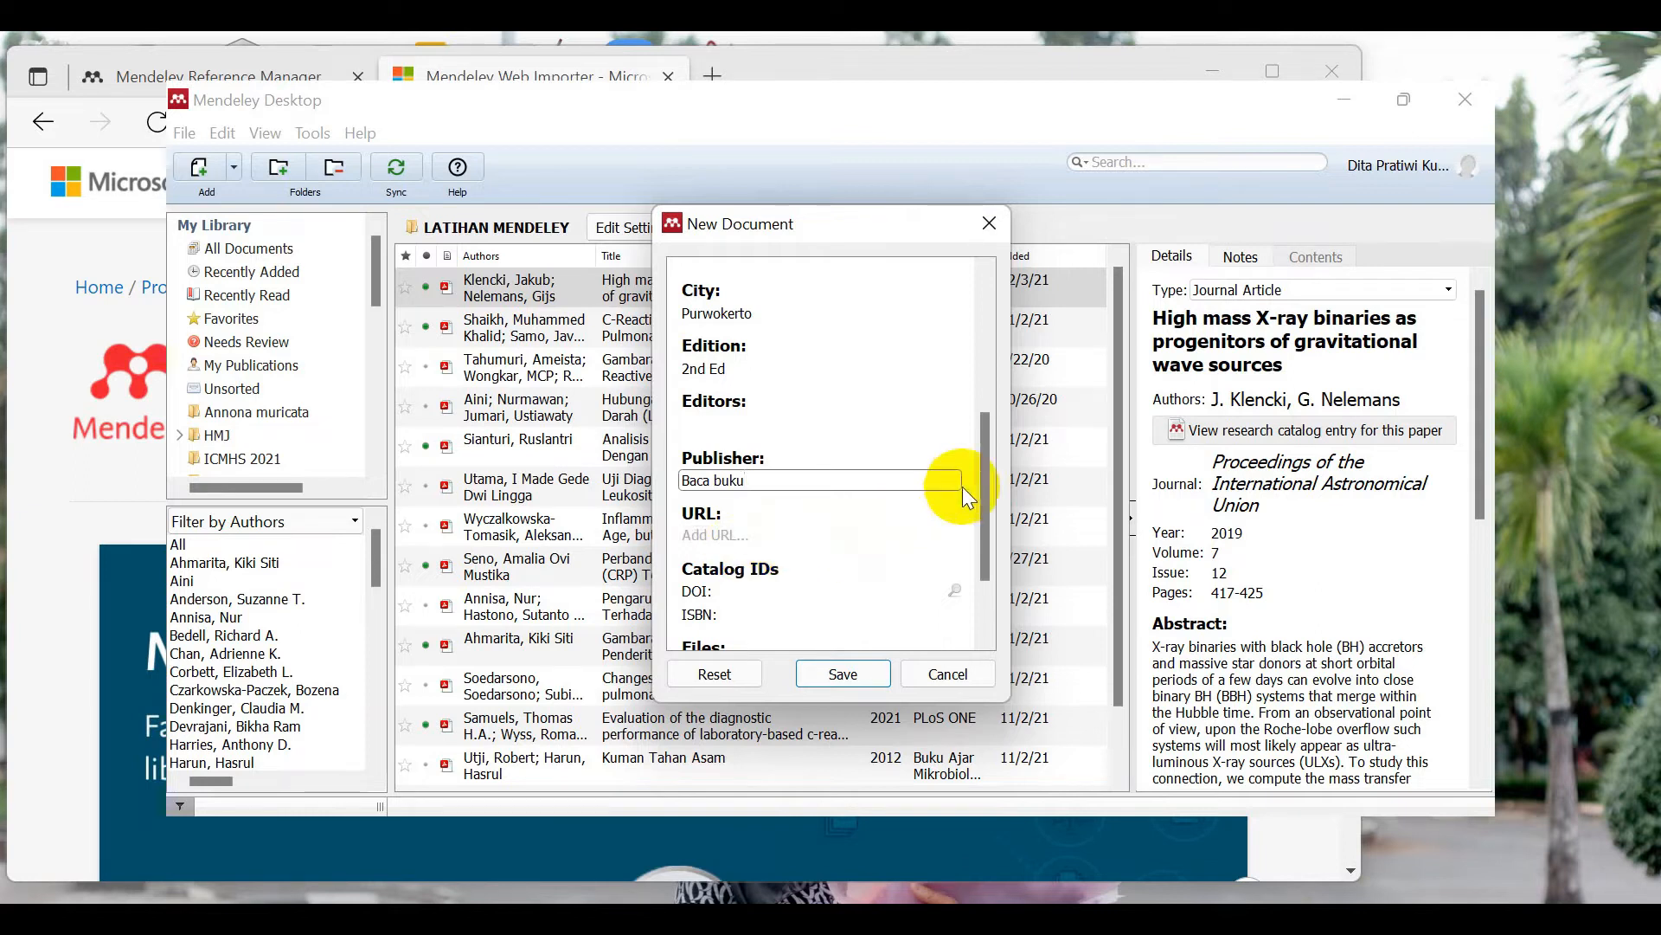
drag(990, 470, 986, 521)
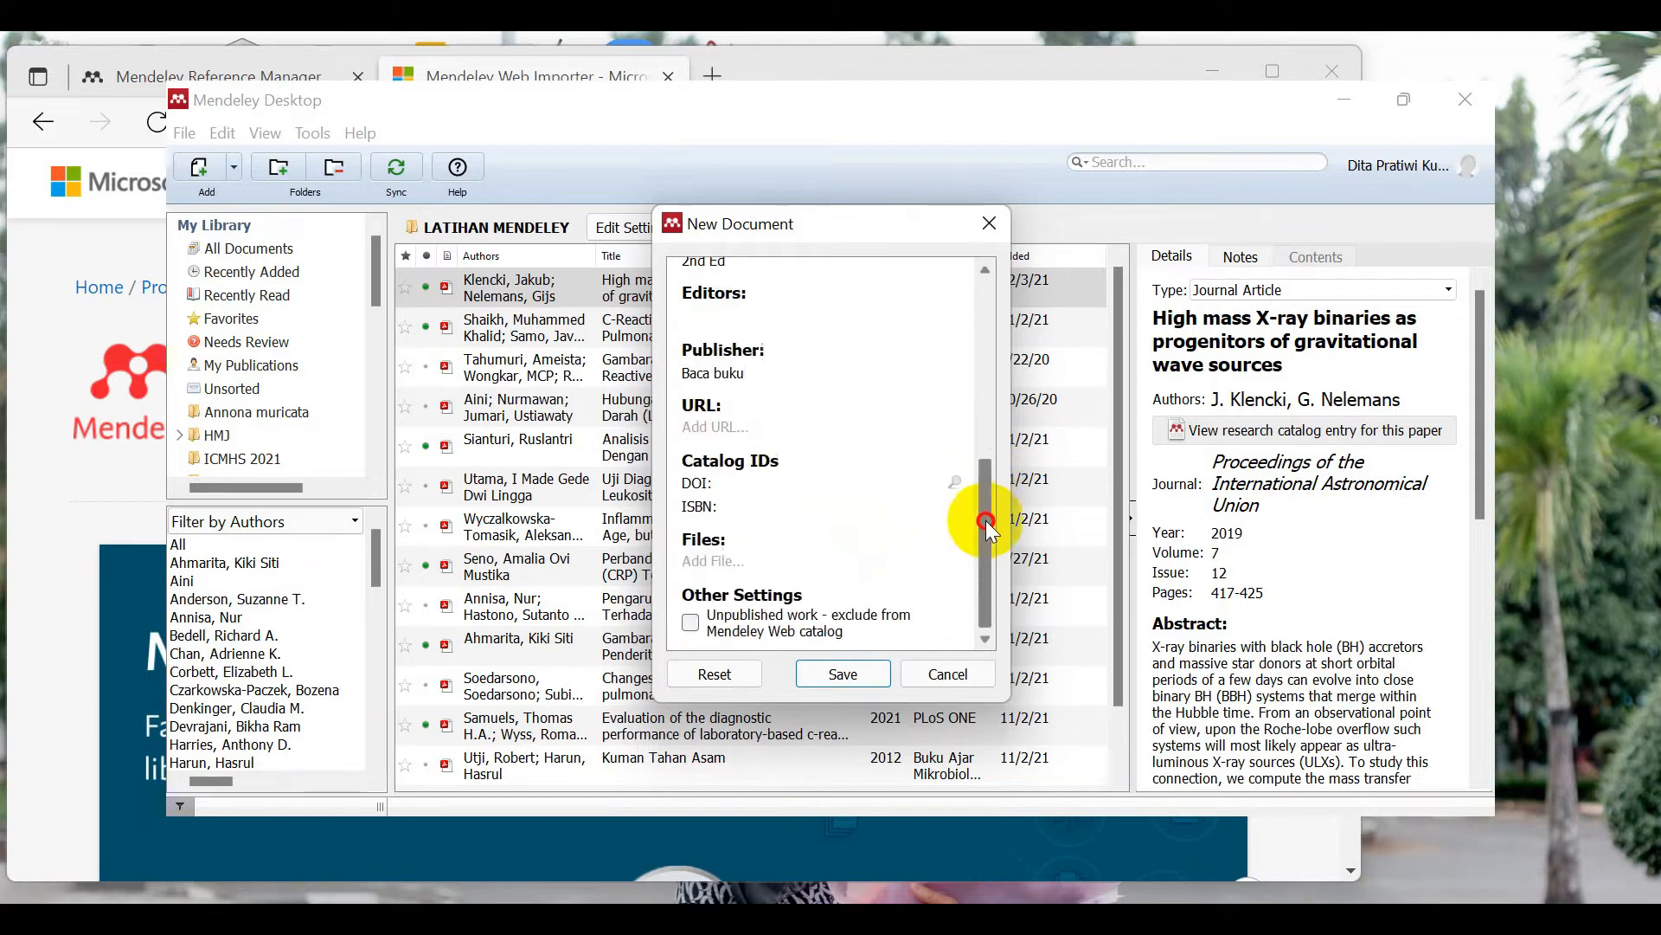
click(718, 561)
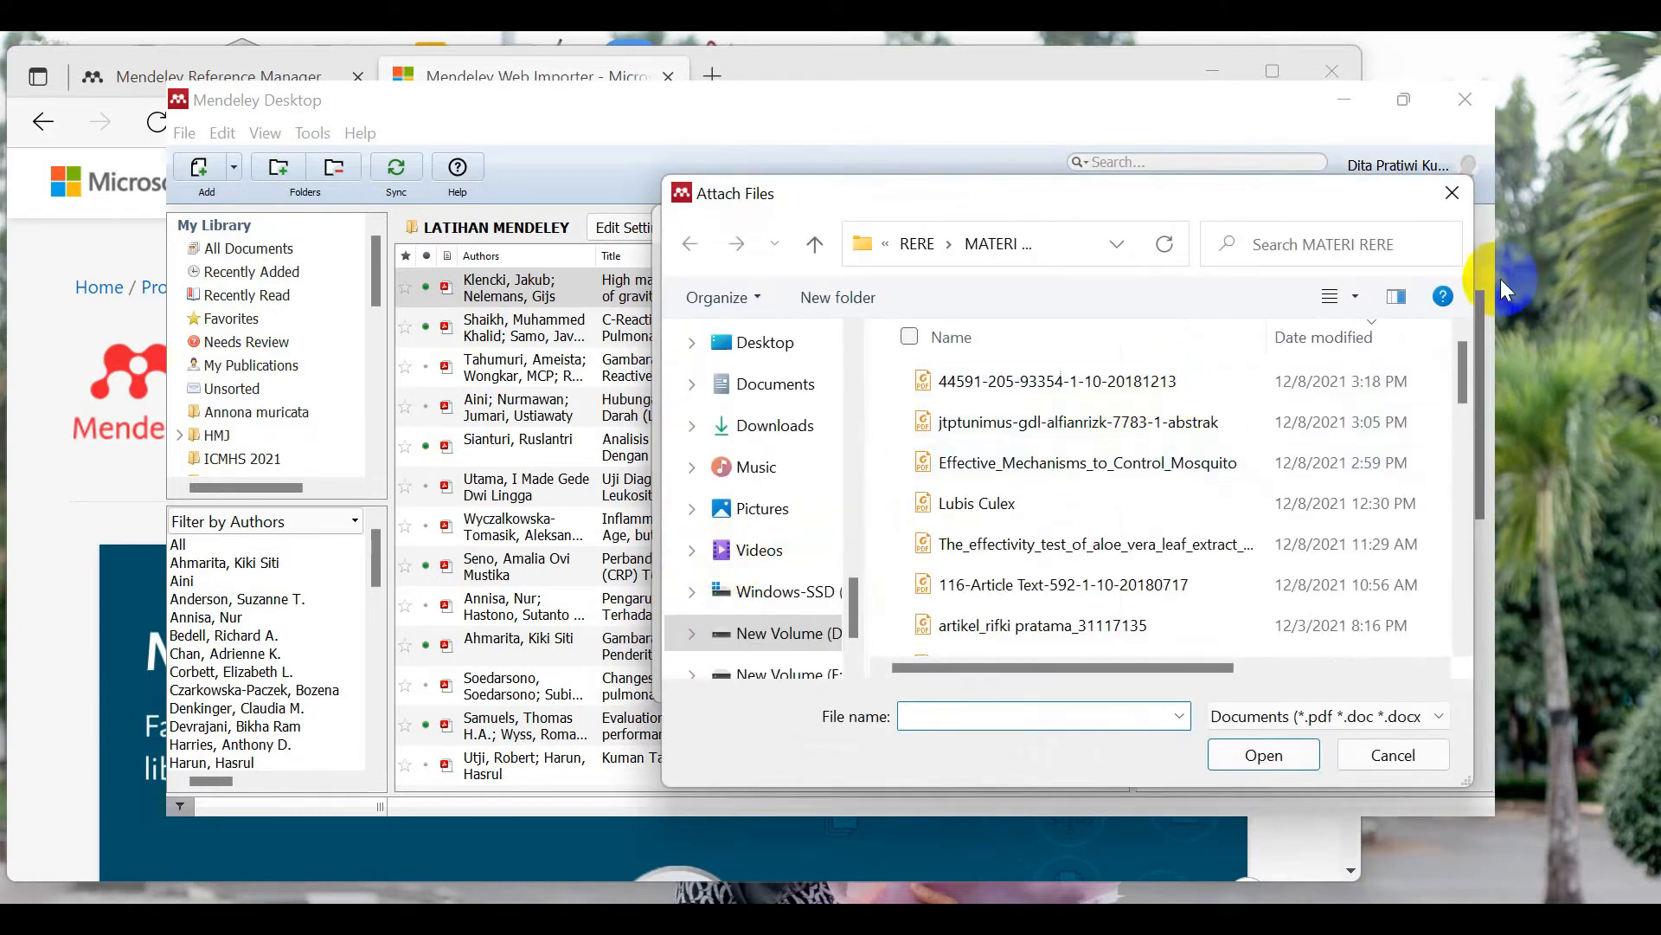
click(1459, 197)
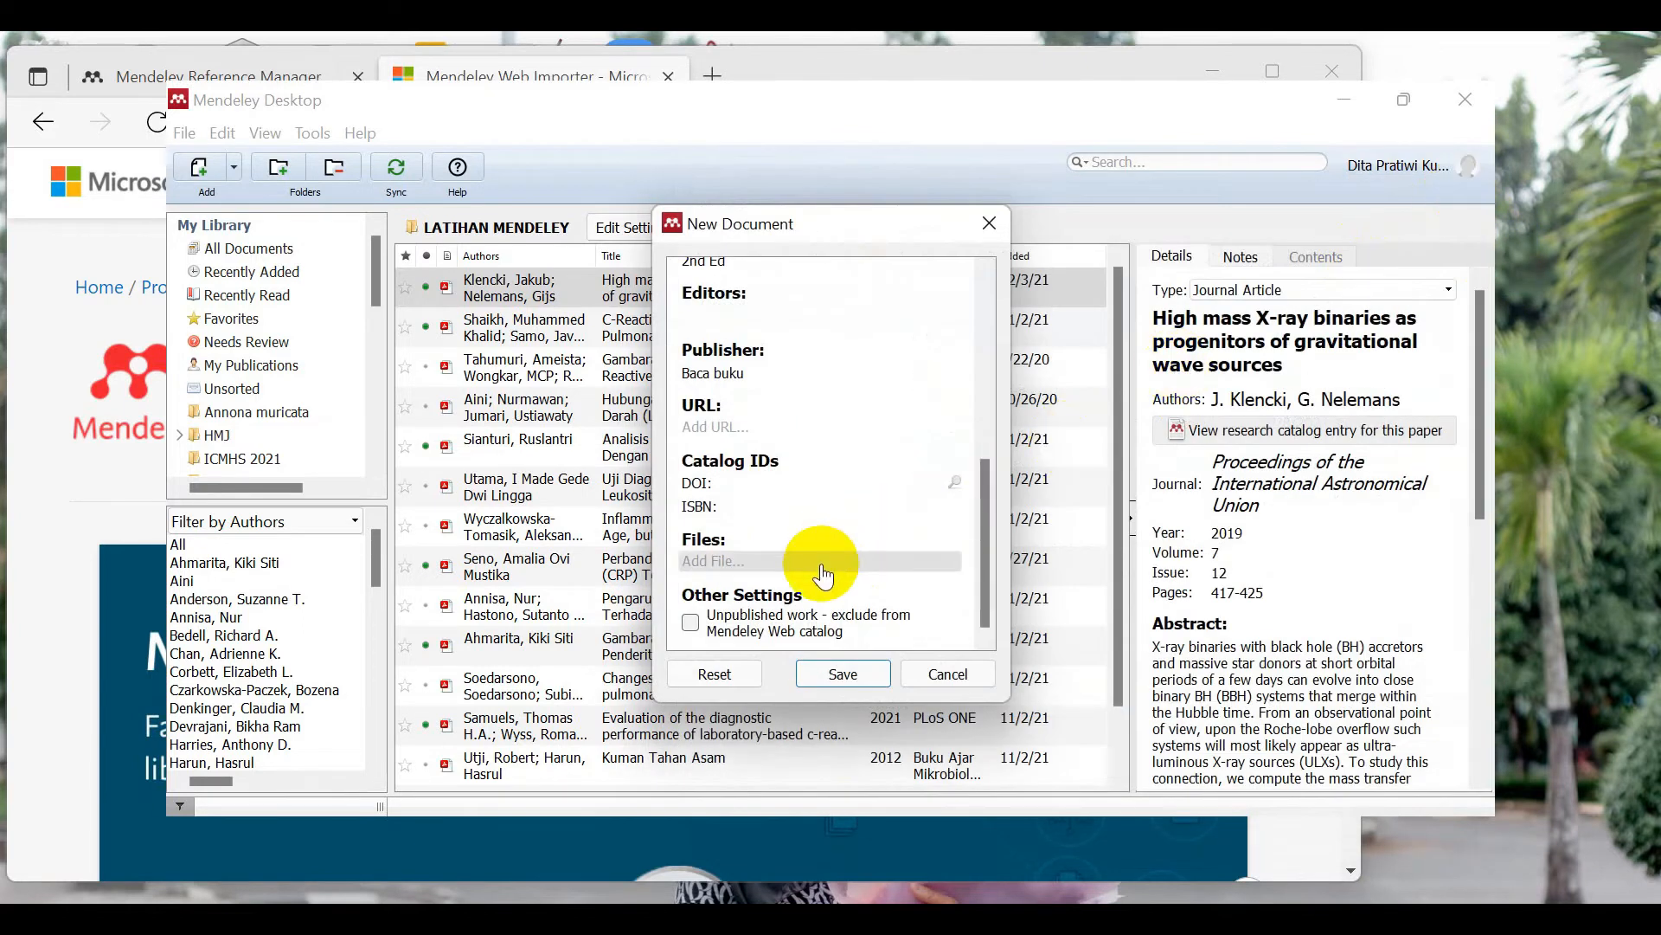
click(836, 671)
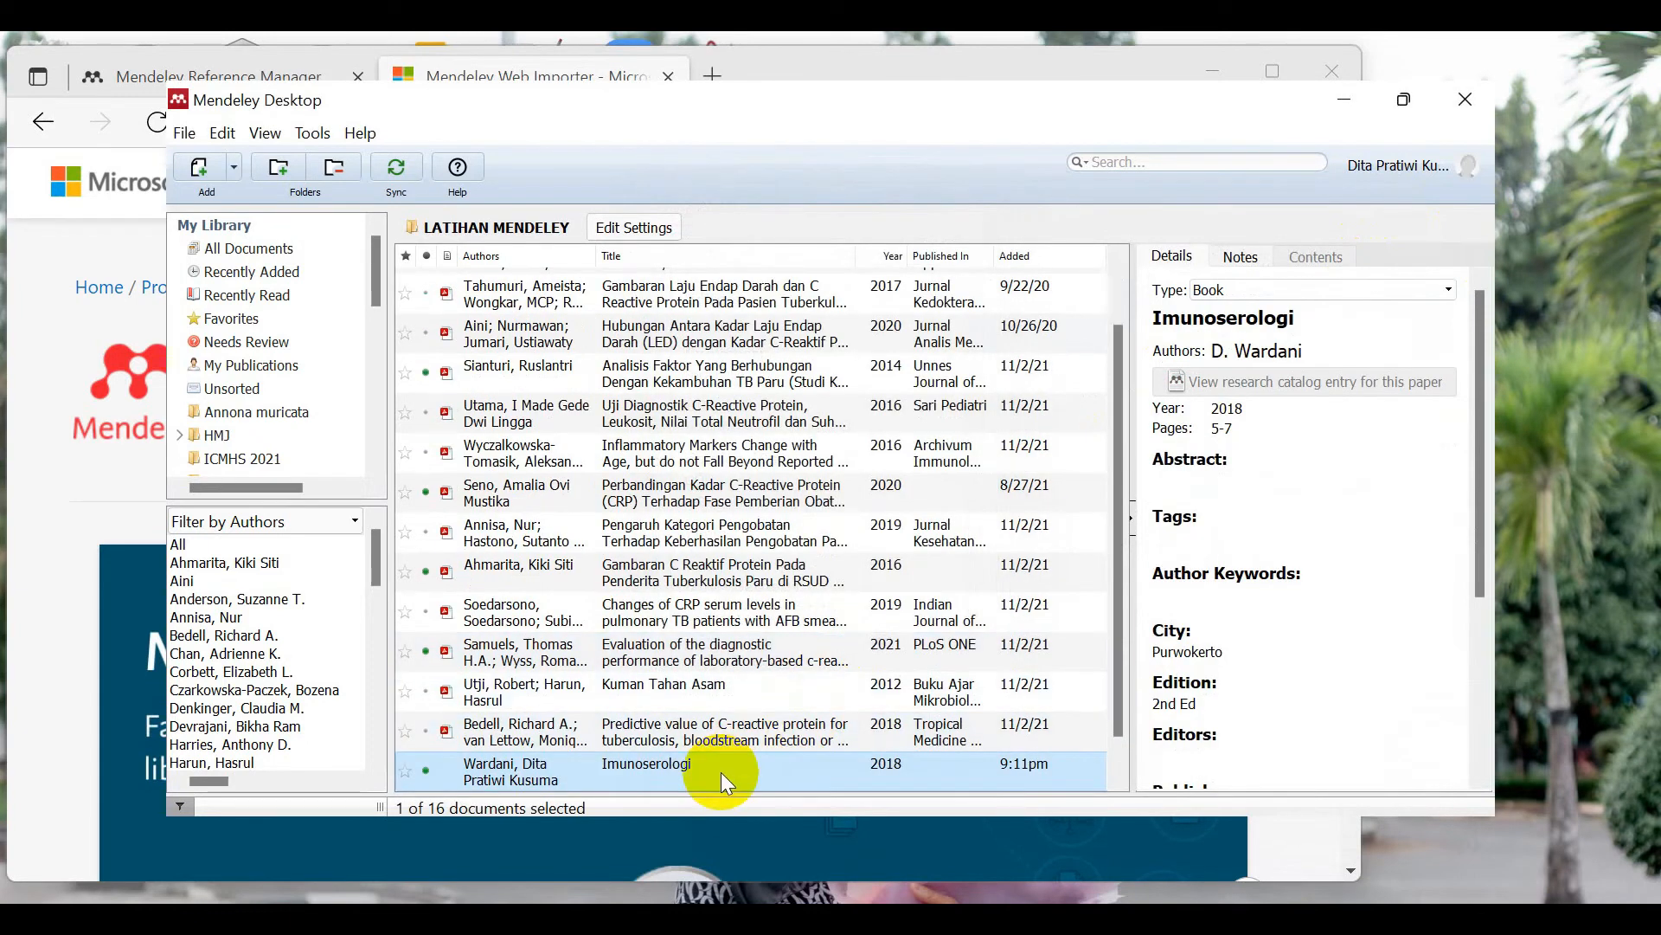
Step: Sort the LATIHAN MENDELEY document list by author
drag(1122, 536, 1126, 437)
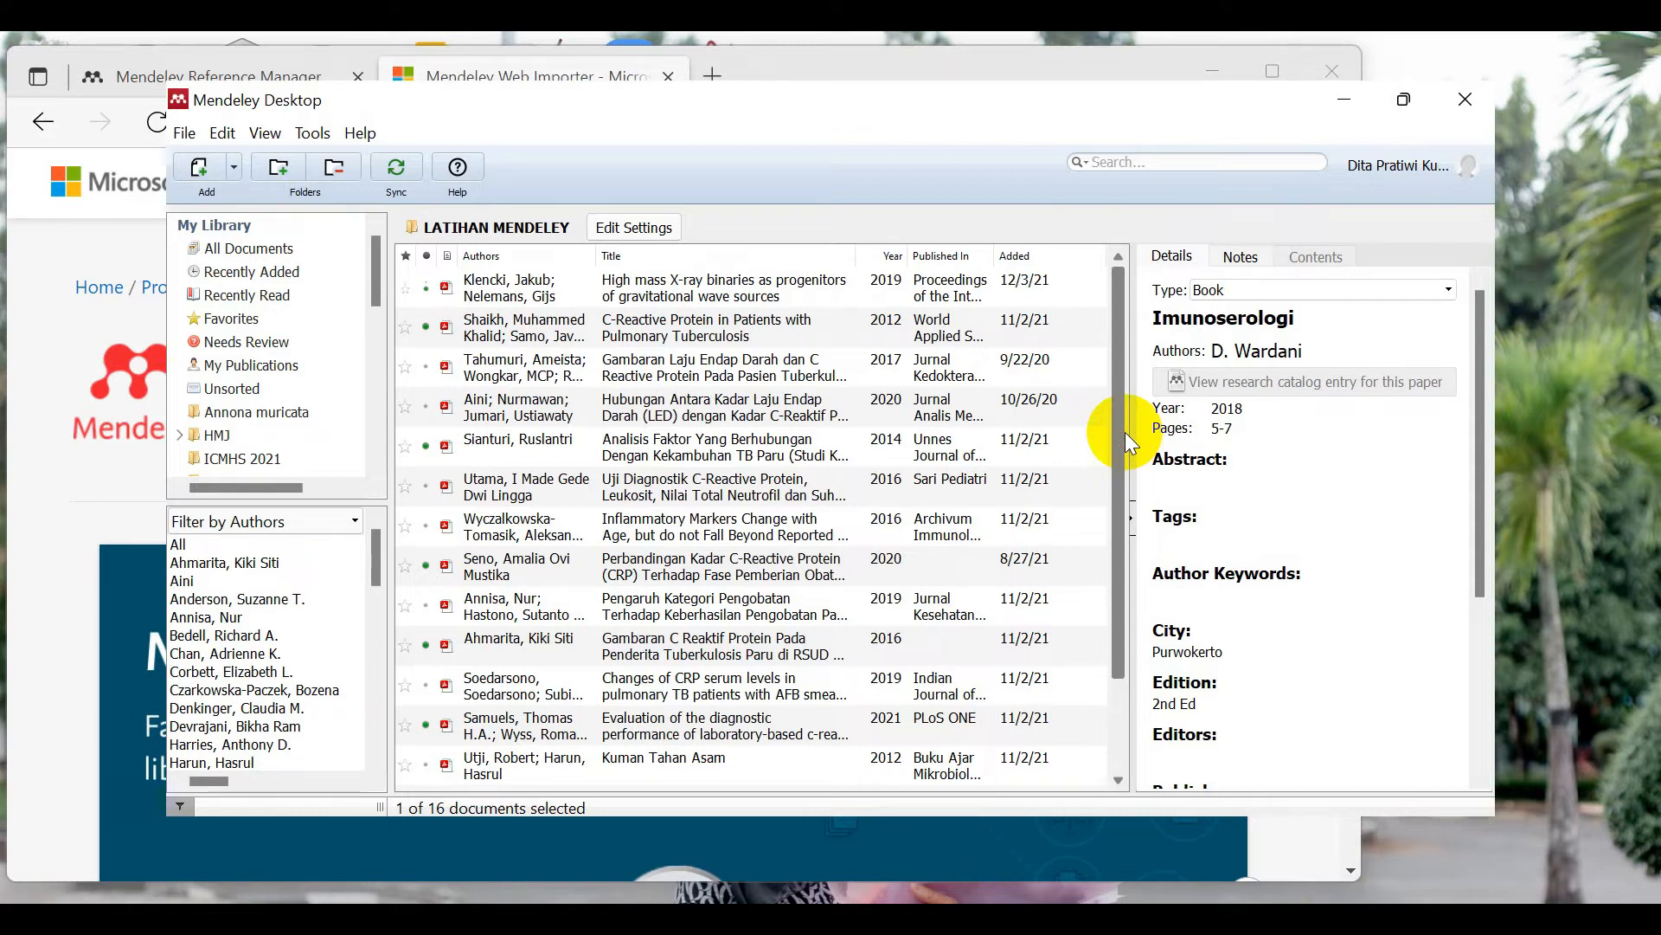
click(474, 258)
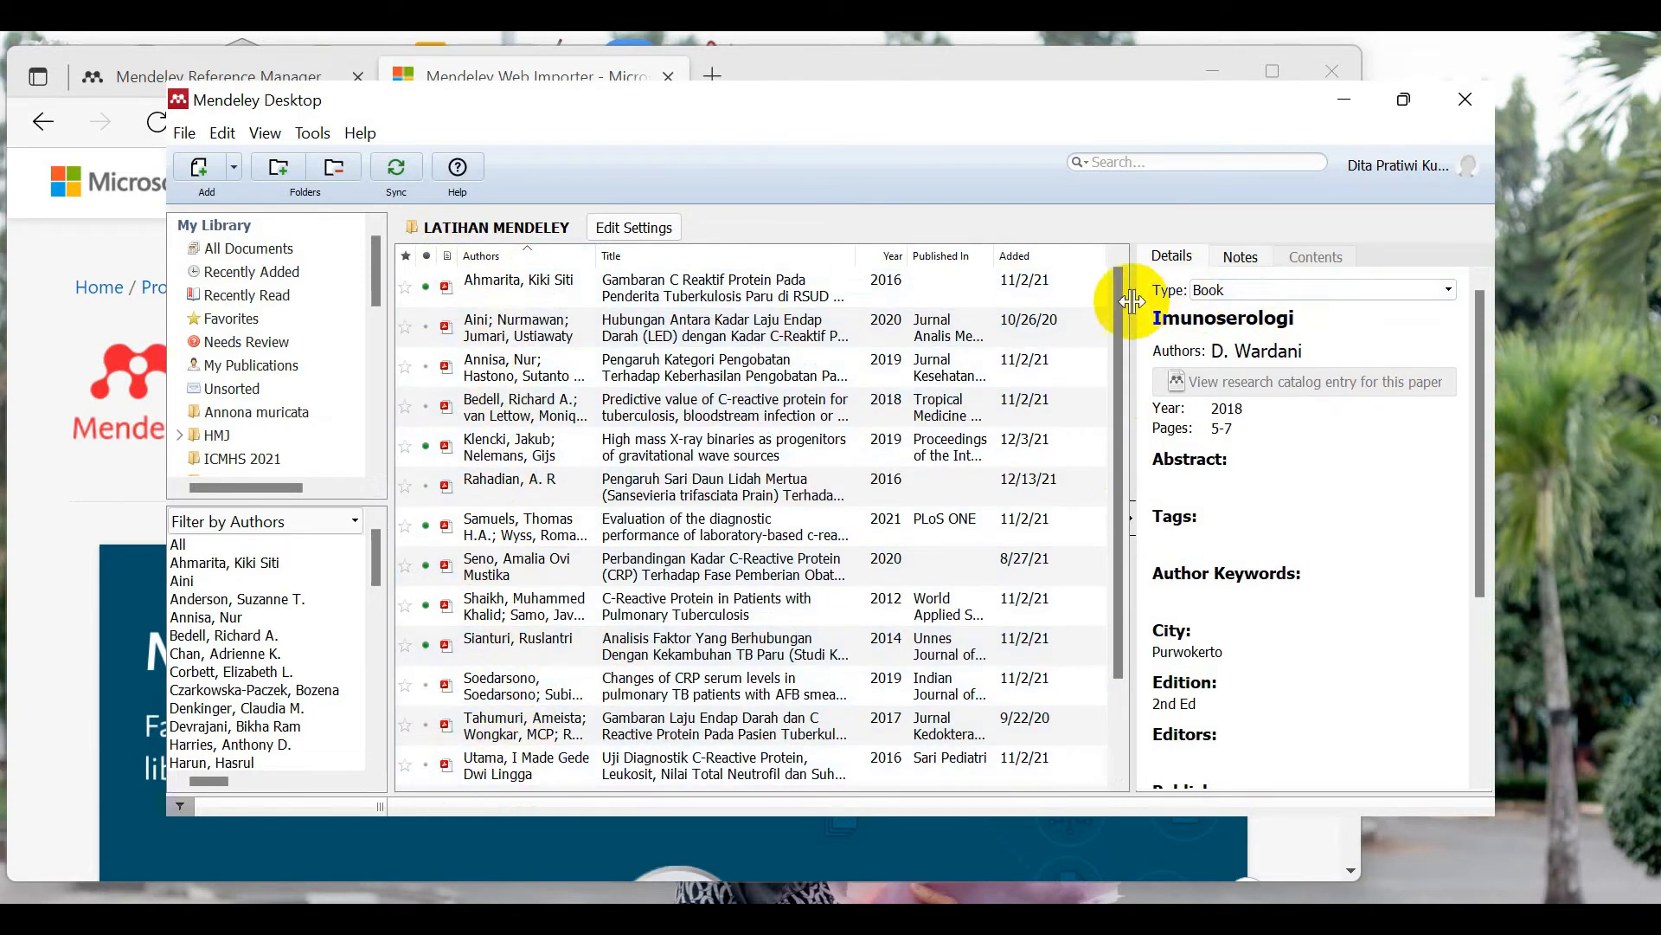
mouse_move(1118, 303)
mouse_down()
mouse_move(1110, 412)
mouse_move(1140, 284)
mouse_up()
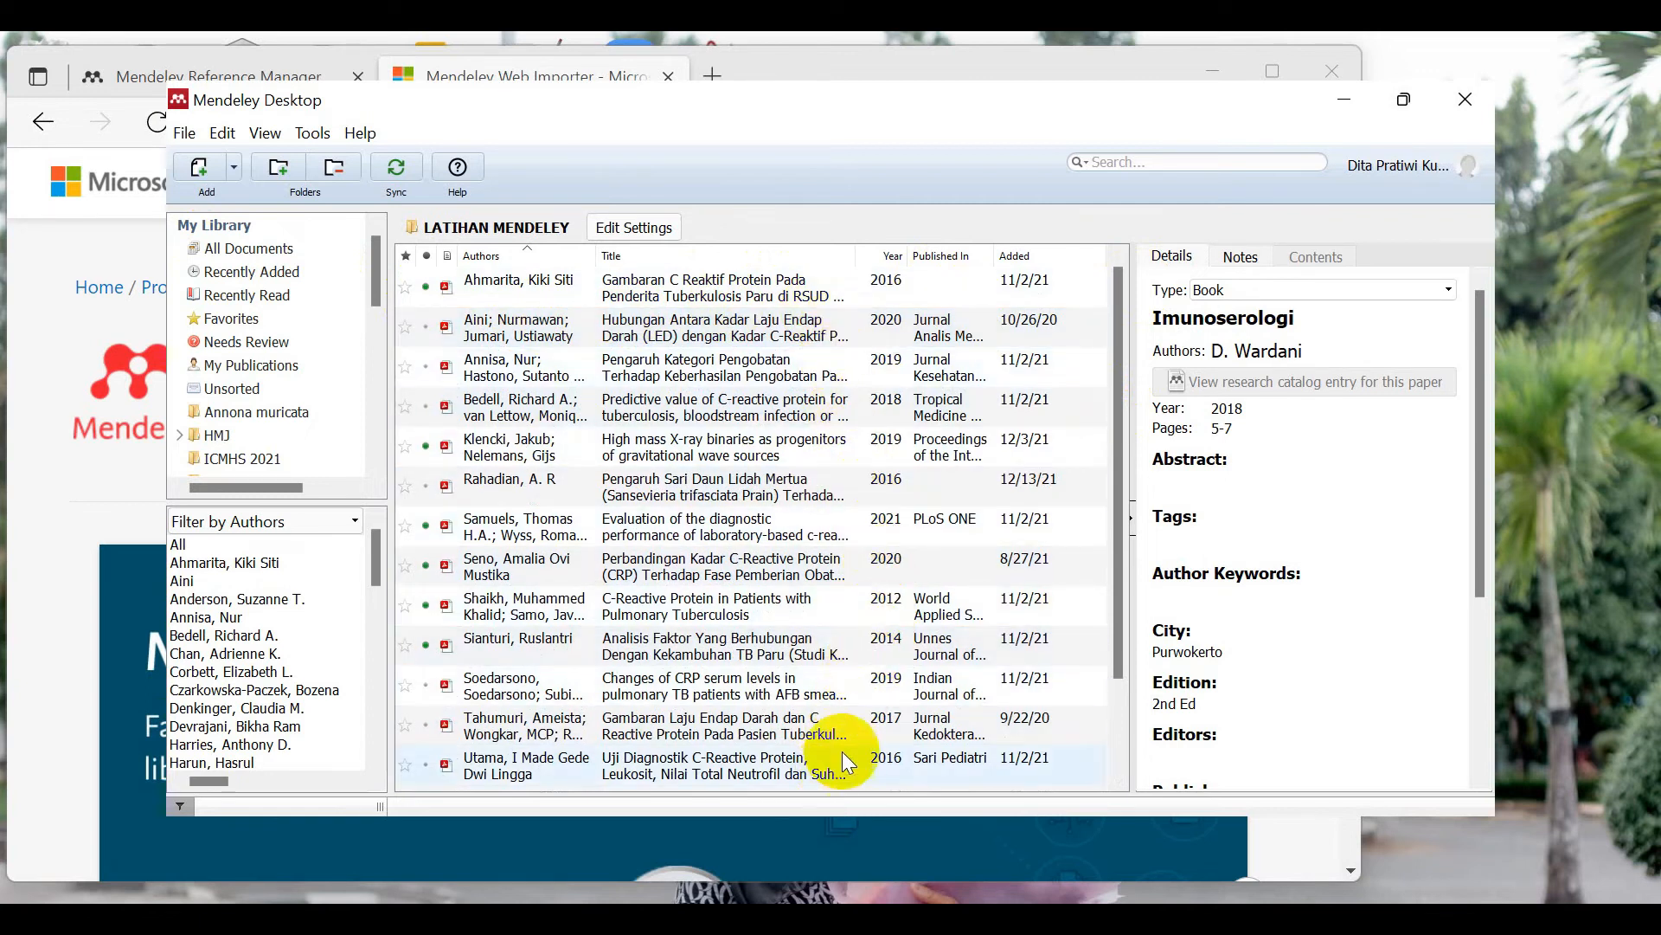
drag(1118, 468, 1154, 594)
drag(1140, 656, 1114, 454)
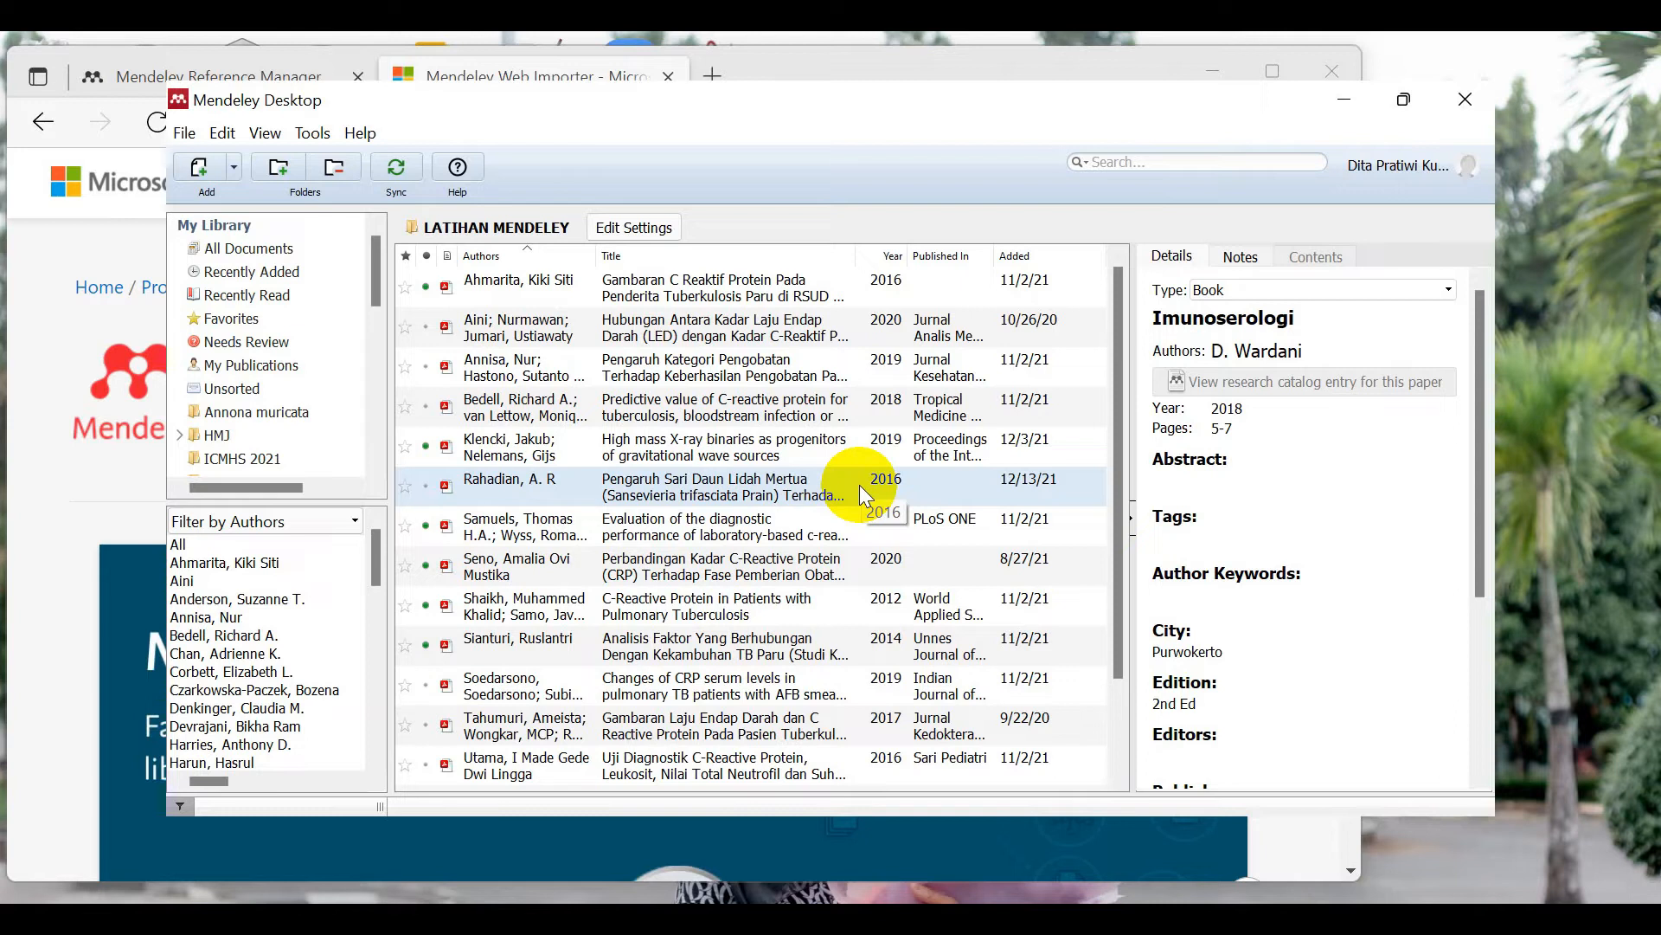
drag(1119, 388, 1064, 360)
Step: Select the Gambaran C Reaktif Protein thesis and check its Notes, then its Details
click(652, 278)
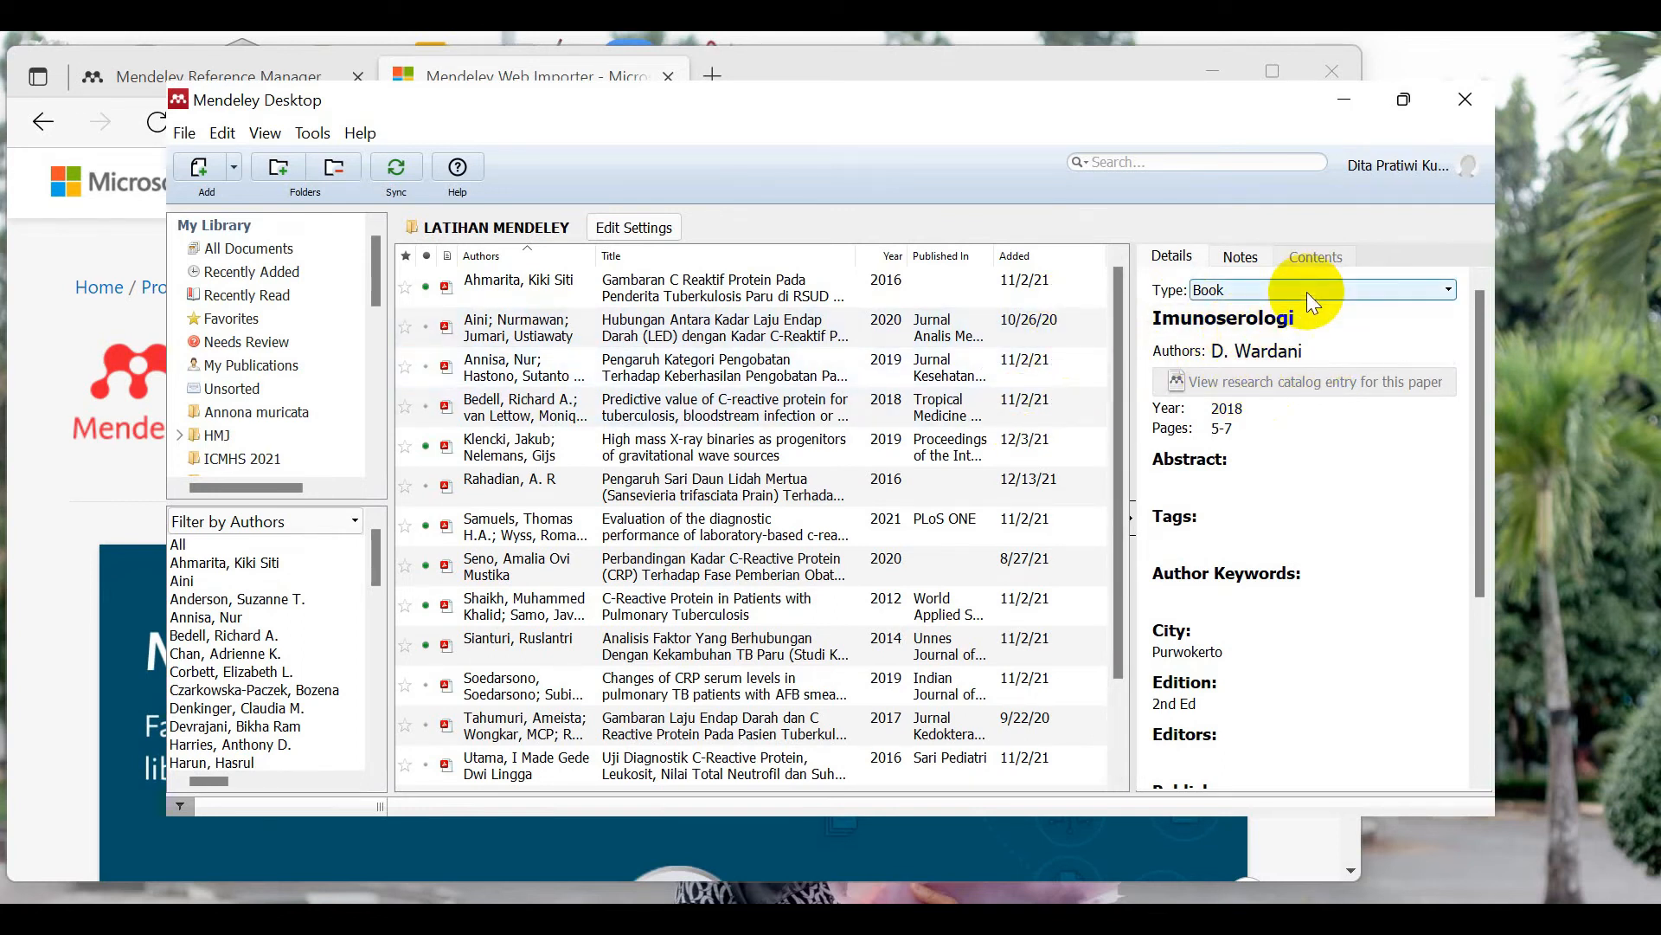
click(1239, 260)
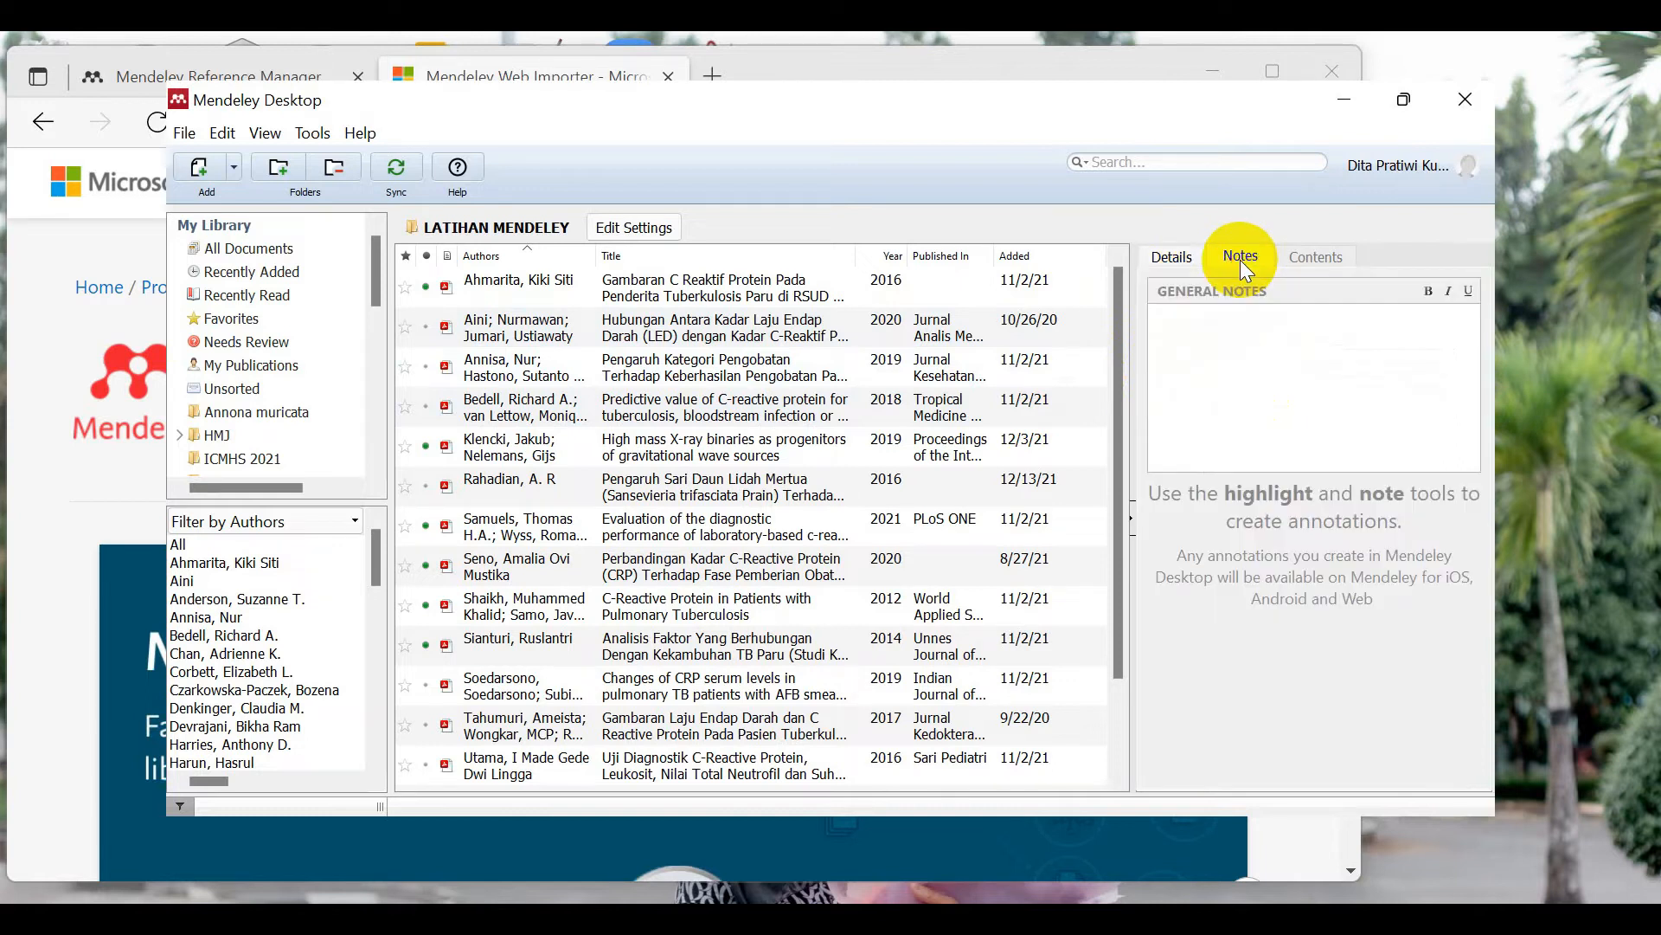
click(1193, 257)
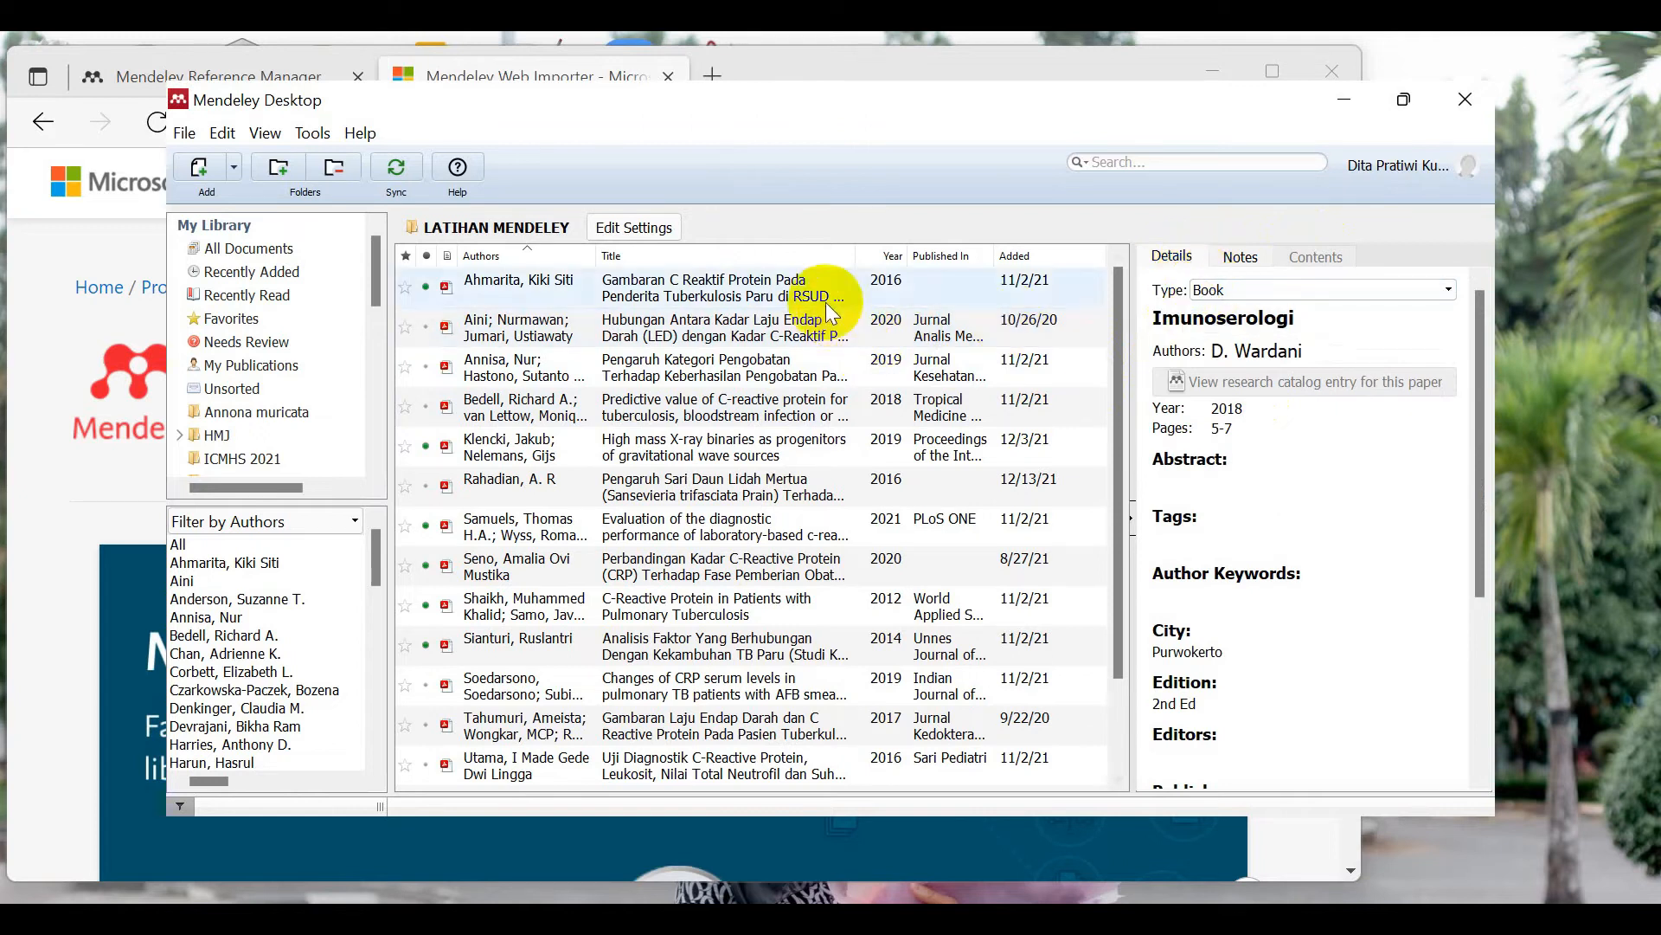
click(646, 295)
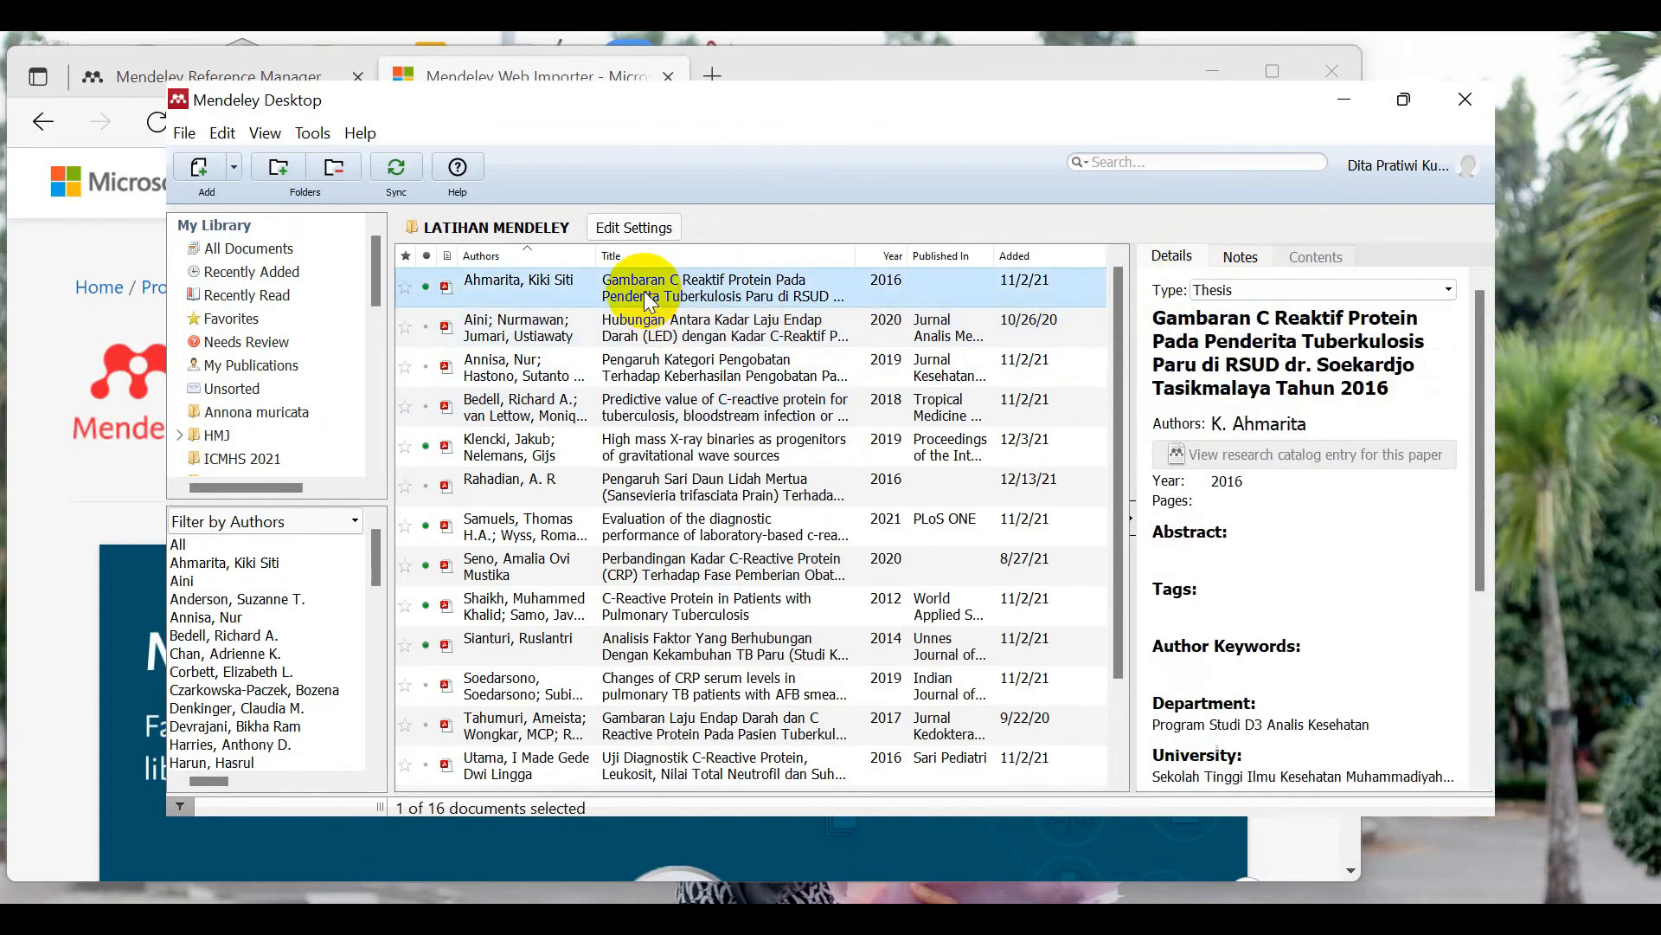
Step: Open the Gambaran C Reaktif Protein thesis PDF and keep its document type as Thesis
double_click(647, 297)
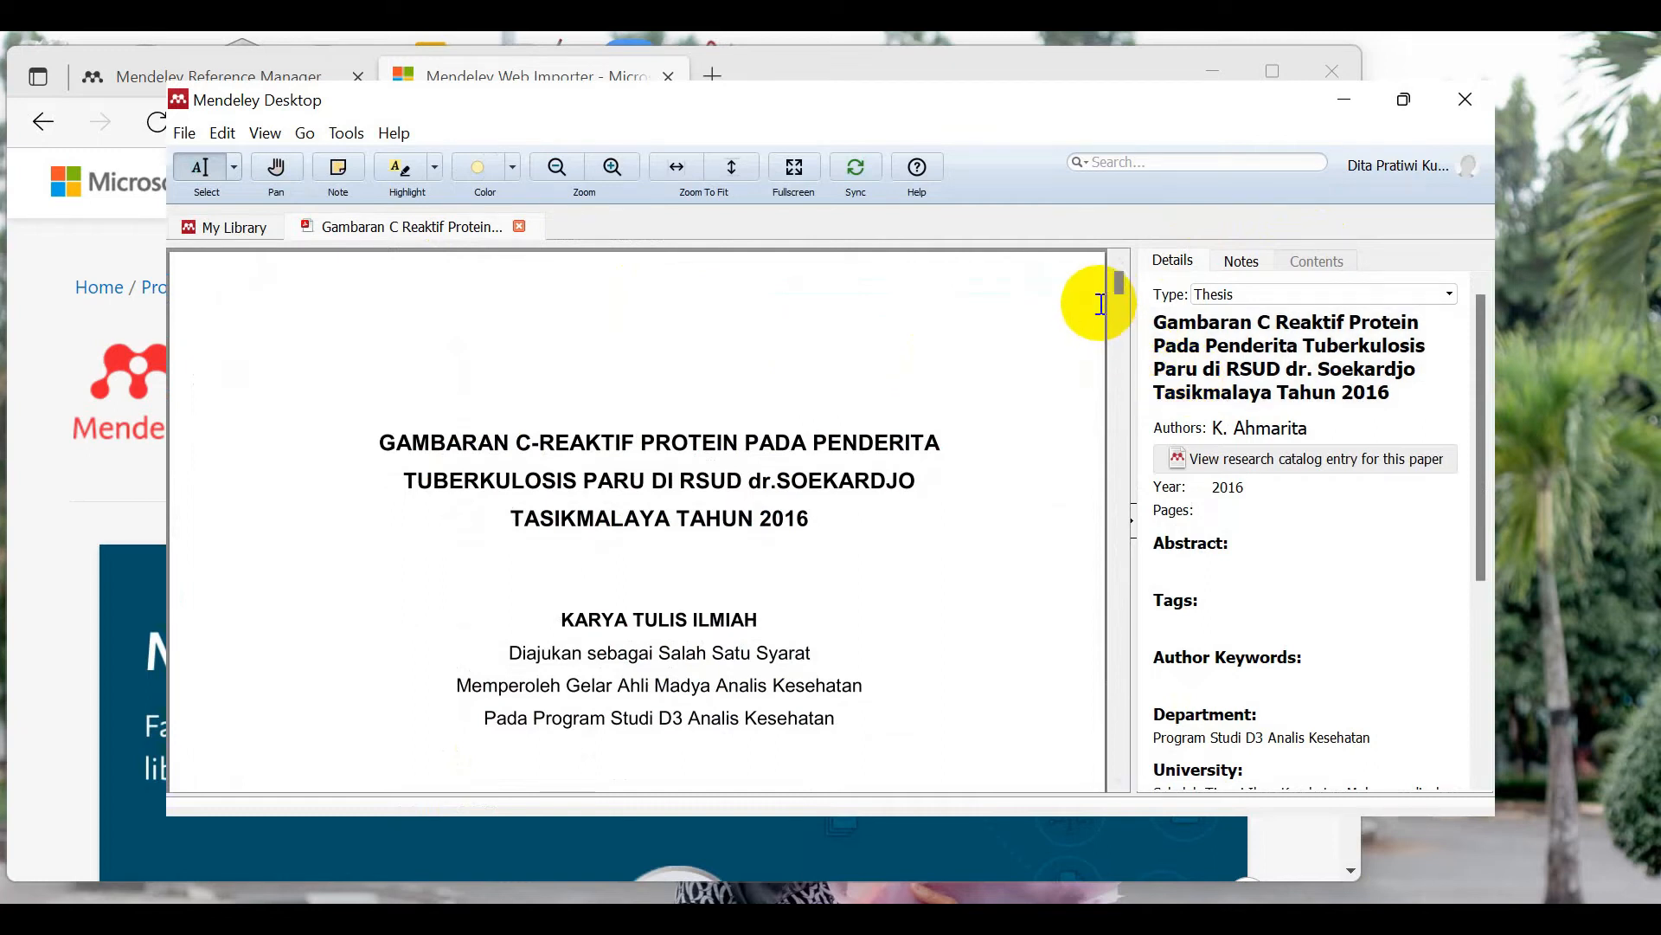
mouse_move(1118, 284)
mouse_down()
mouse_move(1120, 301)
mouse_move(1121, 274)
mouse_up()
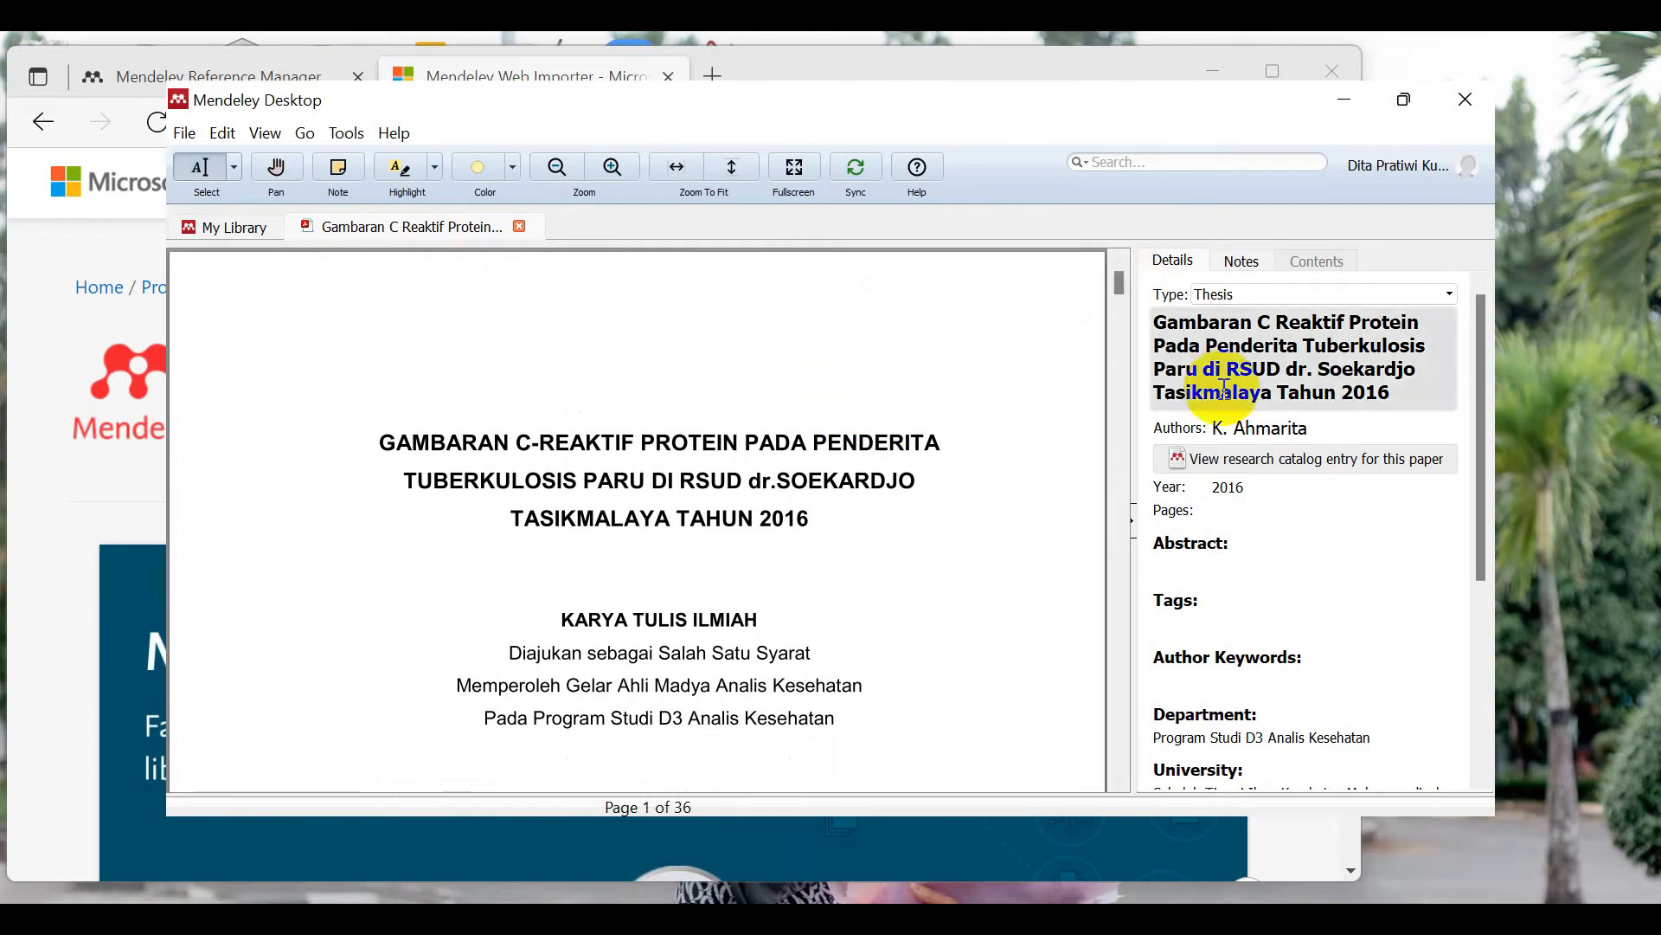
click(1238, 298)
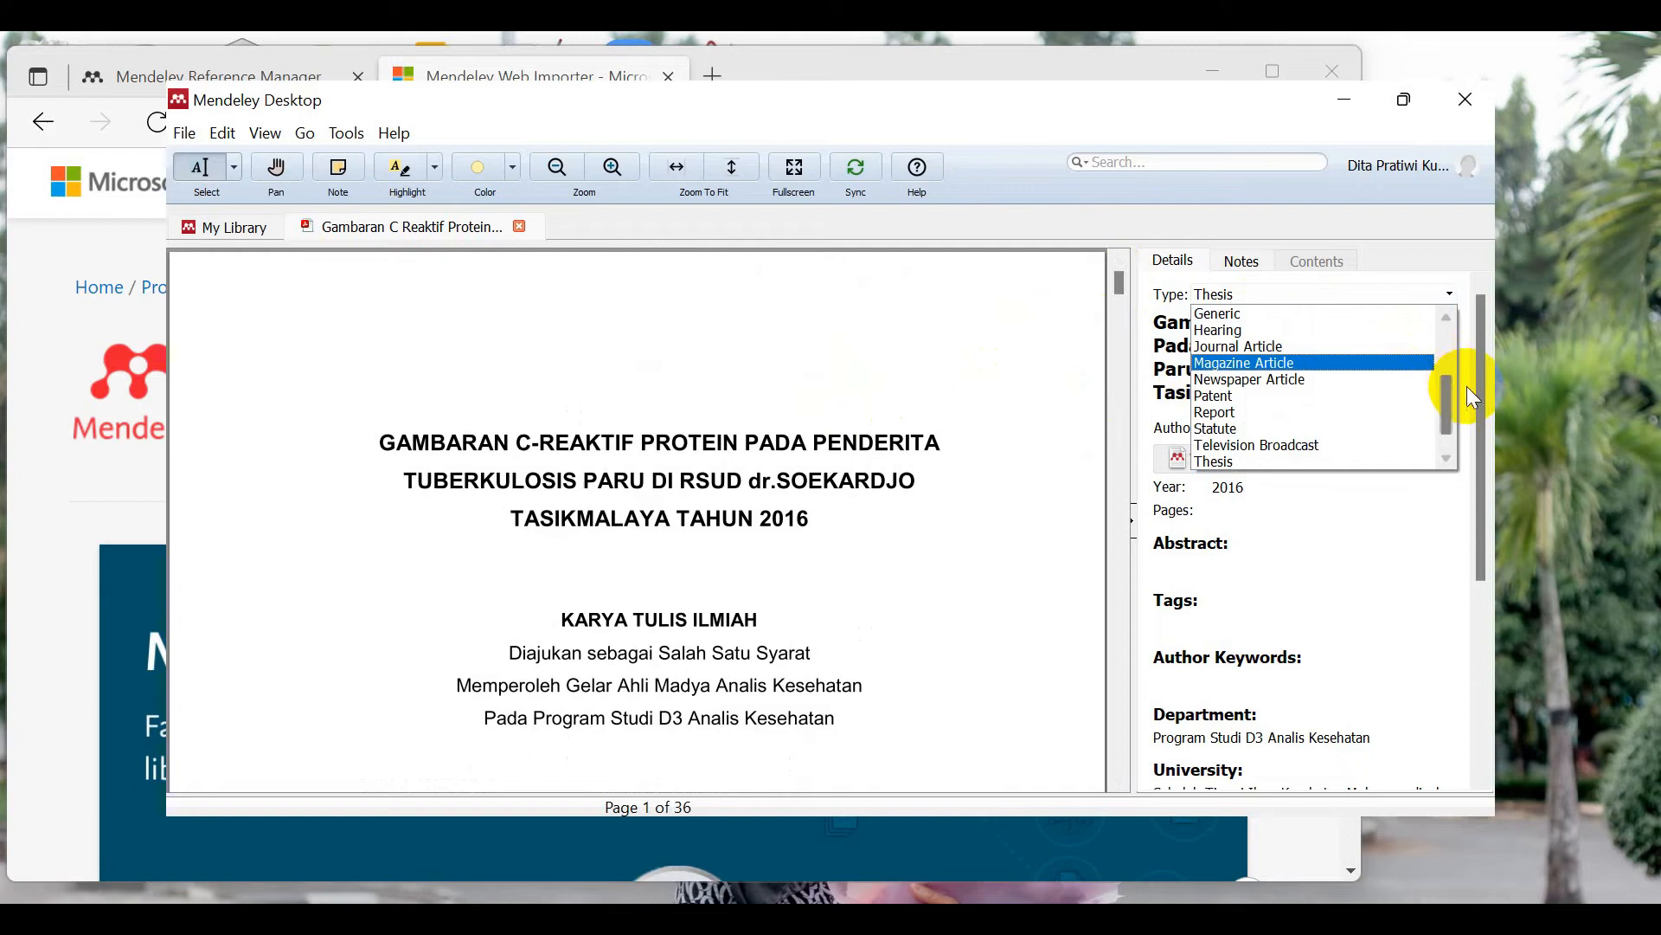
mouse_move(1118, 287)
mouse_down()
mouse_move(1124, 299)
mouse_move(1137, 279)
mouse_up()
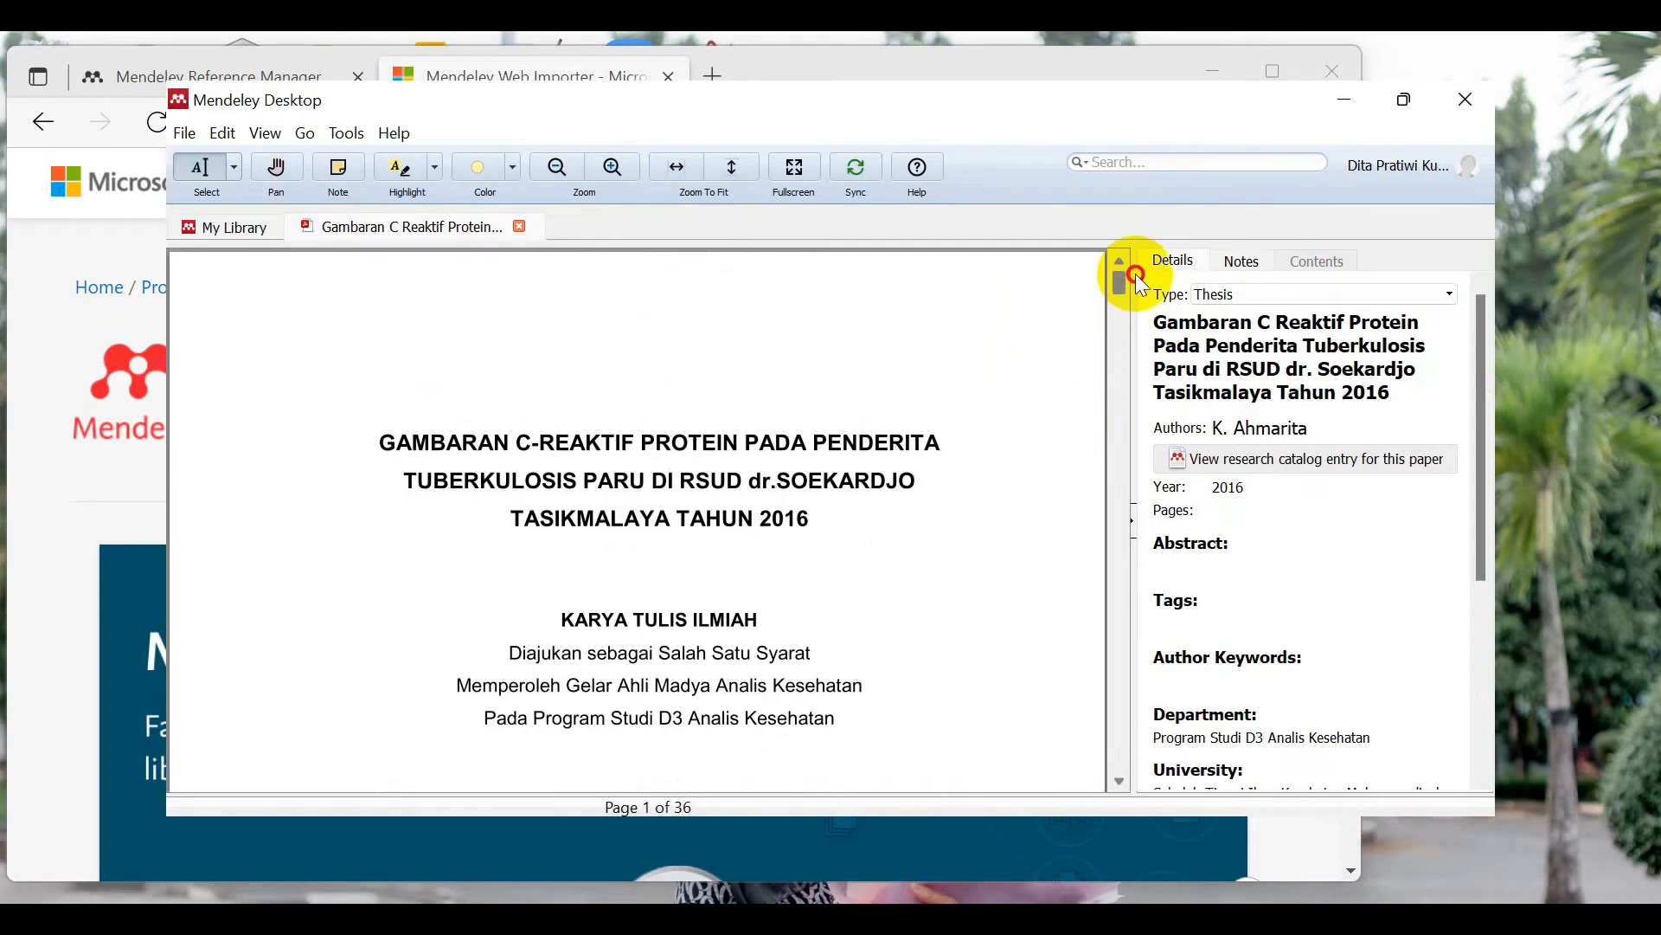
click(1377, 295)
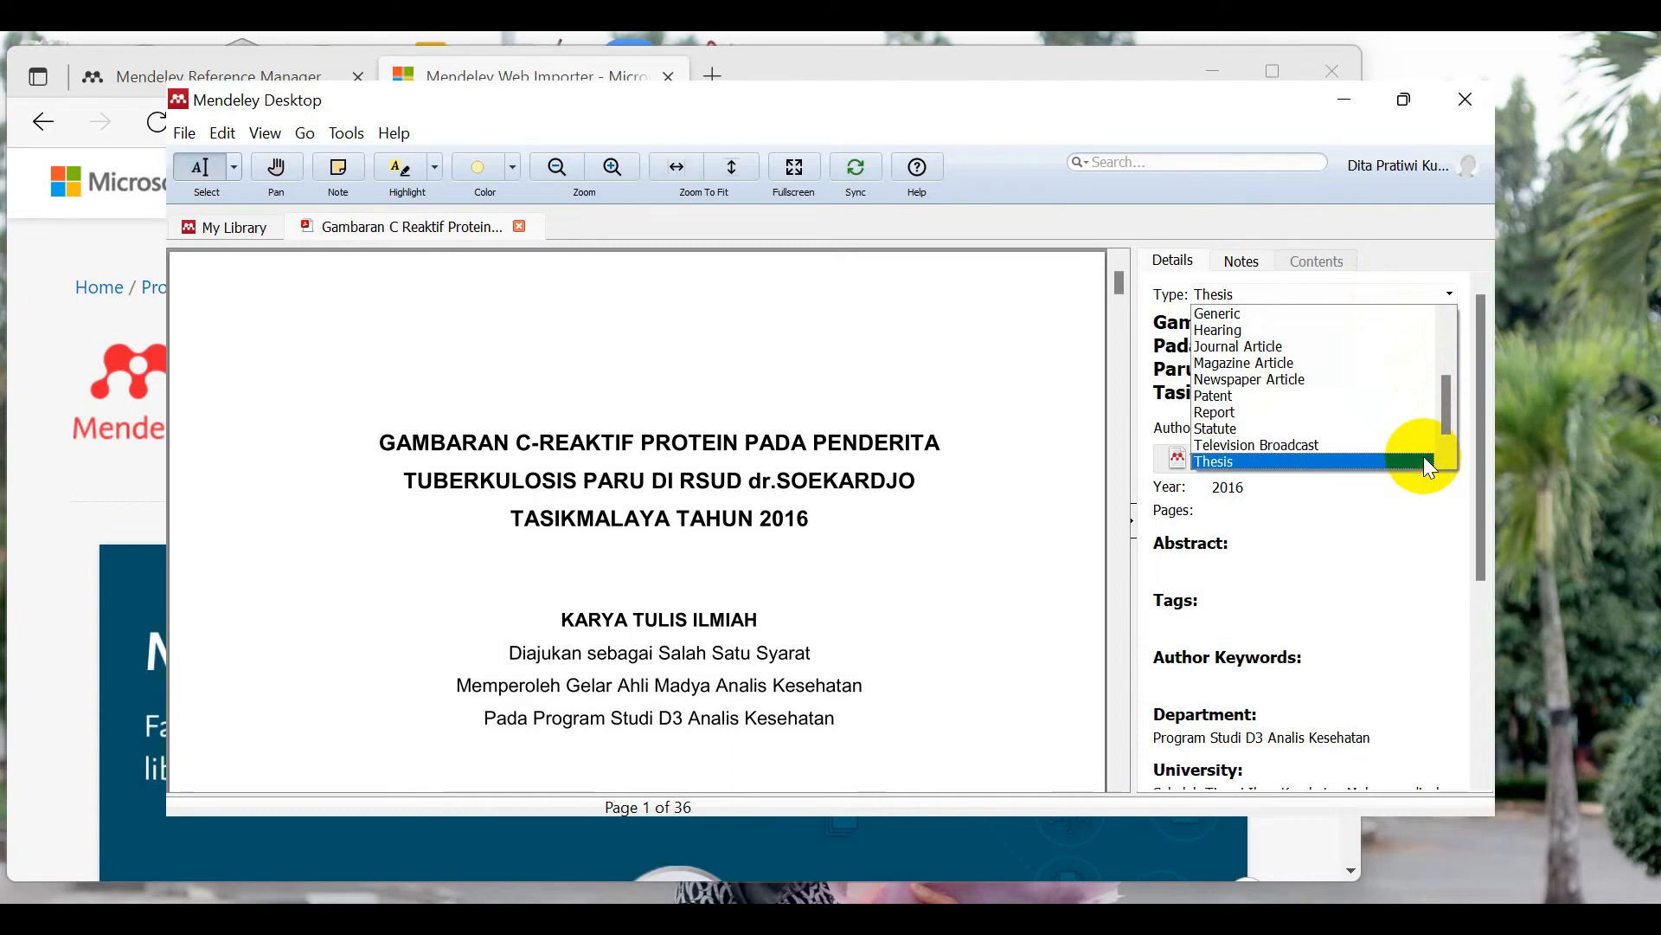
click(1424, 455)
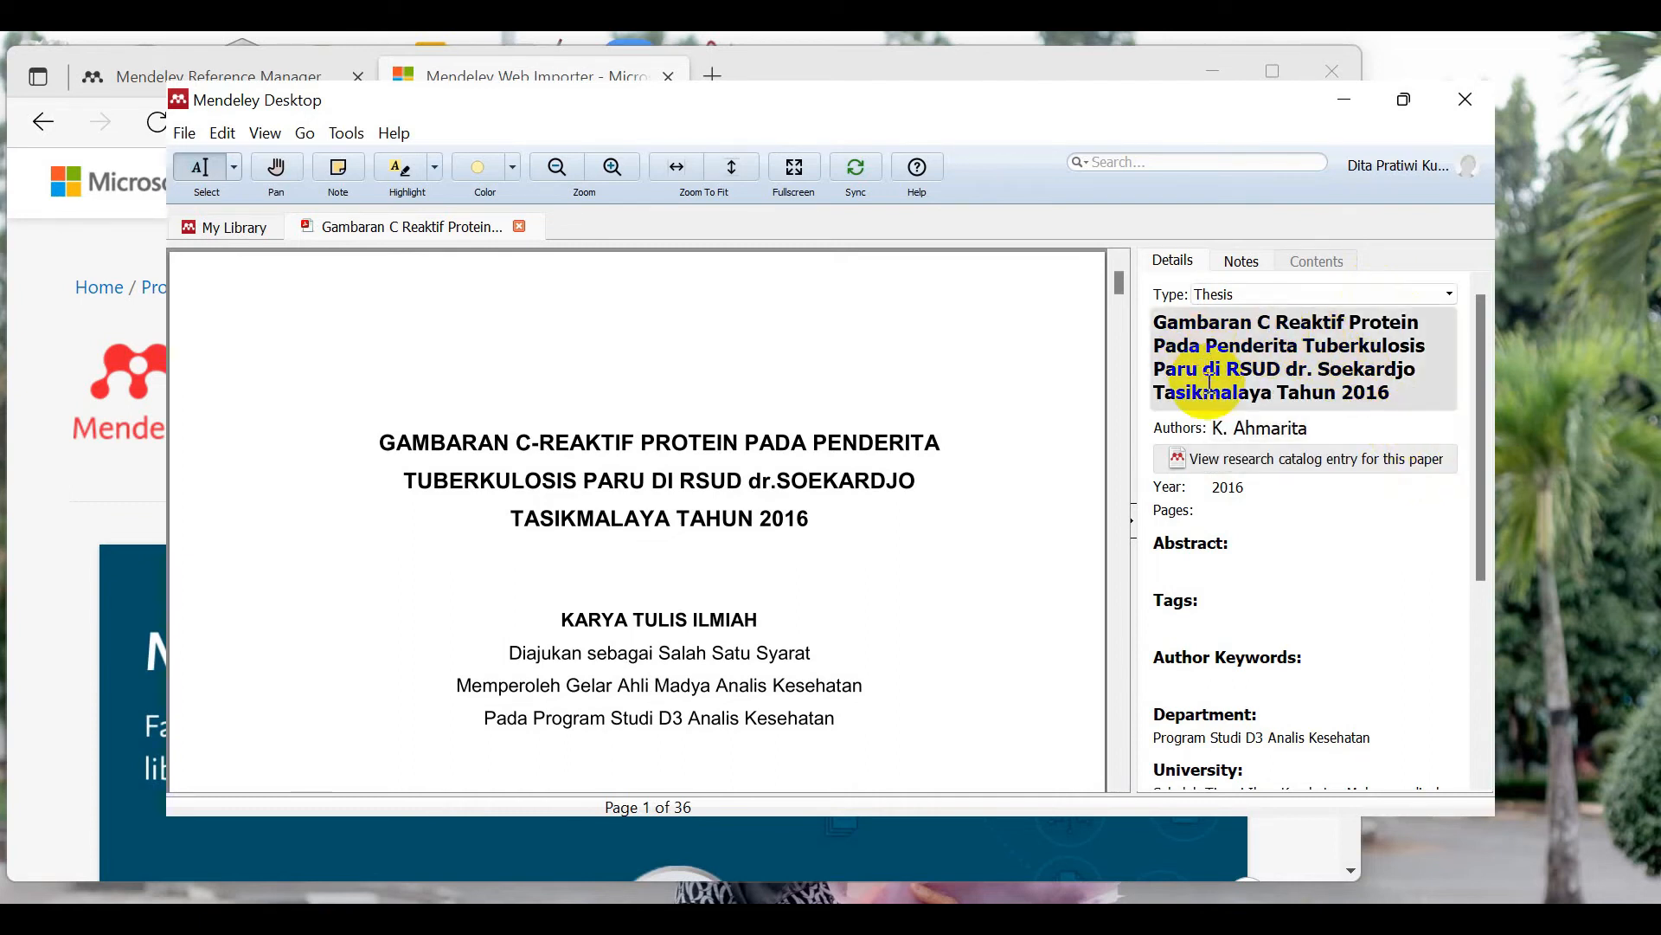
Step: Review the thesis title and author fields against the PDF title page
click(1192, 354)
drag(1114, 287, 1114, 299)
click(1331, 428)
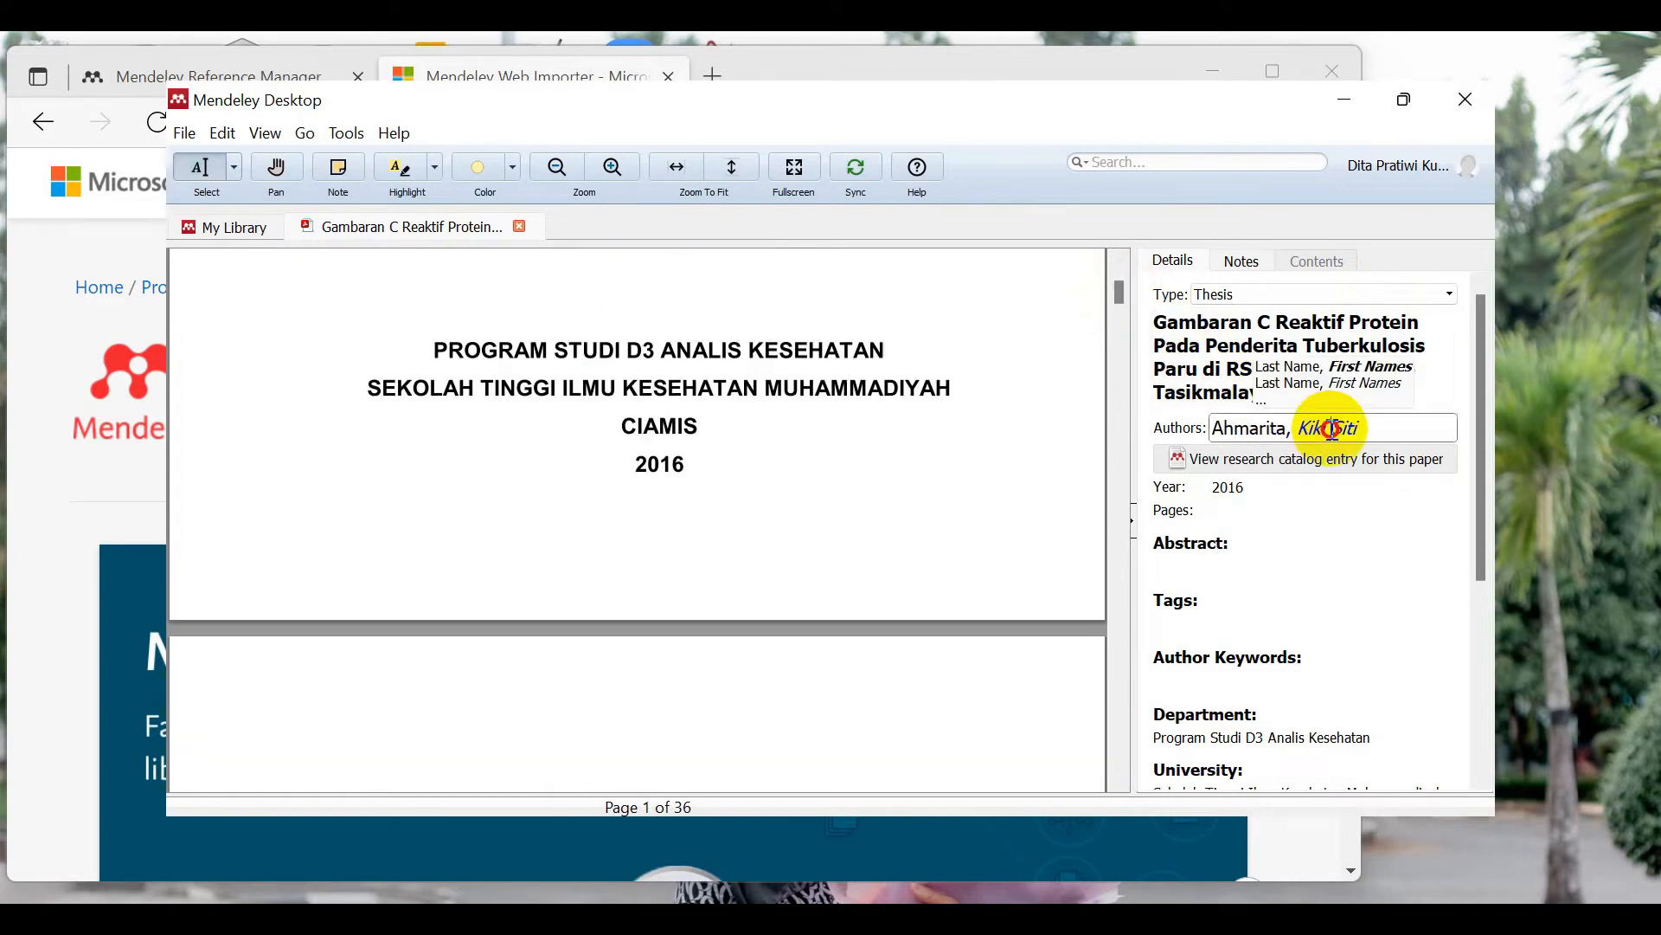
drag(1478, 435, 1477, 631)
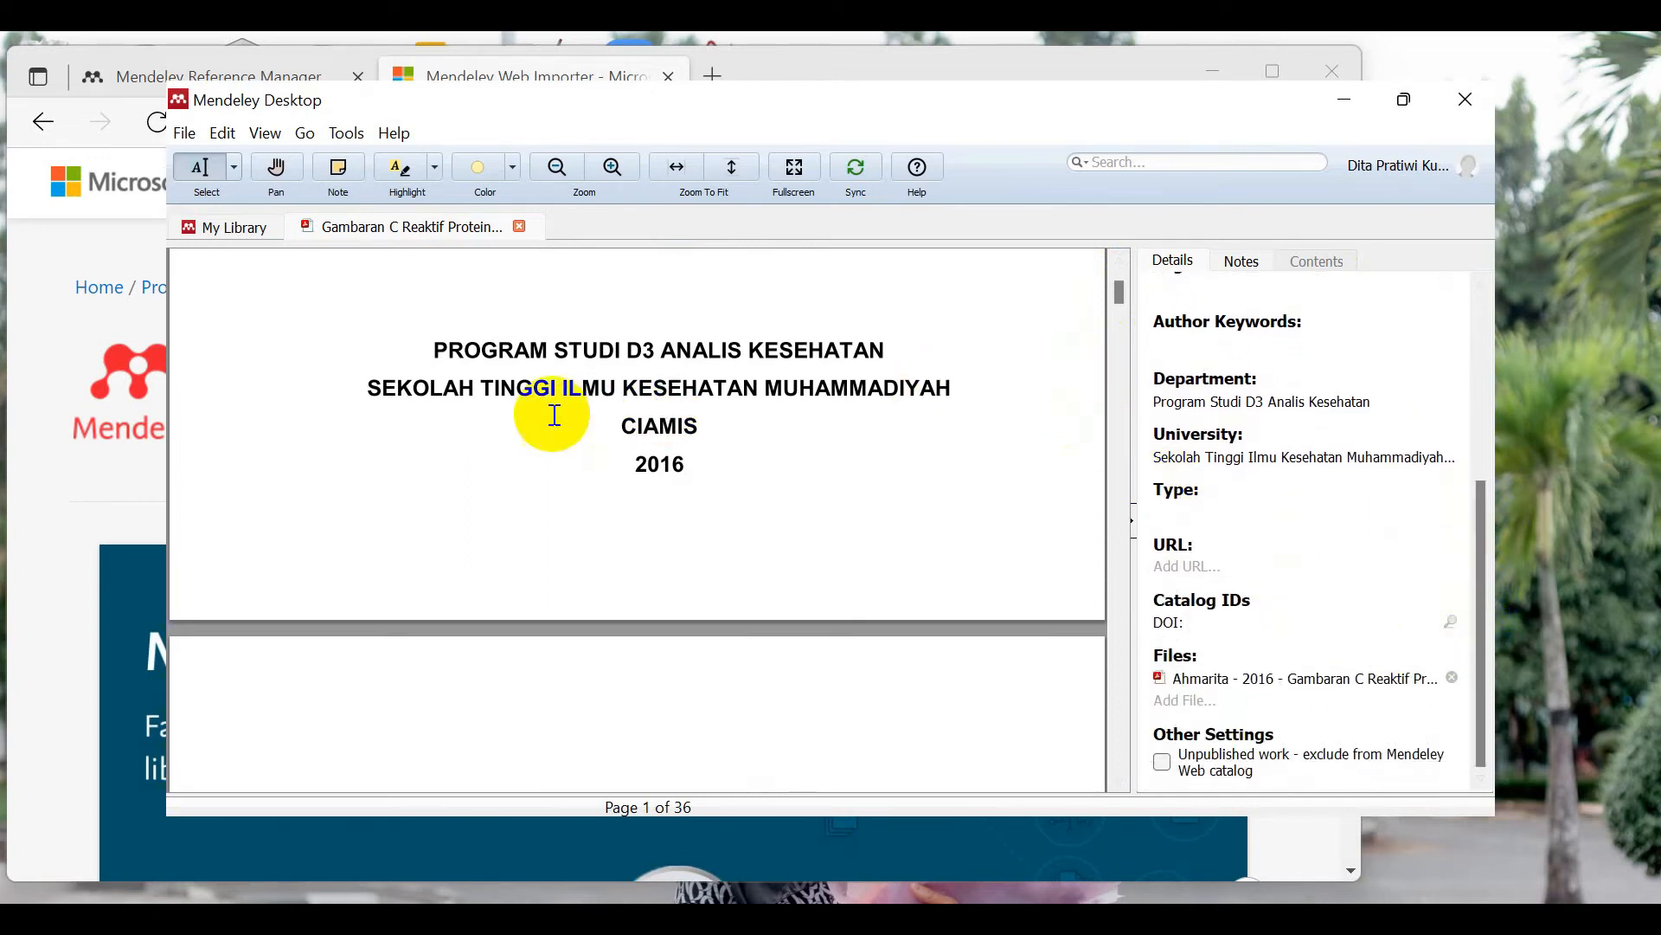
drag(549, 412, 558, 384)
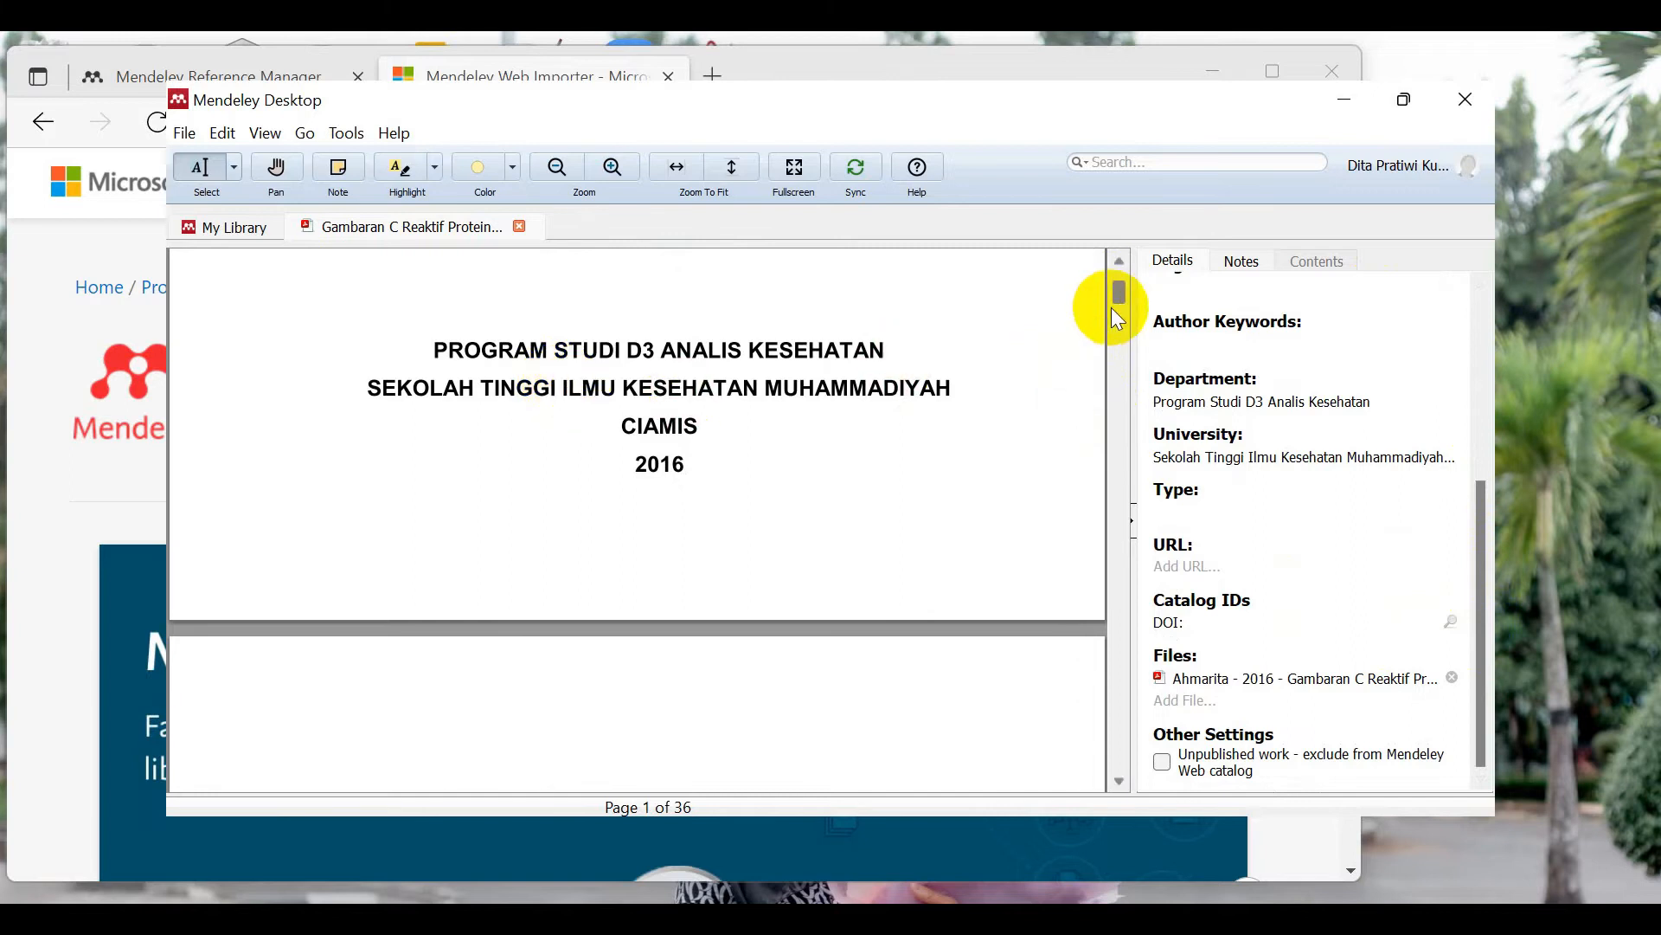
drag(1114, 301, 1116, 286)
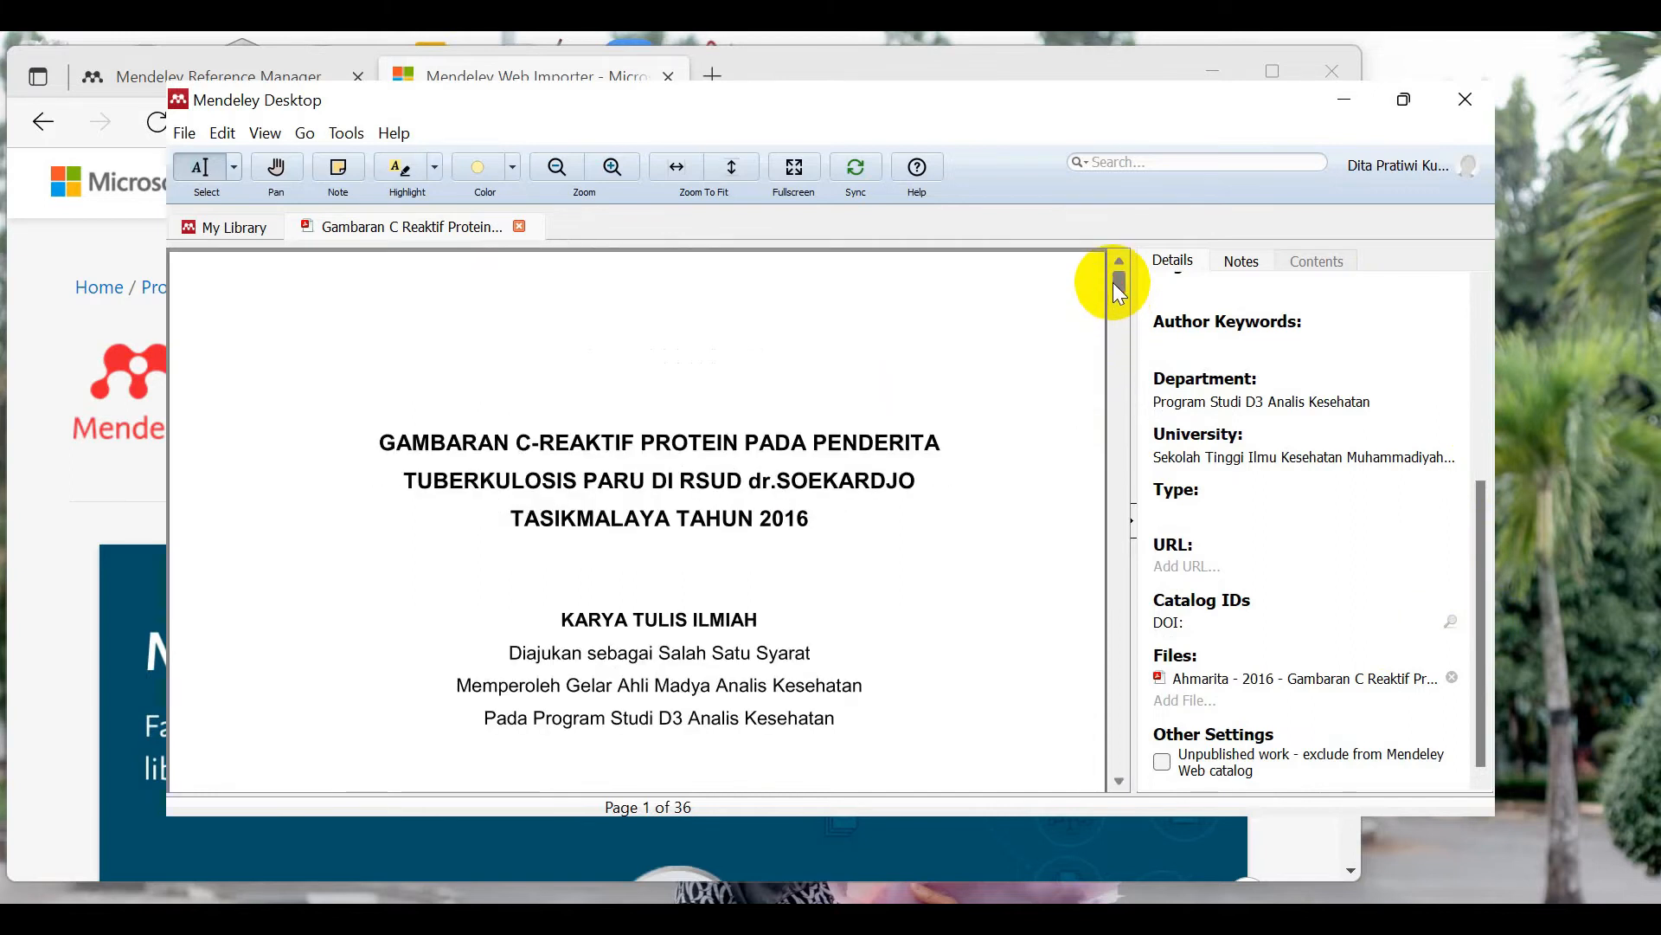
Step: Maximize the Mendeley window and return to the My Library list
click(1389, 106)
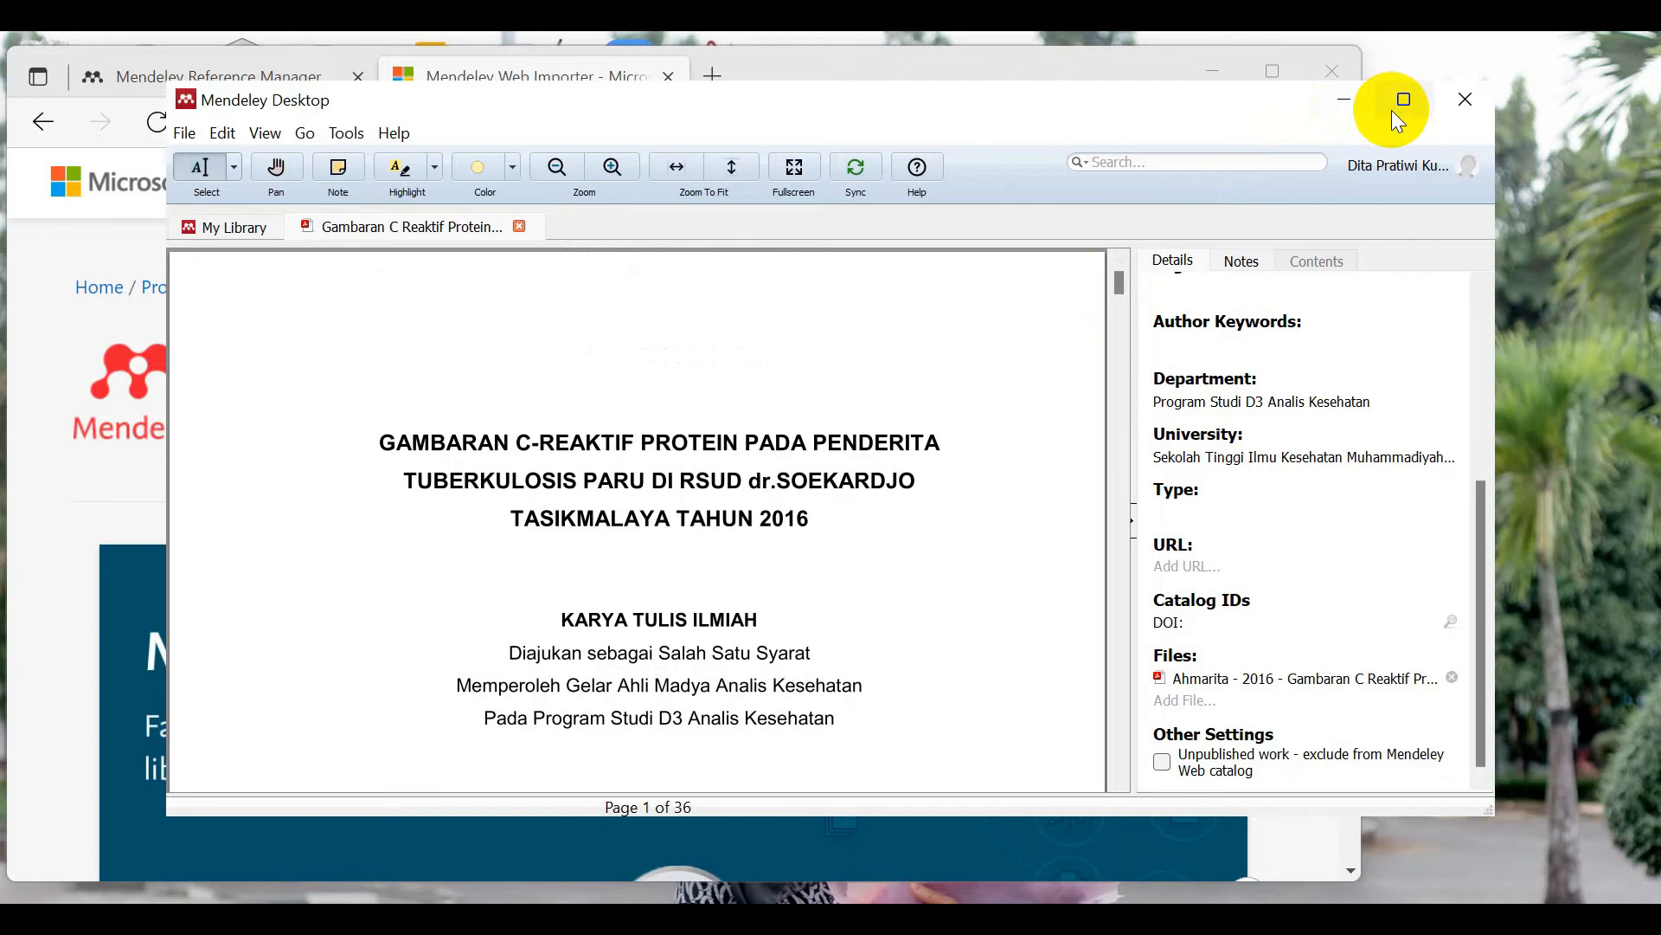
click(1405, 101)
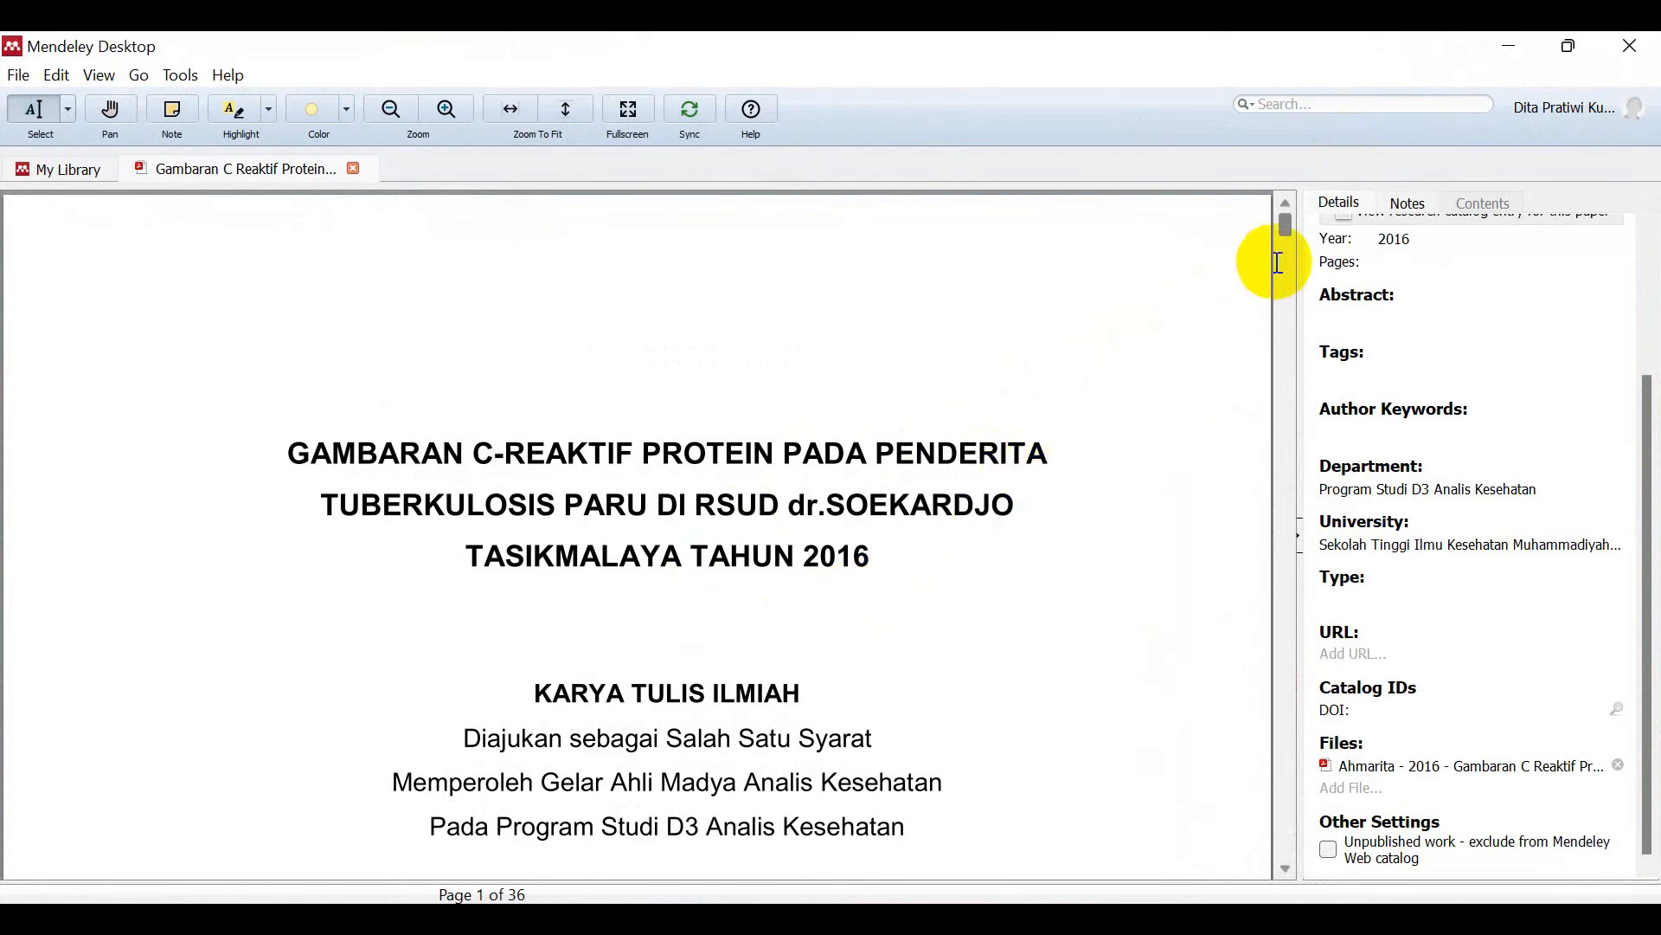
drag(1286, 221, 1157, 226)
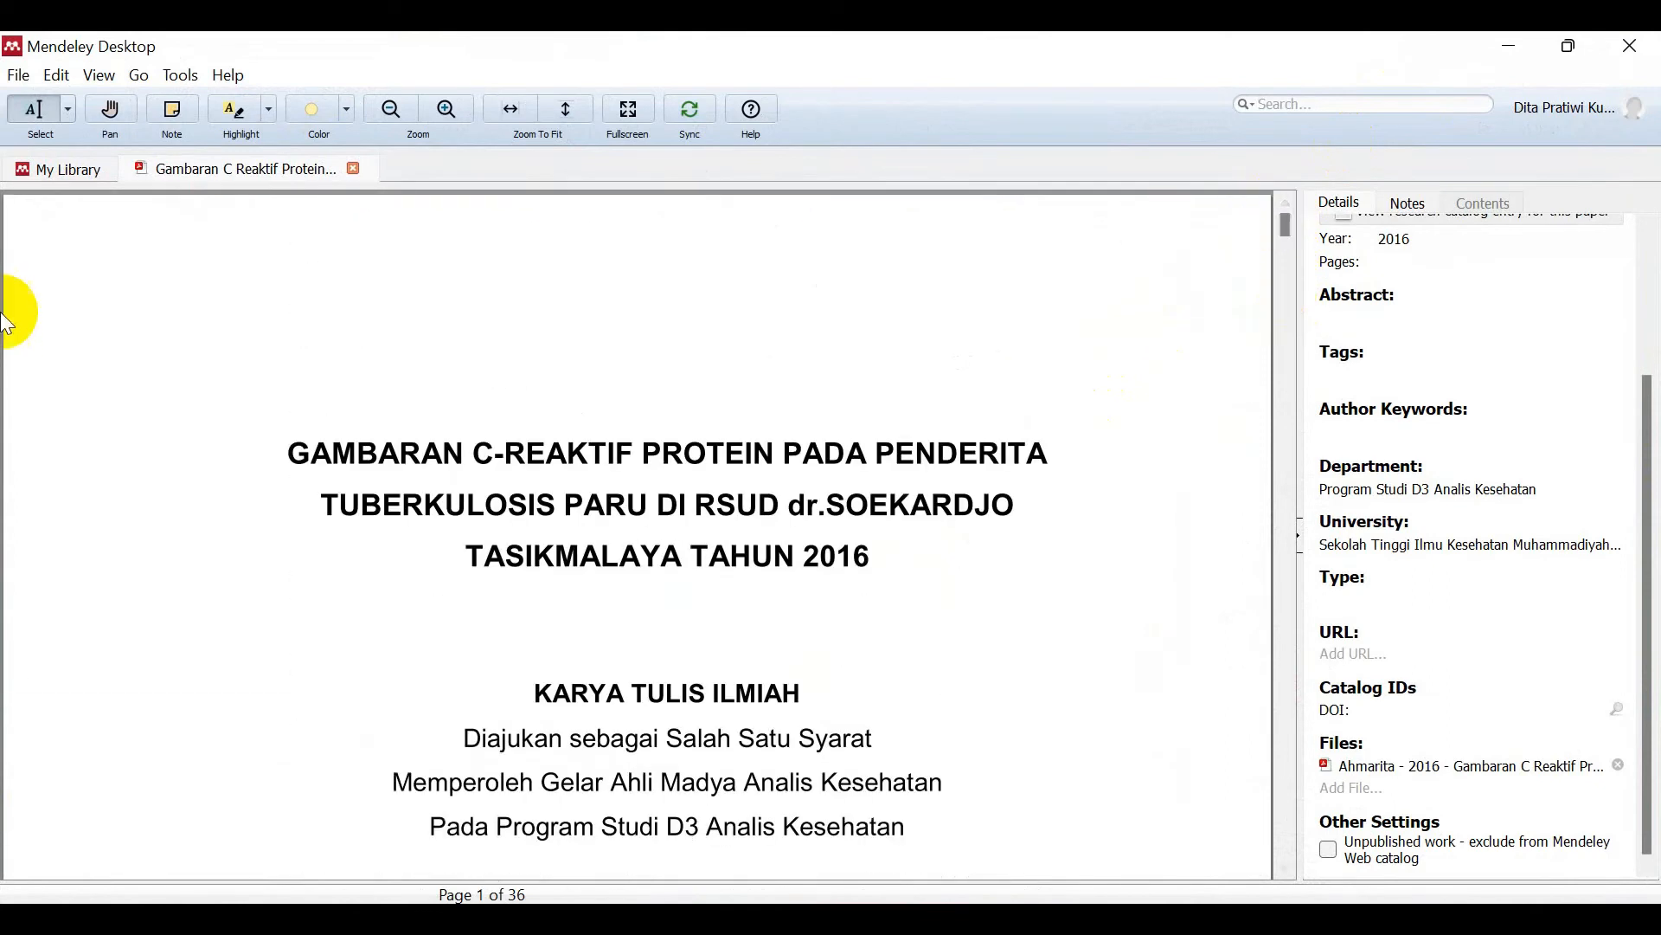
click(60, 173)
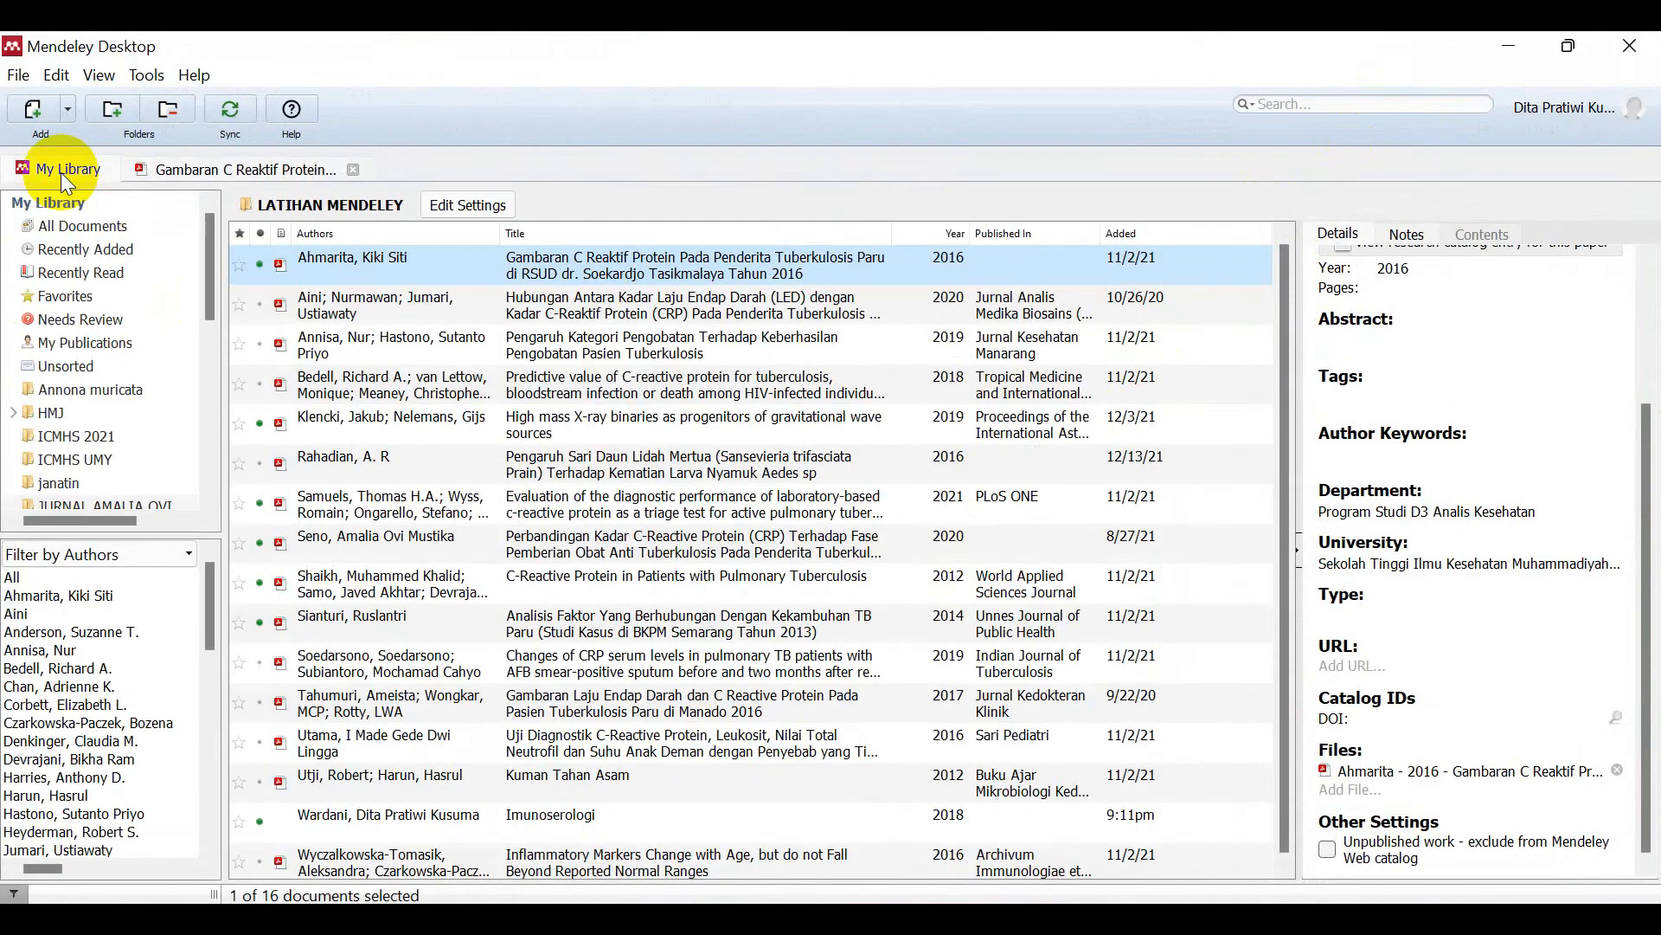
Step: Close the Gambaran reader and browse the Pengaruh Sari Daun Lidah Mertua PDF
click(353, 170)
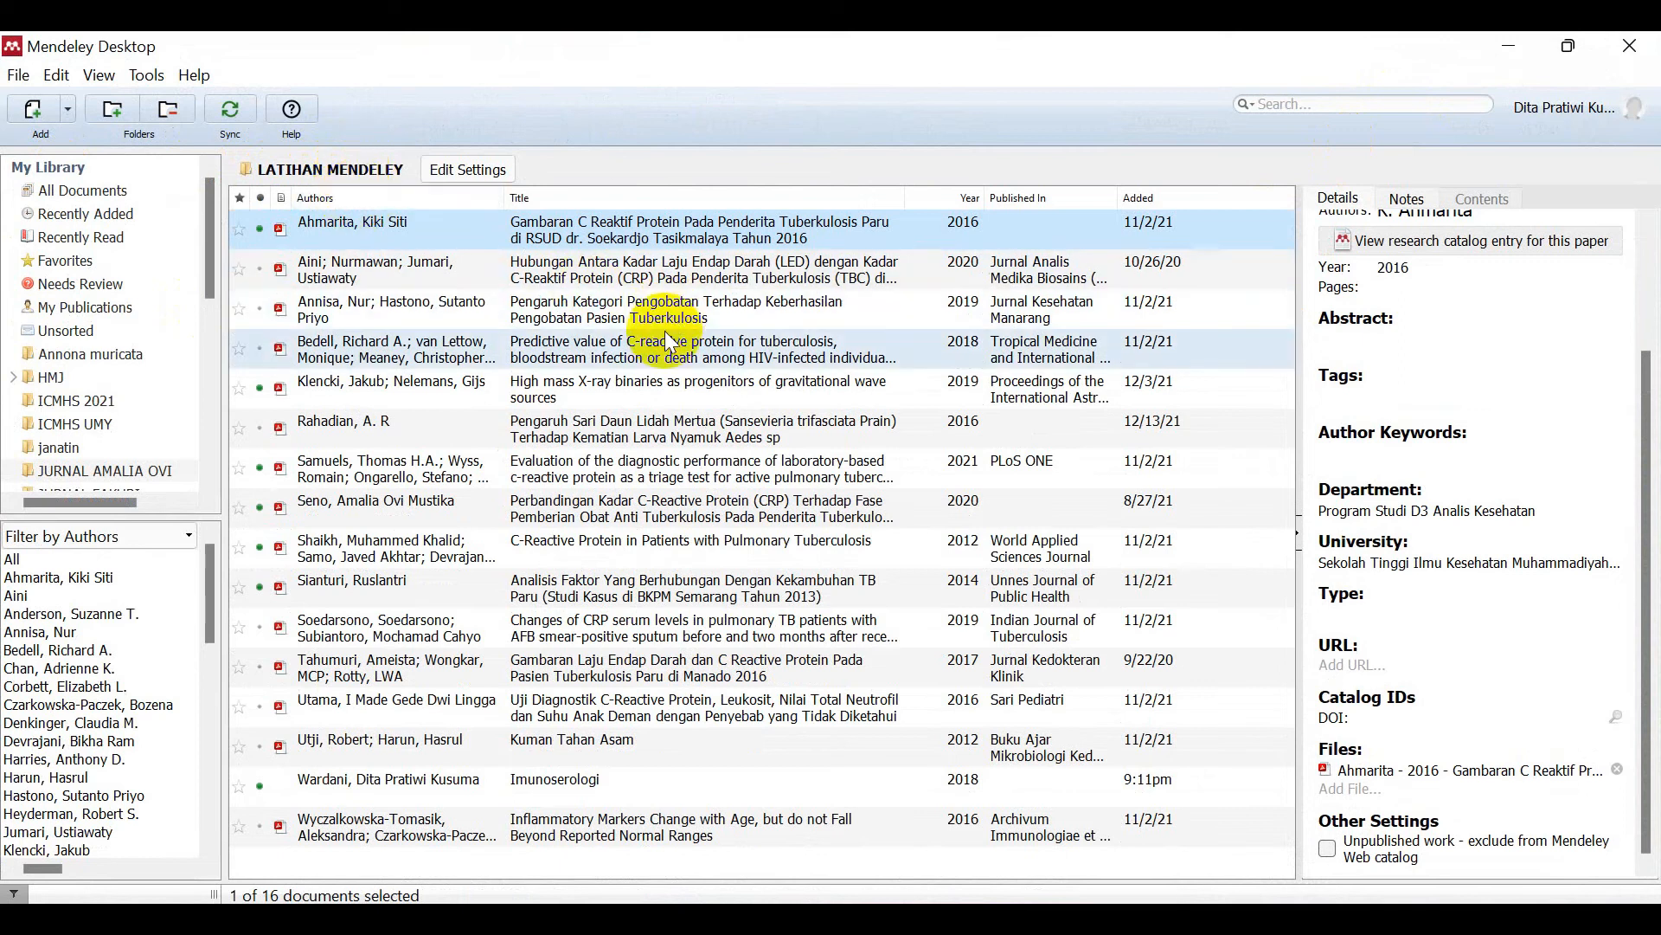
double_click(637, 424)
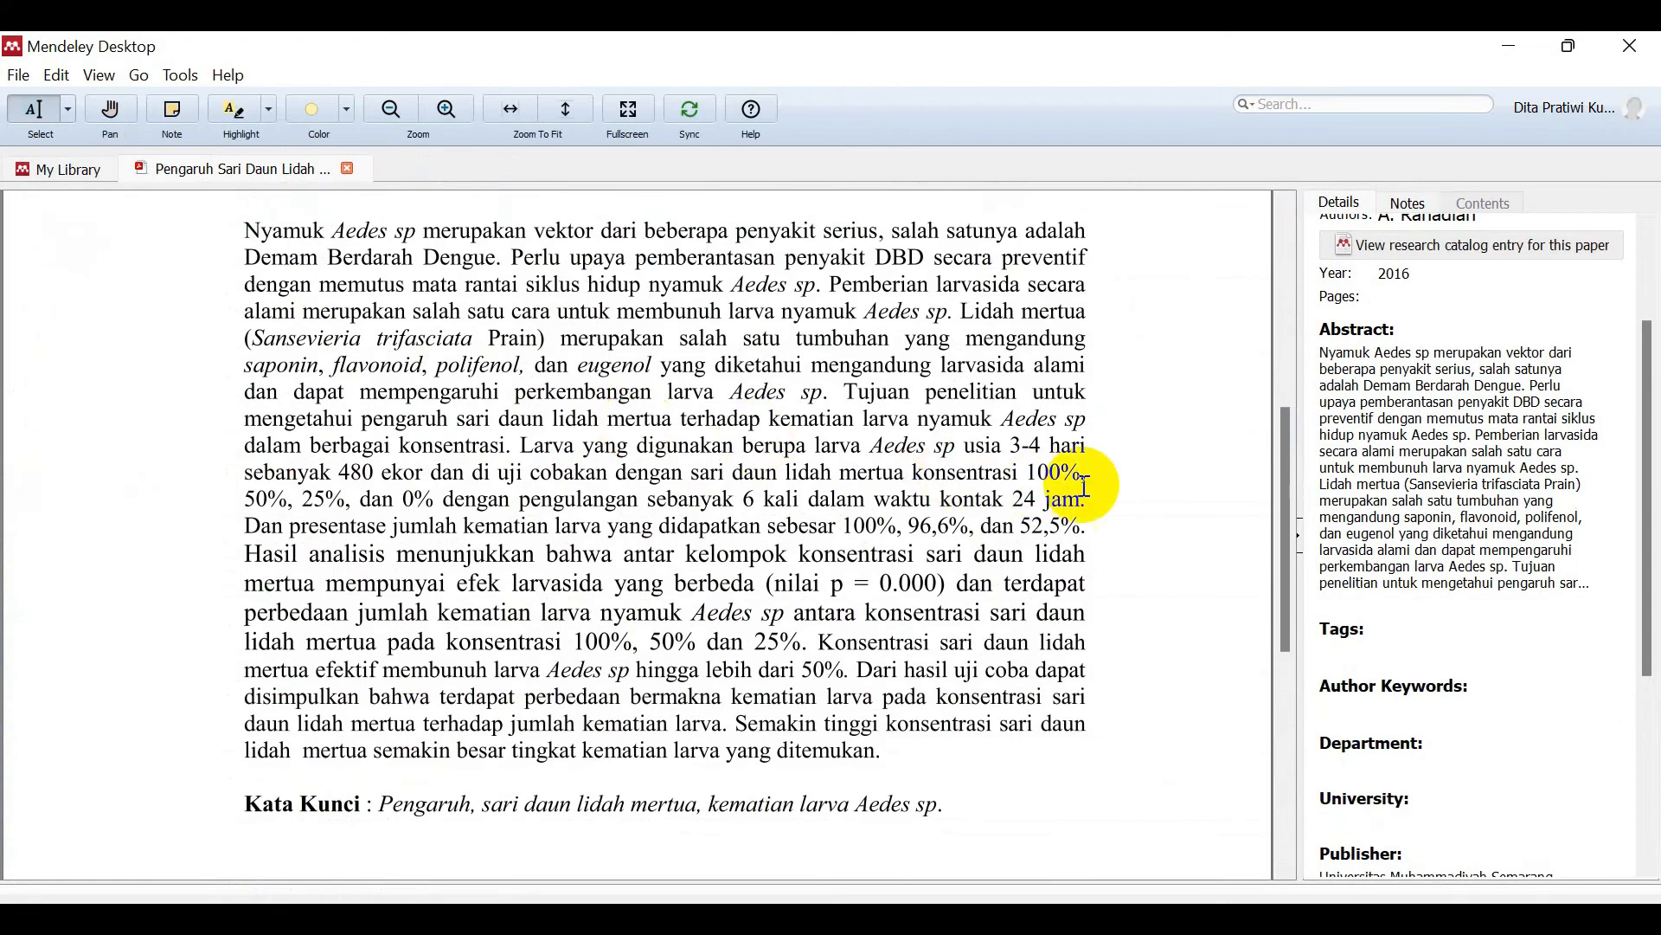
drag(1286, 554, 1261, 260)
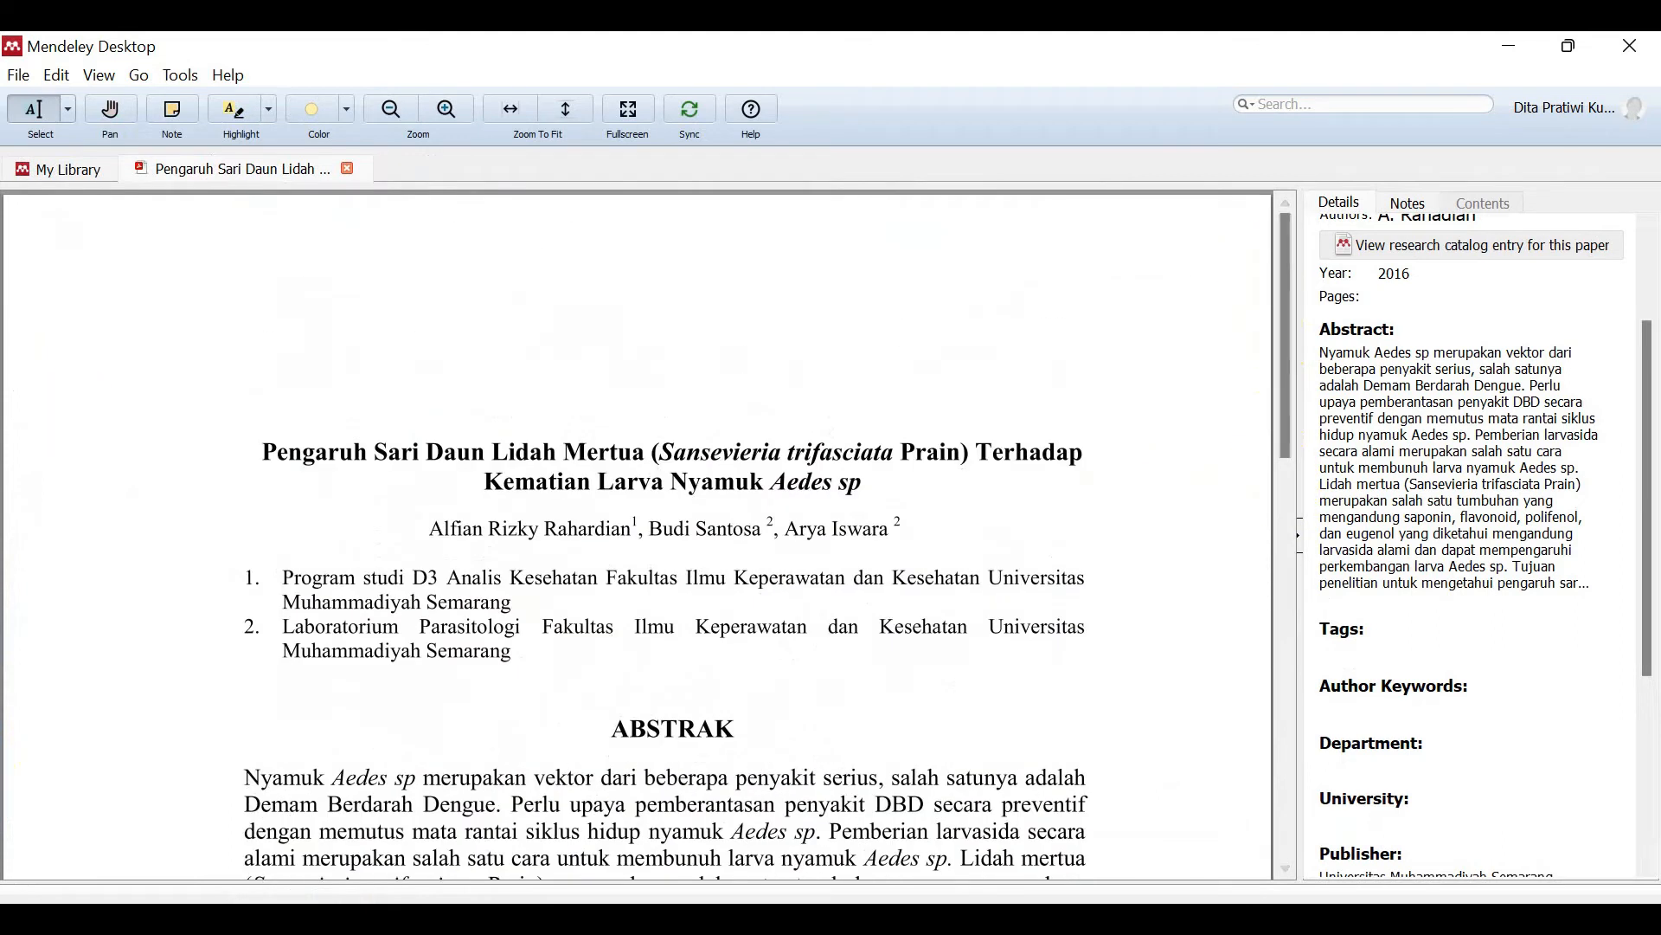
mouse_move(573, 917)
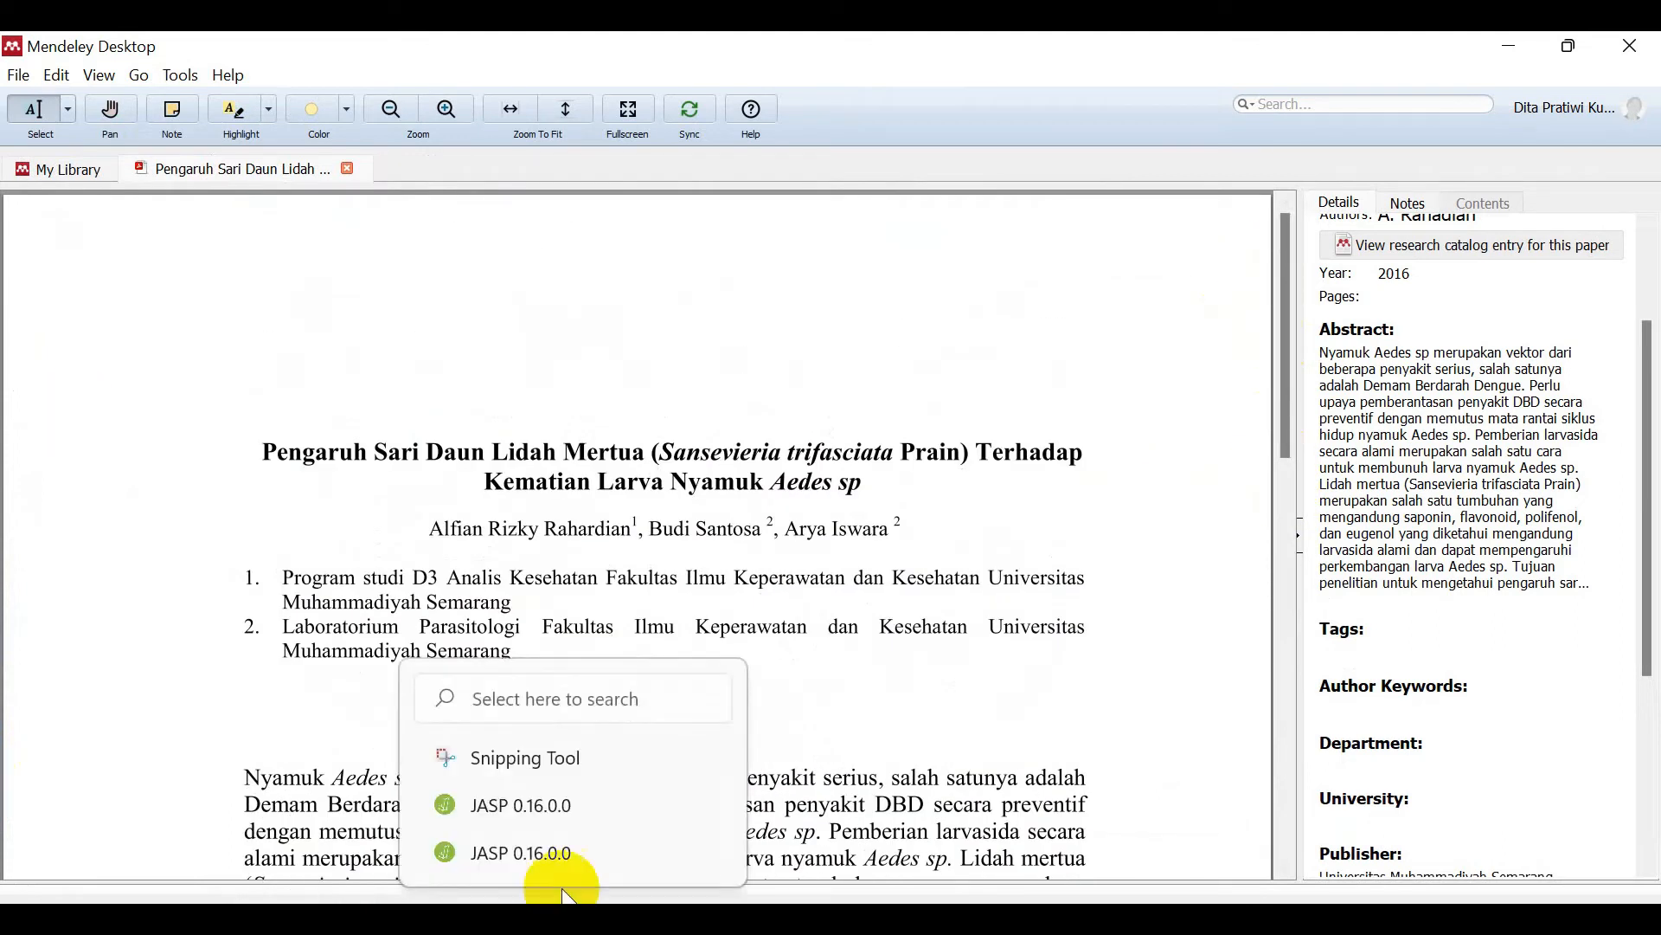
drag(1649, 403, 1648, 315)
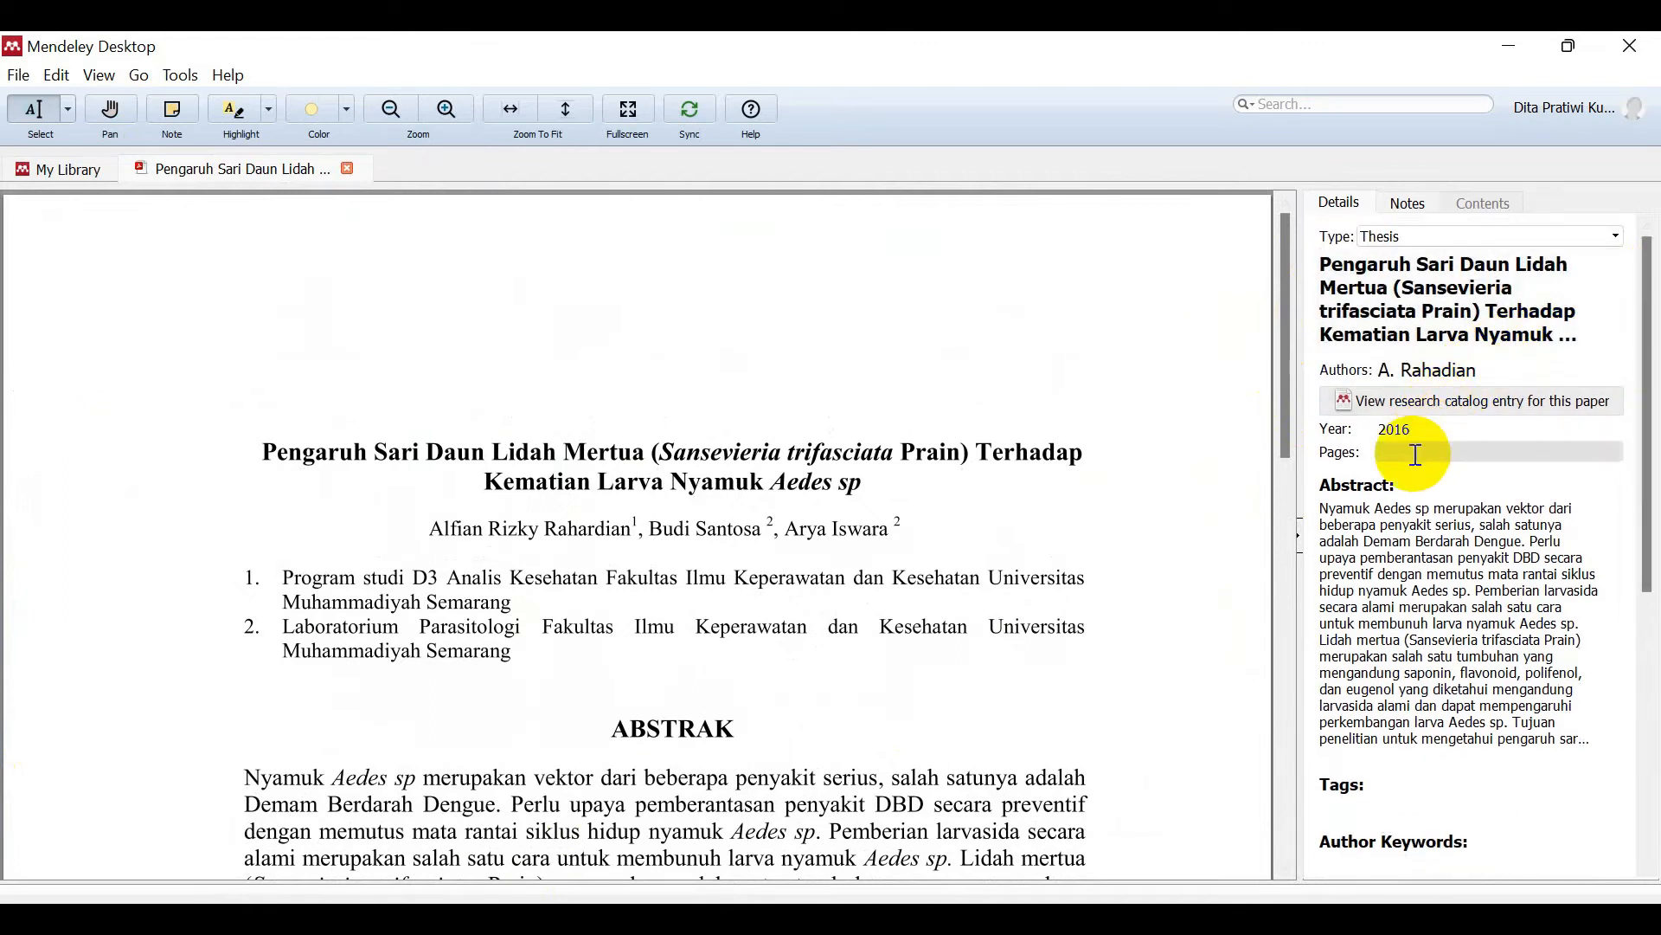
mouse_move(1281, 381)
mouse_down()
mouse_move(1315, 697)
mouse_move(1295, 377)
mouse_up()
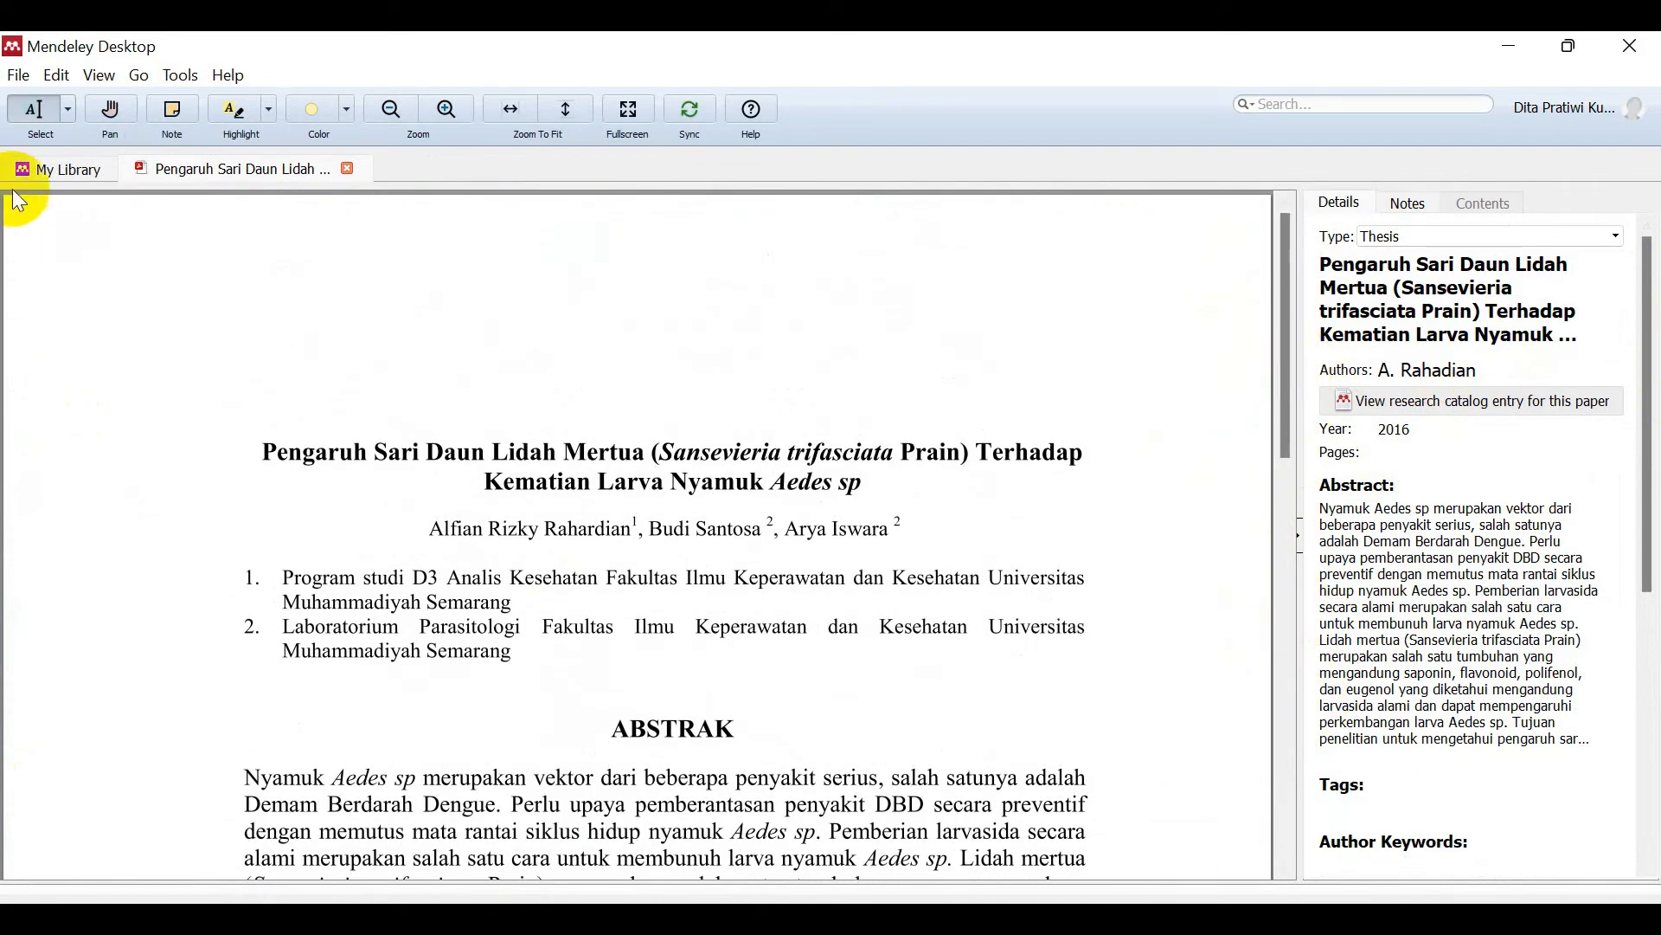
click(44, 166)
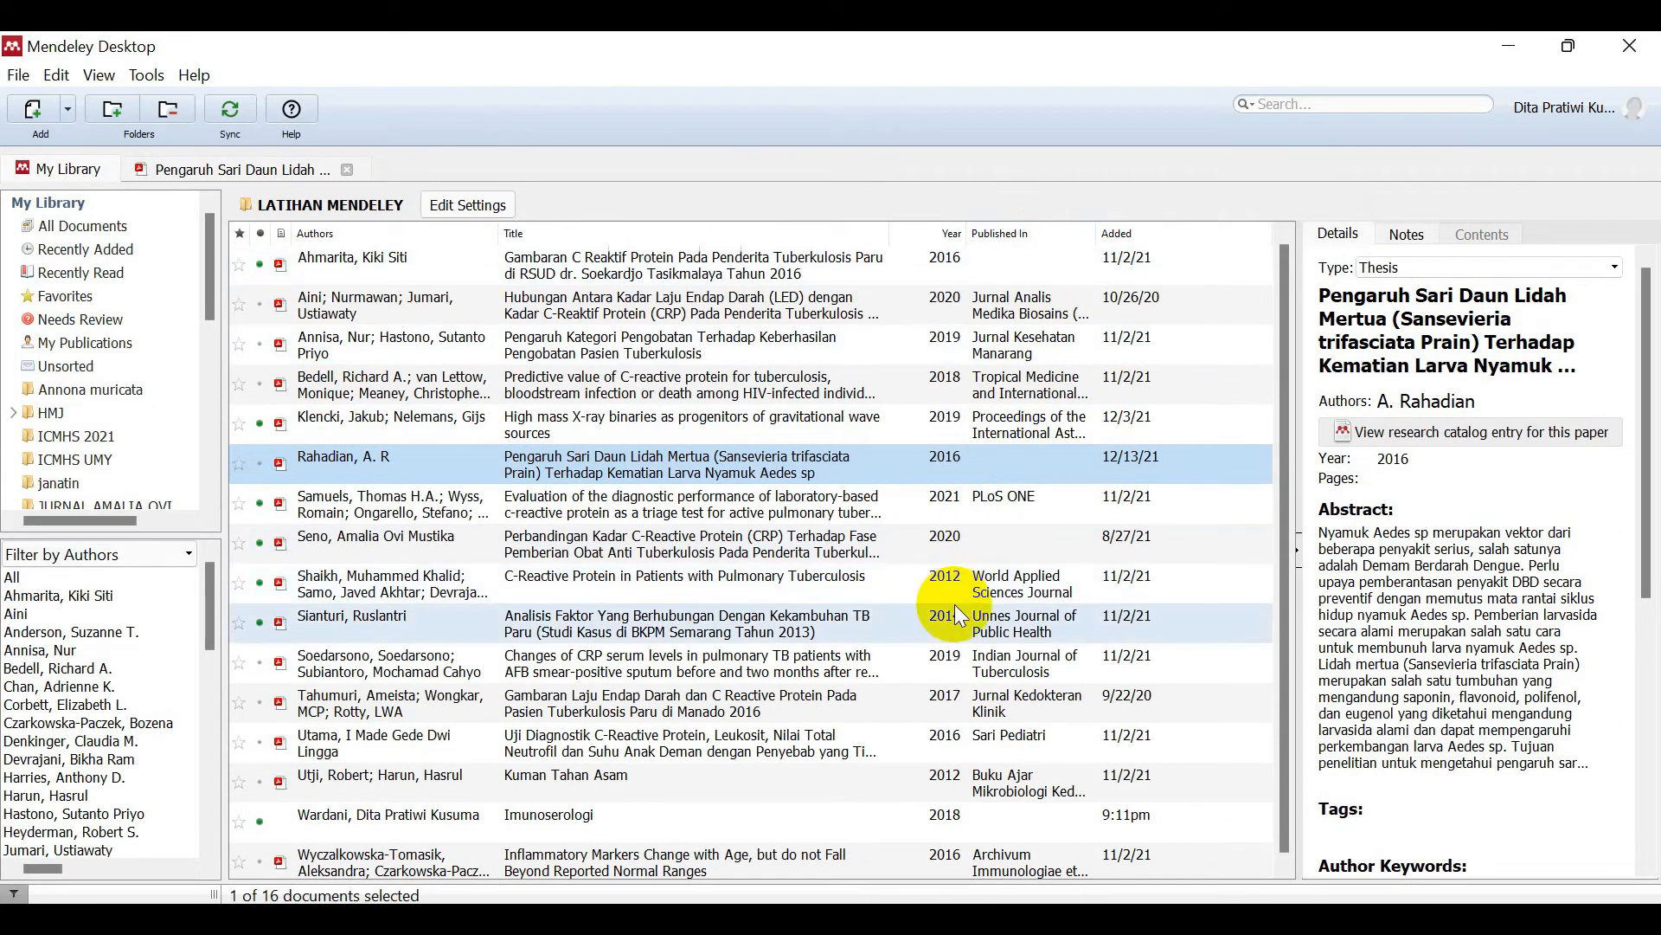
Step: View the Perbandingan Kadar C-Reactive Protein PDF, close both readers, and edit the Seno thesis title
double_click(827, 542)
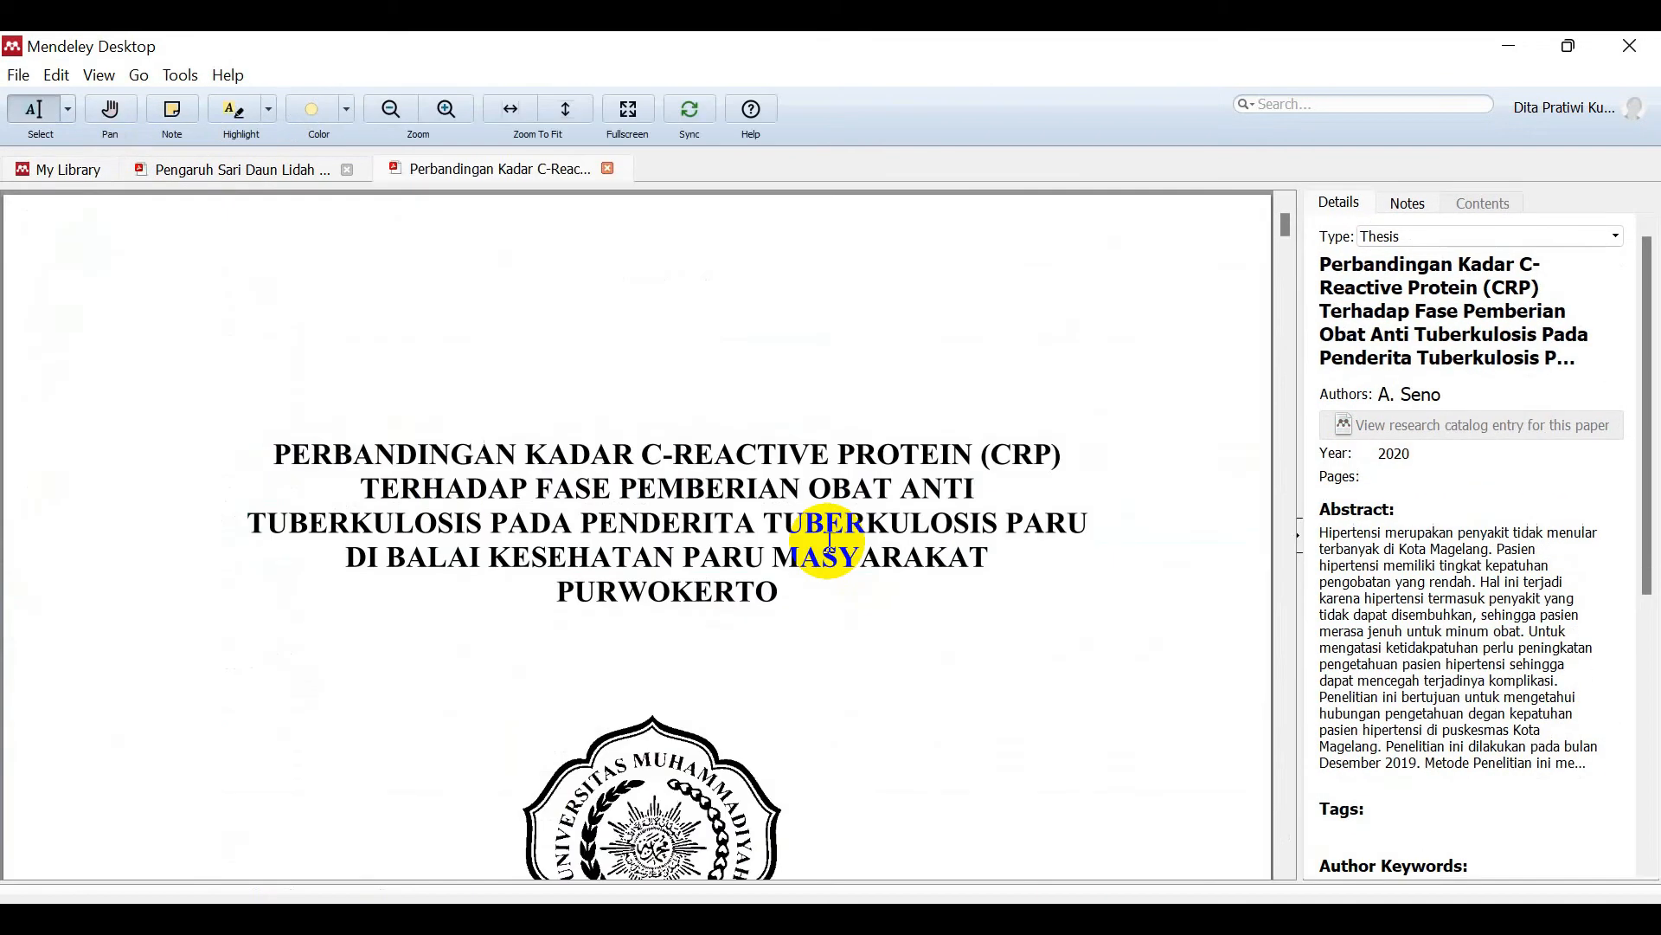
mouse_move(1295, 220)
mouse_down()
mouse_move(1286, 231)
mouse_move(1289, 217)
mouse_up()
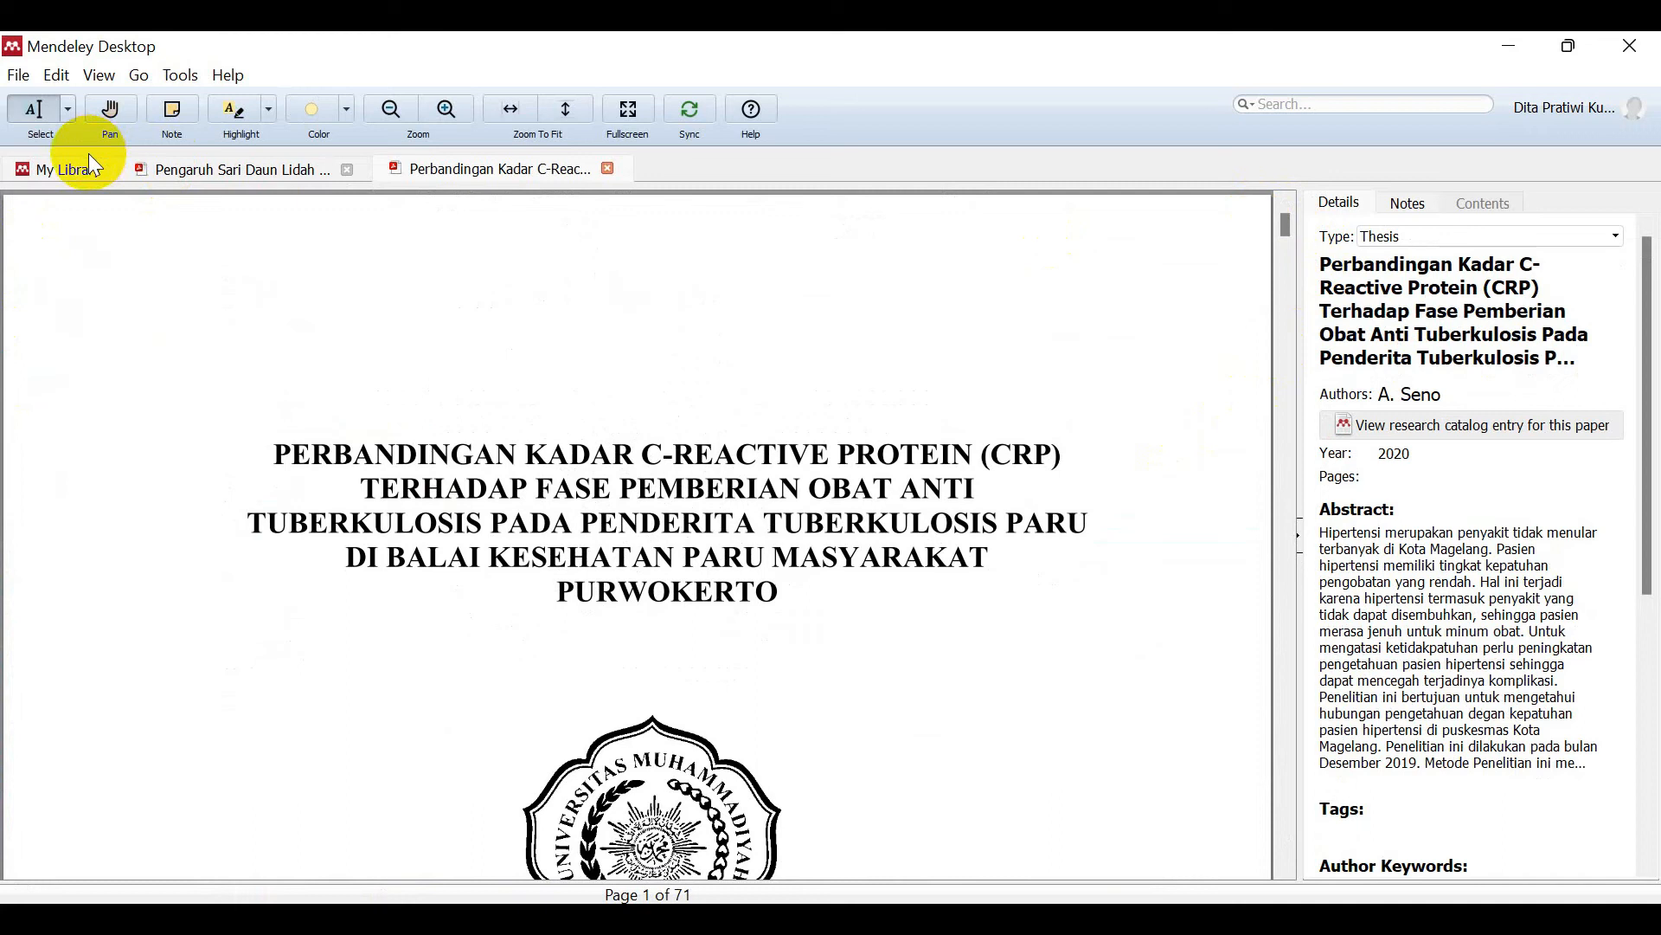
click(608, 169)
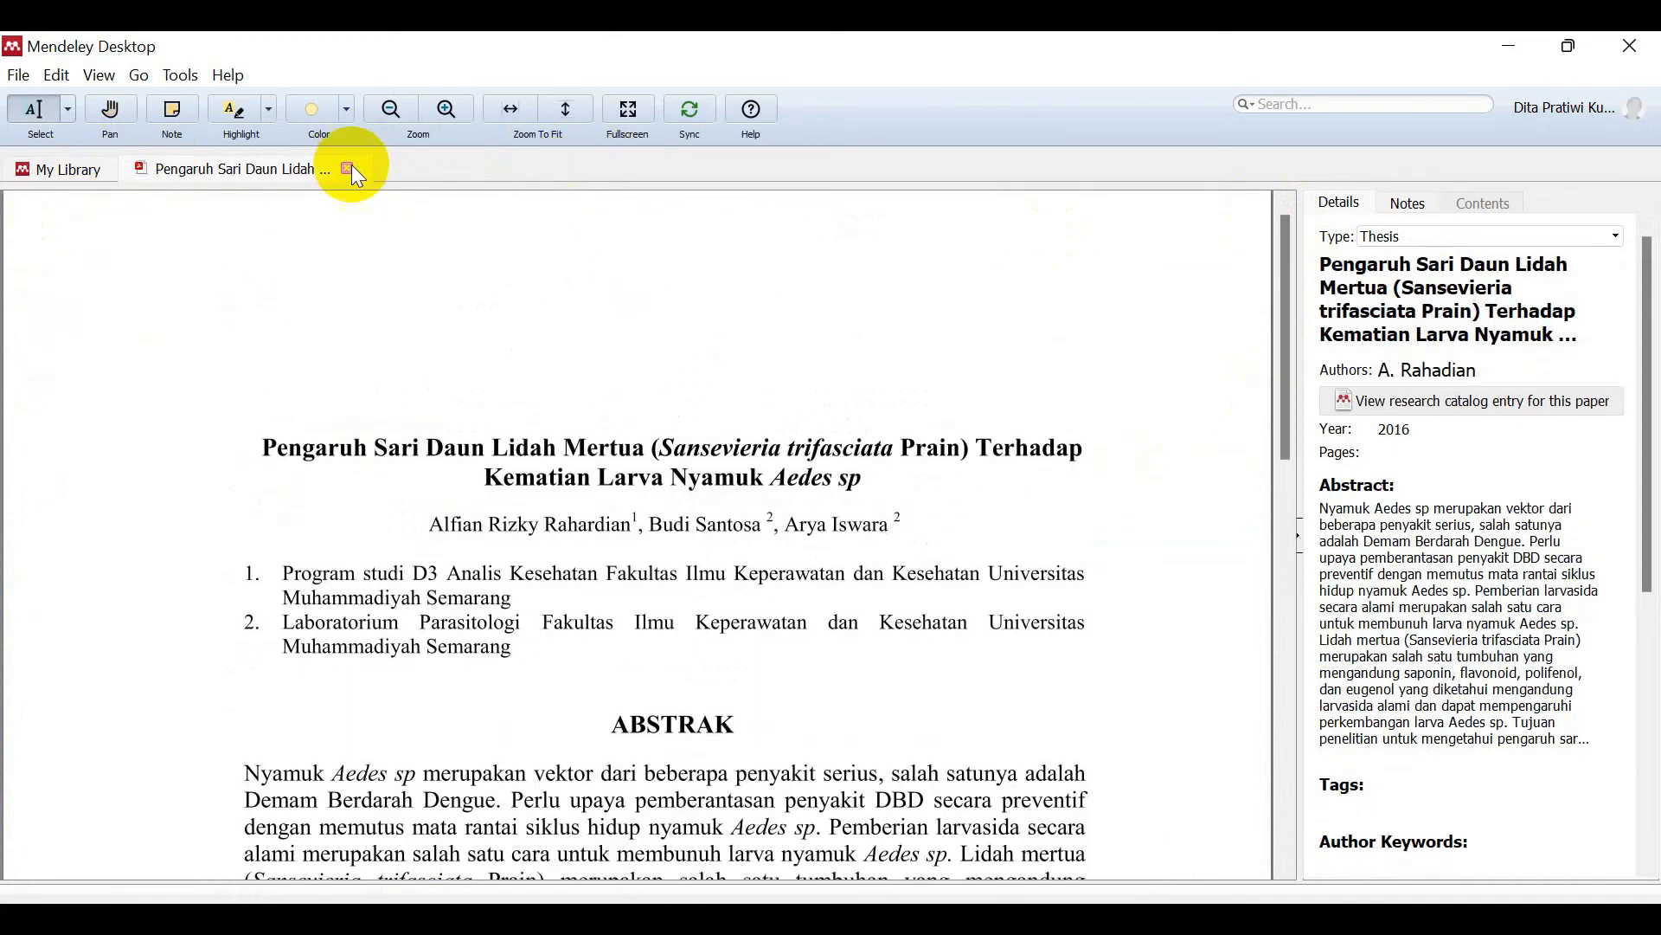
click(350, 169)
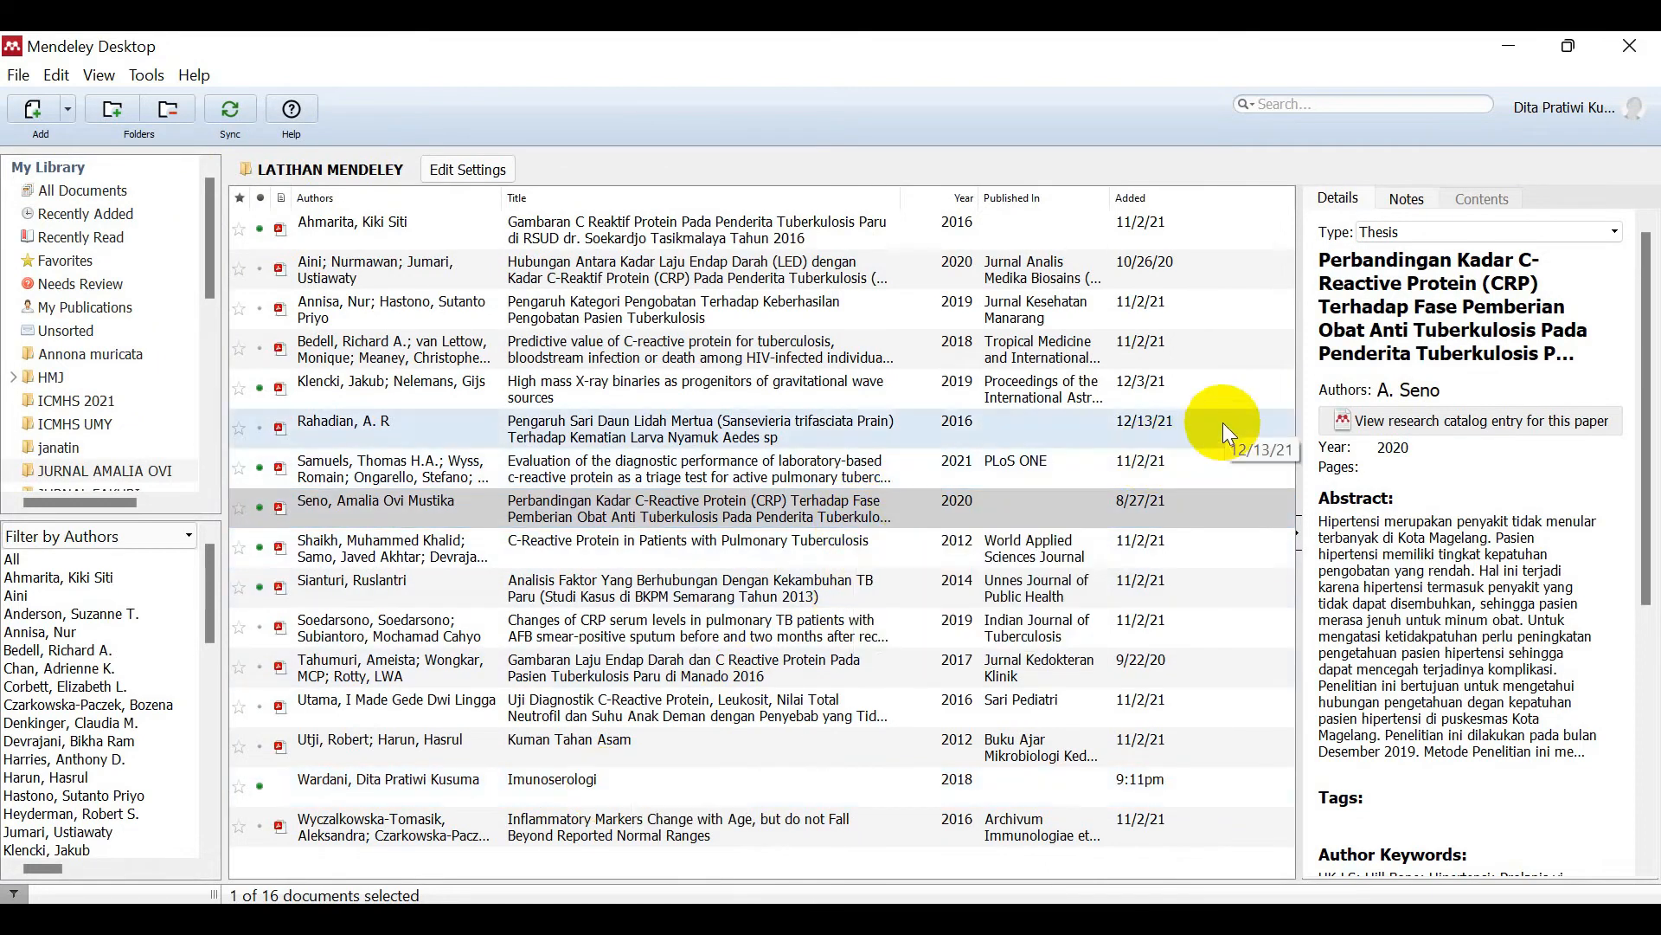
click(1389, 326)
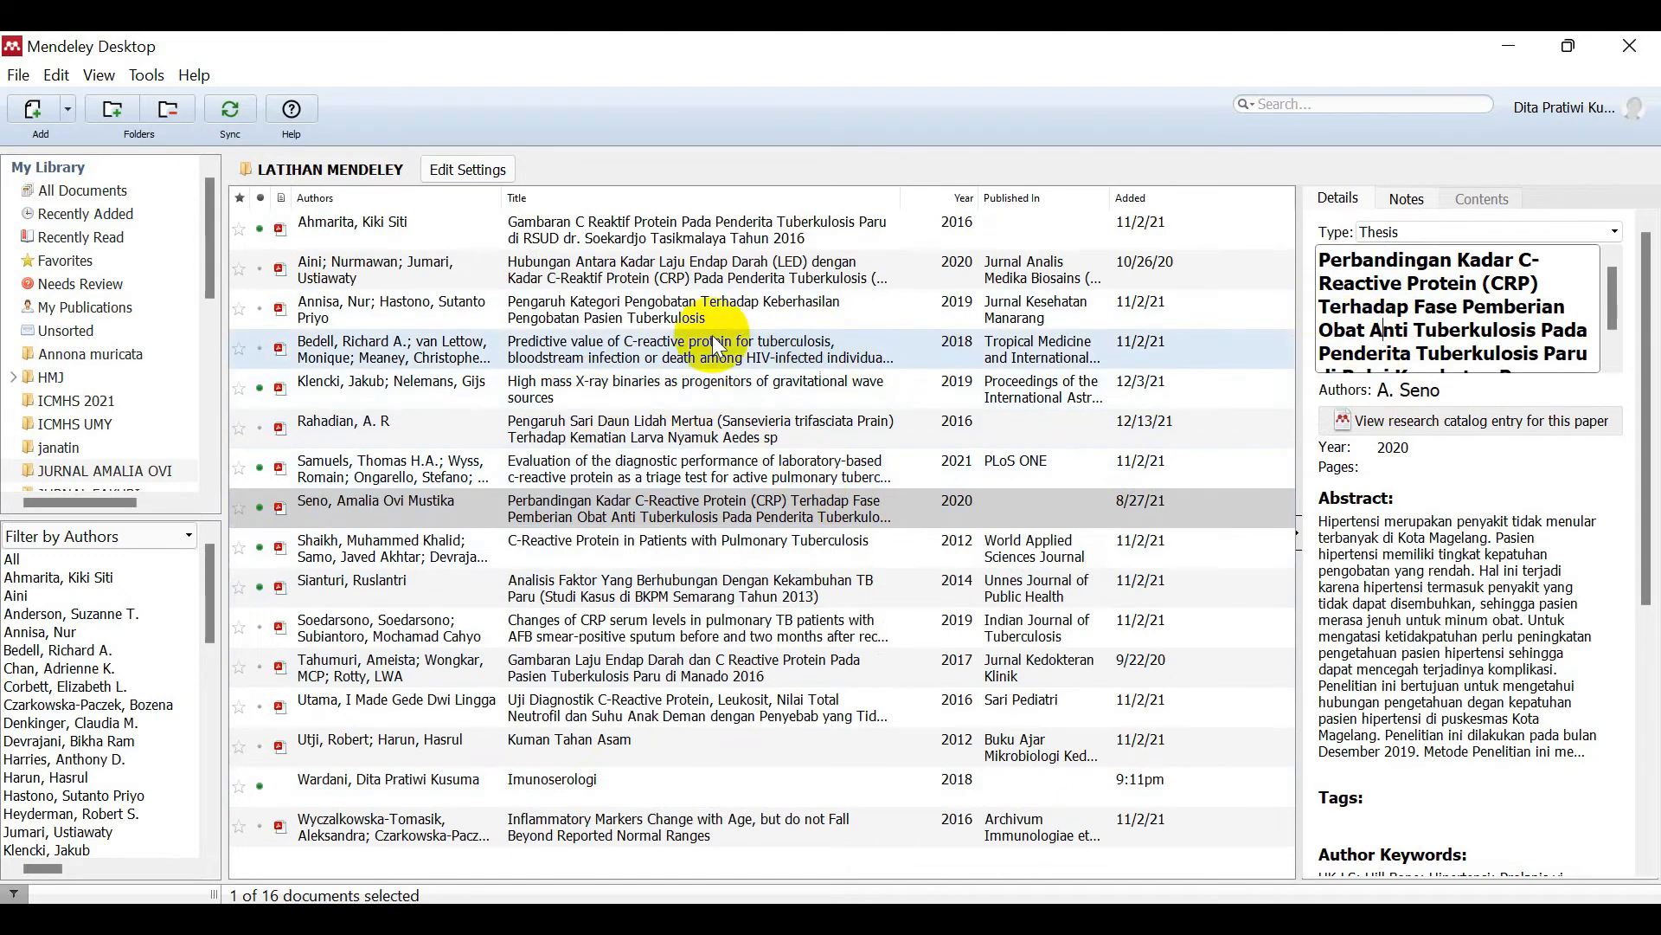
Step: Open the Bedell paper's PDF and select its title in the document
double_click(651, 345)
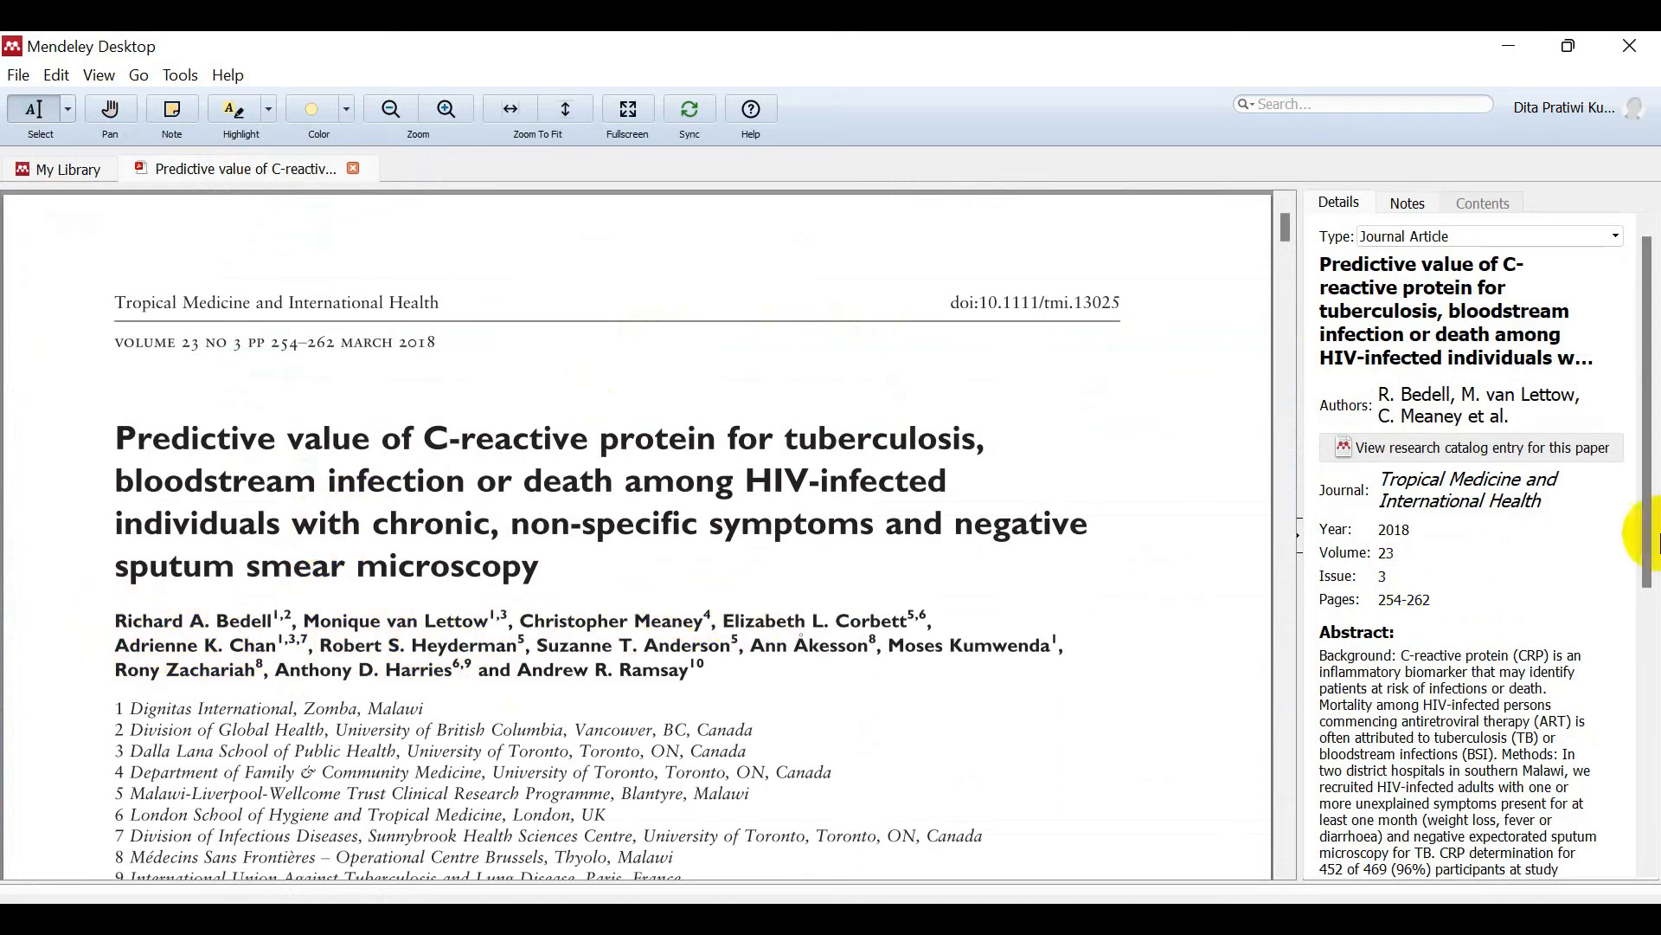
click(1523, 284)
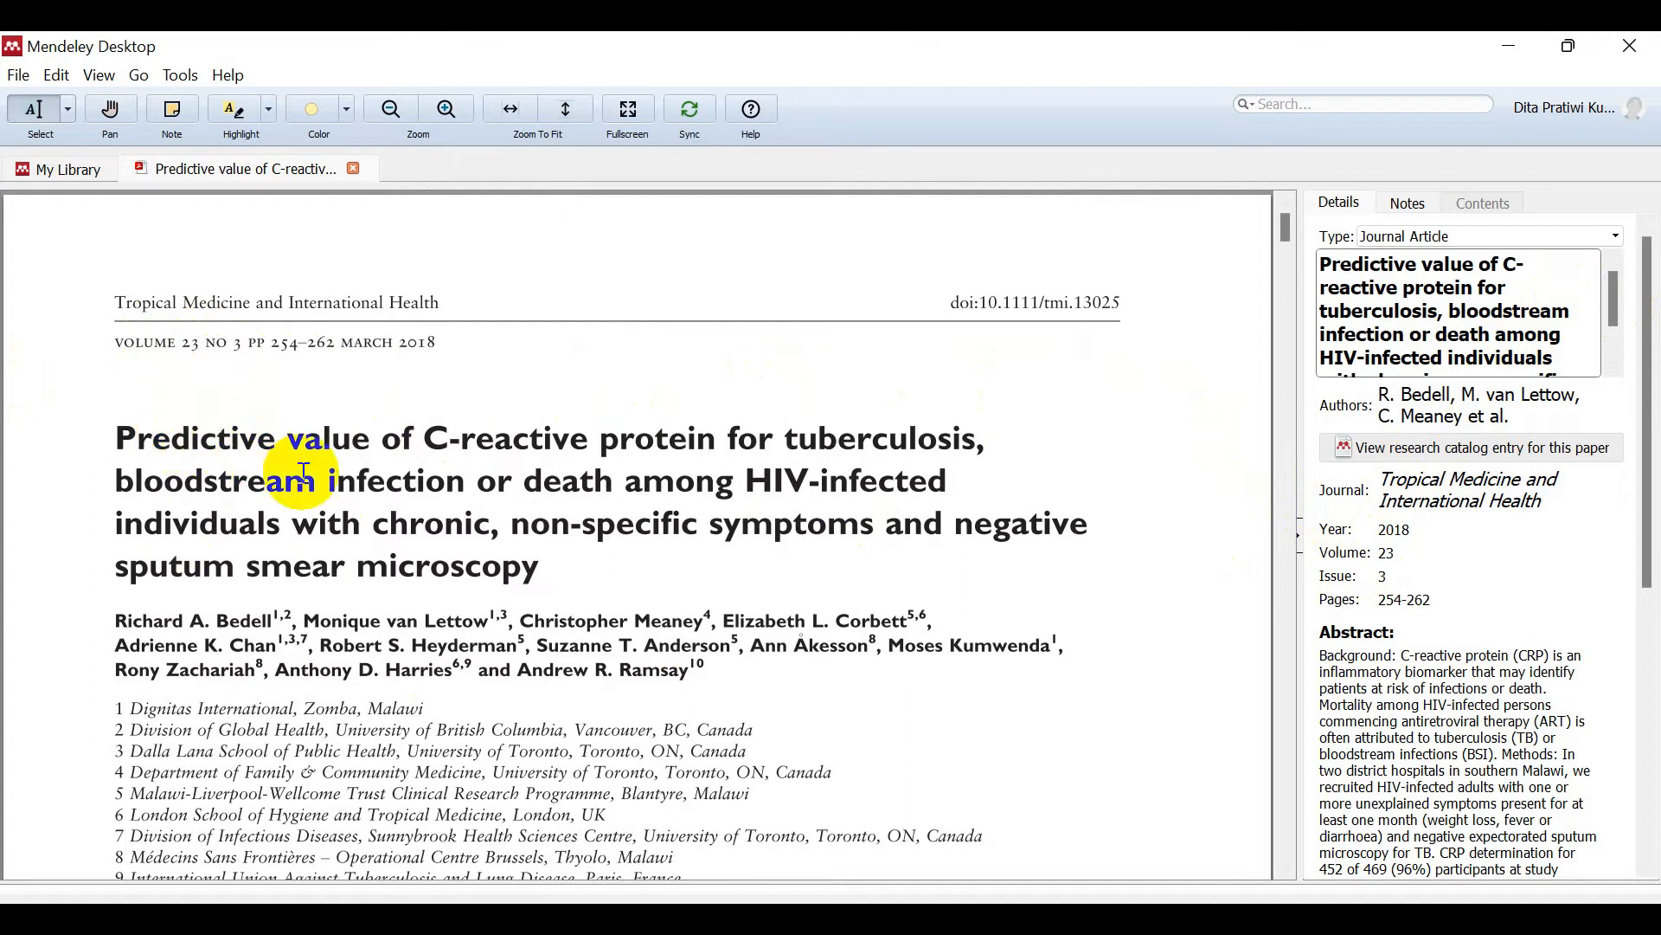
mouse_move(111, 439)
mouse_down()
mouse_move(570, 569)
mouse_move(519, 567)
mouse_up()
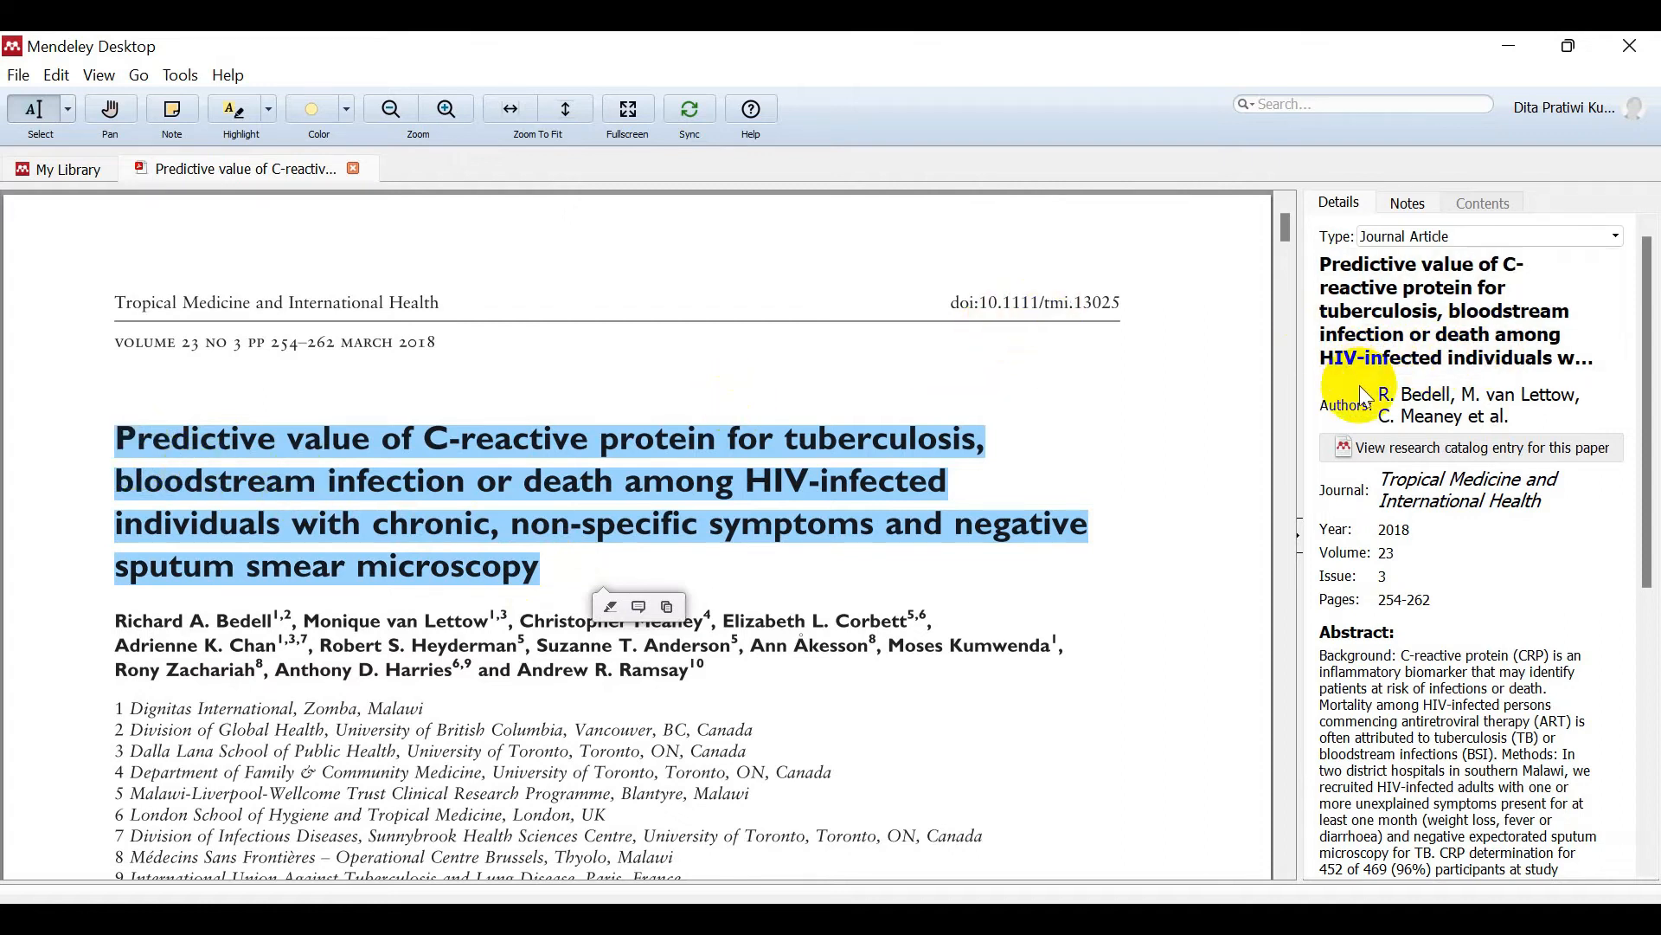
click(1395, 397)
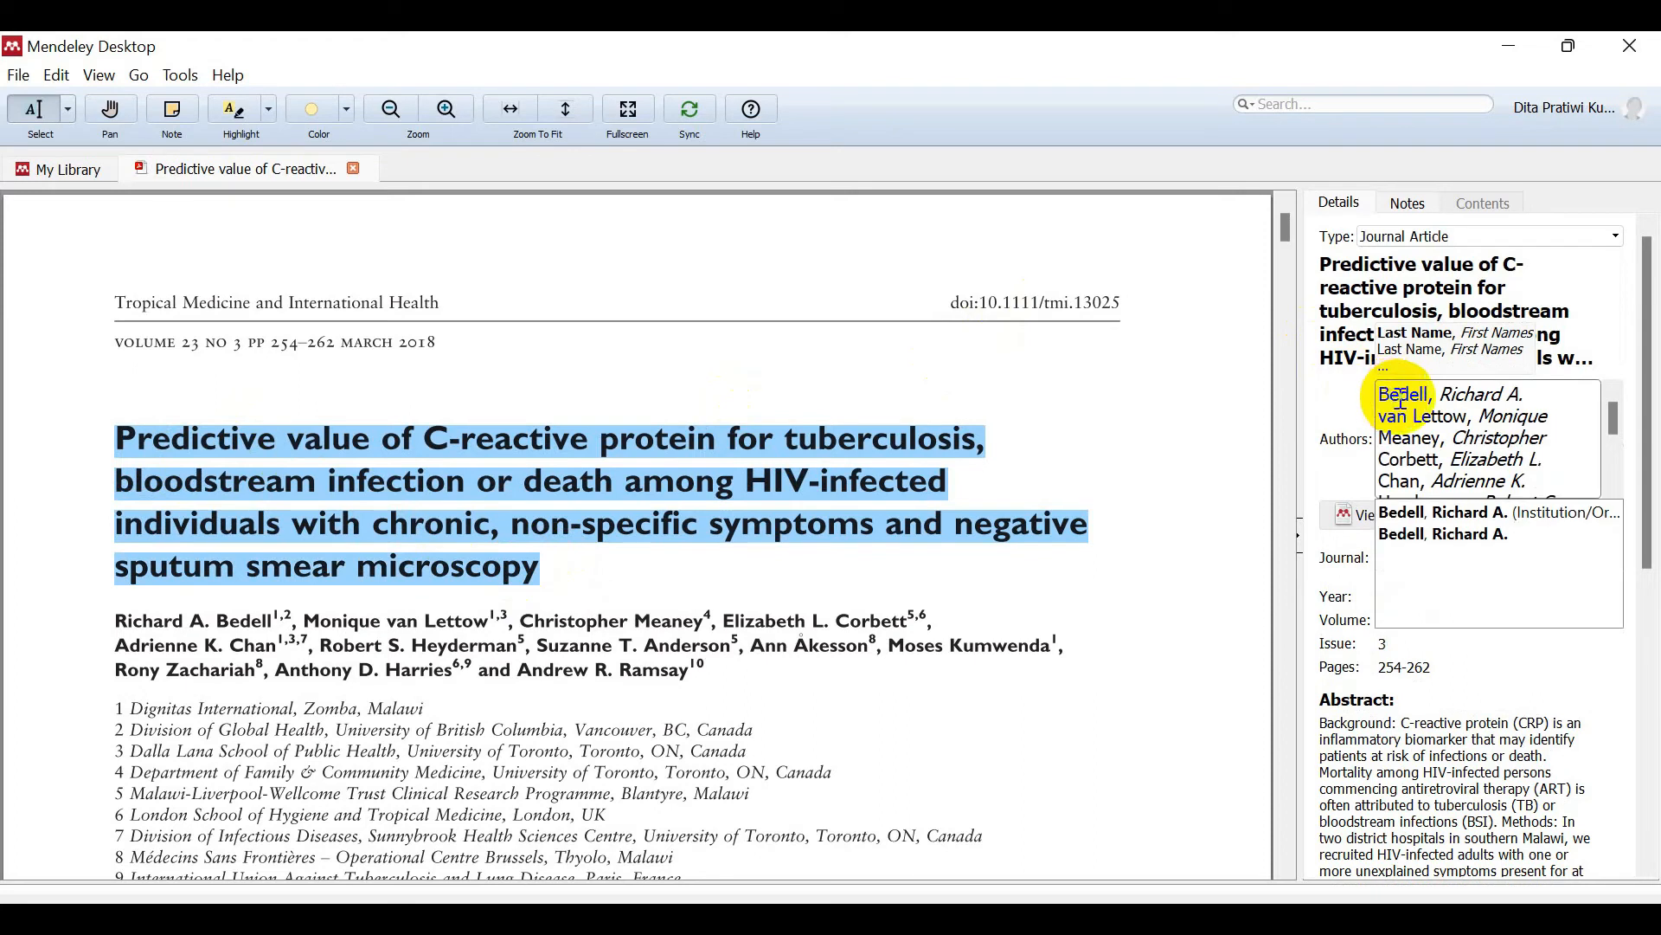
click(118, 622)
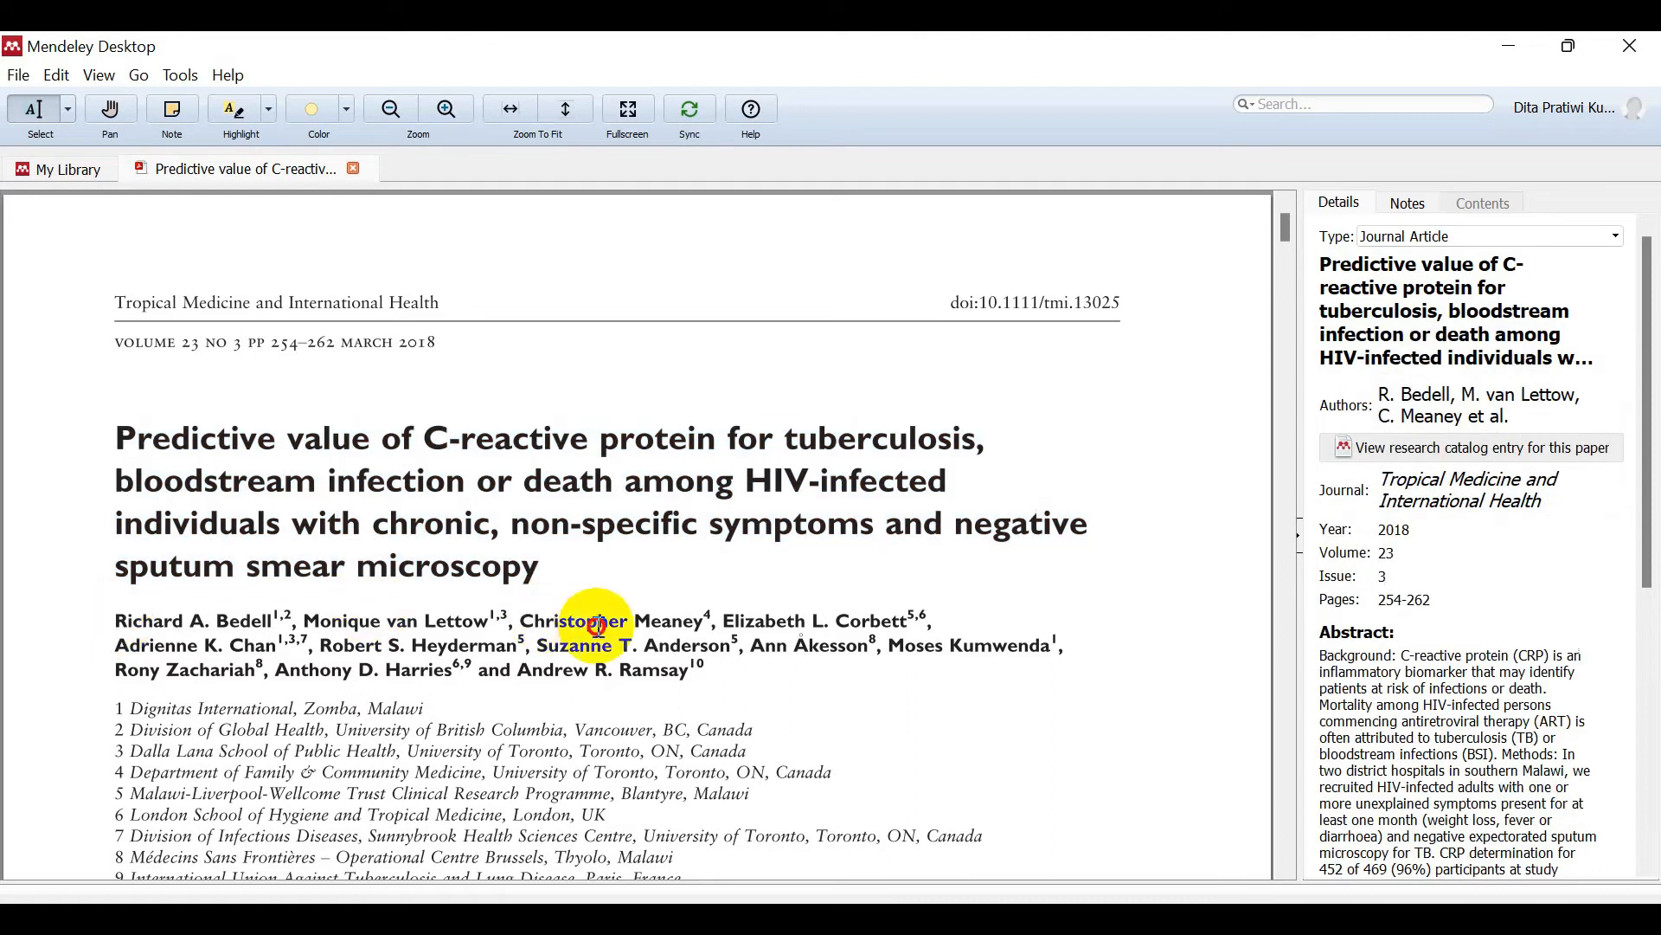
Step: Copy the author line from the PDF and paste it over the existing Authors entries
mouse_move(120, 623)
mouse_down()
mouse_move(741, 657)
mouse_move(702, 674)
mouse_move(346, 641)
mouse_move(37, 653)
mouse_move(119, 645)
mouse_up()
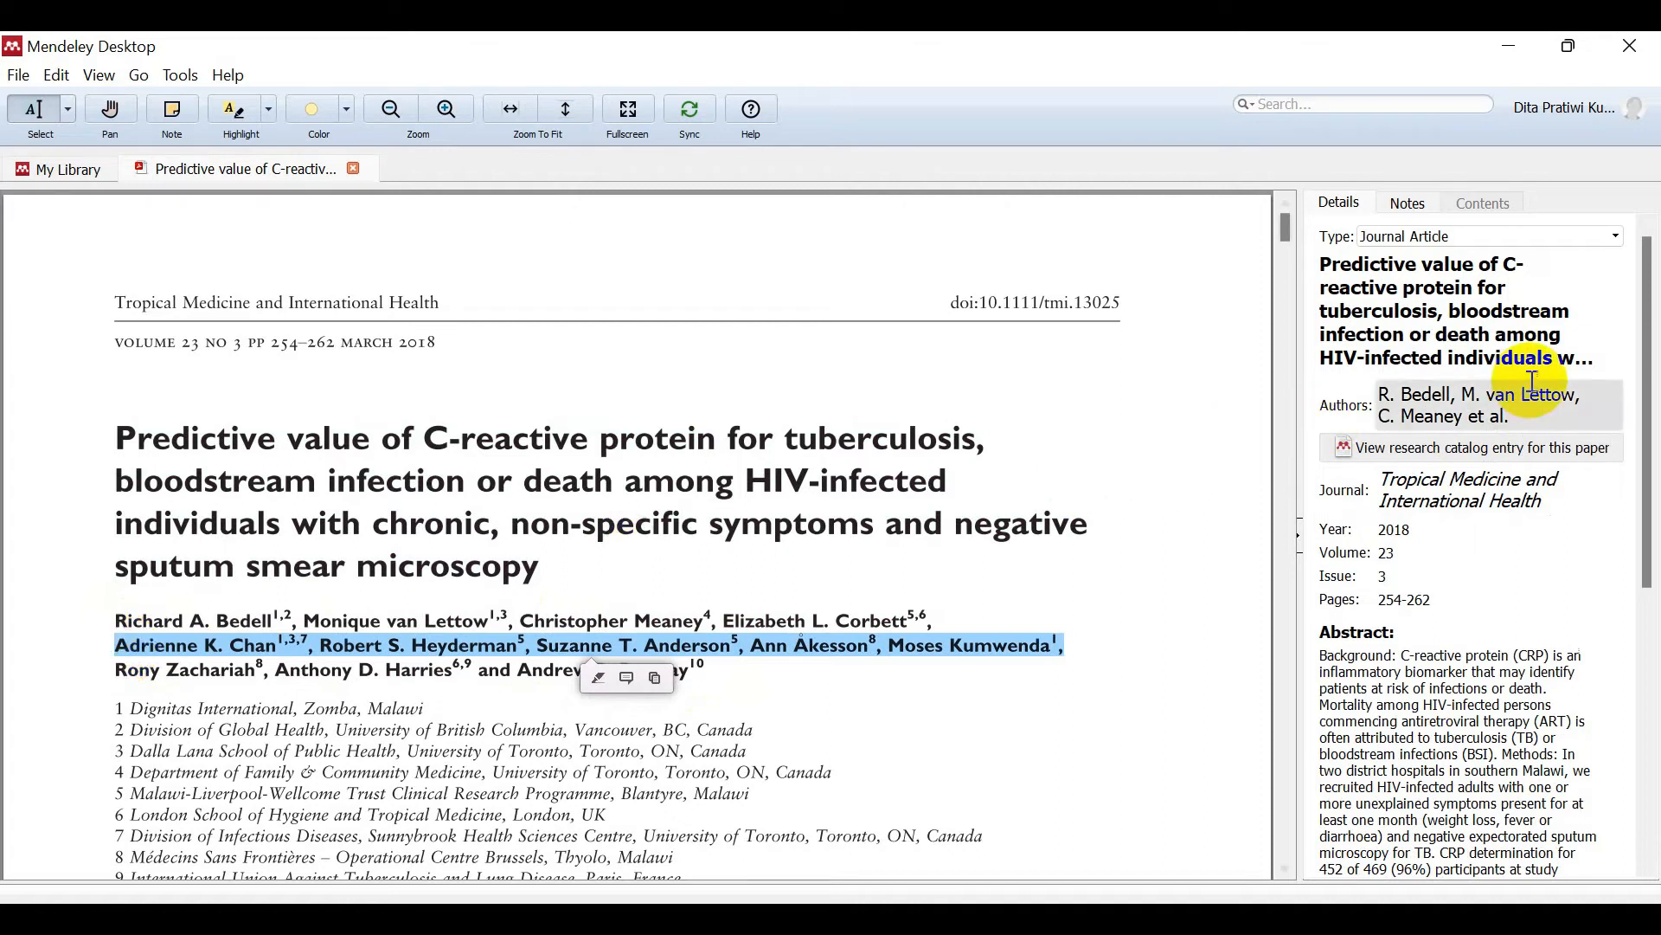
click(1447, 397)
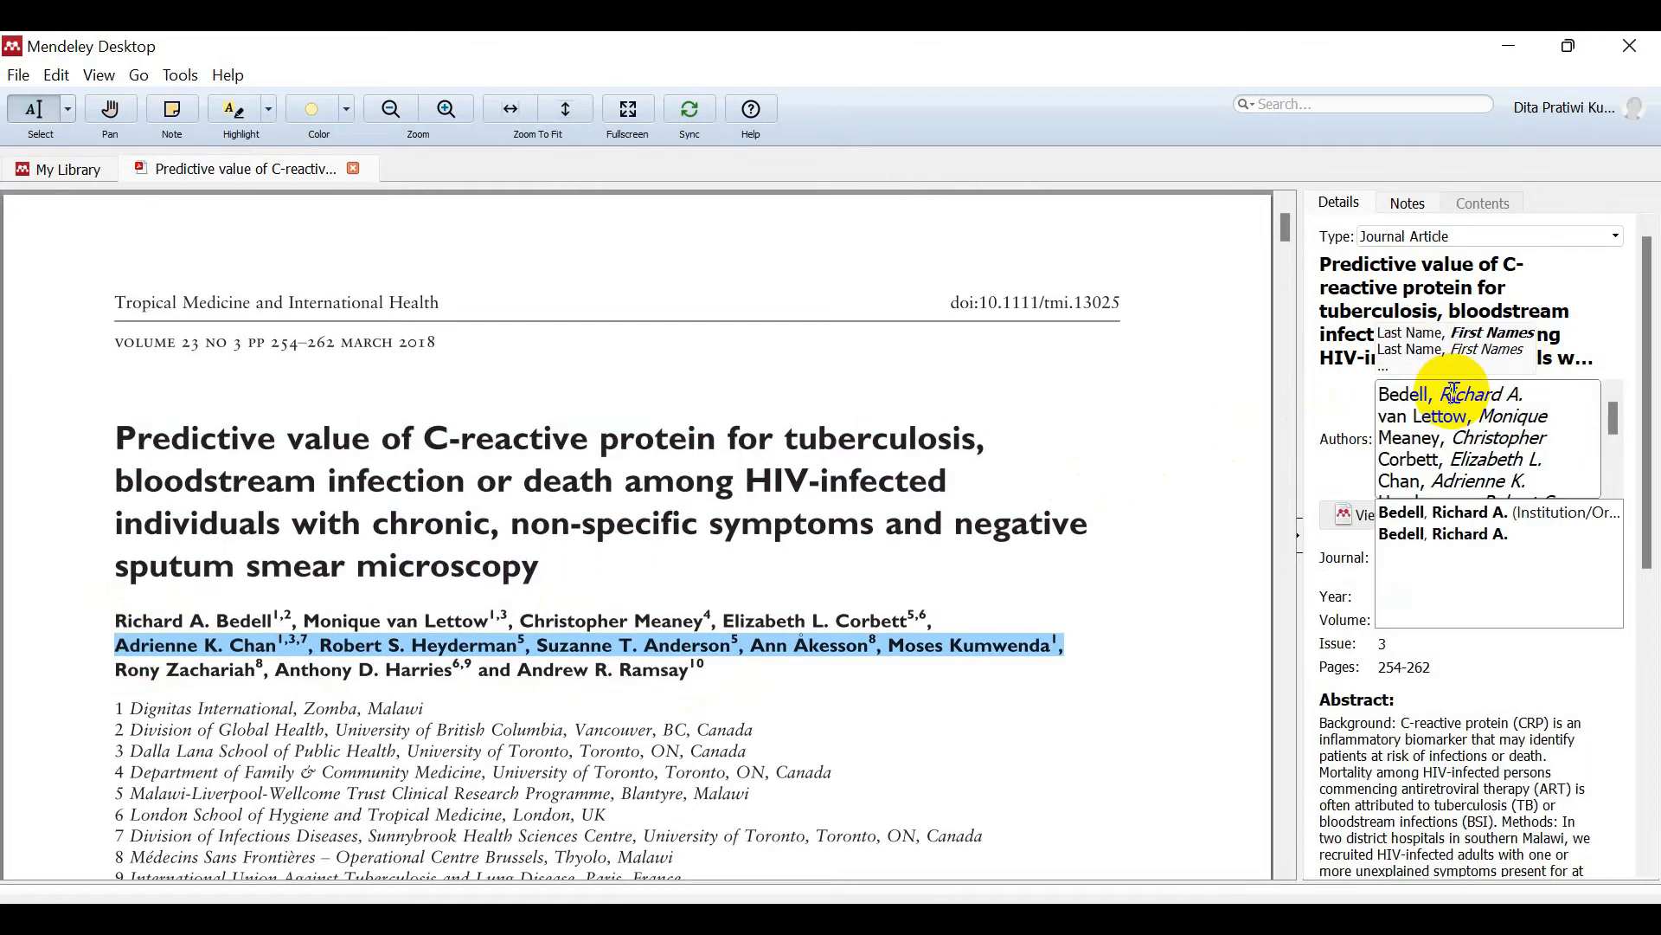
click(110, 620)
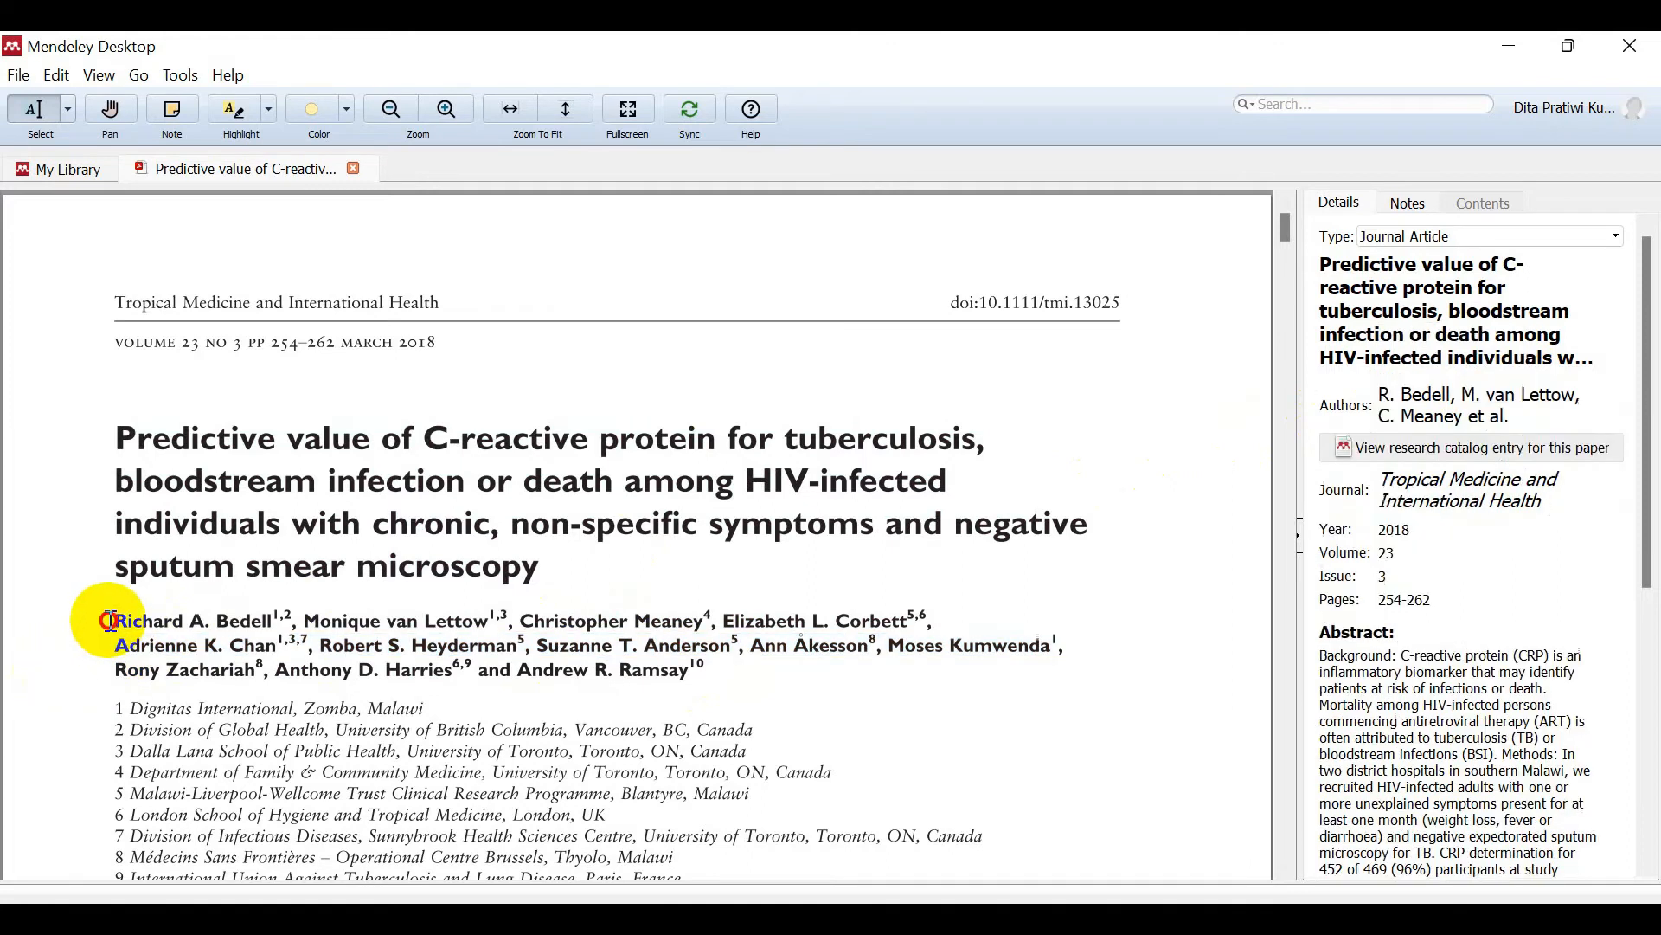
mouse_move(612, 667)
mouse_down()
mouse_move(91, 610)
mouse_move(697, 681)
mouse_up()
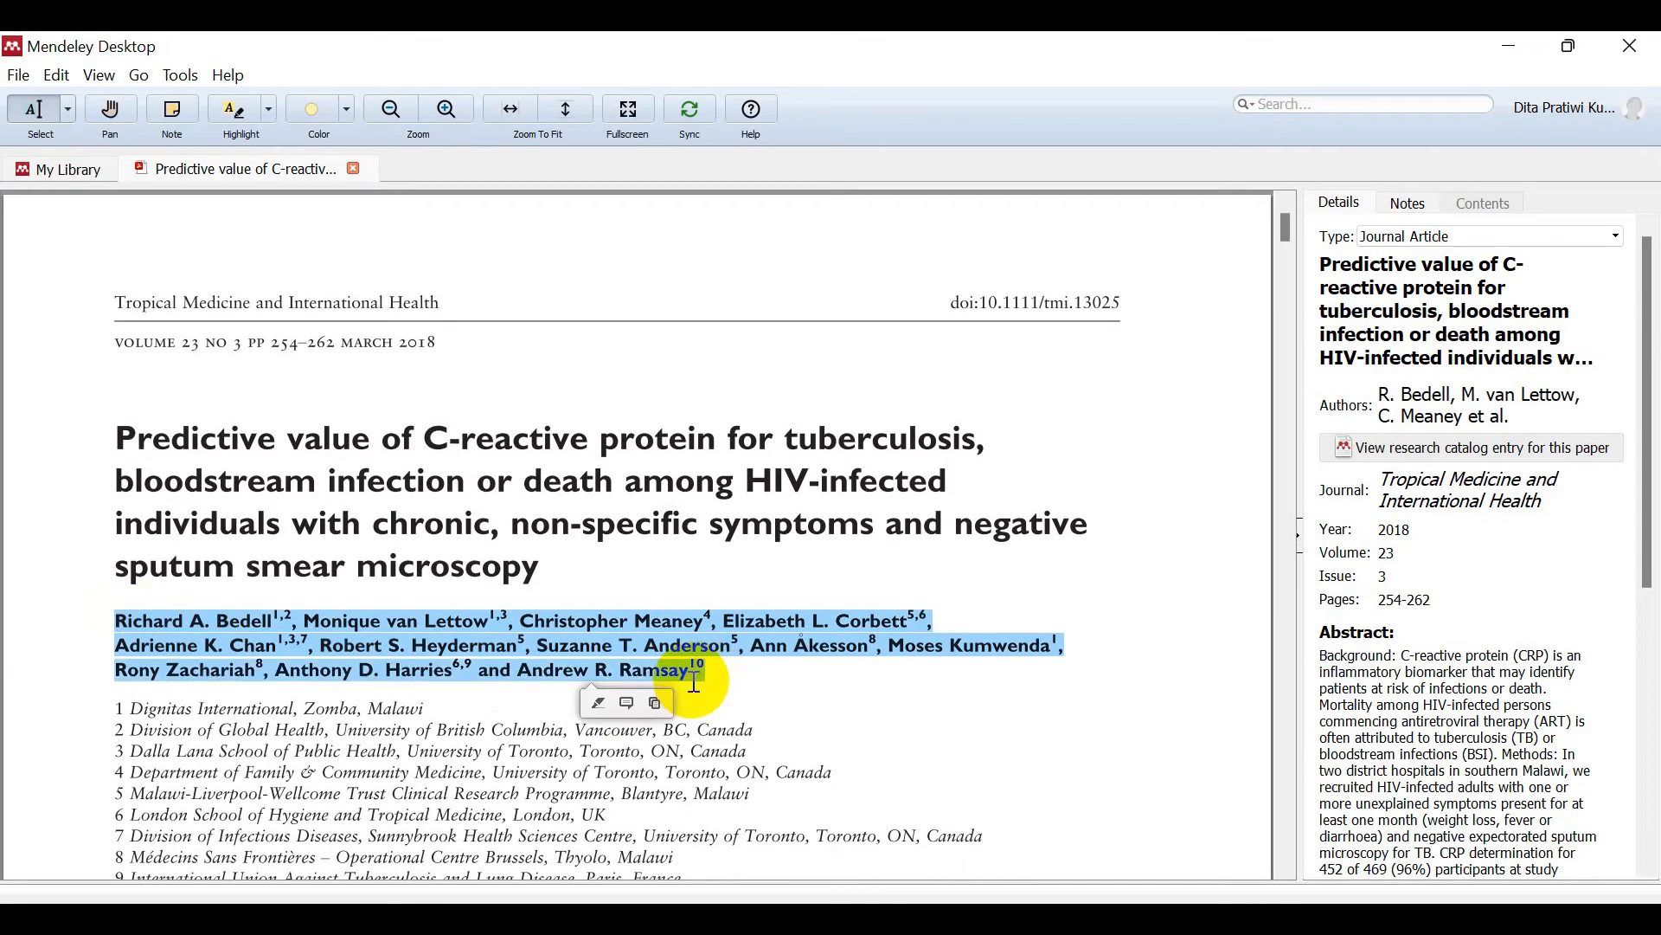
click(1386, 404)
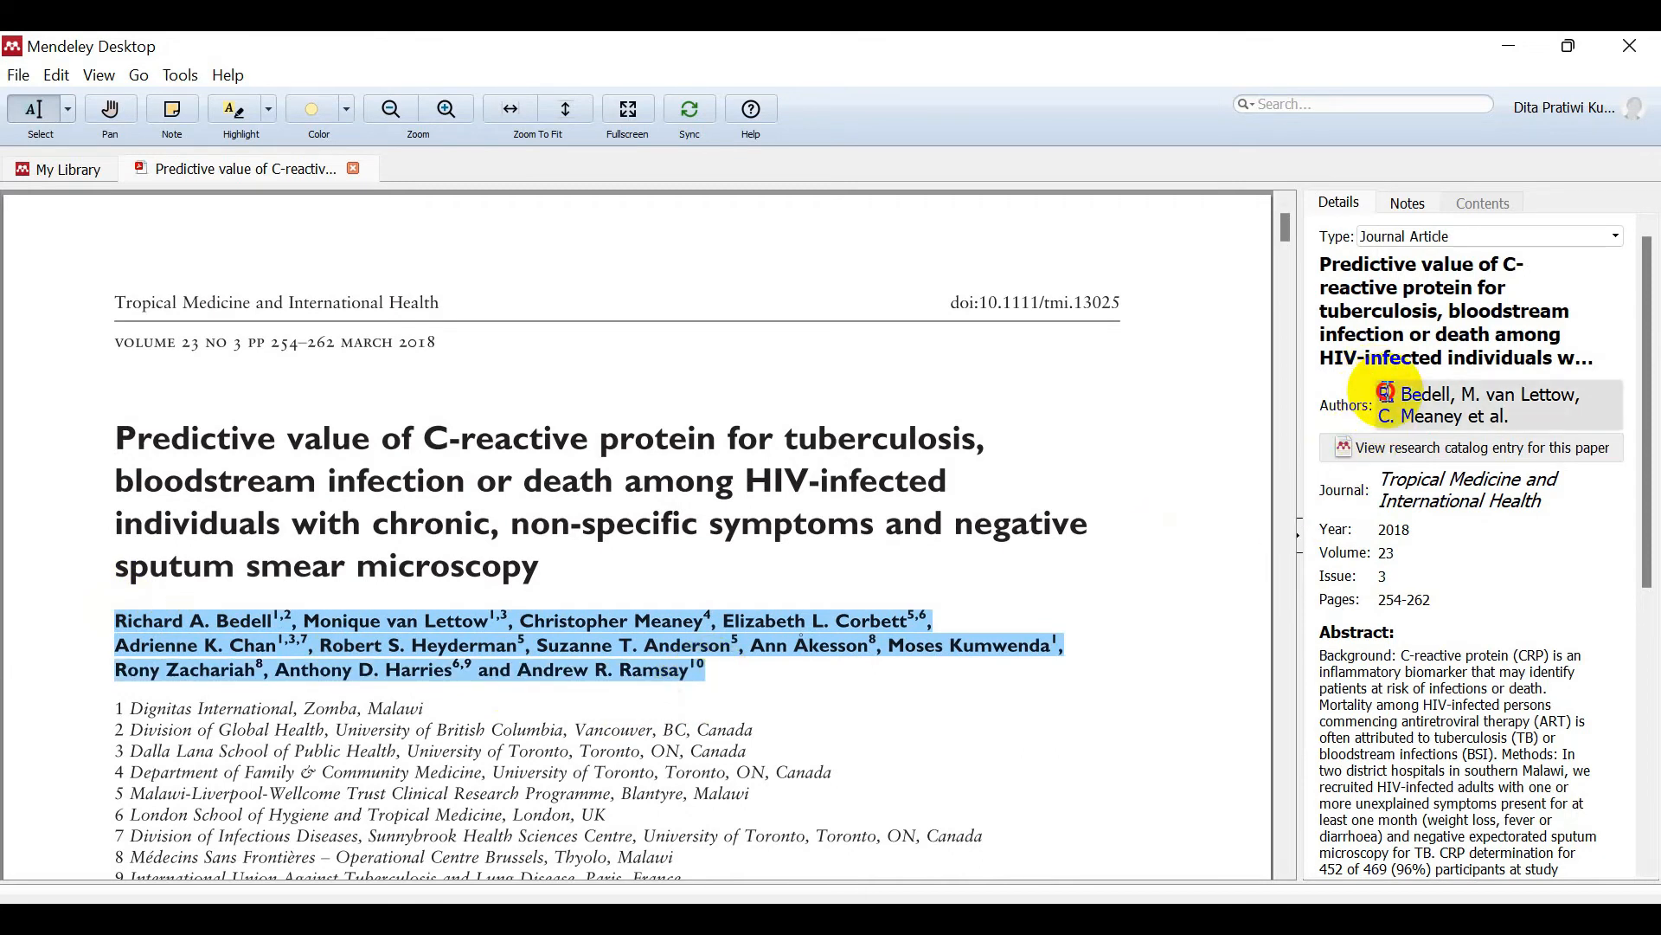
drag(1382, 394, 1596, 530)
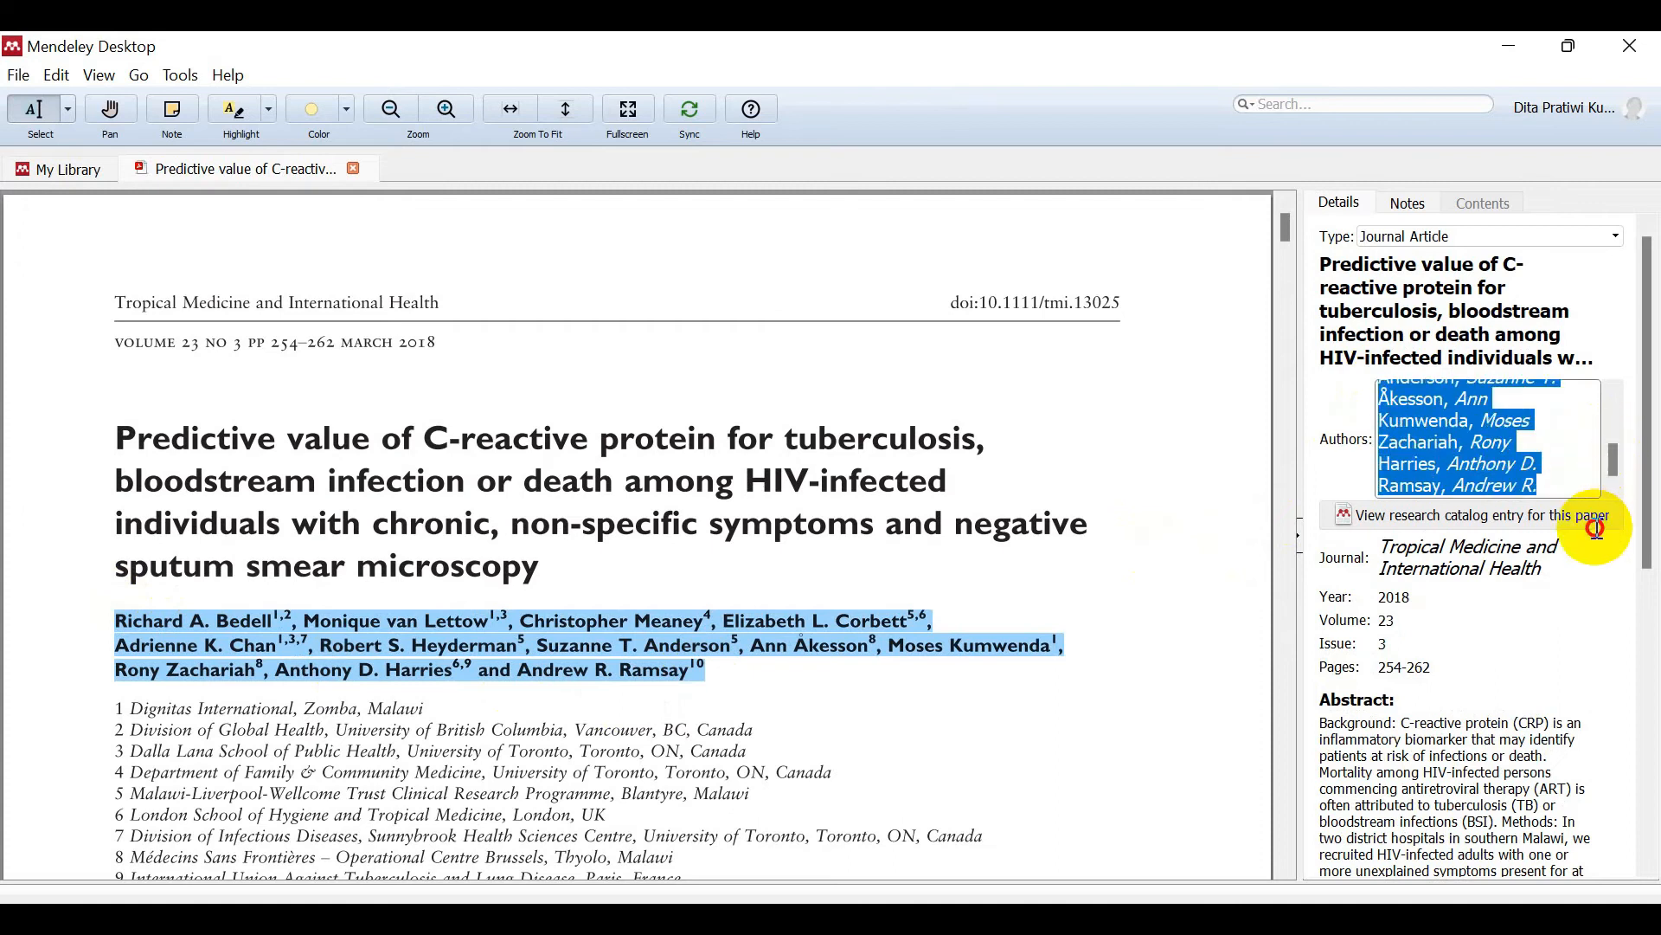
key(ctrl+v)
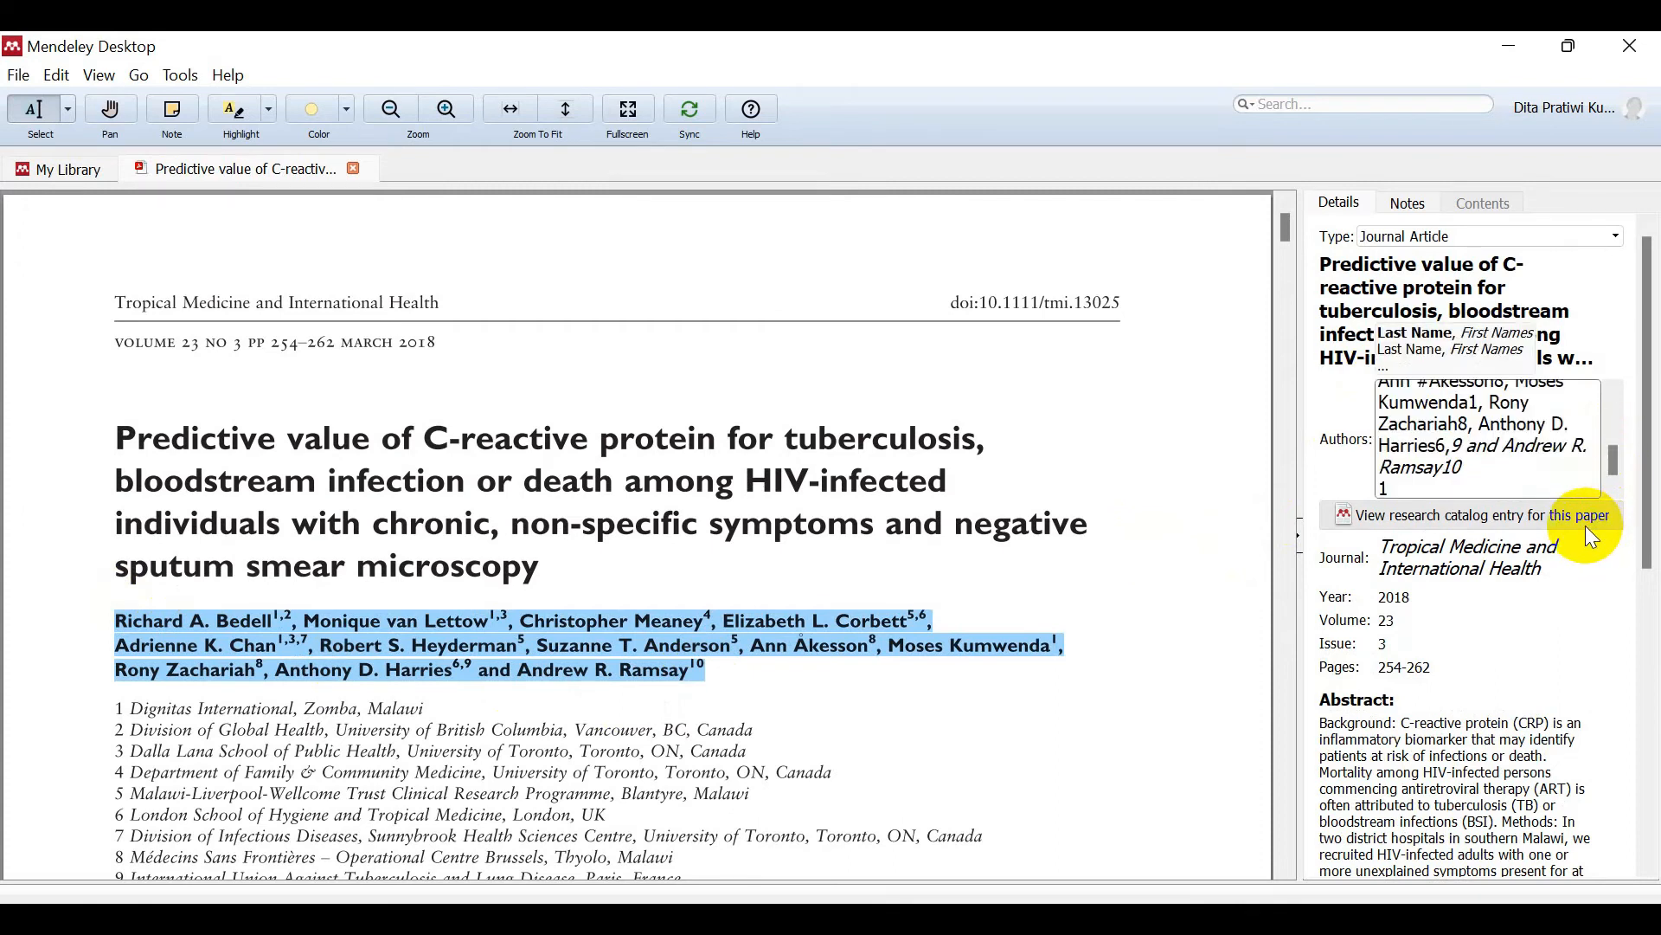
drag(1608, 458, 1615, 414)
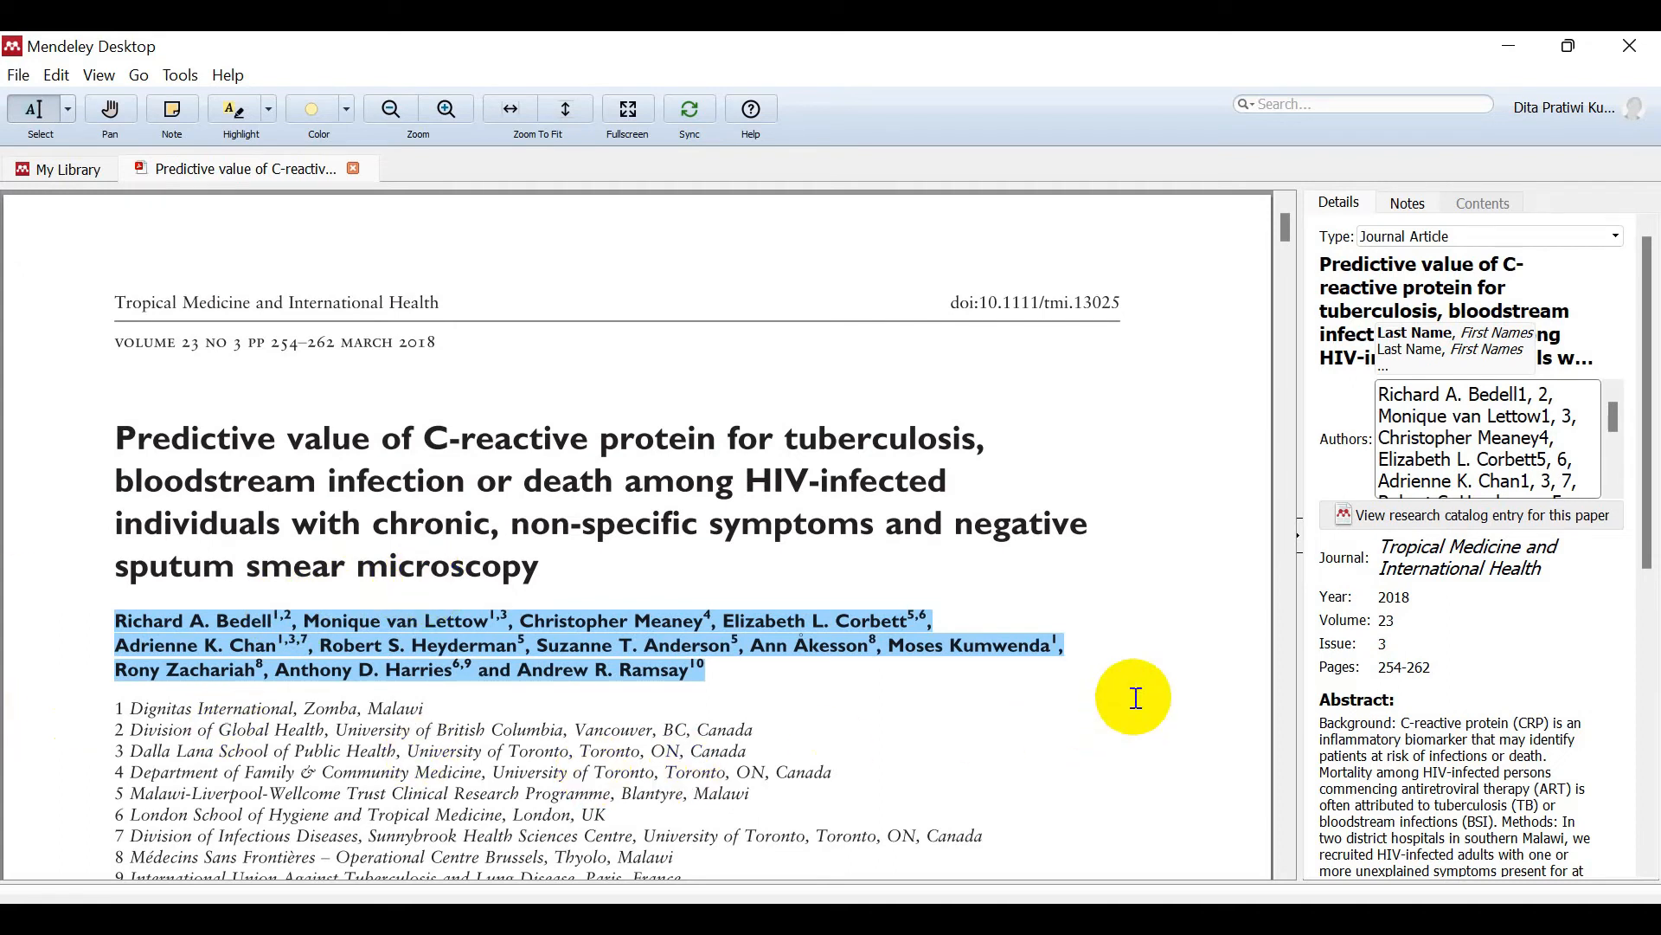
Step: Strip affiliation numbers and split Bedell, van Lettow and Meaney into separate authors
click(1567, 398)
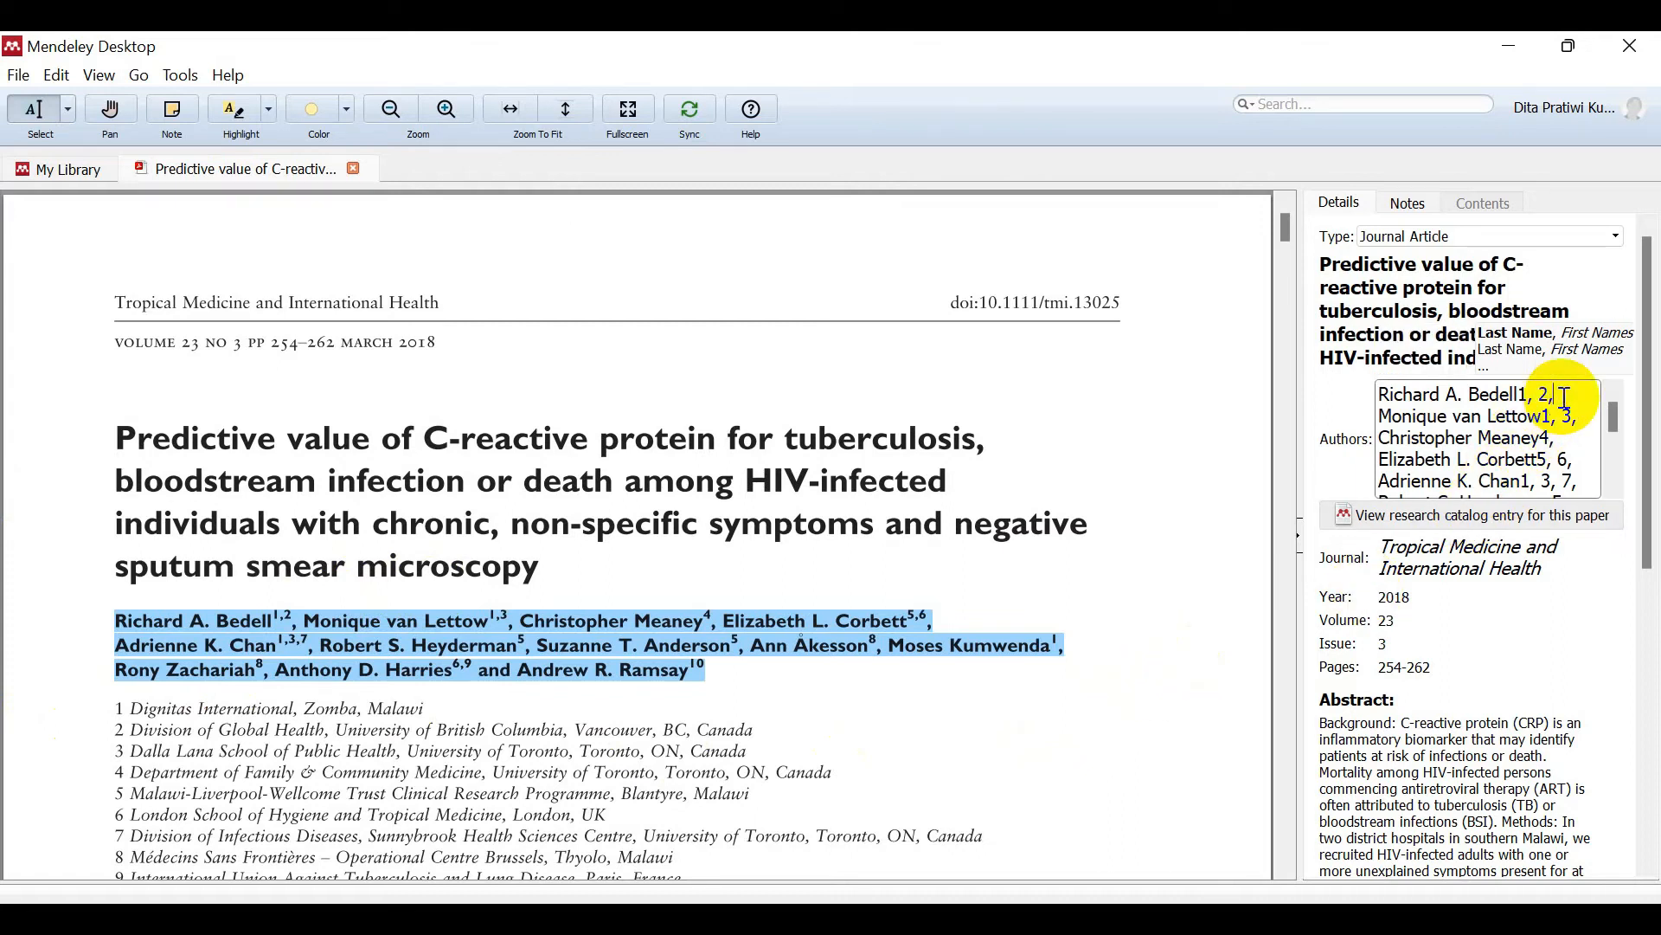
key(BackSpace)
key(BackSpace)
key(BackSpace)
key(BackSpace)
key(BackSpace)
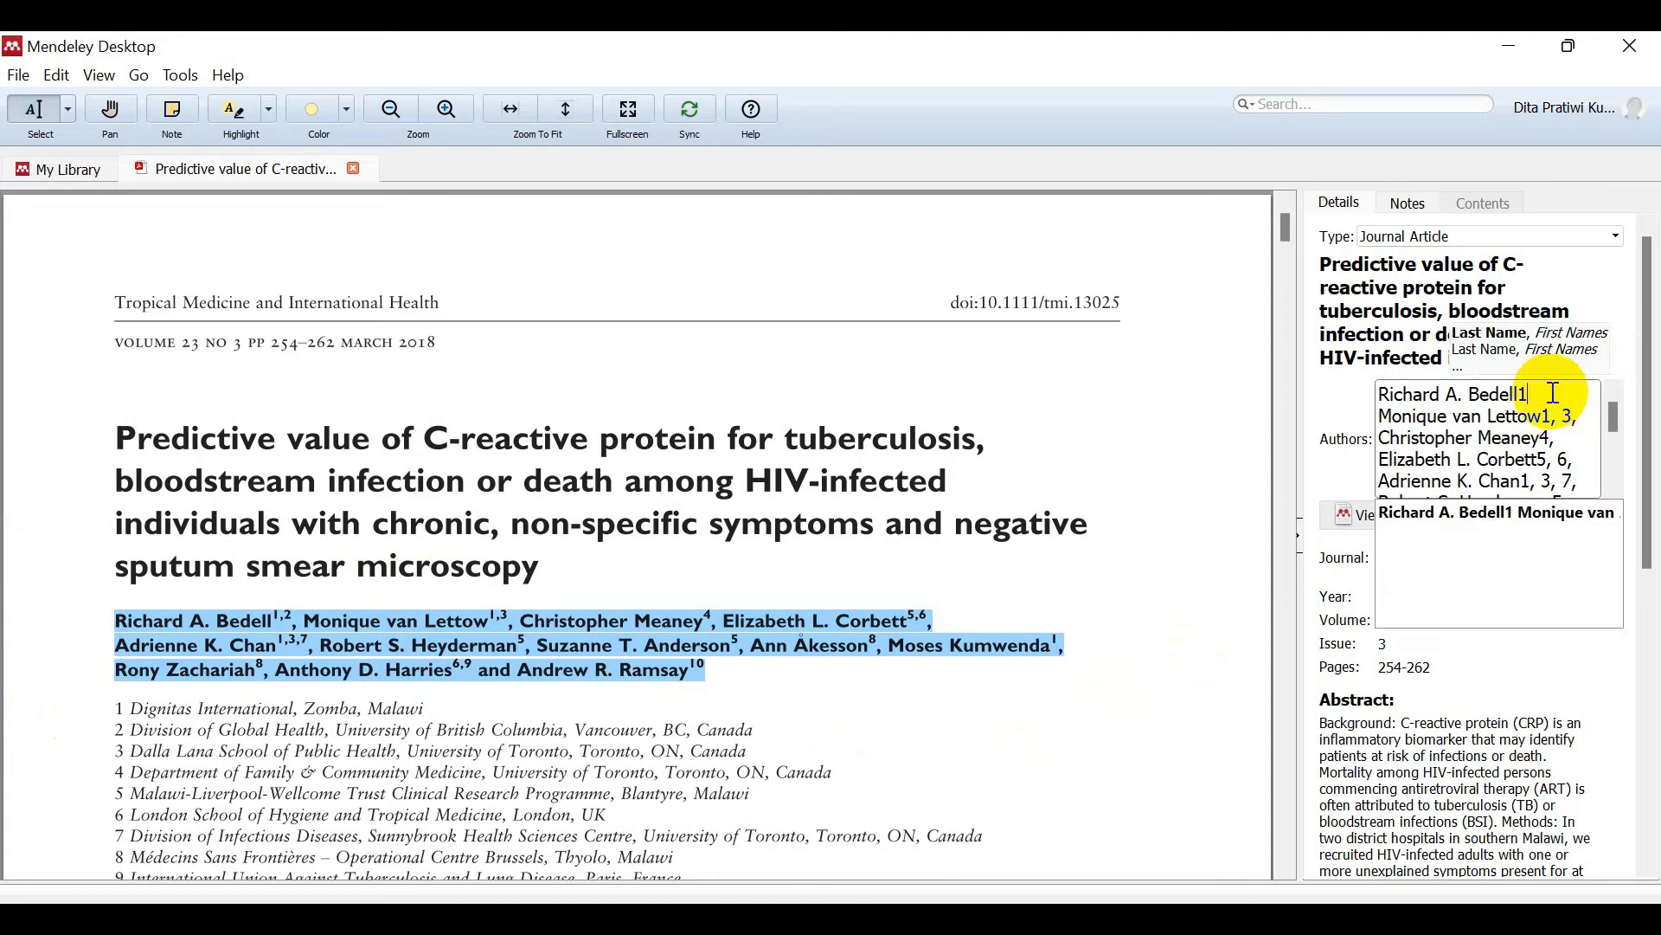
key(Return)
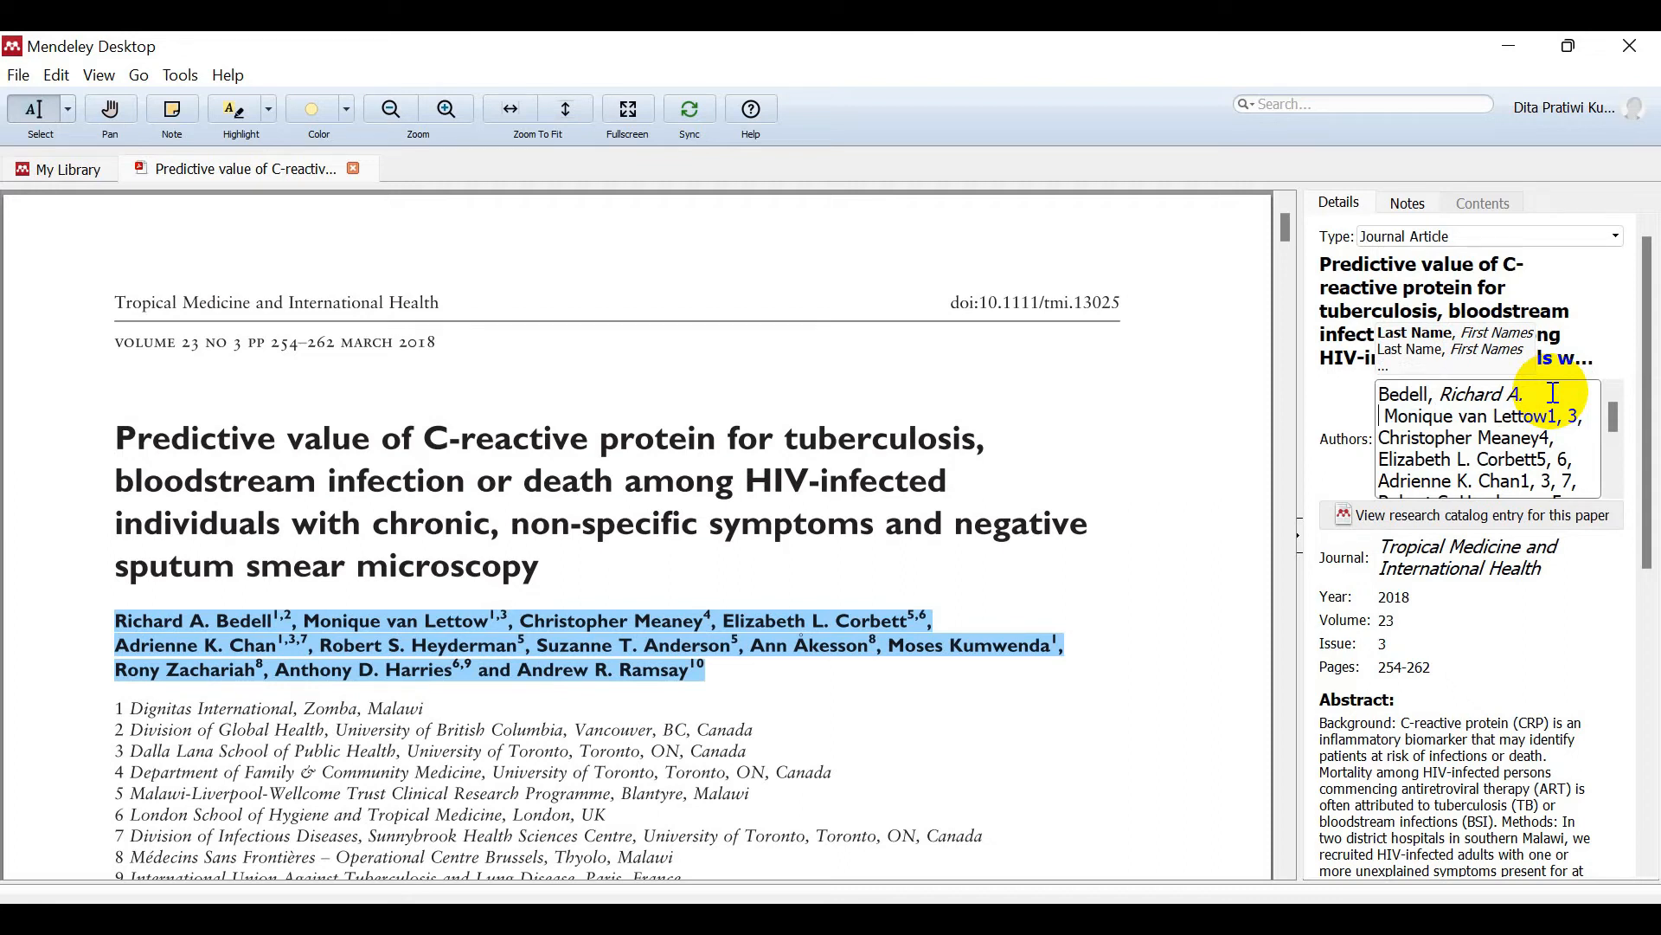
click(1390, 415)
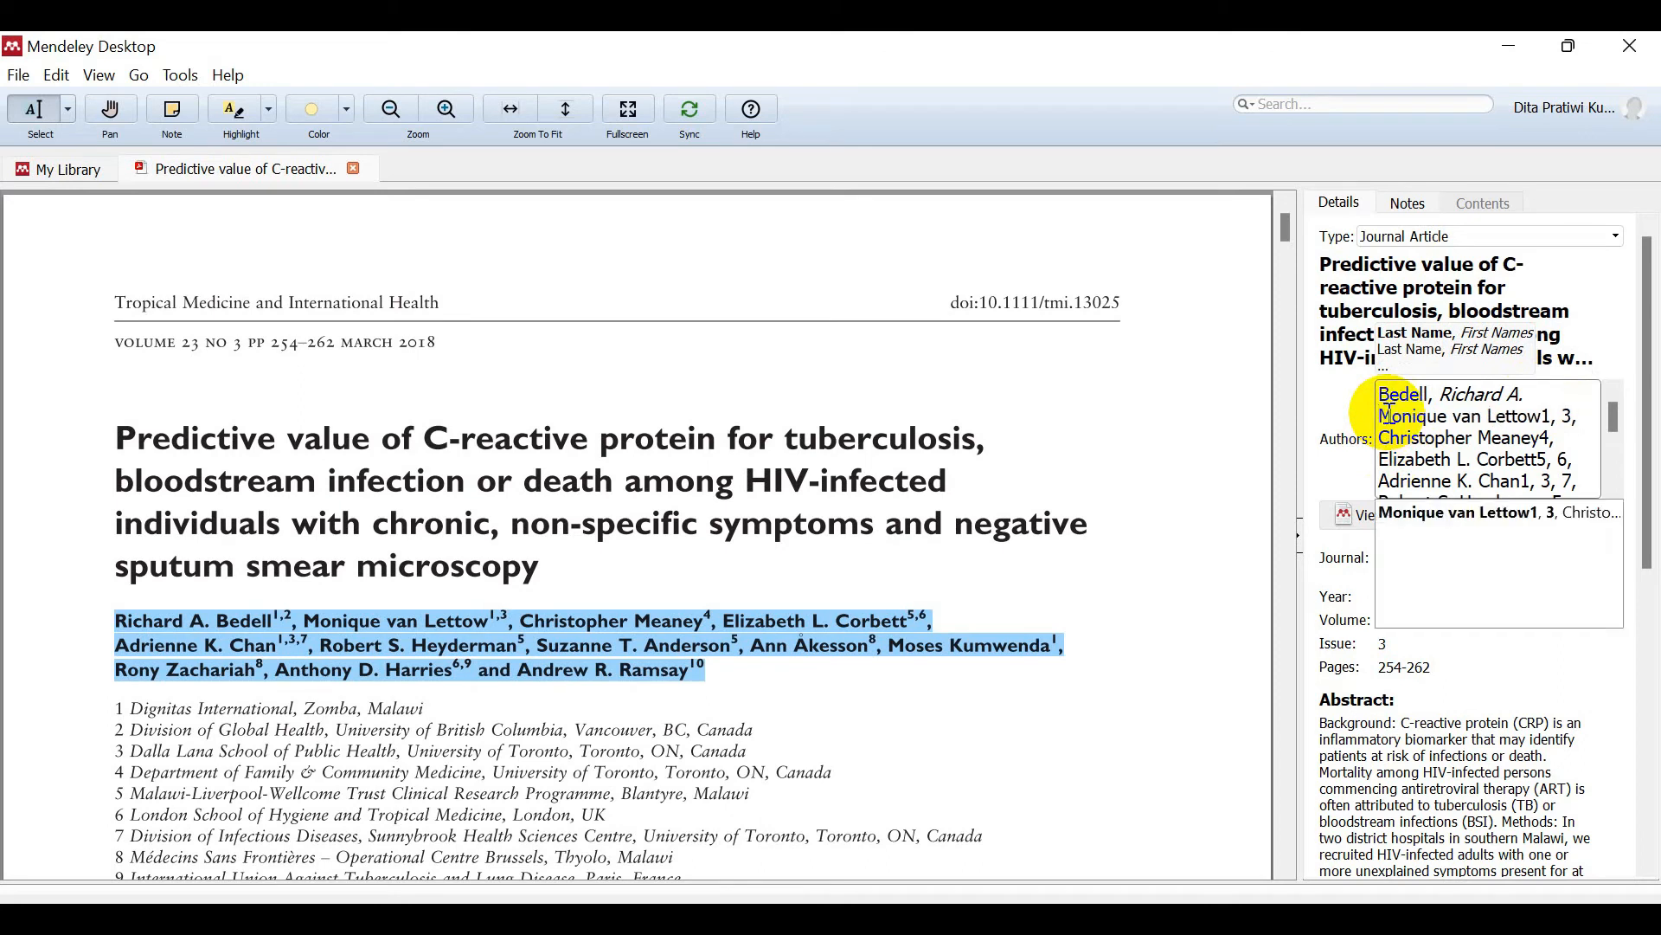
click(1582, 420)
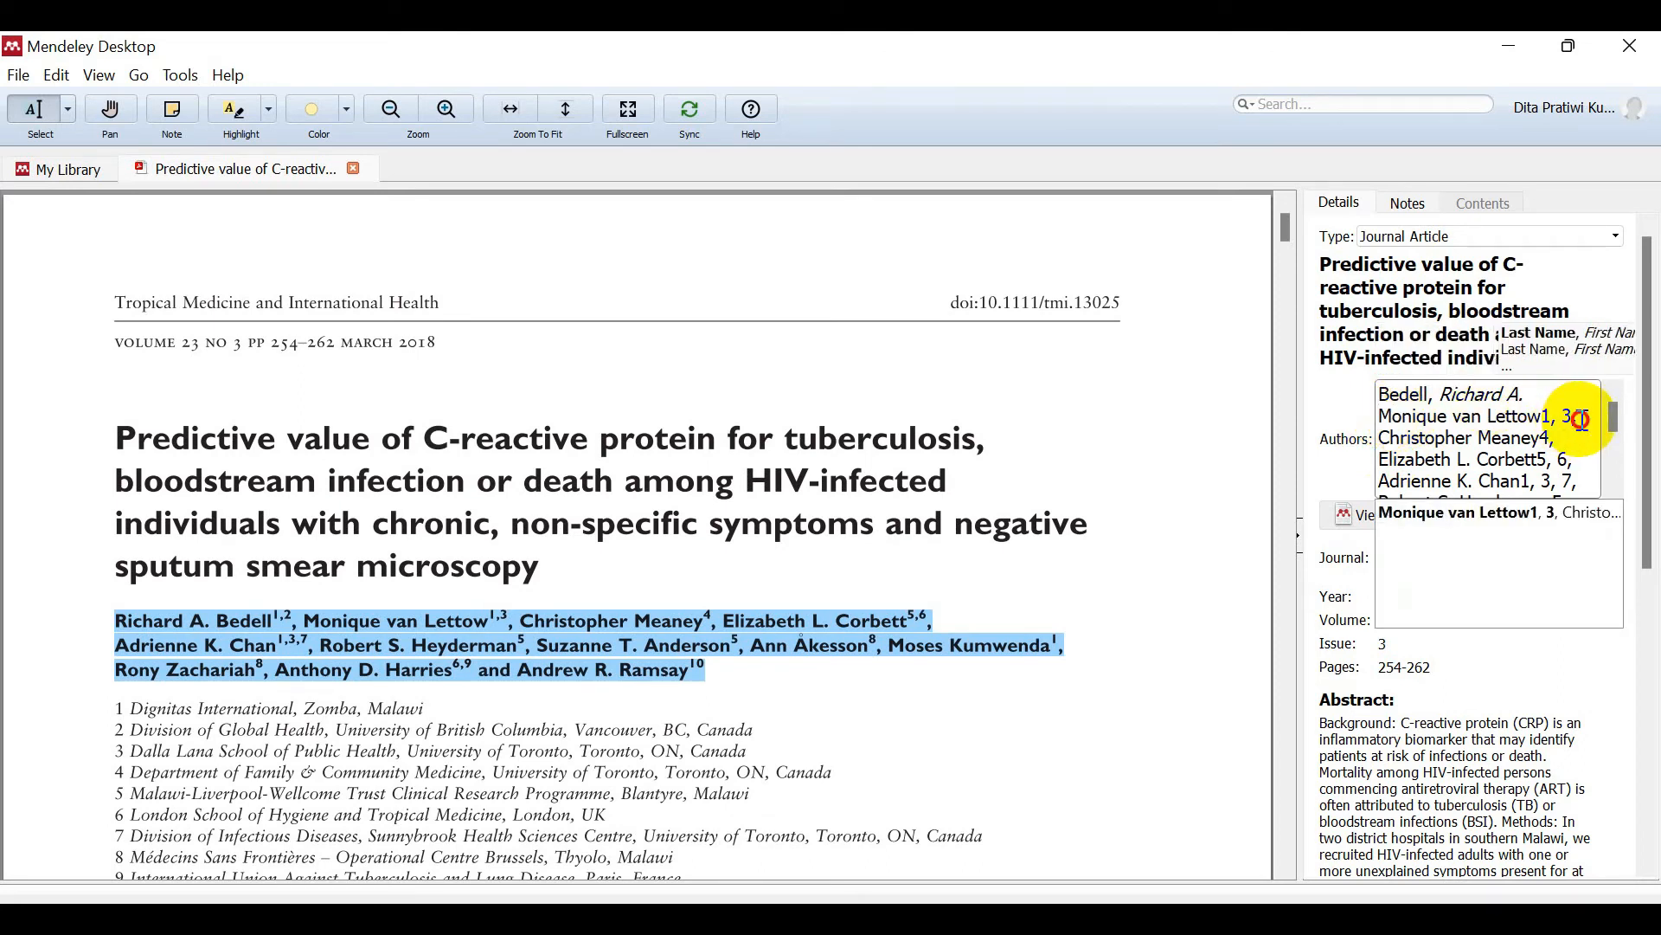
key(BackSpace)
key(BackSpace)
key(BackSpace)
key(BackSpace)
key(BackSpace)
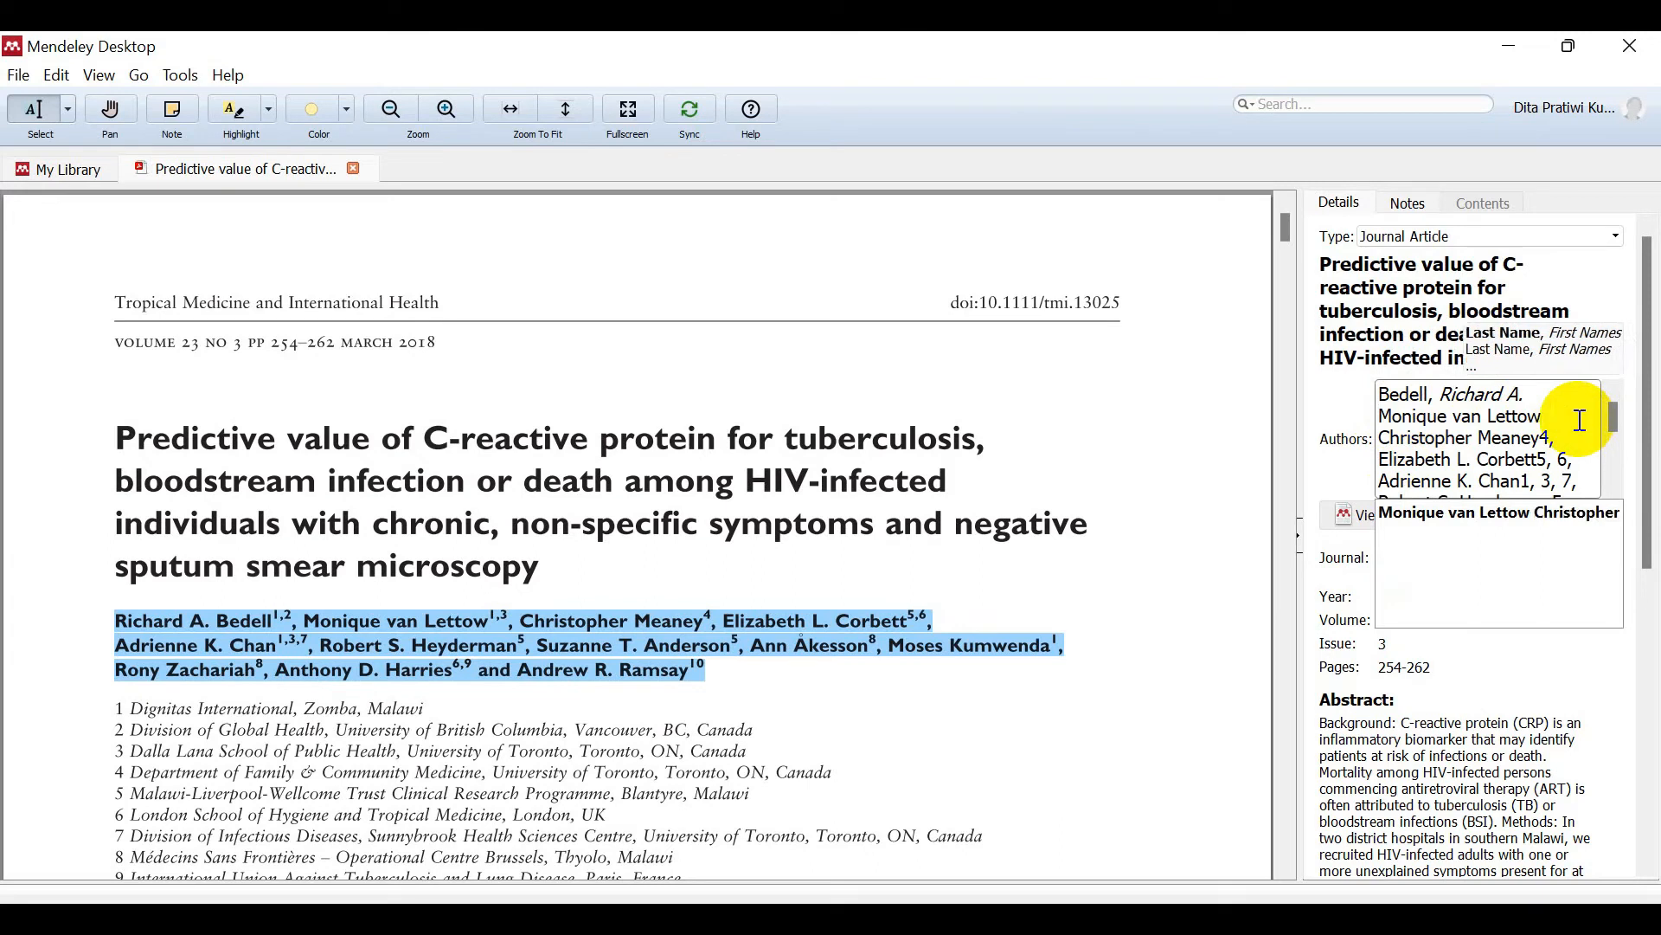
key(Return)
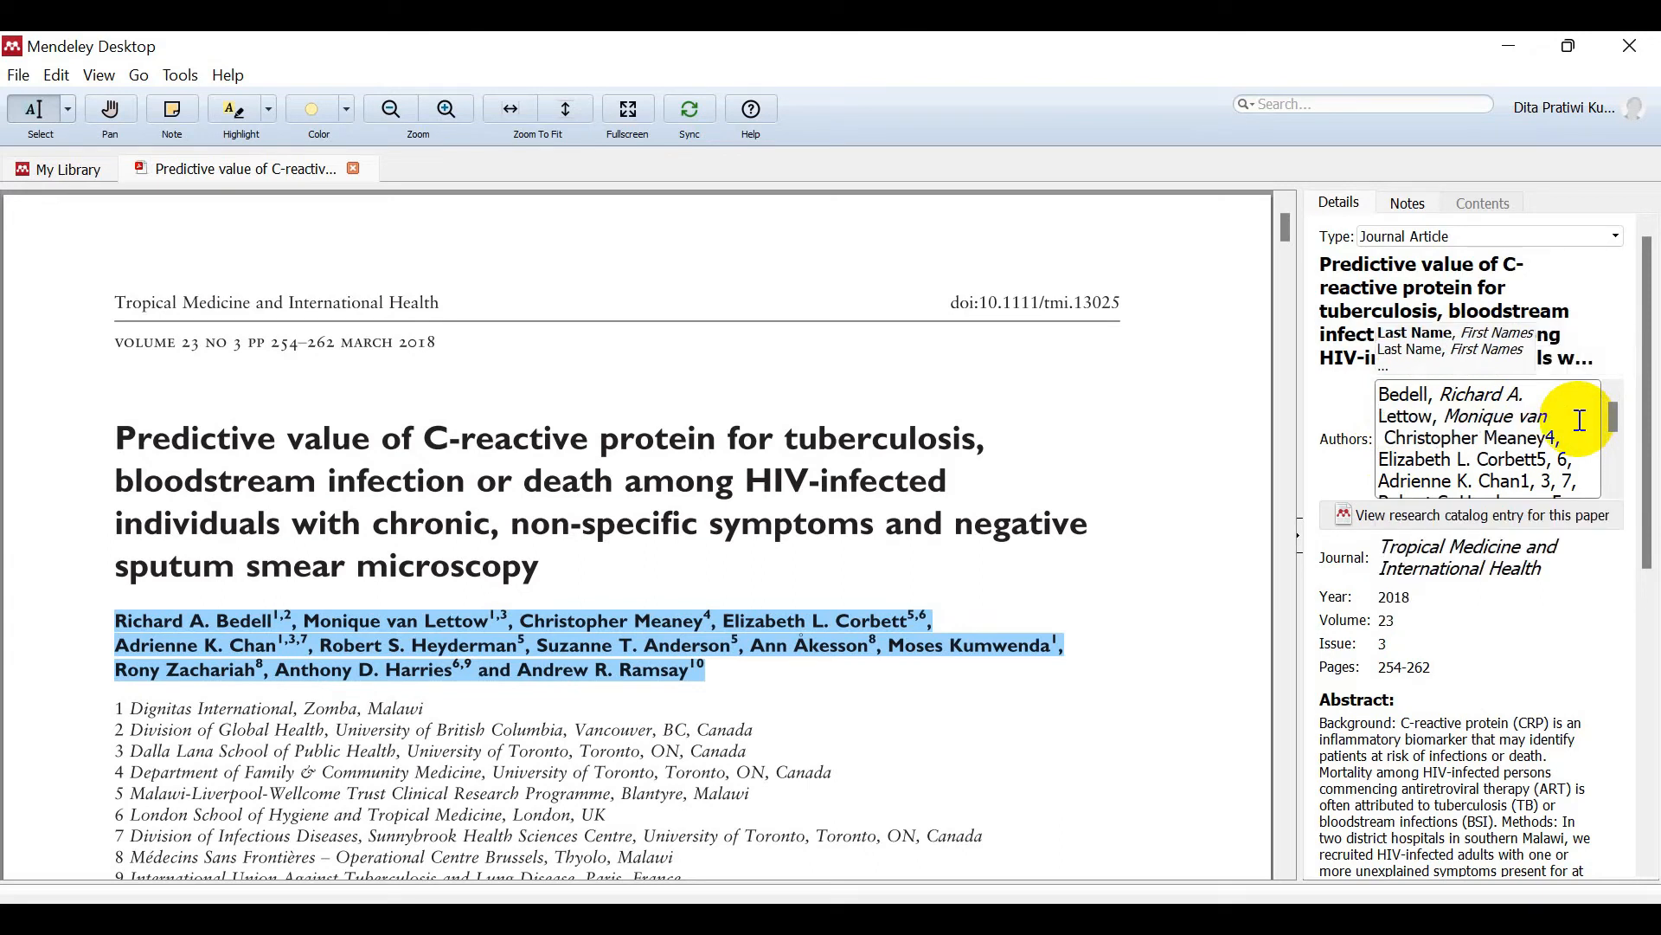
click(1391, 439)
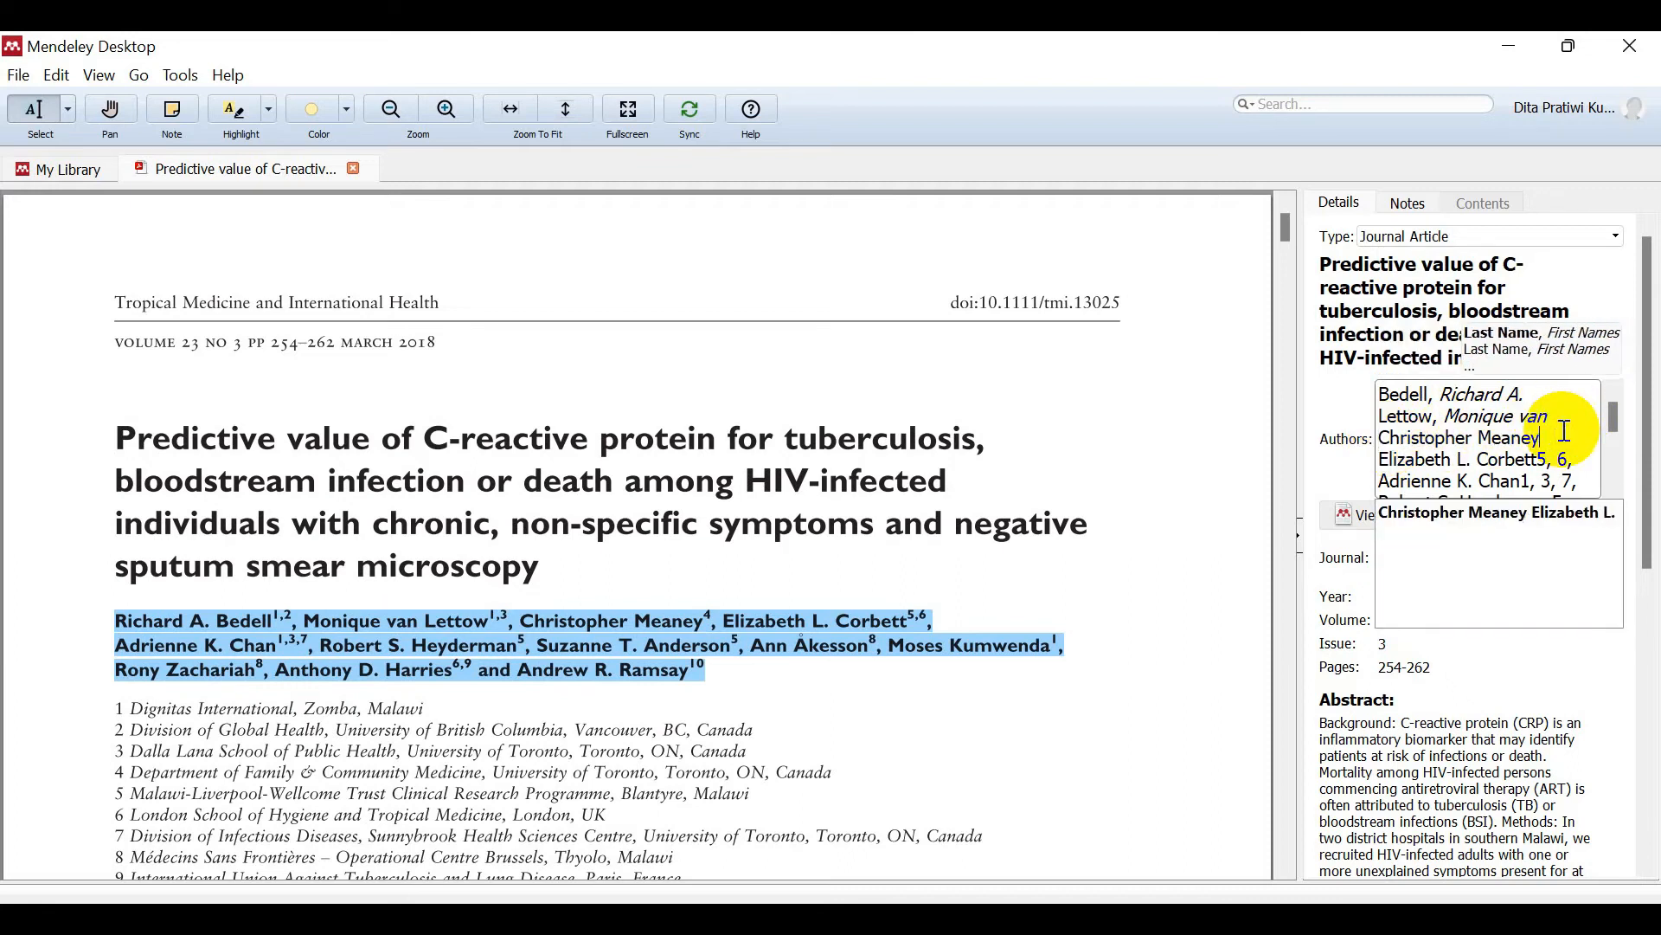
key(Return)
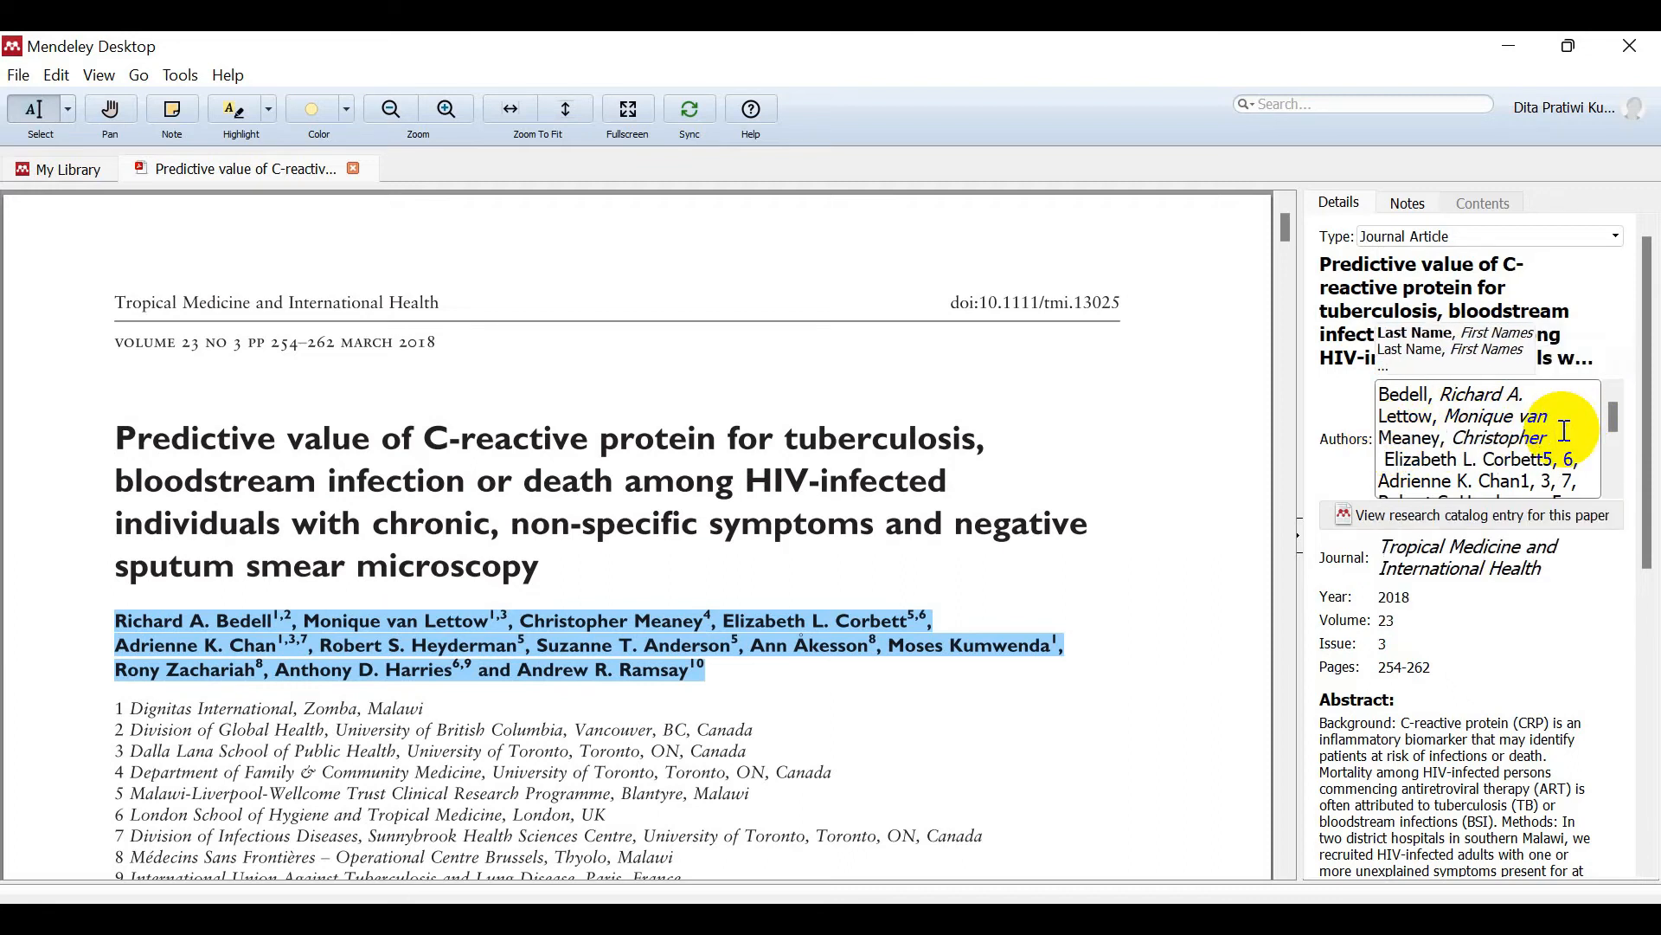
Step: Clean Corbett, Chan and Heyderman the same way, moving Suzanne T. Anderson to her own line
click(1387, 470)
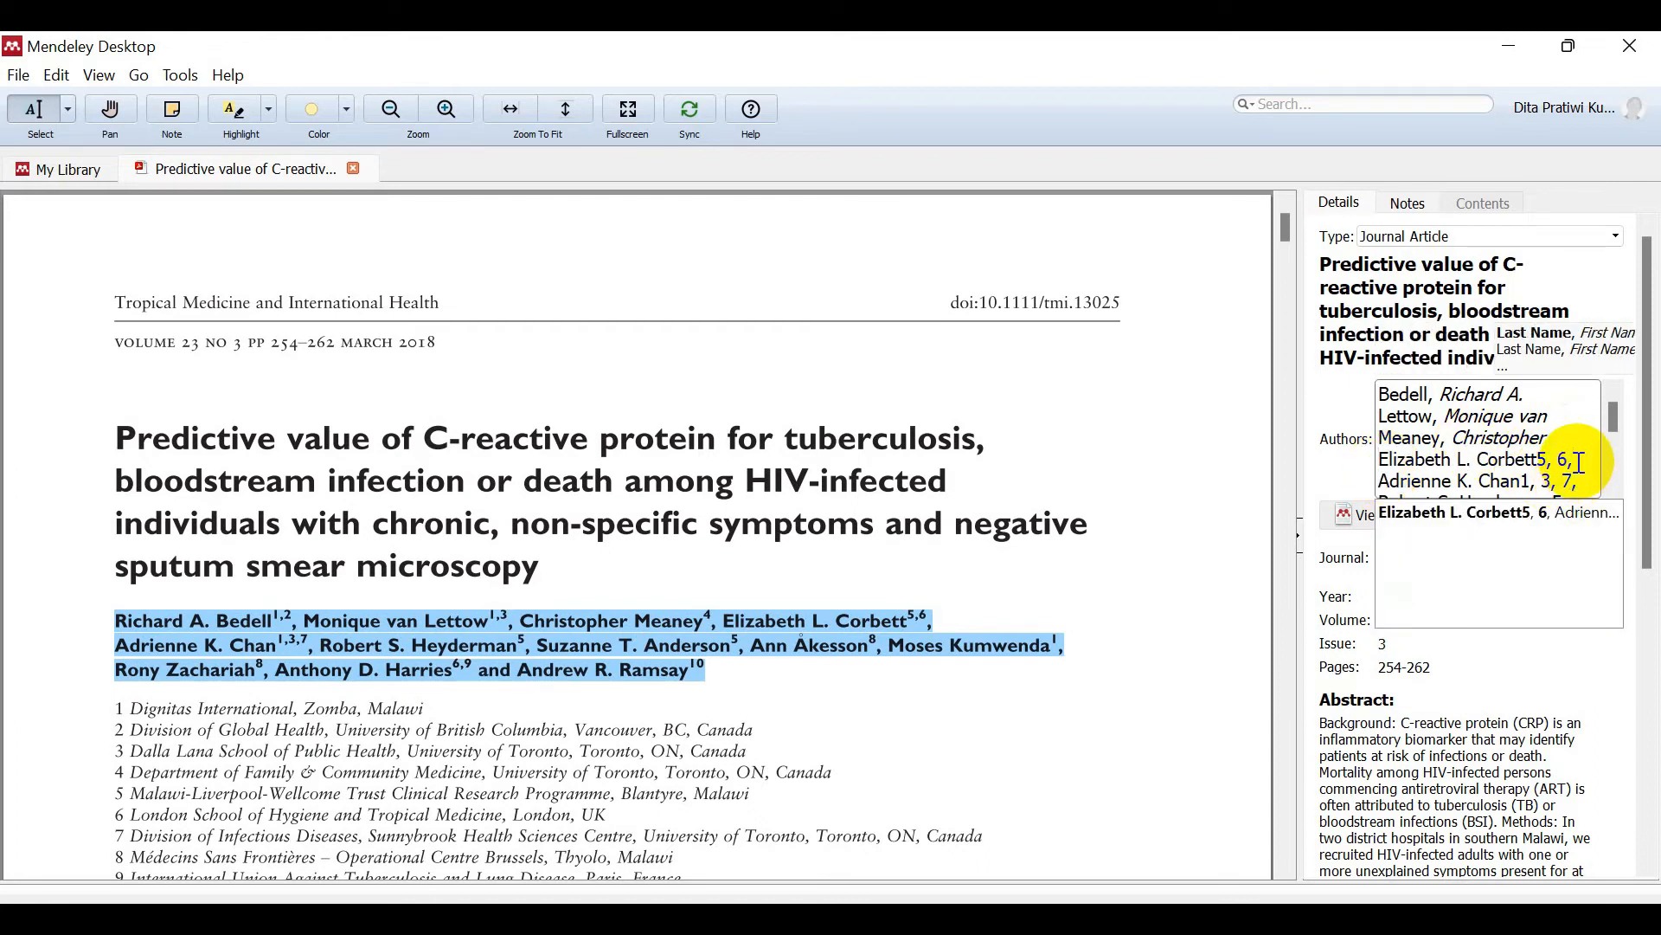
key(BackSpace)
key(BackSpace)
key(BackSpace)
key(BackSpace)
key(BackSpace)
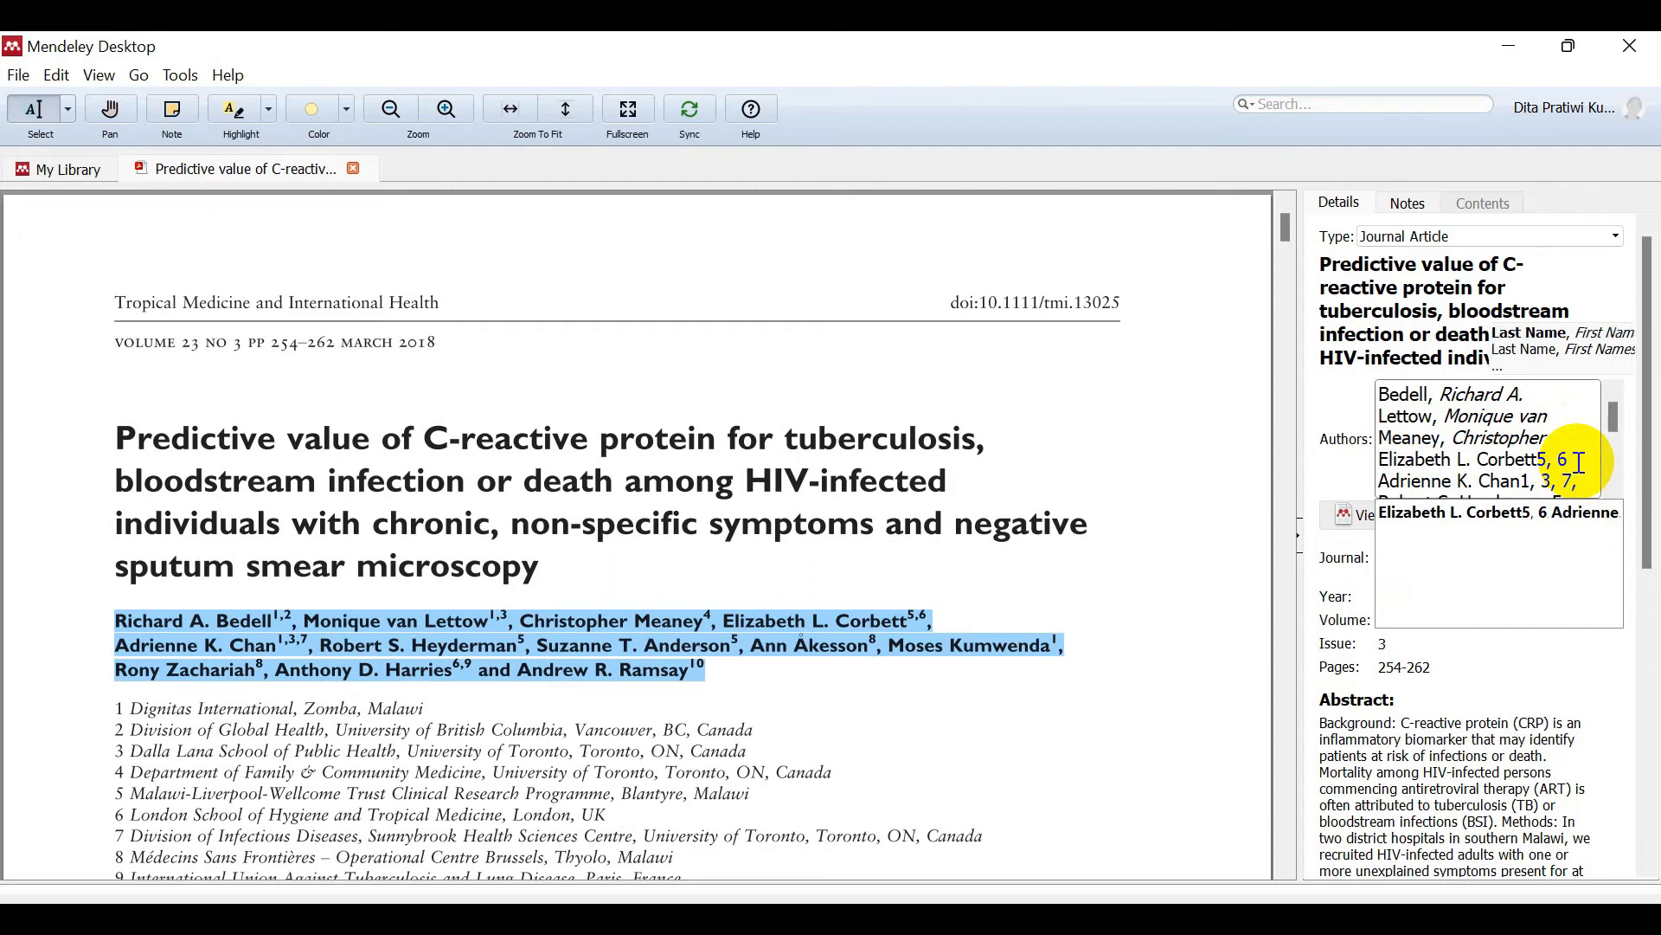
key(Return)
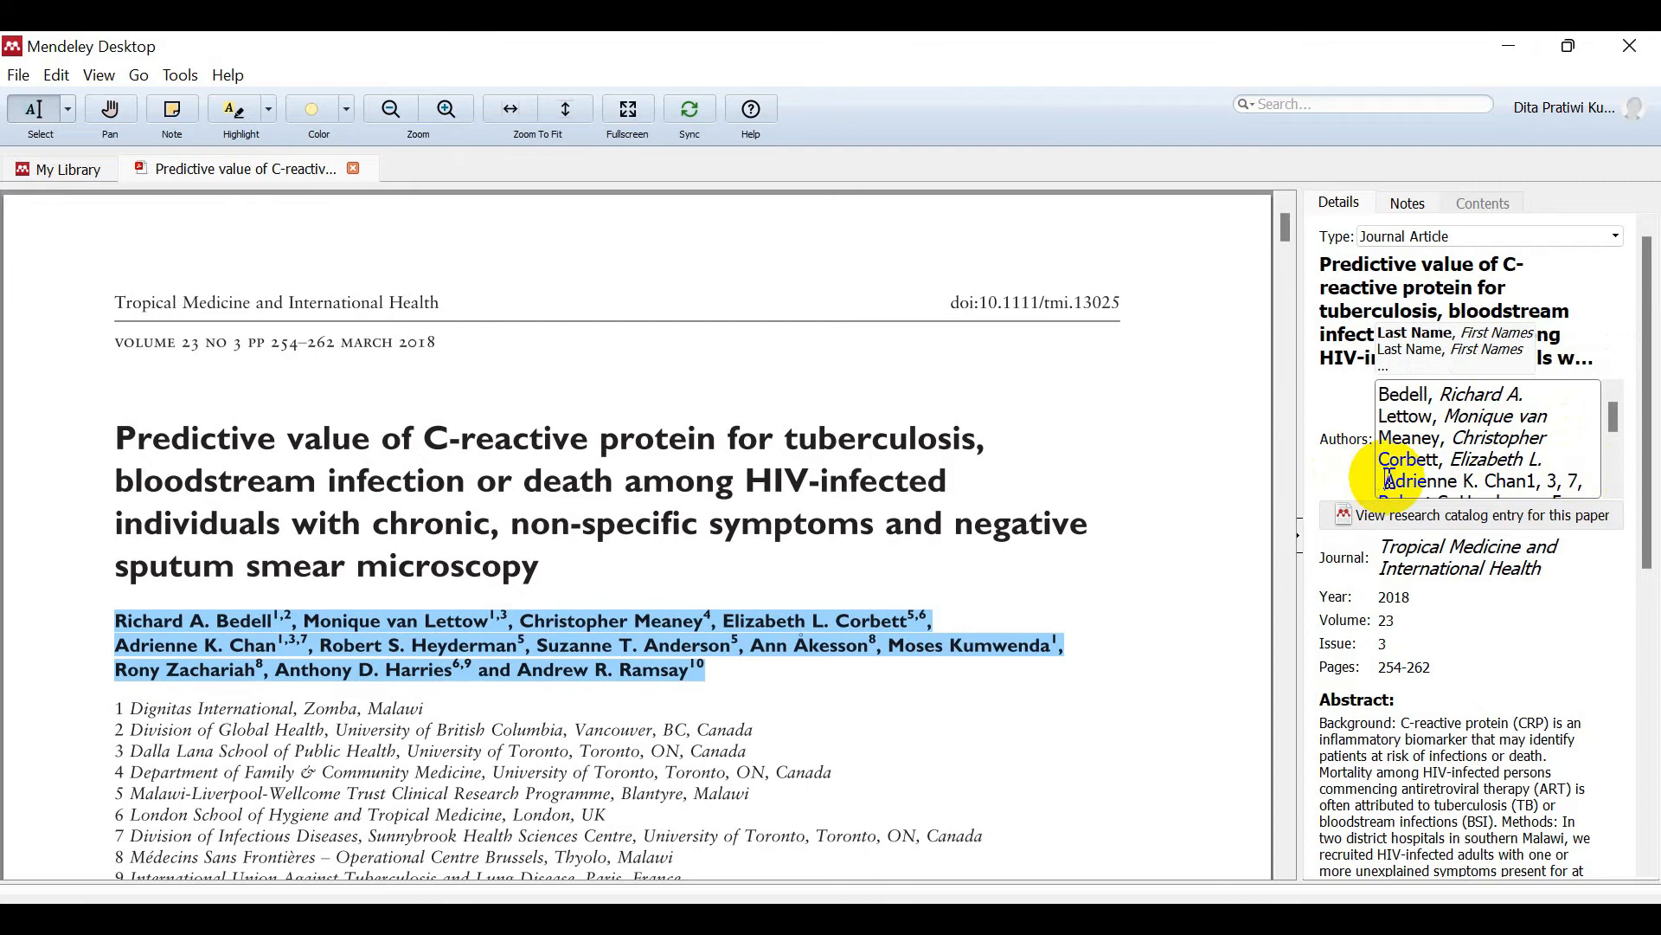
click(1616, 414)
drag(1623, 422, 1613, 428)
click(1590, 443)
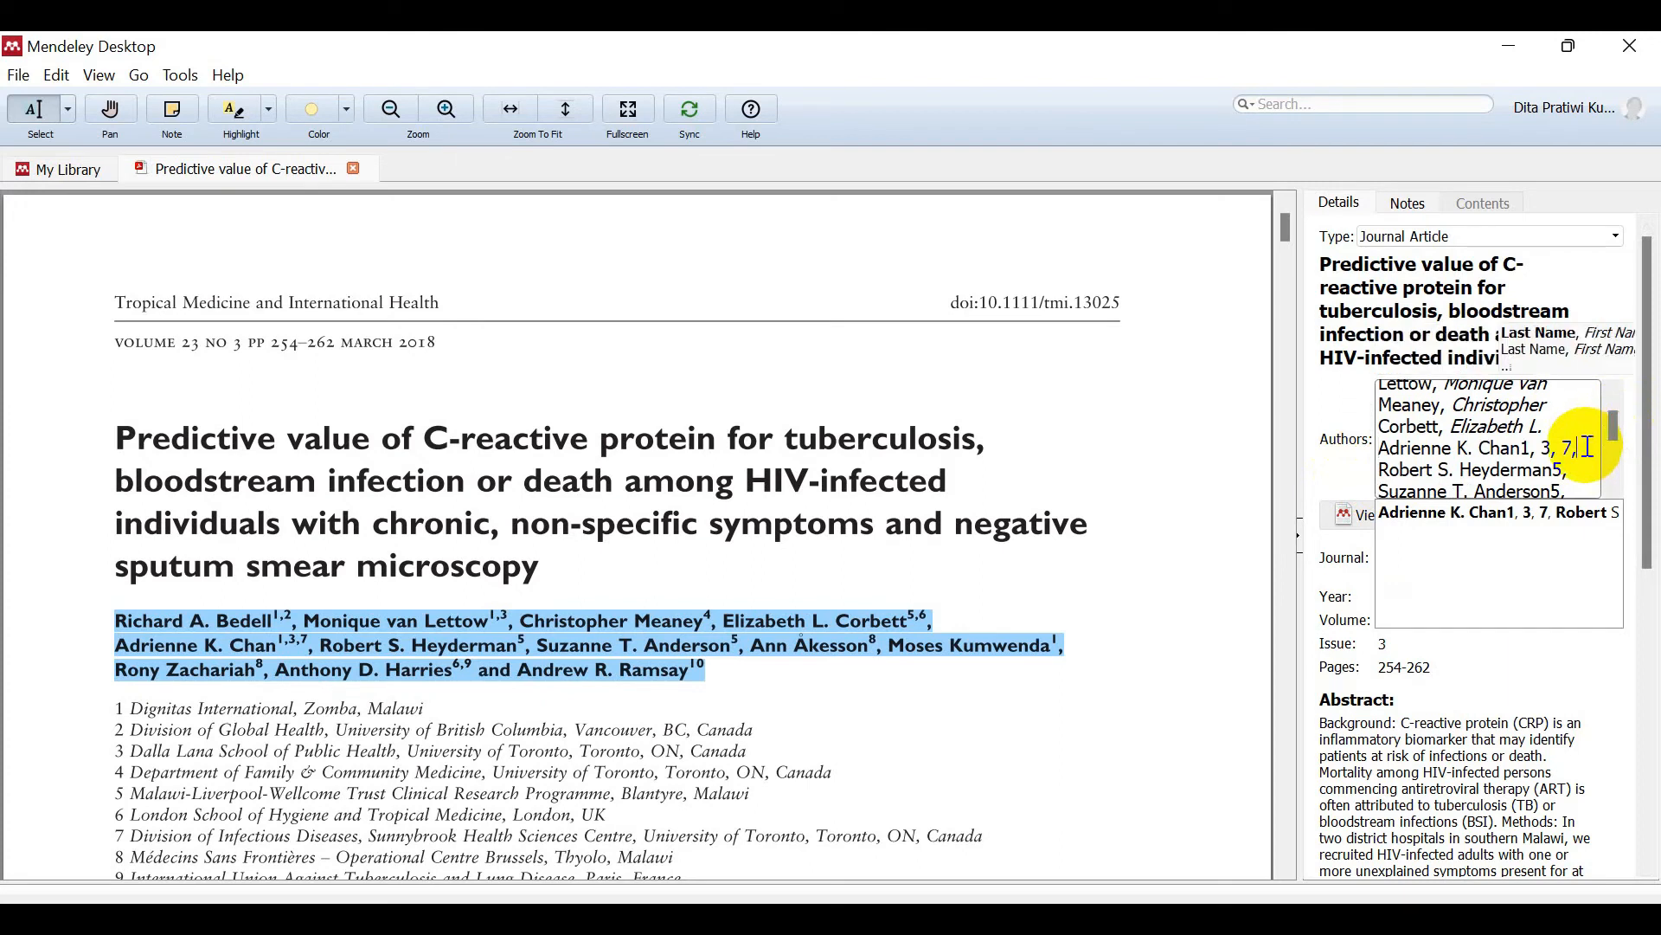
key(BackSpace)
key(BackSpace)
key(BackSpace)
key(BackSpace)
key(BackSpace)
key(BackSpace)
key(BackSpace)
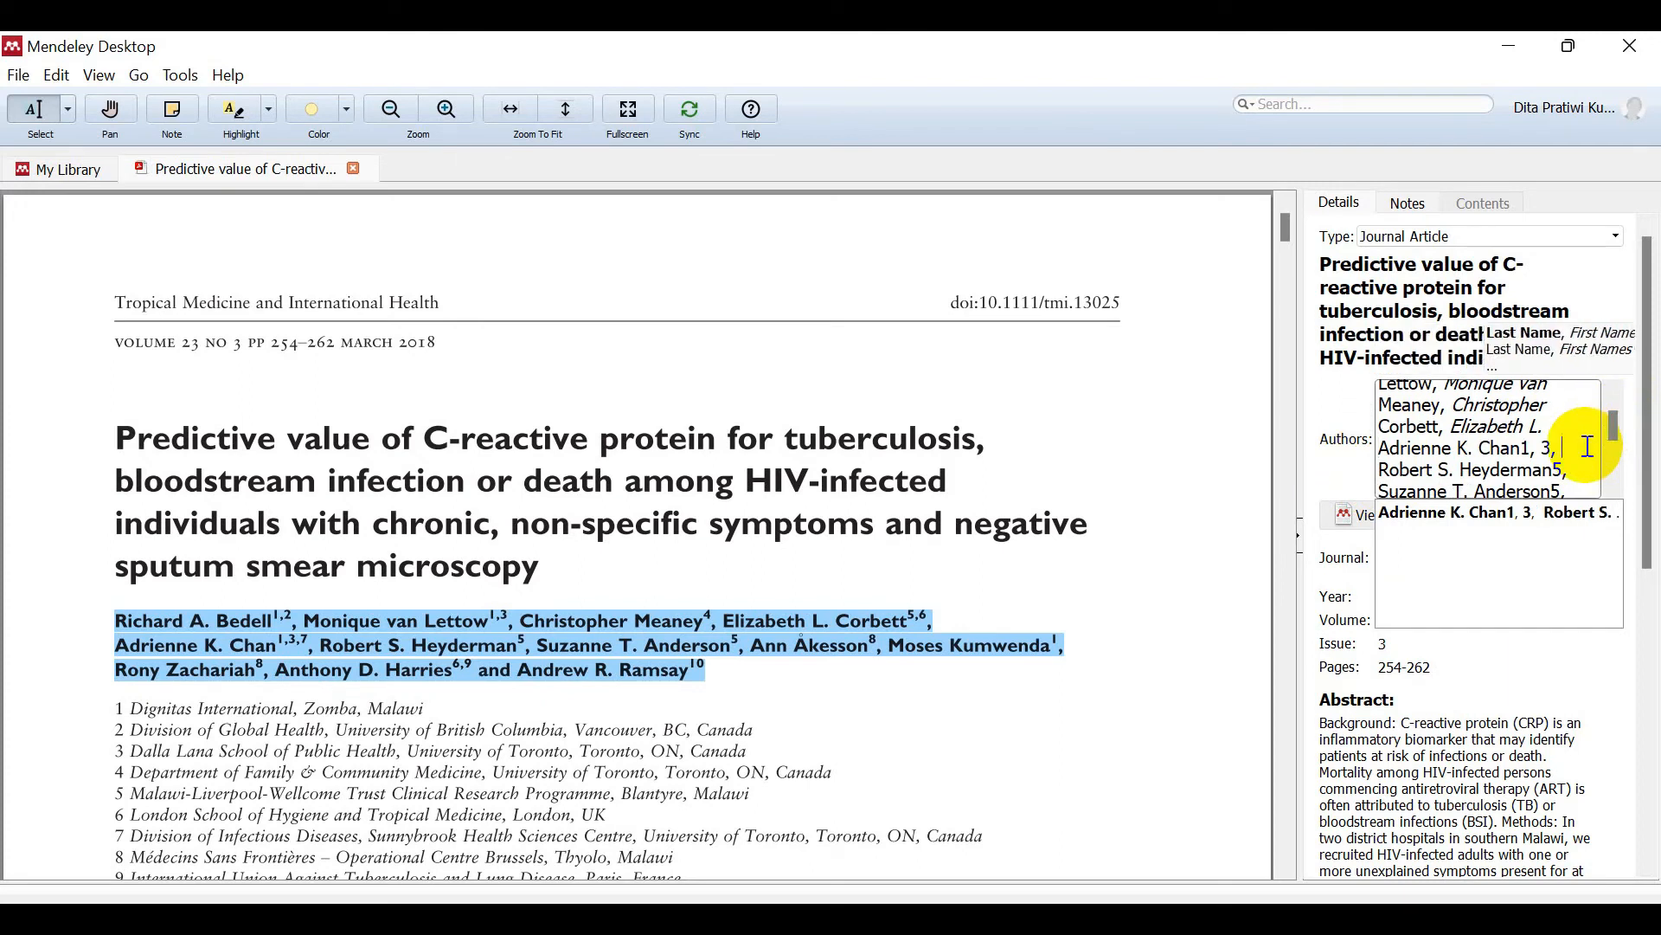
key(BackSpace)
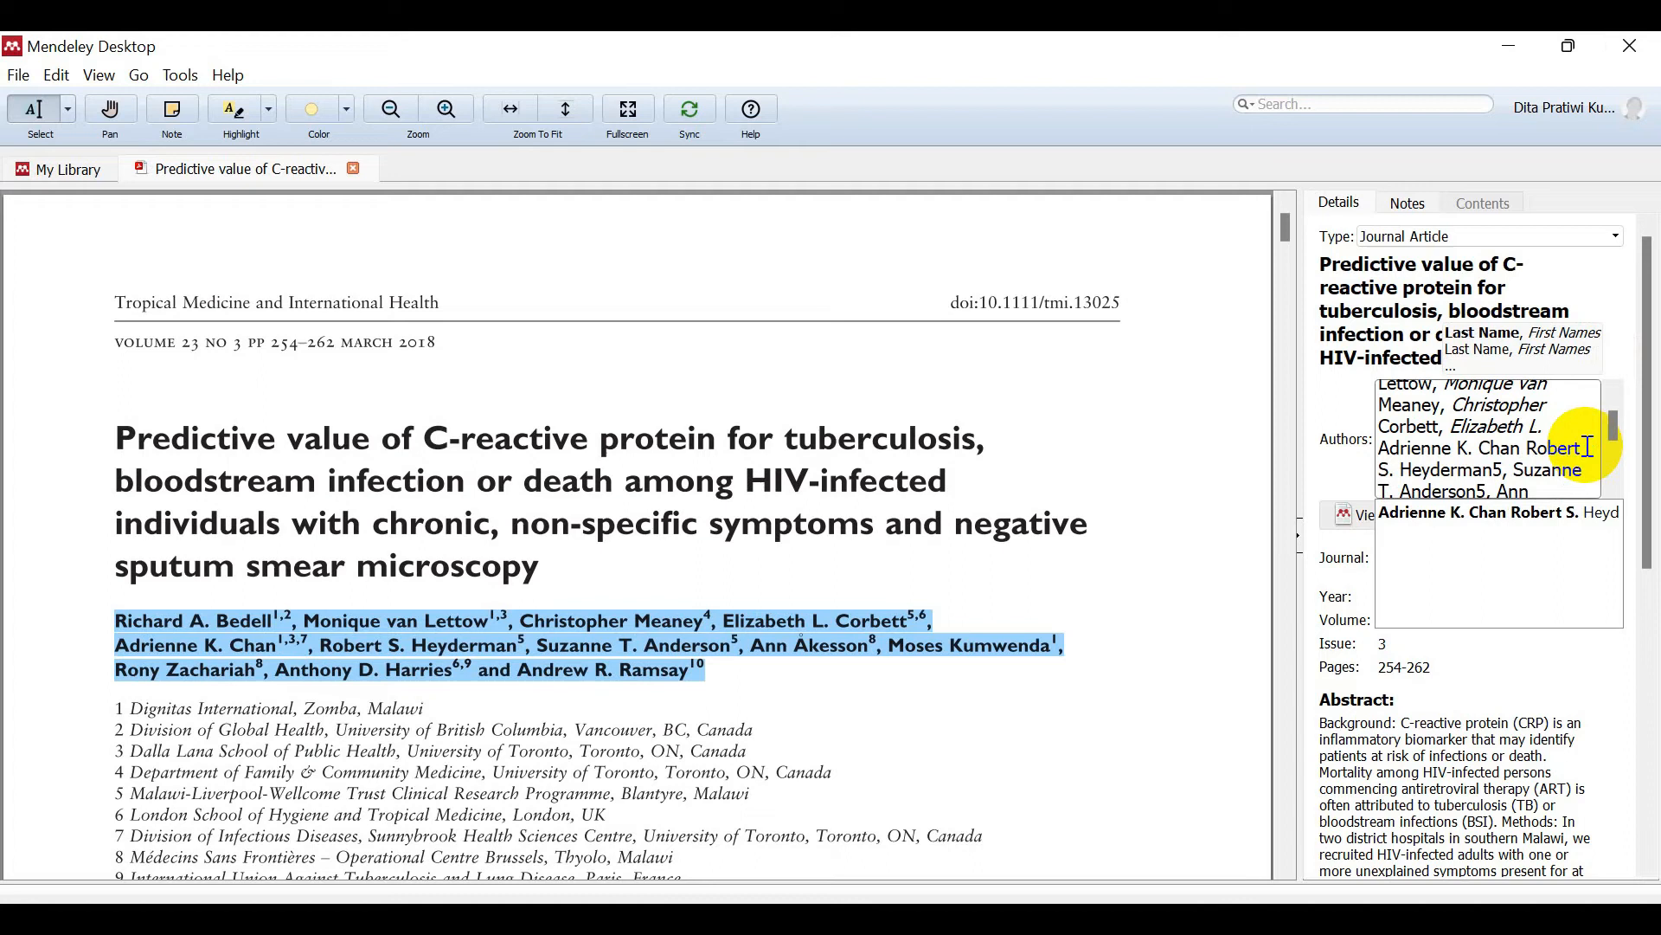
key(Return)
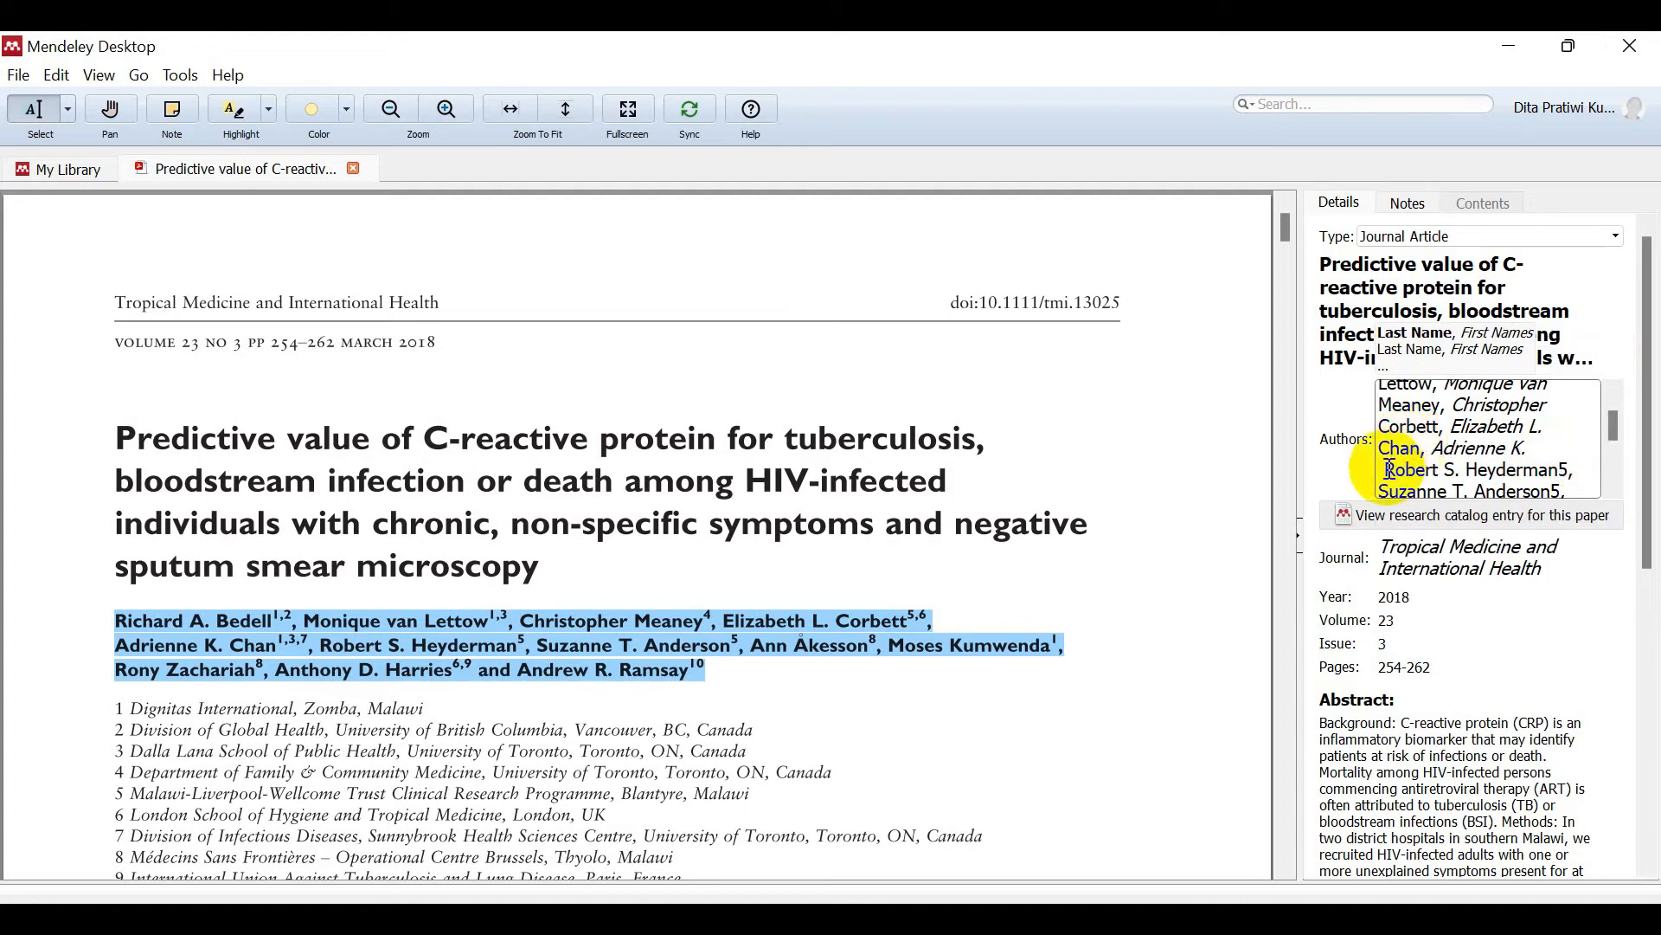
click(1391, 469)
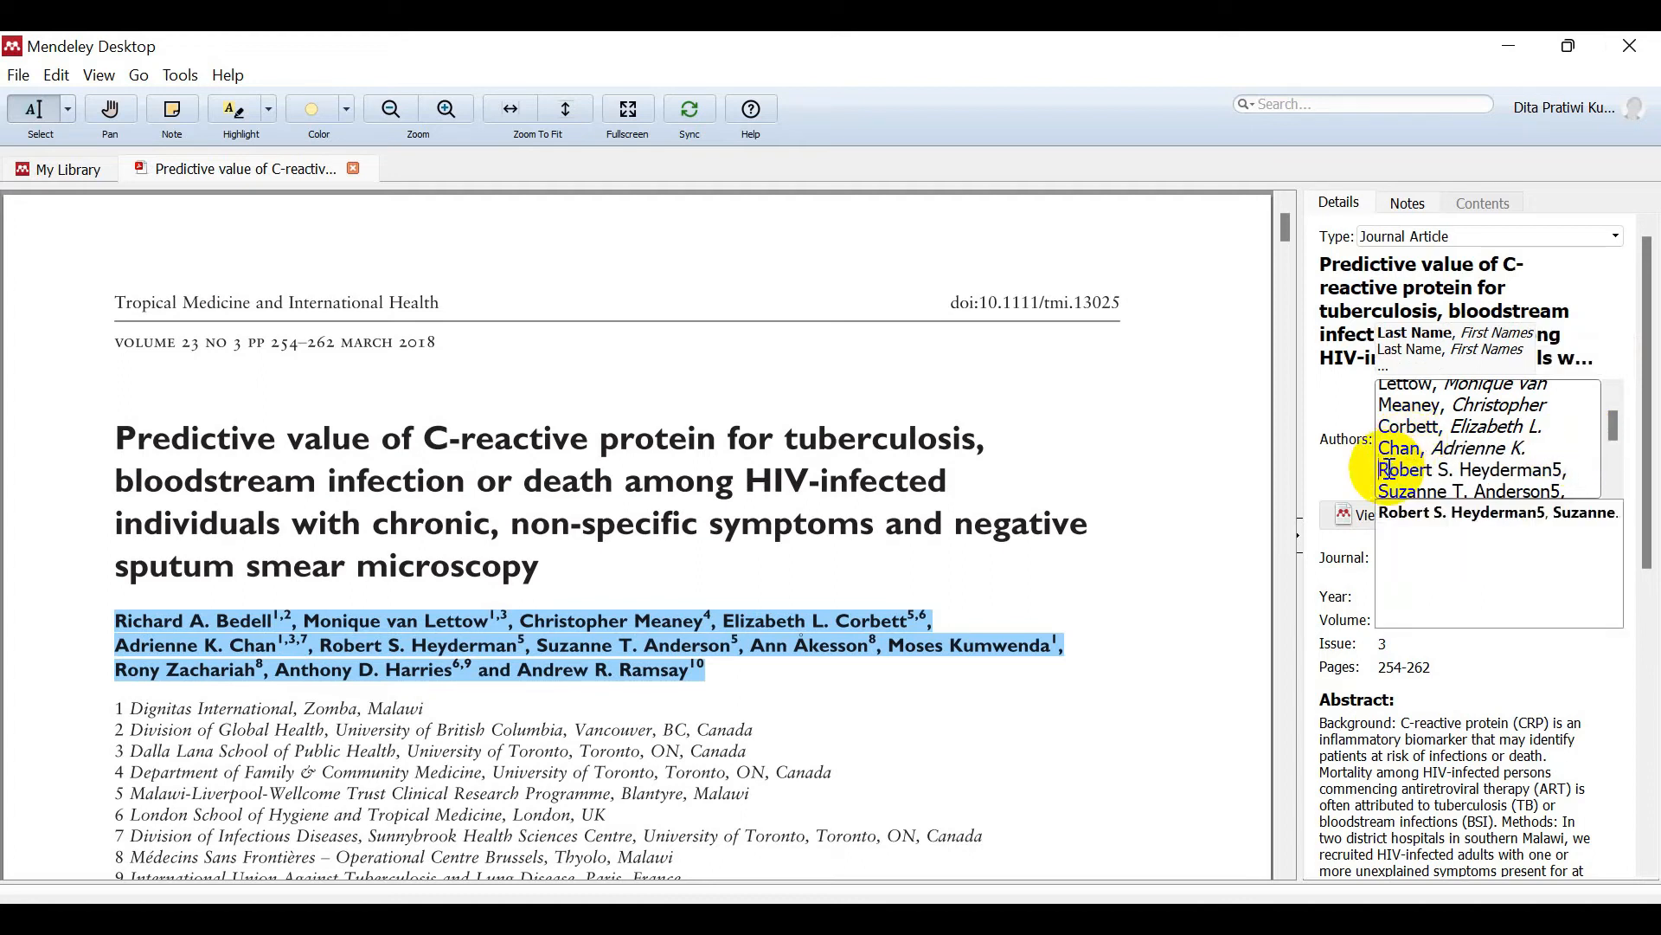
click(1580, 474)
key(BackSpace)
key(BackSpace)
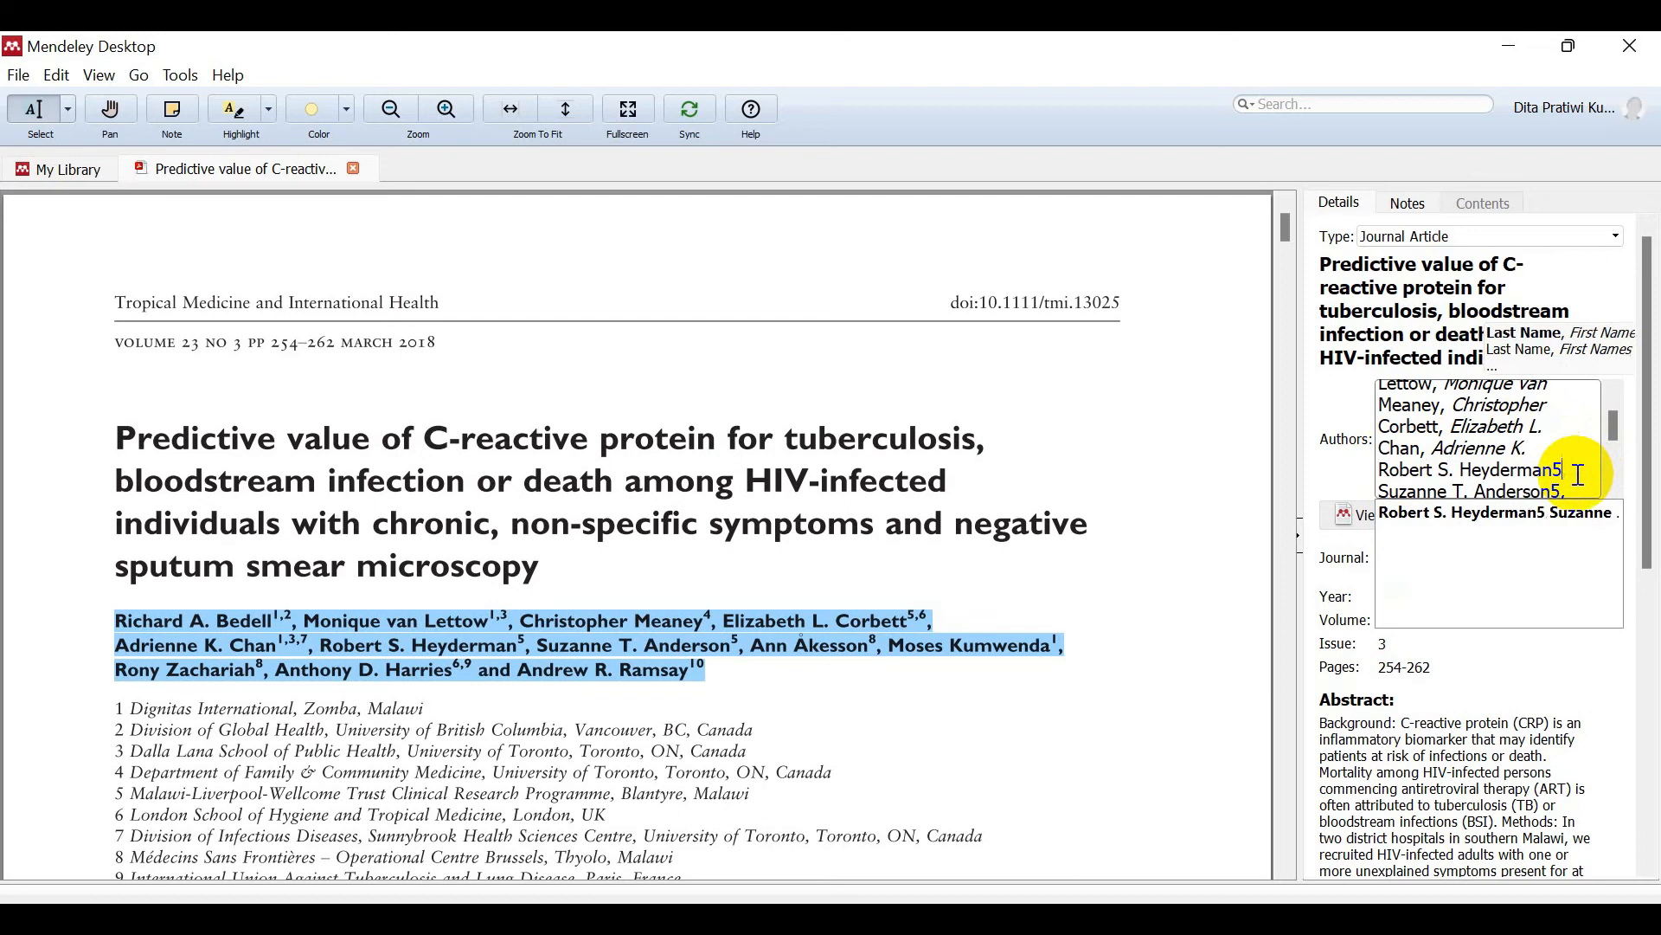
key(Return)
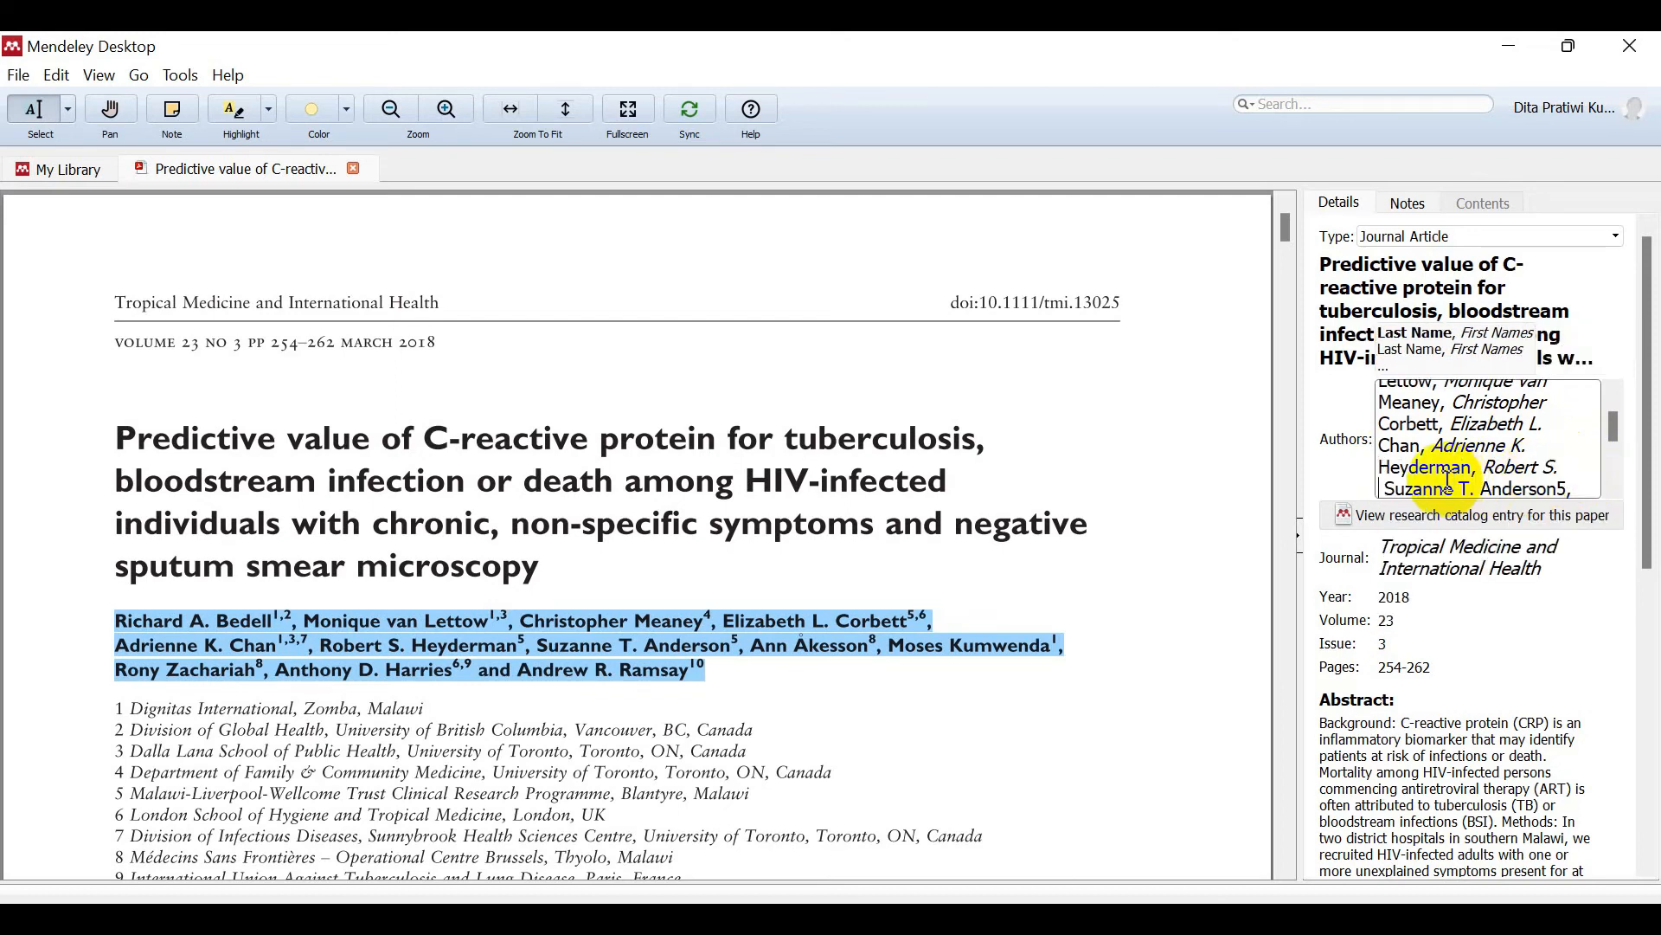
click(1390, 491)
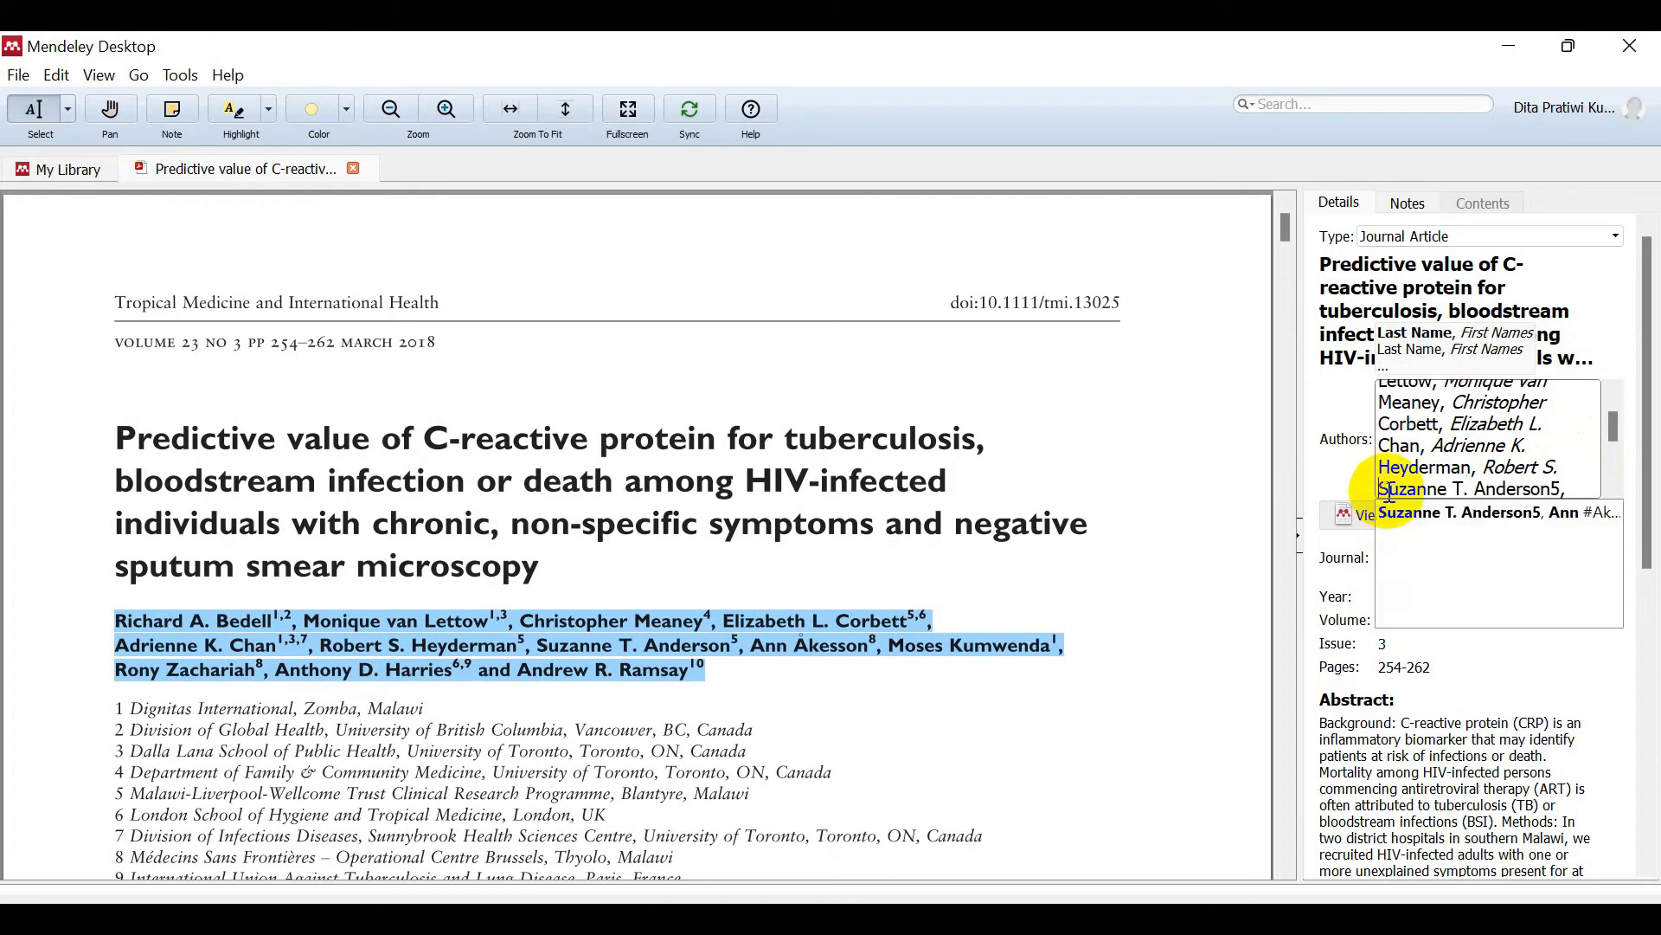
click(1577, 490)
key(BackSpace)
key(Return)
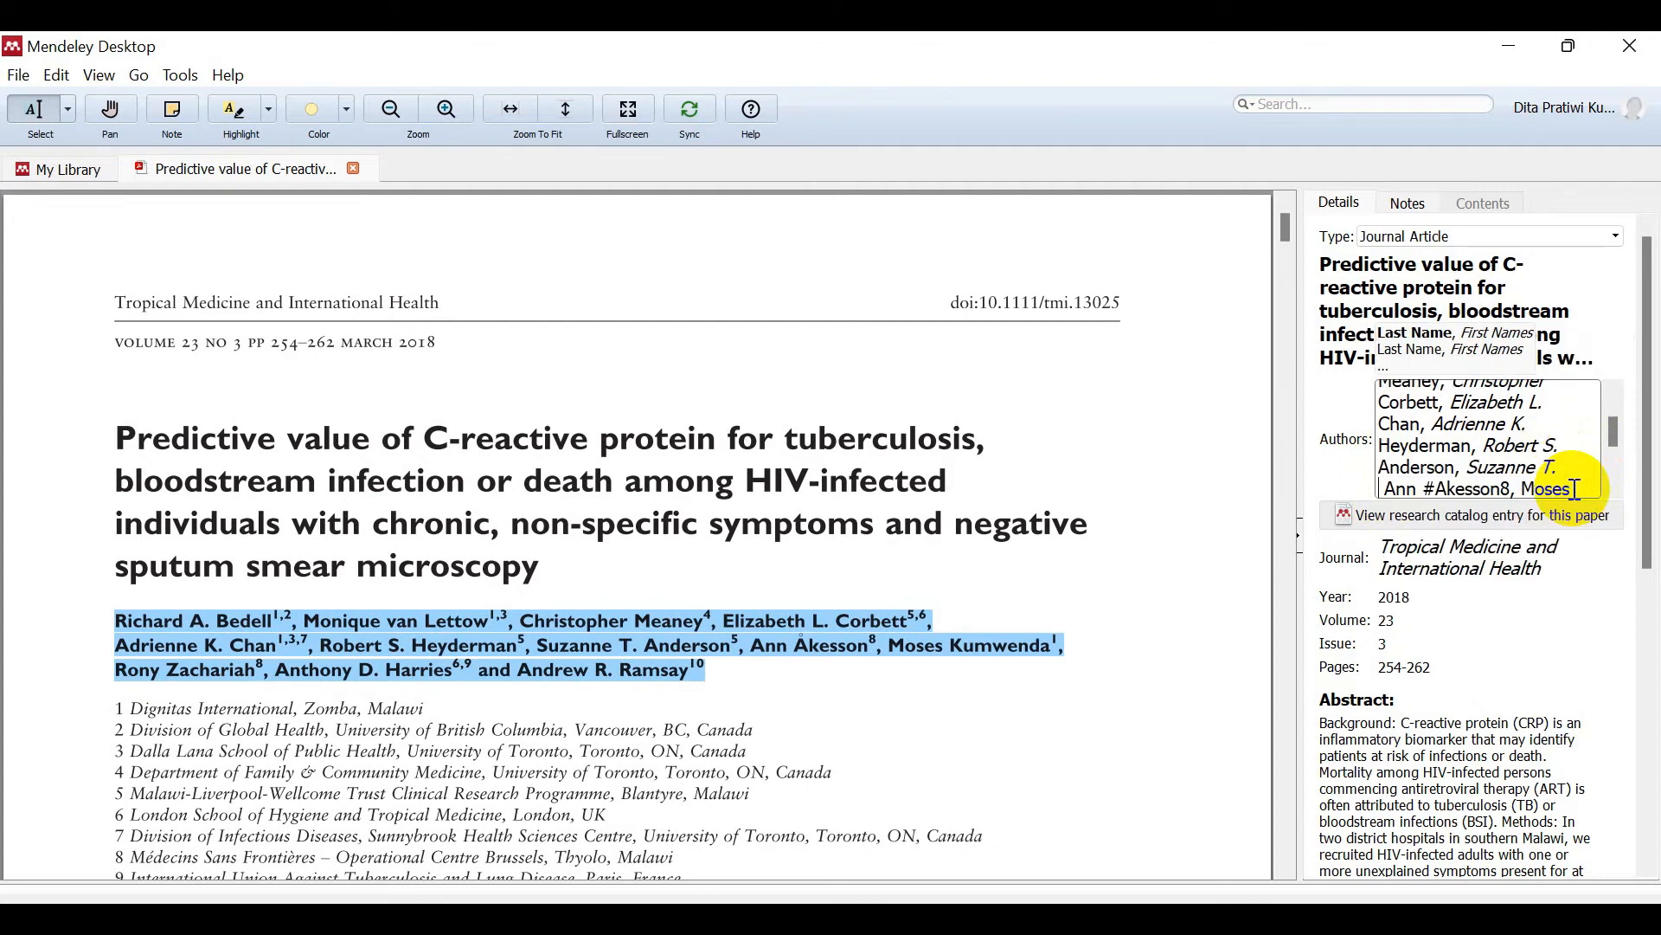
click(1389, 489)
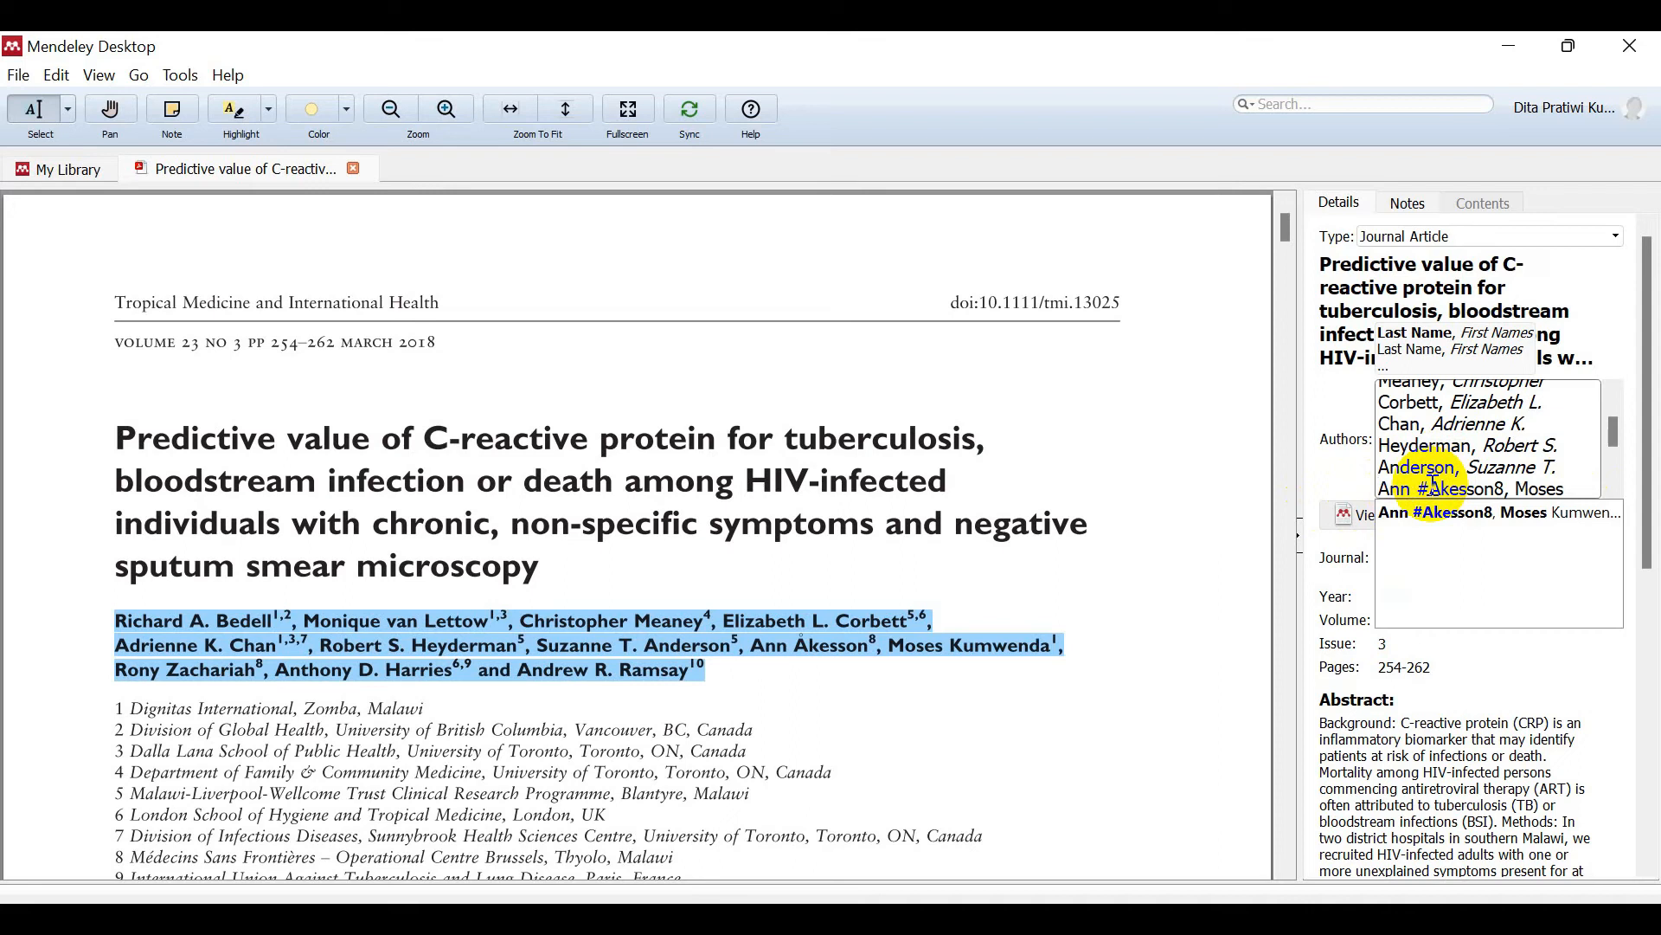
key(BackSpace)
key(BackSpace)
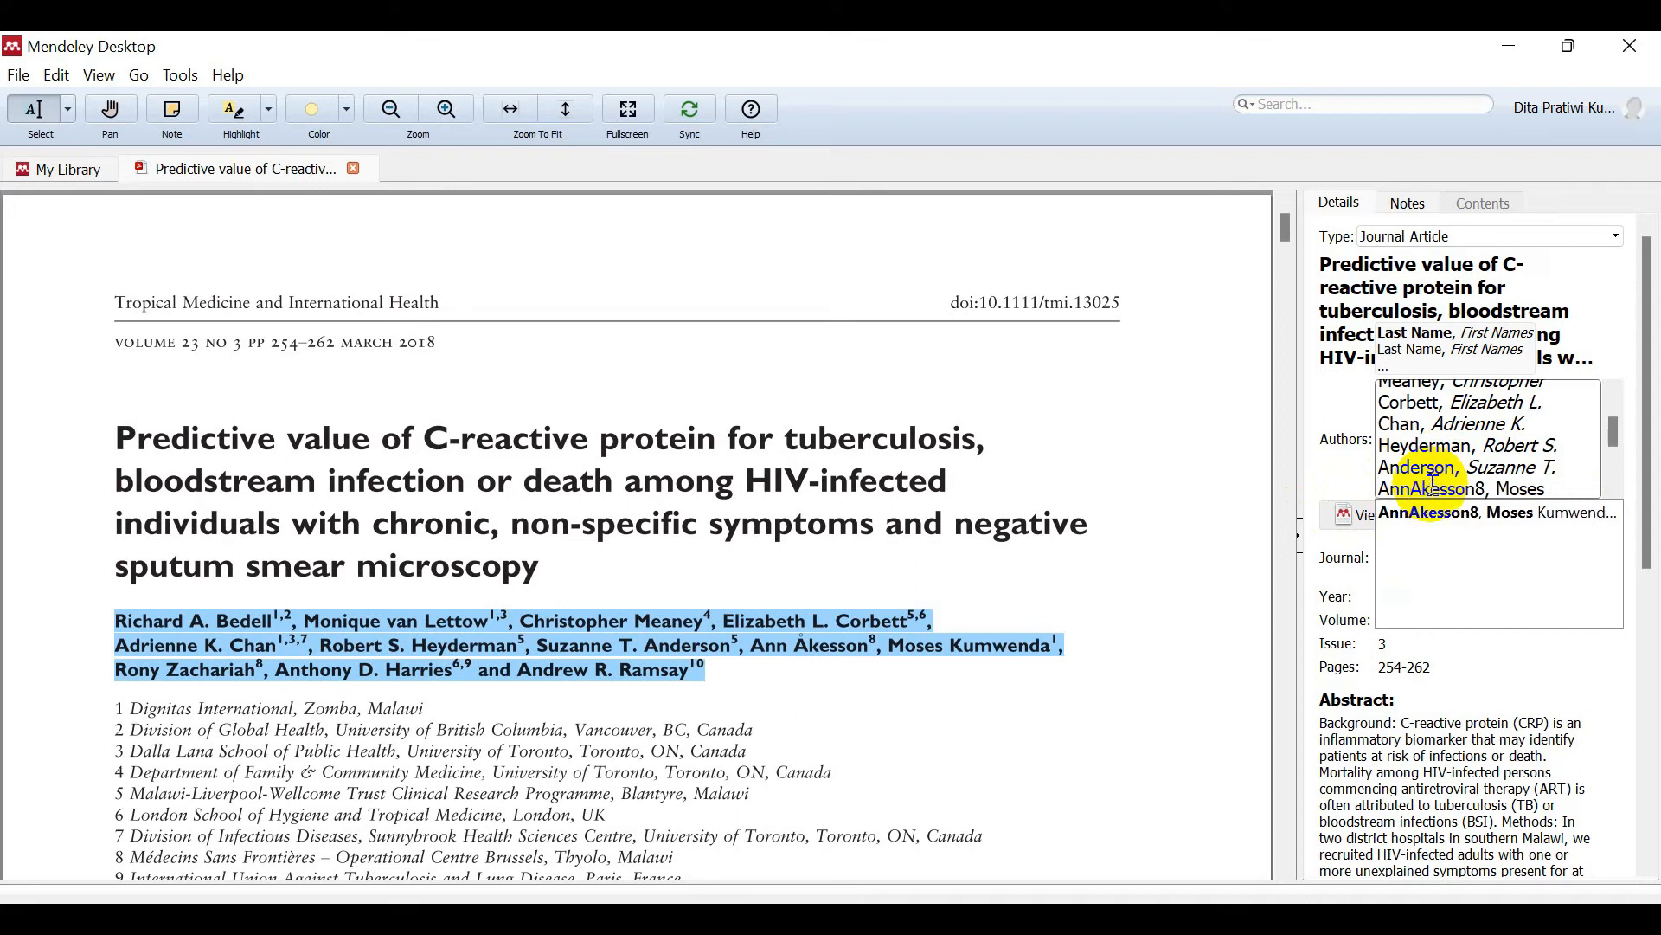
click(1499, 490)
key(BackSpace)
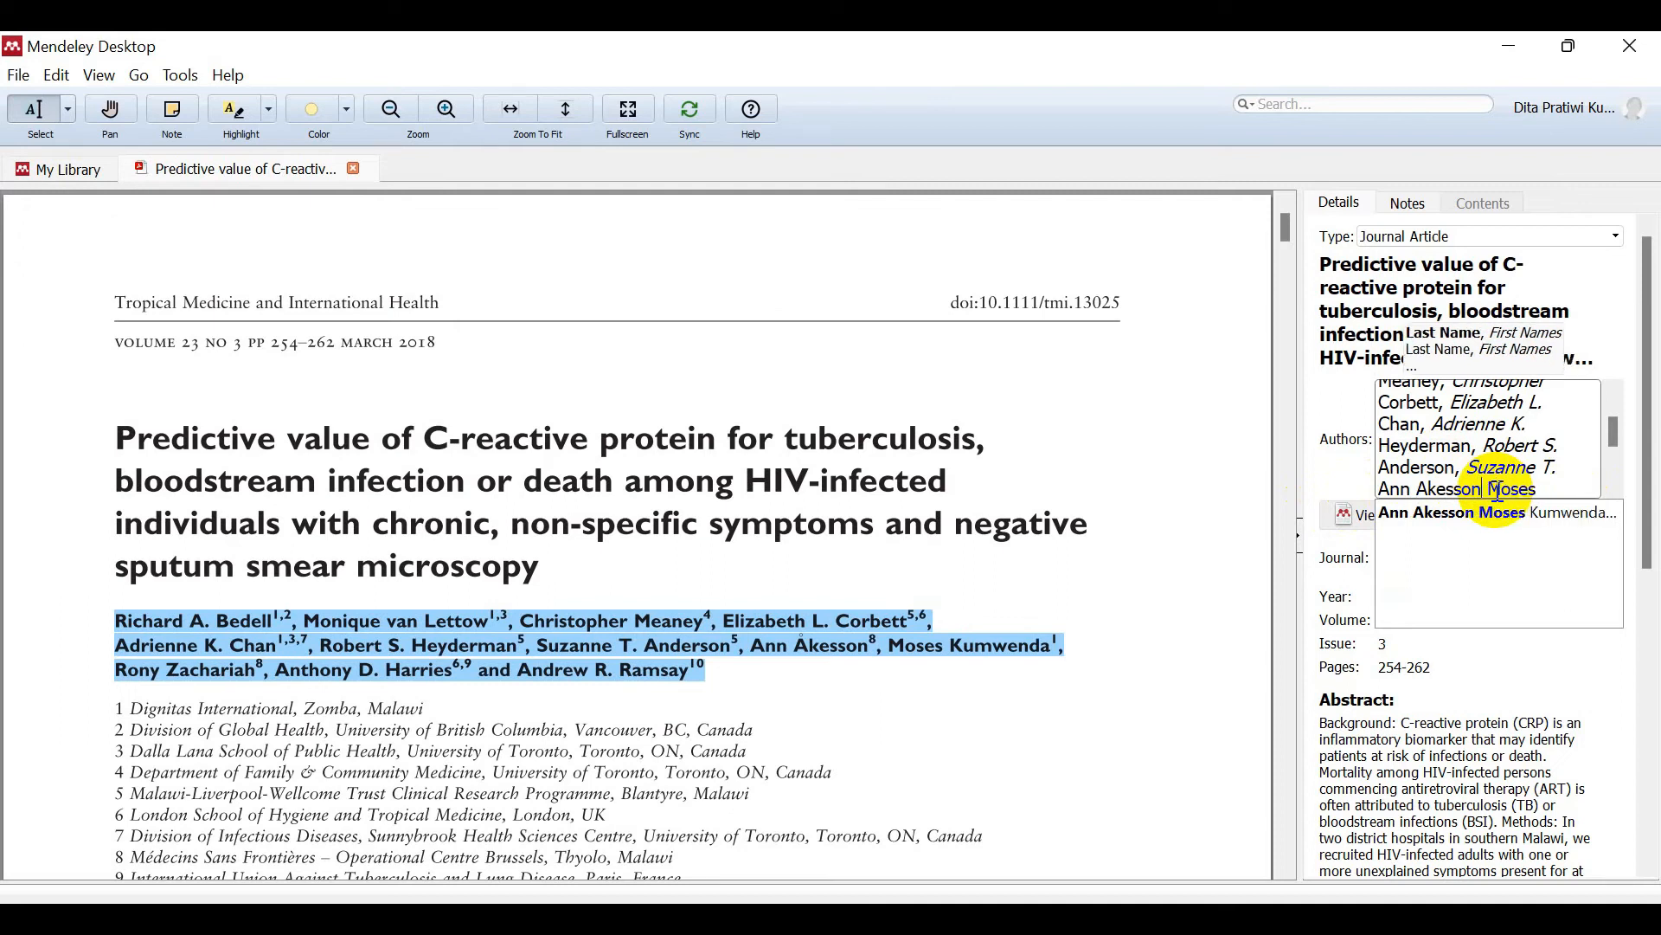
Step: Separate Moses Kumwenda and Rony Zachariah, deleting leading spaces, commas and footnote digits
key(Return)
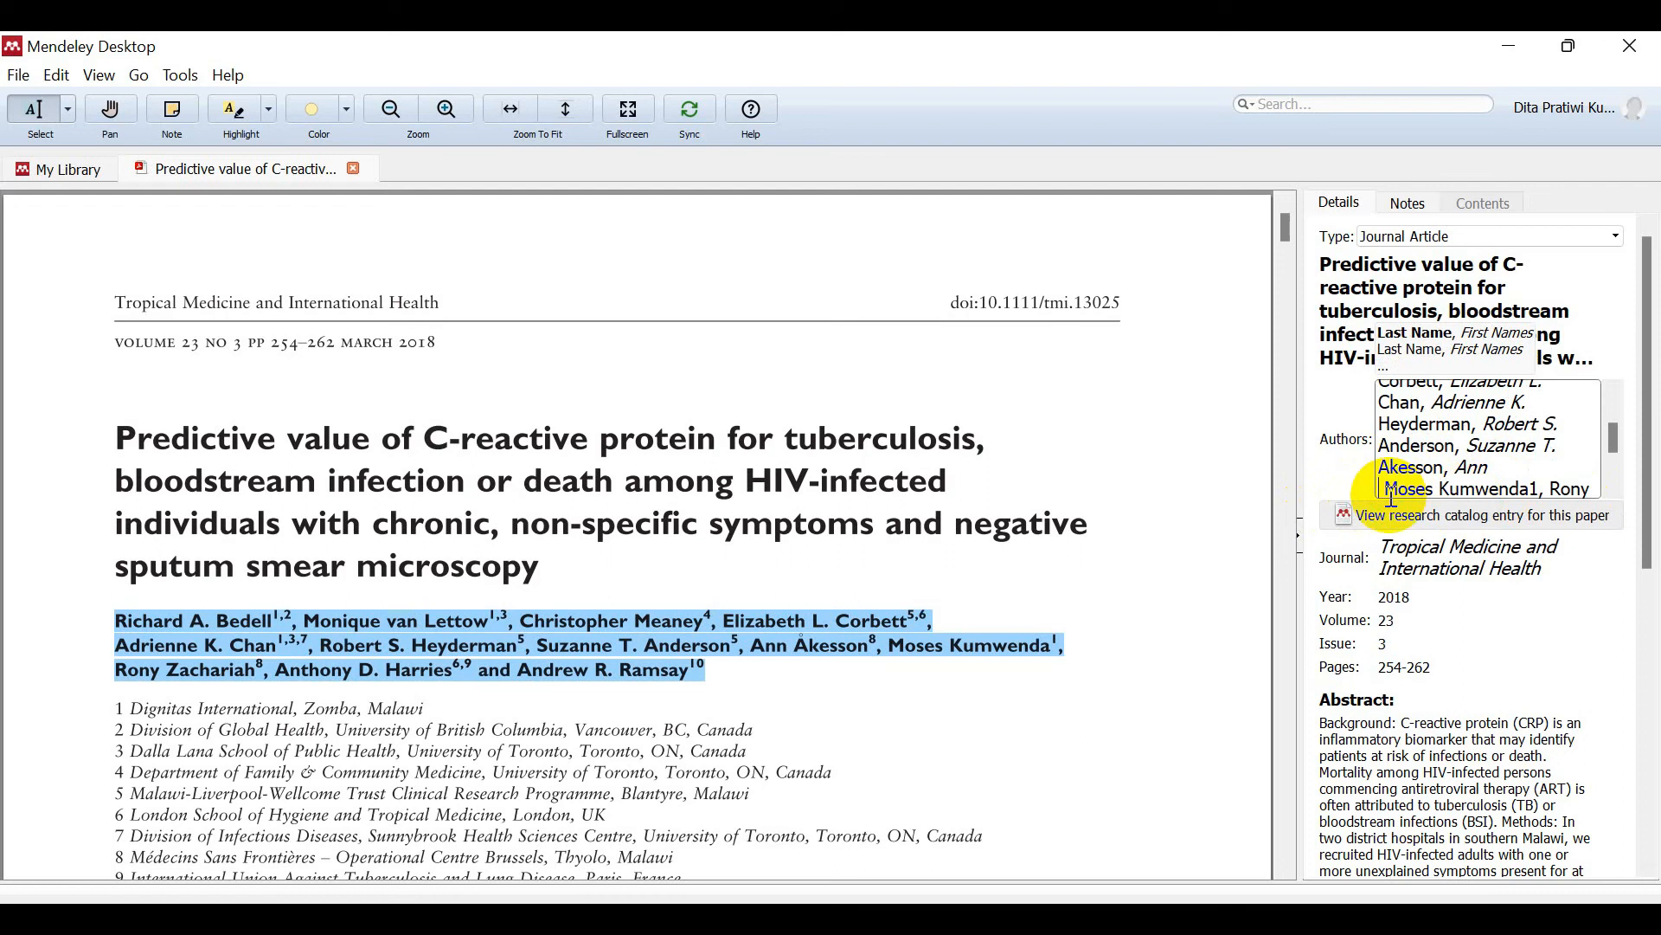
key(Delete)
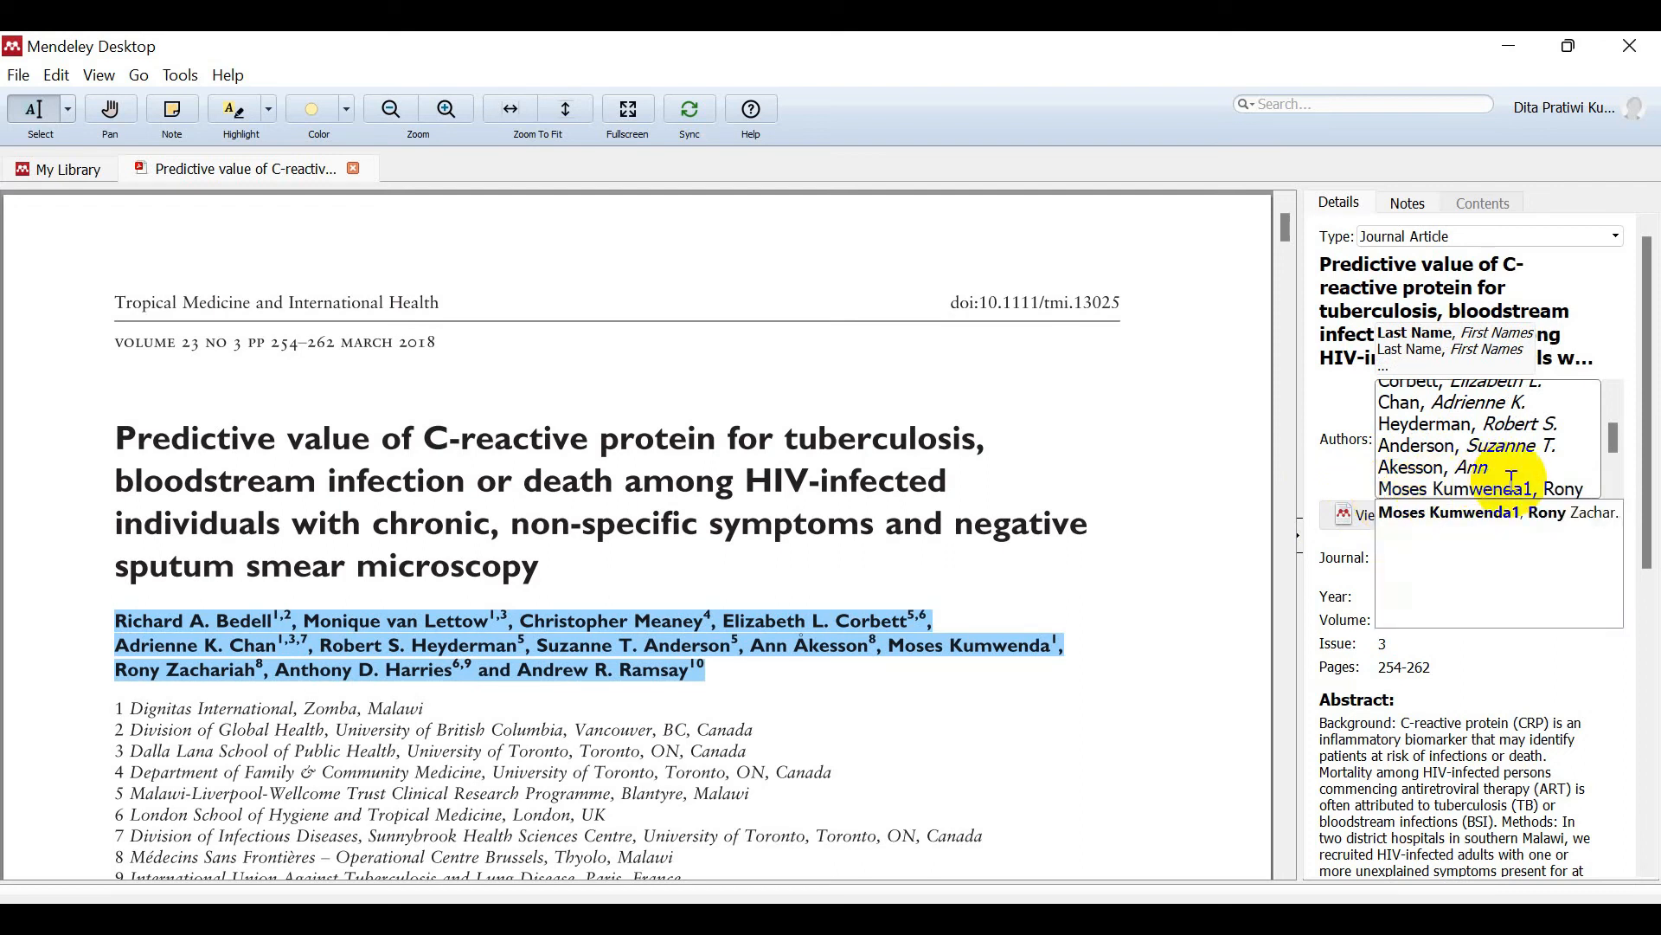
click(1544, 492)
key(BackSpace)
key(BackSpace)
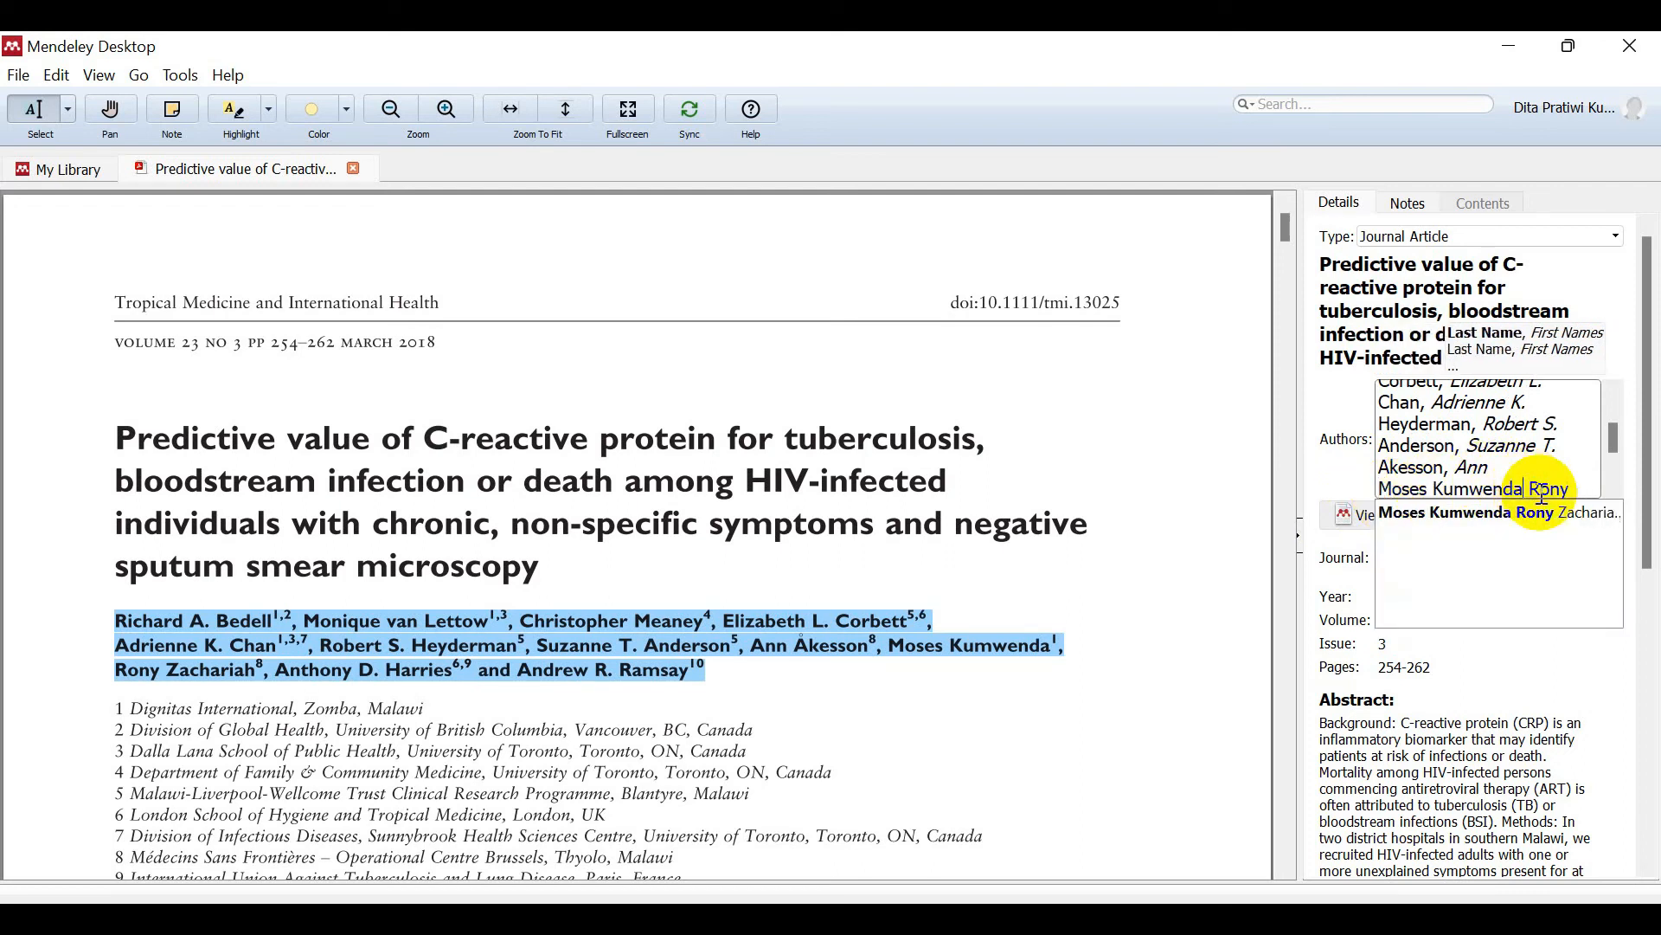
key(Return)
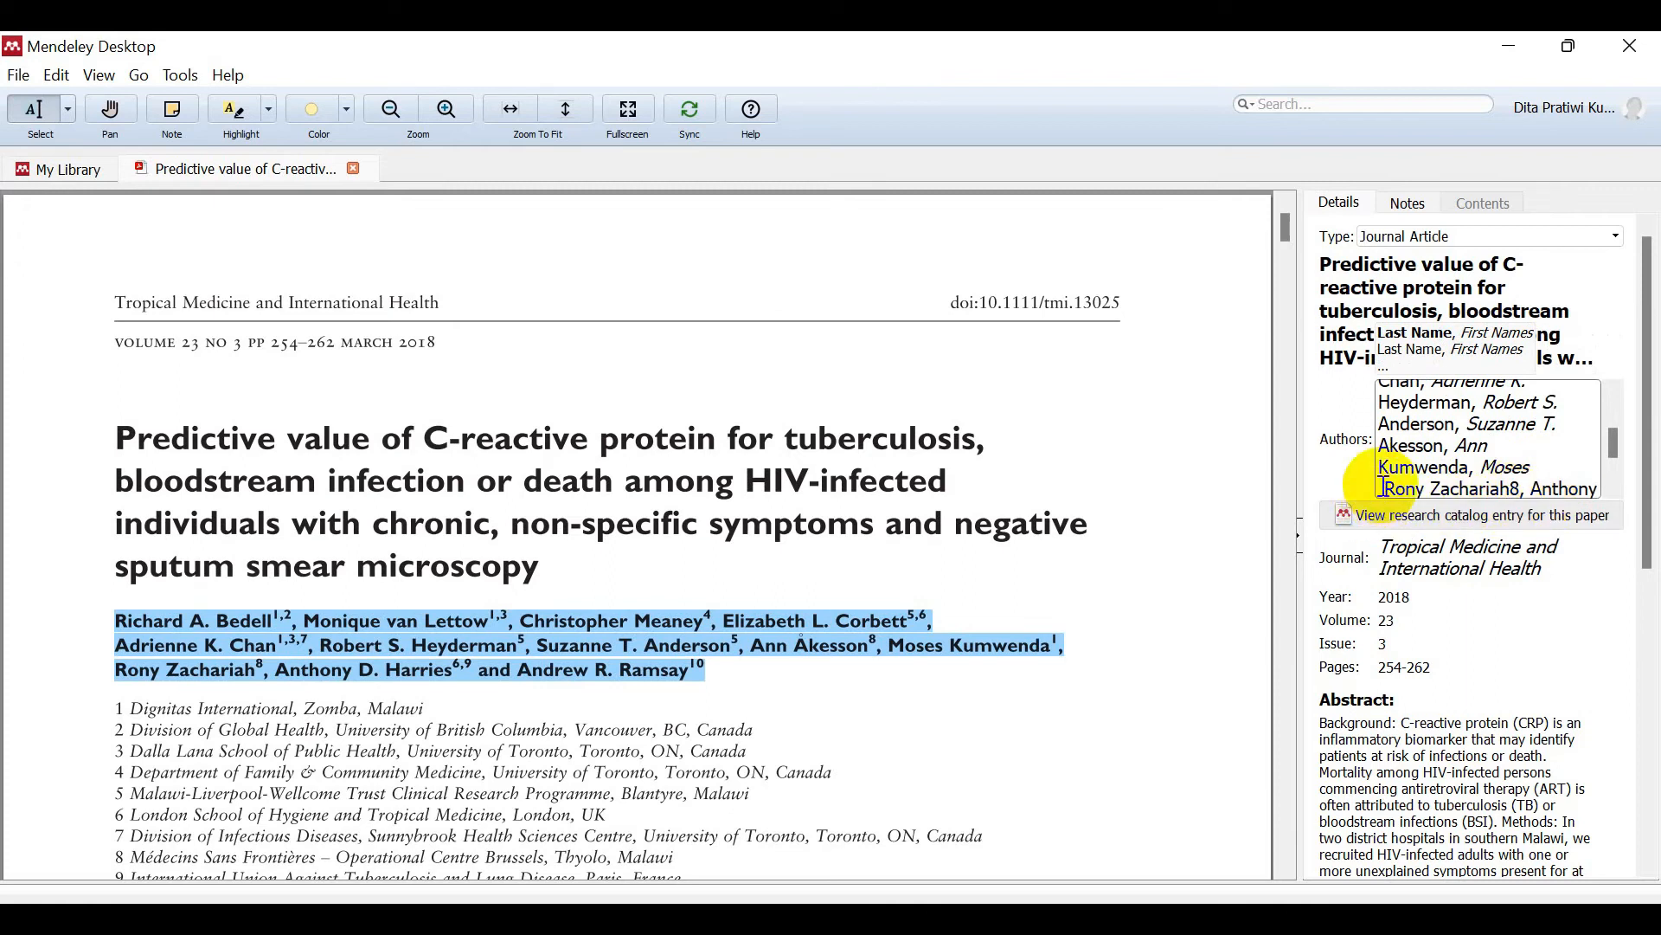
key(Delete)
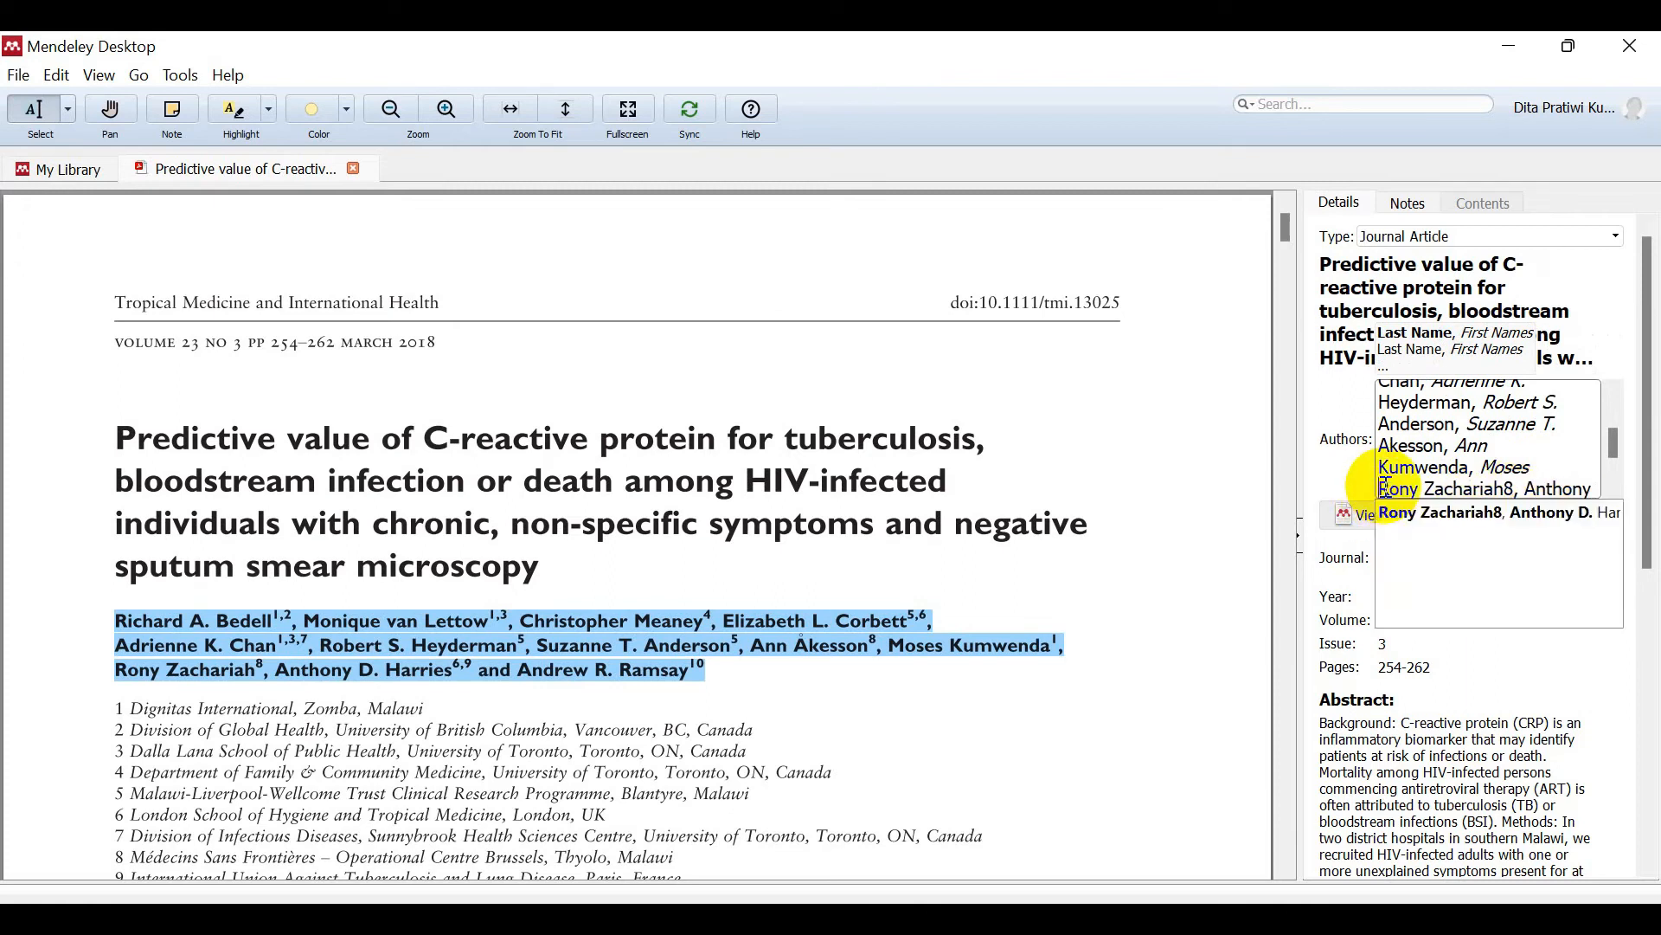
click(1521, 489)
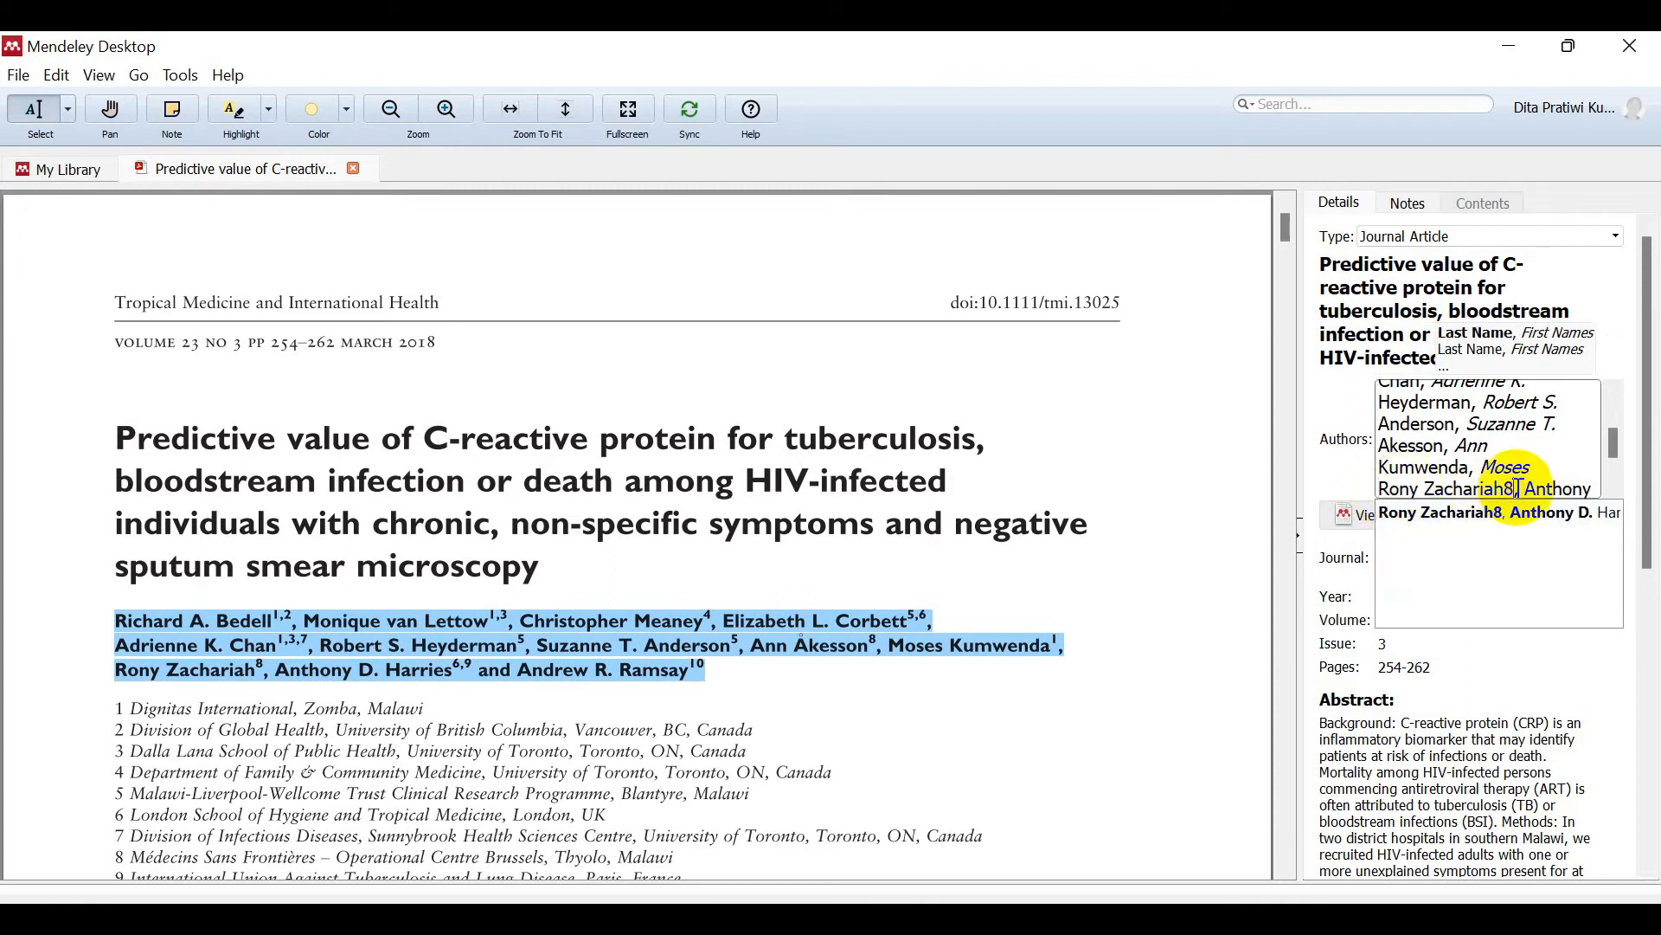
key(BackSpace)
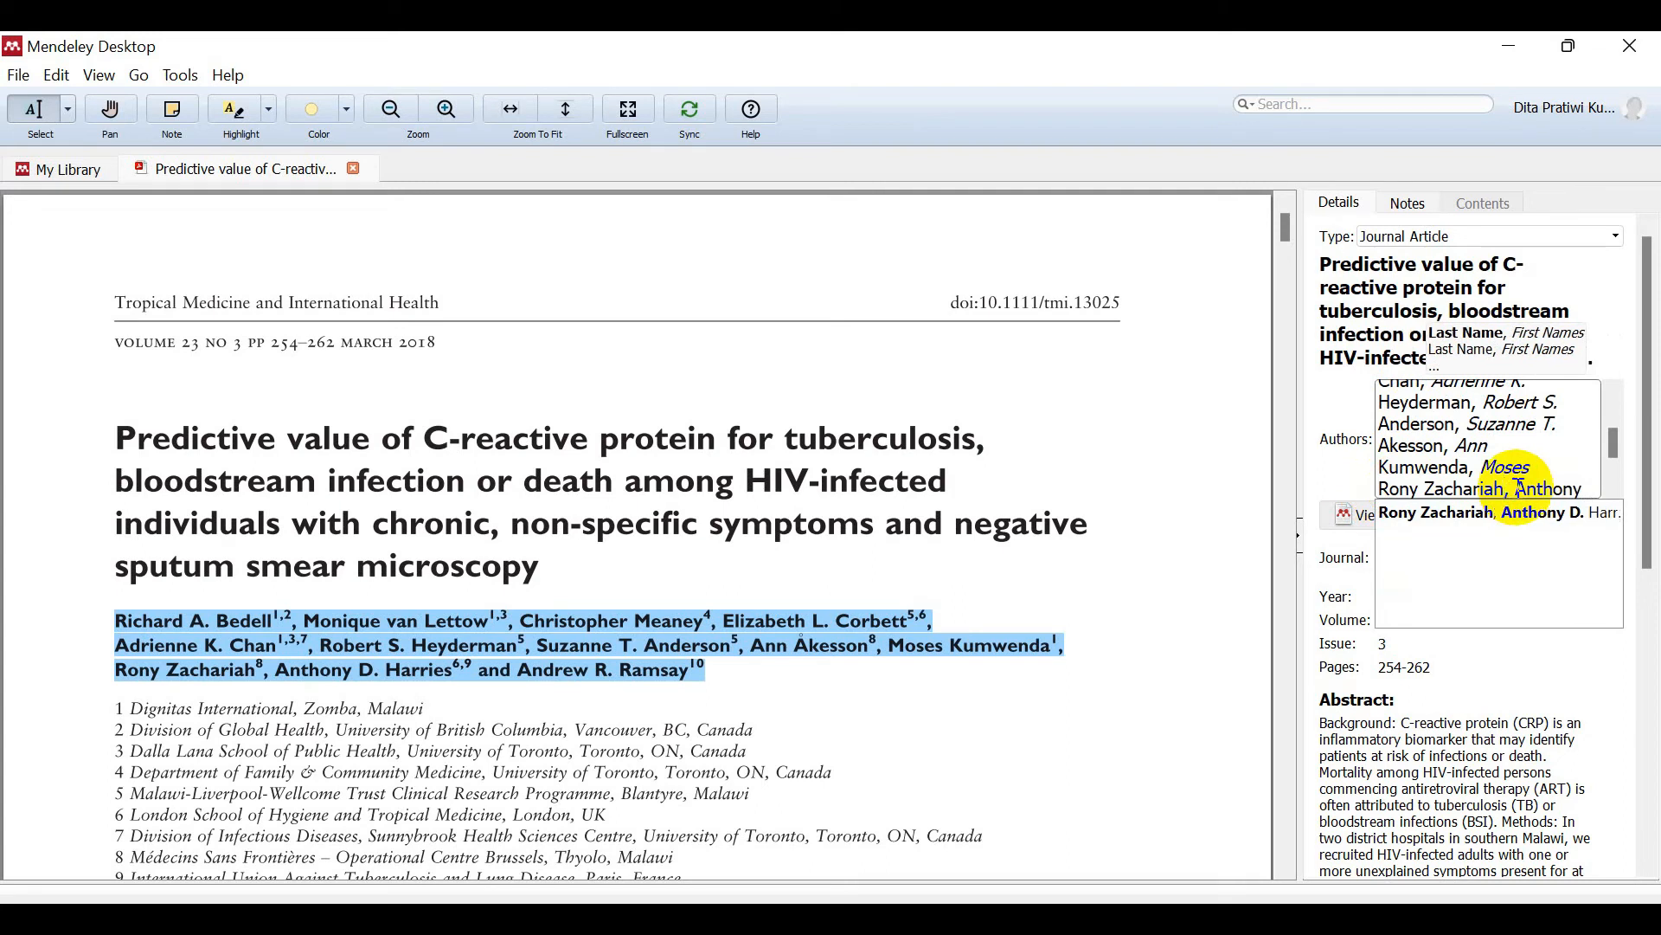
key(BackSpace)
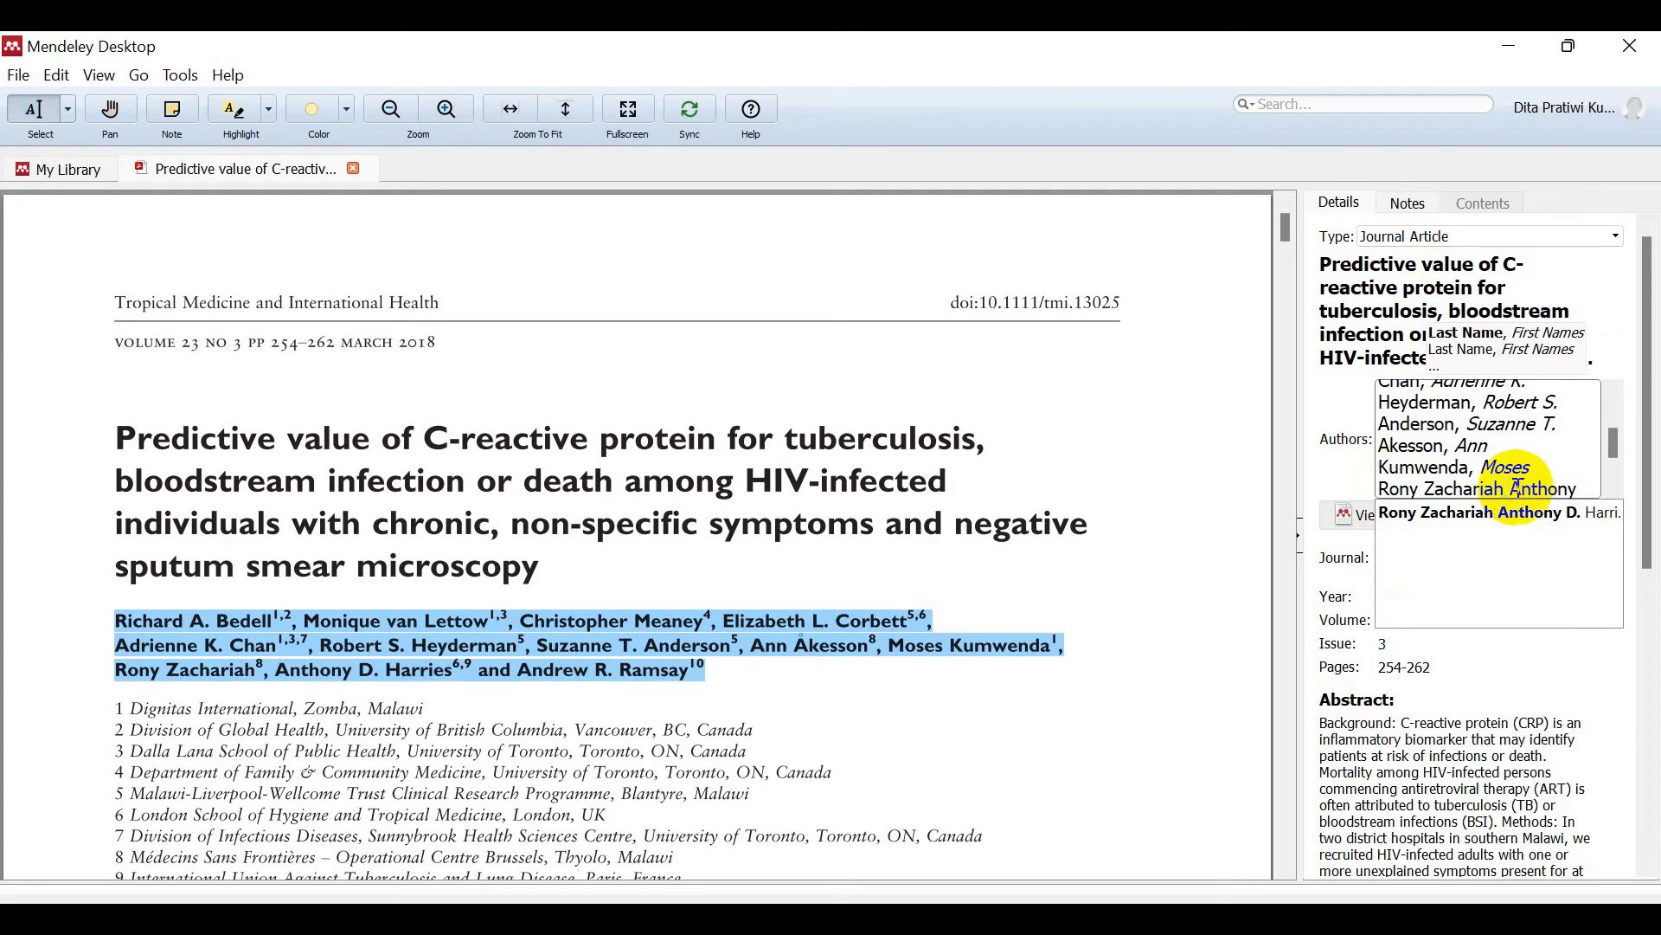
Step: Split off Anthony D. Harries and Andrew R. Ramsay, removing footnote marks and the word 'and'
key(Return)
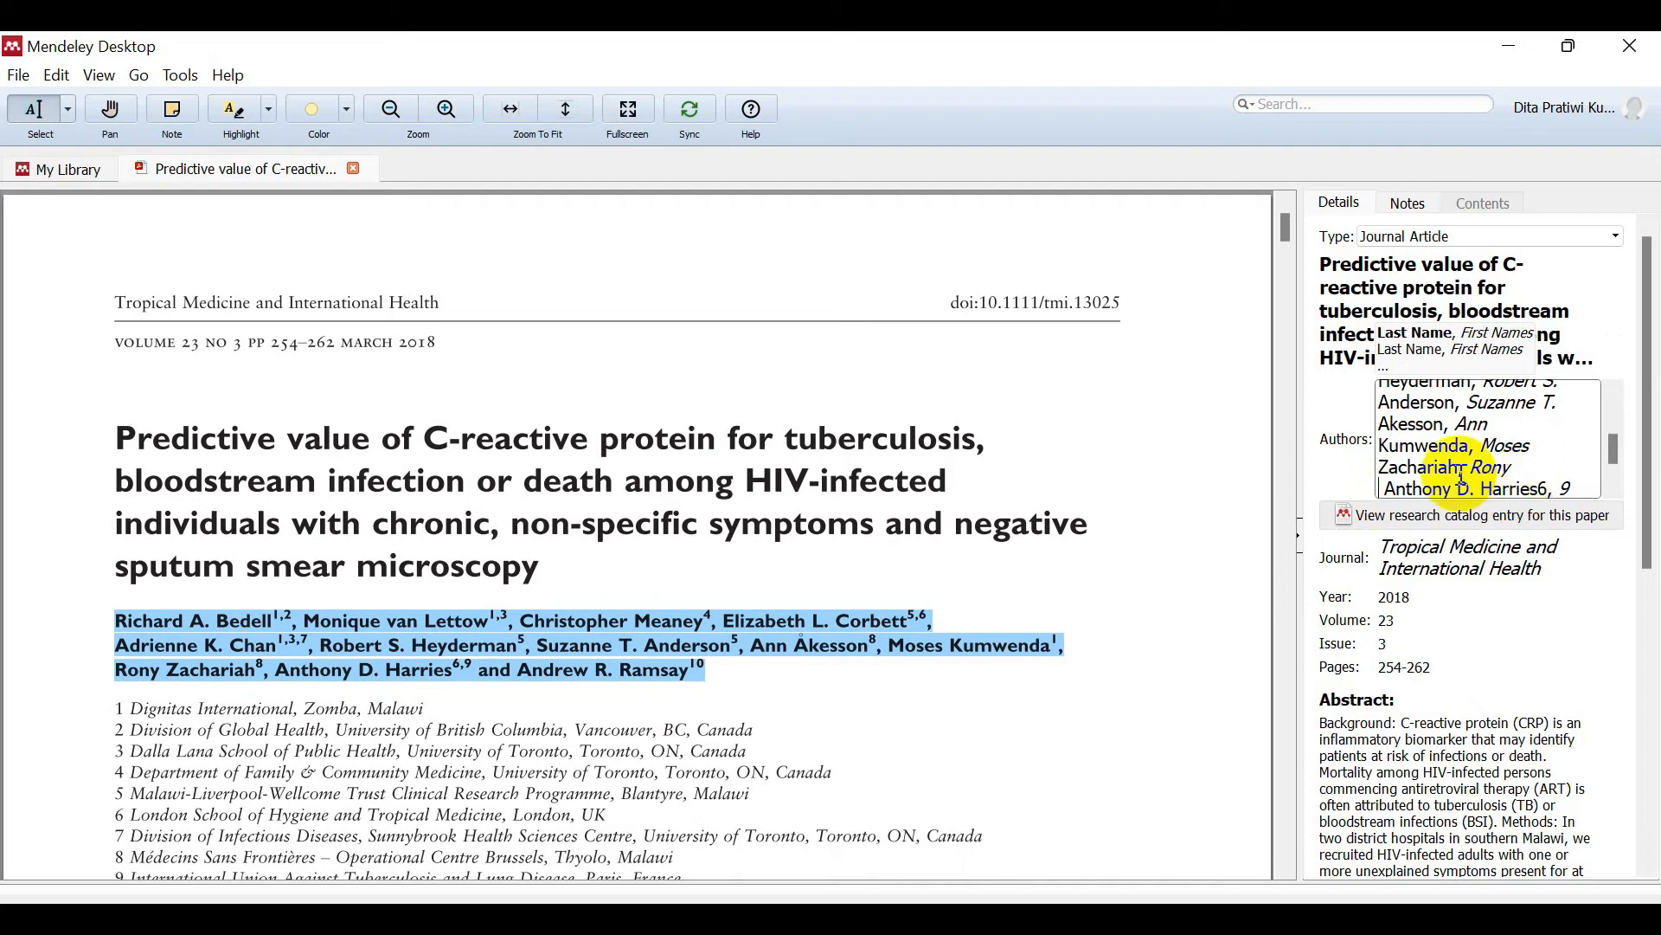
key(Delete)
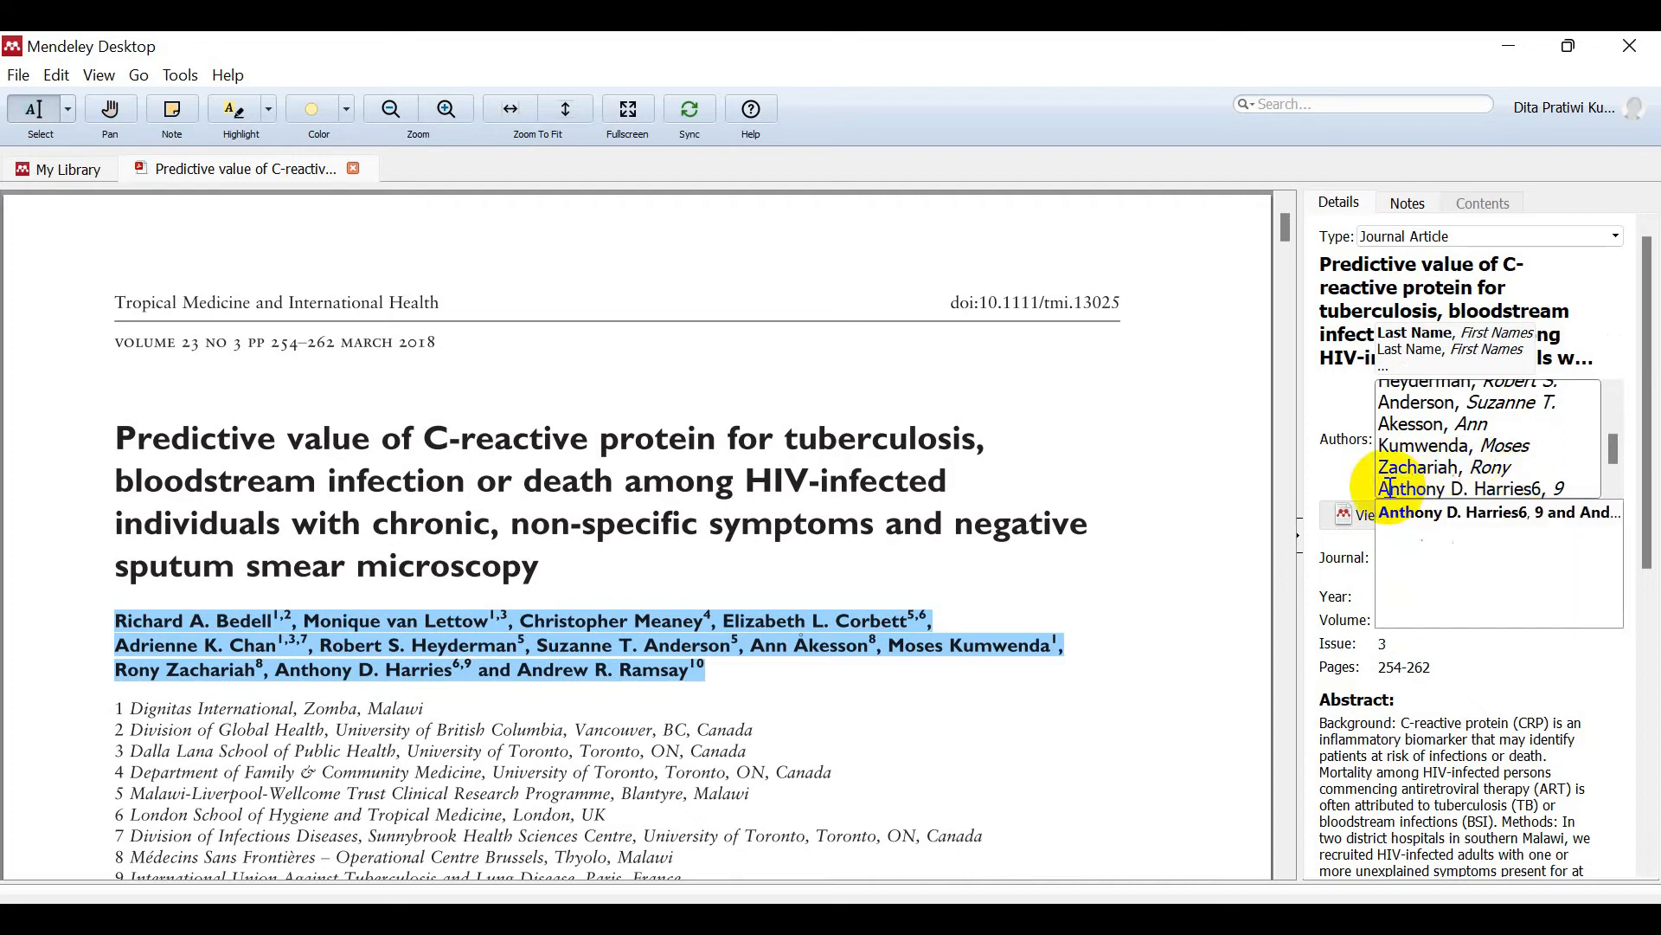
click(1567, 487)
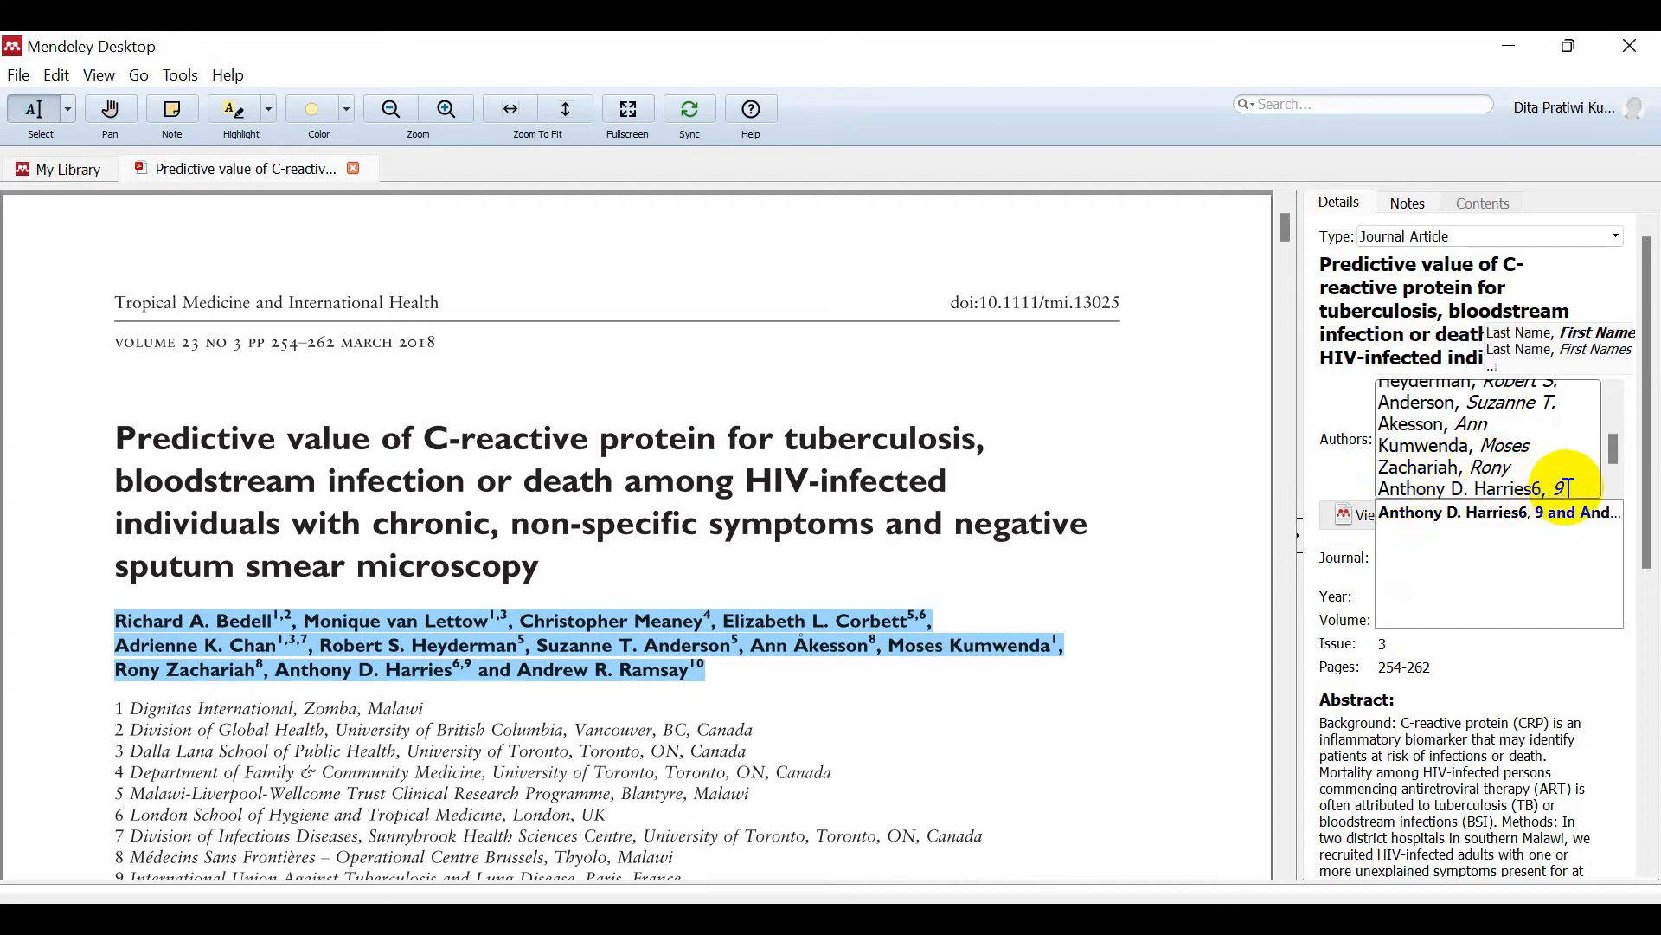
key(BackSpace)
key(BackSpace)
key(BackSpace)
key(BackSpace)
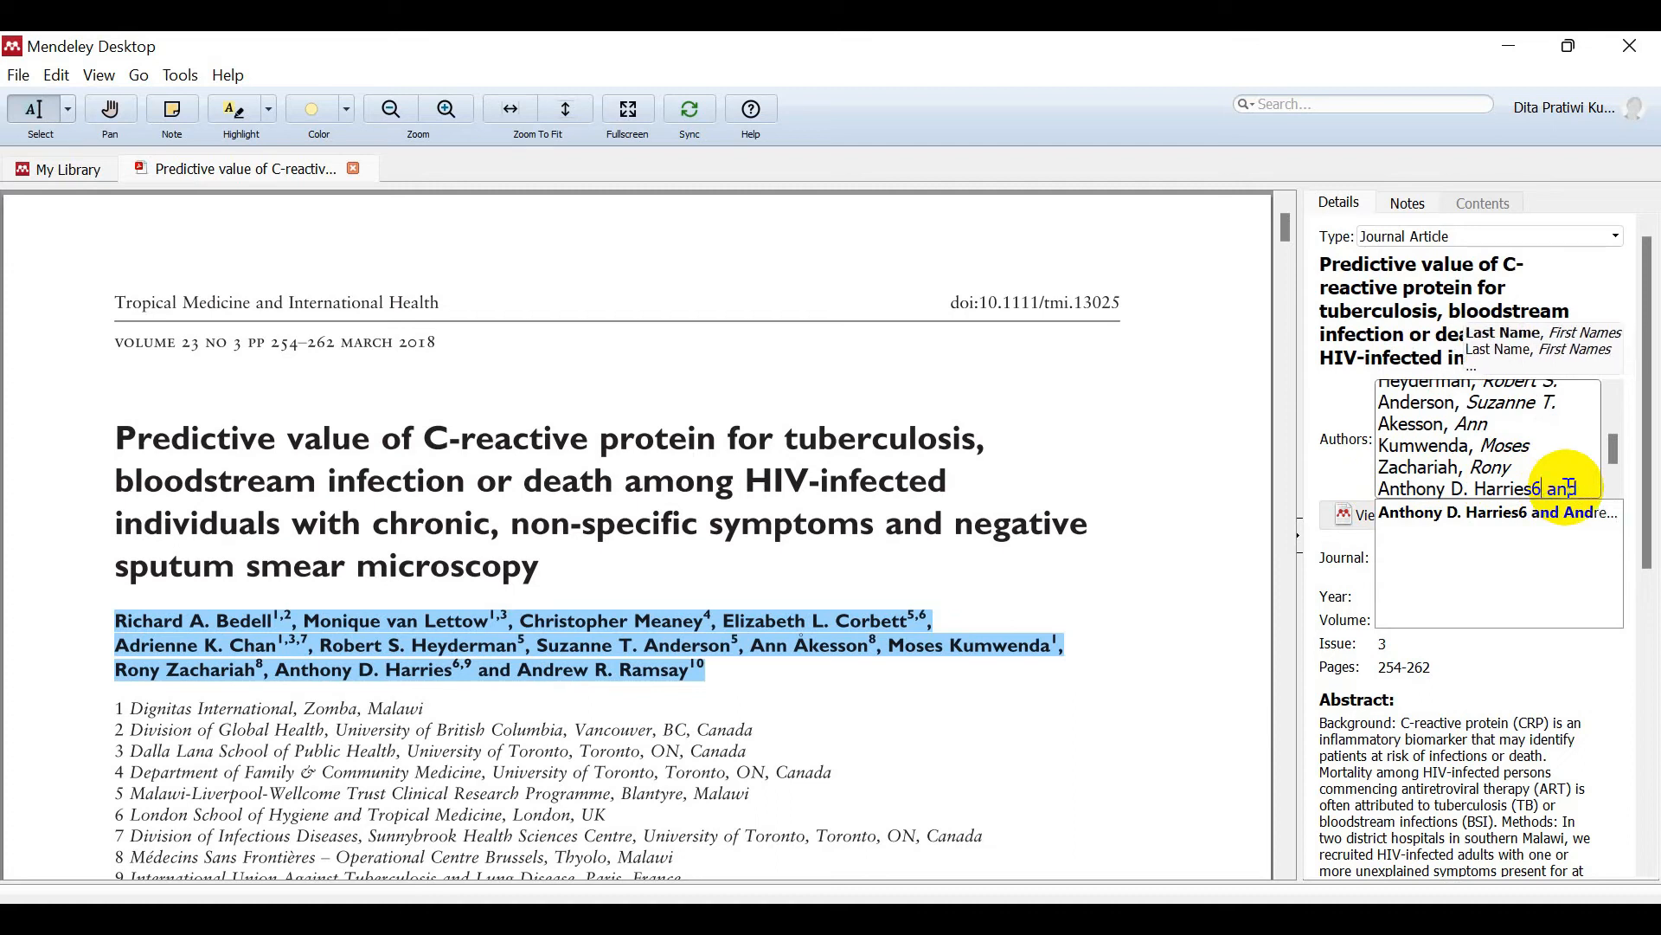
key(Return)
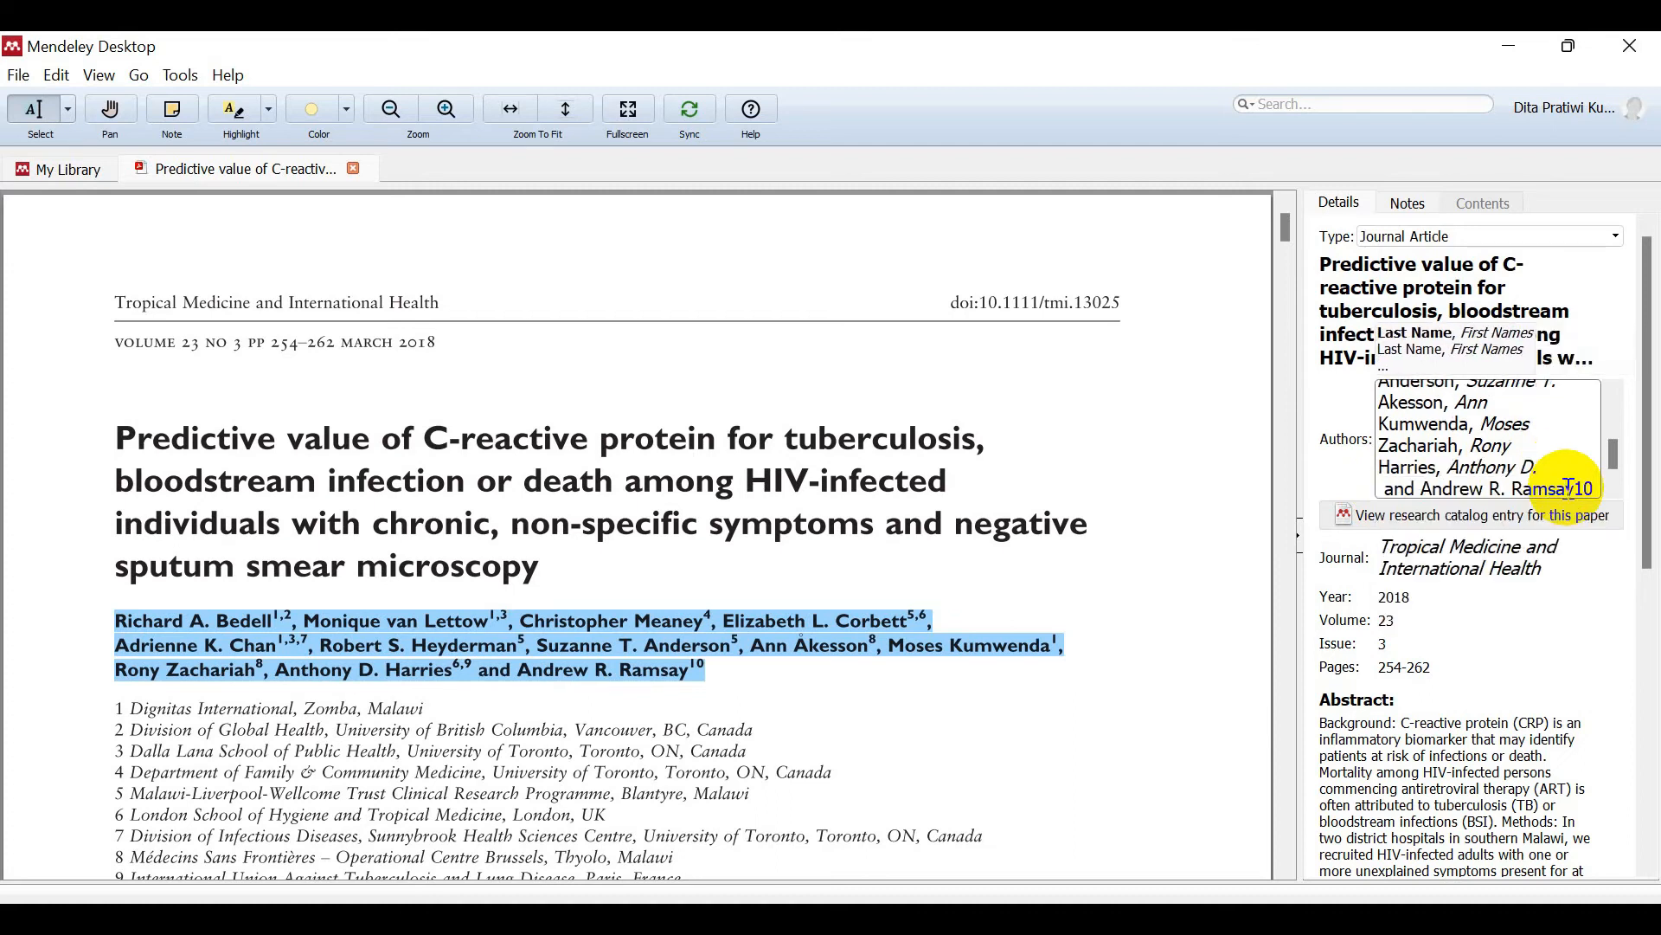
click(1428, 495)
key(BackSpace)
key(BackSpace)
key(BackSpace)
key(BackSpace)
key(BackSpace)
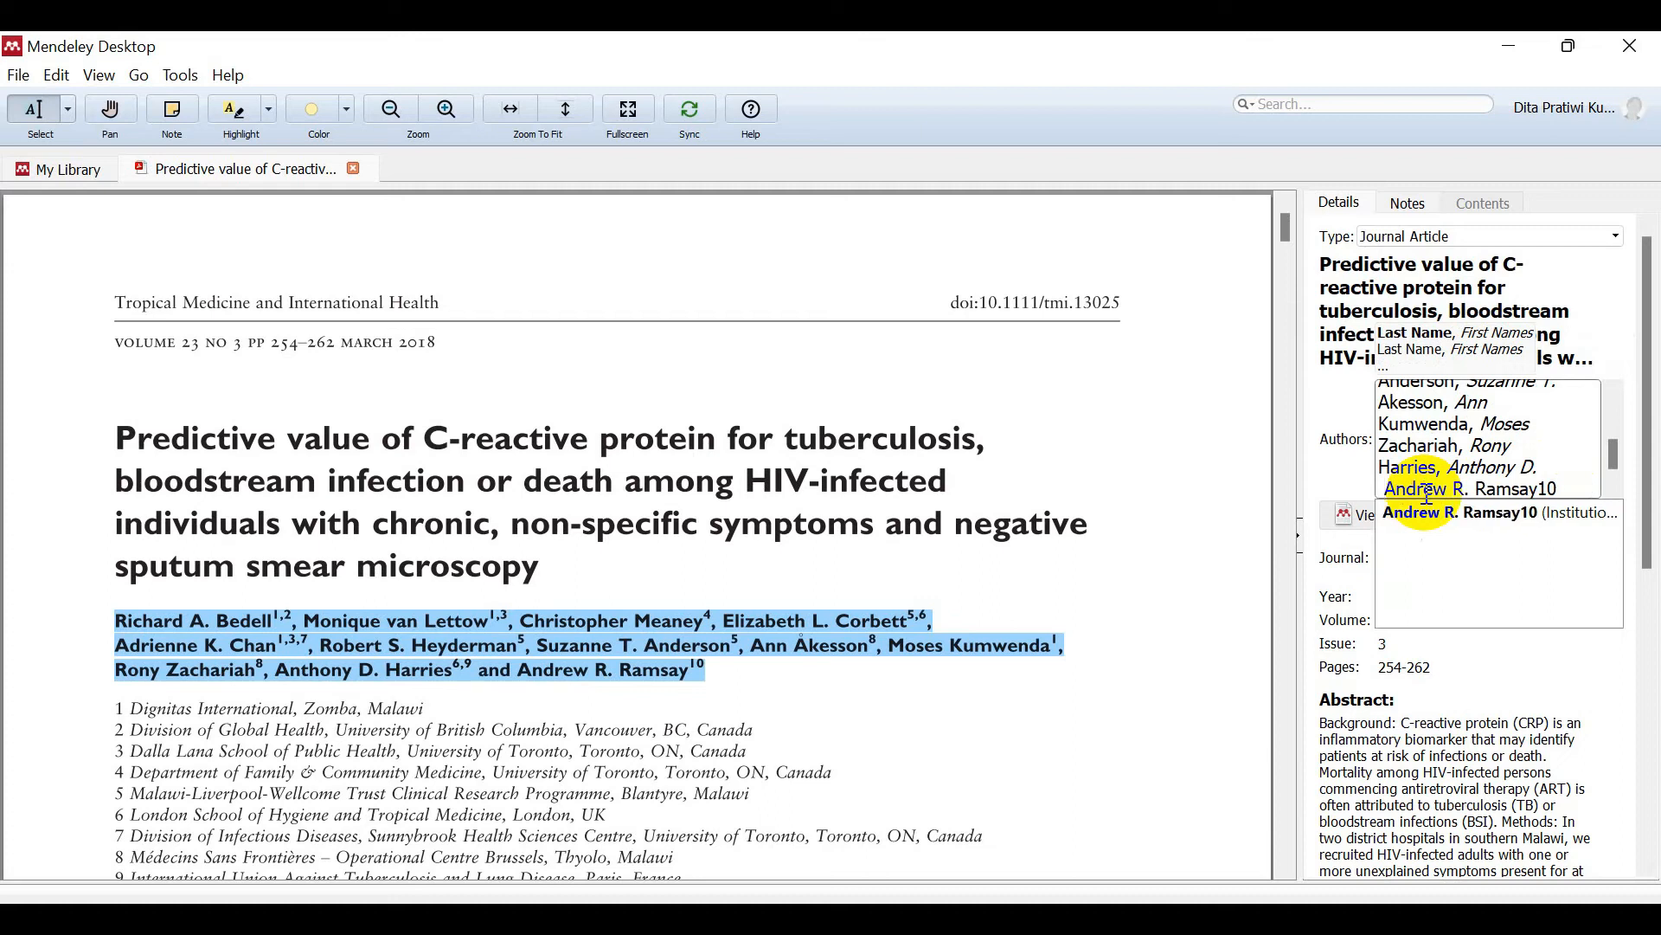
click(1565, 493)
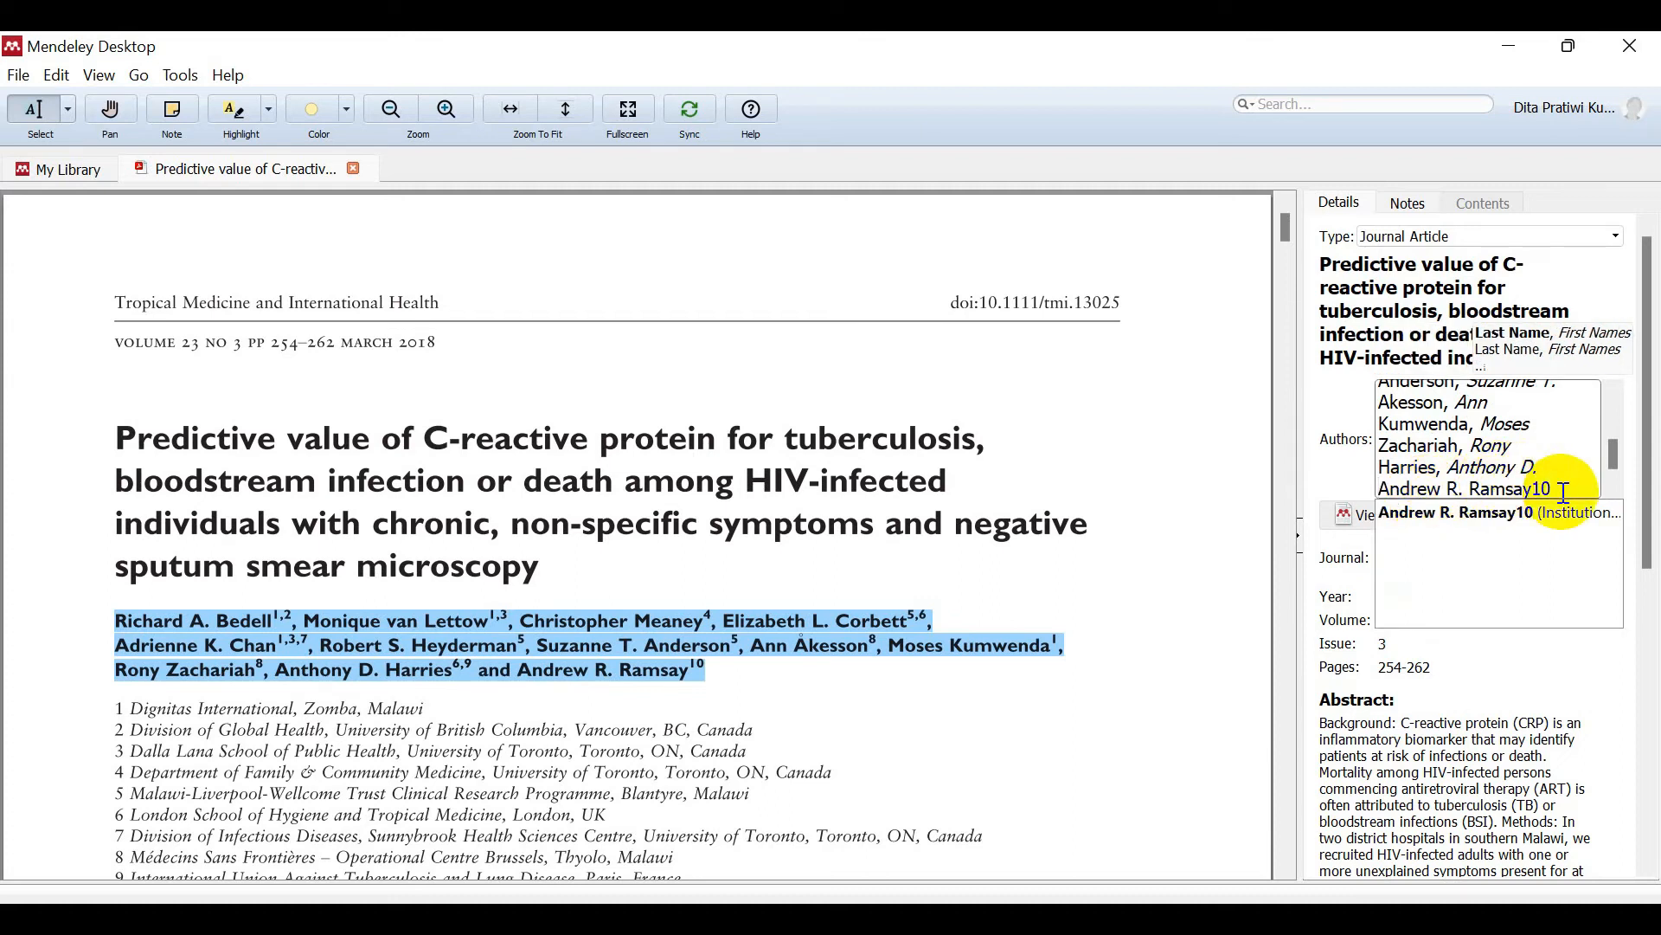
key(BackSpace)
key(BackSpace)
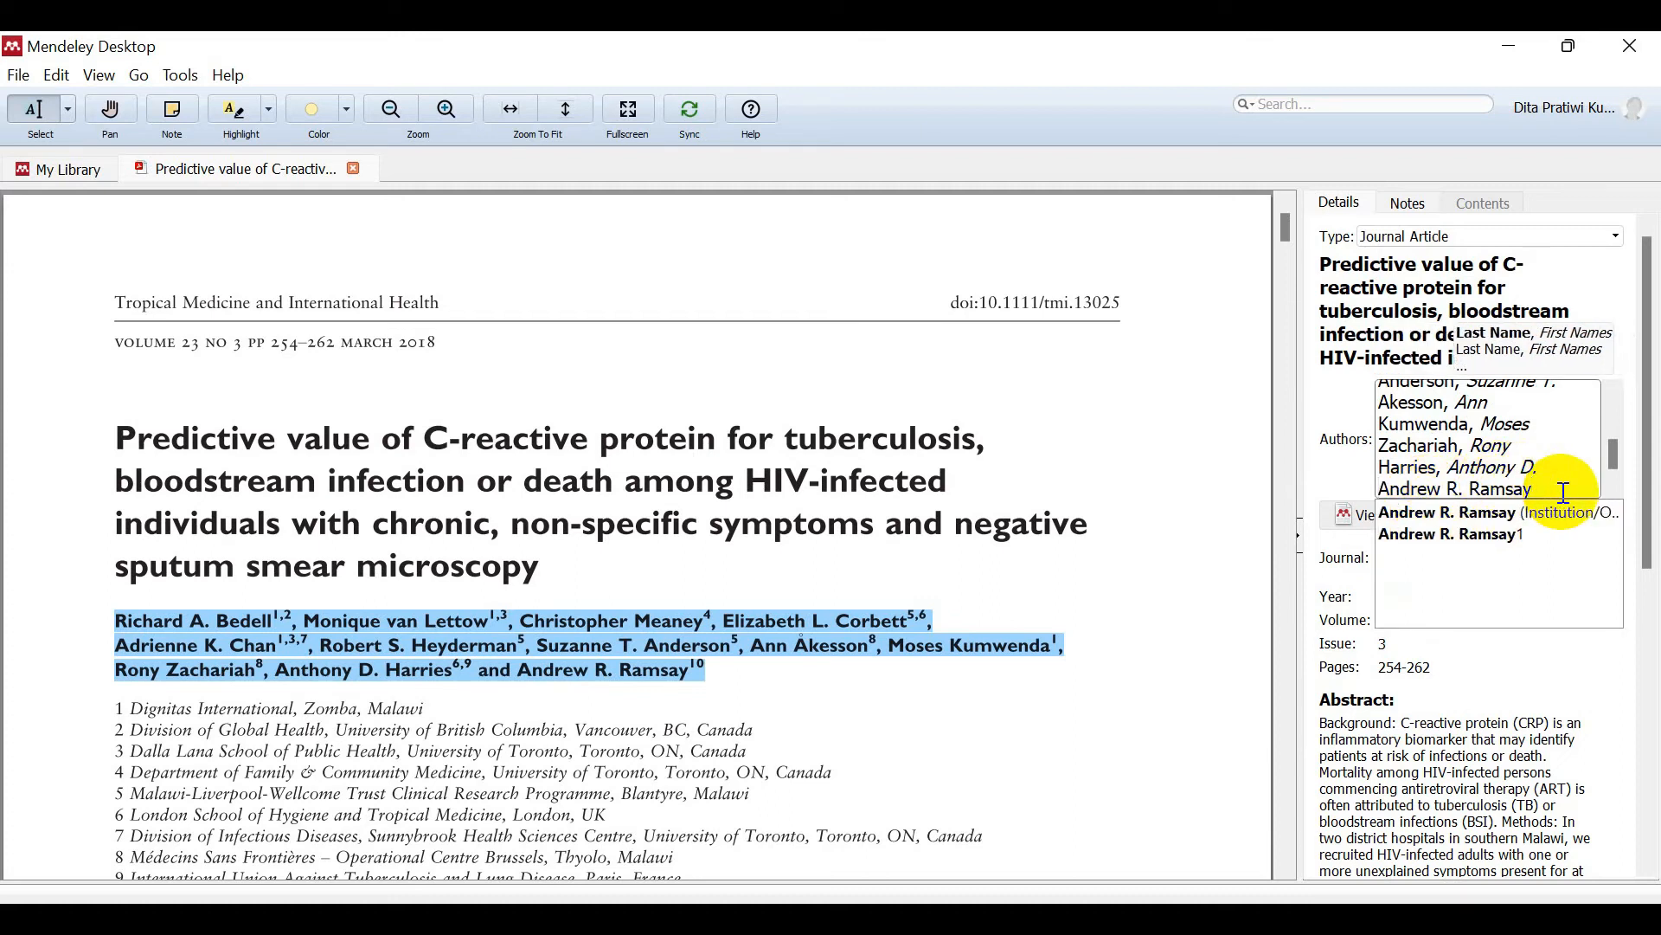
key(Return)
Step: Remove the stray '1' line and commit the cleaned author list
text(1)
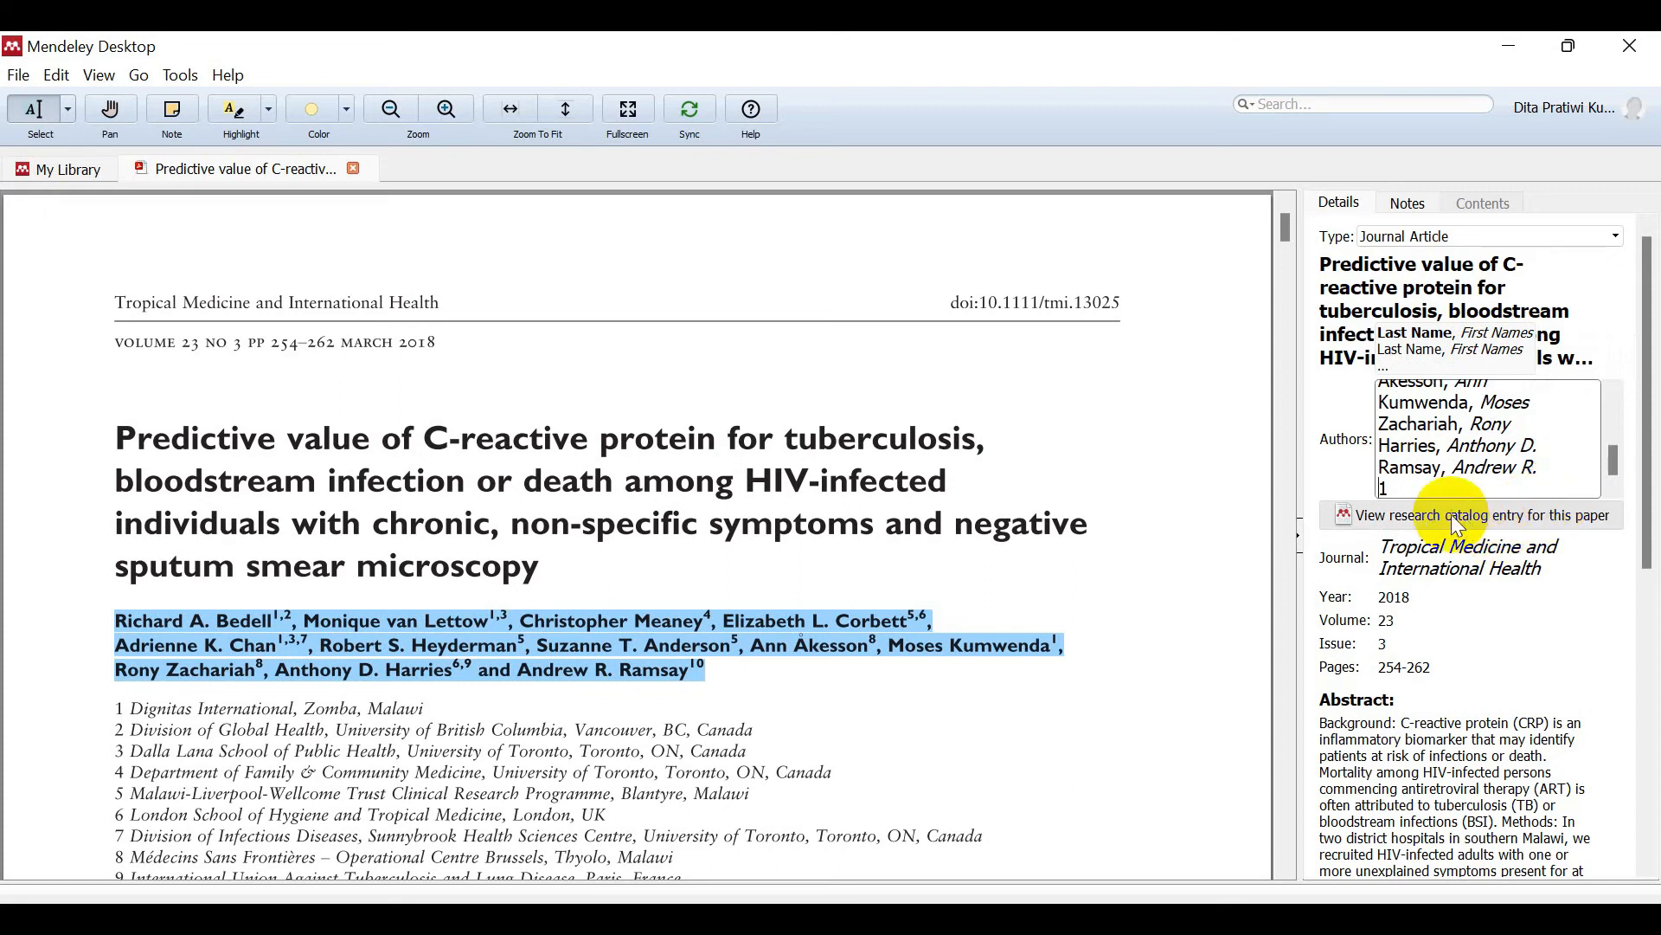
click(1422, 491)
key(BackSpace)
key(BackSpace)
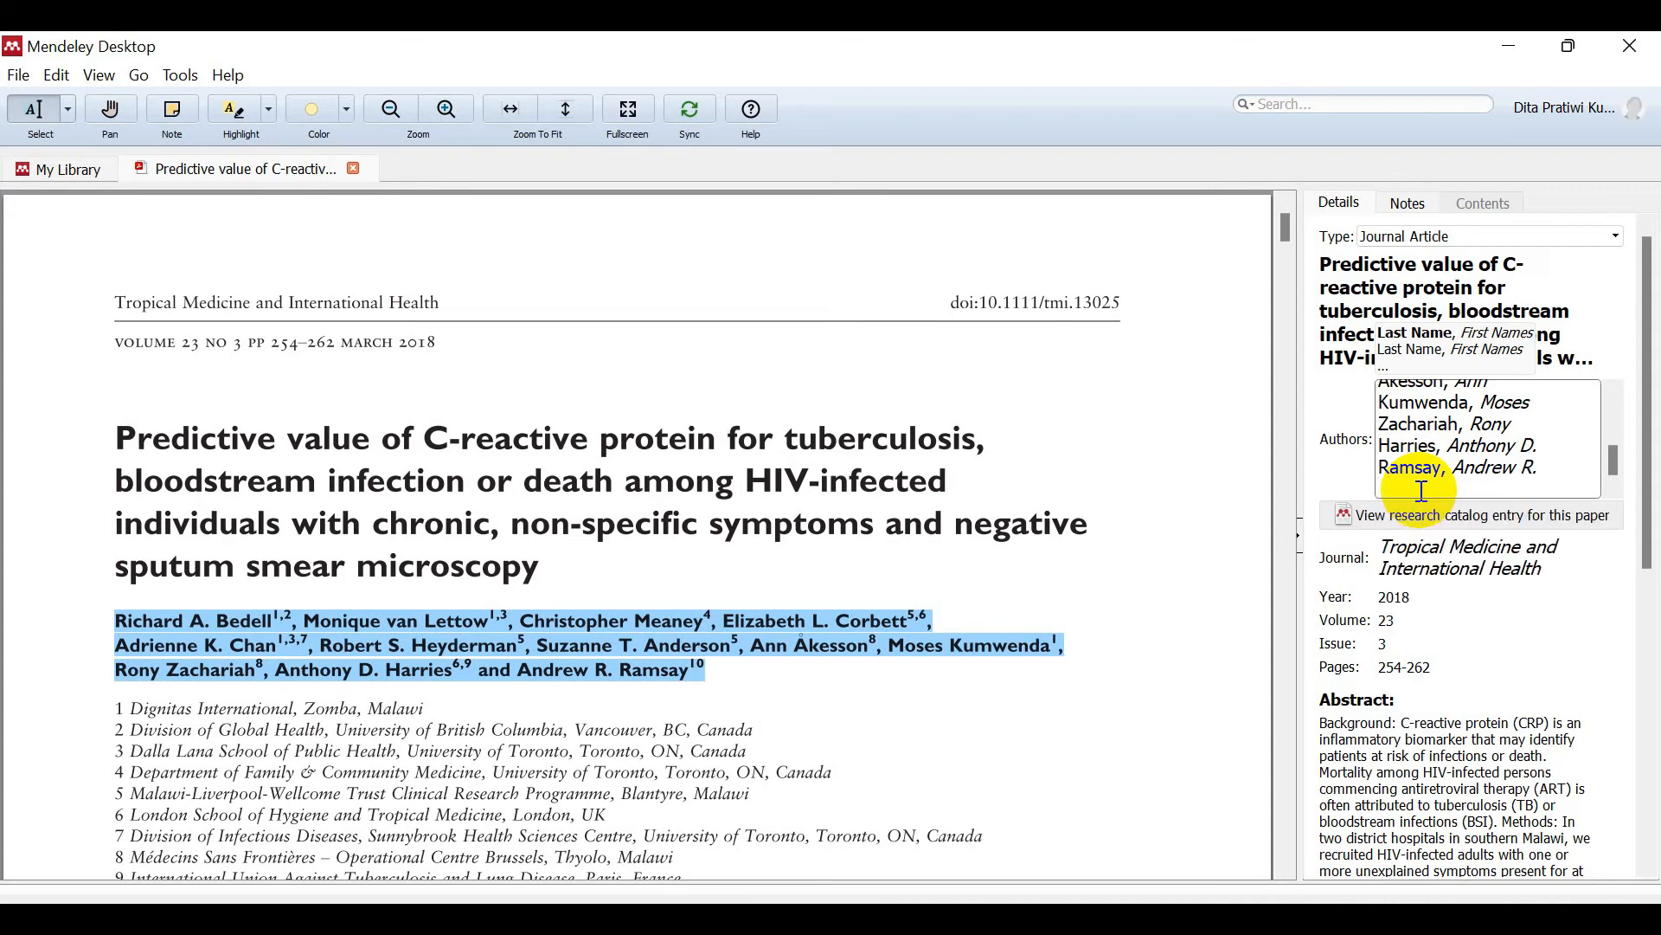
mouse_move(1615, 455)
mouse_down()
mouse_move(1608, 400)
mouse_move(1609, 478)
mouse_up()
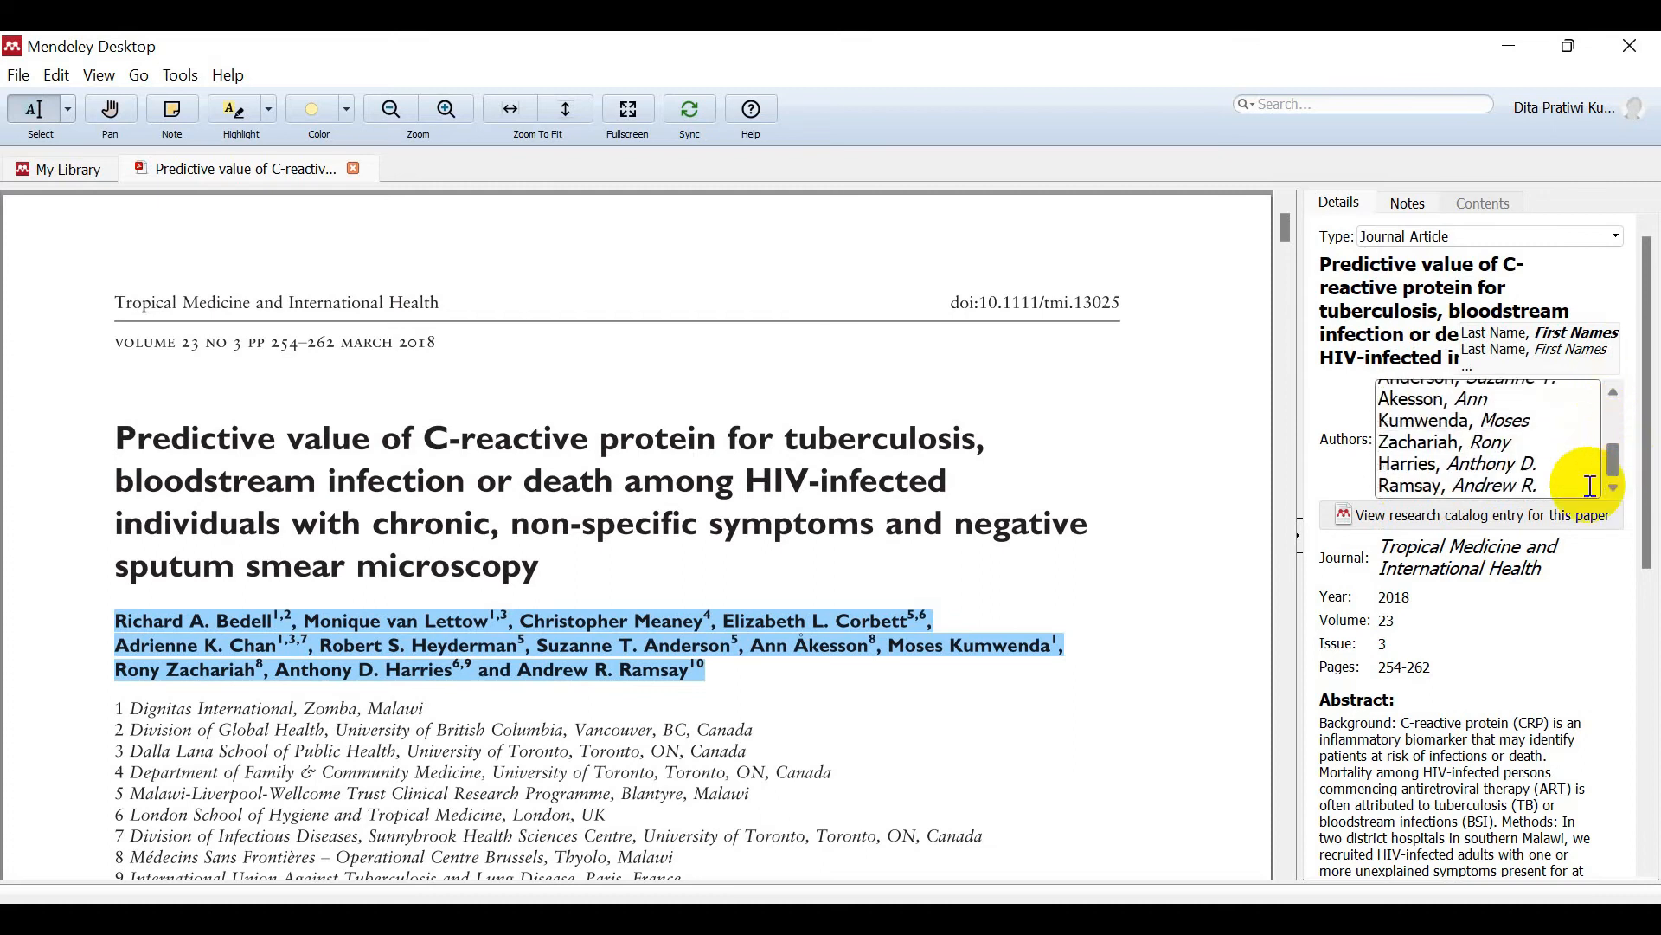
click(1462, 558)
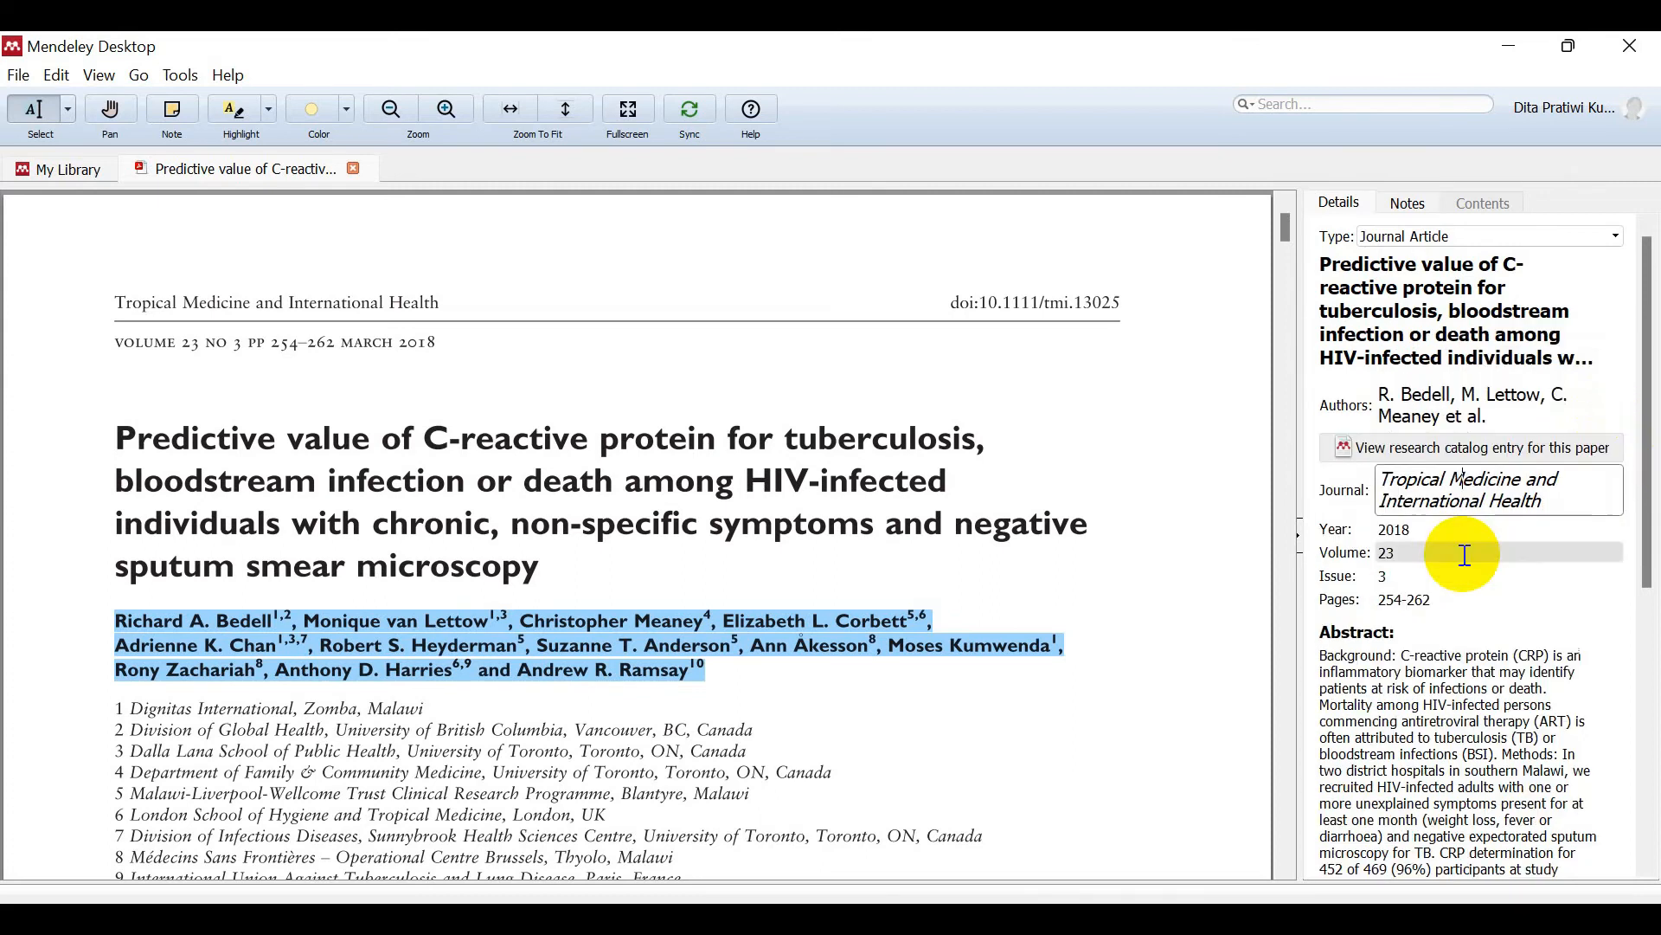
click(1439, 499)
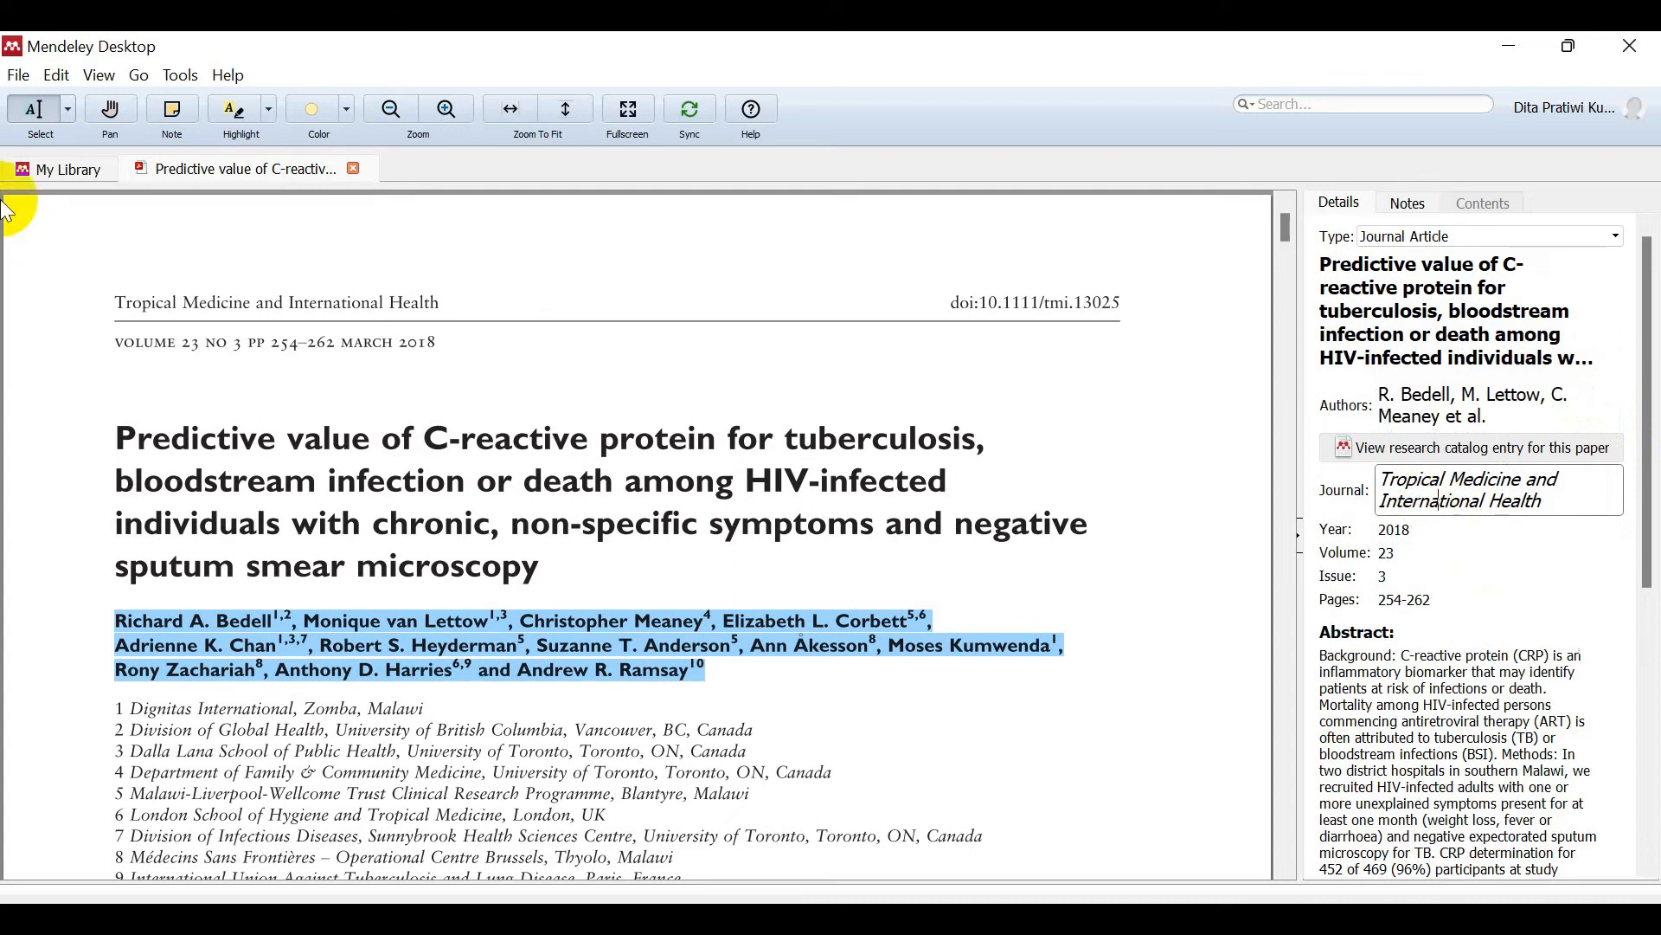
Step: Set the Journal field to Tropical Medicine and International Health, copied from the PDF header
click(117, 305)
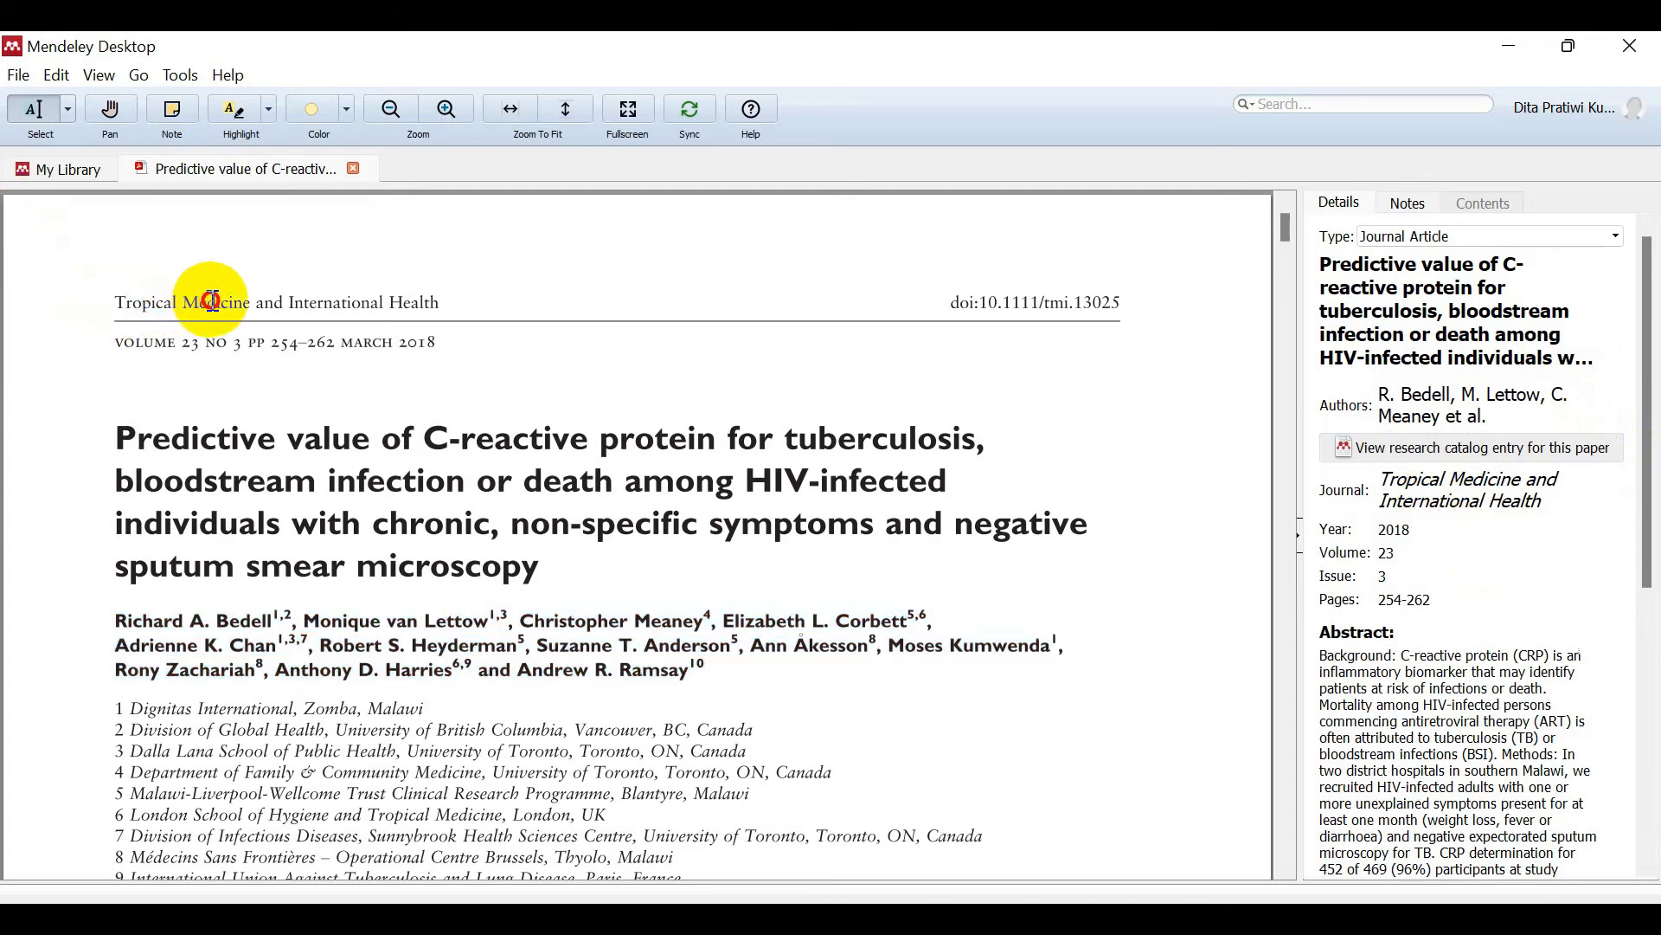
drag(118, 307, 411, 313)
key(ctrl+c)
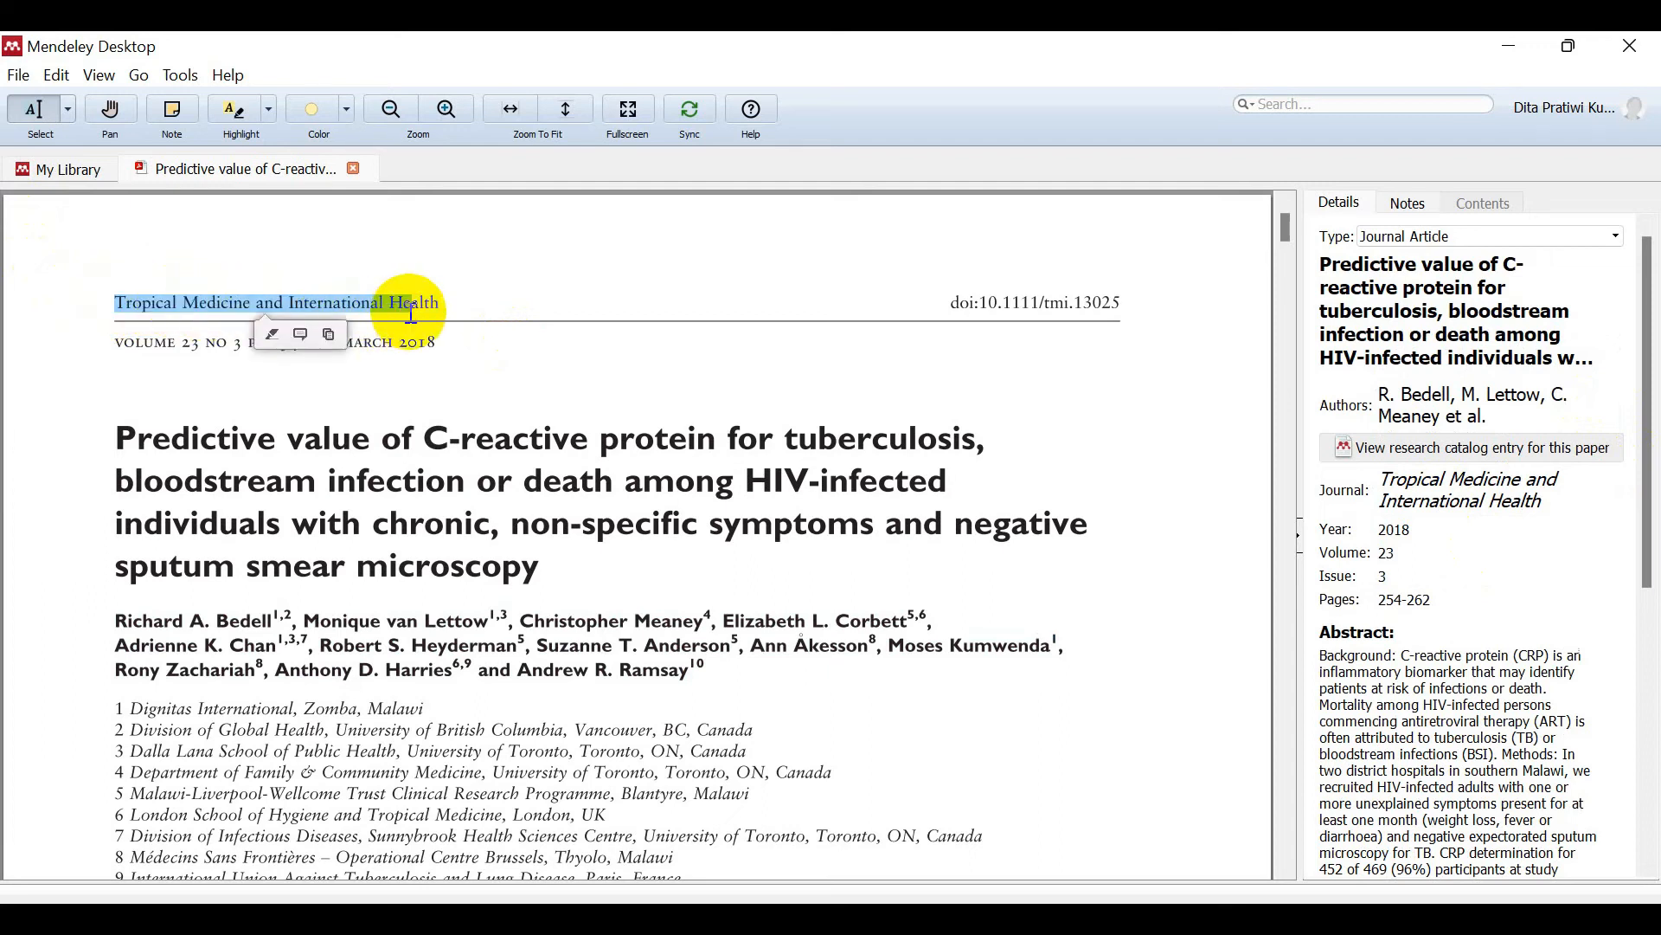
click(1562, 493)
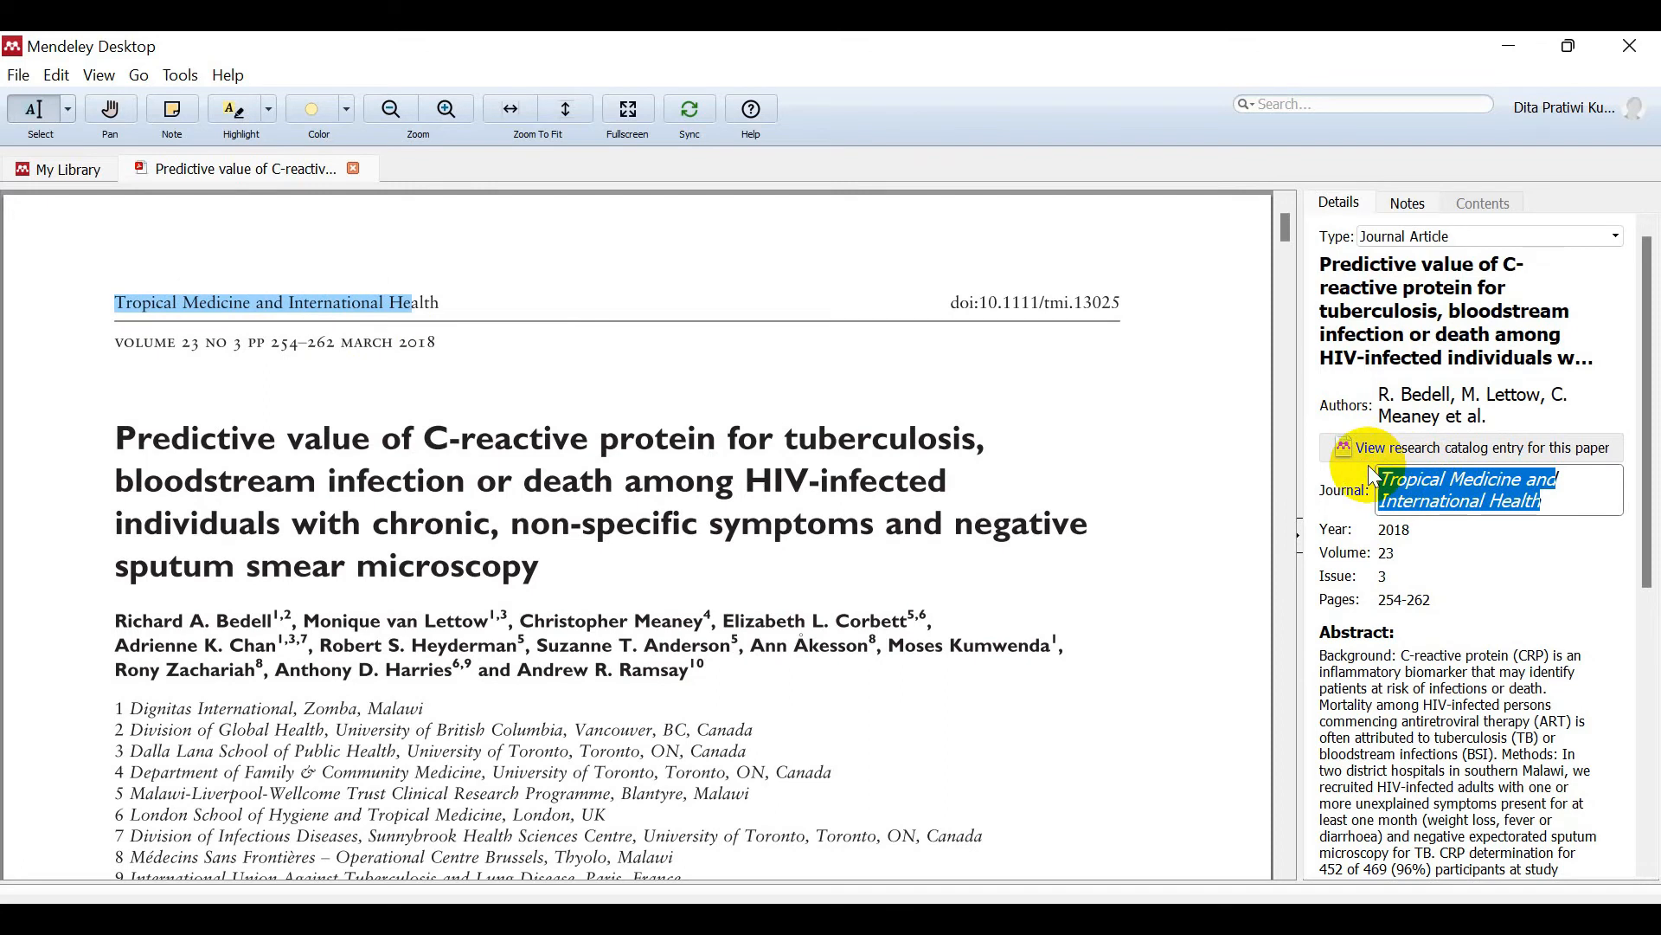
key(ctrl+v)
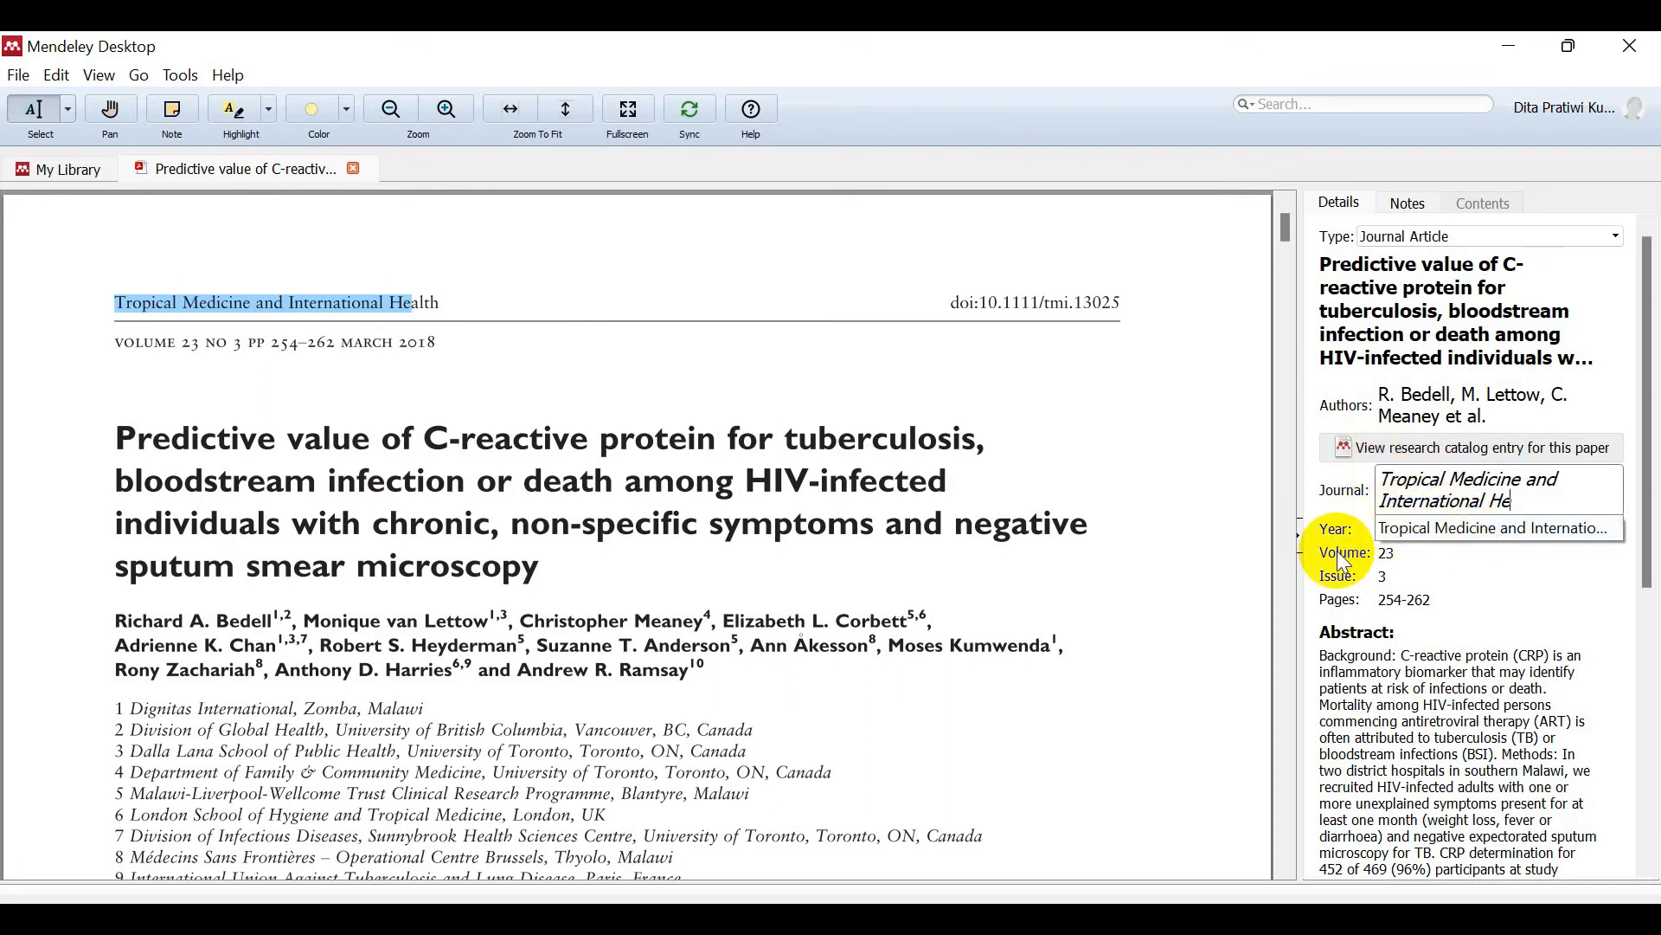
text(alth)
click(1344, 555)
click(1395, 529)
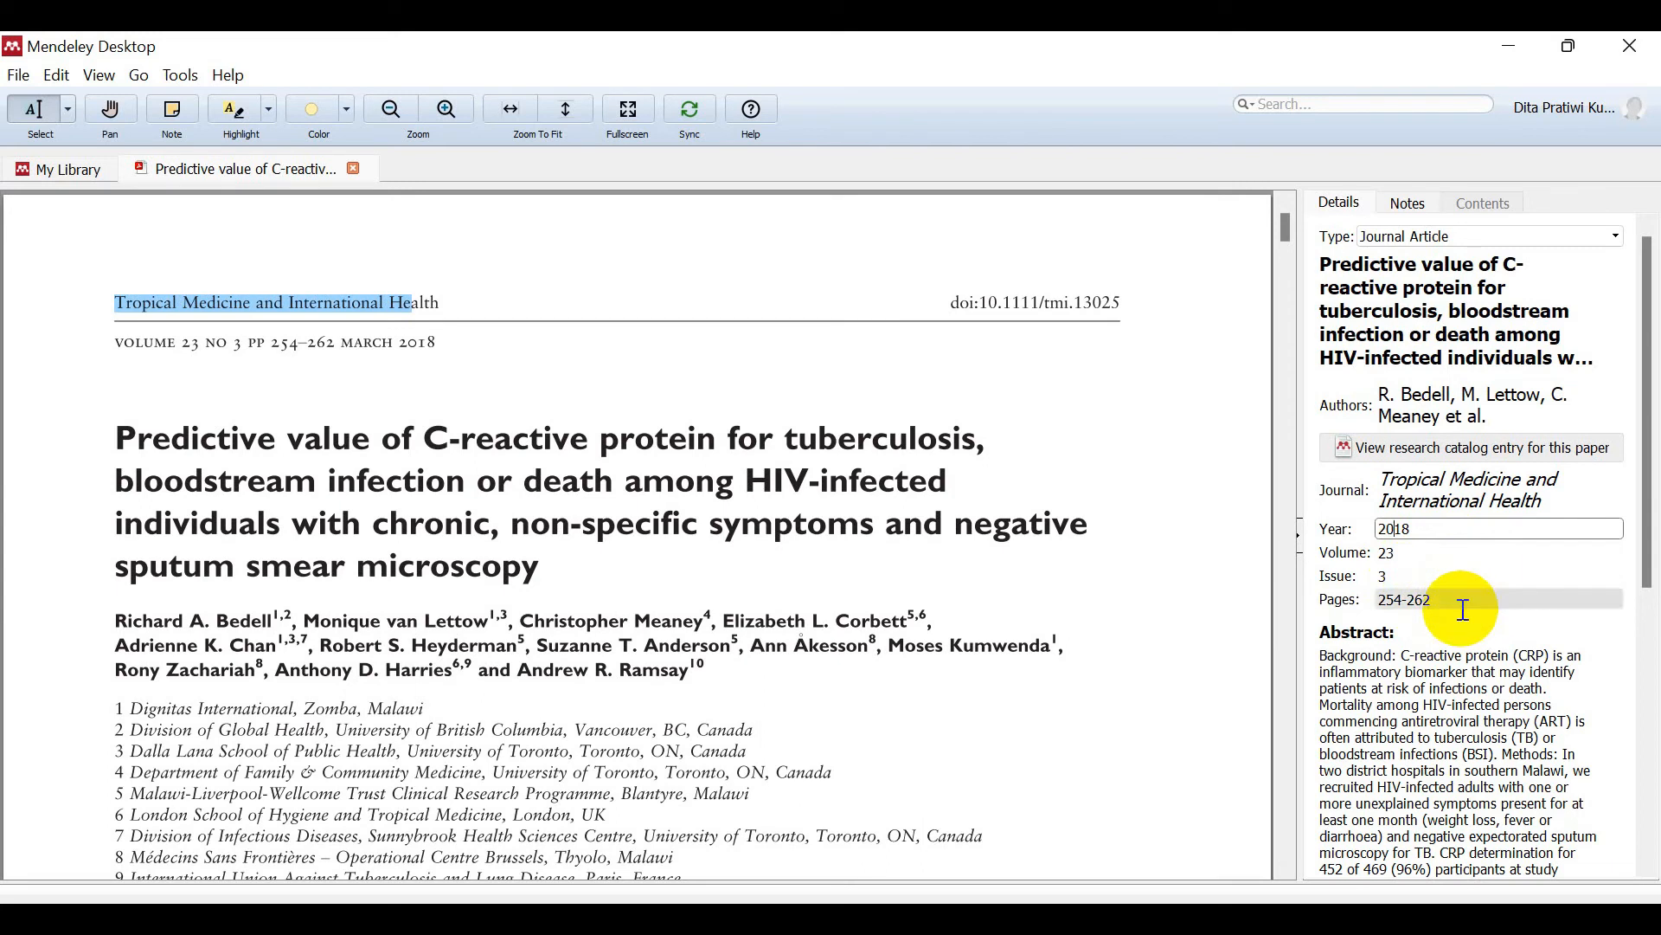
Step: Scroll the PDF to its abstract and open the Details Abstract field to compare
drag(1647, 445, 1655, 610)
mouse_move(1286, 230)
mouse_down()
mouse_move(1295, 263)
mouse_move(1287, 252)
mouse_up()
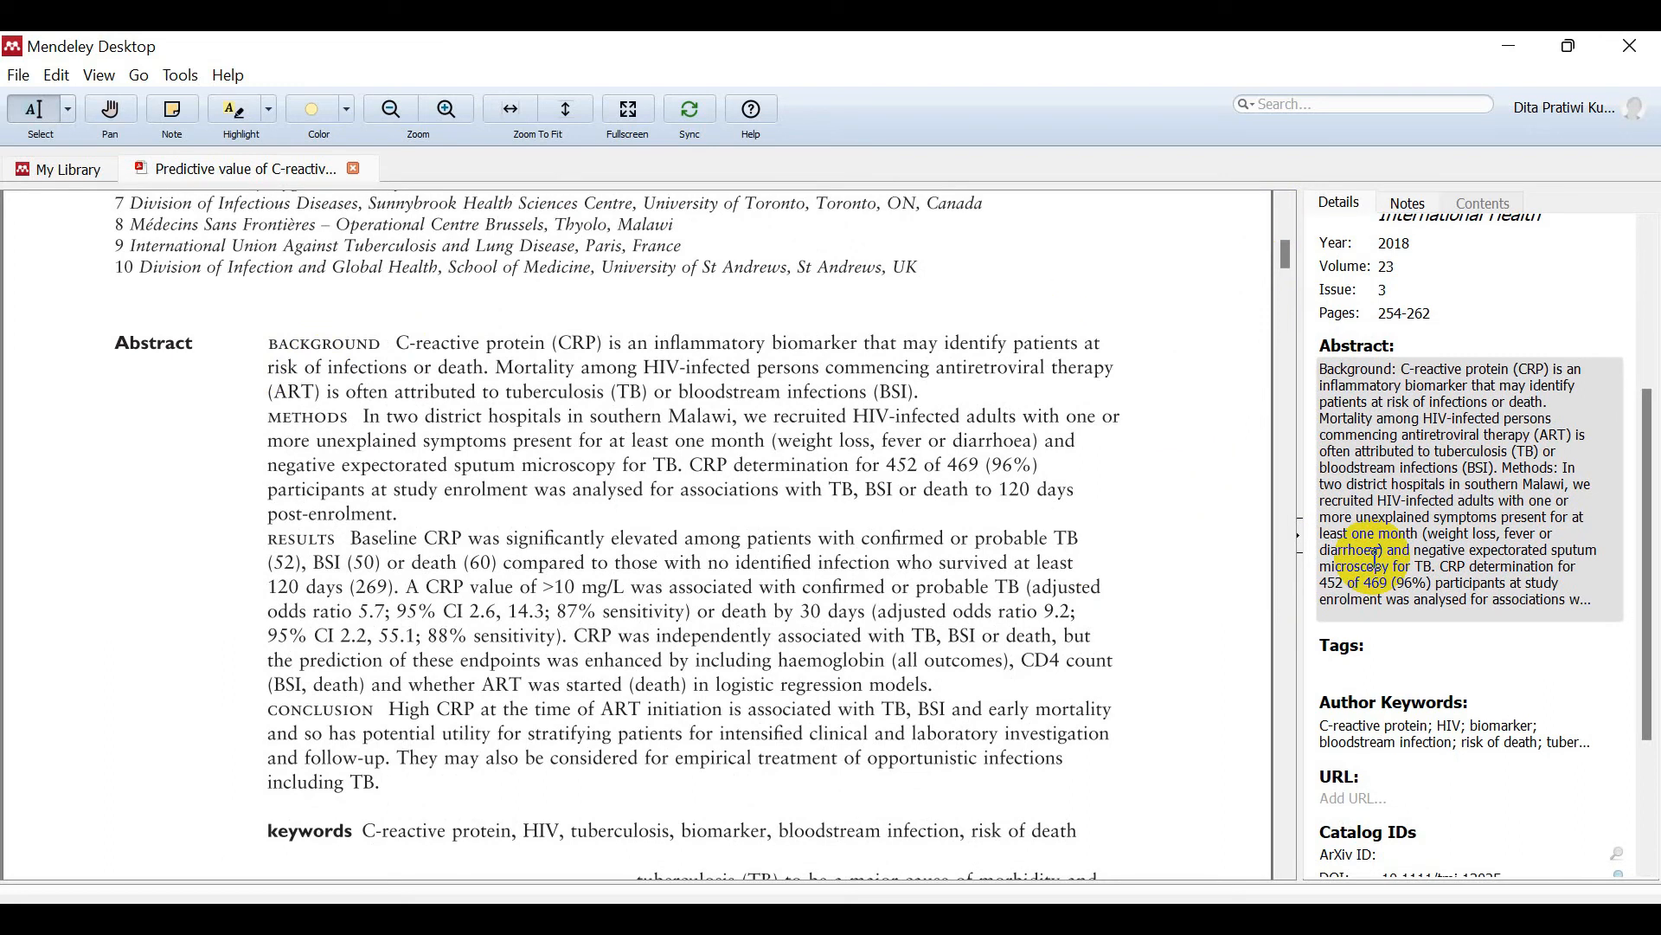
click(1510, 493)
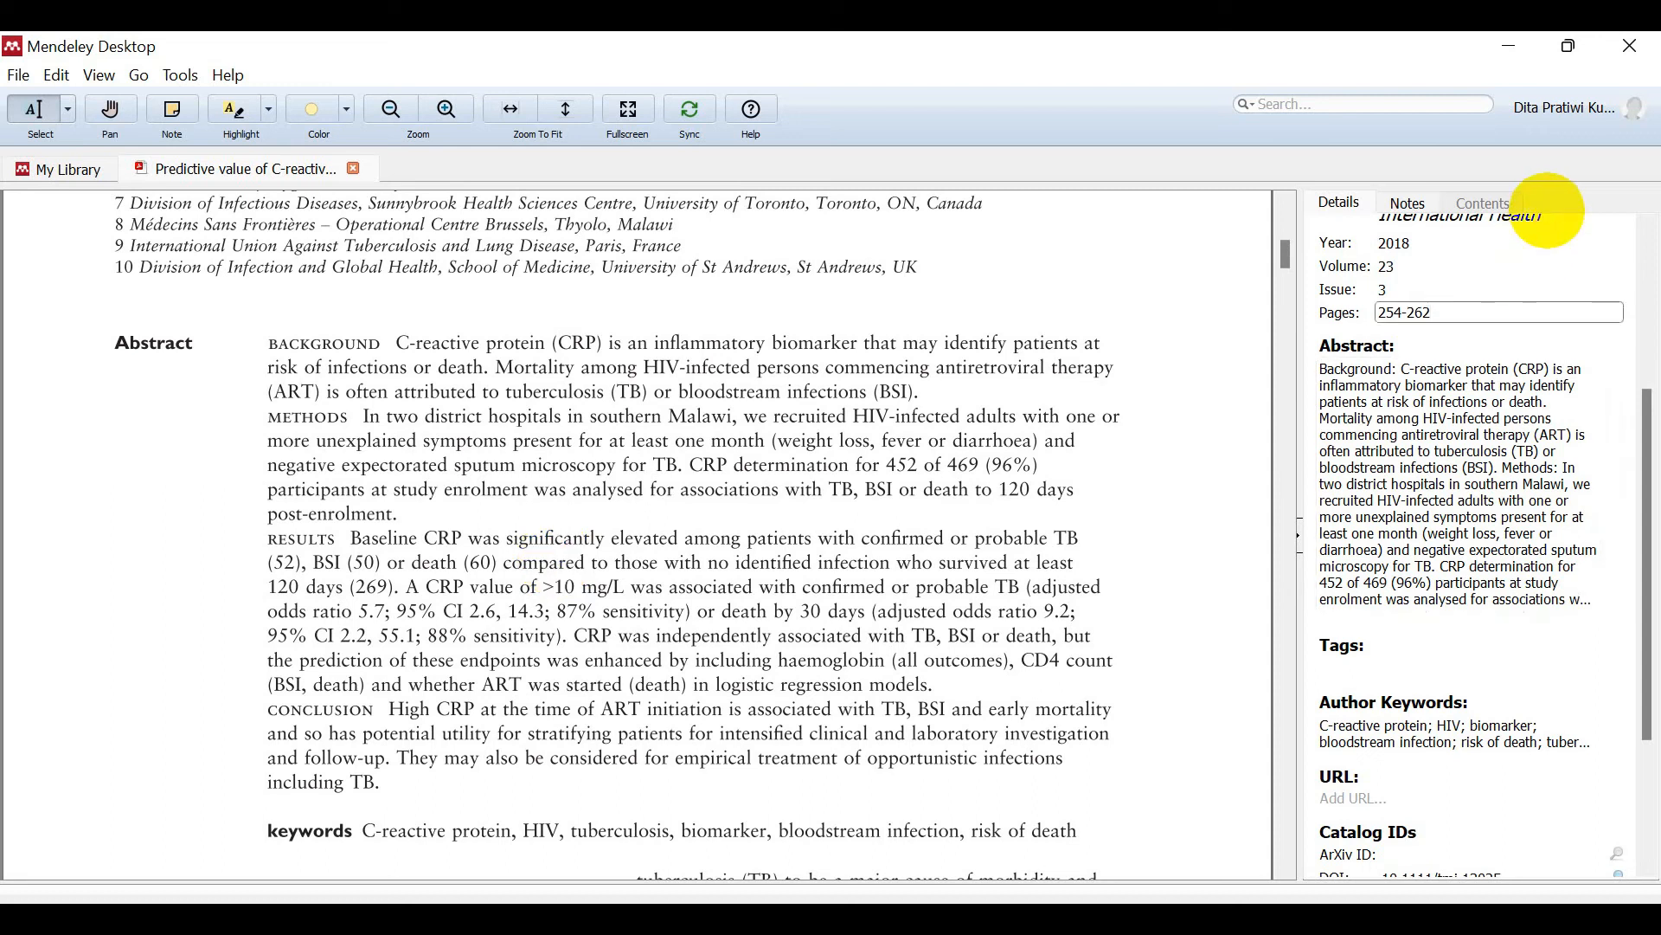
scroll(1623, 472, down, 3)
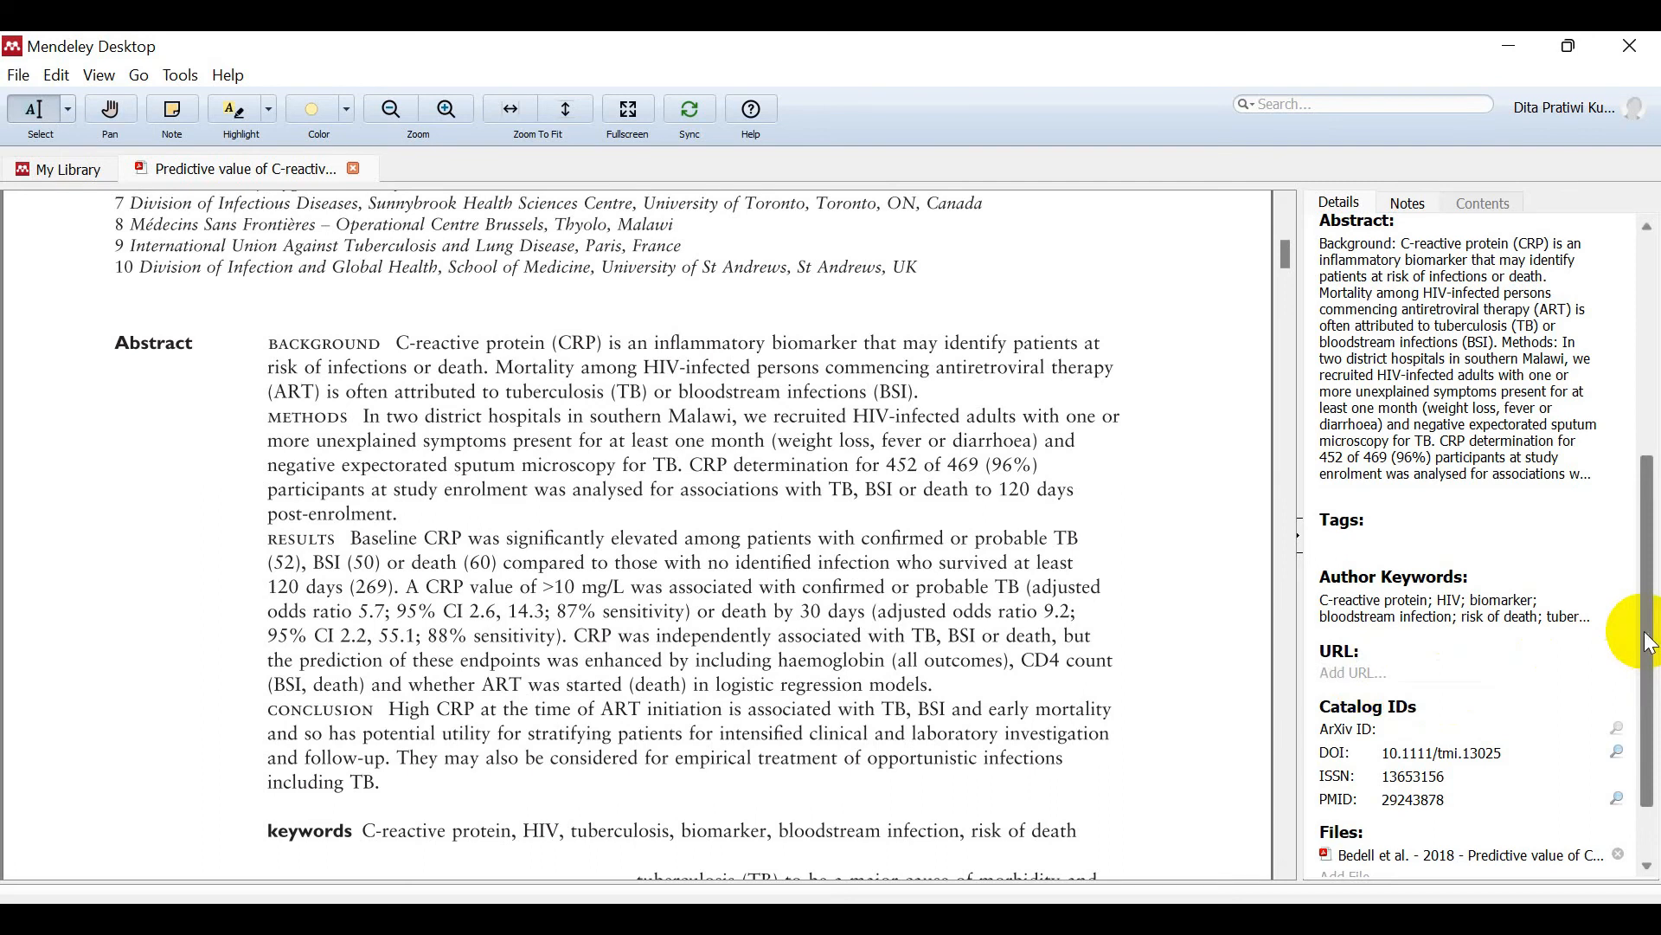
scroll(1651, 645, down, 2)
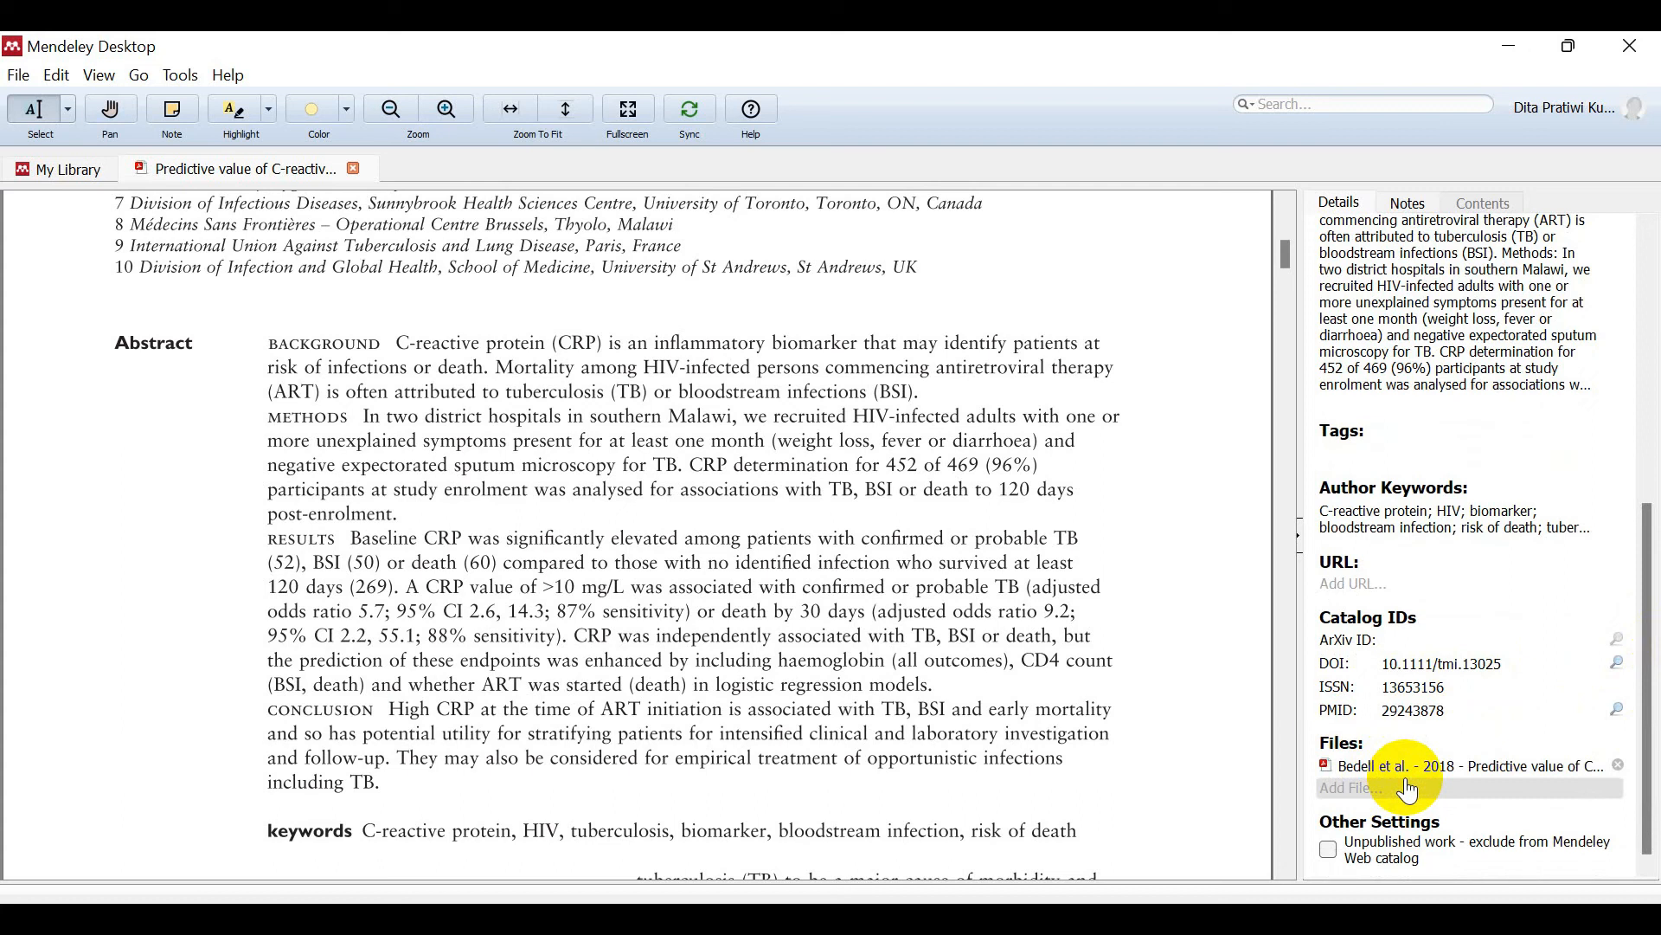
drag(1648, 663, 1649, 405)
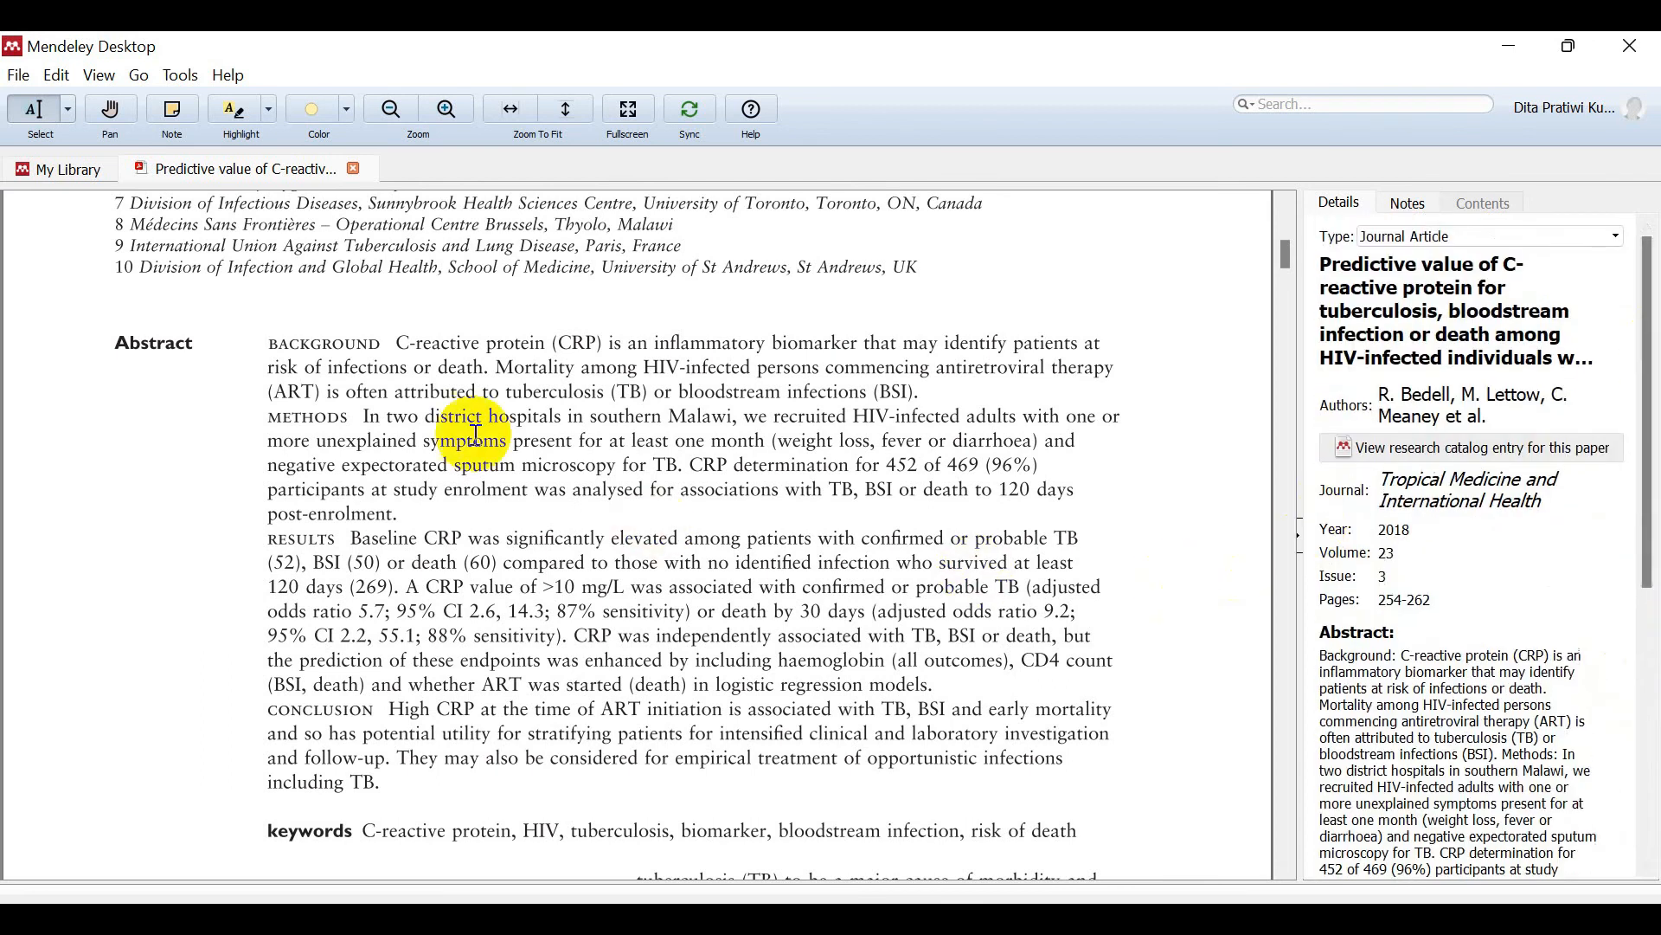
Step: Close the C-reactive protein paper, open the Inflammatory Markers Change with Age PDF, and select the first author's surname
click(354, 168)
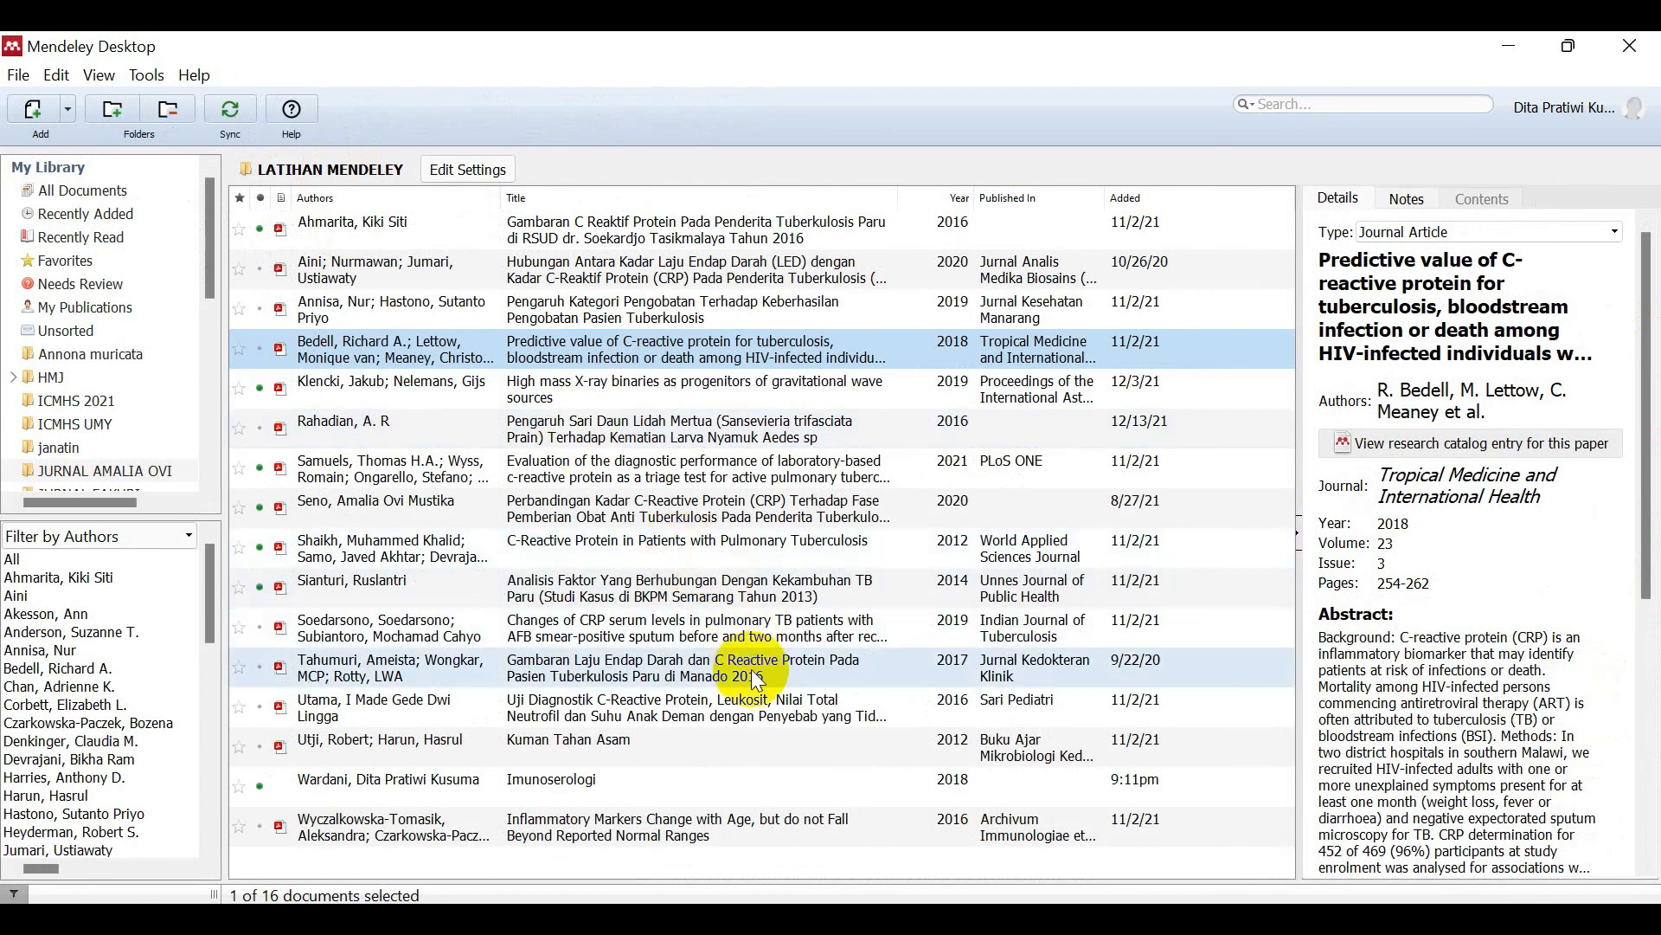
double_click(776, 817)
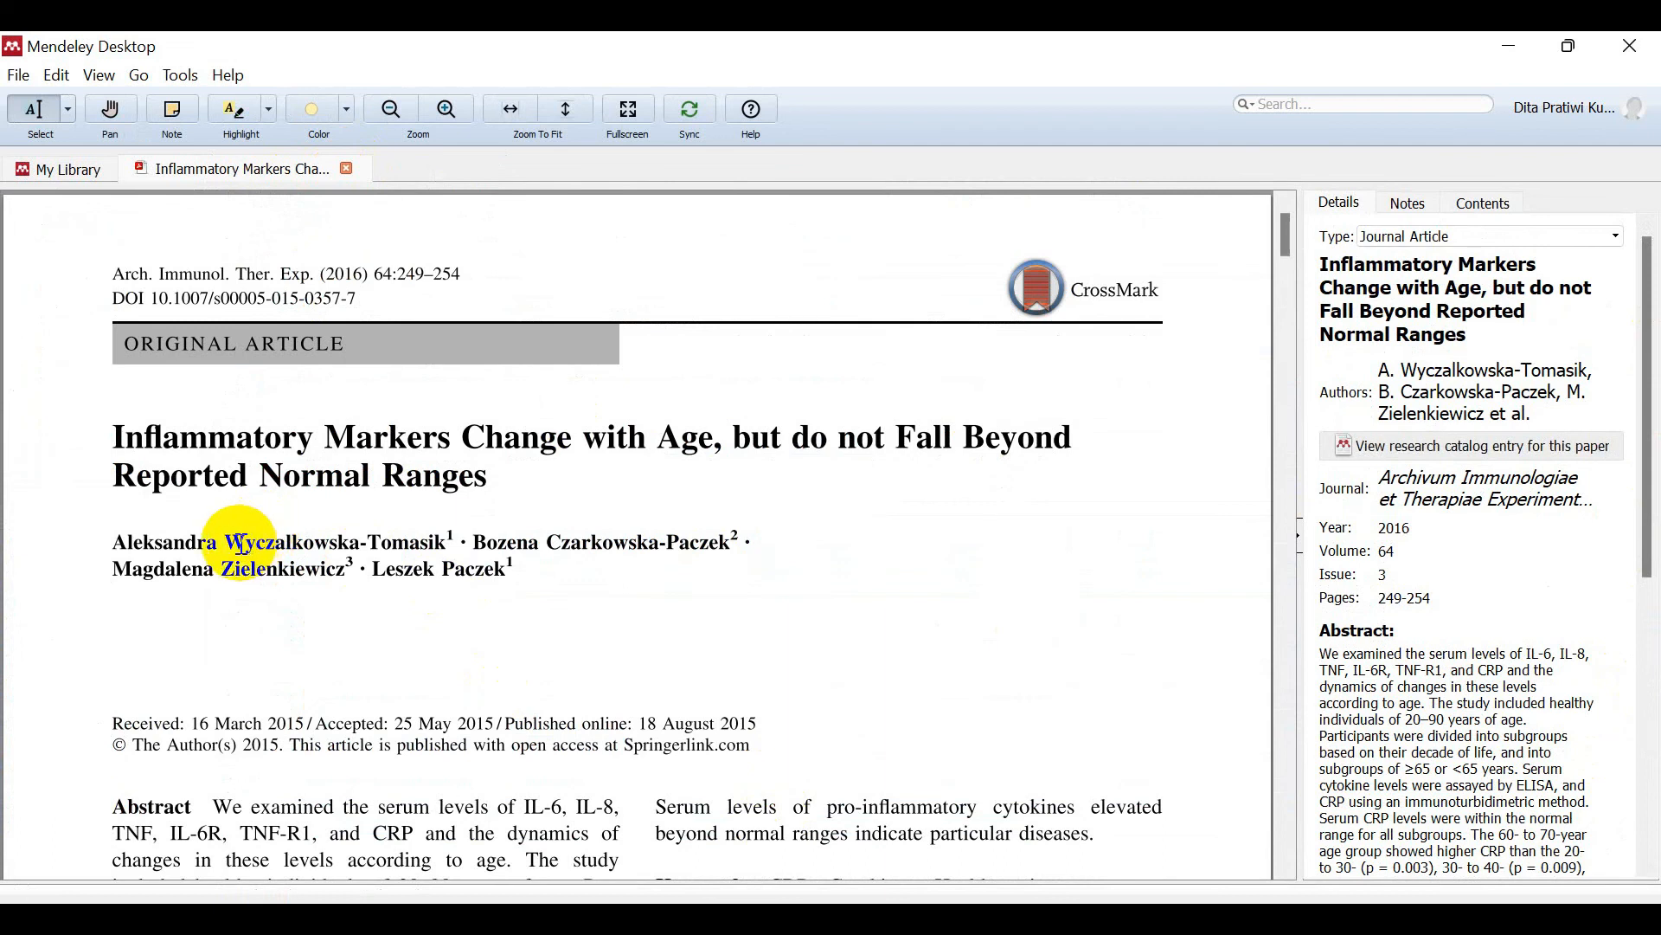
drag(227, 545, 451, 542)
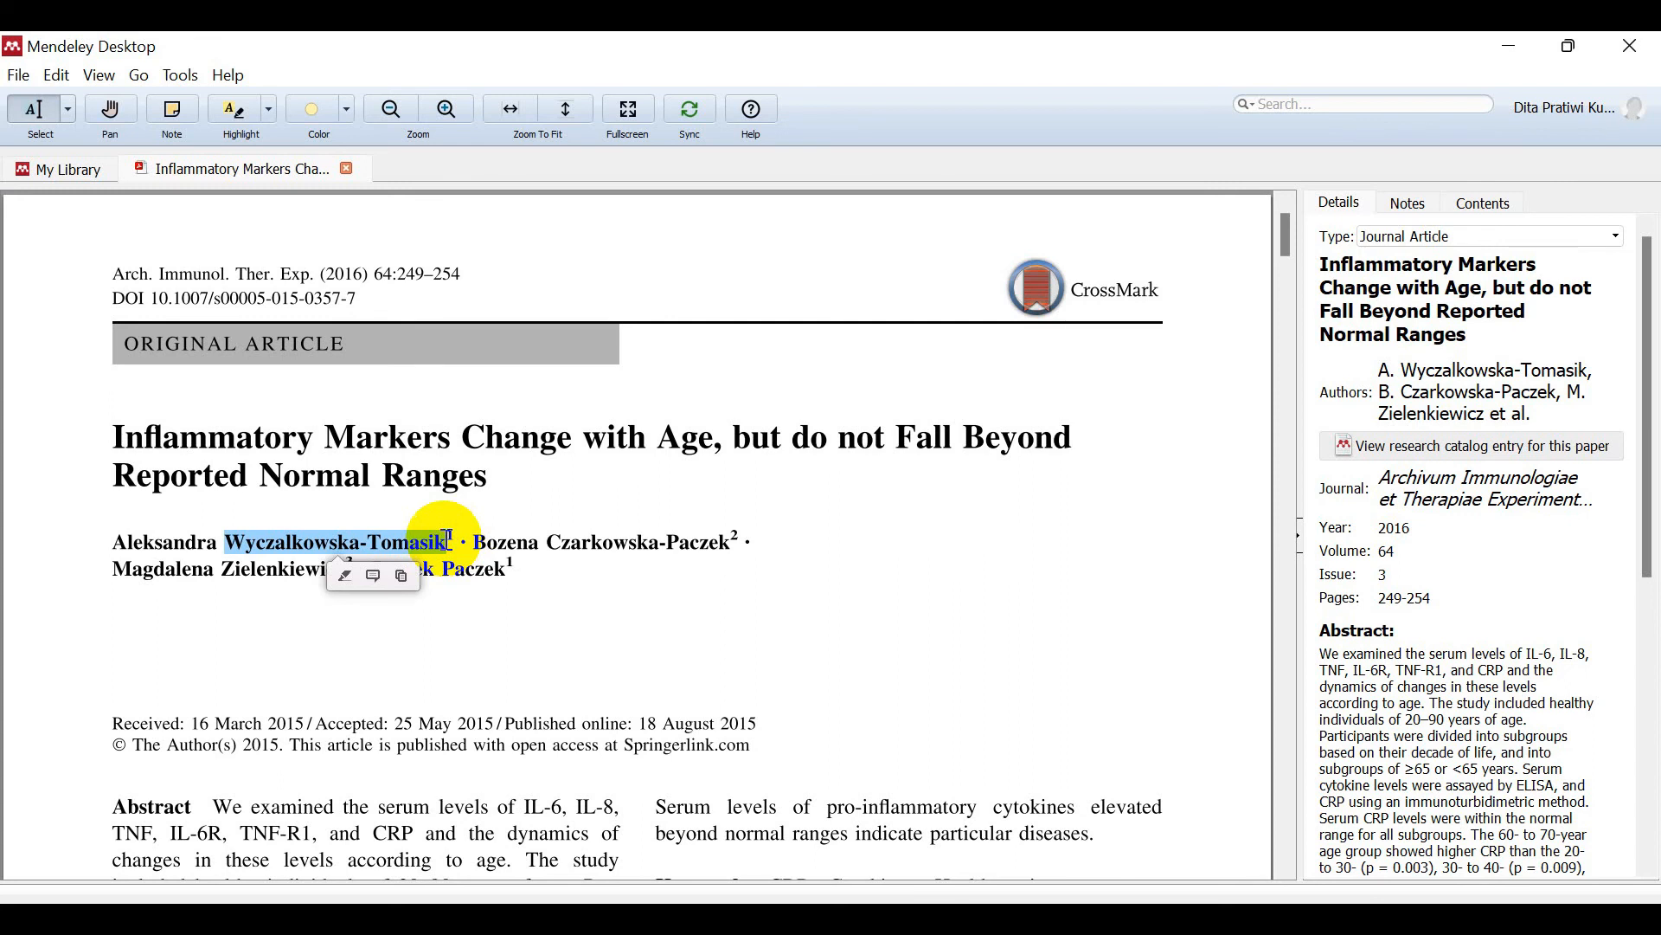
drag(235, 548, 443, 549)
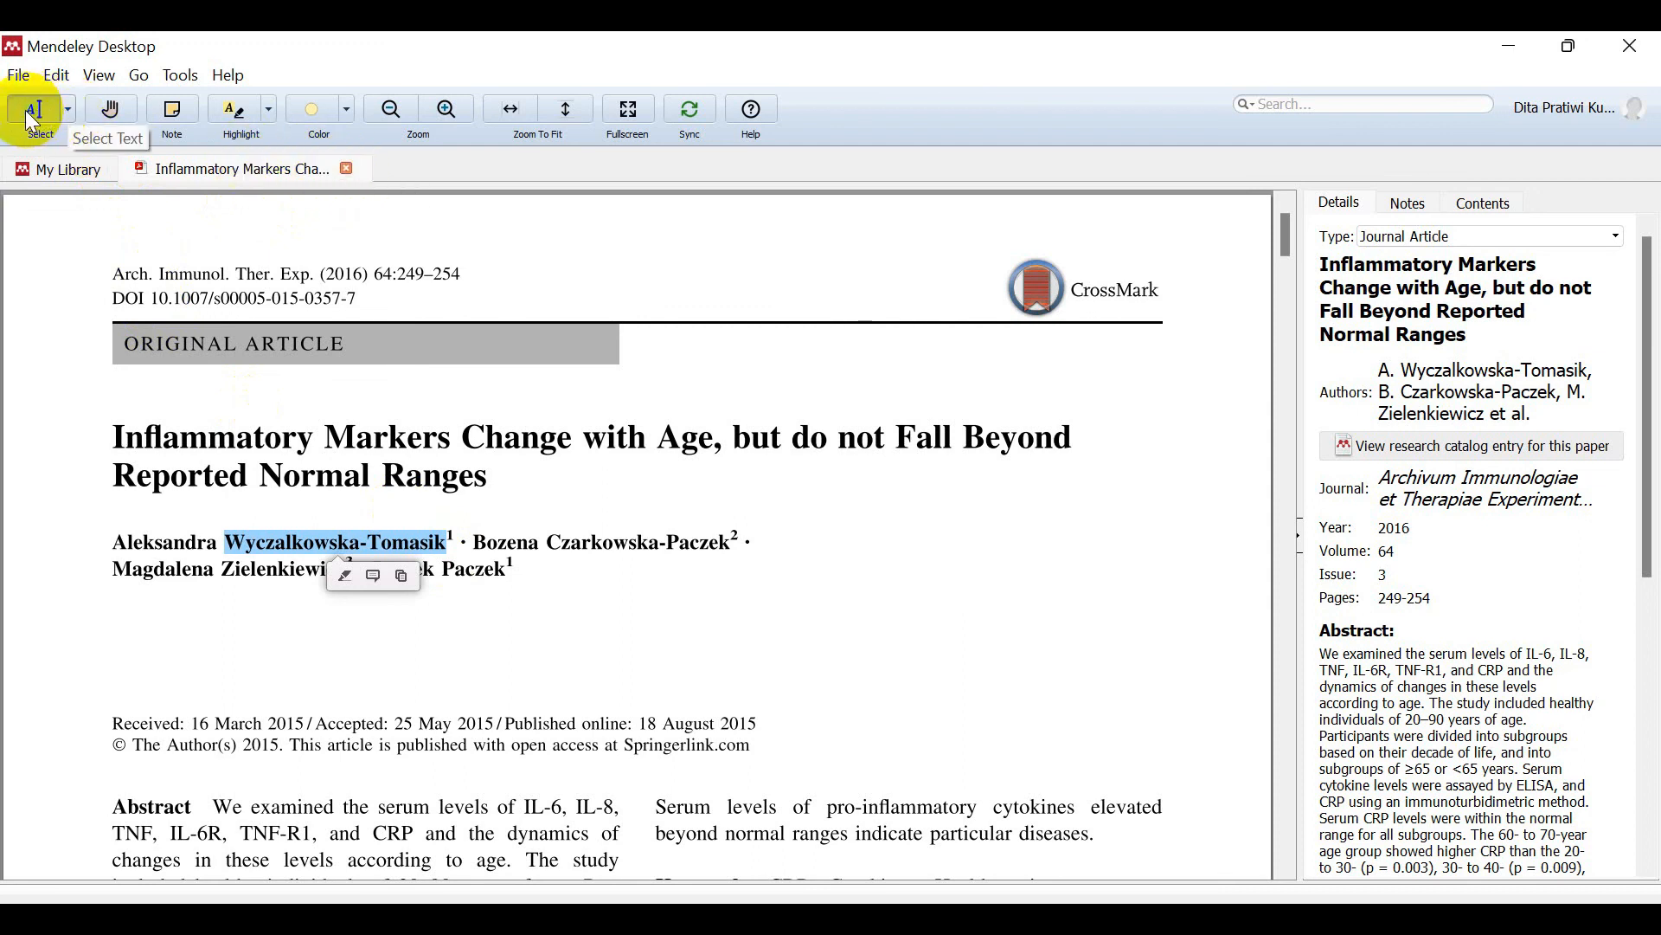
Step: Highlight the first lines of the Inflammatory Markers abstract in yellow
click(69, 117)
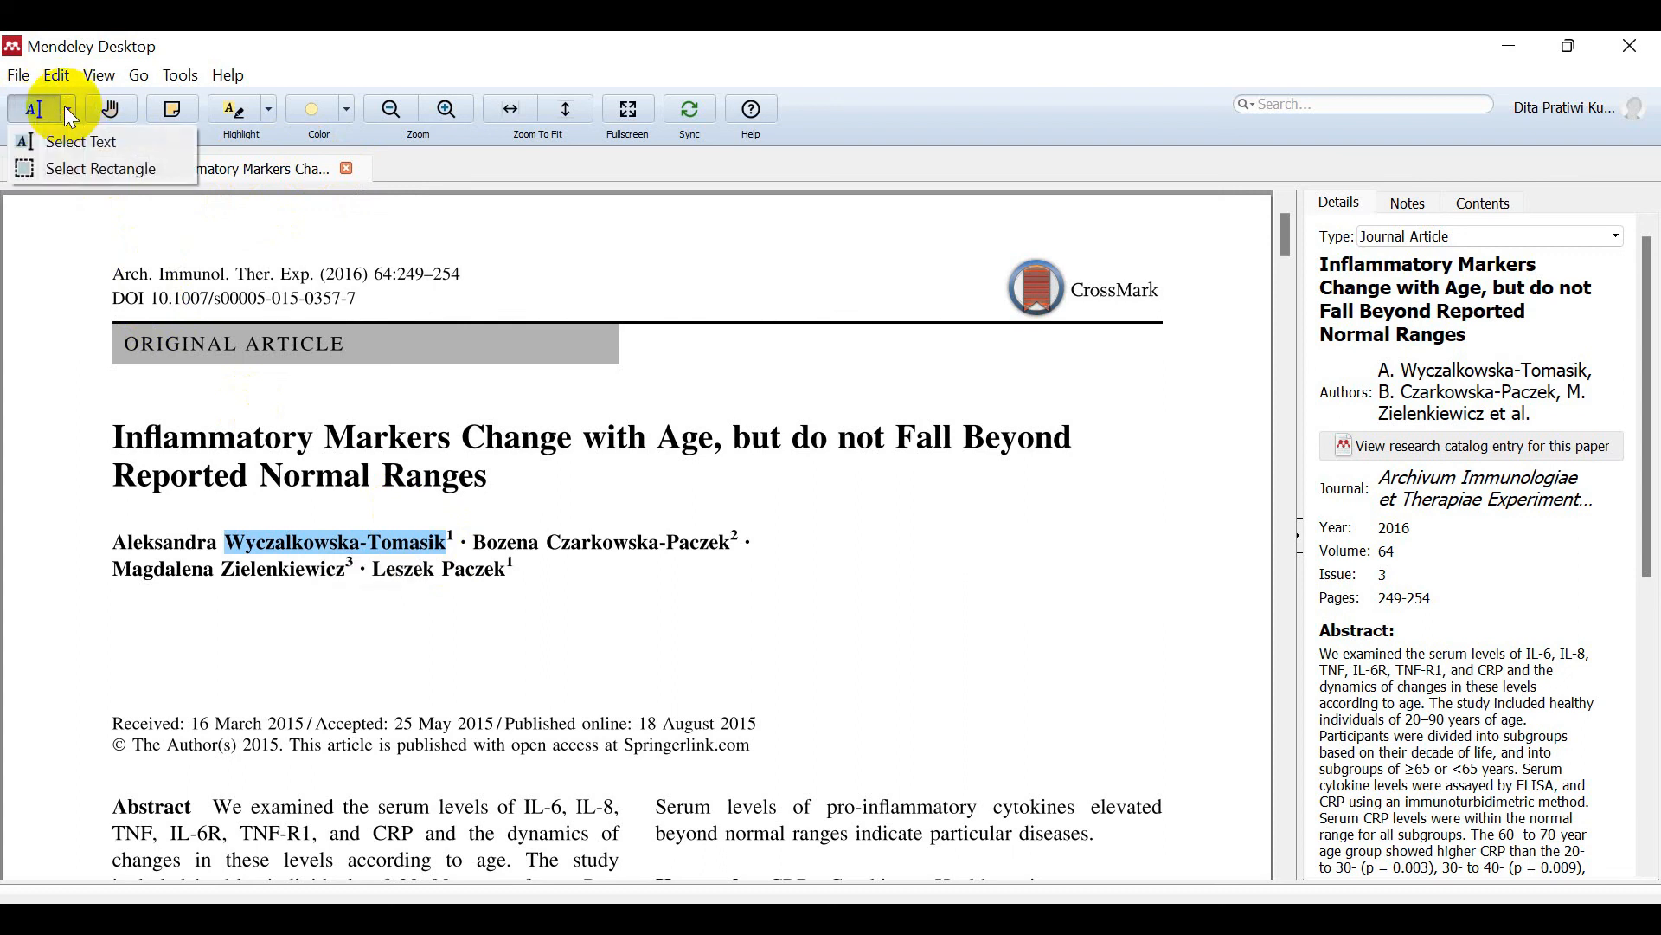
click(182, 463)
drag(114, 806, 602, 857)
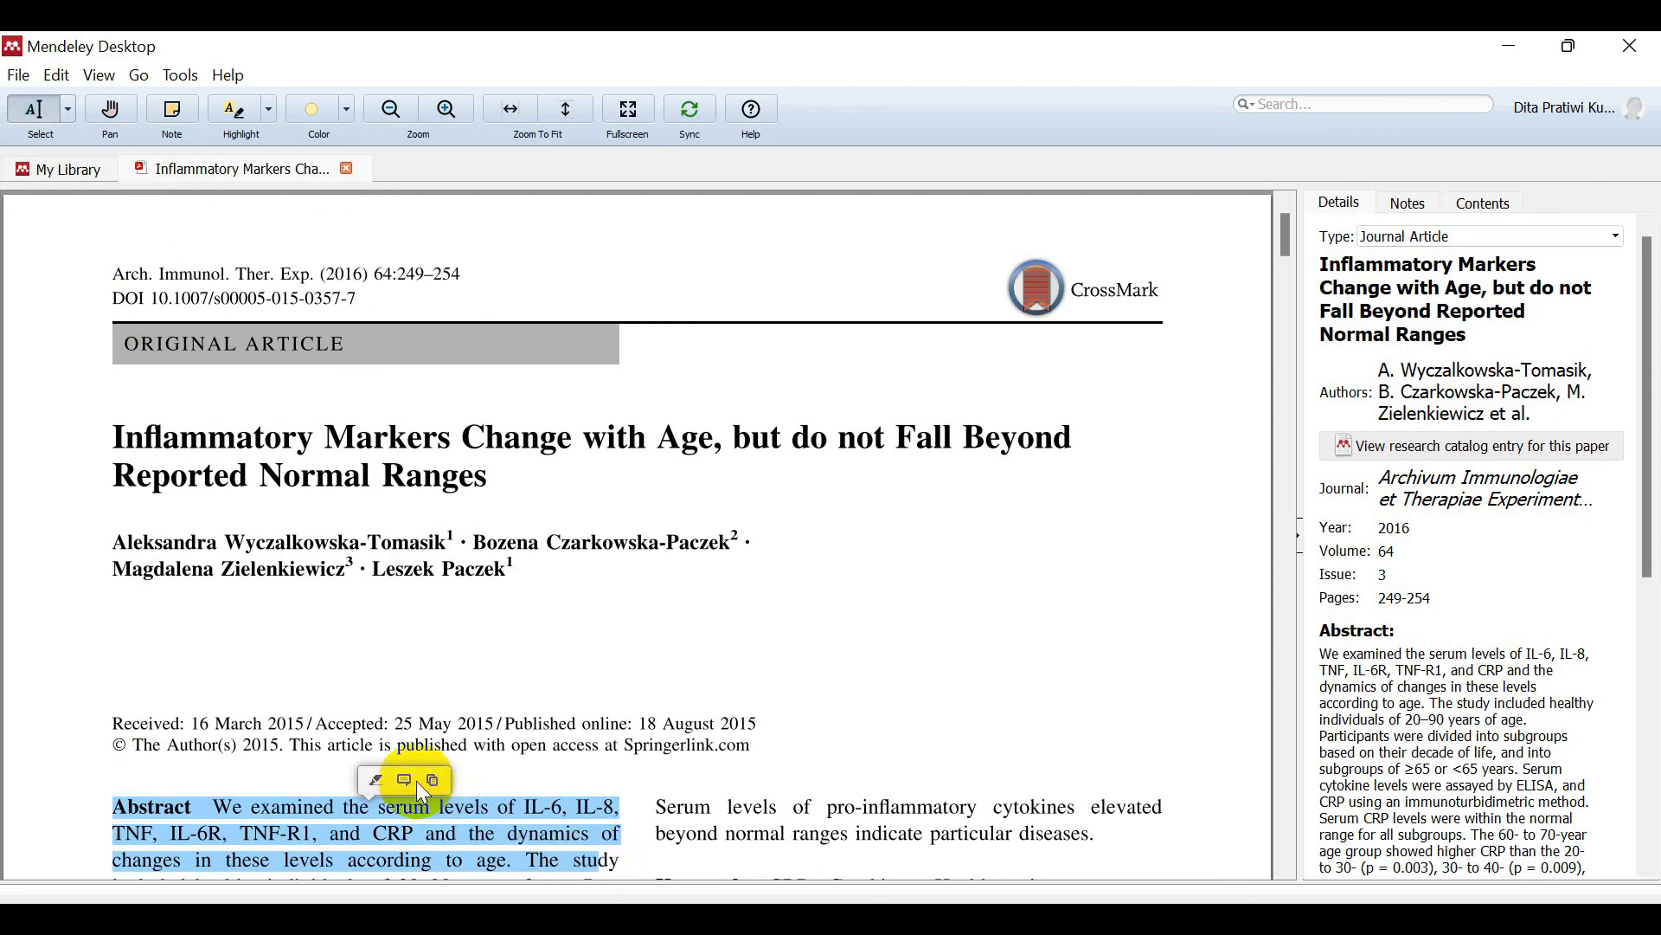
click(382, 783)
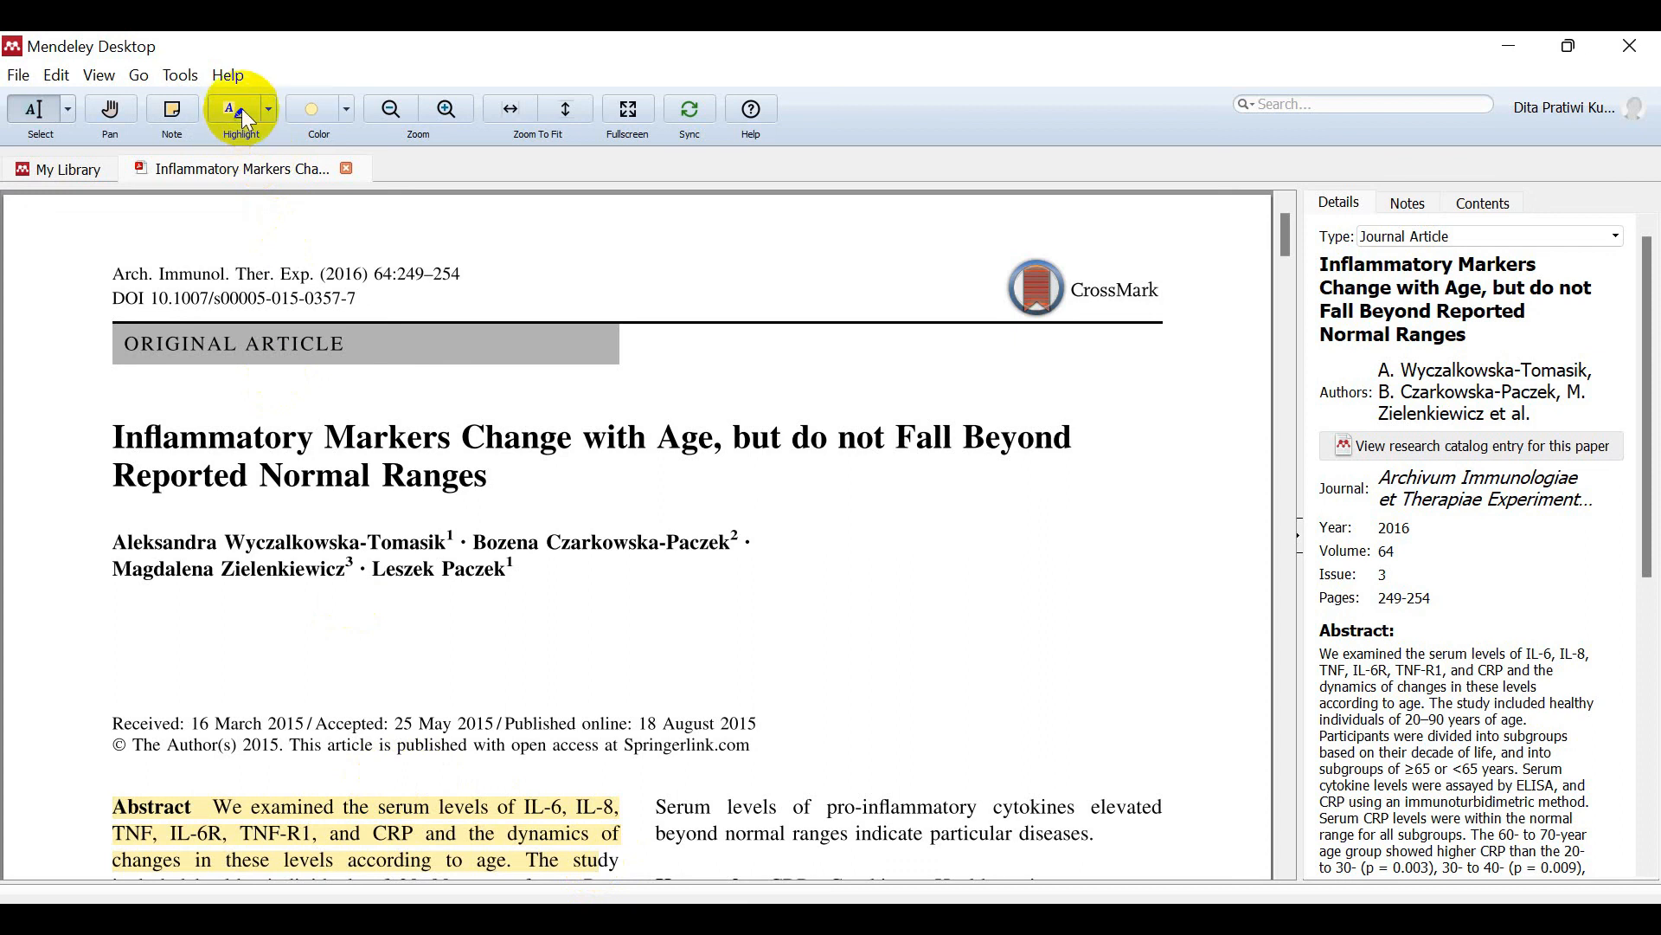
Step: Try a sticky note and the zoom controls, delete the empty note, and return to the library list
click(176, 98)
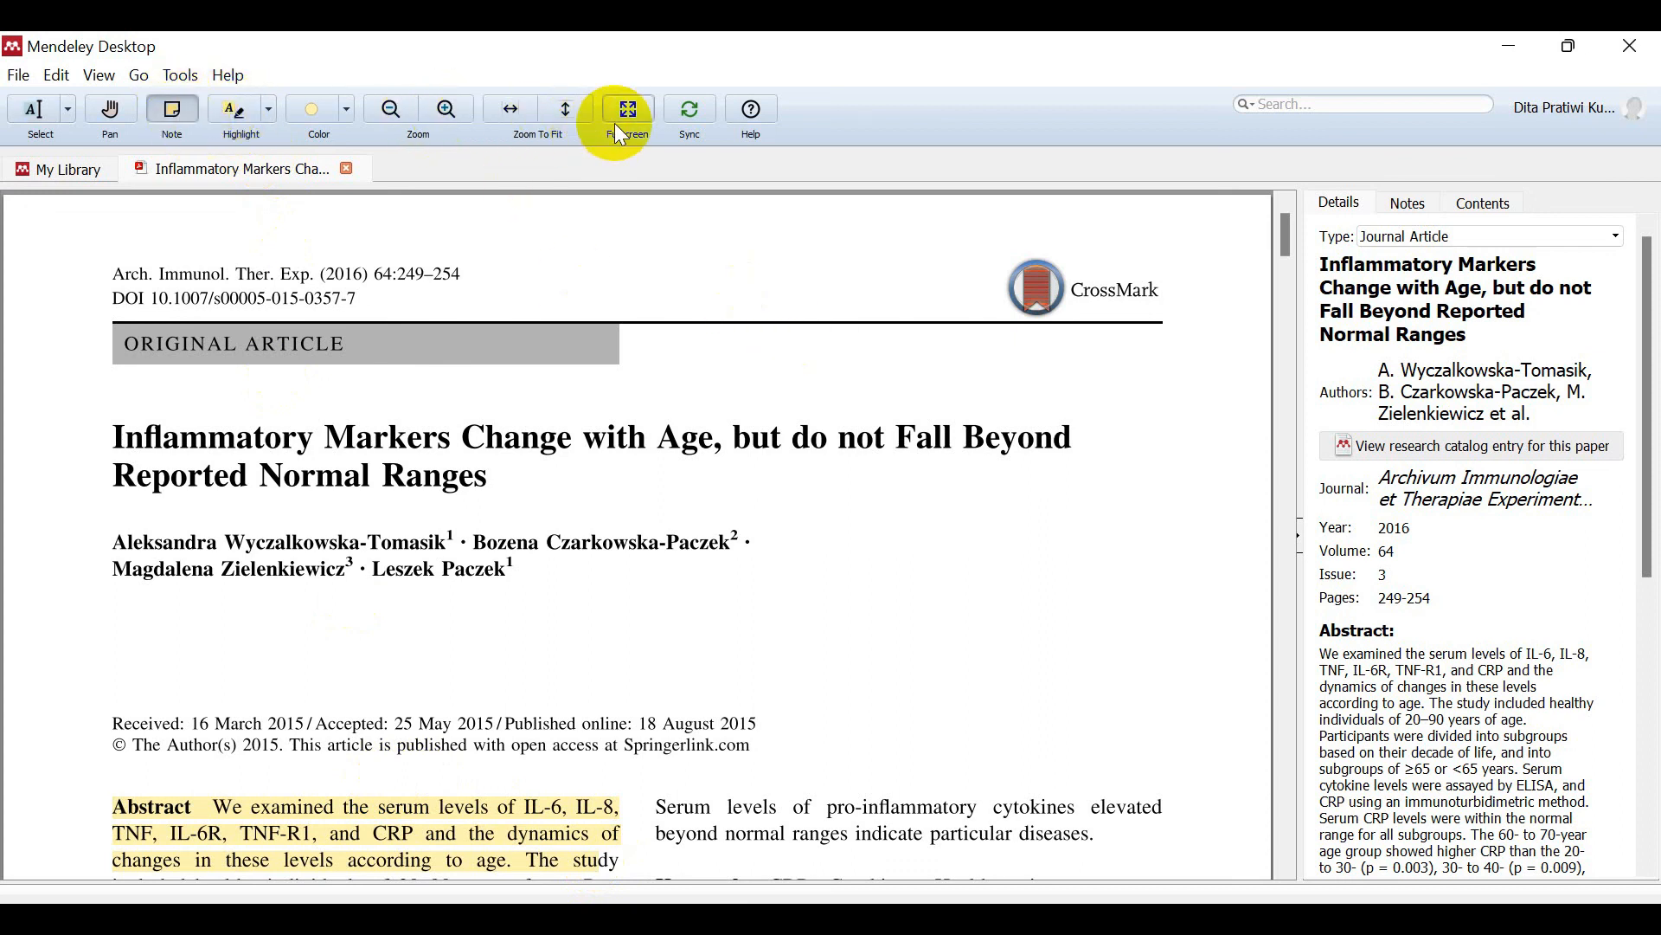
click(445, 105)
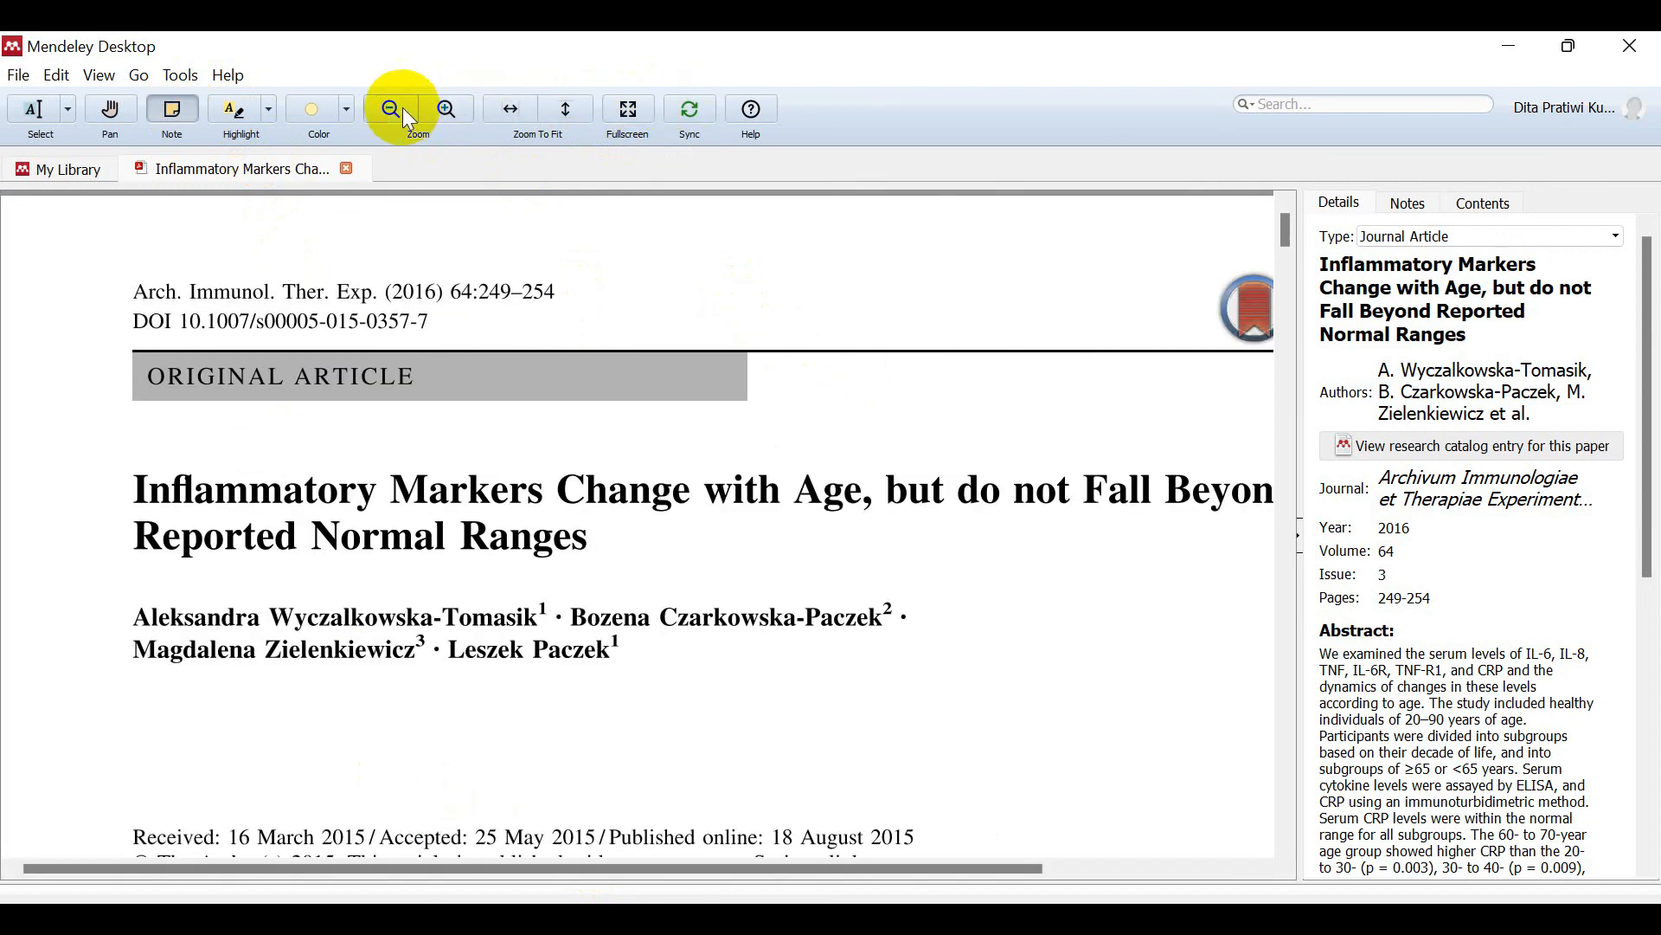
click(396, 108)
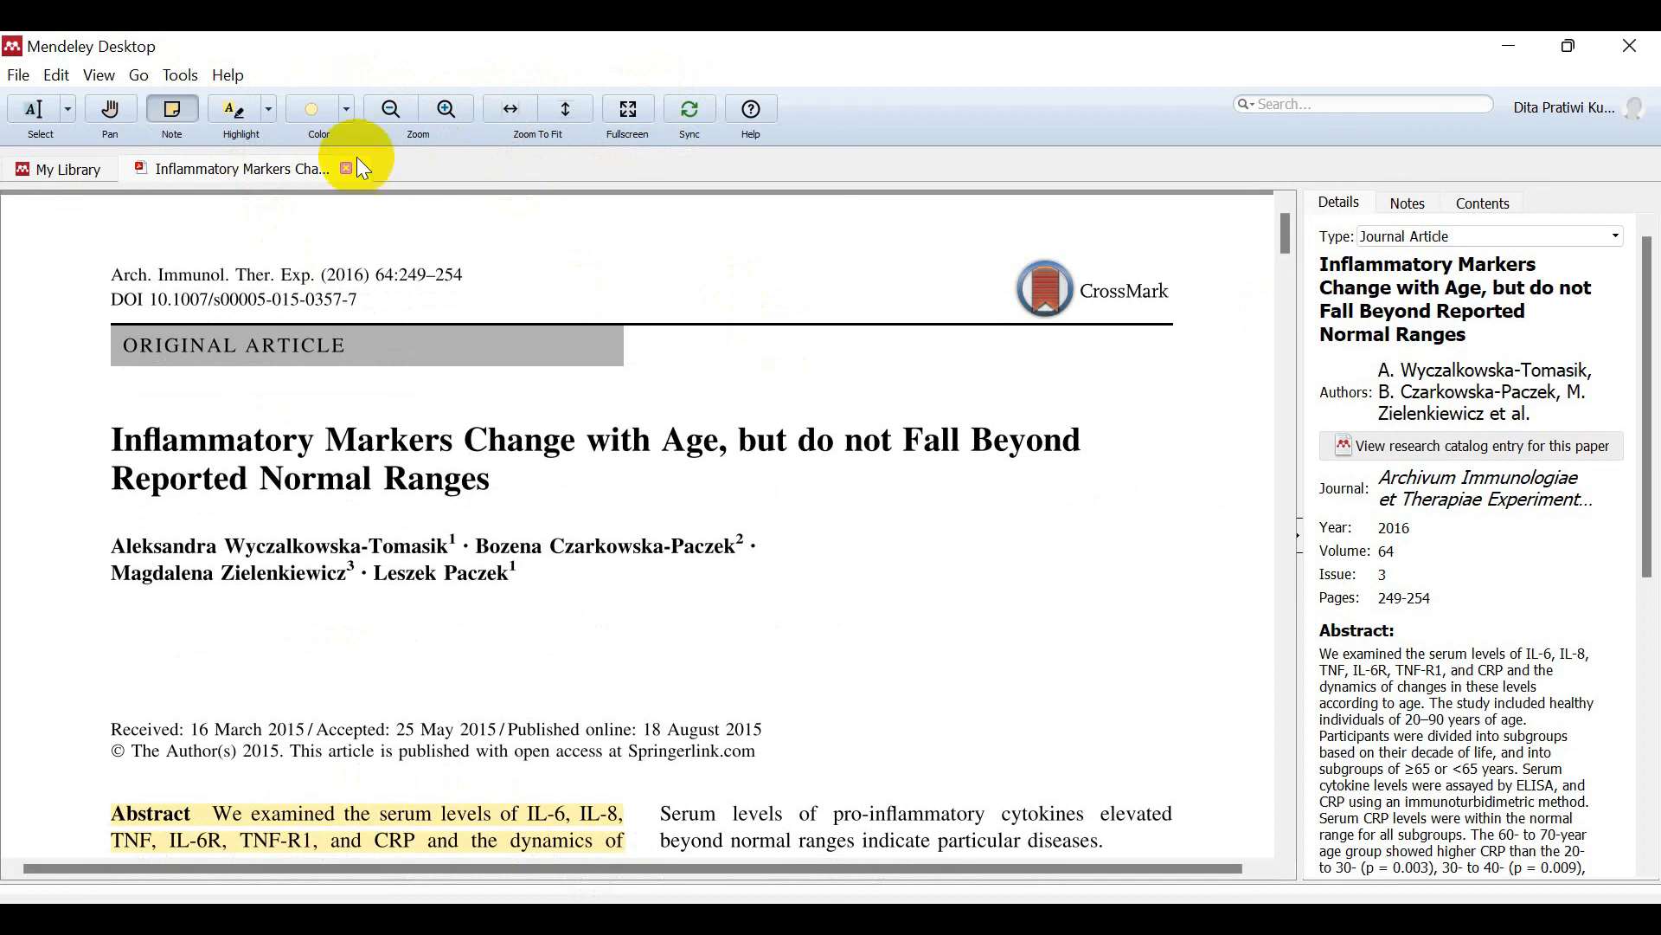
click(63, 556)
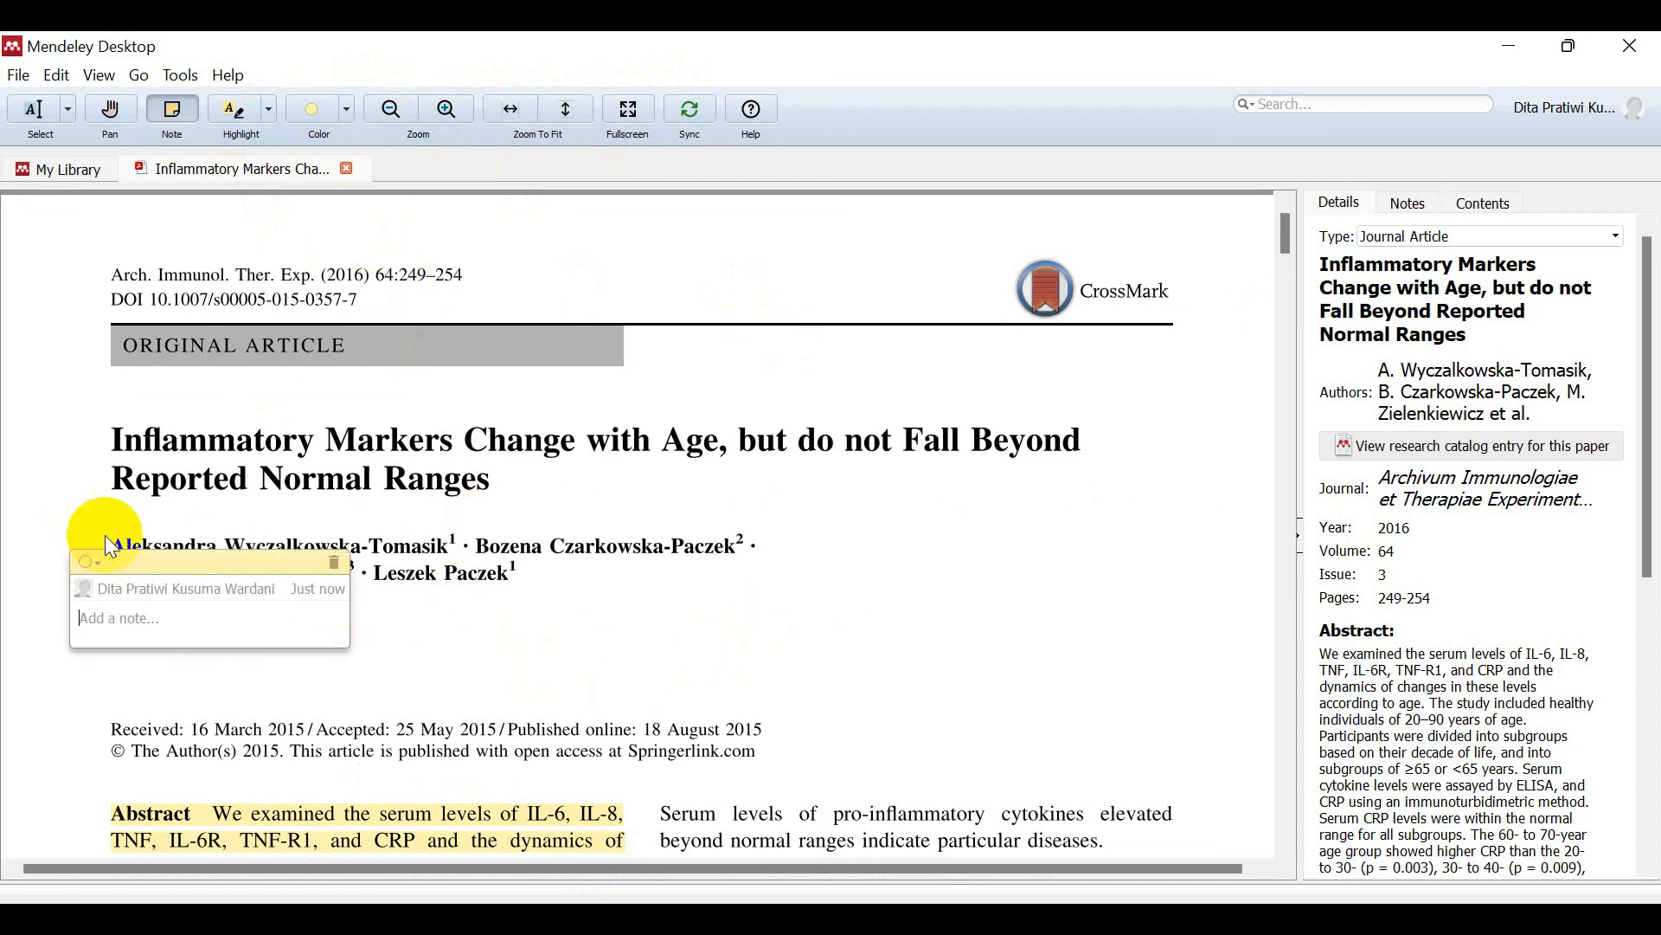
click(334, 562)
drag(1287, 232, 1300, 339)
drag(1298, 494, 1285, 212)
click(64, 169)
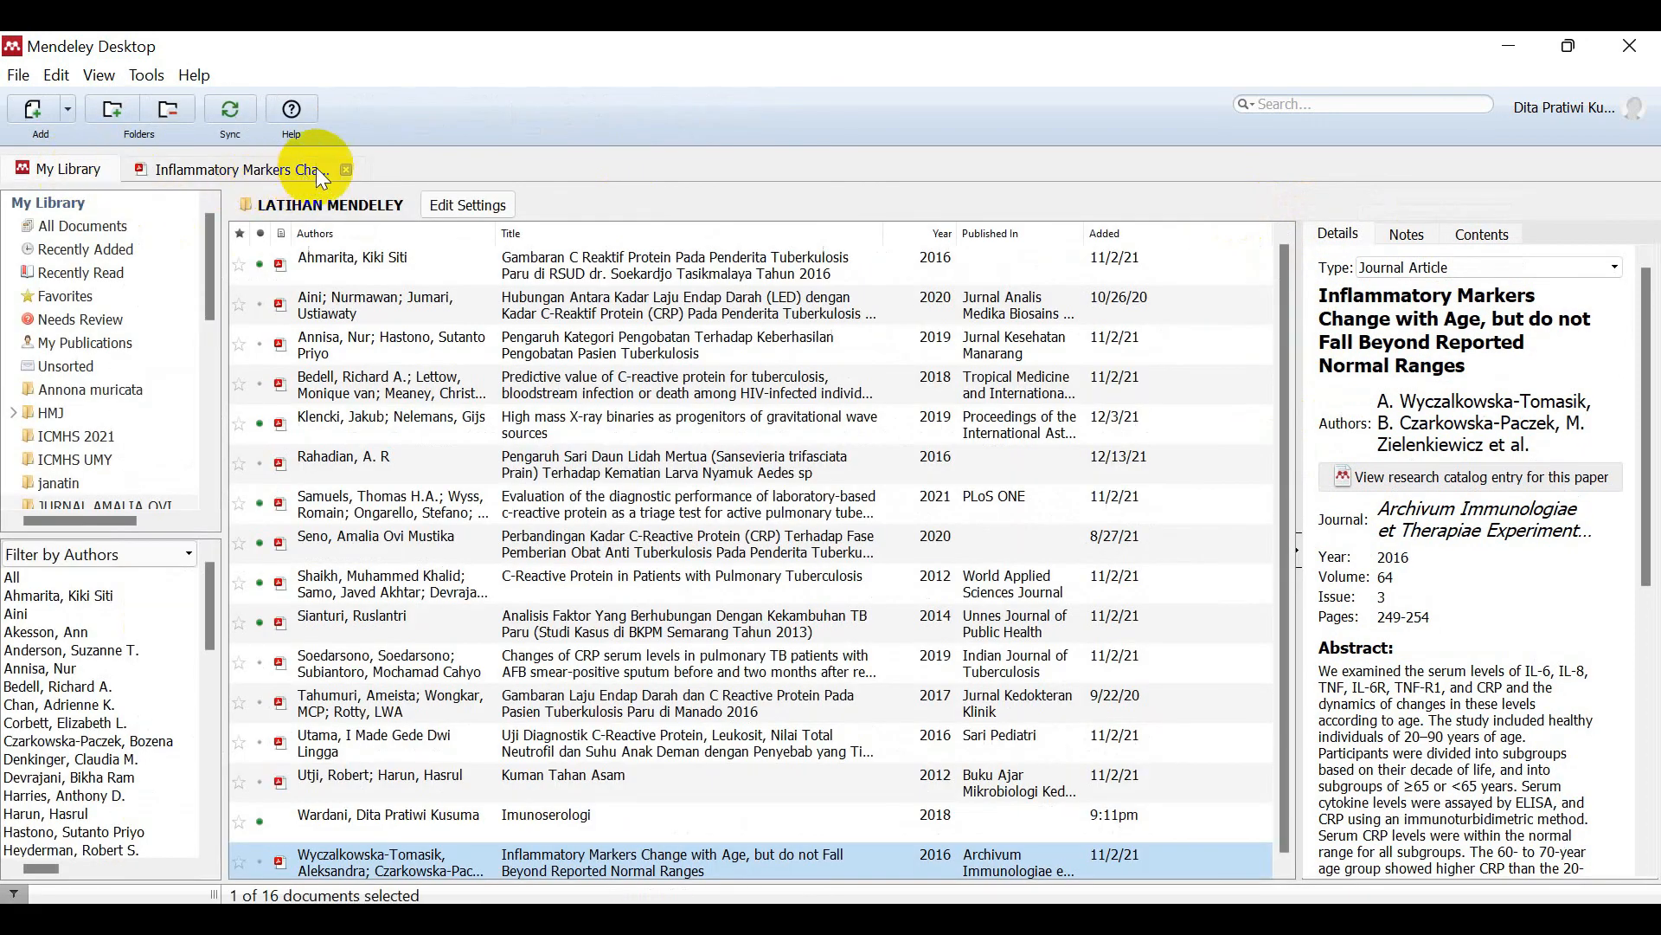
Step: Close the Inflammatory Markers PDF and delete that paper from the library
click(347, 169)
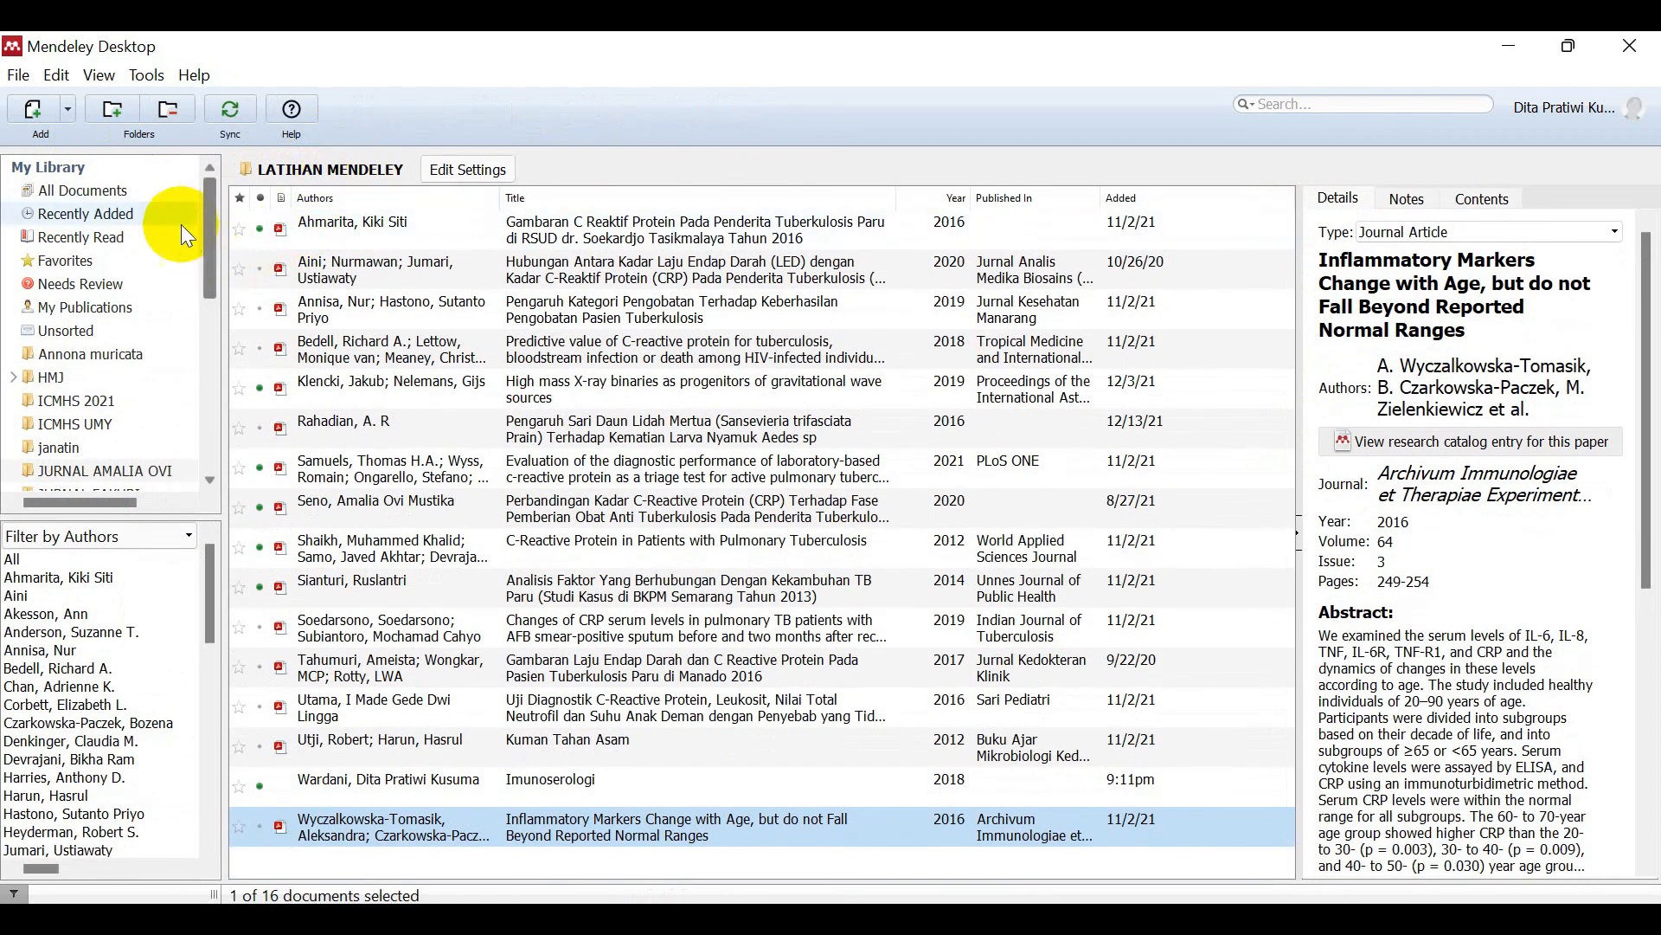
click(19, 76)
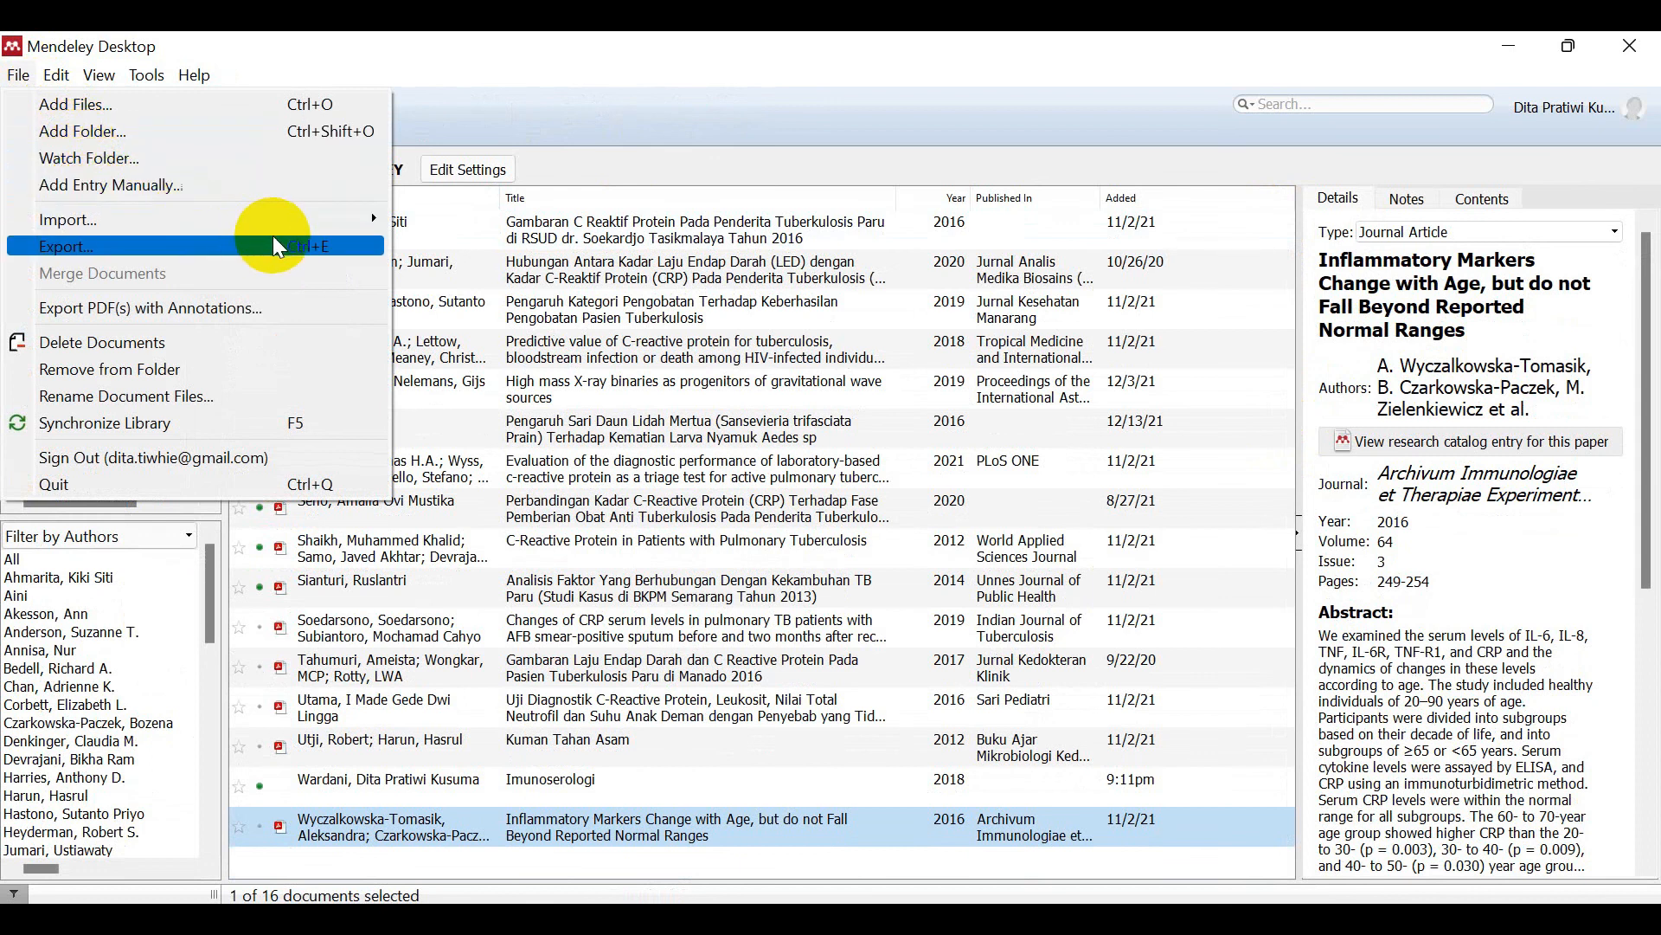
click(102, 343)
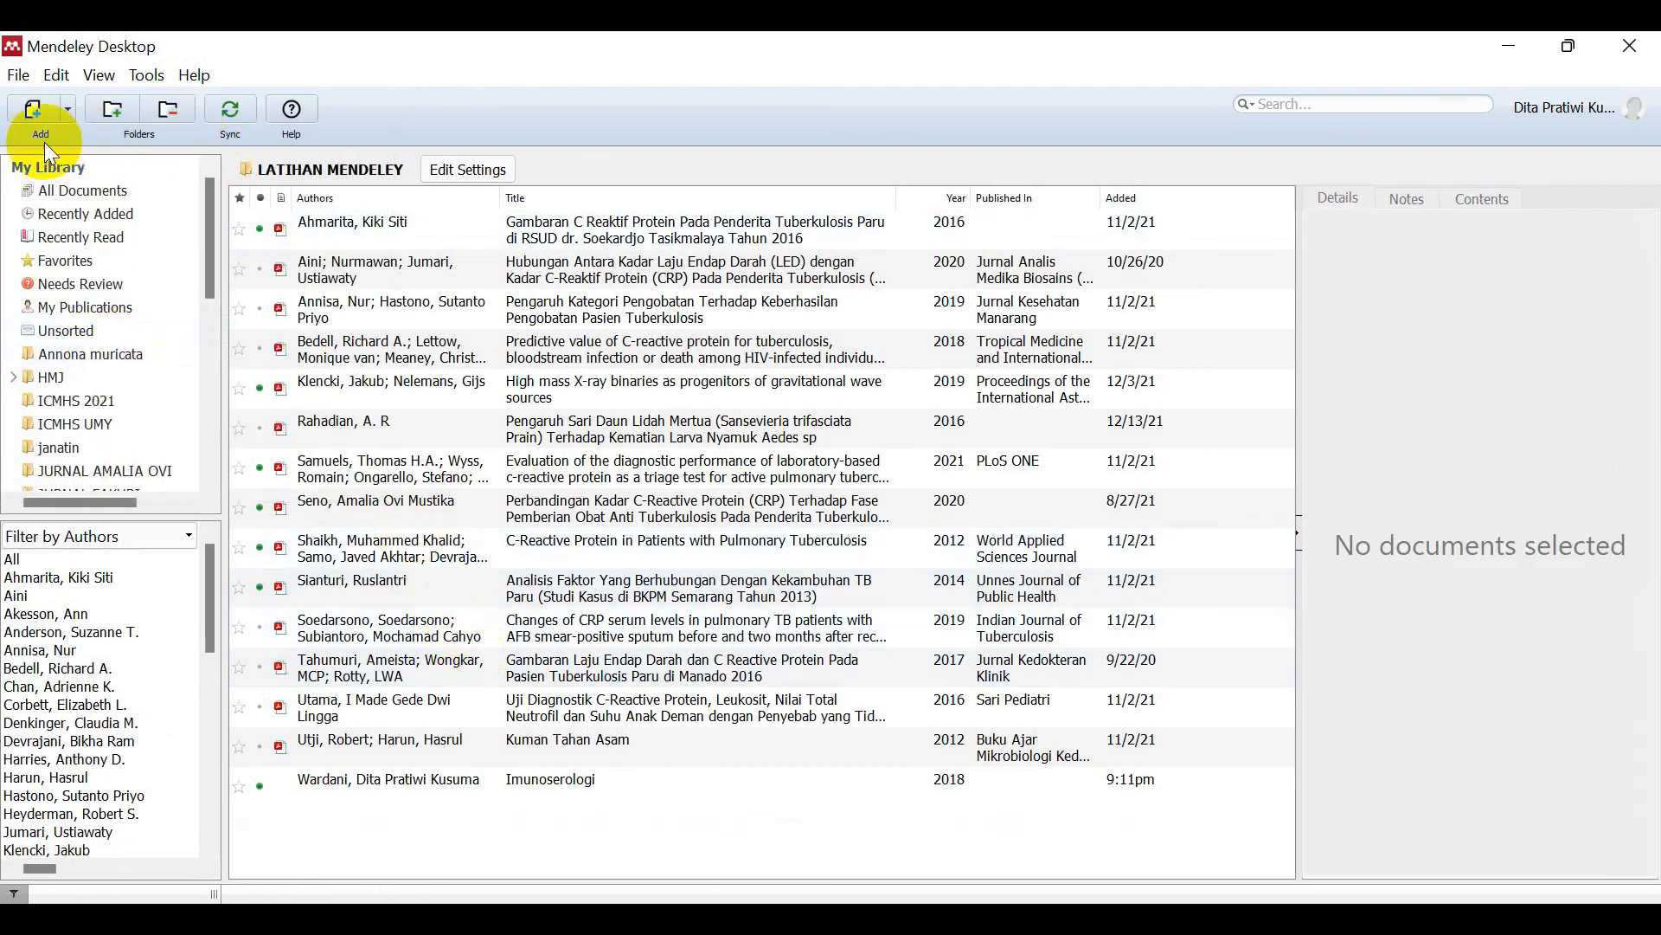
Step: Add the file 'document (1)' (the Aedes aegypti pH and salinity paper) to the library
click(38, 107)
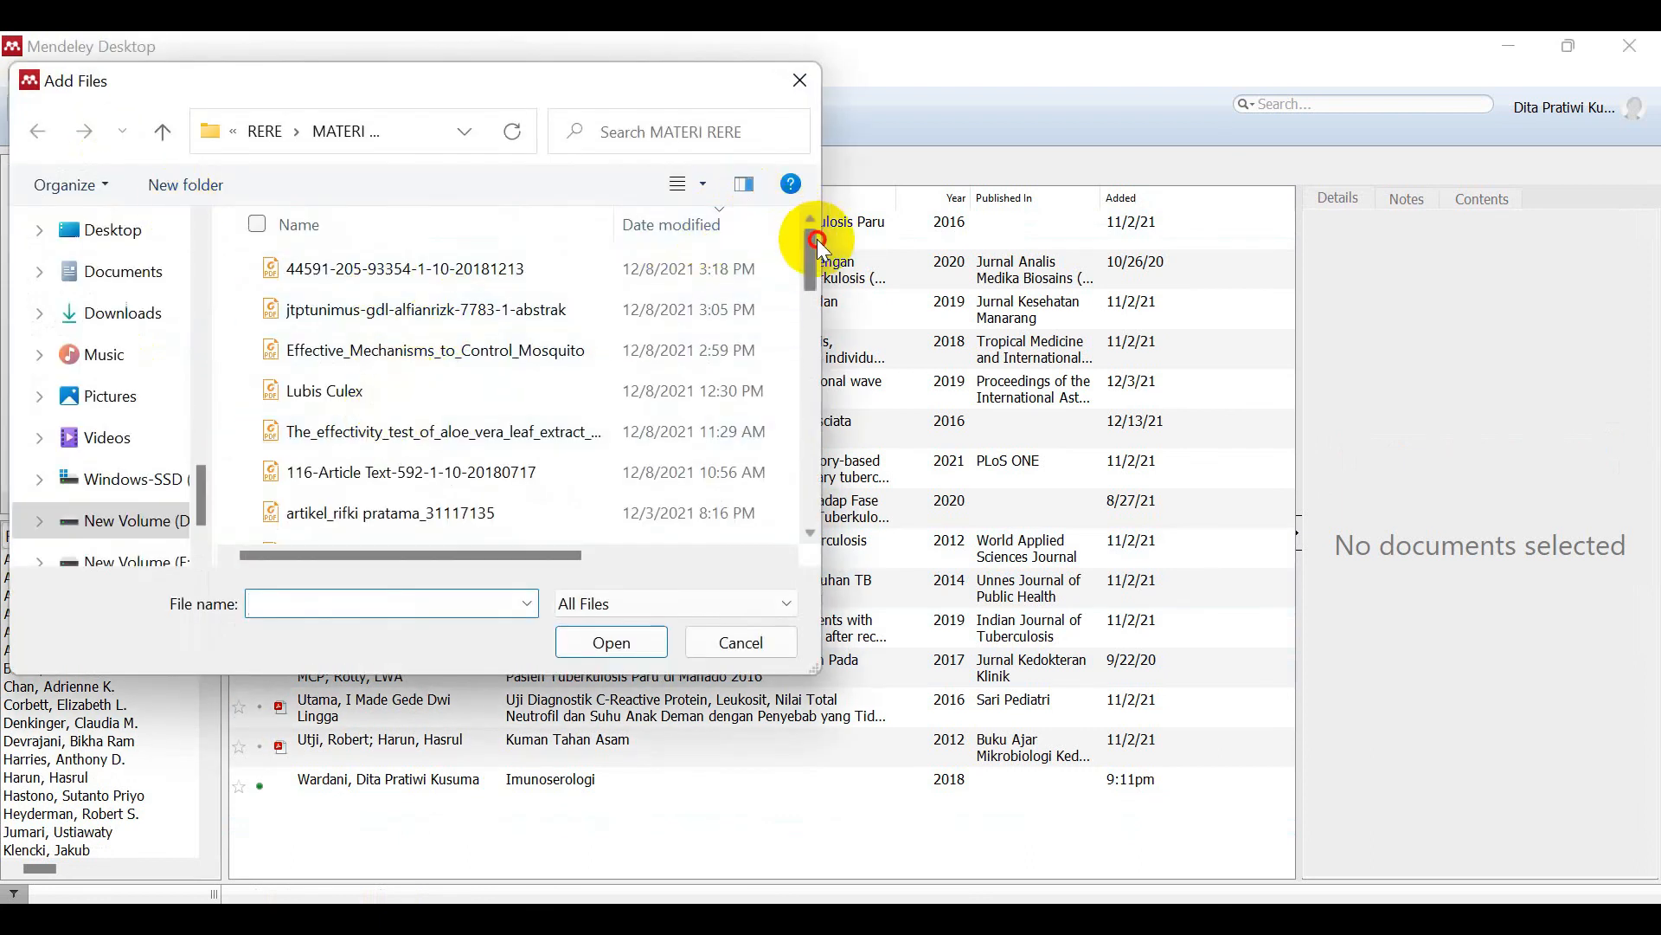
click(813, 511)
click(507, 521)
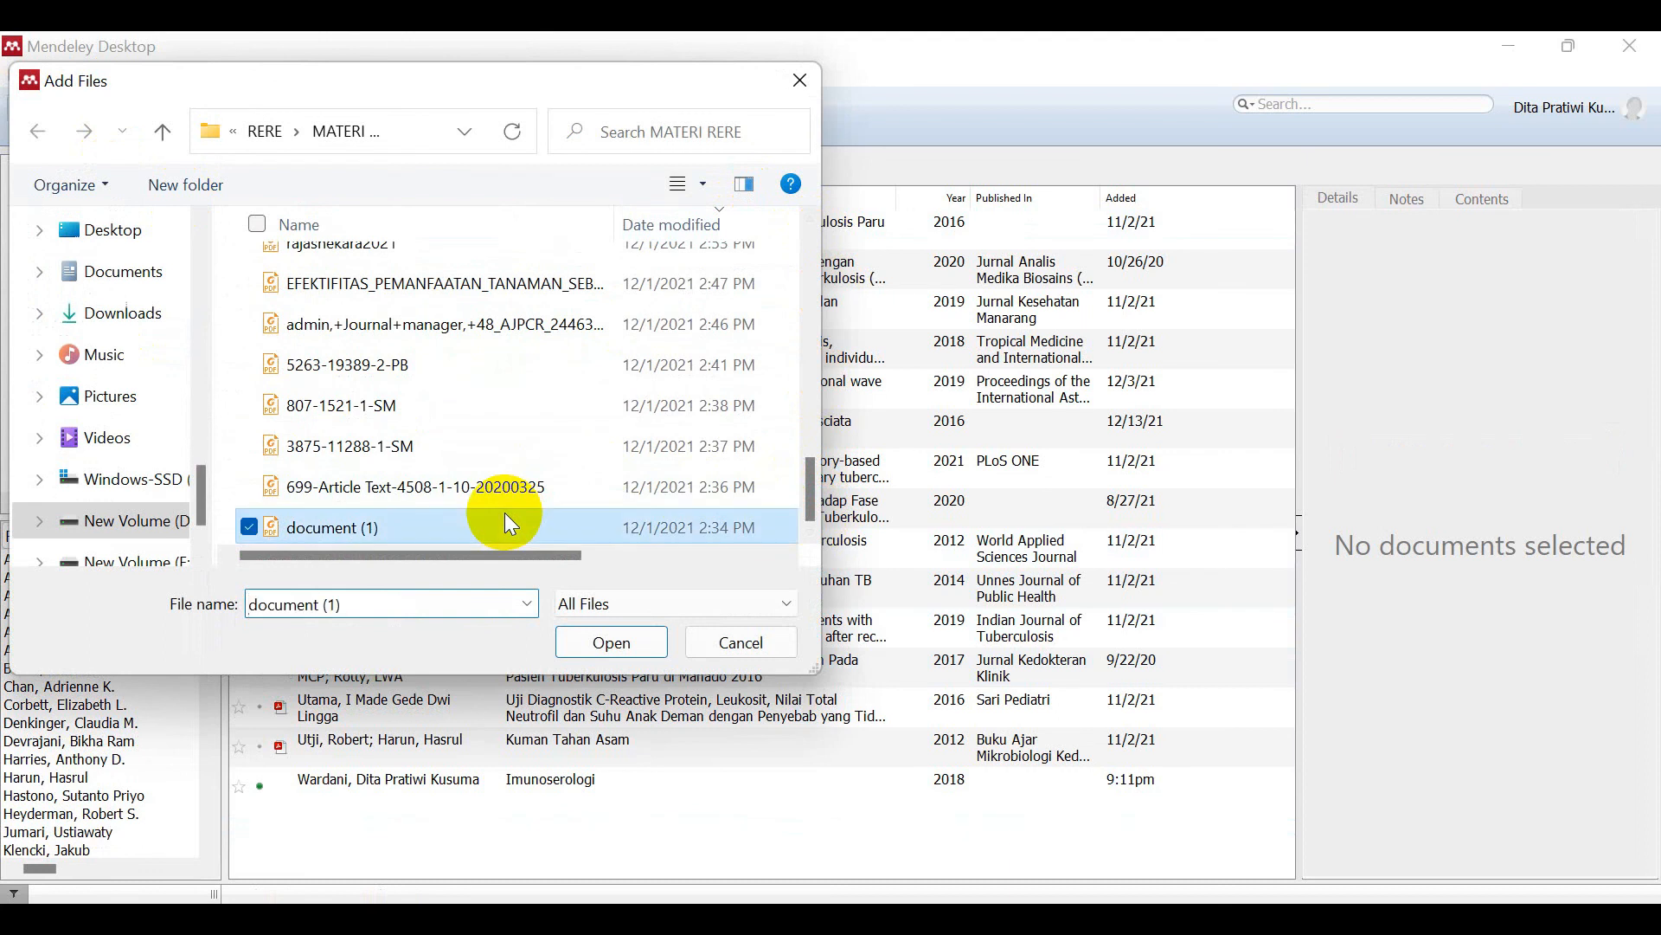
click(647, 641)
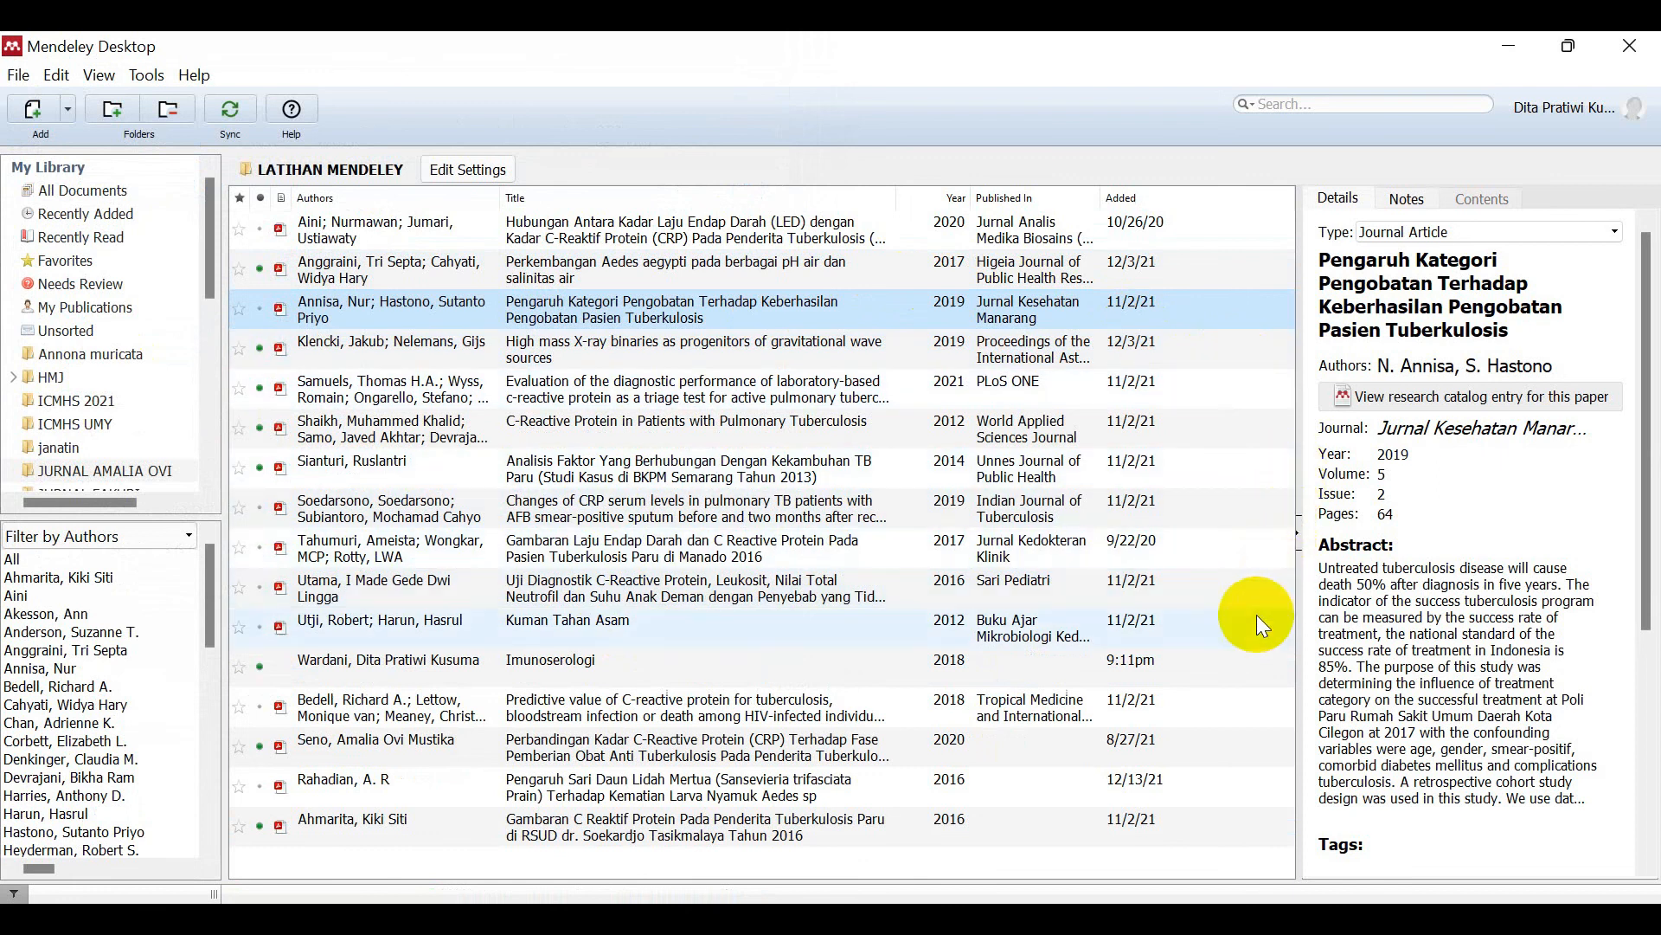
Step: Create and remove a New Folder under LATIHAN MENDELEY, then minimize Mendeley to reveal Edge
click(121, 112)
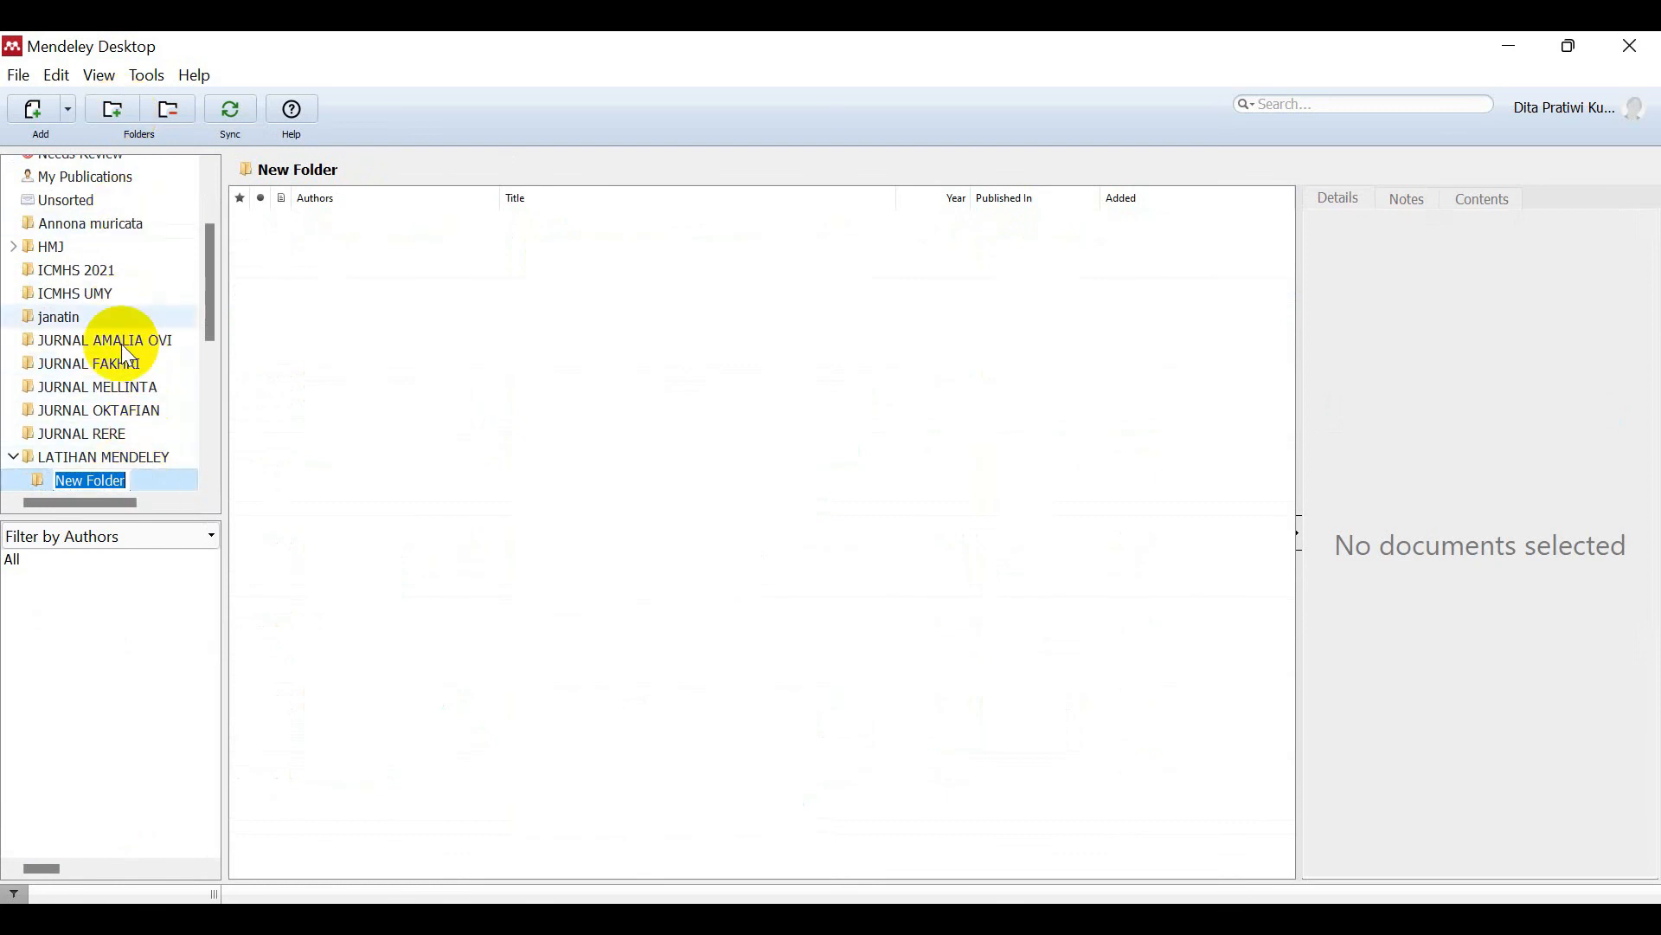
click(167, 107)
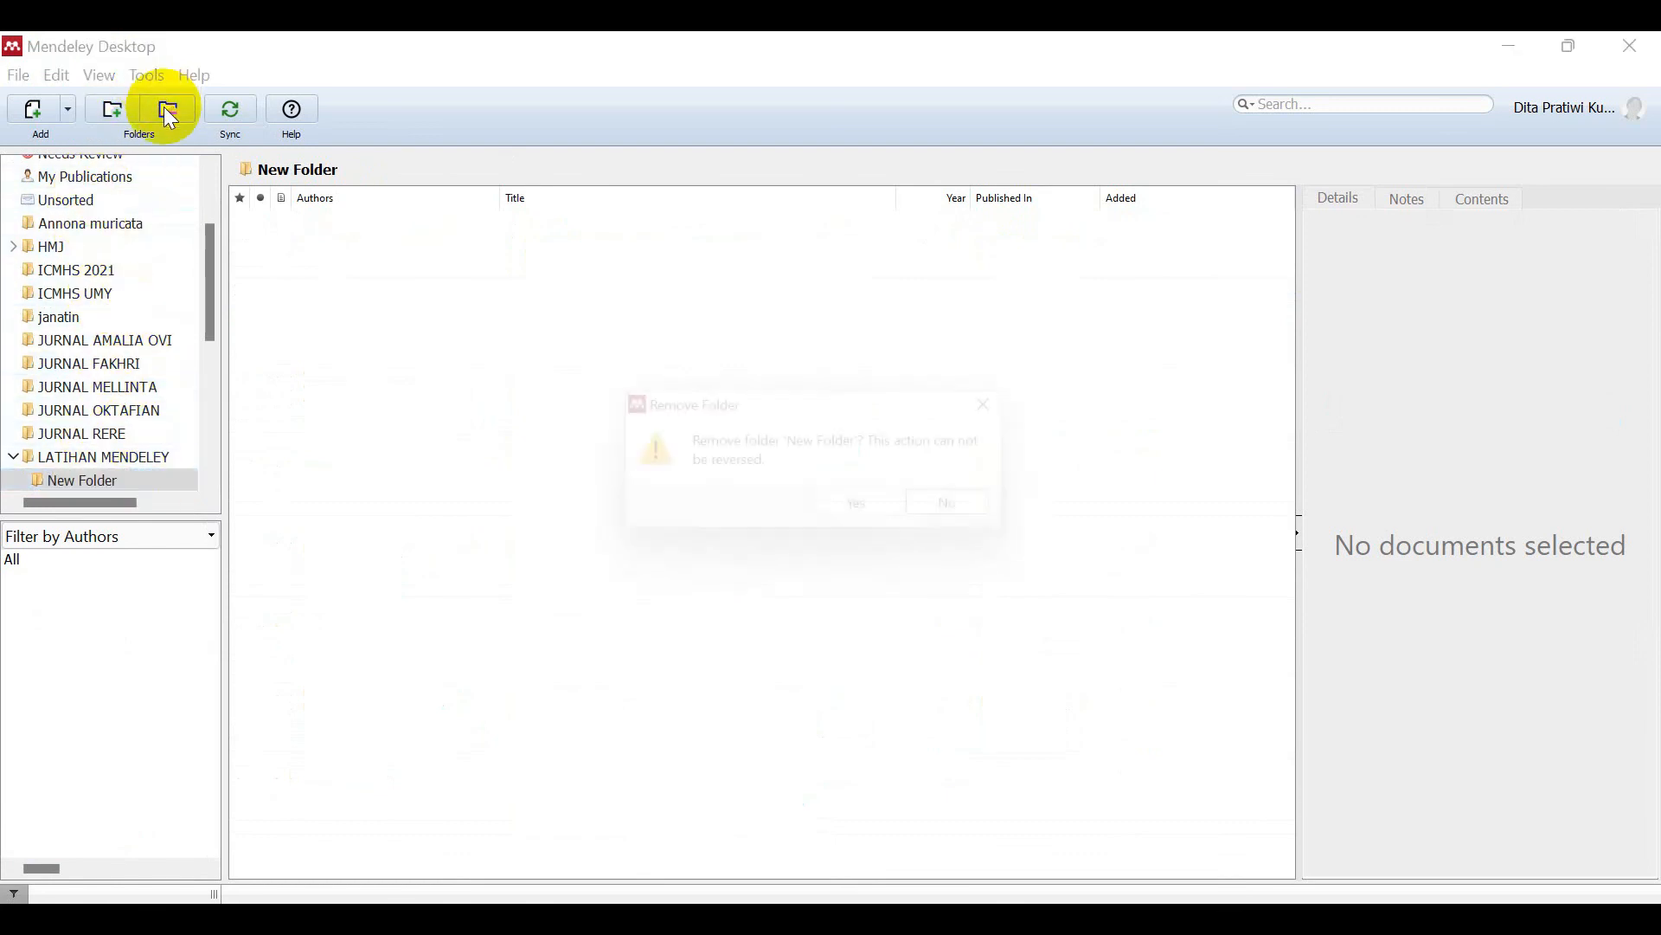
click(835, 511)
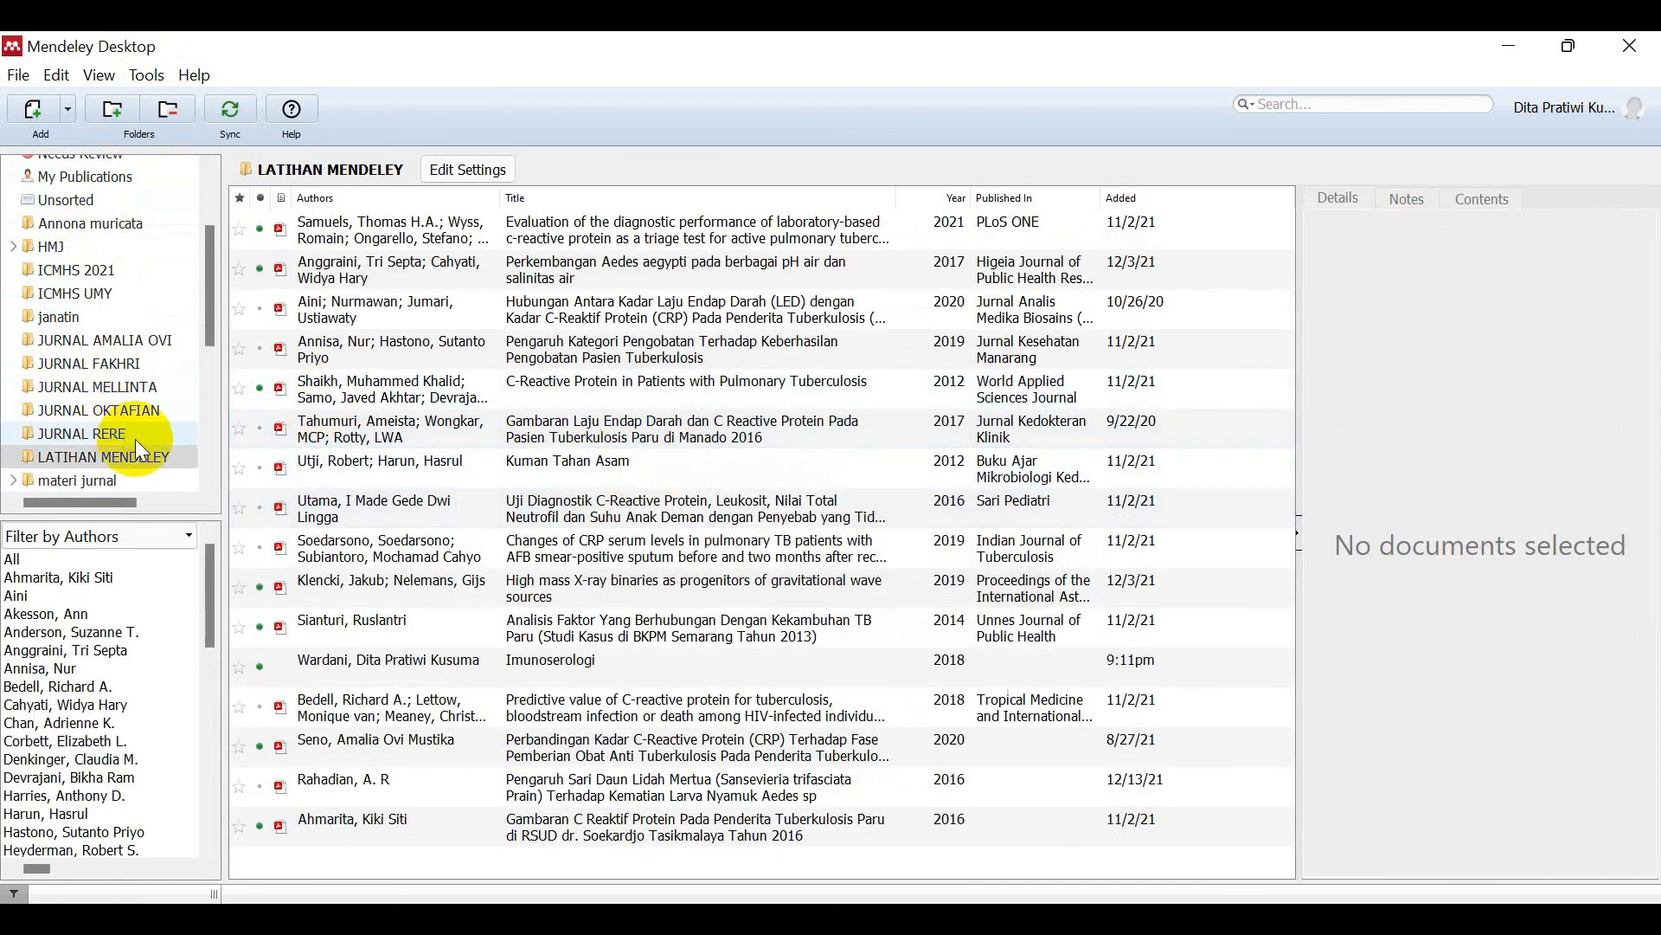
click(144, 459)
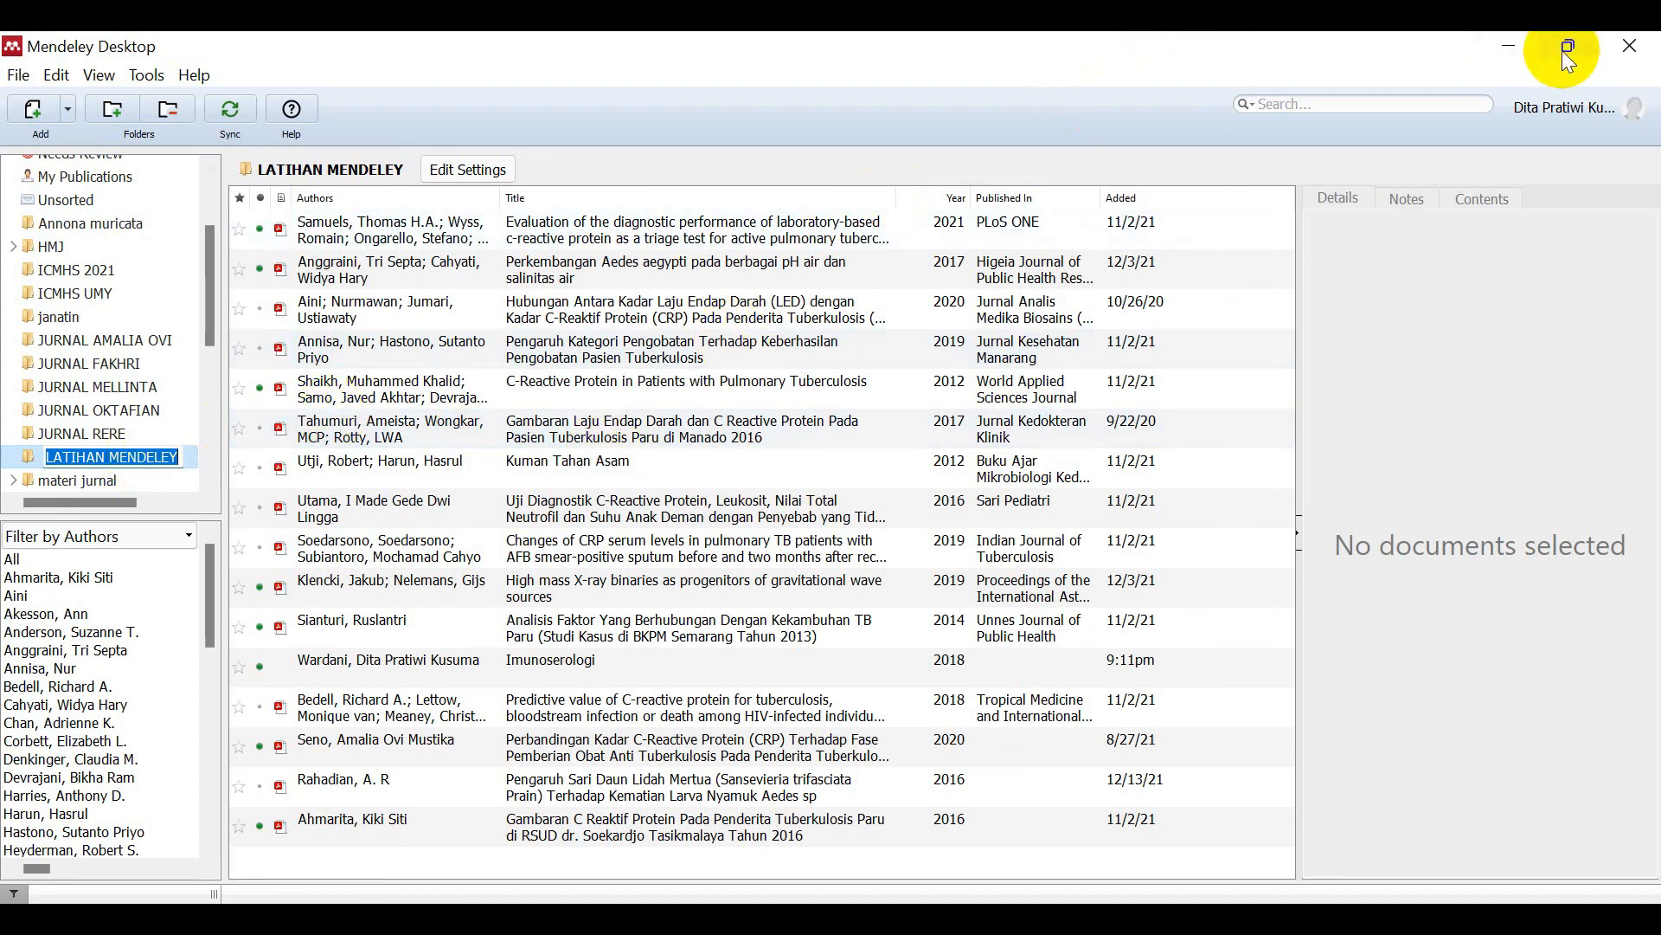
click(1511, 48)
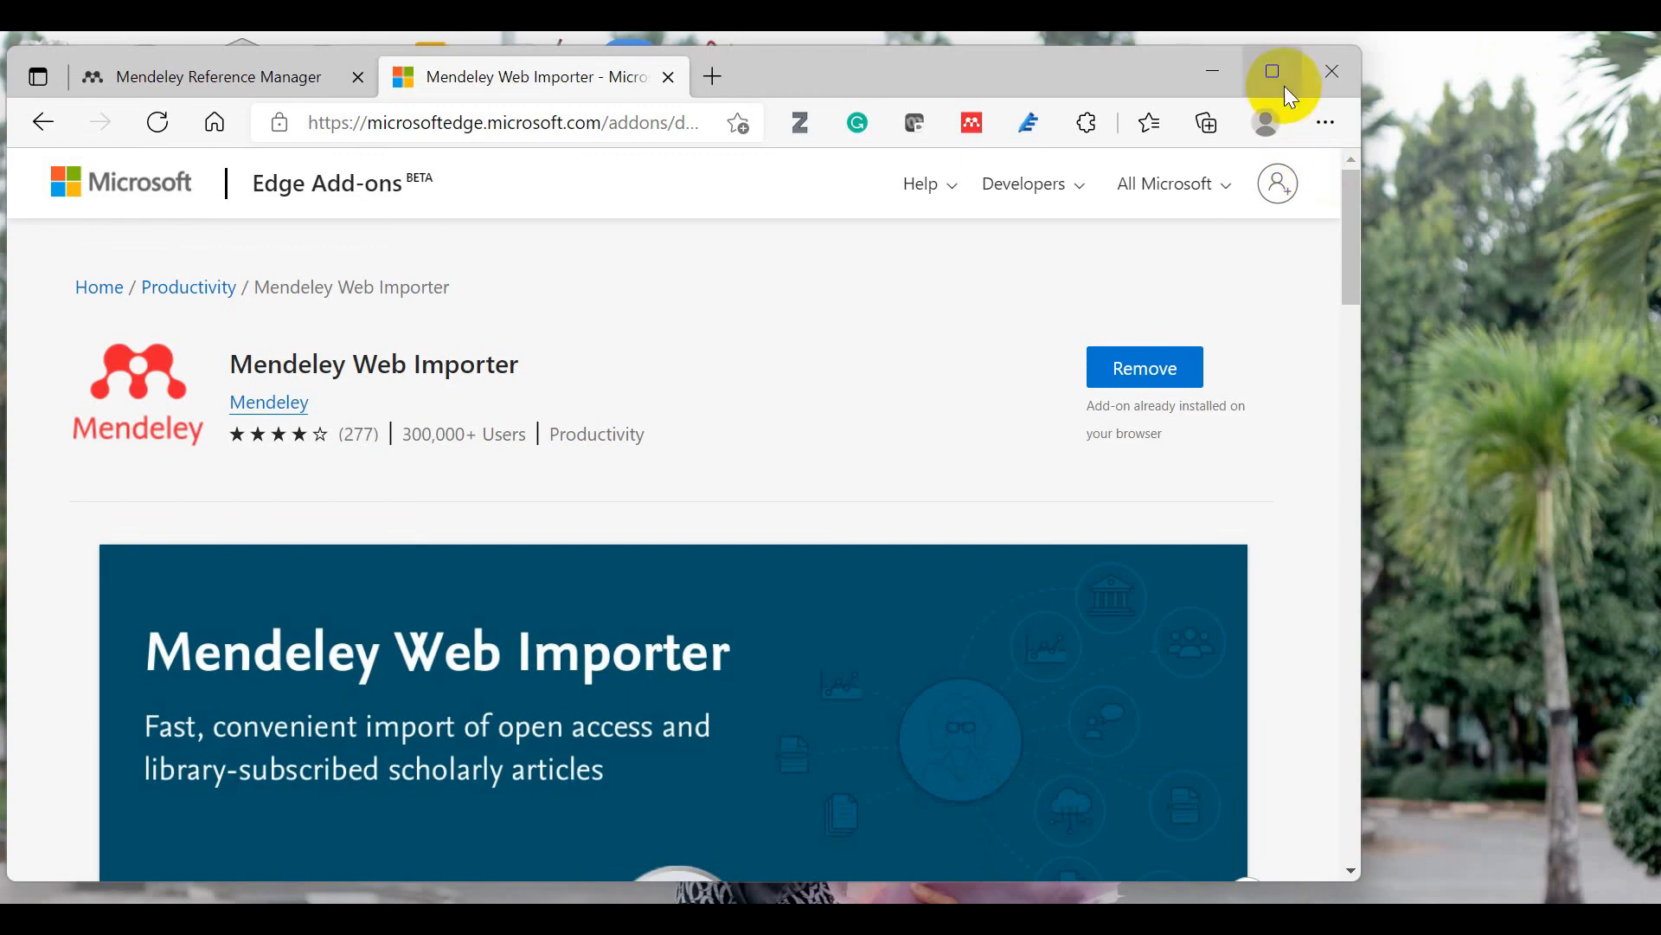